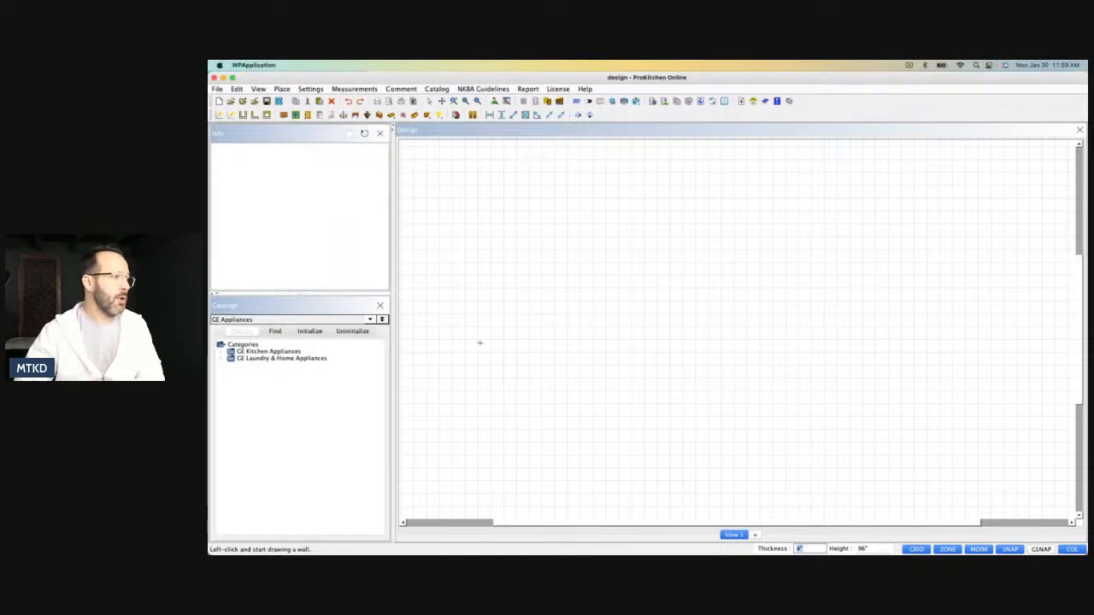
# Draw three connected walls forming the room's left, upper and right sides, 162", 153" and 138" wide.
pyautogui.click(528, 390)
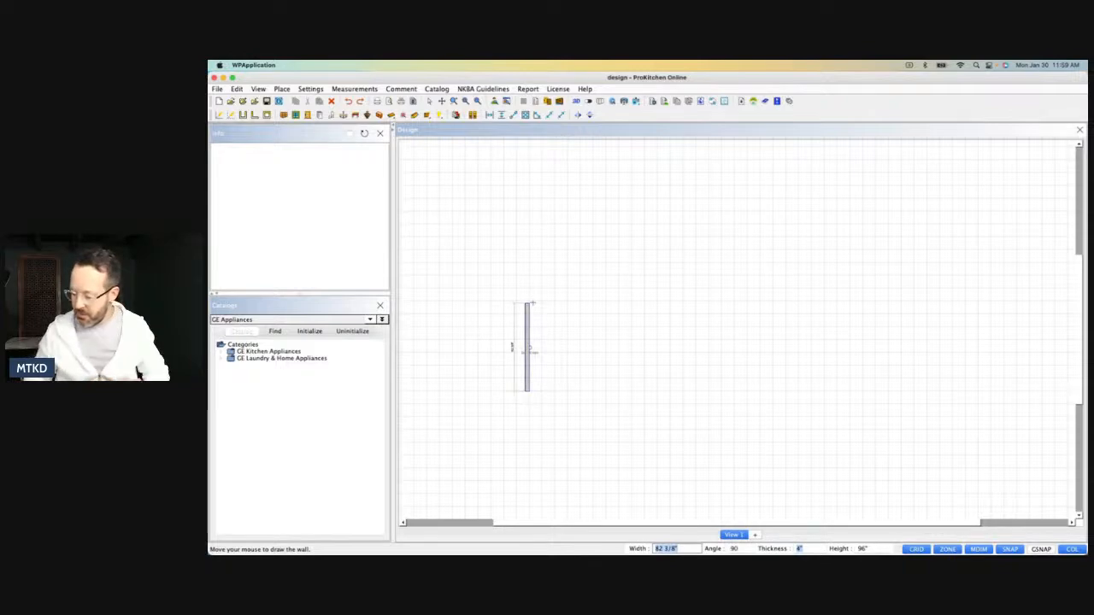
pyautogui.write('162')
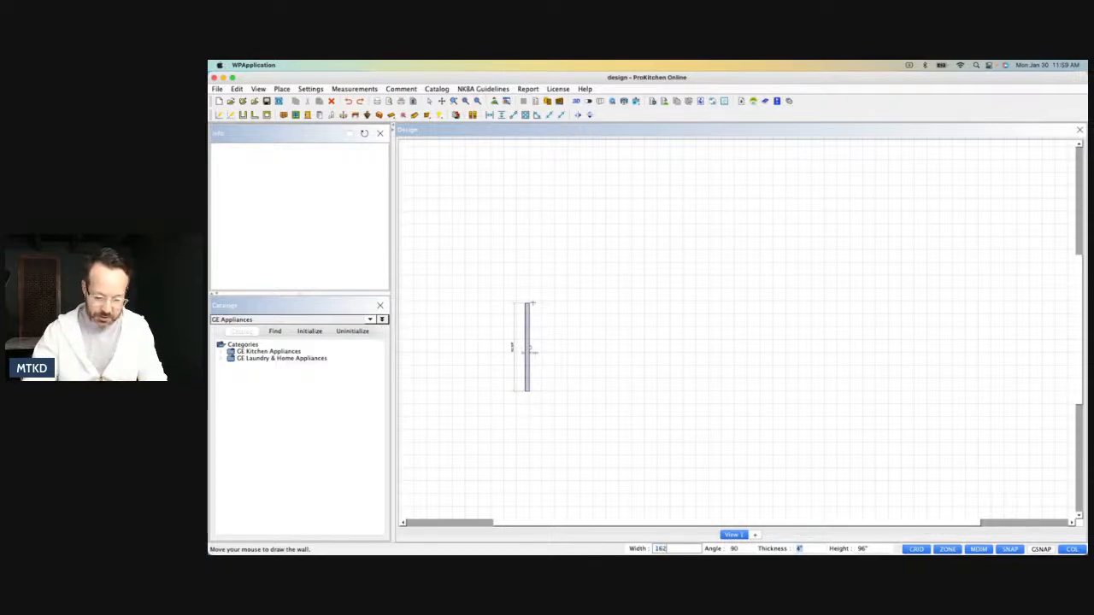
pyautogui.press('Return')
pyautogui.write('153')
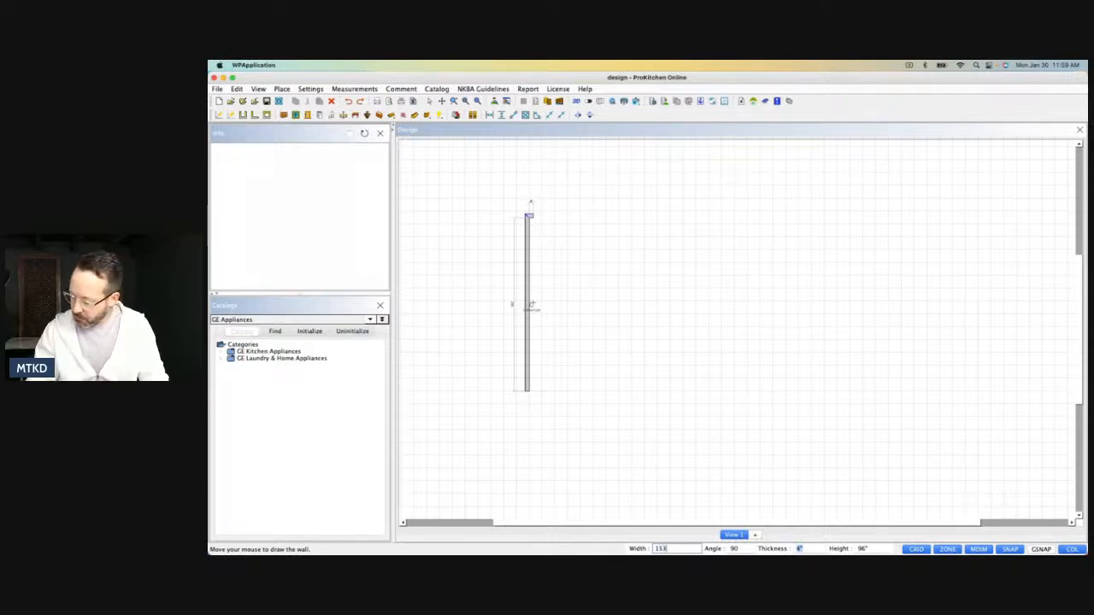
pyautogui.press('Return')
pyautogui.write('138')
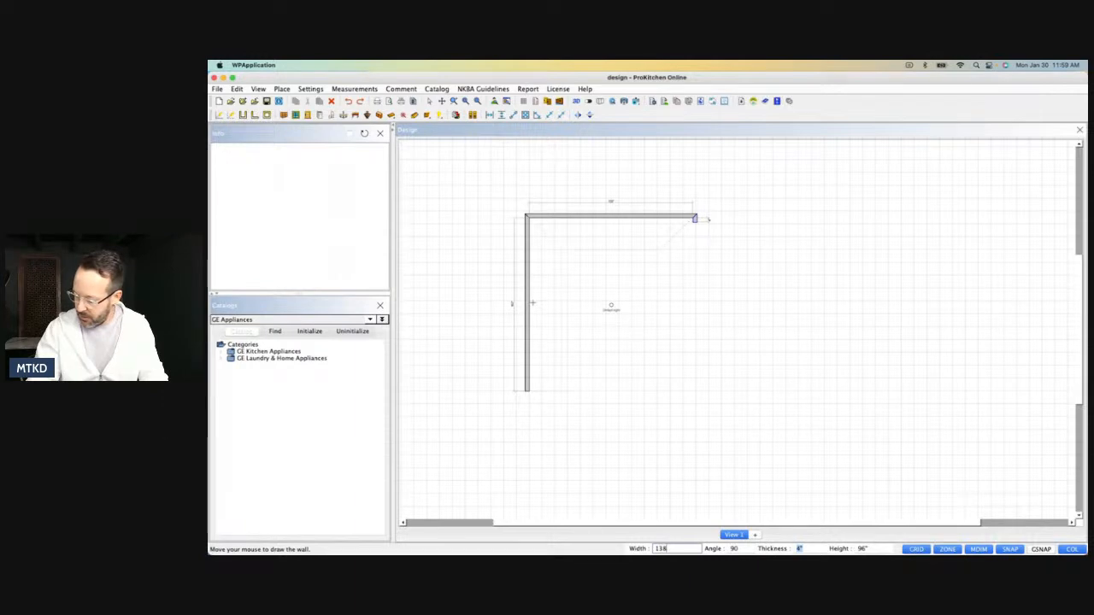
pyautogui.press('Return')
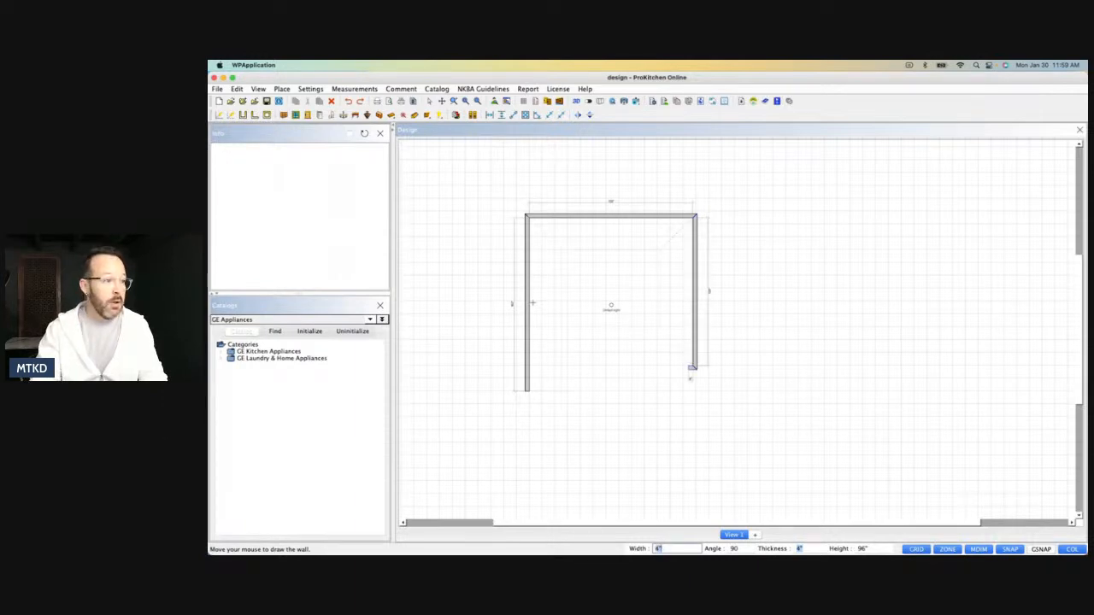
# Draw a wall about 45" long running left from the last corner, and a downward wall from its end with a width of 24108".
pyautogui.click(645, 368)
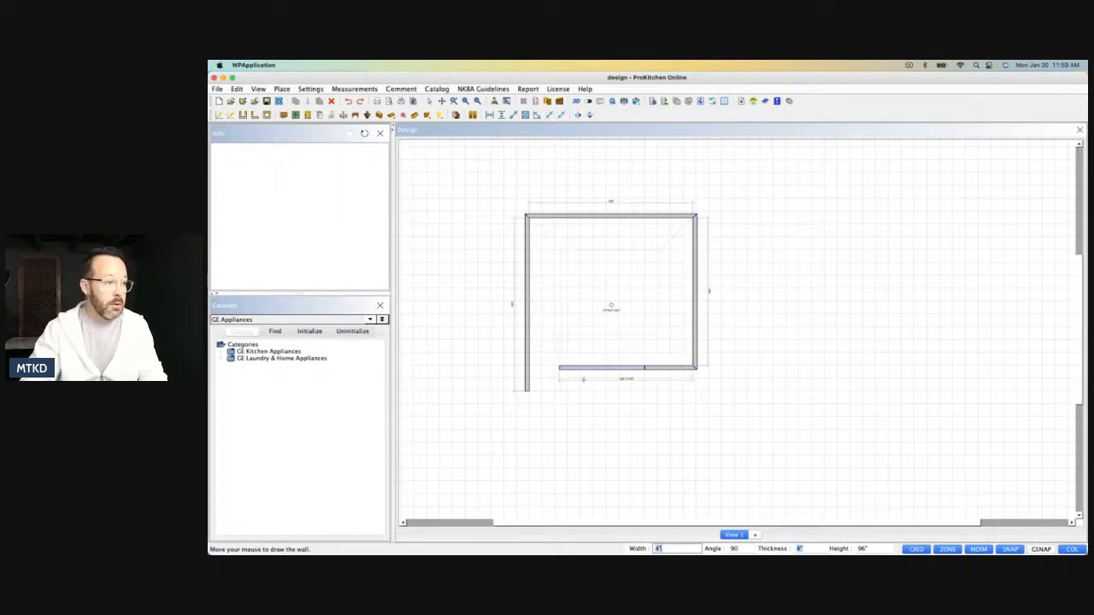
pyautogui.write('2')
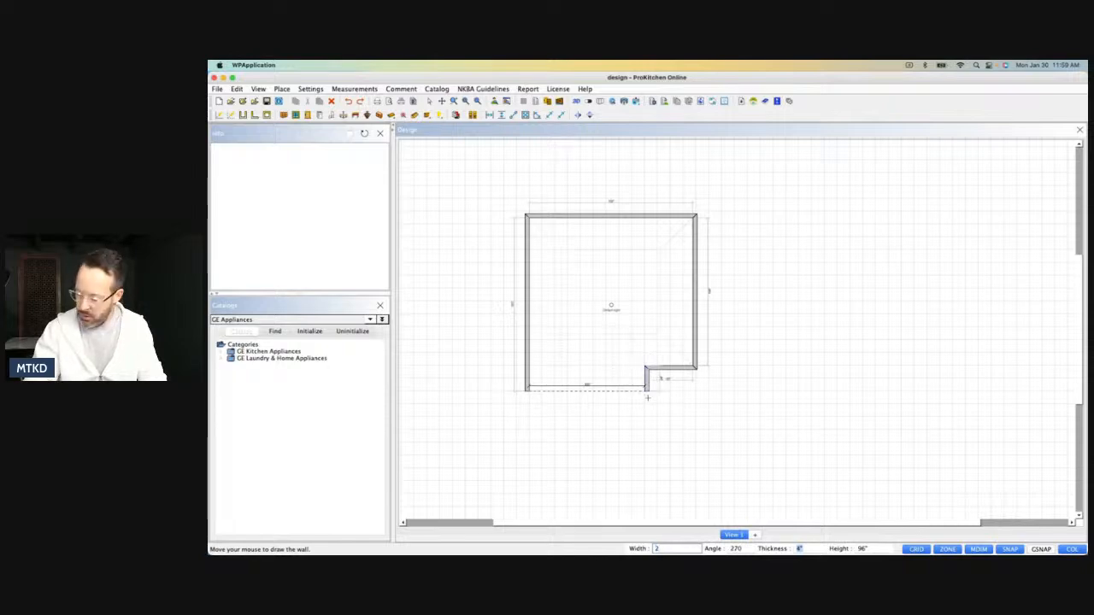
pyautogui.write('4')
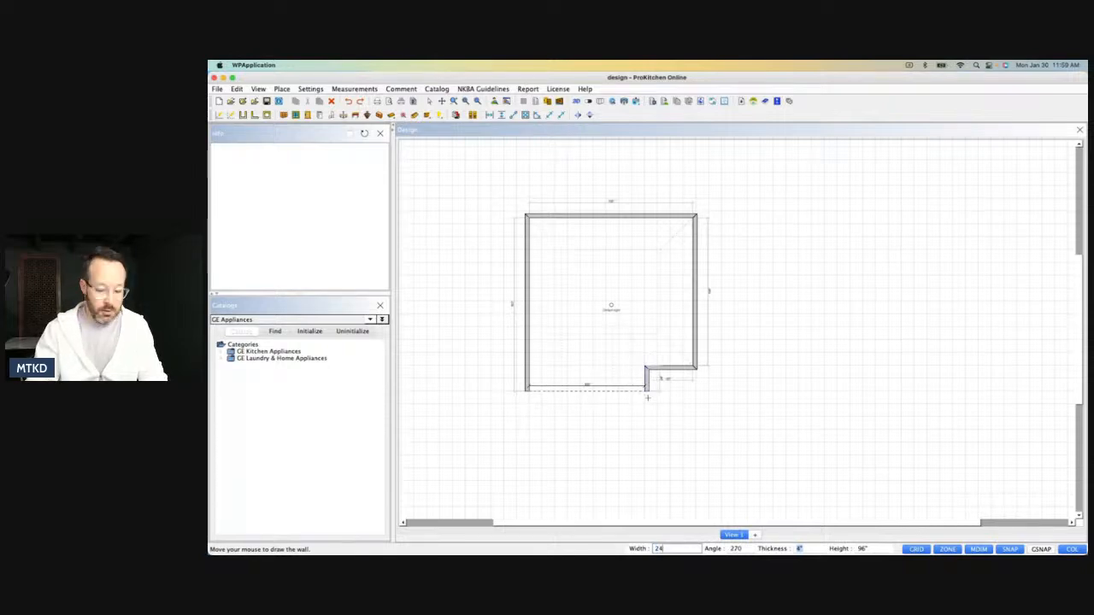
pyautogui.write(' 1/2')
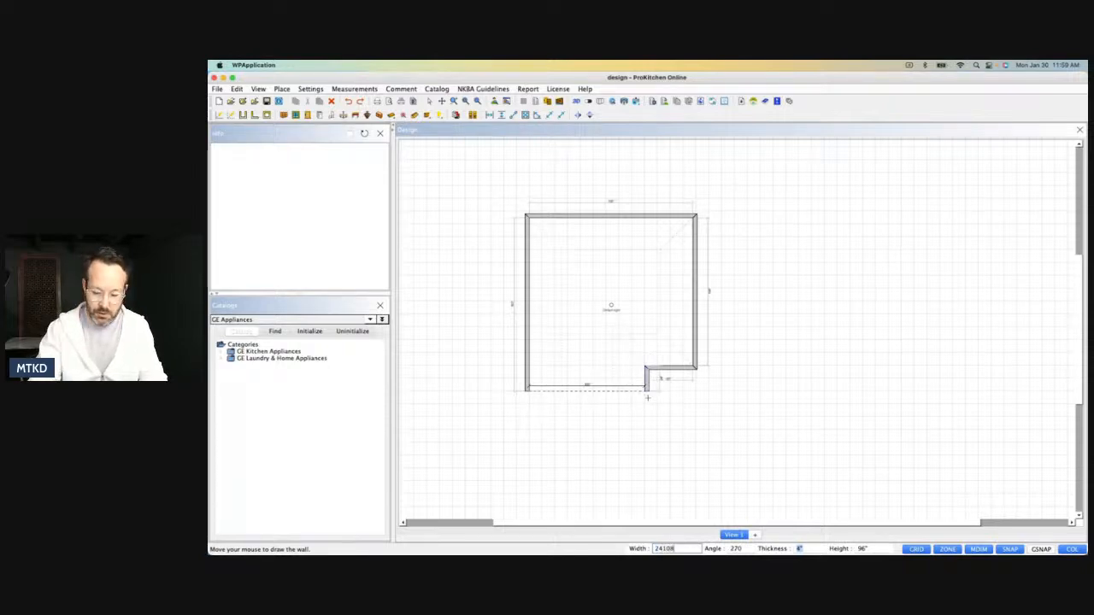
pyautogui.press('Return')
pyautogui.press('Escape')
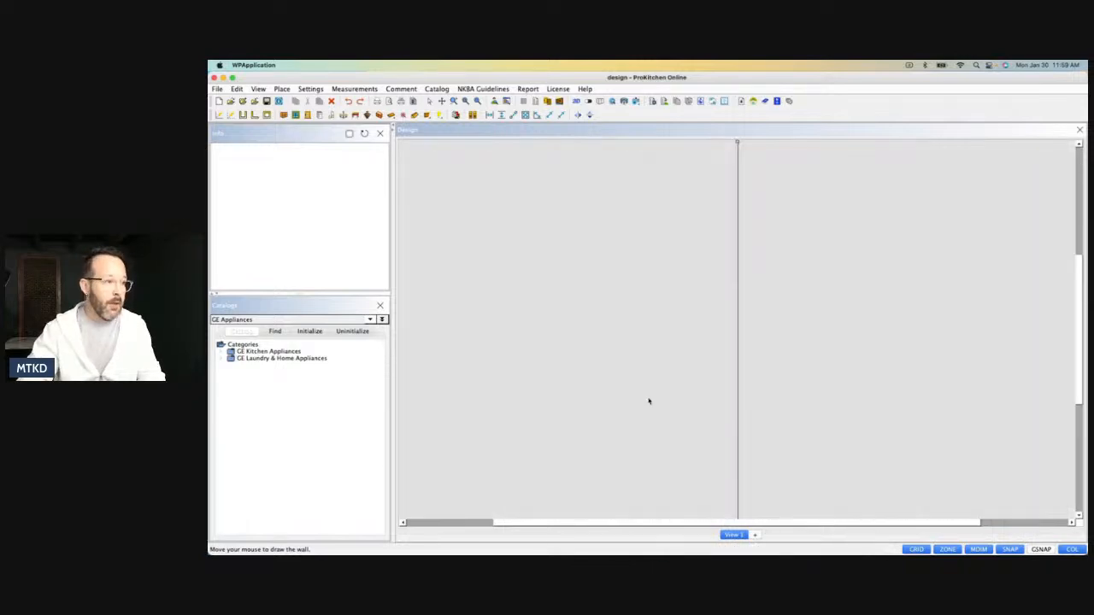
# Set the width of the overlong downward wall to 24" in its wall attributes.
pyautogui.scroll(-3, 648, 404)
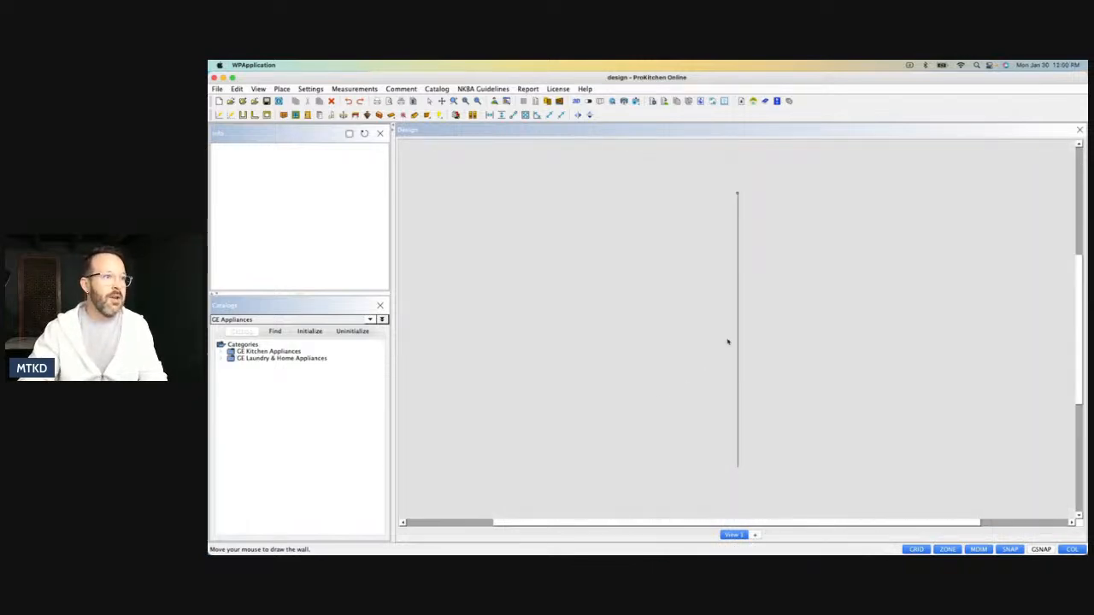
pyautogui.scroll(3, 743, 200)
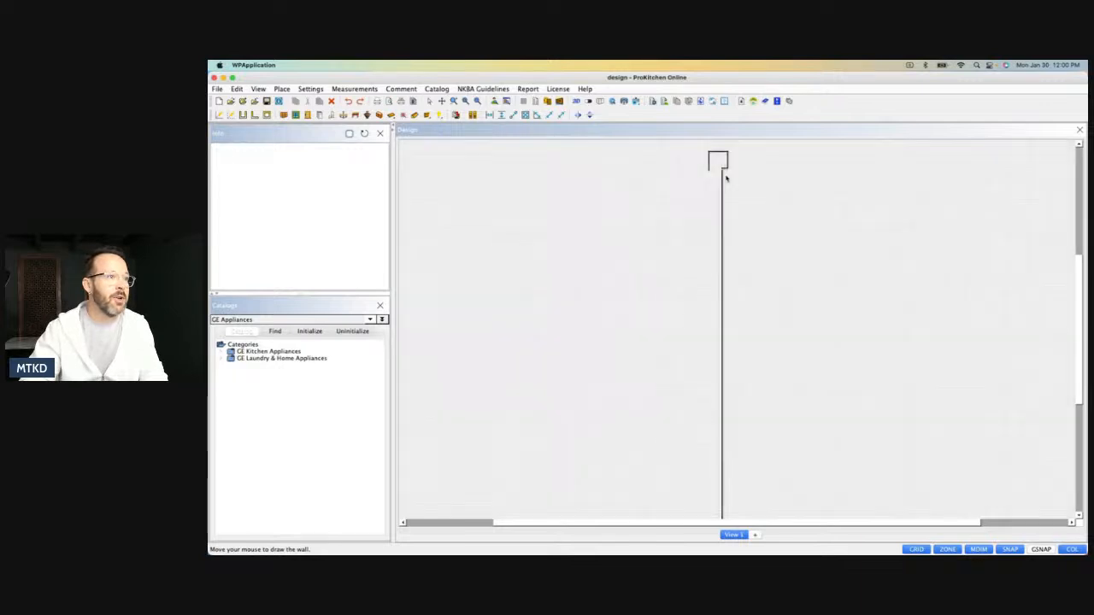
pyautogui.scroll(4, 724, 181)
pyautogui.click(722, 187)
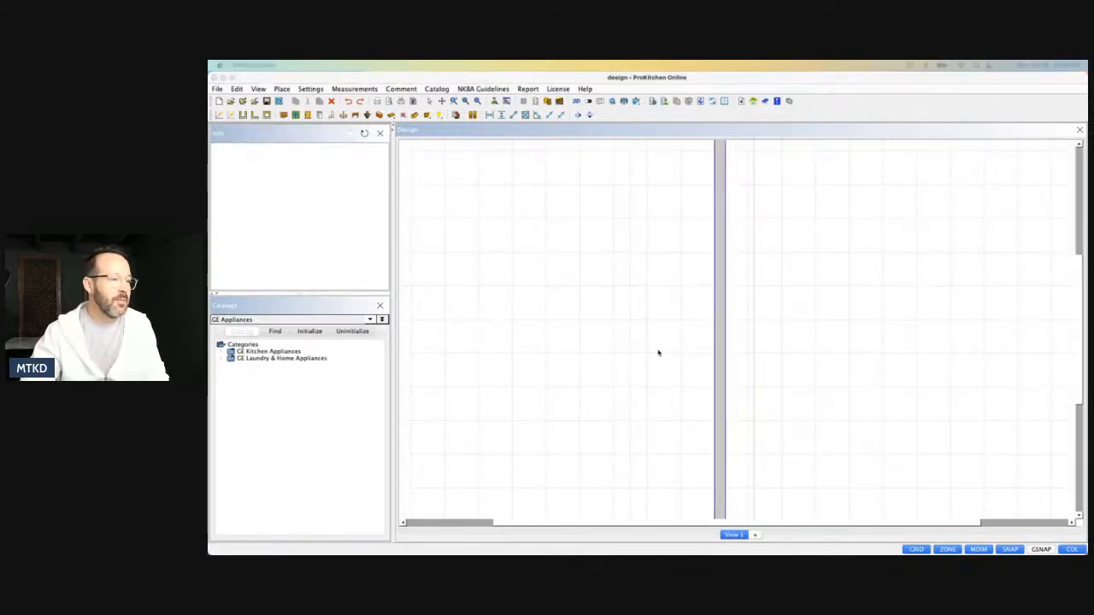
pyautogui.doubleClick(721, 233)
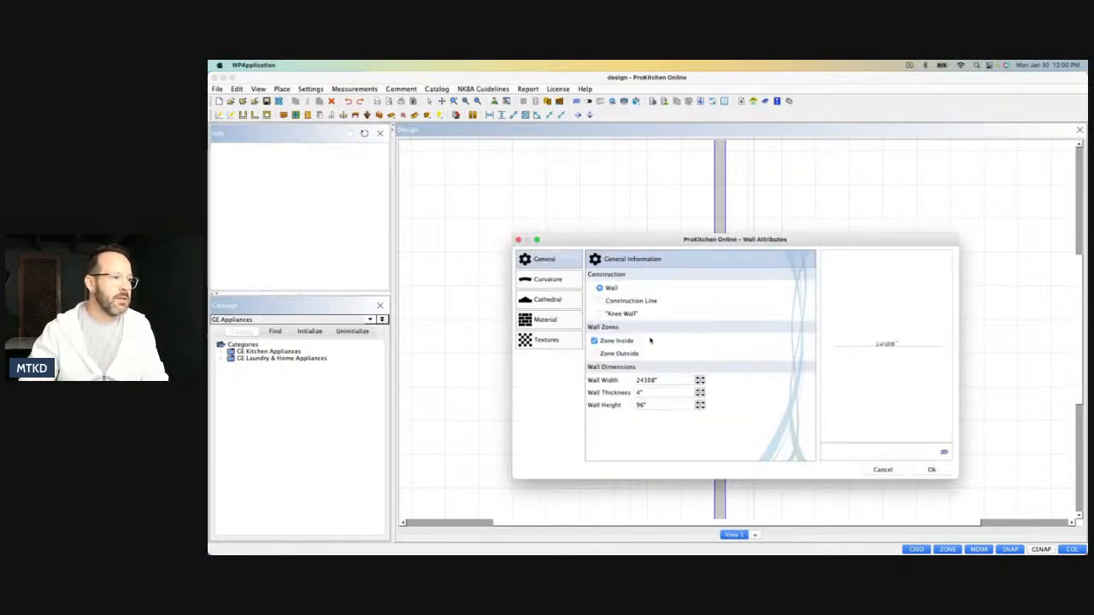
pyautogui.click(663, 381)
pyautogui.press('BackSpace')
pyautogui.press('BackSpace')
pyautogui.press('BackSpace')
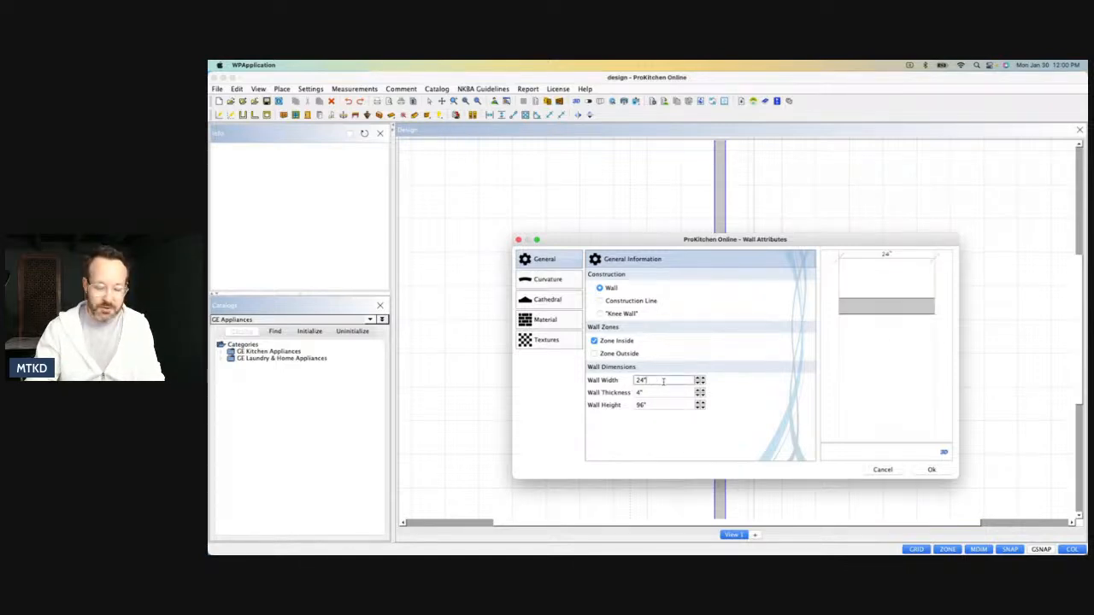
pyautogui.click(930, 469)
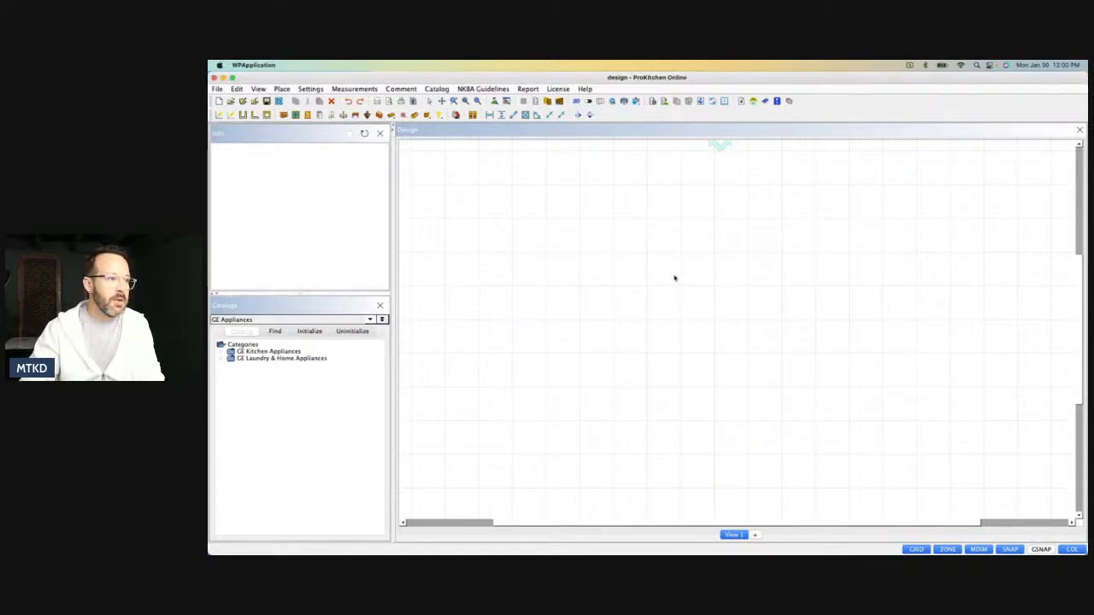
# Close the room with a 108" wall from the lower end of the 24" wall to the left wall.
pyautogui.scroll(-3, 674, 277)
pyautogui.scroll(7, 654, 197)
pyautogui.click(740, 348)
pyautogui.write('108')
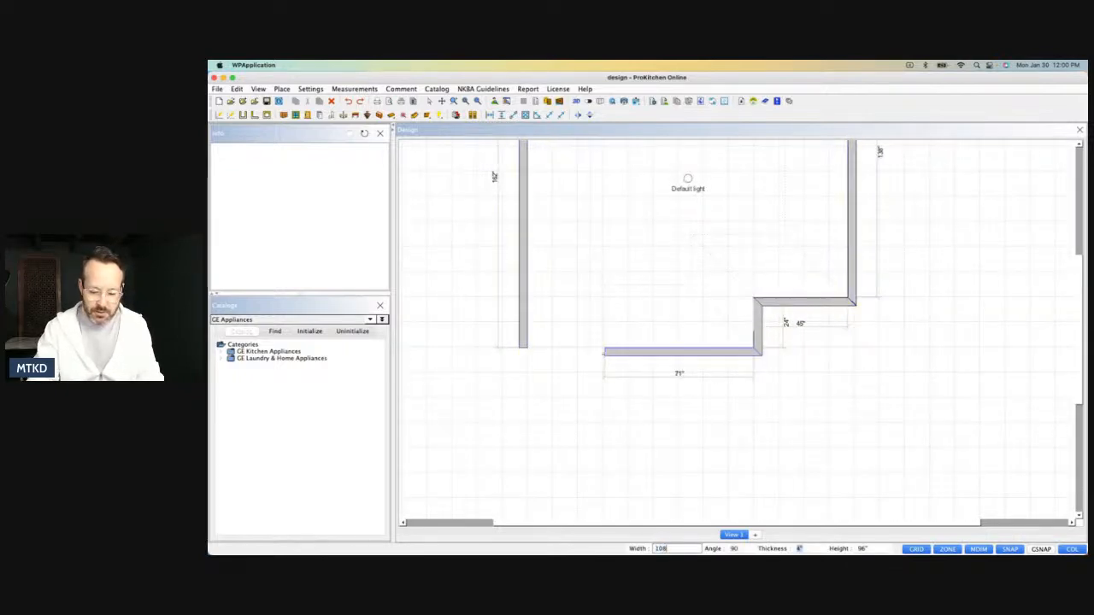
pyautogui.press('Return')
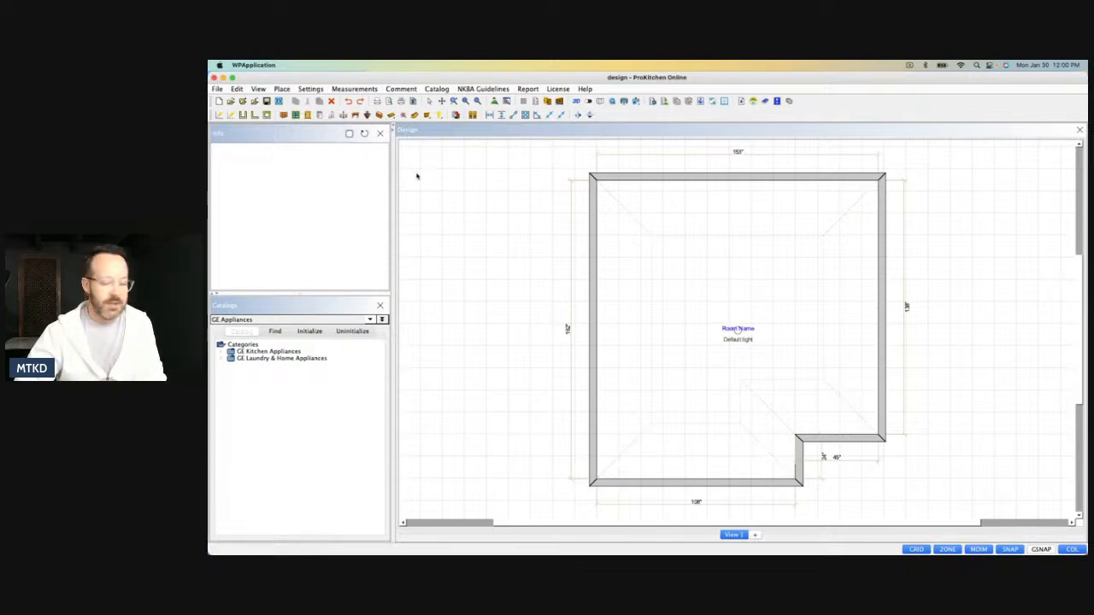
# Place one WSH36-W 36" H Single Hung Window (White Frame) at the left end of the 153" wall.
pyautogui.click(296, 116)
pyautogui.click(651, 185)
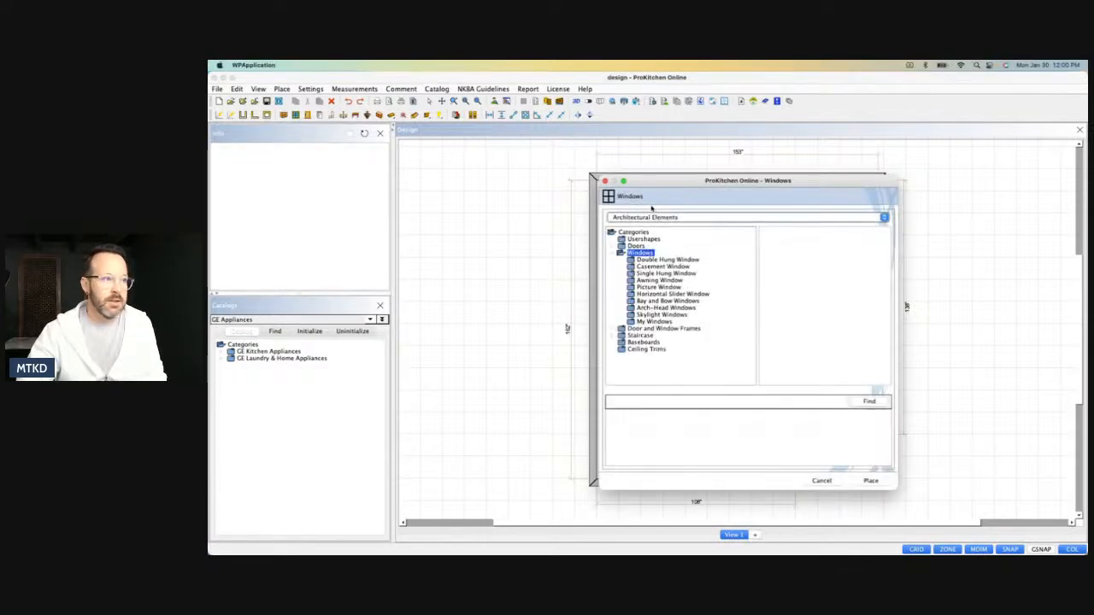
pyautogui.click(640, 274)
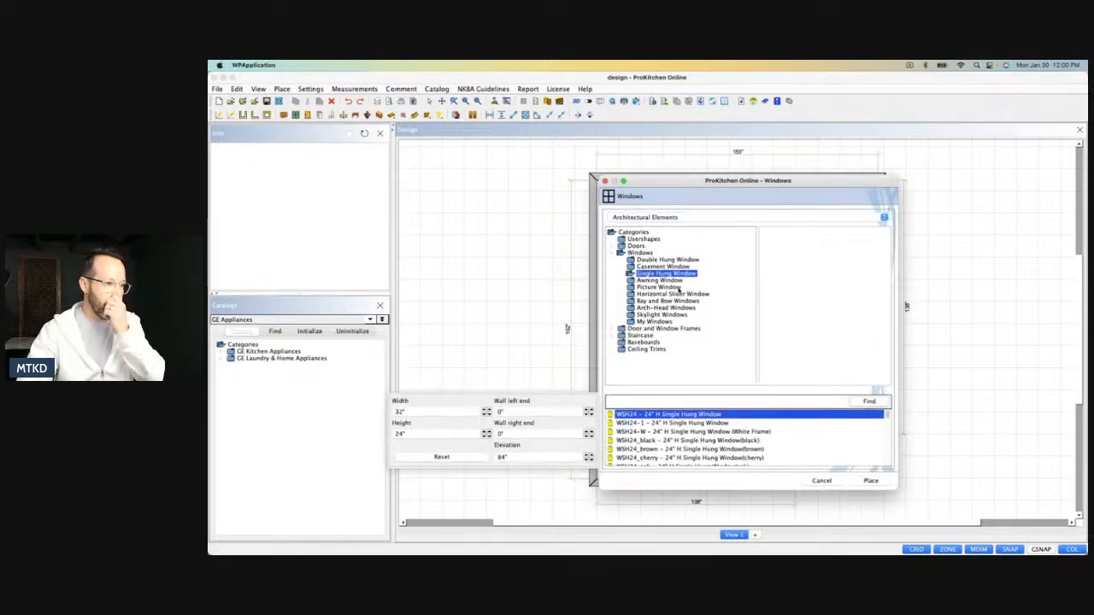
pyautogui.scroll(-3, 721, 424)
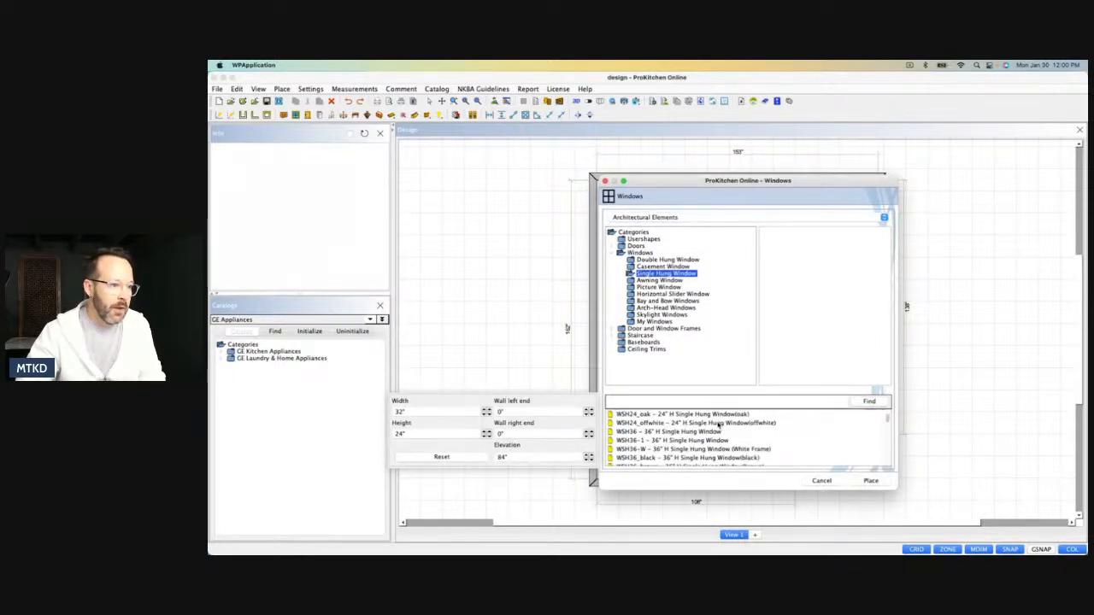
pyautogui.scroll(-2, 738, 423)
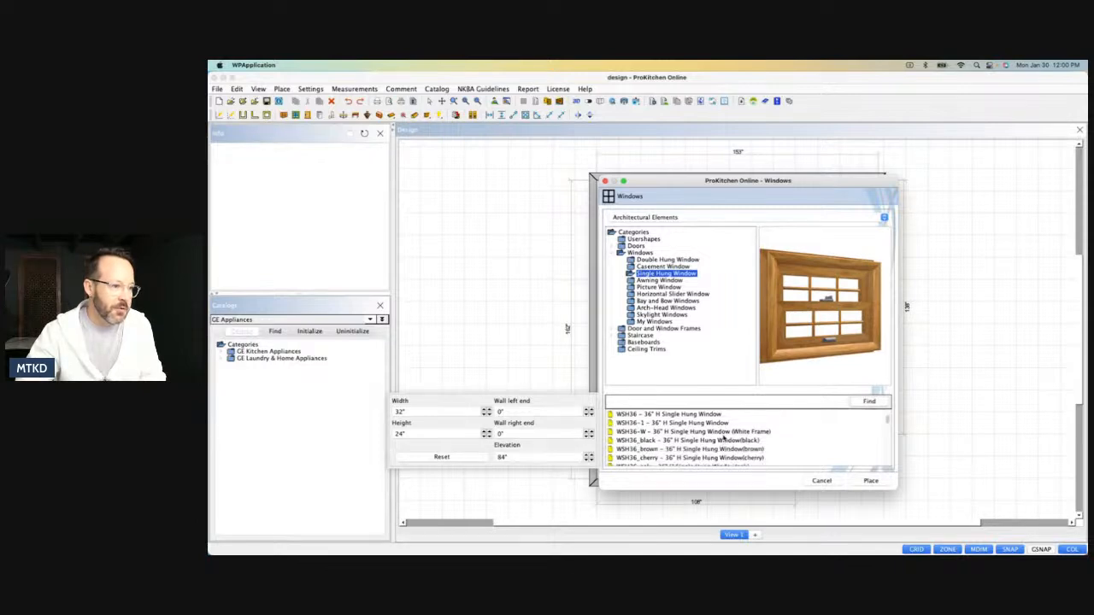
pyautogui.click(718, 433)
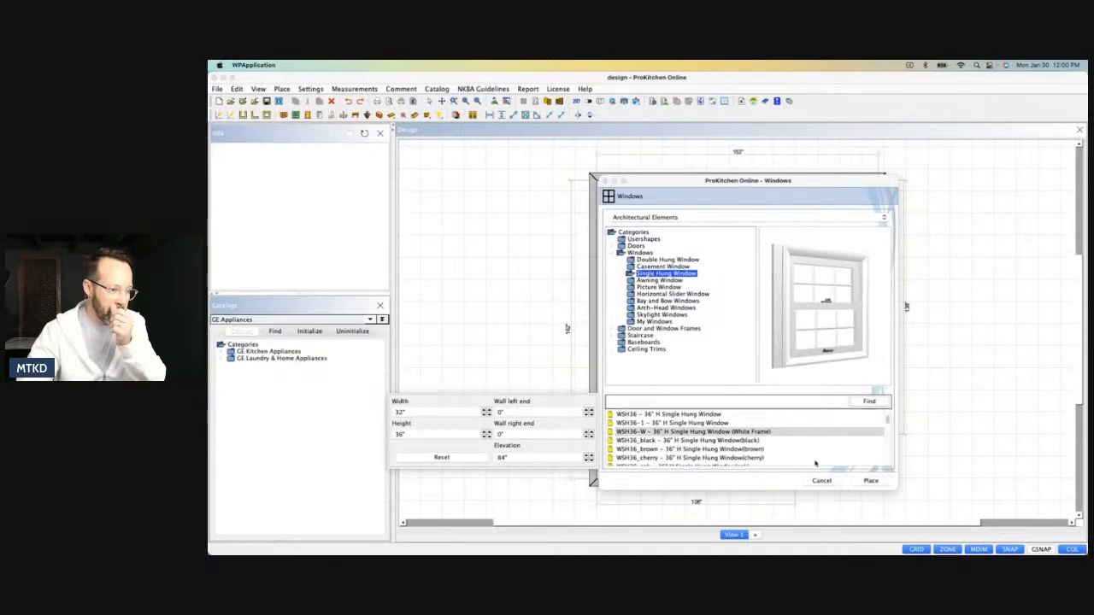
pyautogui.click(868, 481)
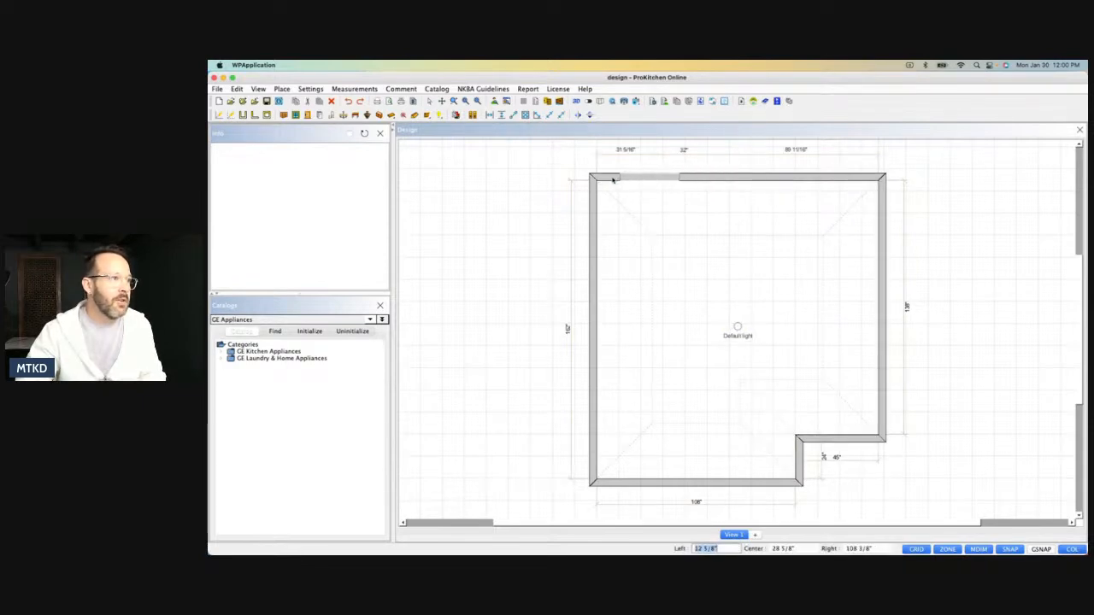
pyautogui.click(607, 179)
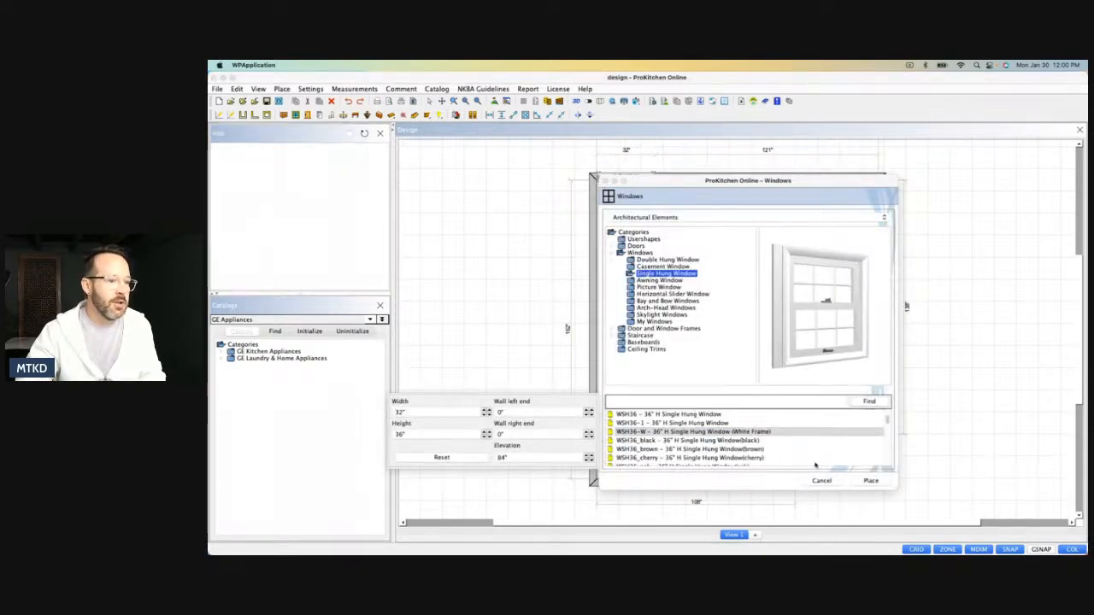
pyautogui.click(821, 482)
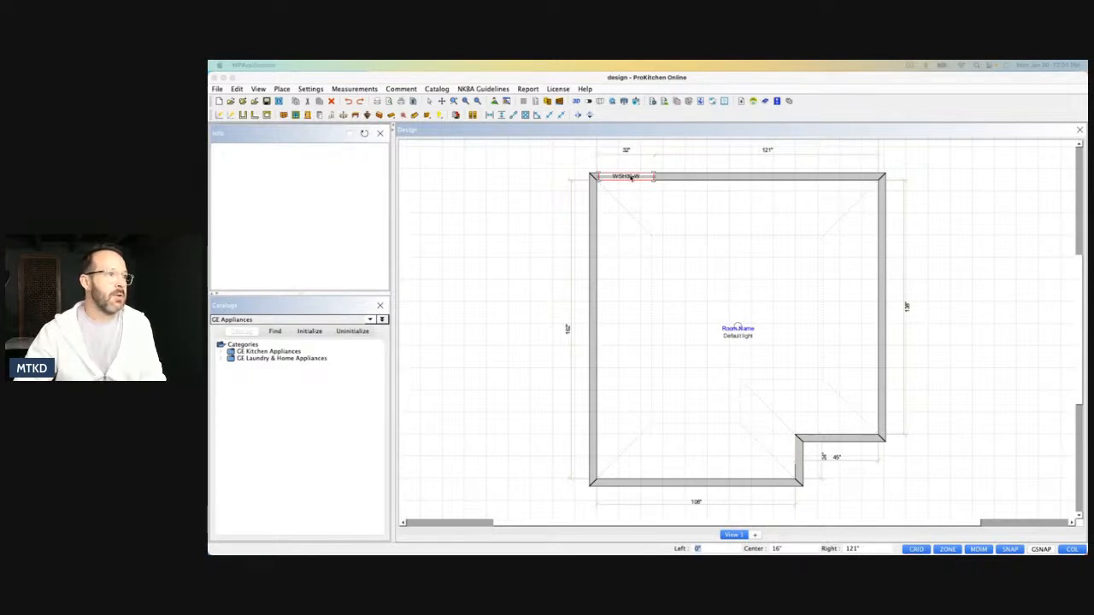
# Set the placed window's width to 38 3/8" and its height to 60".
pyautogui.doubleClick(631, 177)
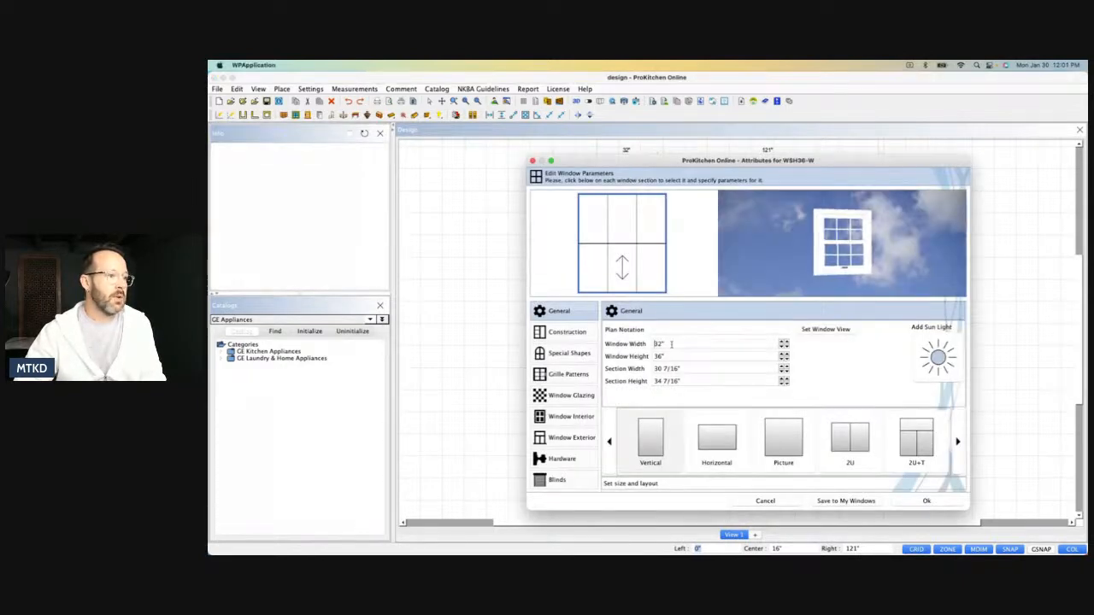
pyautogui.press('Delete')
pyautogui.press('Delete')
pyautogui.write('3')
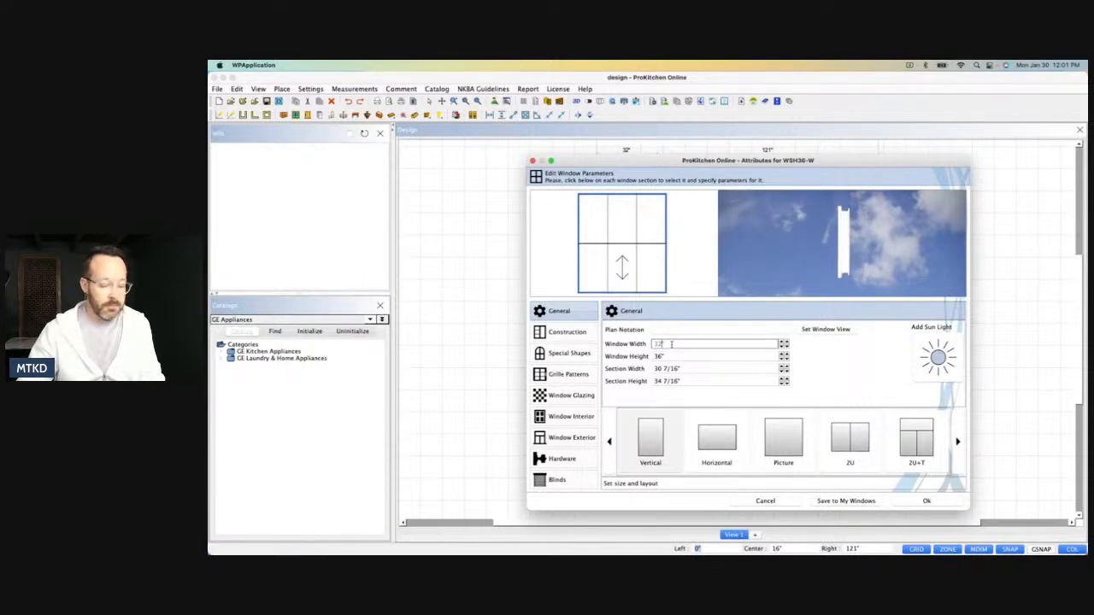
pyautogui.write('6 1/')
pyautogui.press('Return')
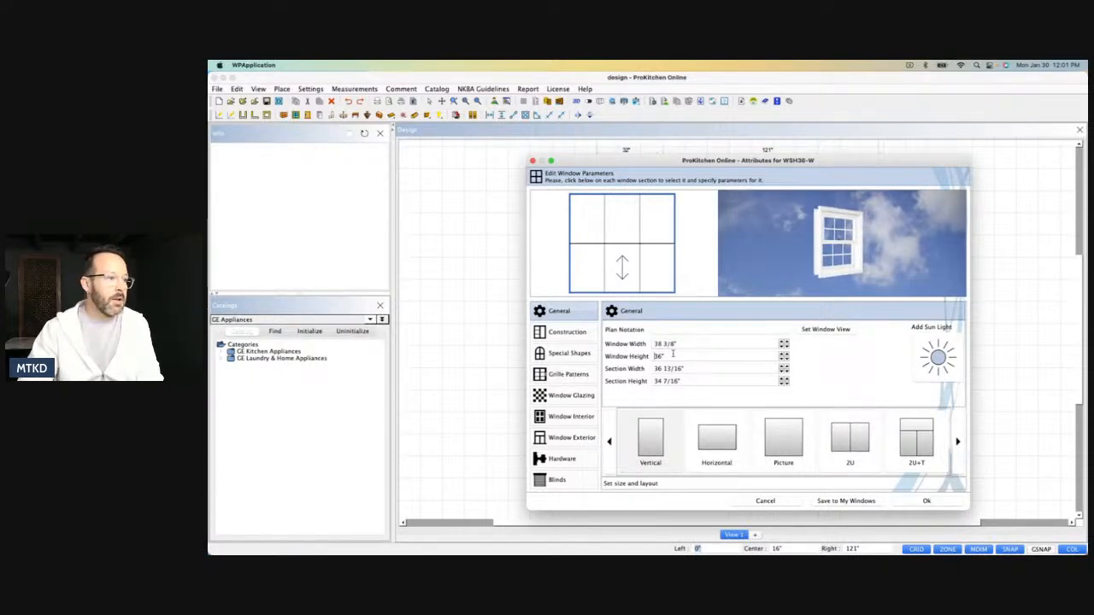
pyautogui.moveTo(674, 355); pyautogui.dragTo(651, 357)
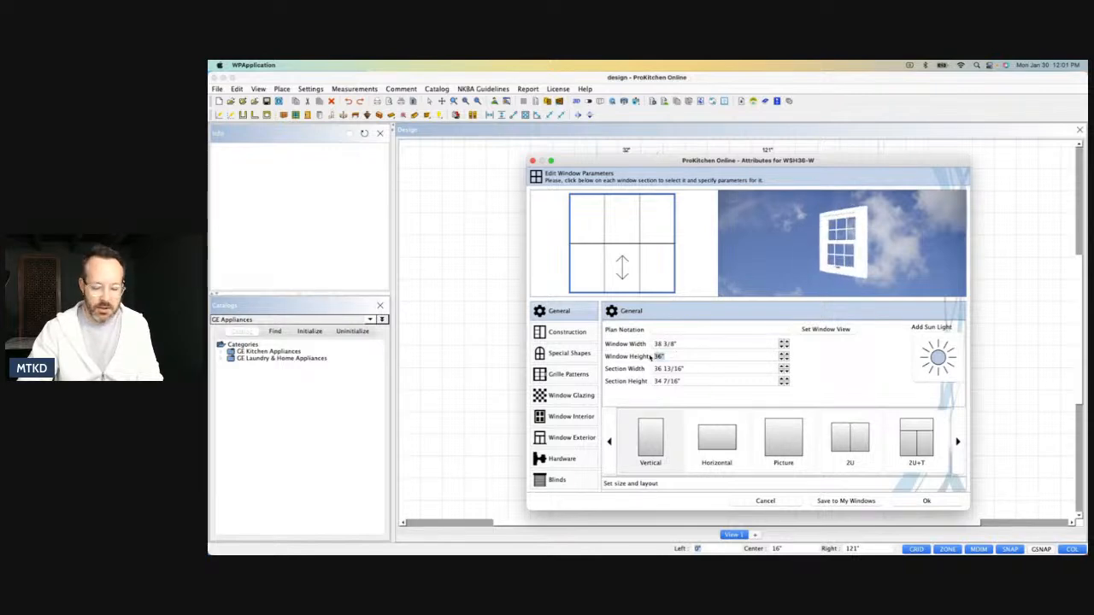
pyautogui.write('60')
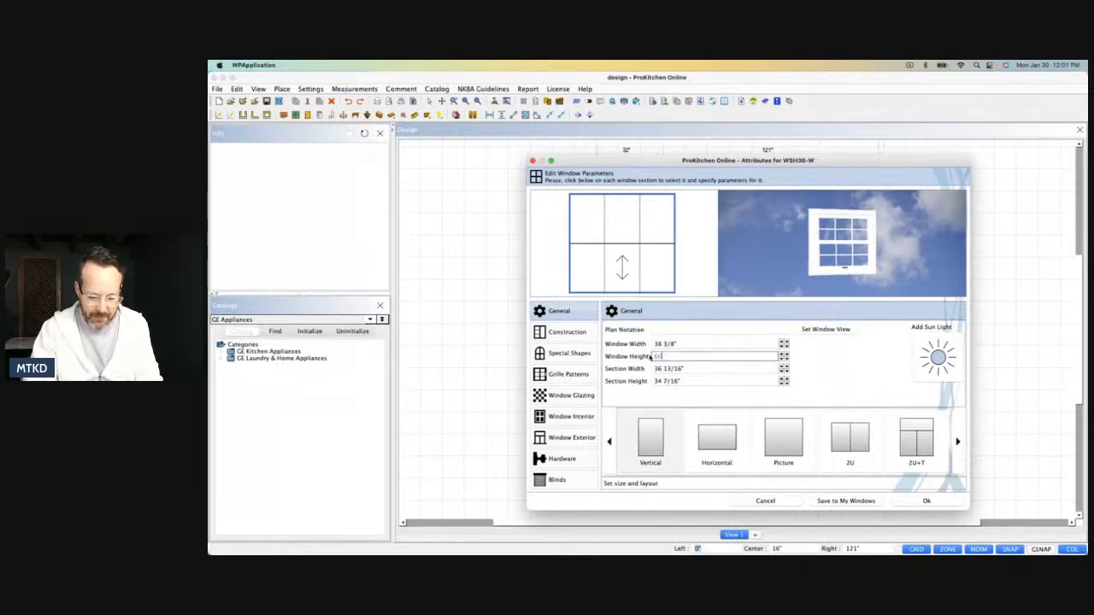
pyautogui.press('Return')
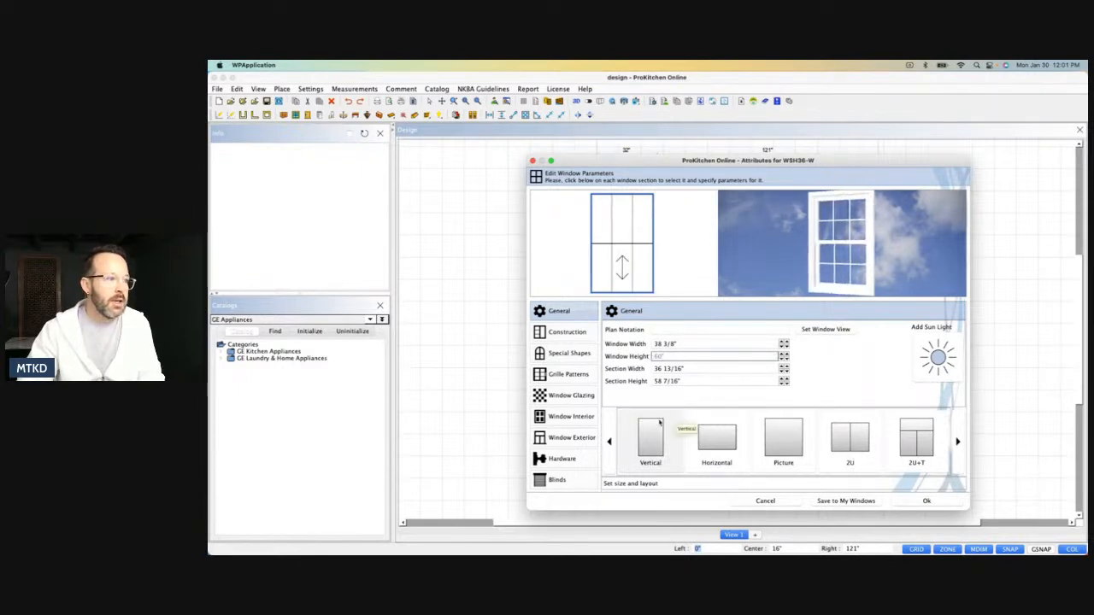
# Give the window the No Grille pattern and move it flush with the left end of the upper wall's inner face.
pyautogui.click(568, 374)
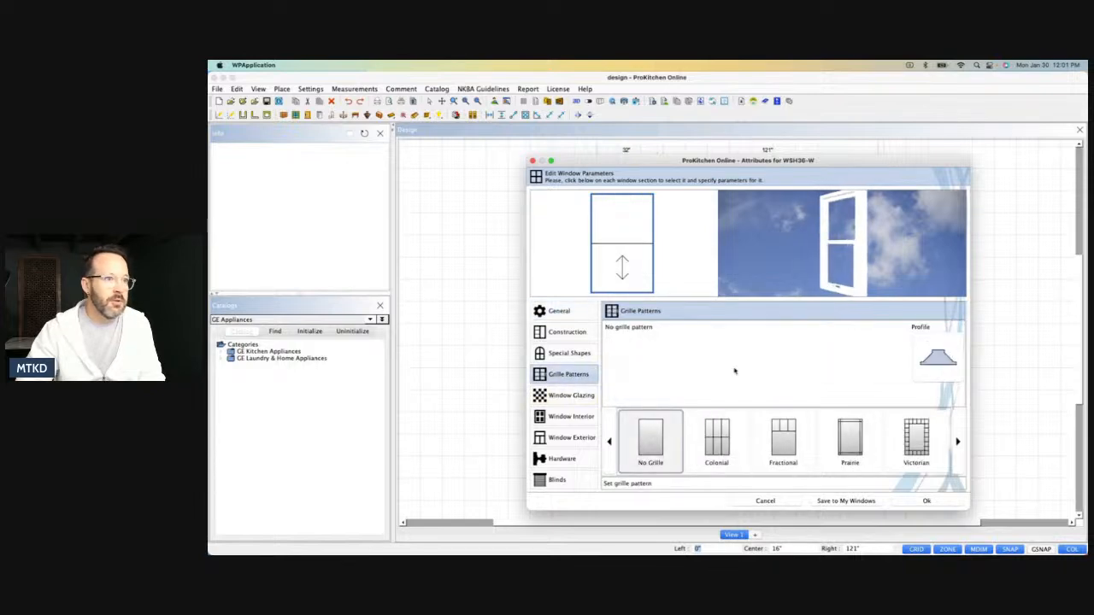
pyautogui.click(923, 502)
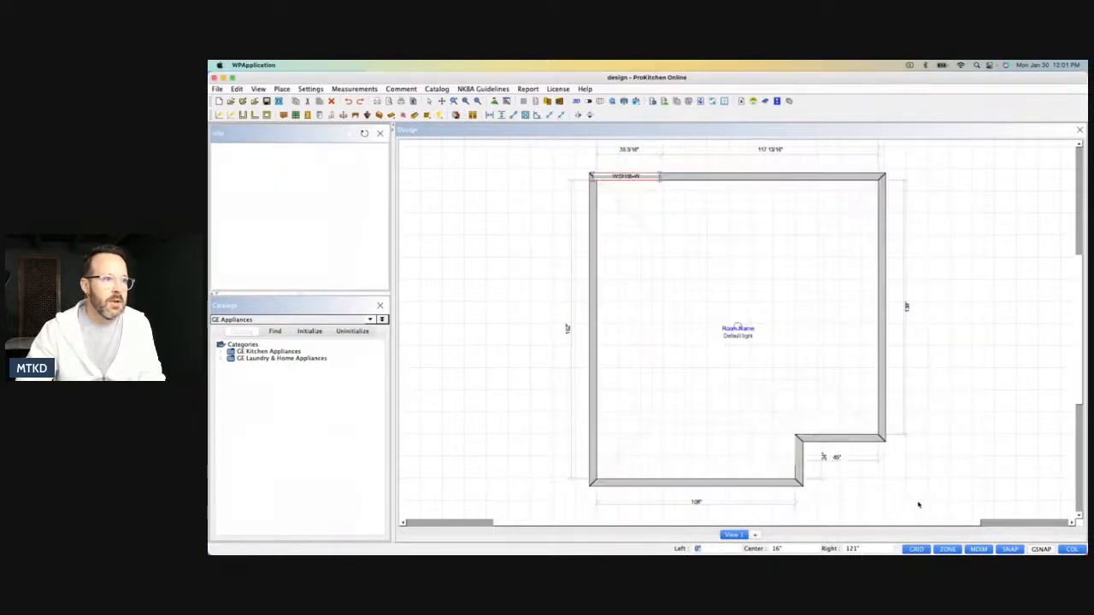
pyautogui.click(654, 178)
pyautogui.click(599, 181)
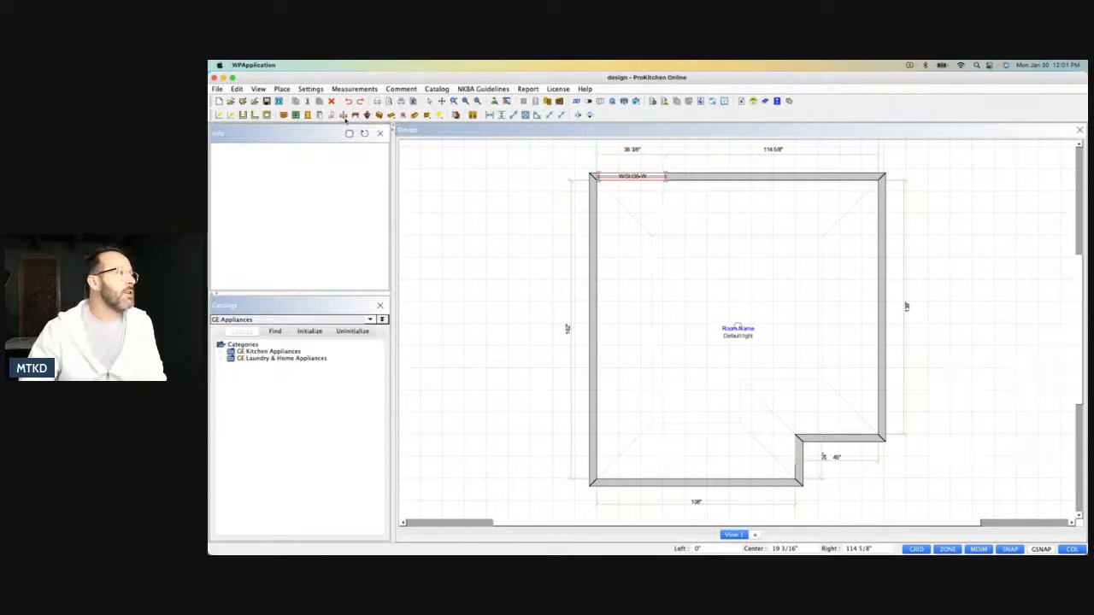
# Place one ED01-L(W) Exterior Door #01 Left (White) on the upper wall, between the window and the right corner.
pyautogui.click(319, 114)
pyautogui.click(624, 219)
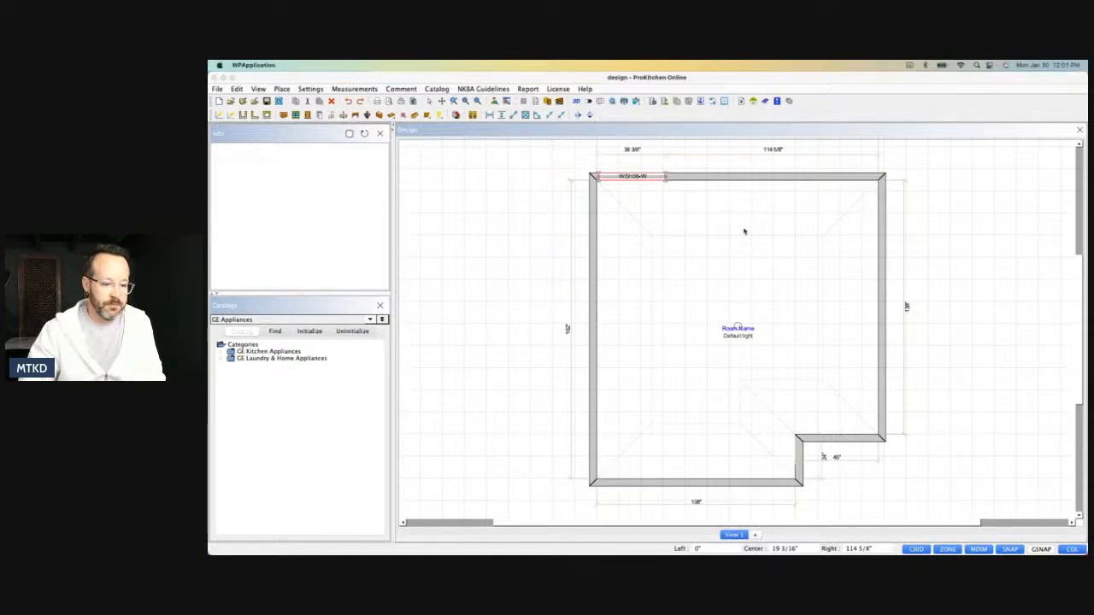
pyautogui.click(776, 179)
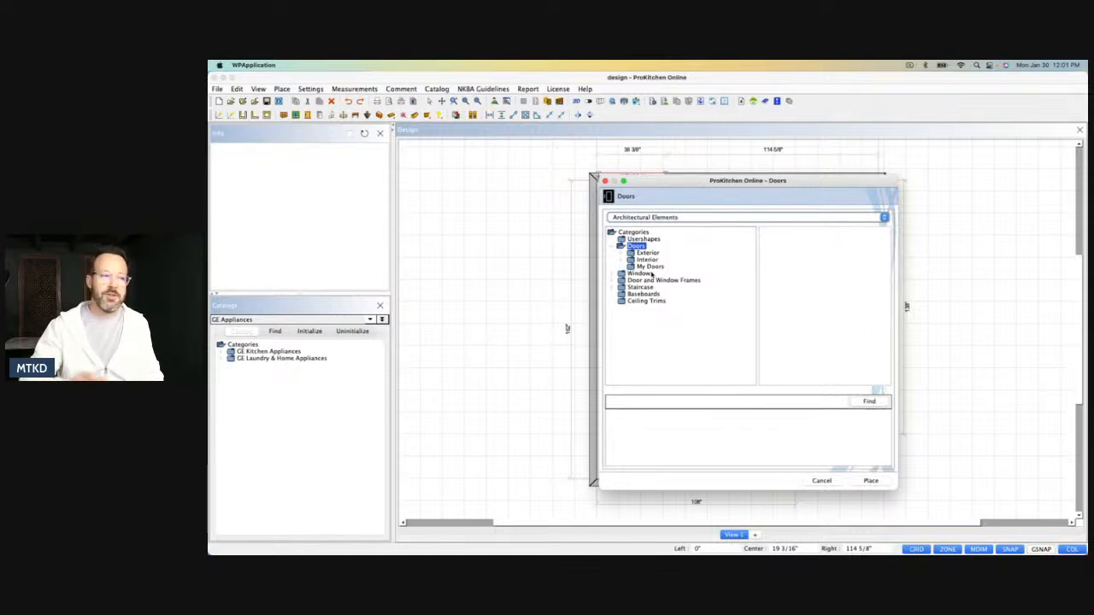
pyautogui.click(629, 260)
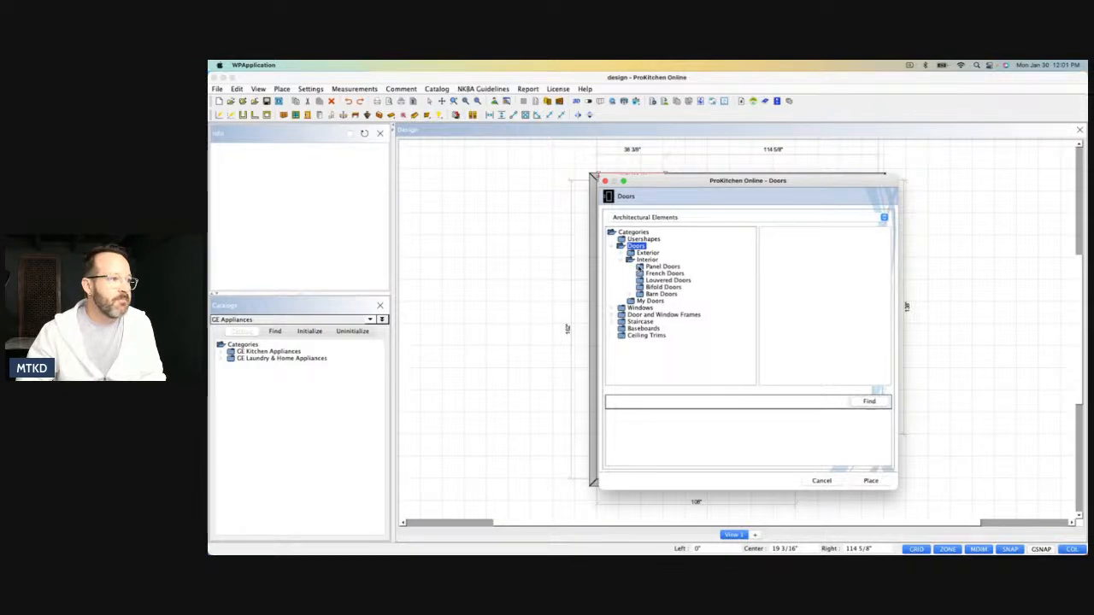
pyautogui.click(625, 260)
pyautogui.click(625, 253)
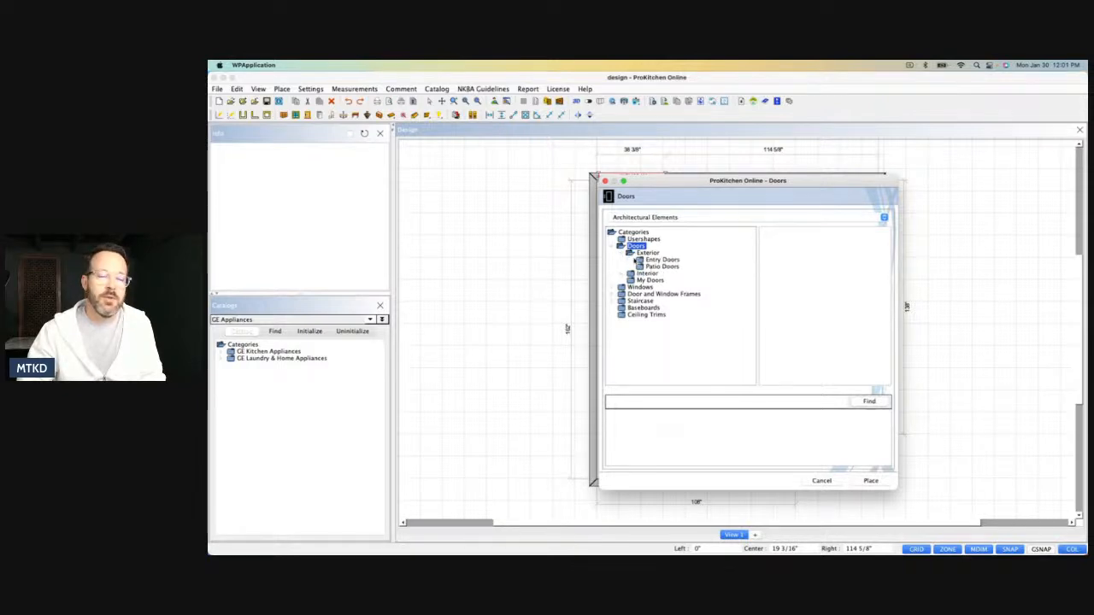
pyautogui.click(659, 260)
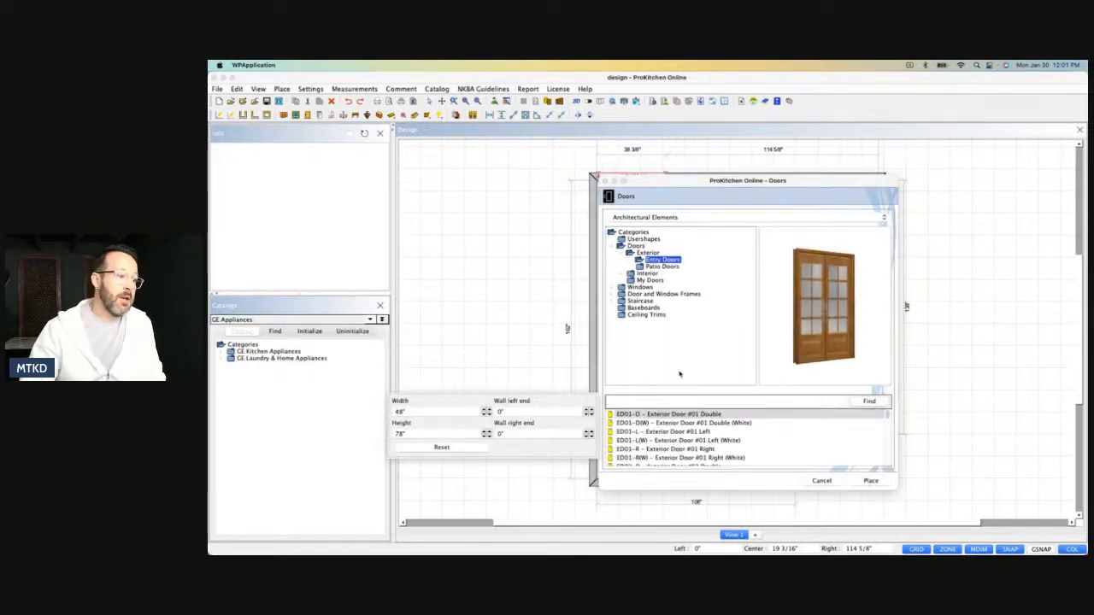
pyautogui.click(683, 440)
pyautogui.click(871, 481)
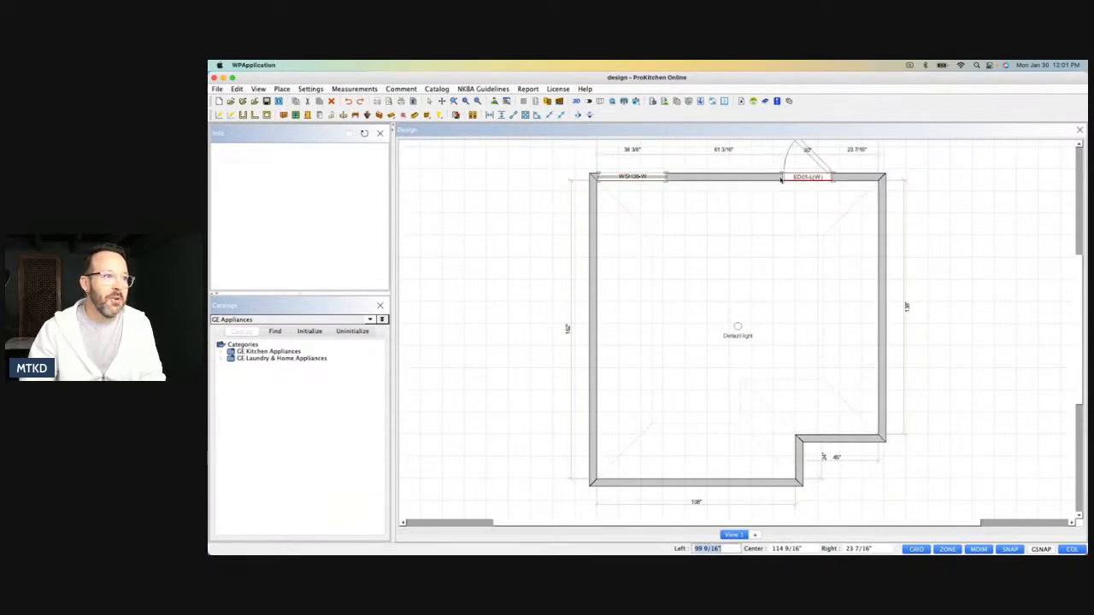
pyautogui.click(779, 176)
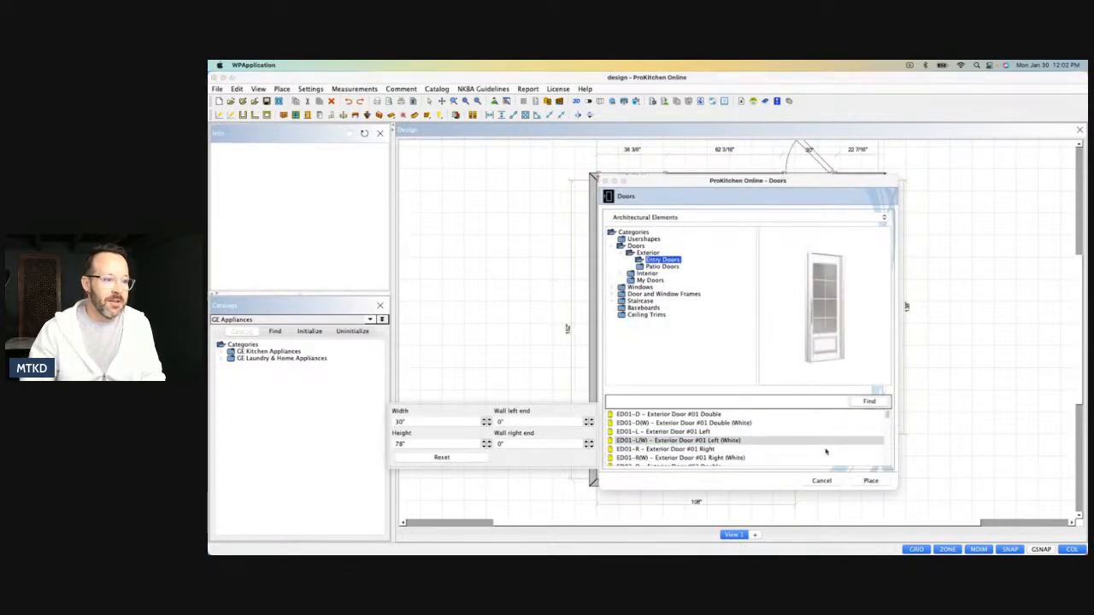
pyautogui.click(821, 480)
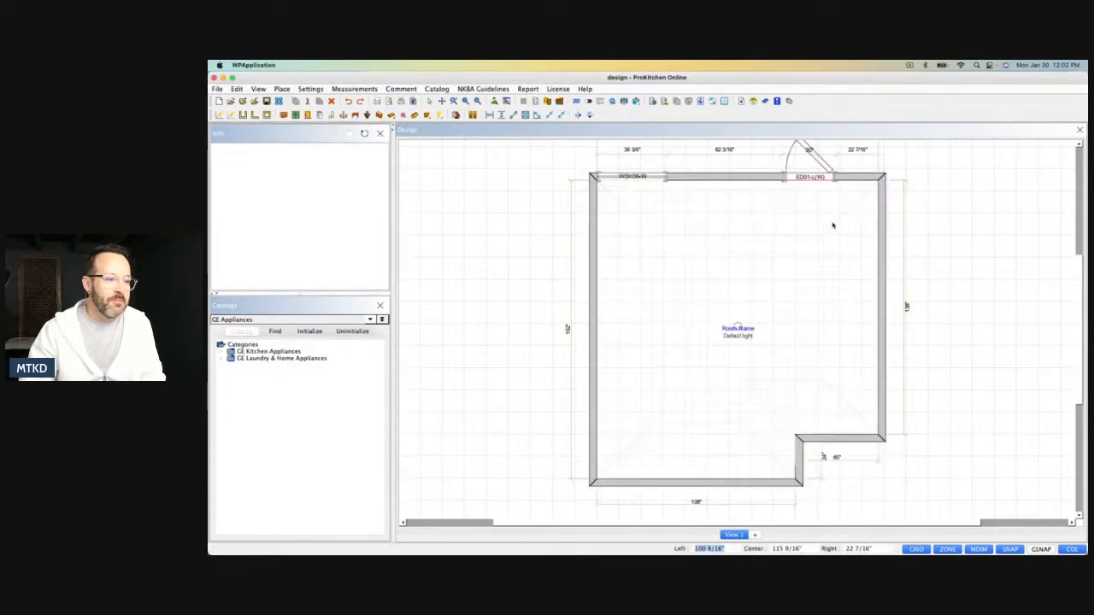
# Set the placed exterior door's width to 42".
pyautogui.doubleClick(807, 176)
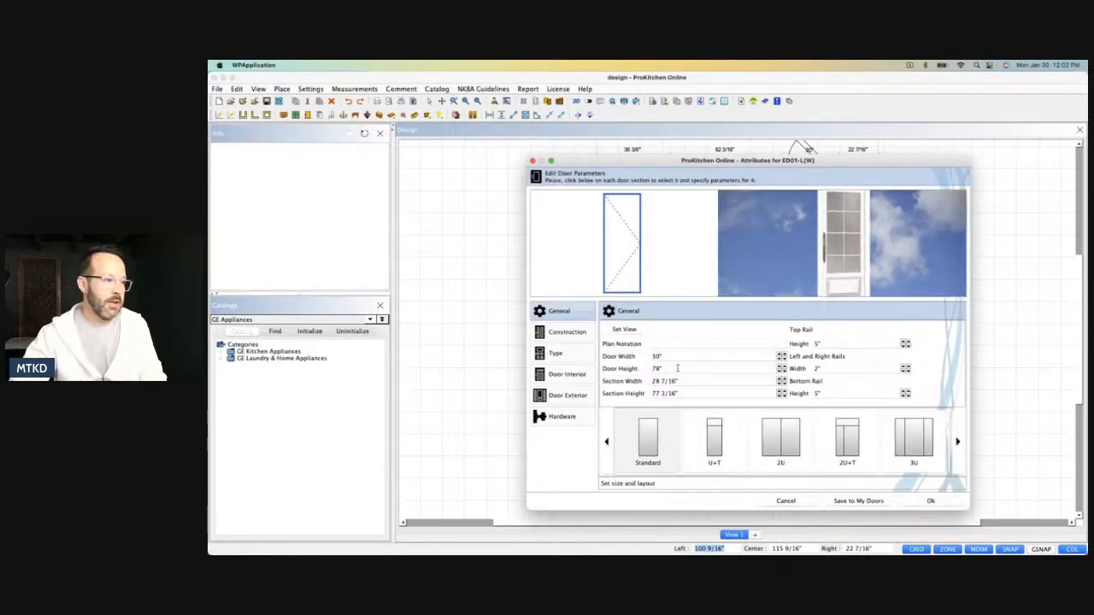
pyautogui.doubleClick(670, 355)
pyautogui.press('BackSpace')
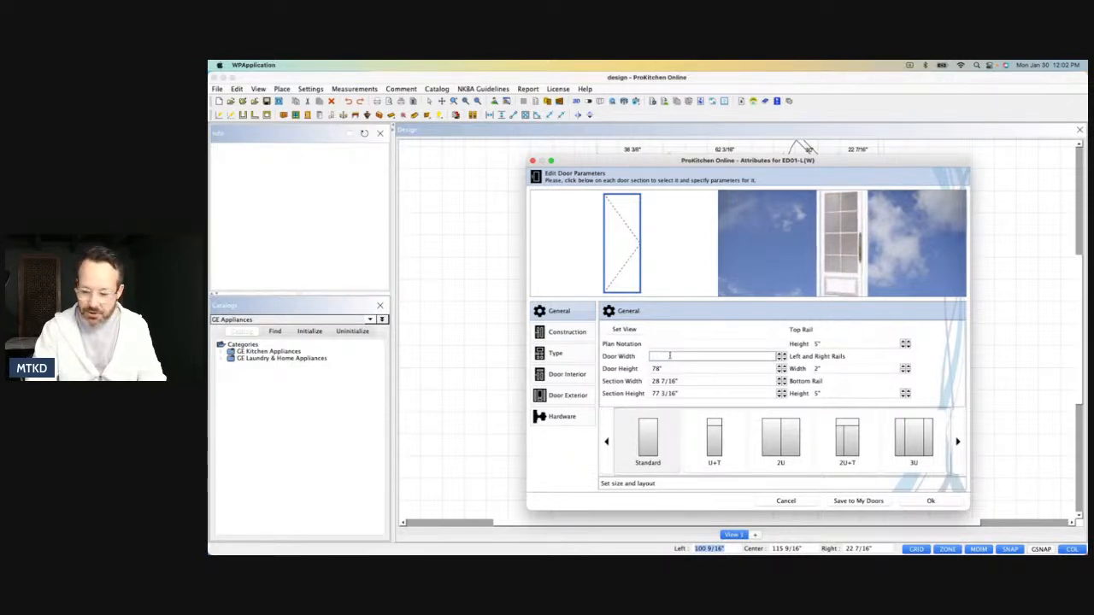
pyautogui.write('42')
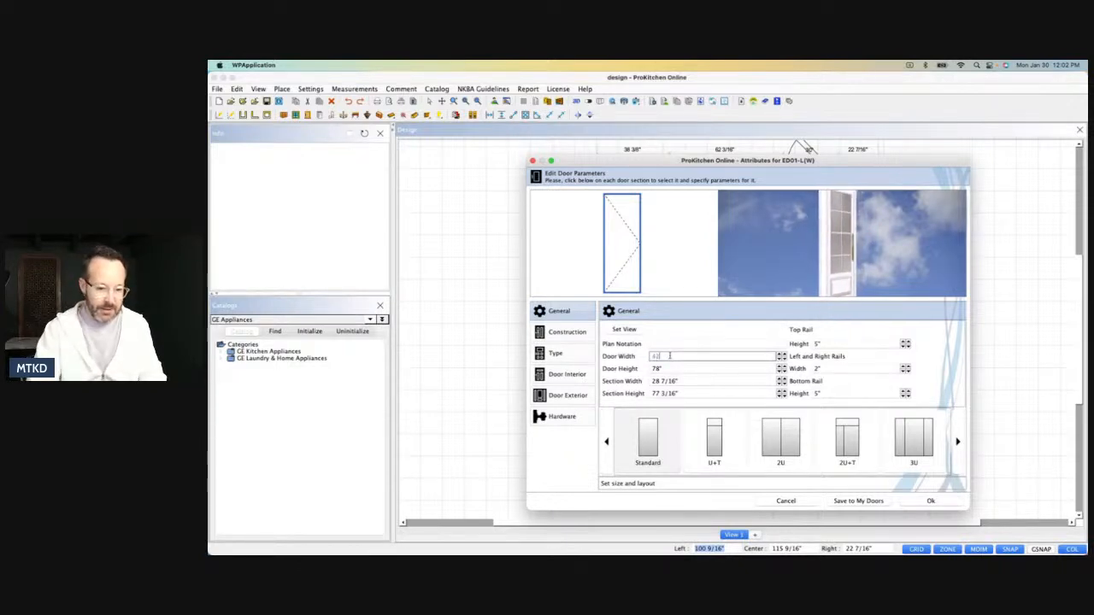
pyautogui.press('Return')
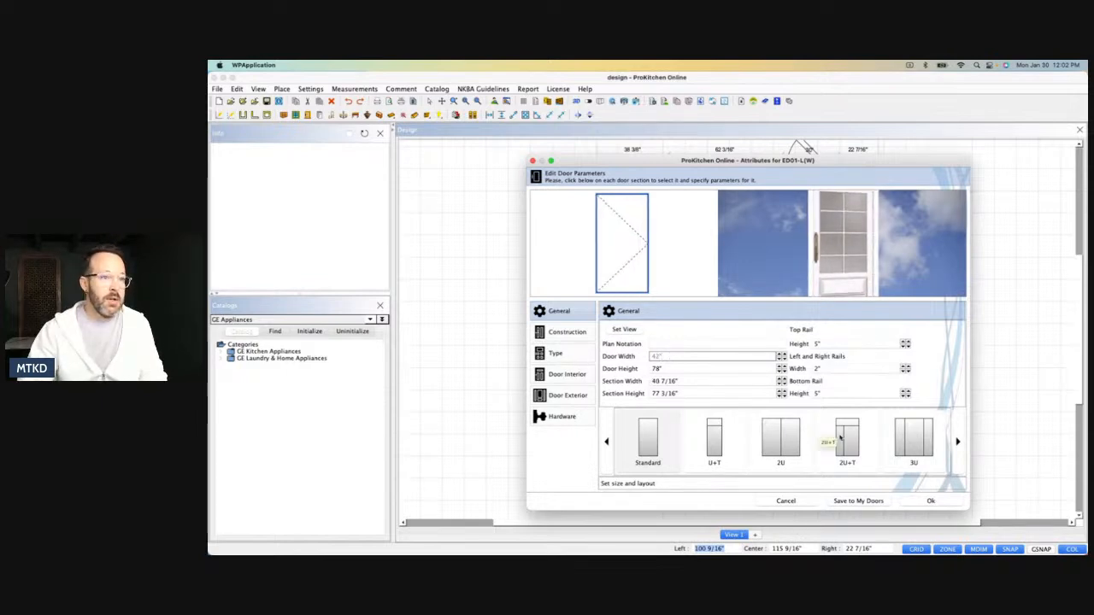
pyautogui.click(931, 501)
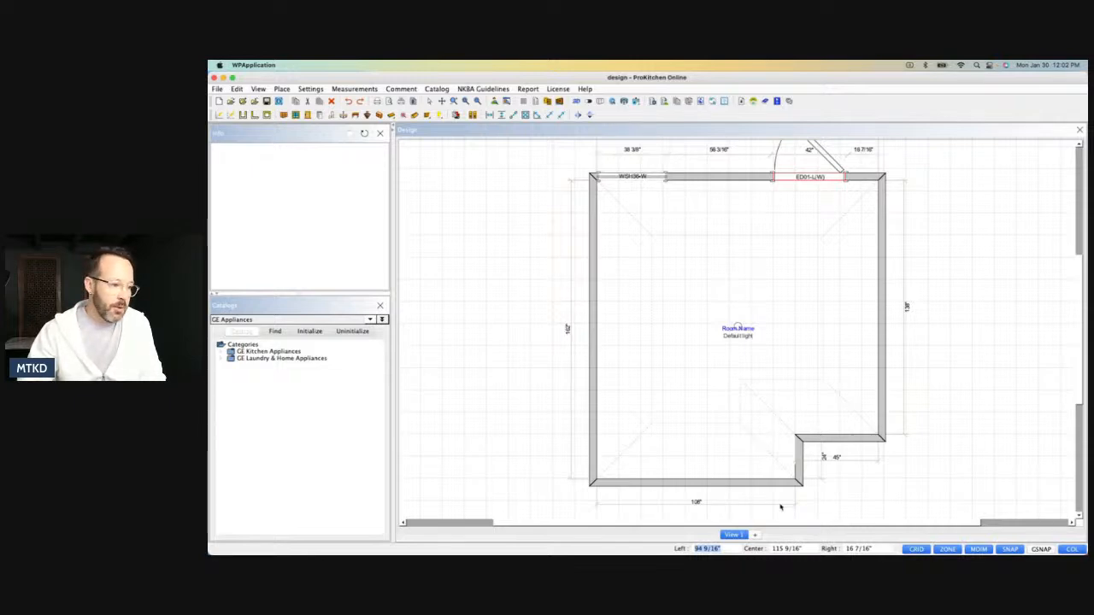
# Position the exterior door with a right offset of 6" along the upper wall.
pyautogui.moveTo(847, 549); pyautogui.dragTo(873, 549)
pyautogui.write('8')
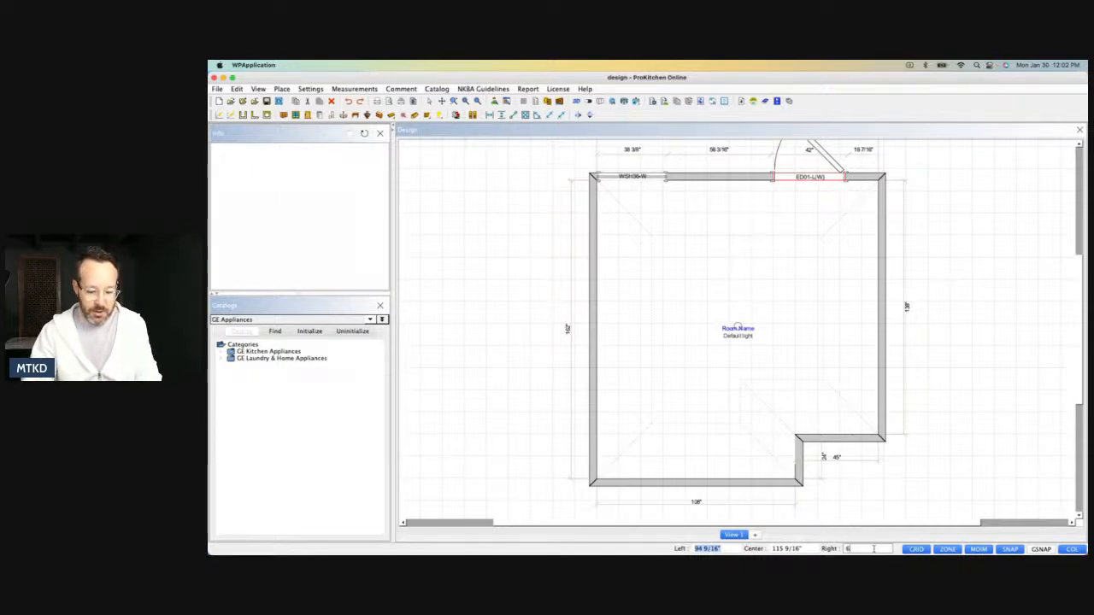
pyautogui.press('Return')
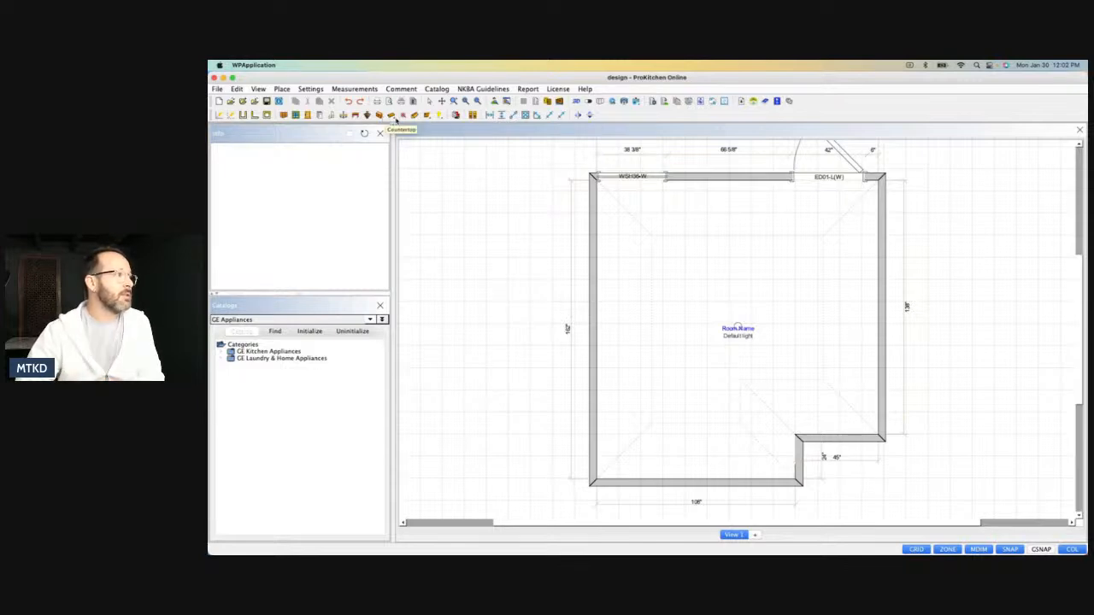
# Place one WF-C Rectangular Window Frame w/ casing on the lower 108" wall.
pyautogui.click(297, 116)
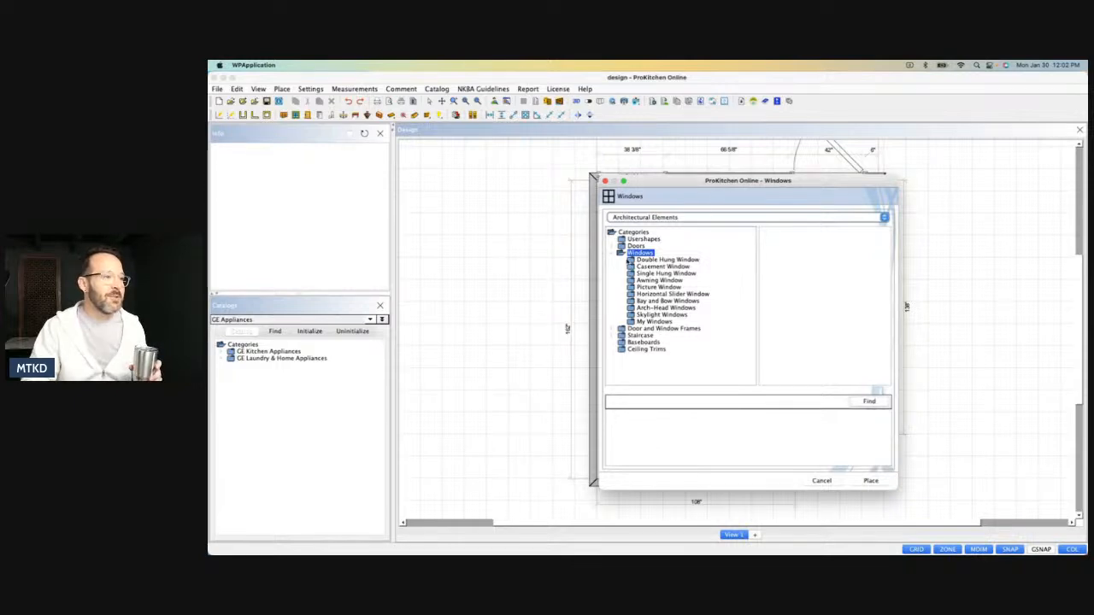
pyautogui.click(617, 253)
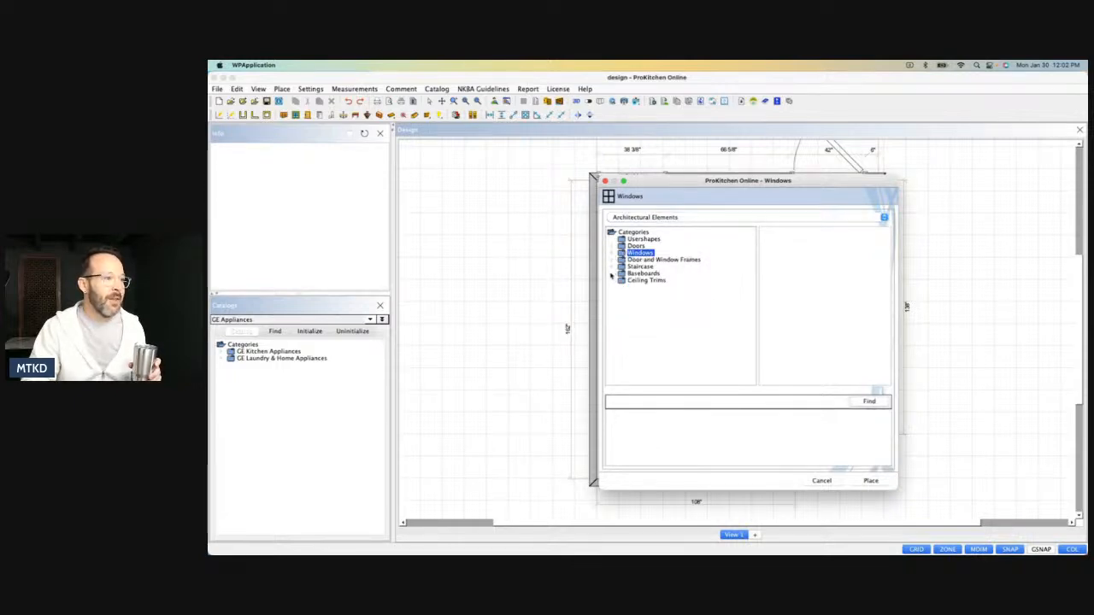
pyautogui.click(617, 260)
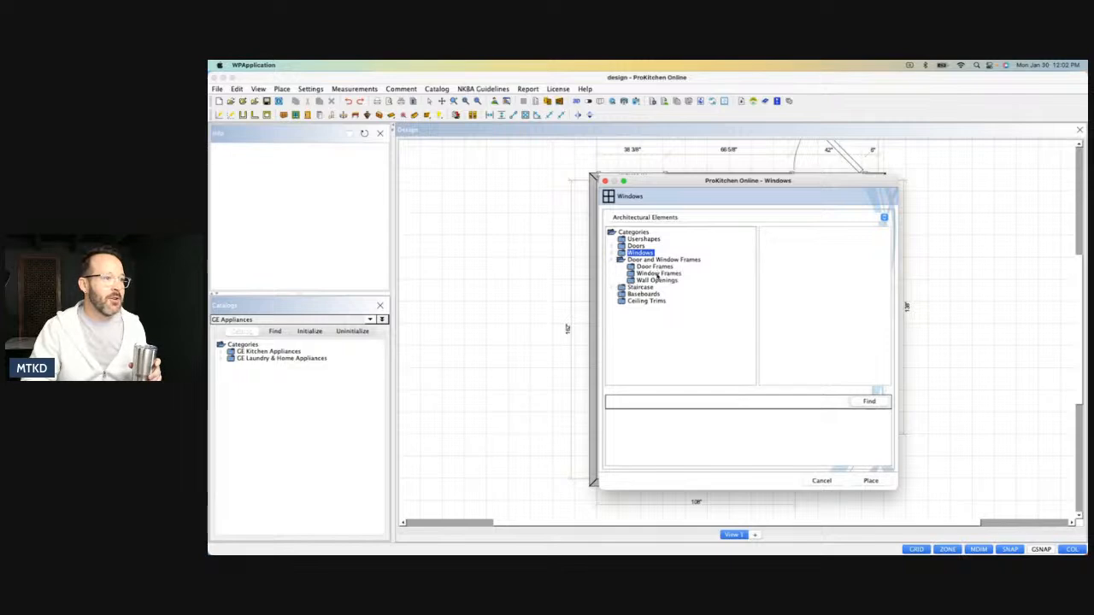
pyautogui.click(630, 273)
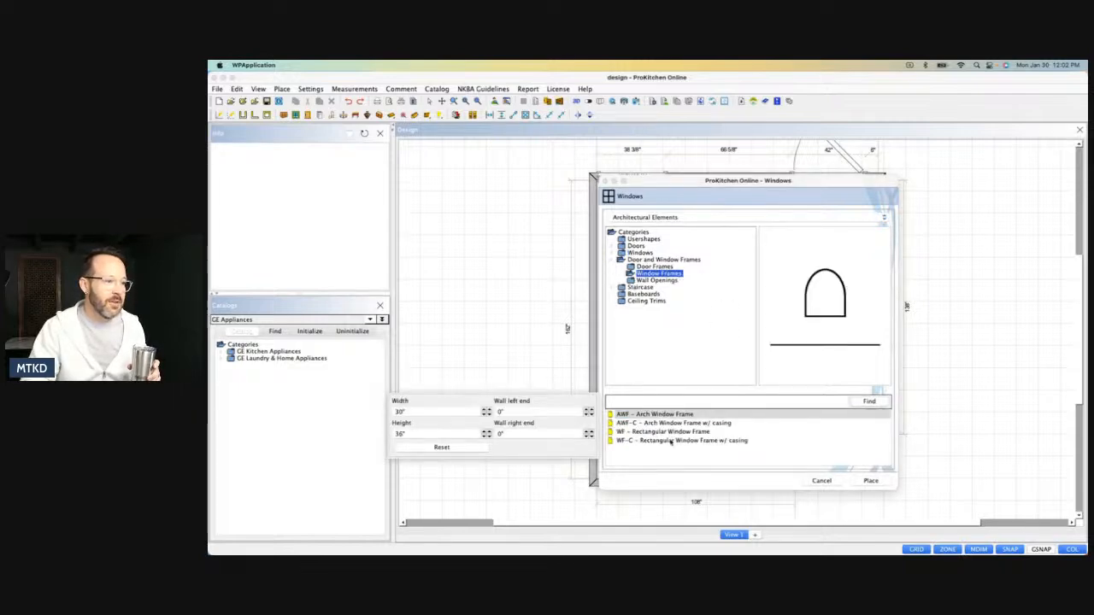
pyautogui.click(673, 441)
pyautogui.click(870, 480)
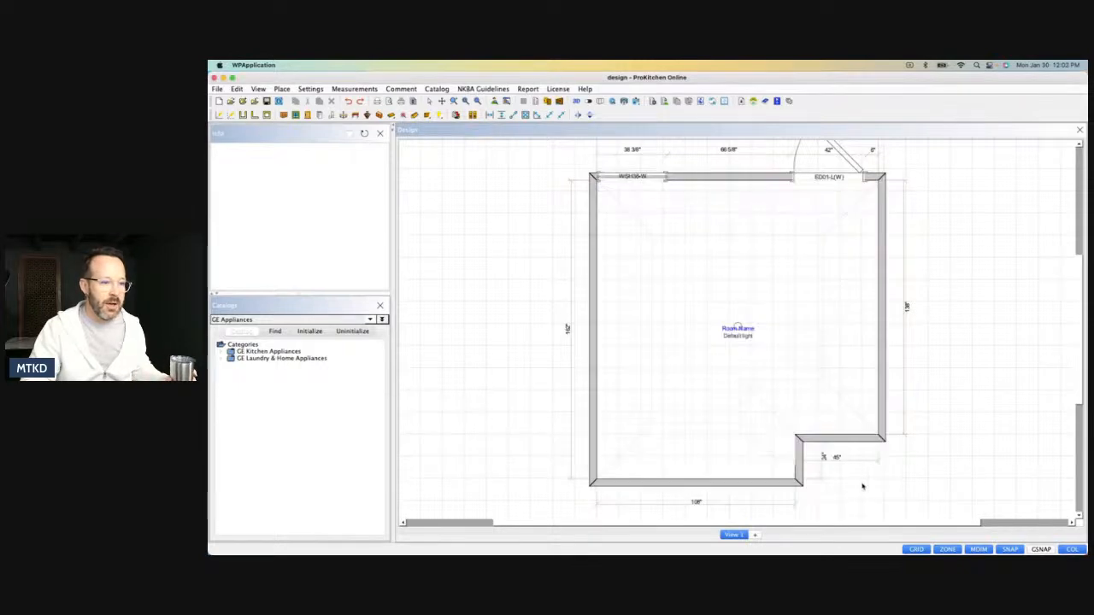
pyautogui.click(706, 484)
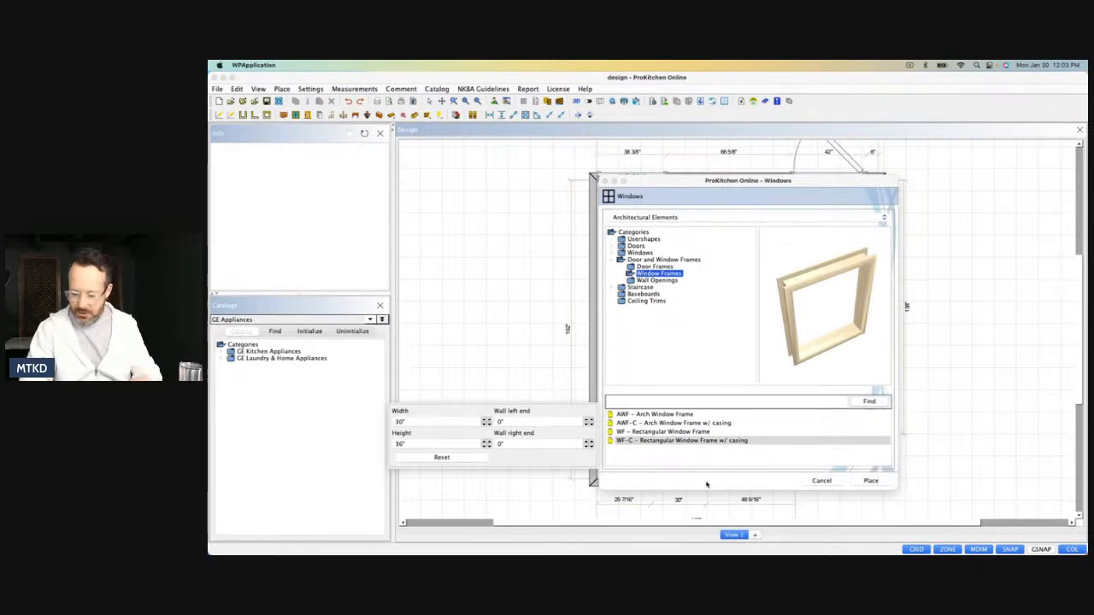
pyautogui.click(825, 483)
pyautogui.click(822, 482)
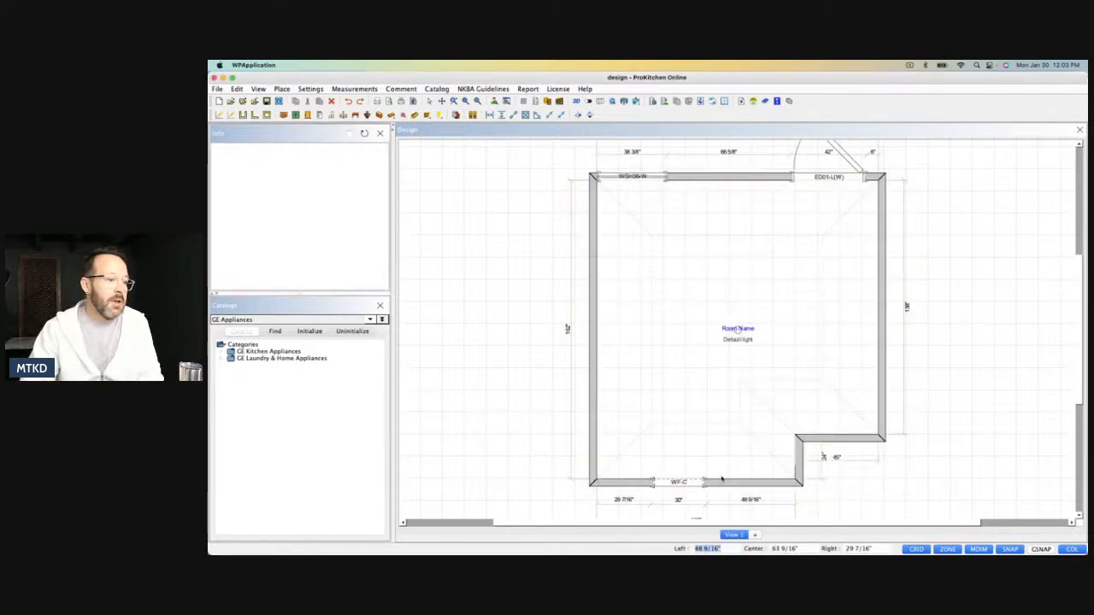
# Set the WF-C frame's width to 47" and turn off its casing.
pyautogui.doubleClick(674, 485)
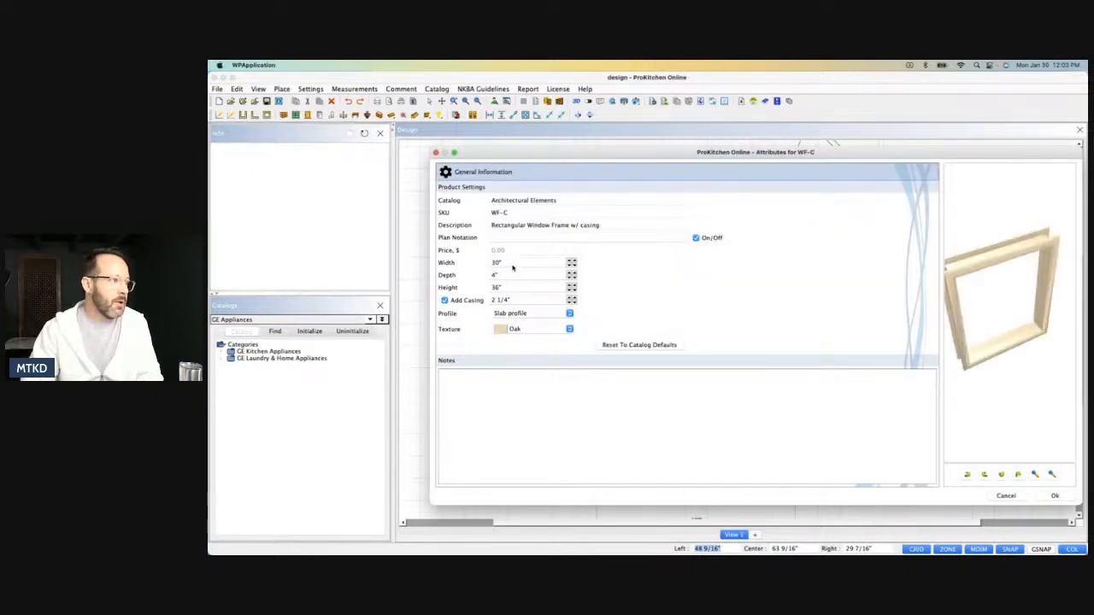
pyautogui.moveTo(511, 264); pyautogui.dragTo(492, 263)
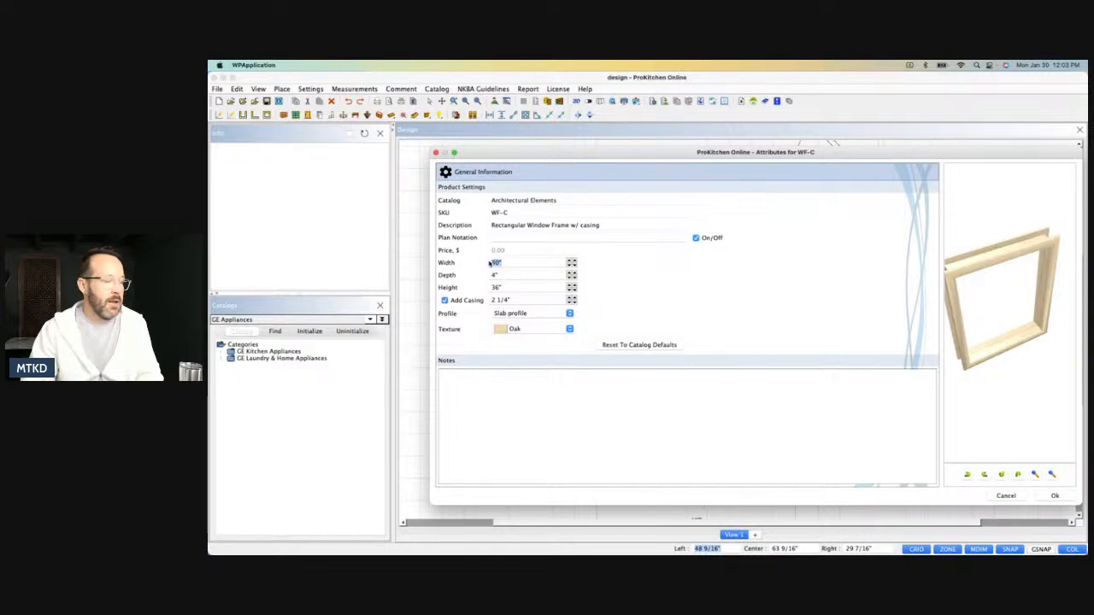
pyautogui.write('47')
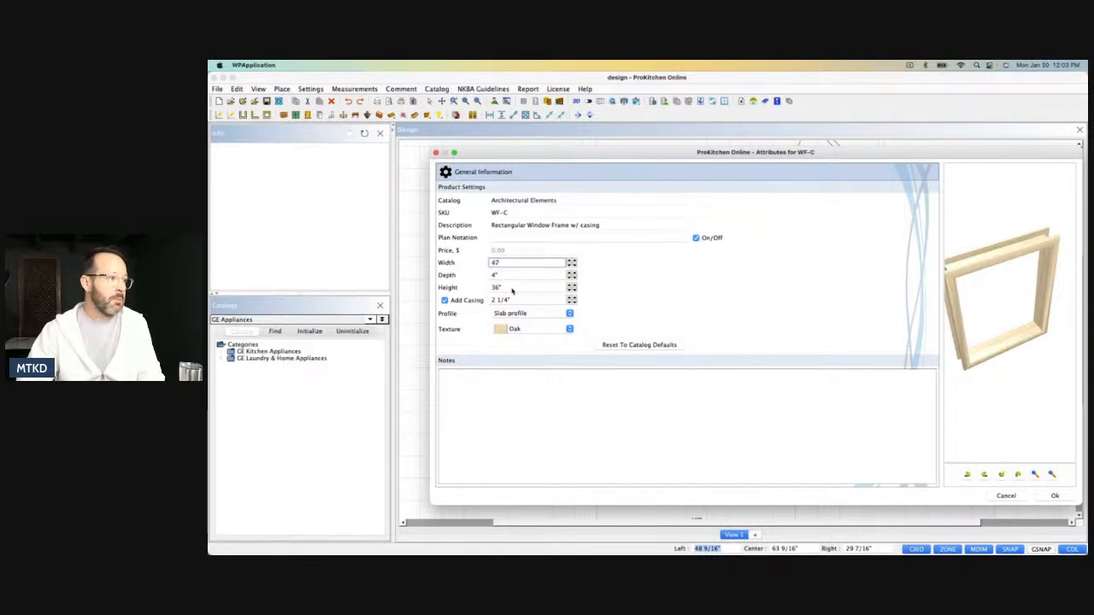
pyautogui.press('Return')
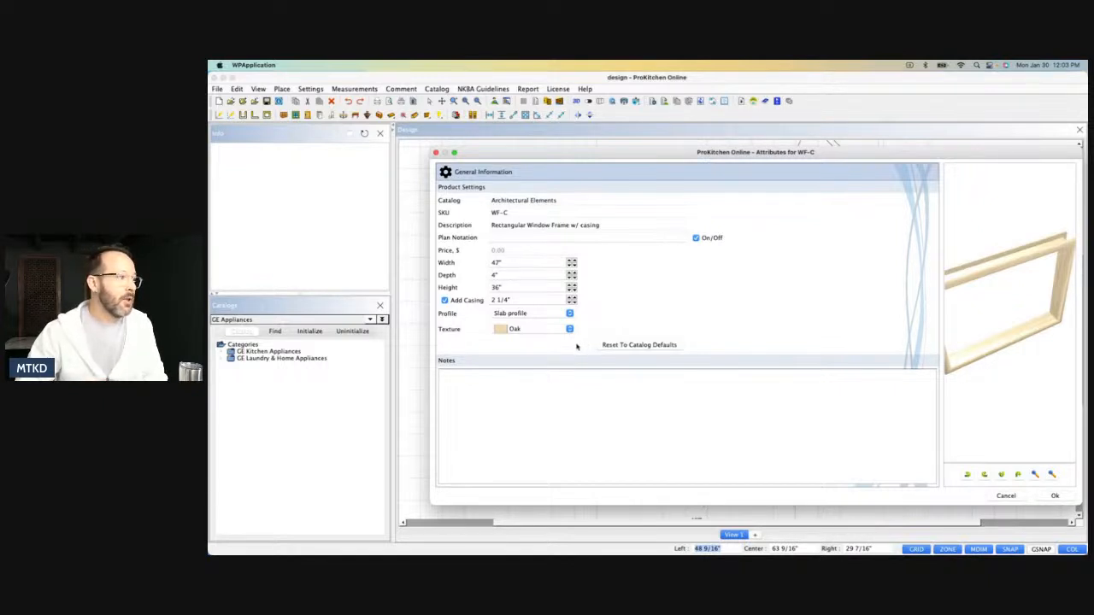
pyautogui.click(444, 301)
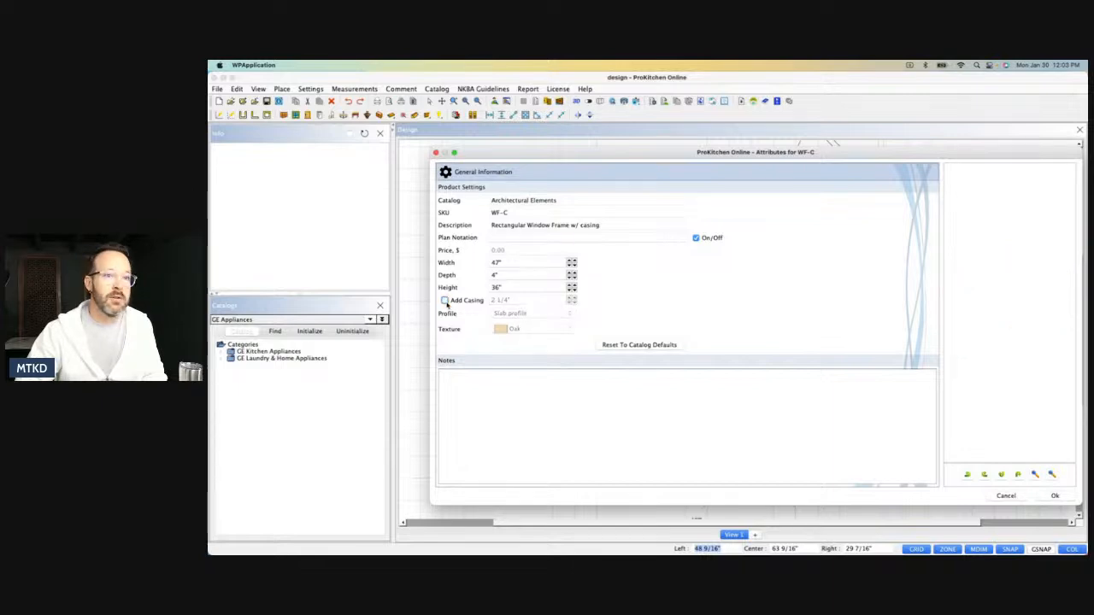
pyautogui.click(1053, 496)
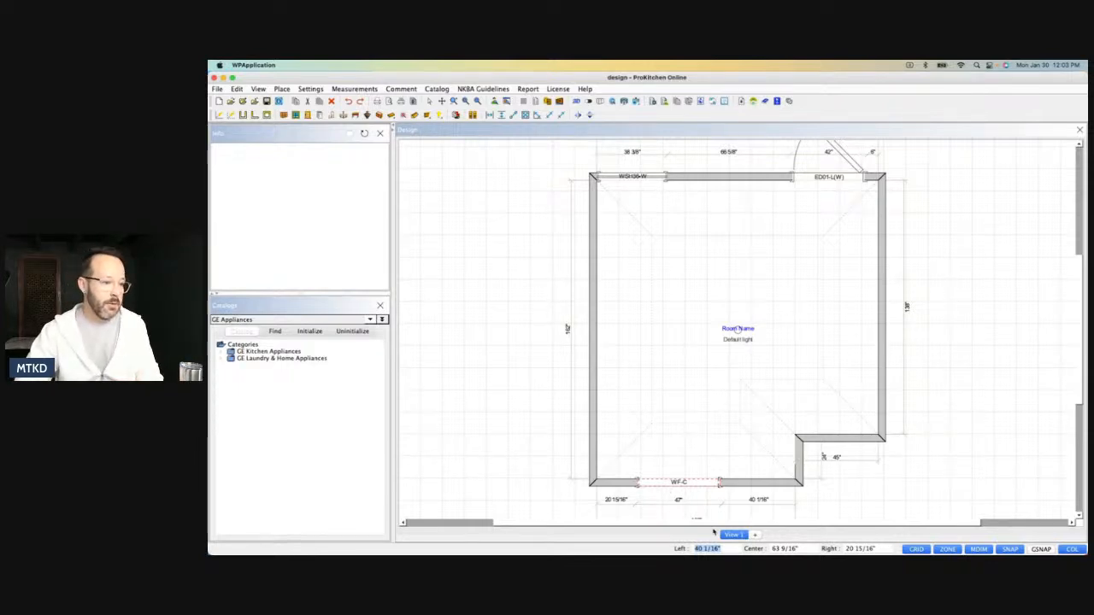
# Position the WF-C frame with a right offset of 23 5/8" along the lower wall.
pyautogui.click(881, 547)
pyautogui.write('23')
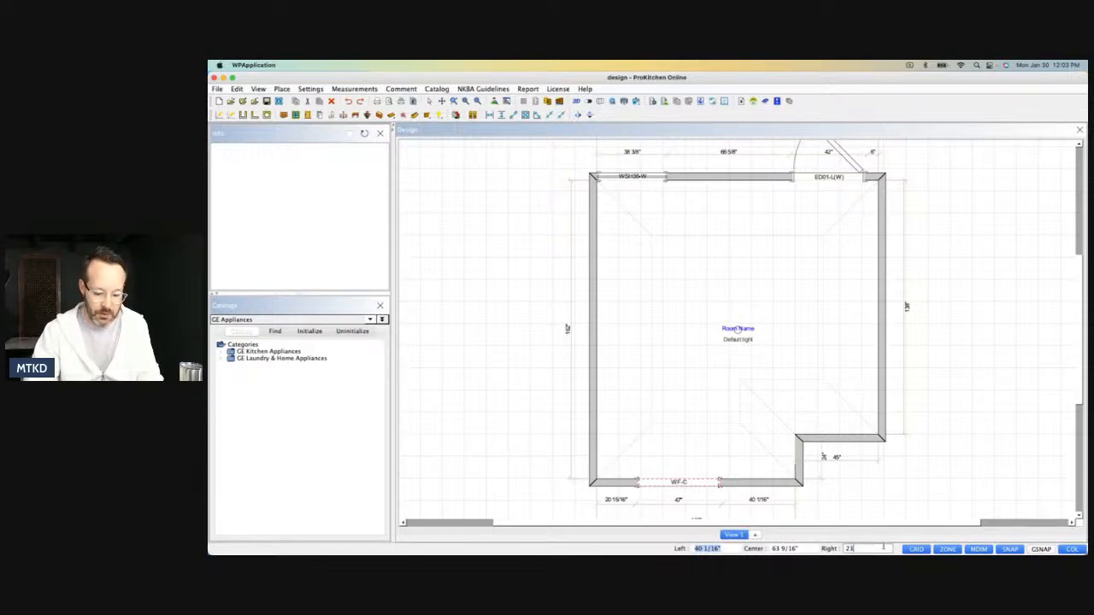
pyautogui.write(' 5/8')
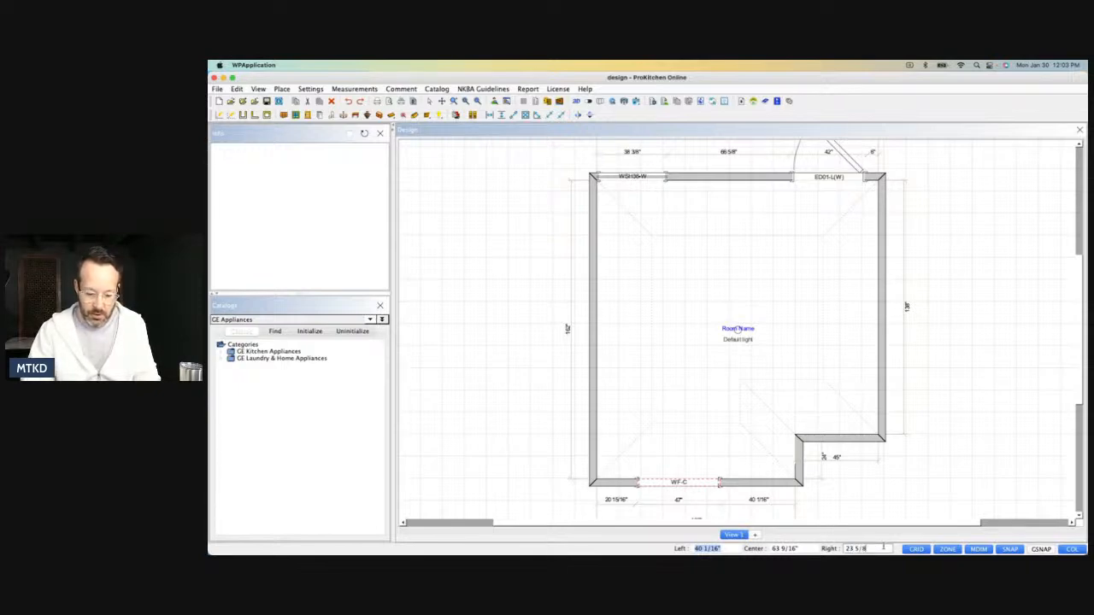
pyautogui.press('Return')
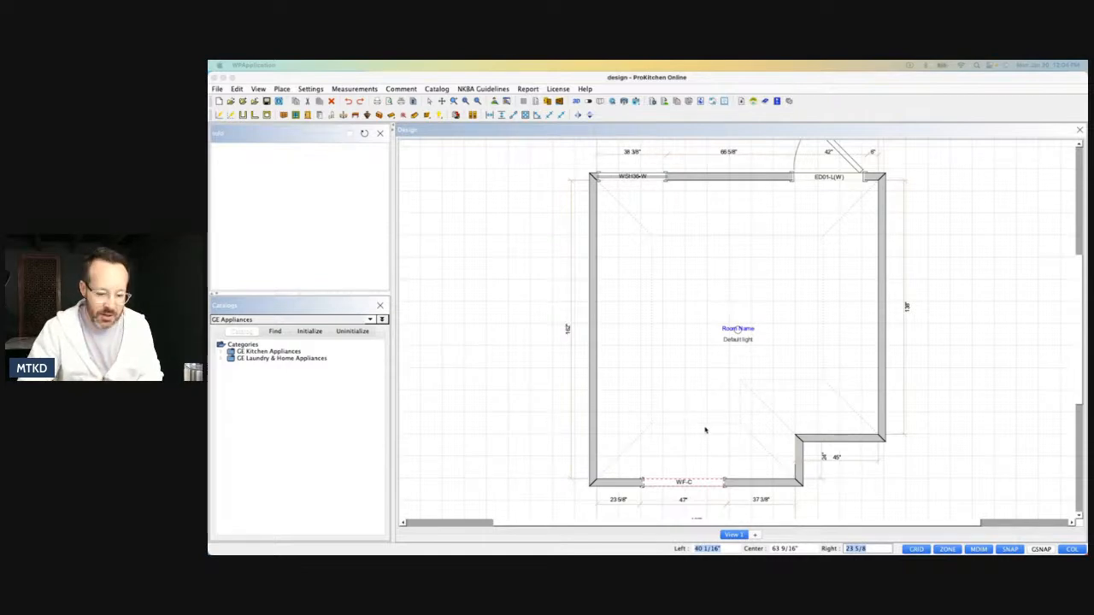
# Place a DF Rectangular Door Frame on the lower 108" wall, between the WF-C frame and the notch corner.
pyautogui.scroll(-3, 711, 393)
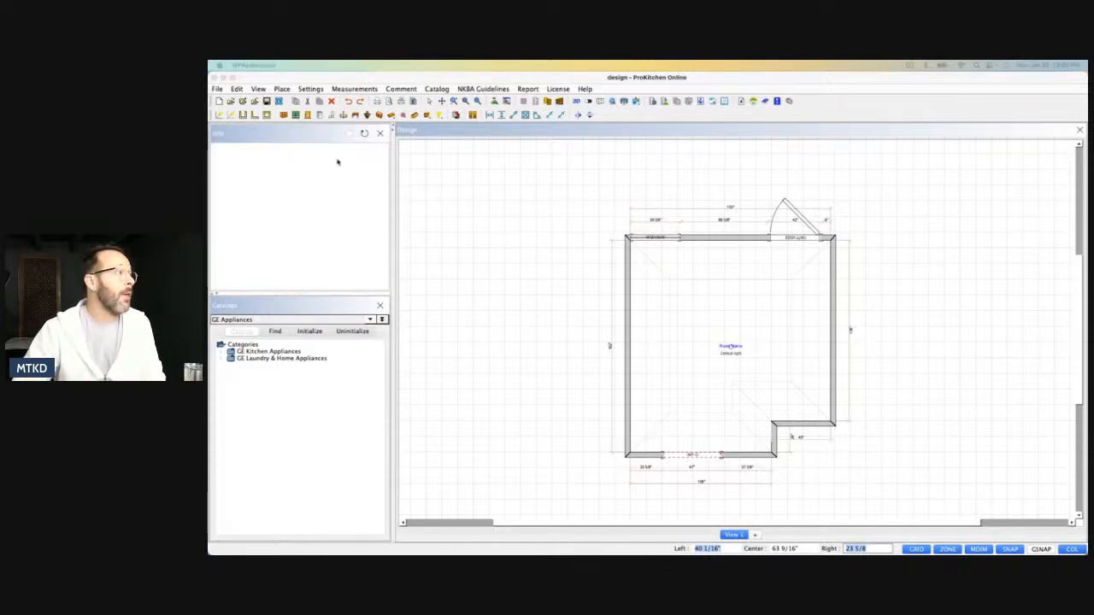
pyautogui.click(307, 116)
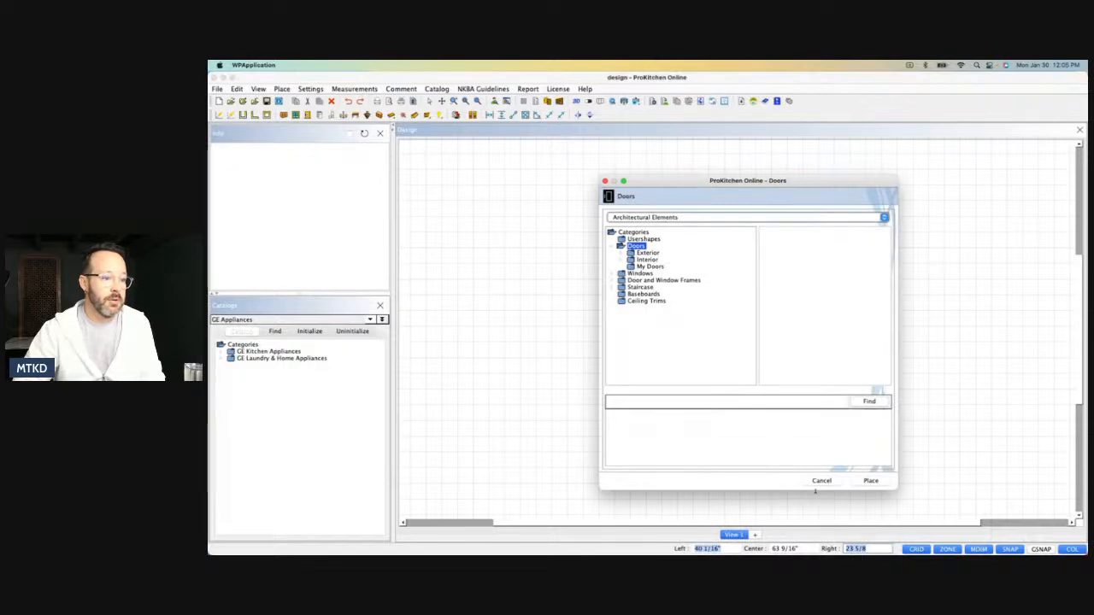
pyautogui.click(817, 481)
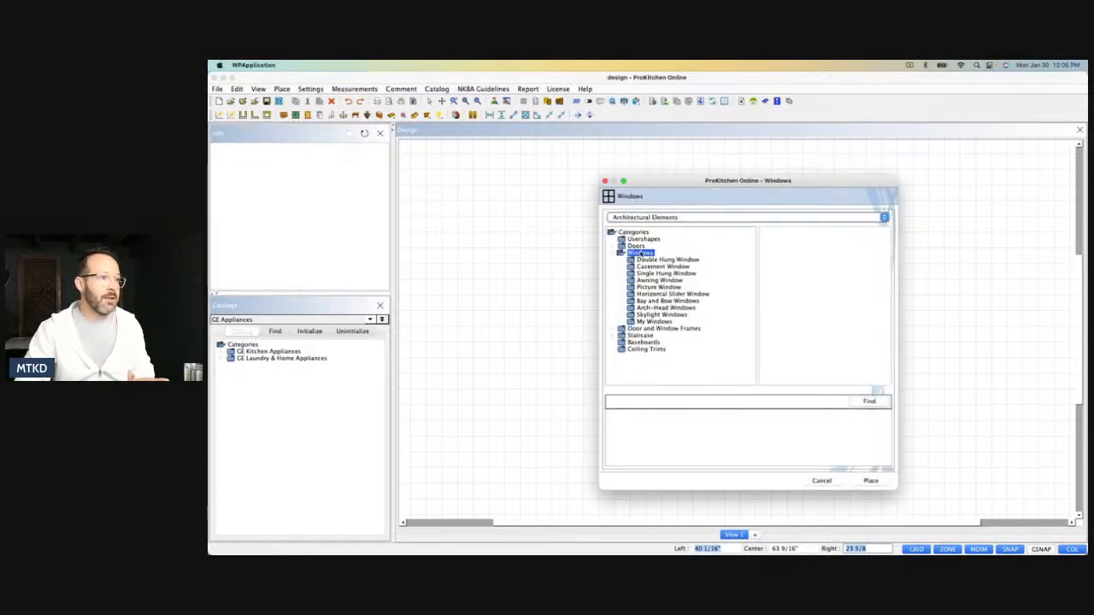
pyautogui.click(613, 329)
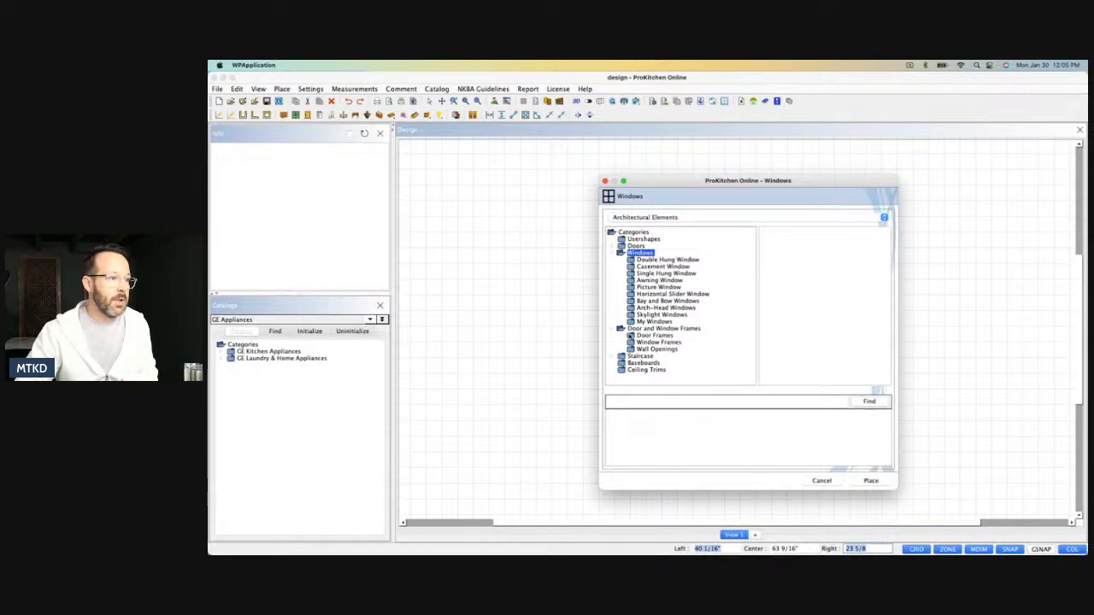
pyautogui.click(629, 336)
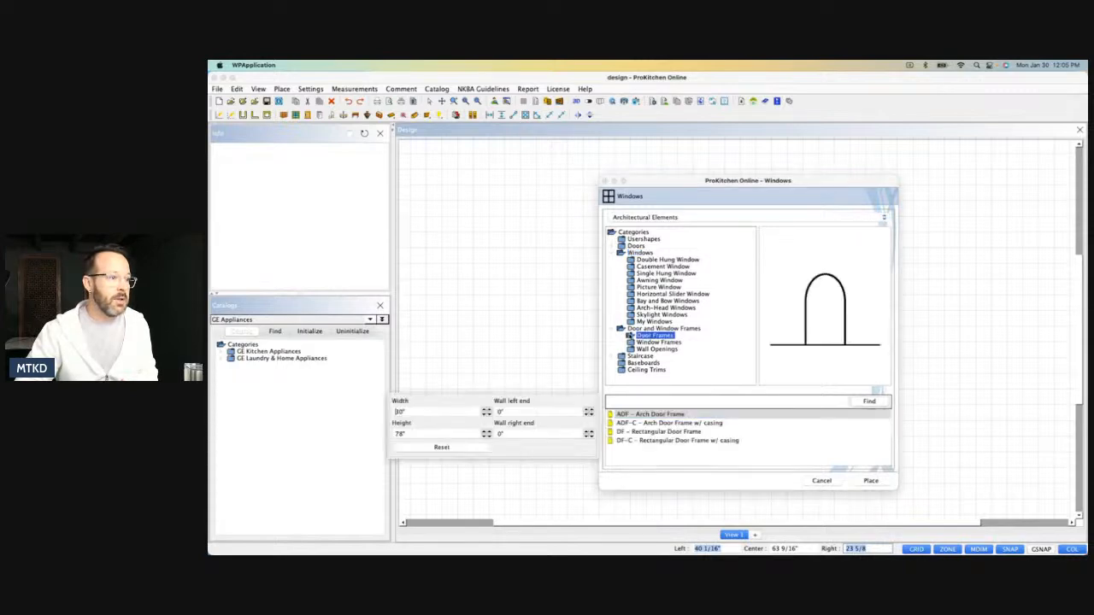
pyautogui.click(665, 433)
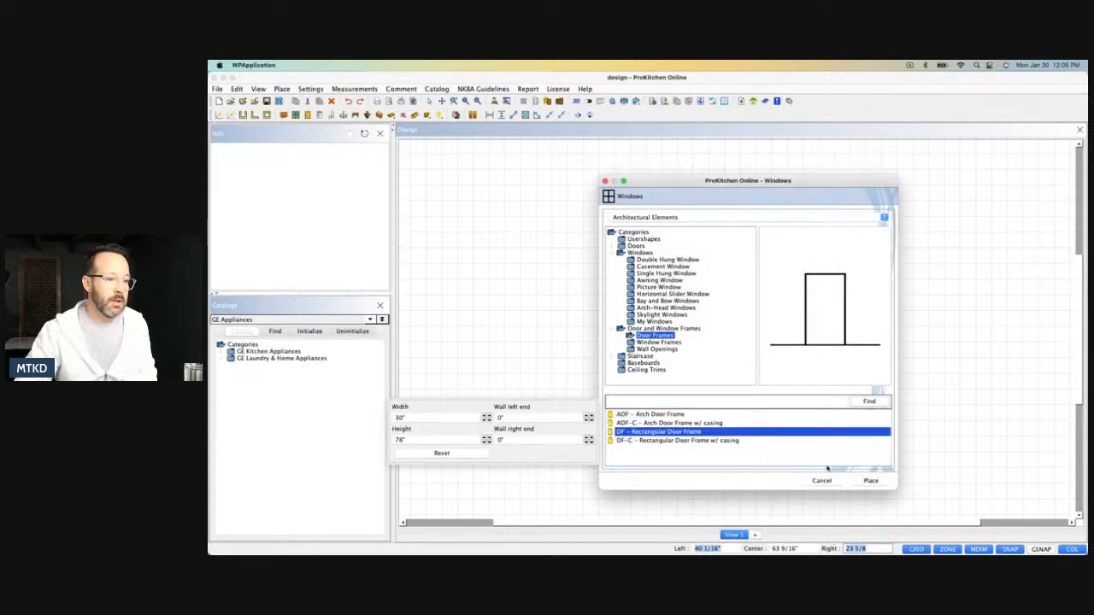
pyautogui.click(870, 481)
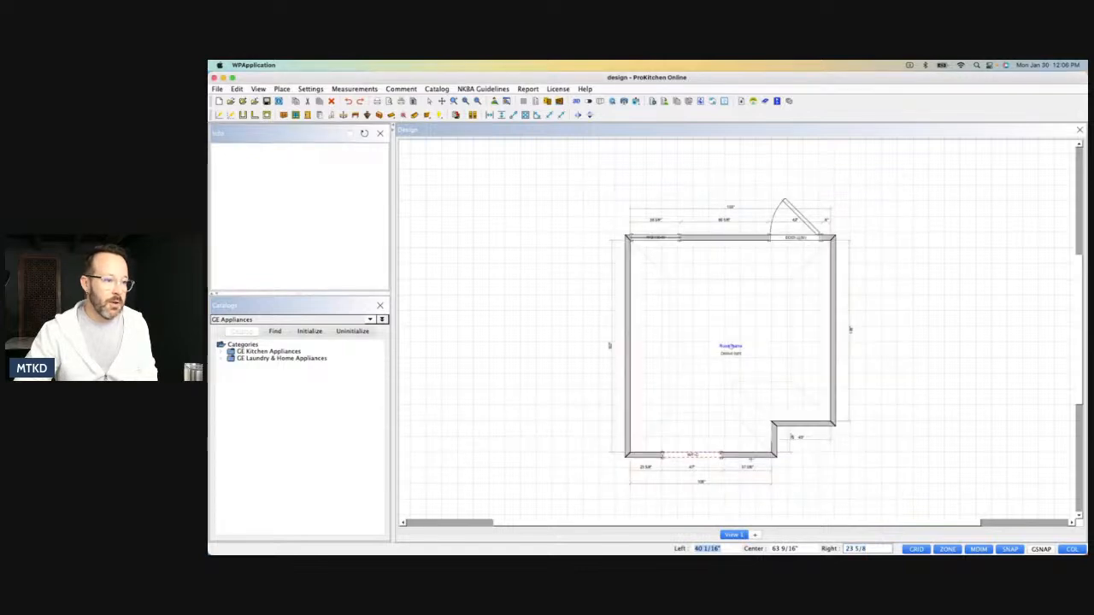
pyautogui.click(746, 456)
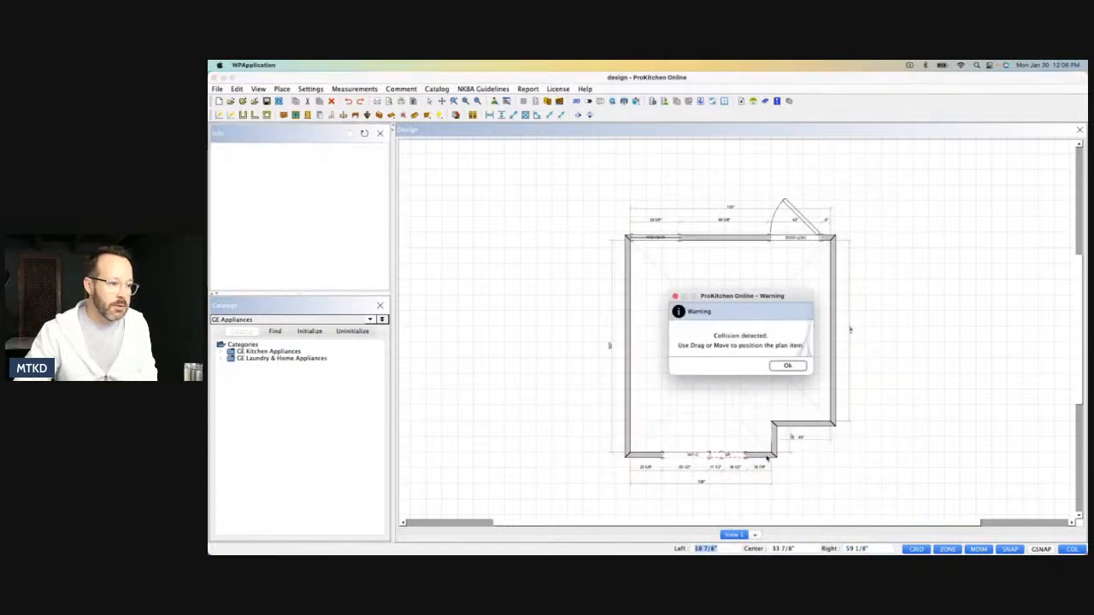
# Move the DF door frame along the lower wall until it sits against the notch corner, and finish placing frames.
pyautogui.click(790, 369)
pyautogui.moveTo(736, 456); pyautogui.dragTo(767, 456)
pyautogui.click(768, 457)
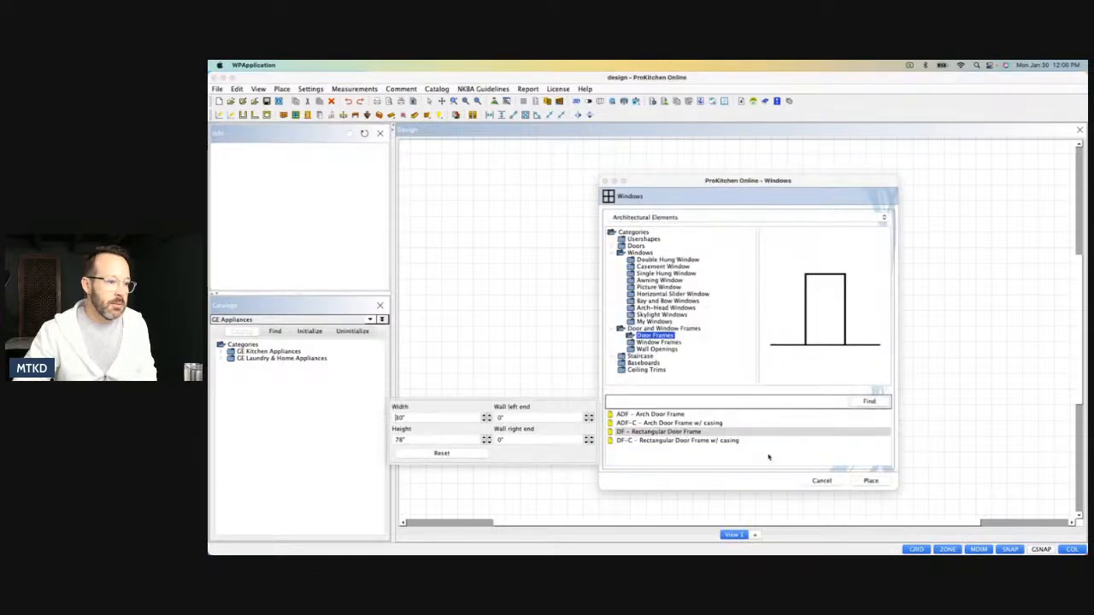
pyautogui.click(826, 481)
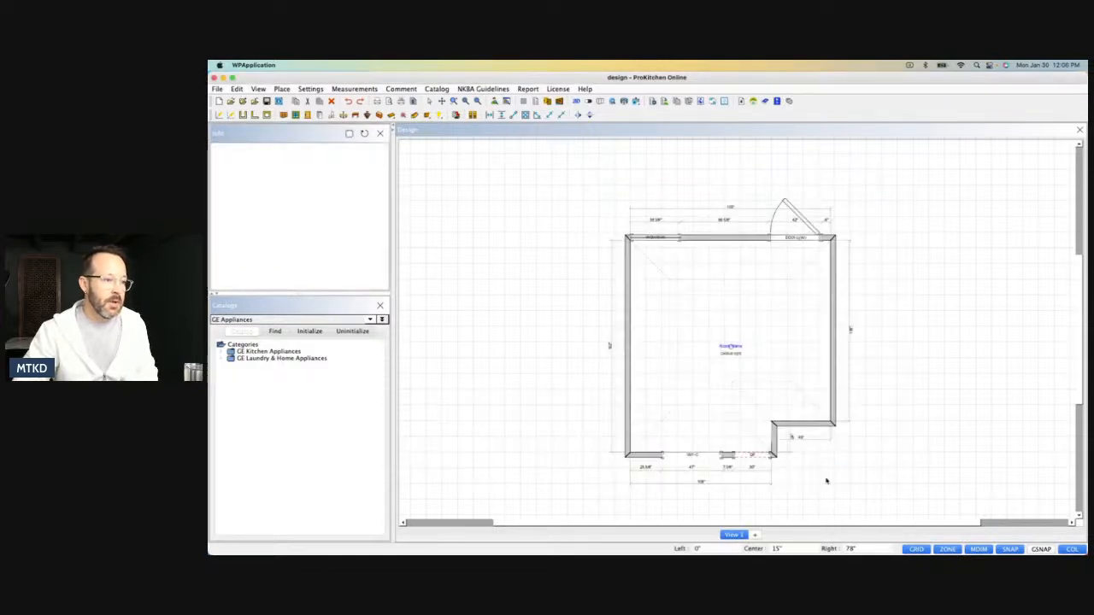
# Set the DF door frame's width to 32".
pyautogui.doubleClick(741, 457)
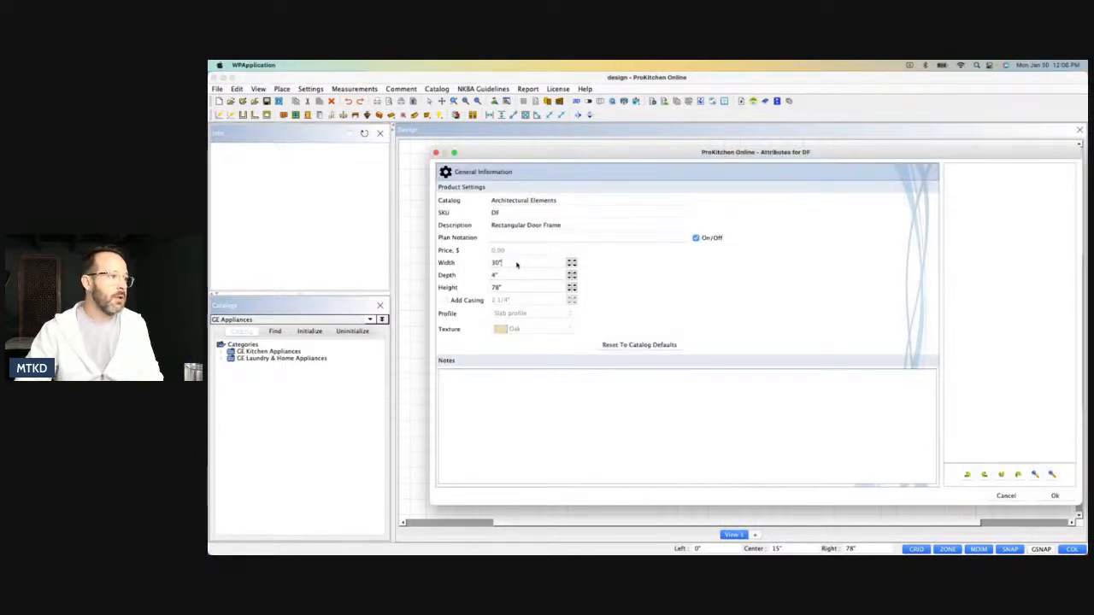
pyautogui.click(504, 266)
pyautogui.write('32')
pyautogui.click(1057, 497)
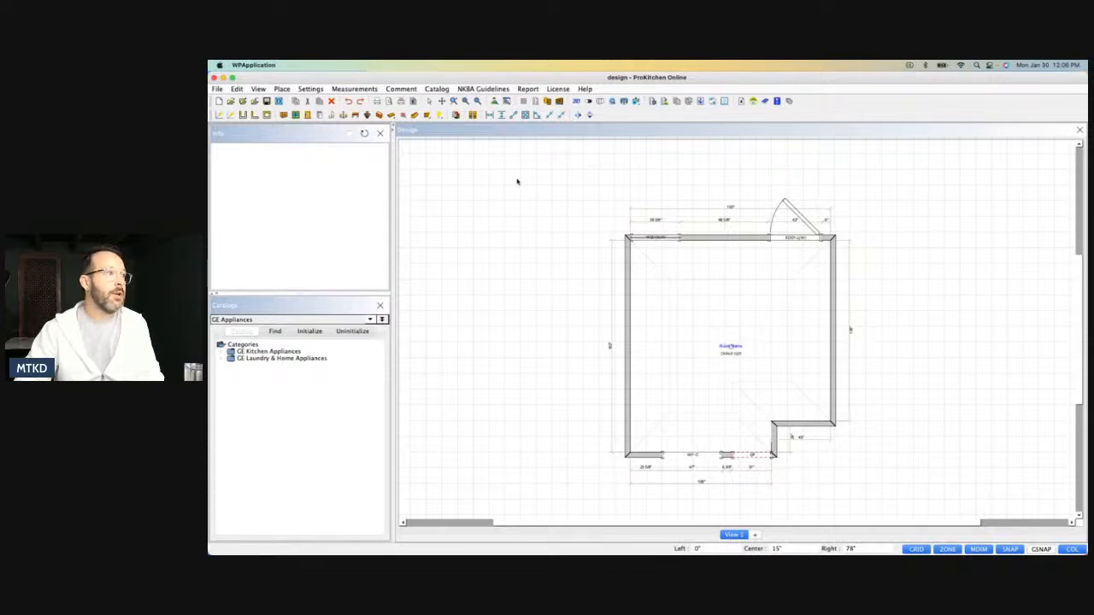
# Examine the room's windows, door and framed openings in the 3D view.
pyautogui.click(576, 100)
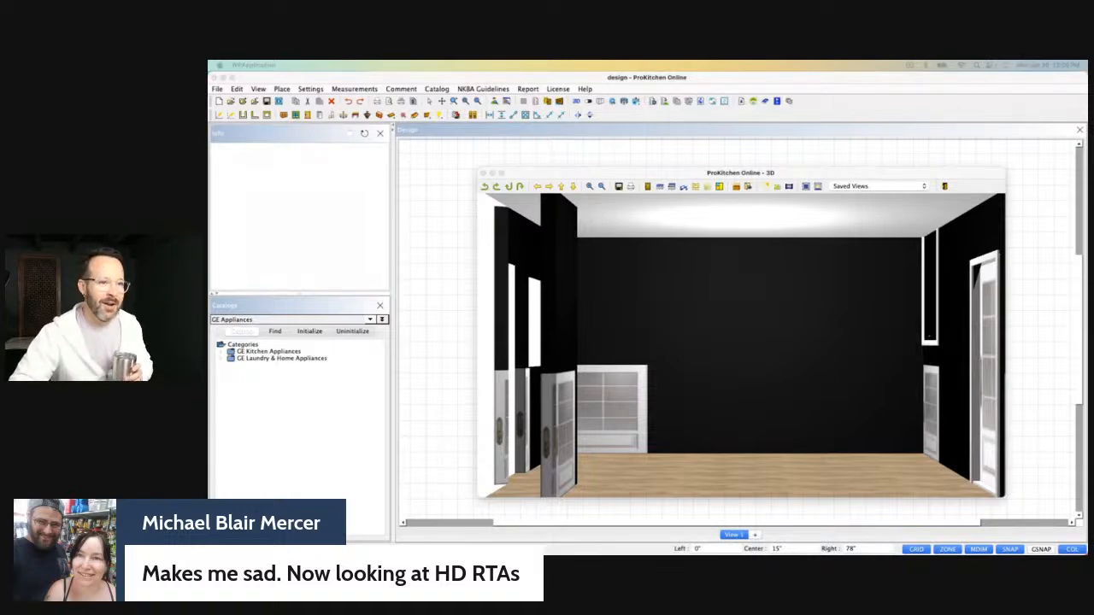
pyautogui.moveTo(819, 352); pyautogui.dragTo(718, 364)
pyautogui.click(482, 172)
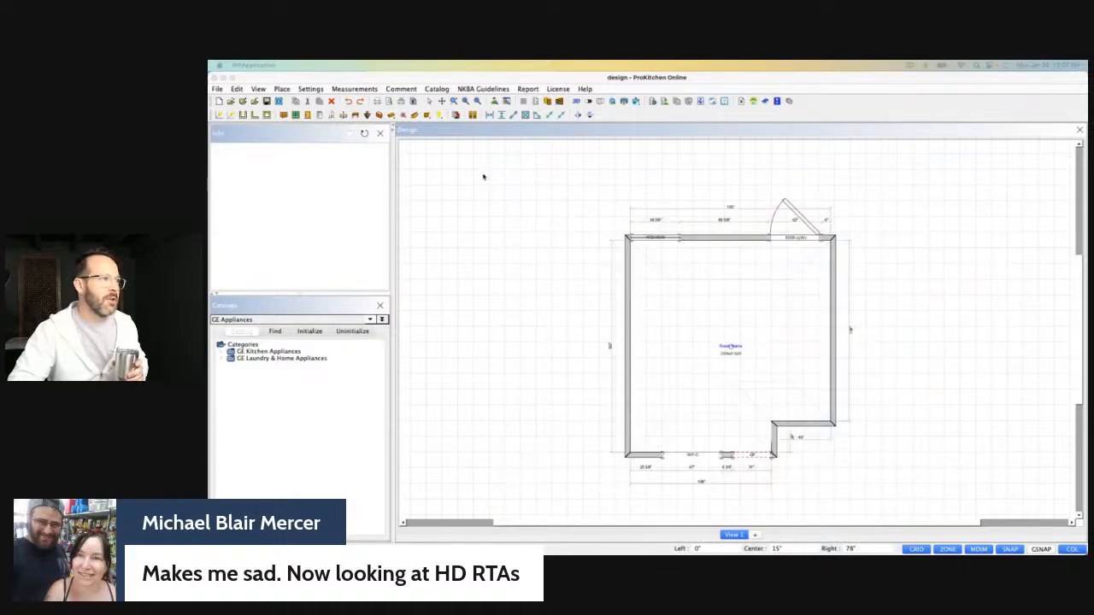
# Open the elevation of the upper wall and lower its window to 18" above the floor.
pyautogui.click(702, 239)
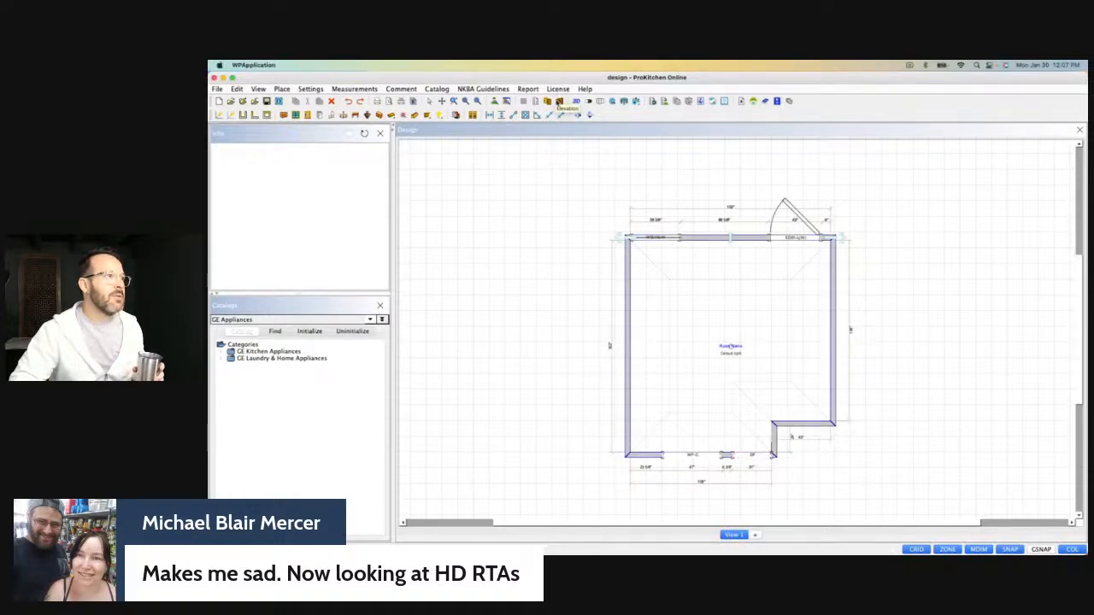
pyautogui.click(559, 101)
pyautogui.click(682, 219)
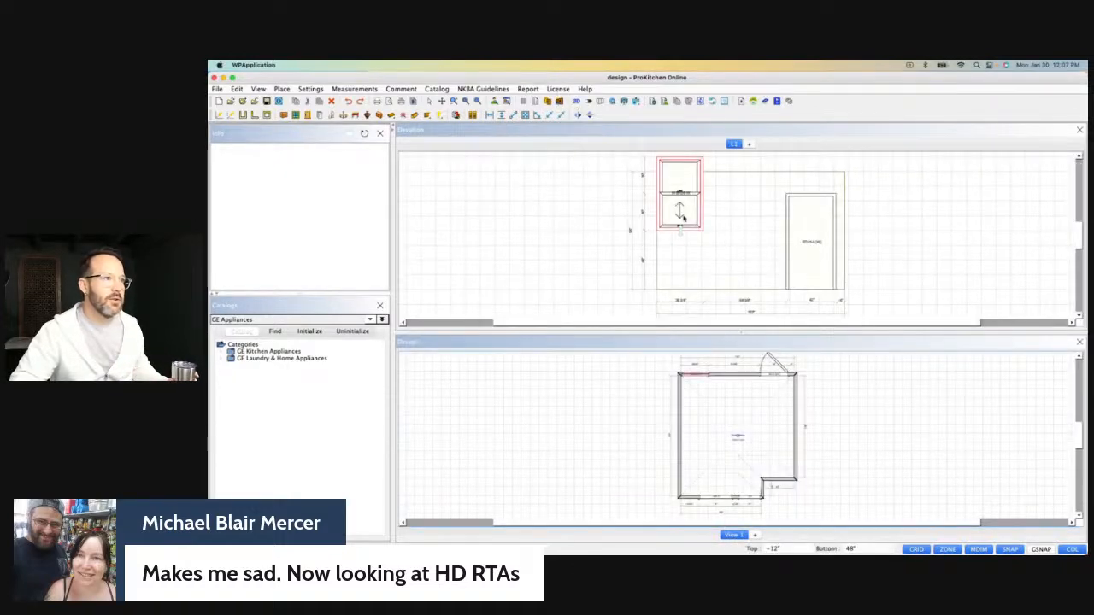
pyautogui.moveTo(682, 231); pyautogui.dragTo(681, 269)
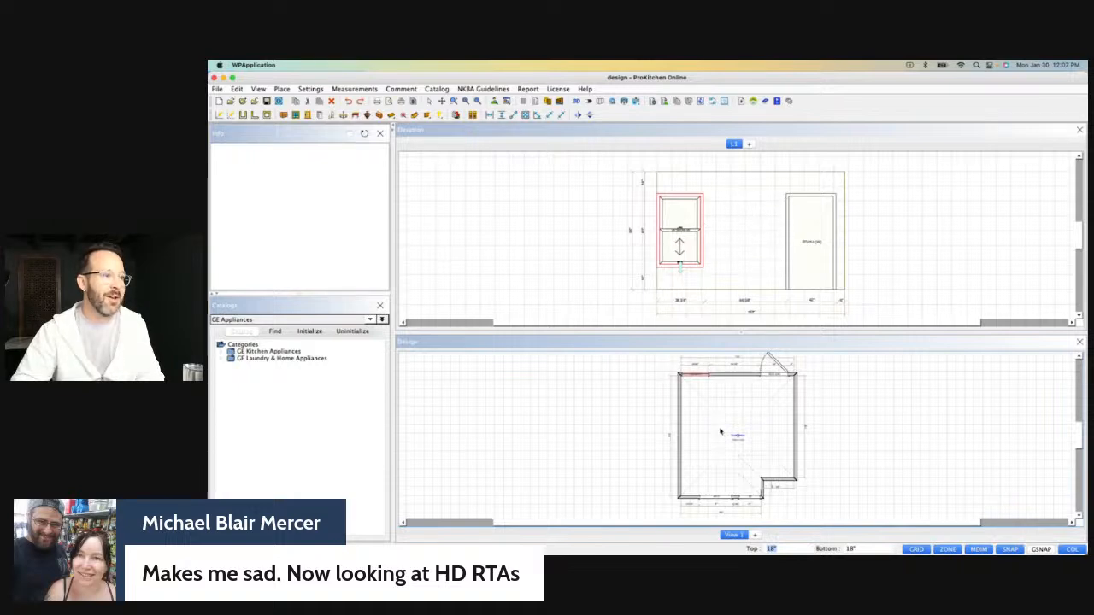
# Add elevation views L2, L3 and L4 for the 162" wall, the 138" wall and the lower 108" wall.
pyautogui.click(680, 435)
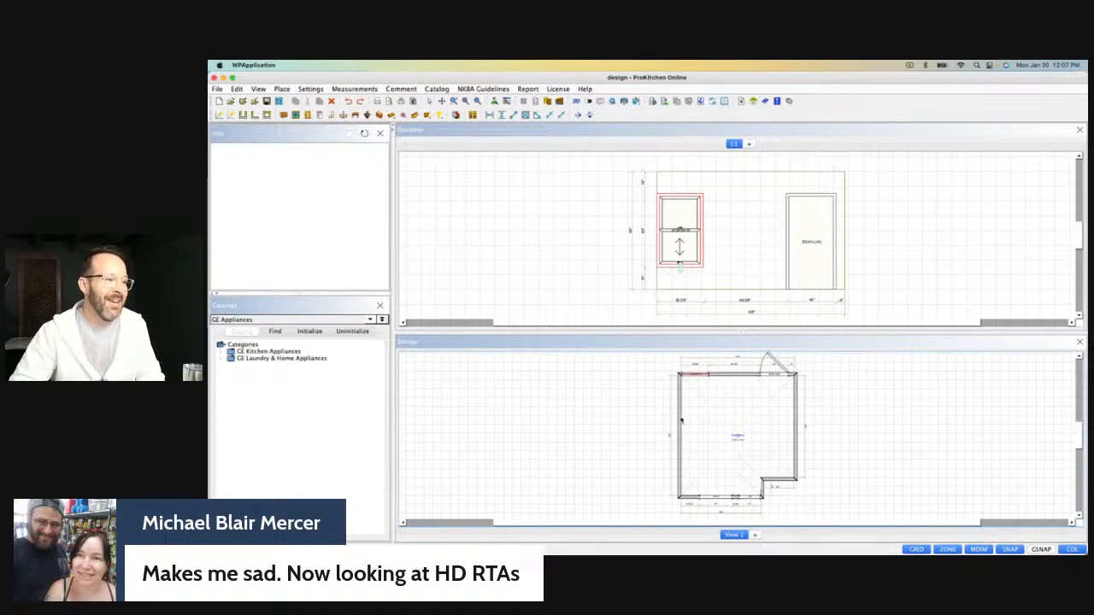
pyautogui.click(750, 145)
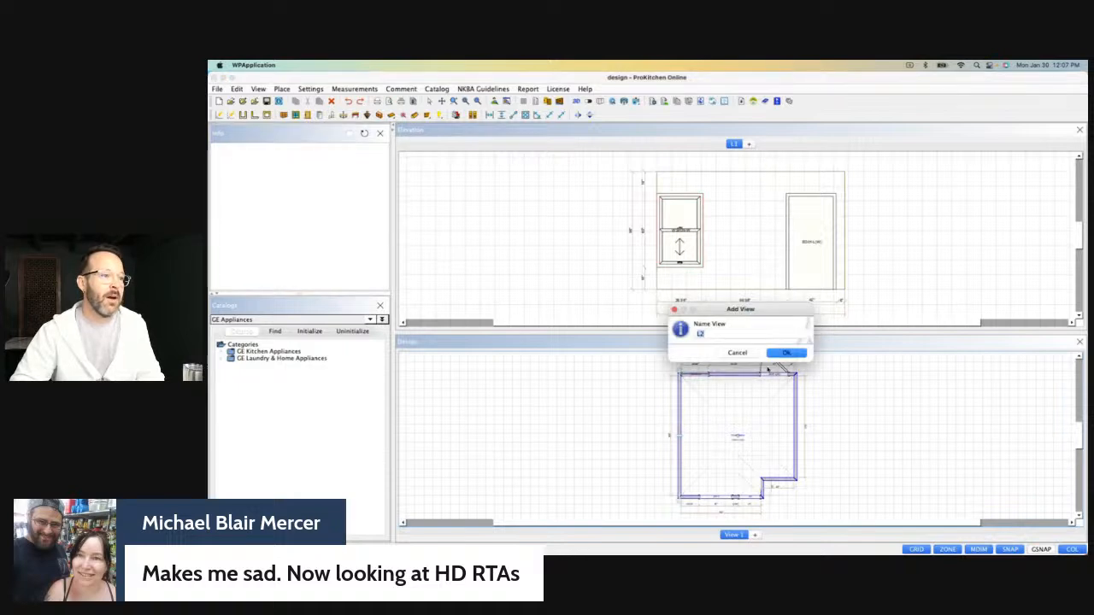
pyautogui.click(786, 352)
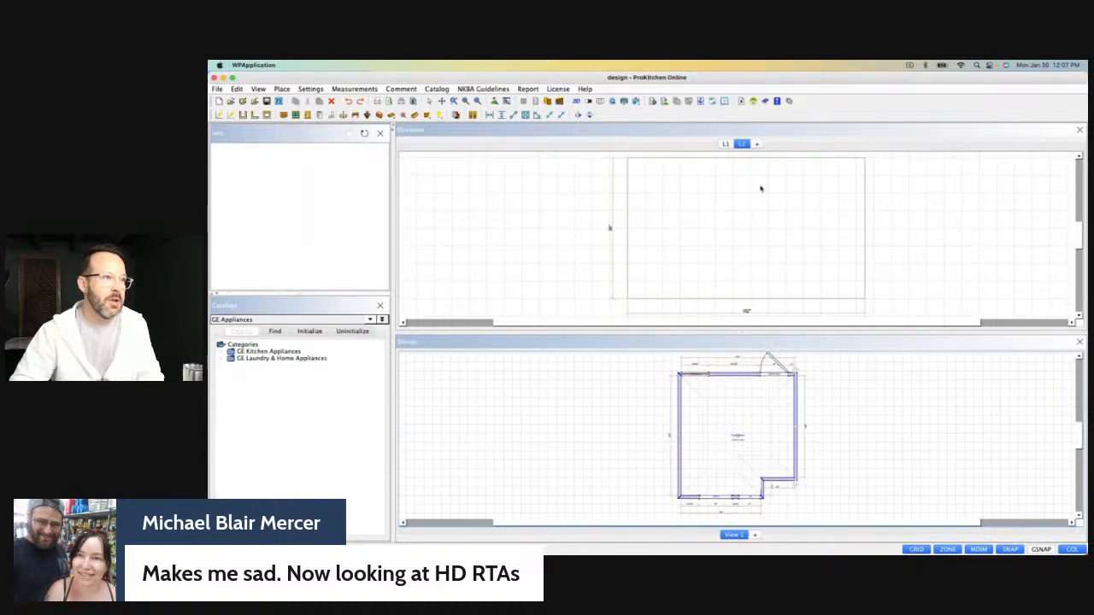
pyautogui.click(756, 144)
pyautogui.click(786, 352)
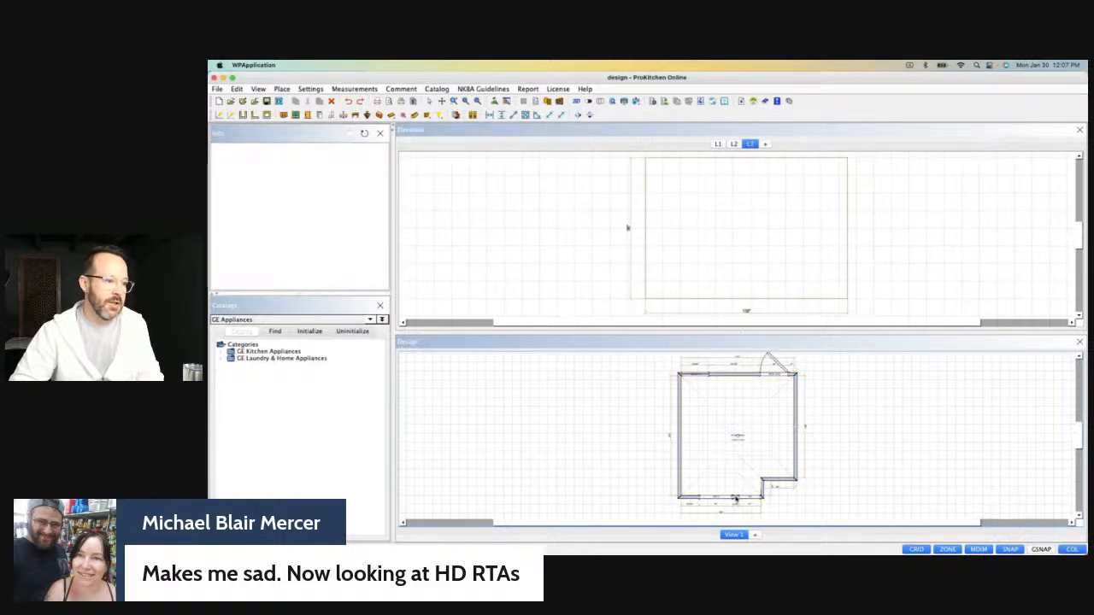
pyautogui.click(766, 144)
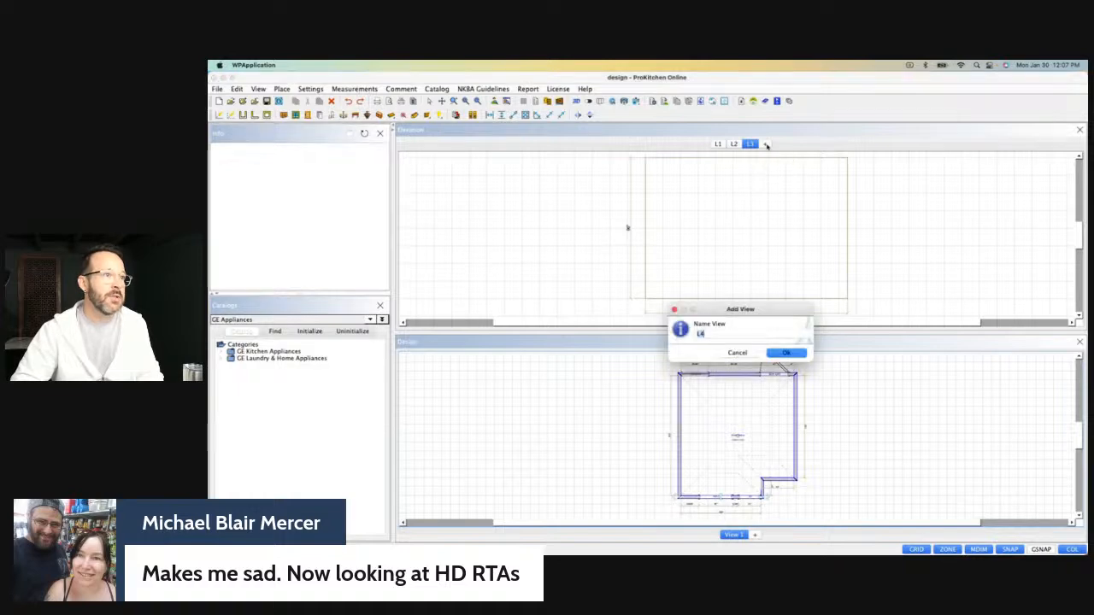
pyautogui.click(780, 354)
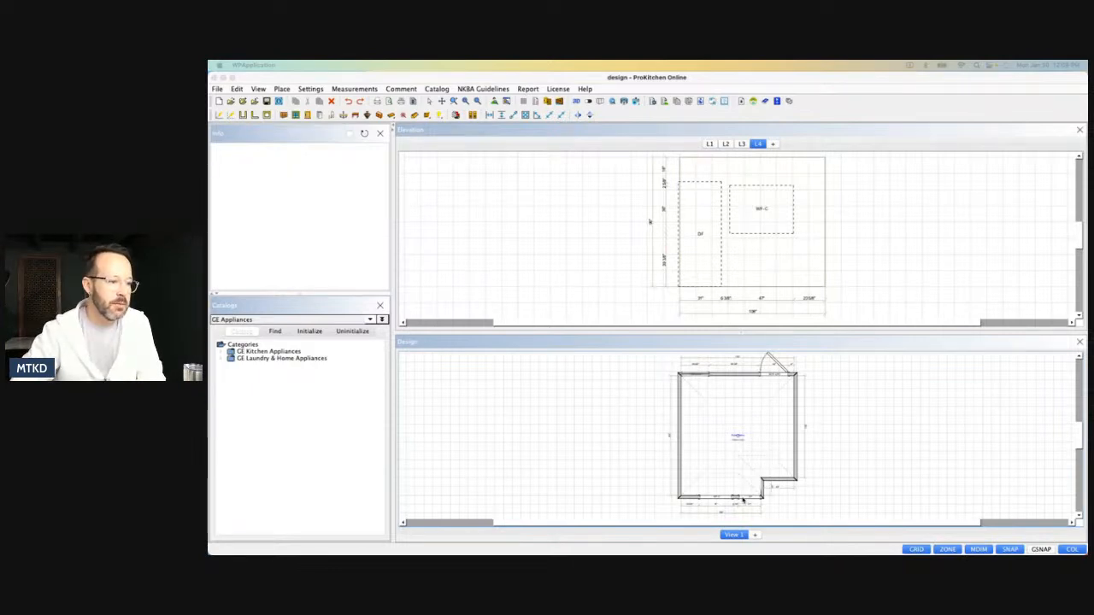
# Position the DF door frame with a left offset of 0" in the L4 elevation and close the elevation view.
pyautogui.click(699, 282)
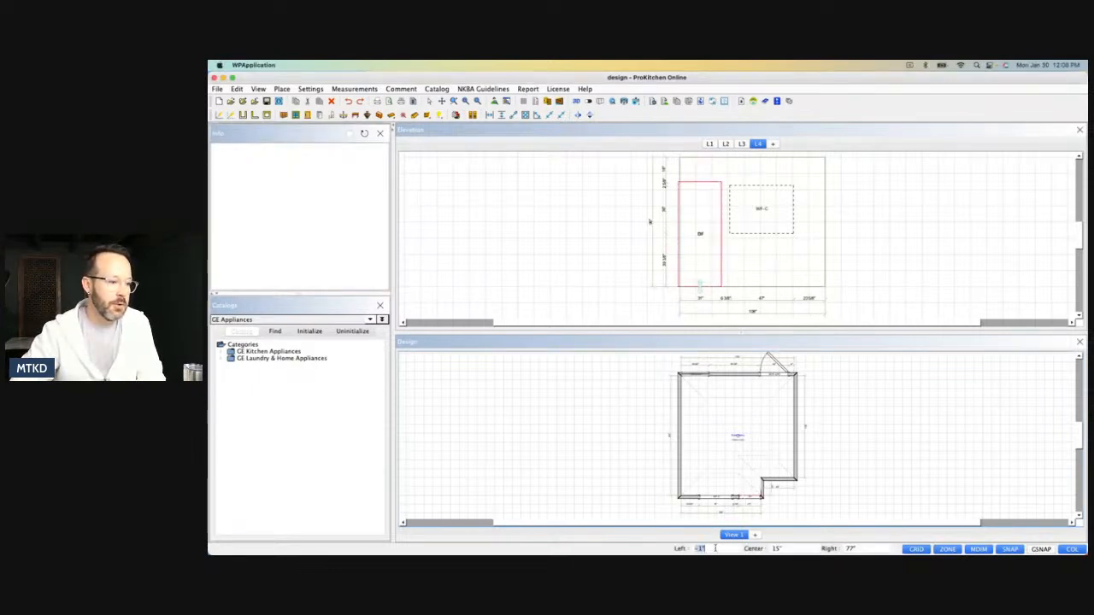
pyautogui.write('0')
pyautogui.press('Return')
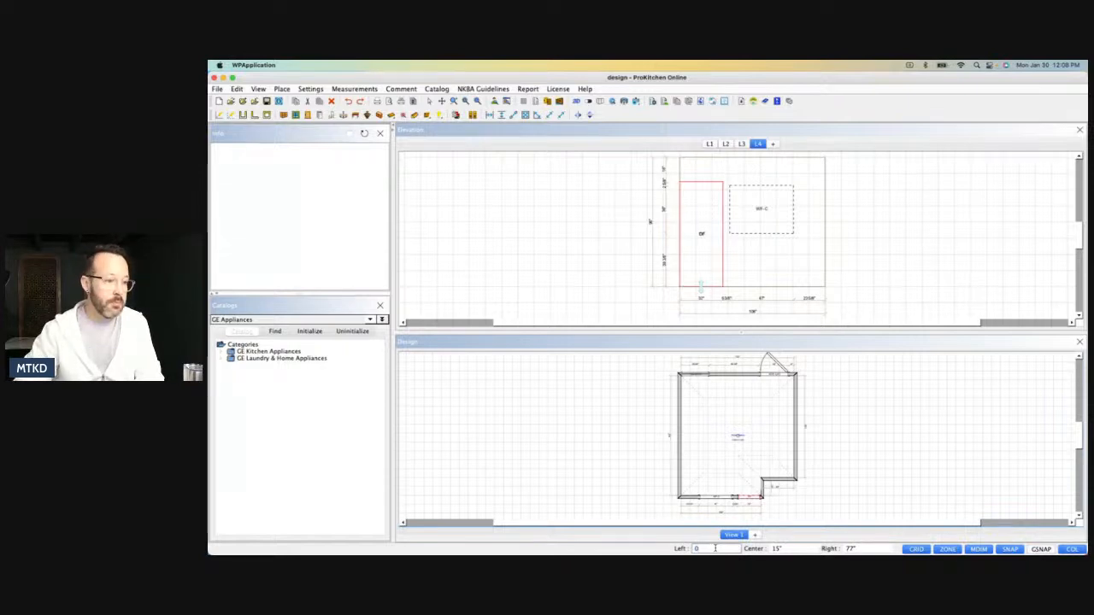
pyautogui.click(924, 445)
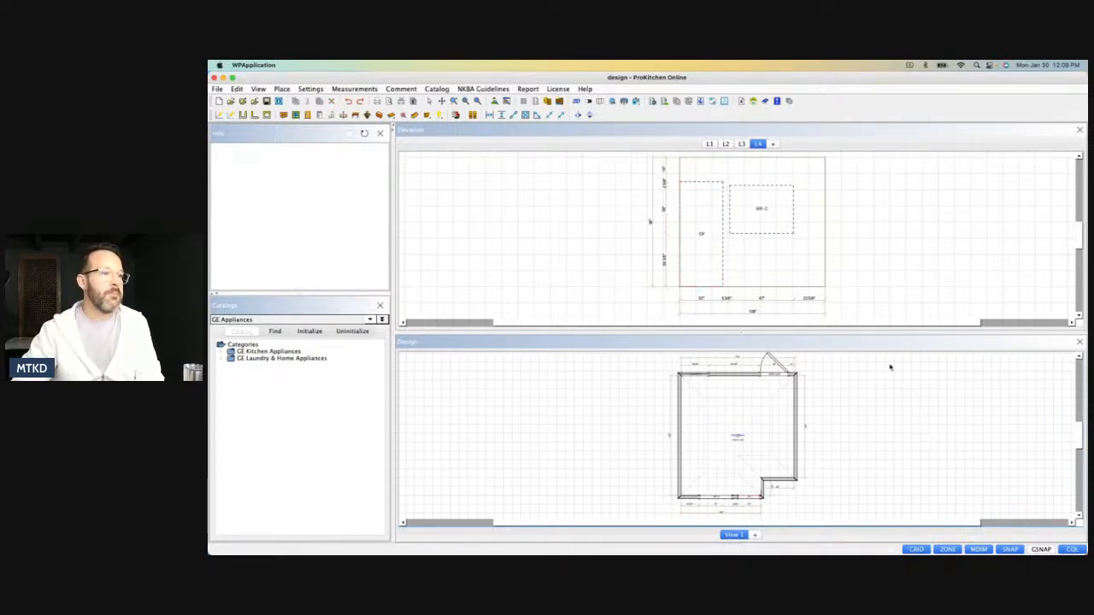
pyautogui.click(1080, 130)
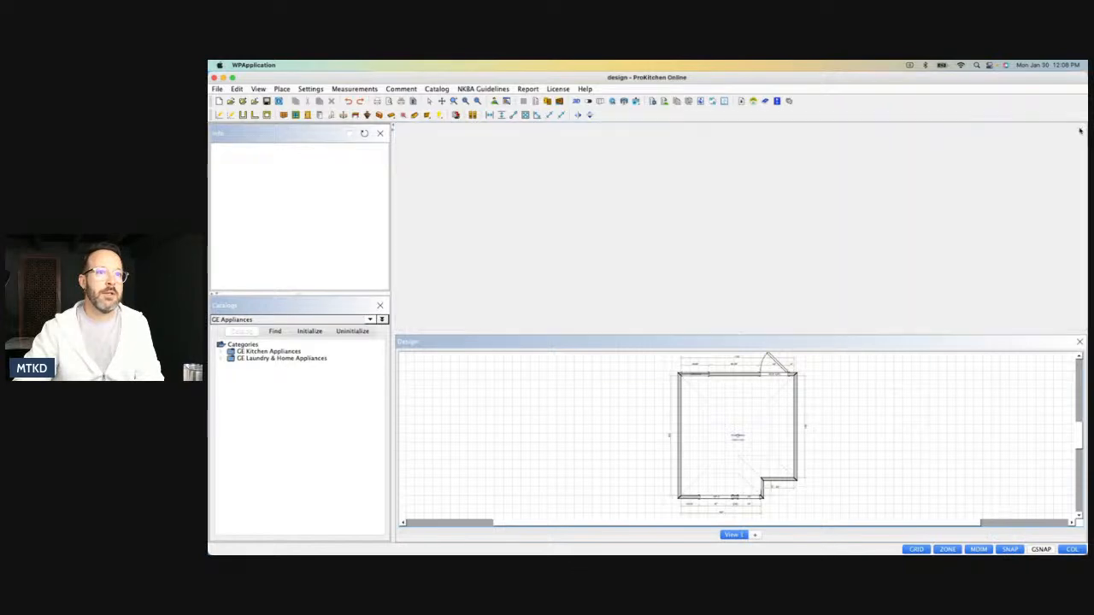
# Inspect the lowered window, the door frame opening and the WF-C opening in the 3D view.
pyautogui.click(589, 101)
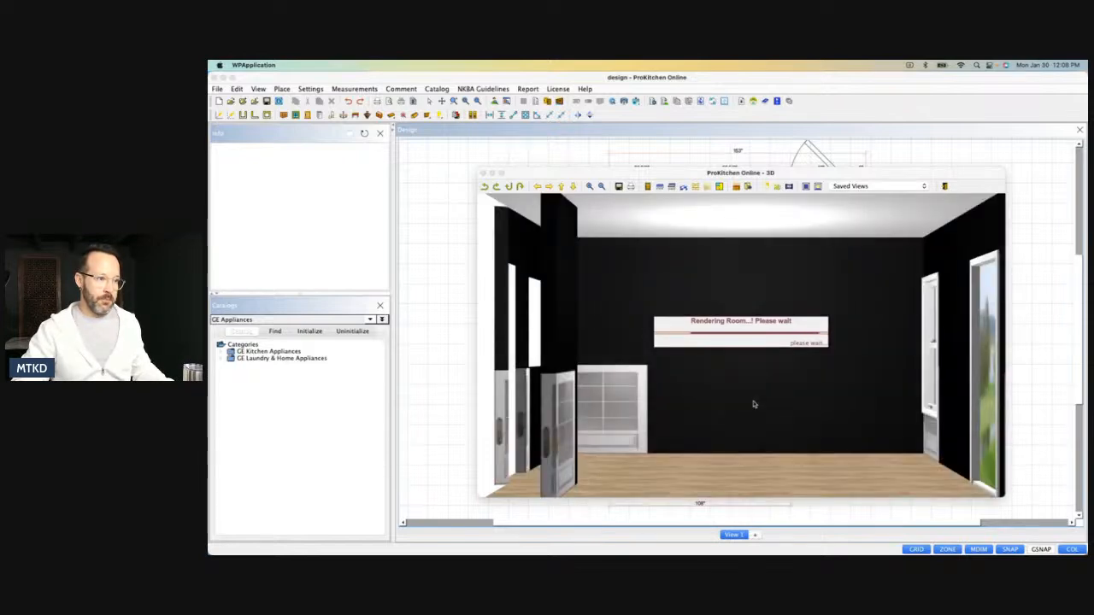
pyautogui.moveTo(790, 404); pyautogui.dragTo(608, 381)
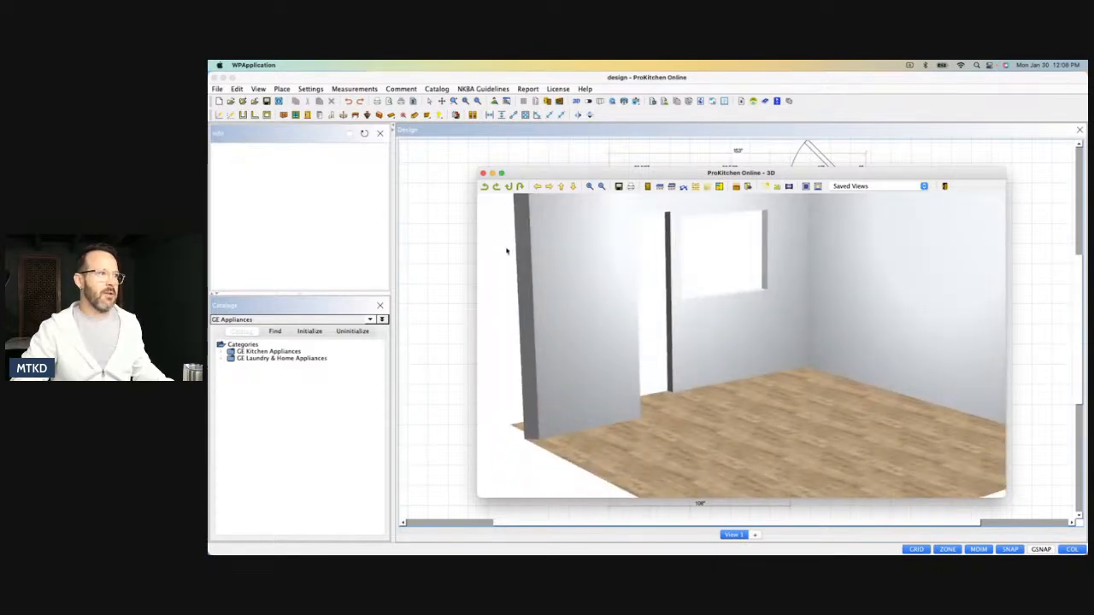
pyautogui.click(483, 172)
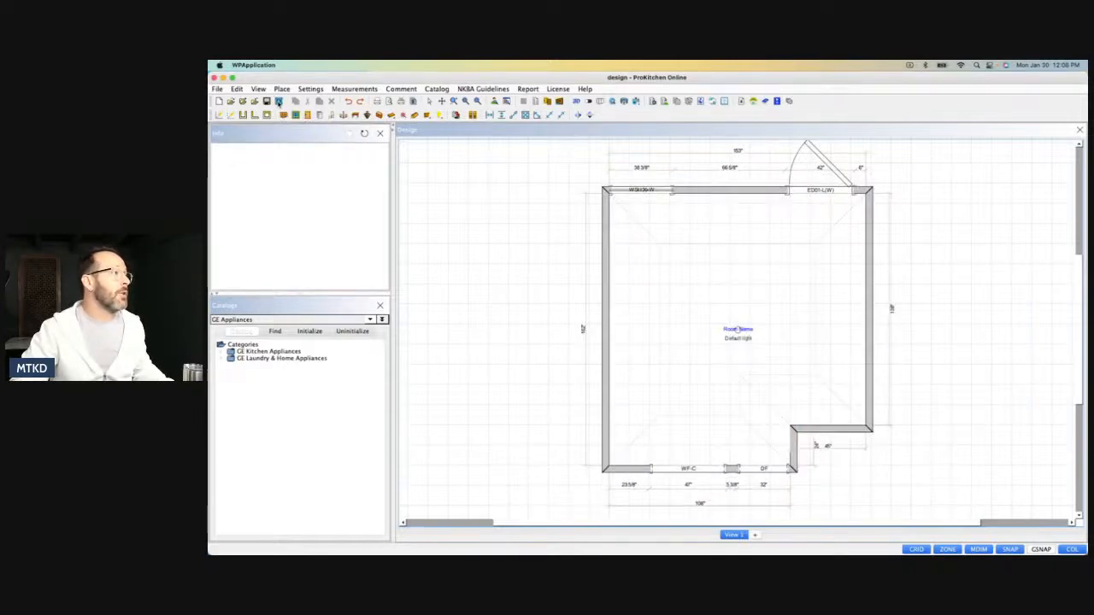
# Set the countertop texture to the favorite Quartz #003 in the design settings.
pyautogui.click(277, 101)
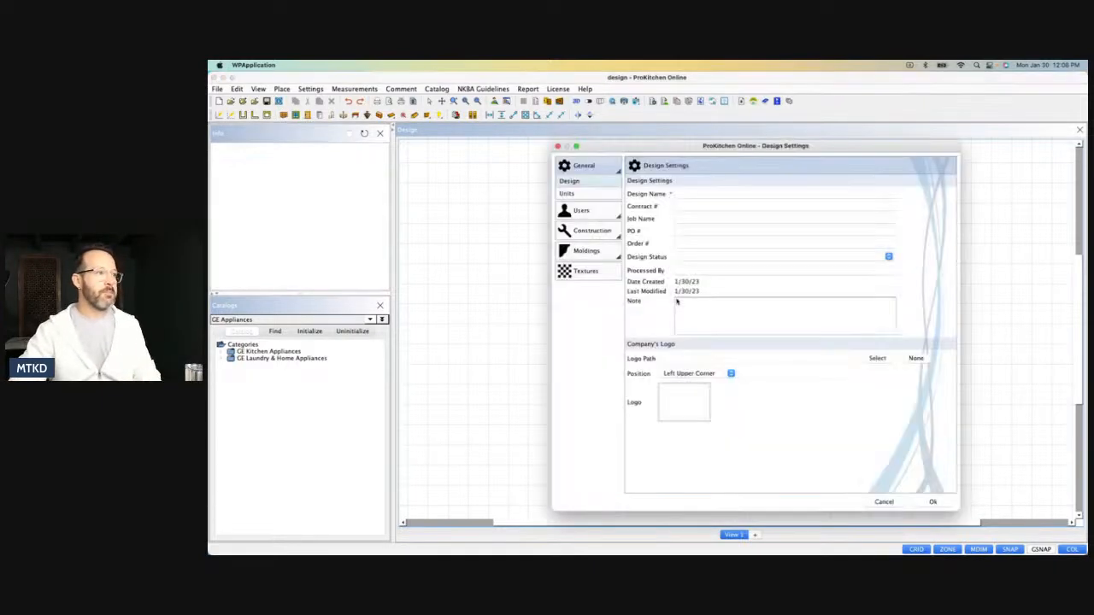
pyautogui.click(596, 269)
pyautogui.click(694, 230)
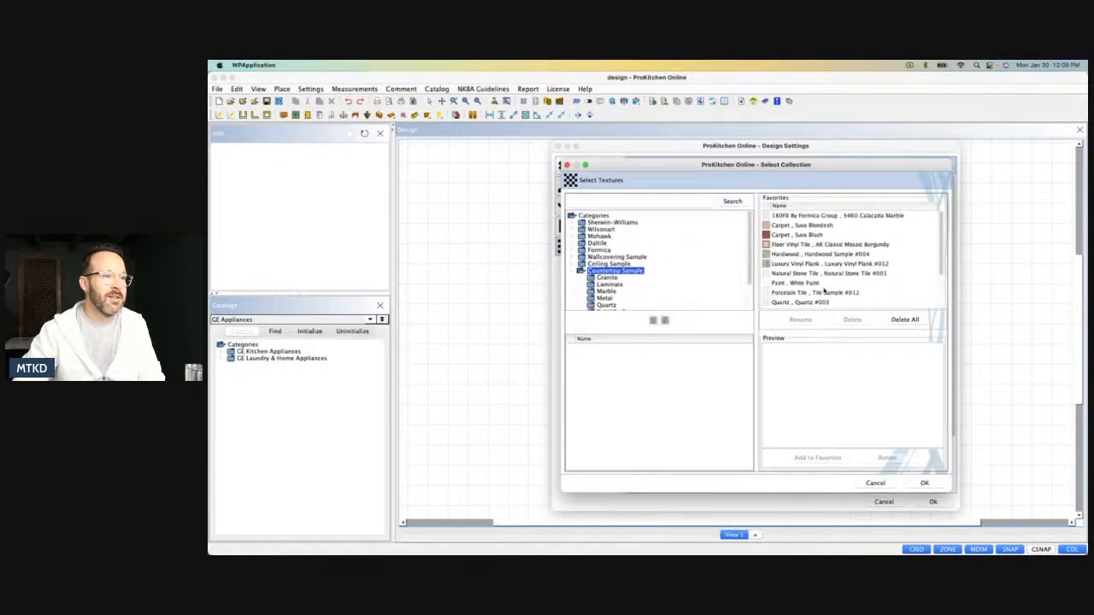
pyautogui.scroll(-3, 823, 289)
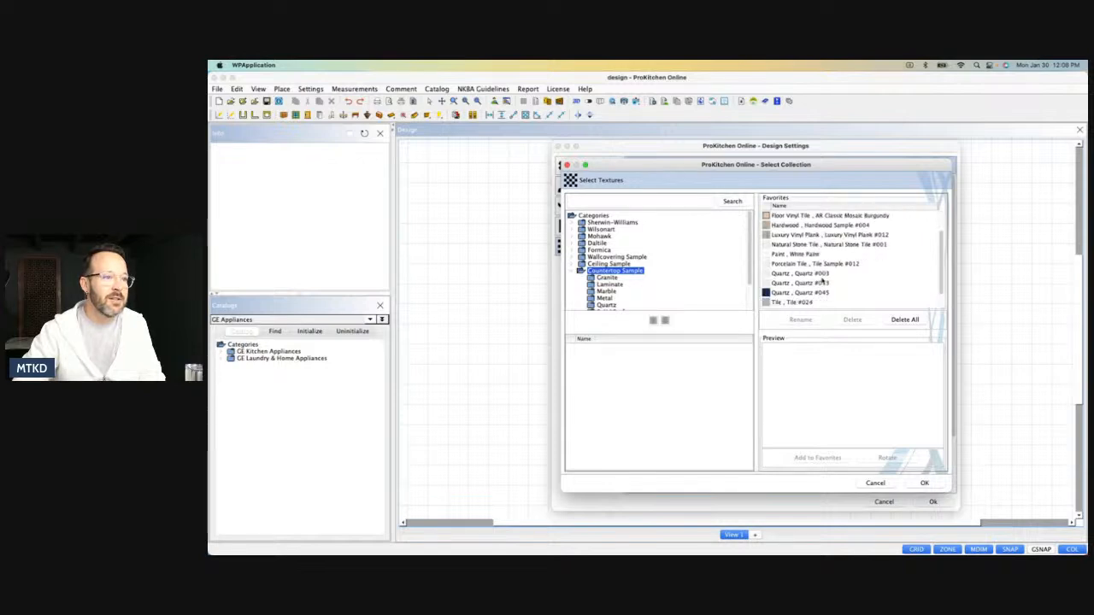
pyautogui.doubleClick(817, 275)
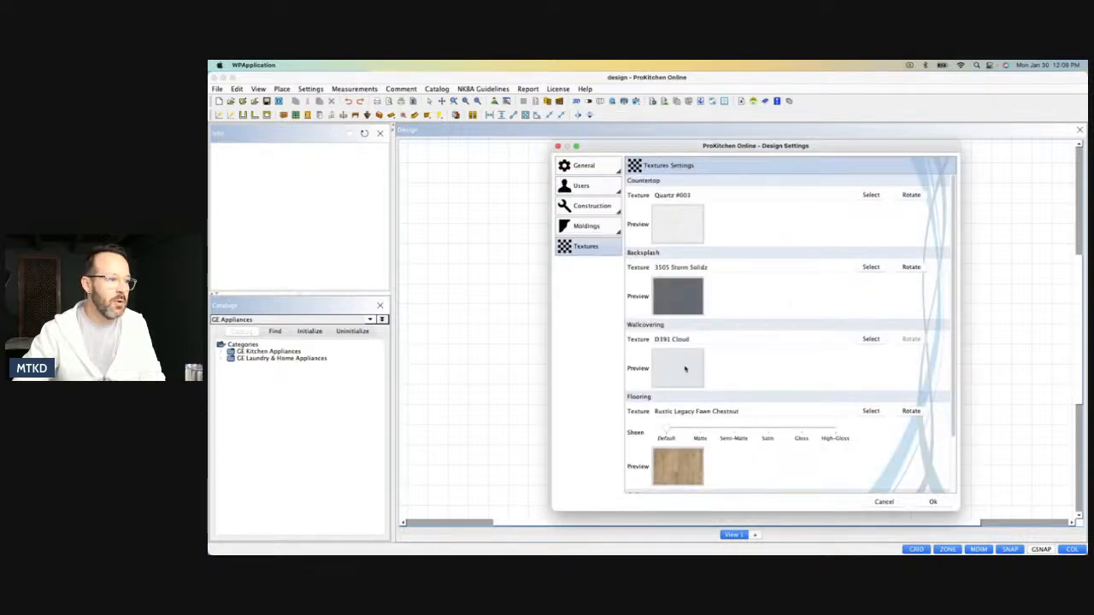
pyautogui.click(933, 503)
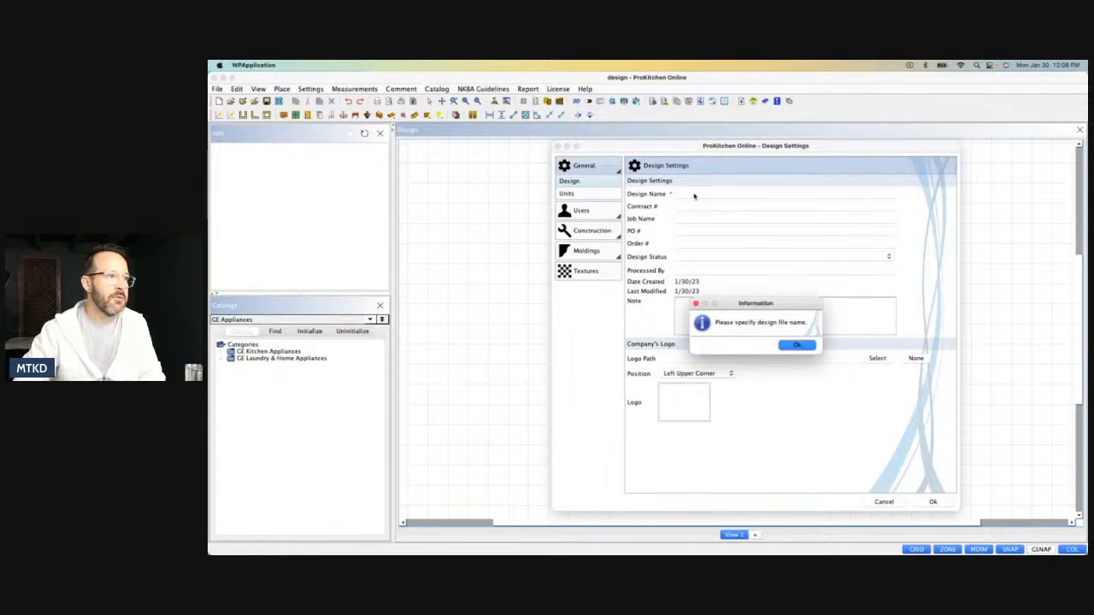
# Name the design IKEA PH and apply the design settings.
pyautogui.click(788, 347)
pyautogui.click(685, 195)
pyautogui.write('IKEA PH')
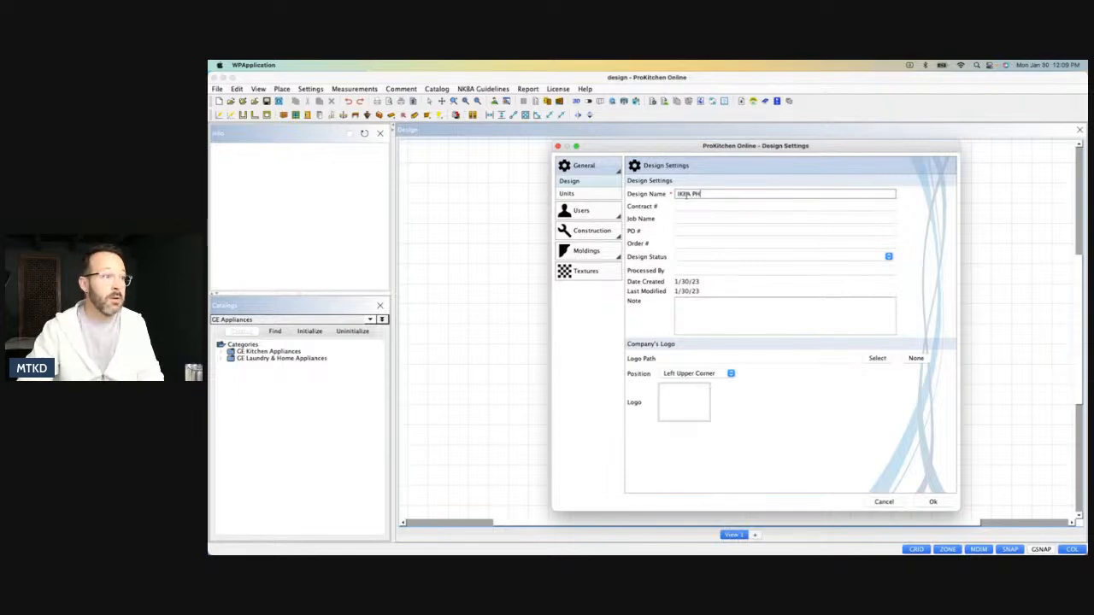
pyautogui.click(933, 502)
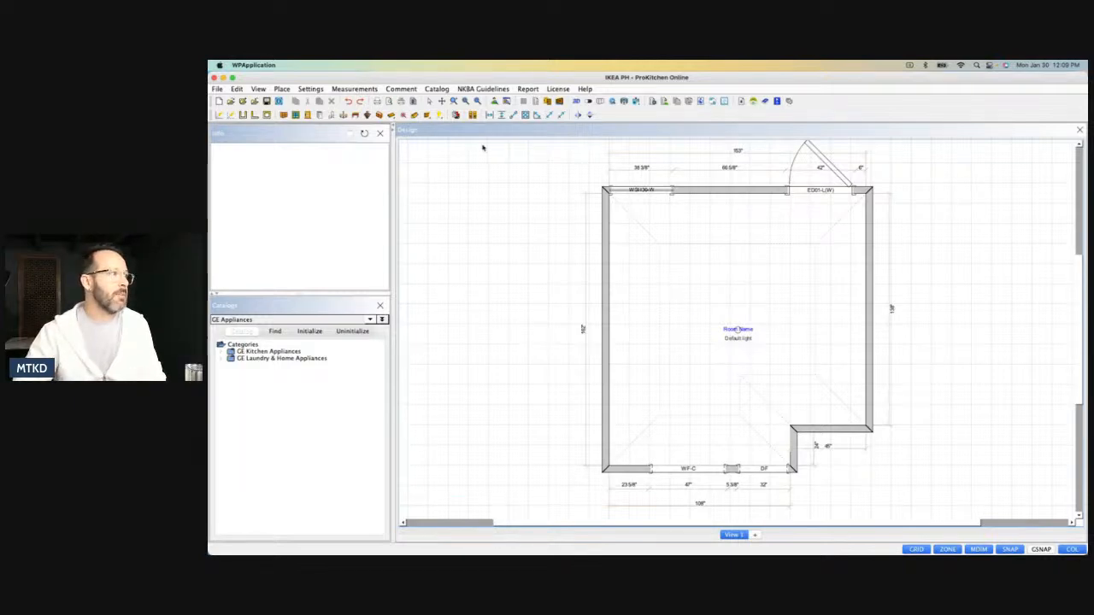
# Switch to the ProKitchen Catalog and open the 24" deep group of Base Cabinets w/Full Height Doors.
pyautogui.click(263, 319)
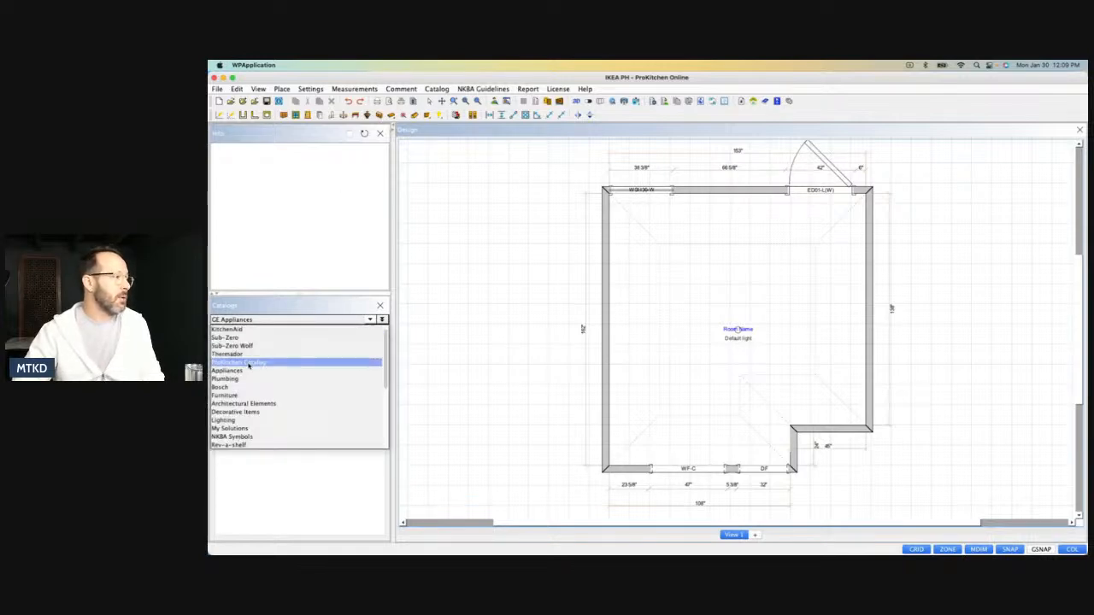
pyautogui.click(249, 364)
pyautogui.click(227, 357)
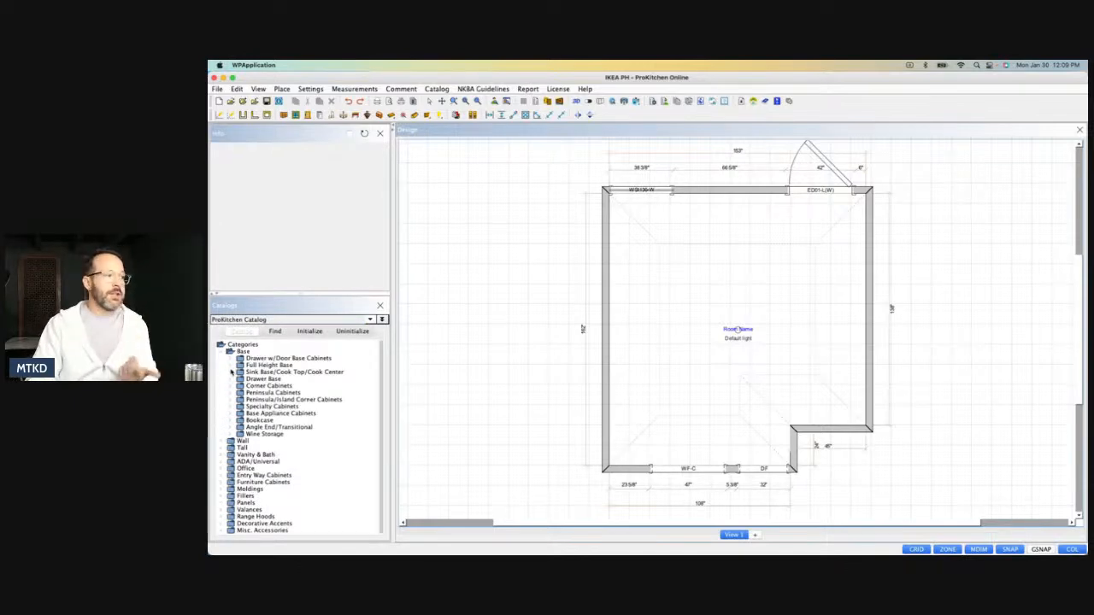
pyautogui.click(235, 365)
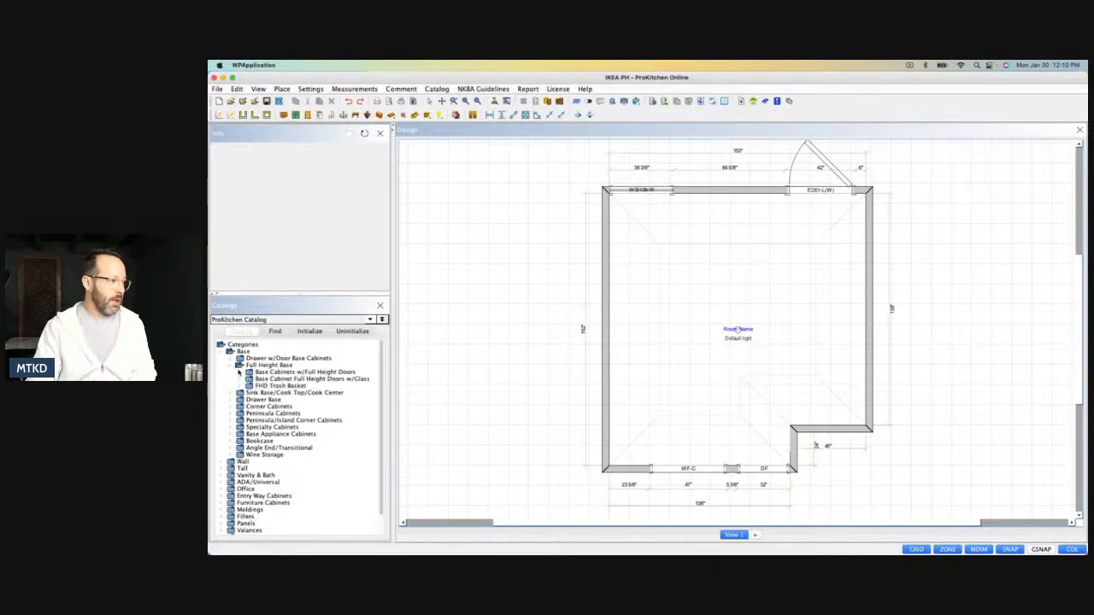
pyautogui.click(240, 372)
pyautogui.click(248, 386)
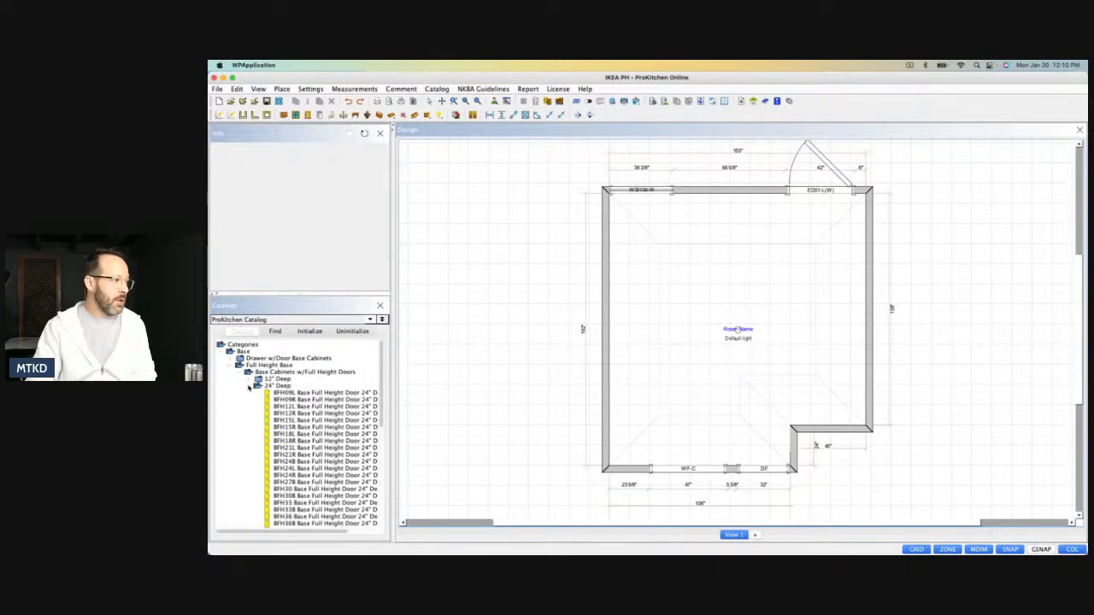
pyautogui.scroll(-2, 317, 456)
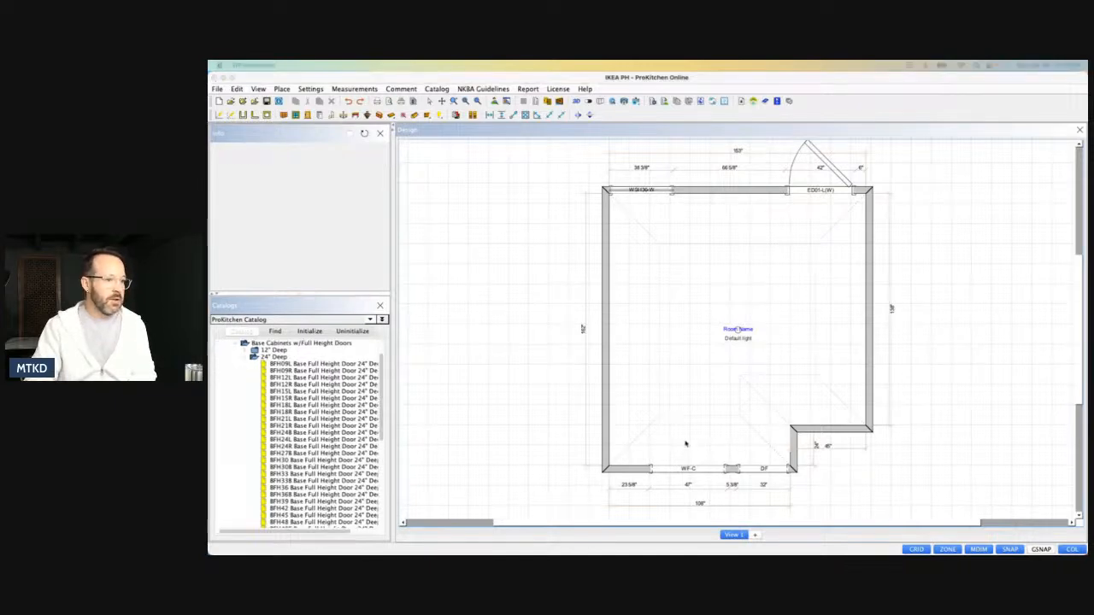
# Place the BFH36B base cabinet against the 162" wall, about 39 3/4" from its lower corner.
pyautogui.click(316, 494)
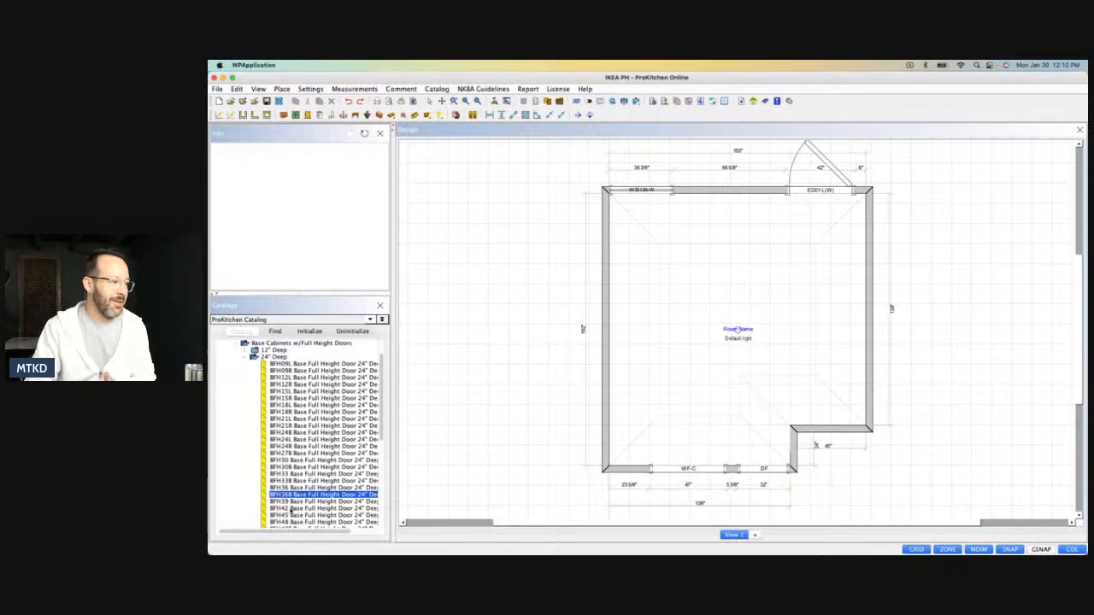
pyautogui.moveTo(289, 496); pyautogui.dragTo(716, 443)
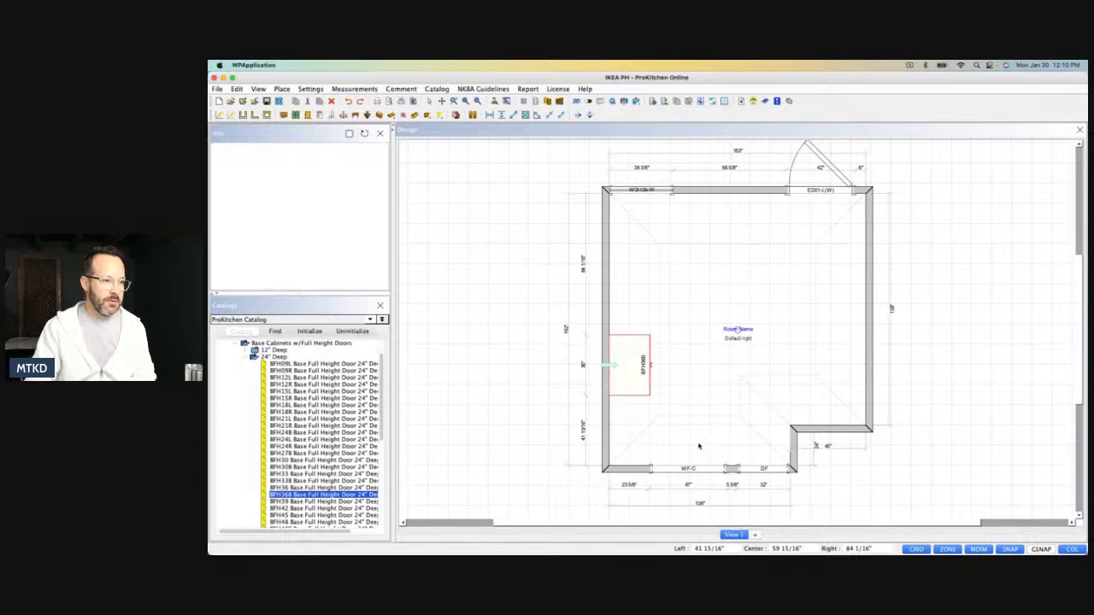
pyautogui.click(654, 382)
pyautogui.moveTo(641, 393); pyautogui.dragTo(638, 400)
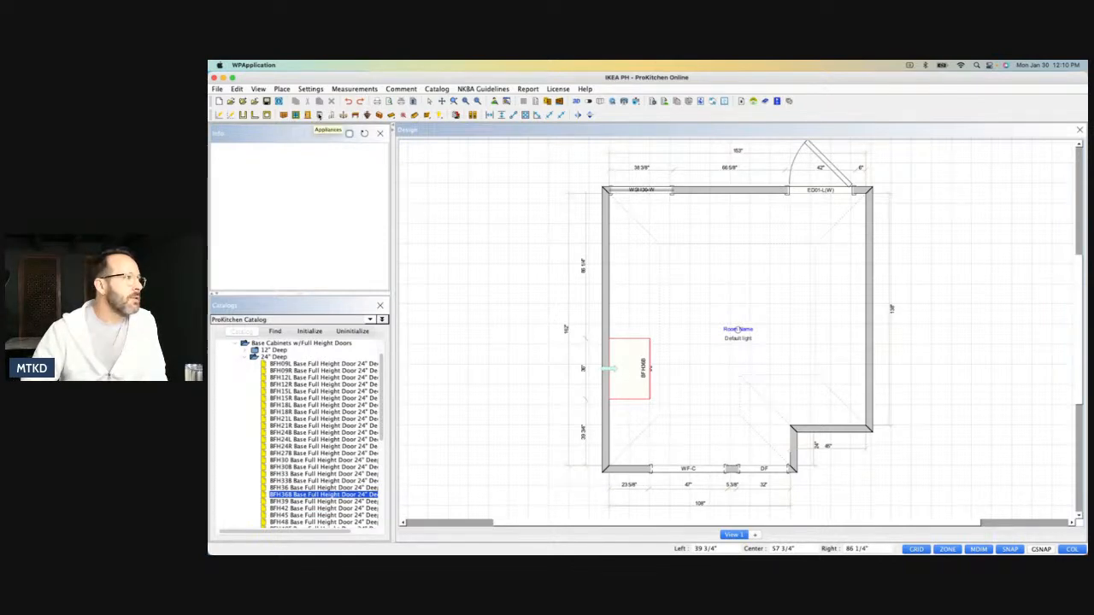
# Place the KitchenAid KRFC300ESS 36" counter-depth refrigerator from BIR - FDBM on the 138" wall, about 52" from its upper corner.
pyautogui.click(318, 114)
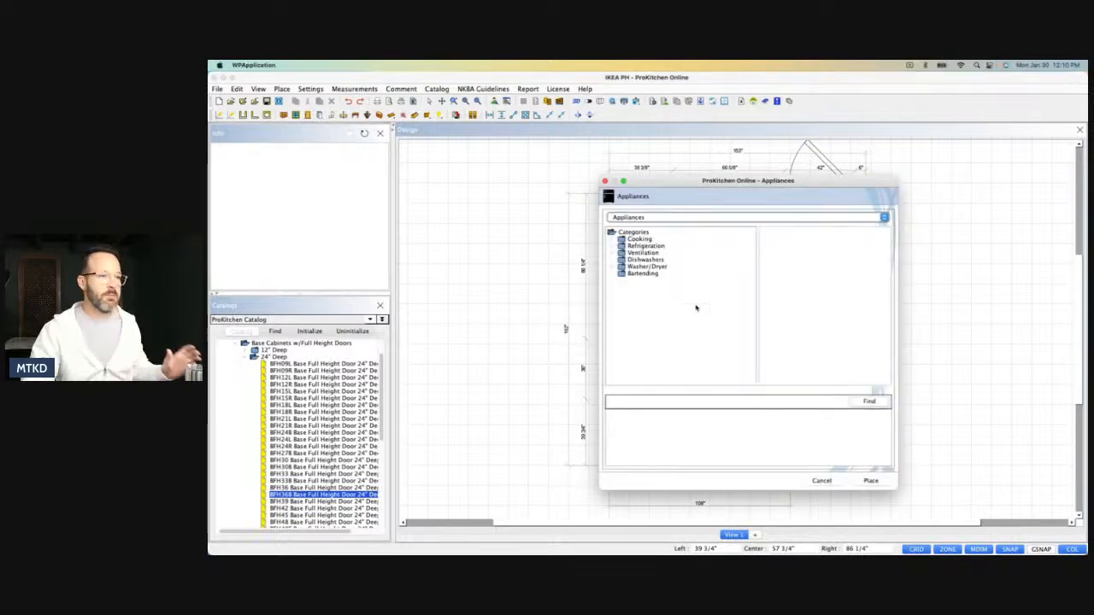
pyautogui.click(613, 246)
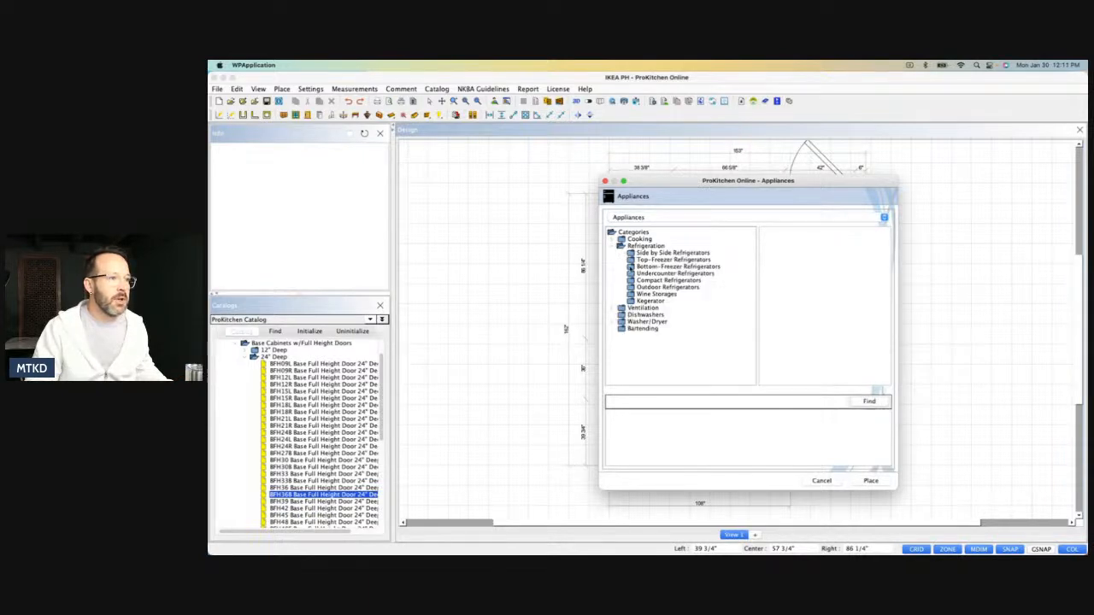
pyautogui.click(632, 267)
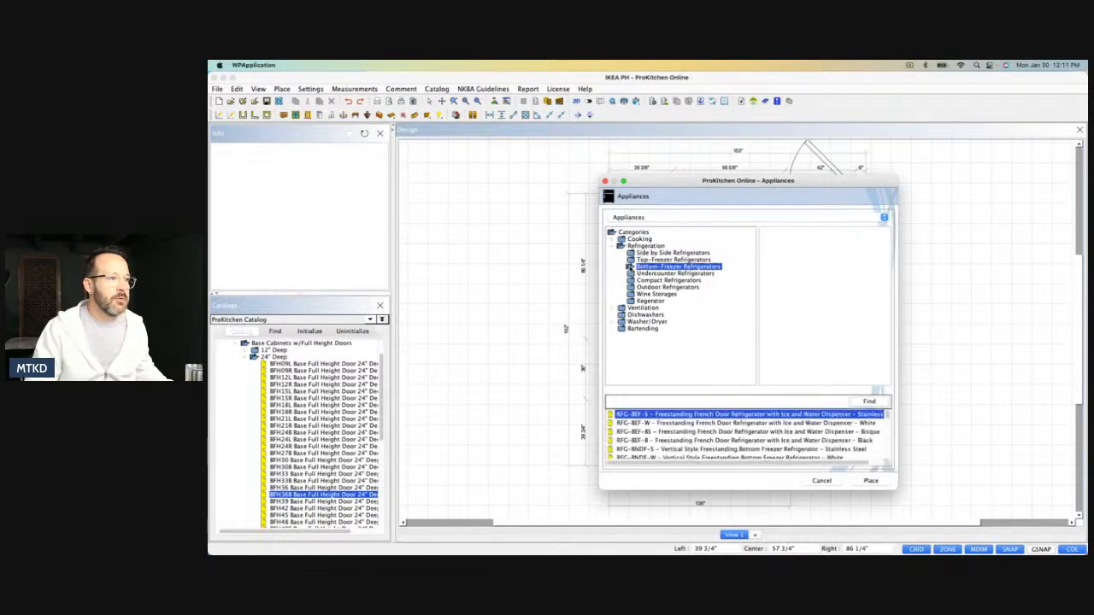
pyautogui.click(653, 219)
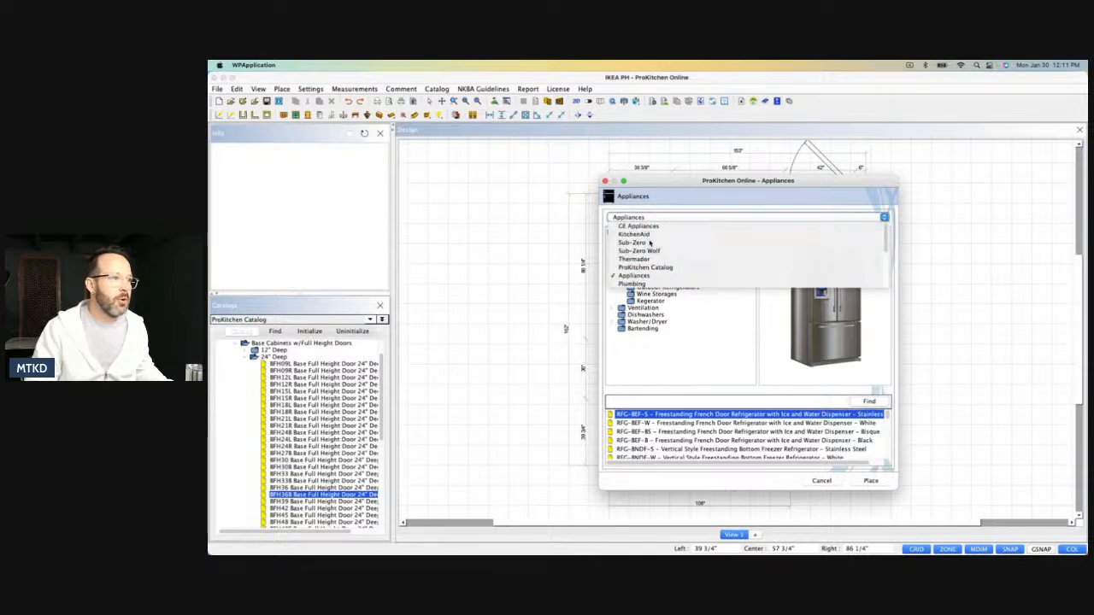
pyautogui.click(647, 236)
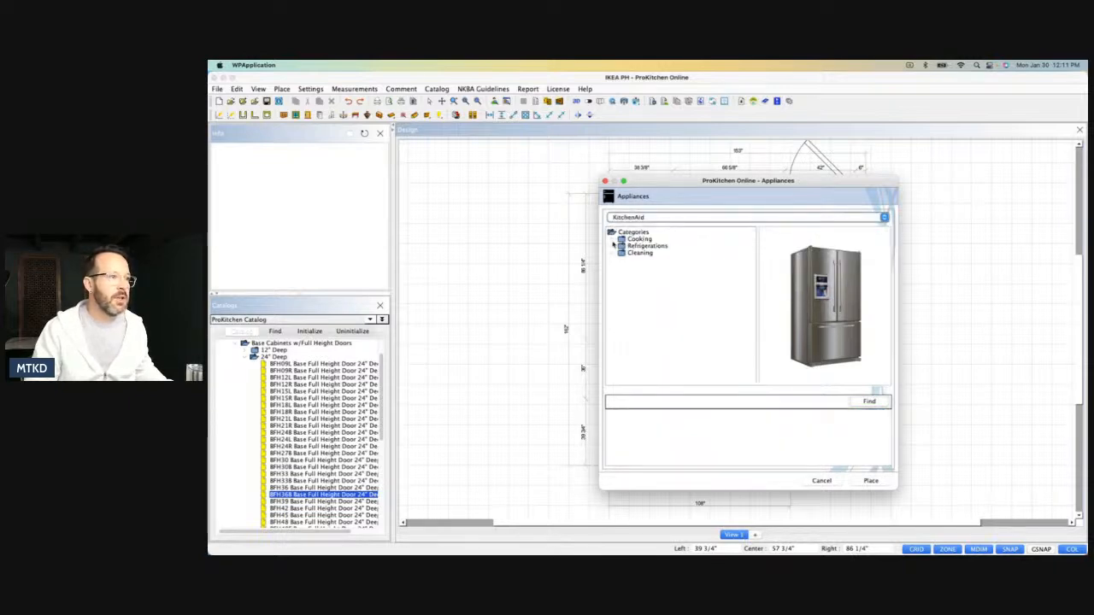
pyautogui.click(612, 246)
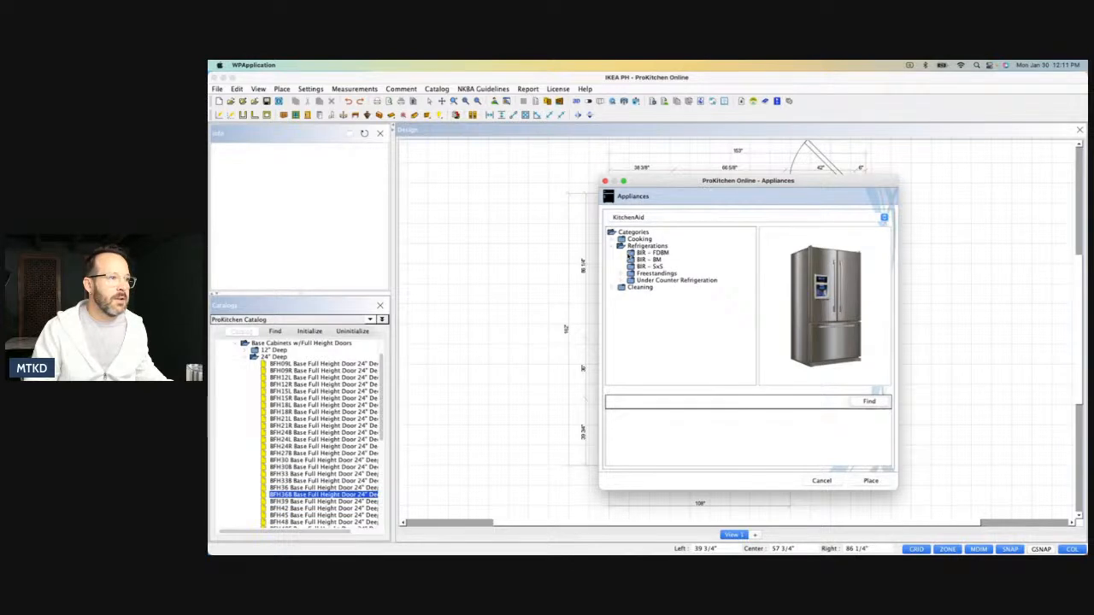
pyautogui.click(653, 253)
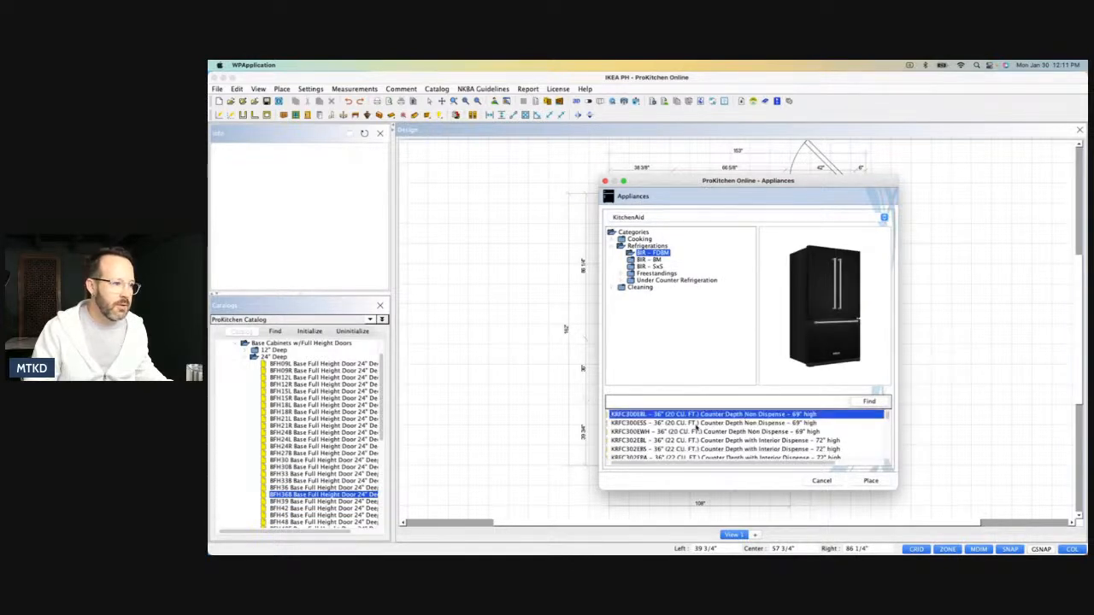
pyautogui.click(705, 423)
pyautogui.click(870, 481)
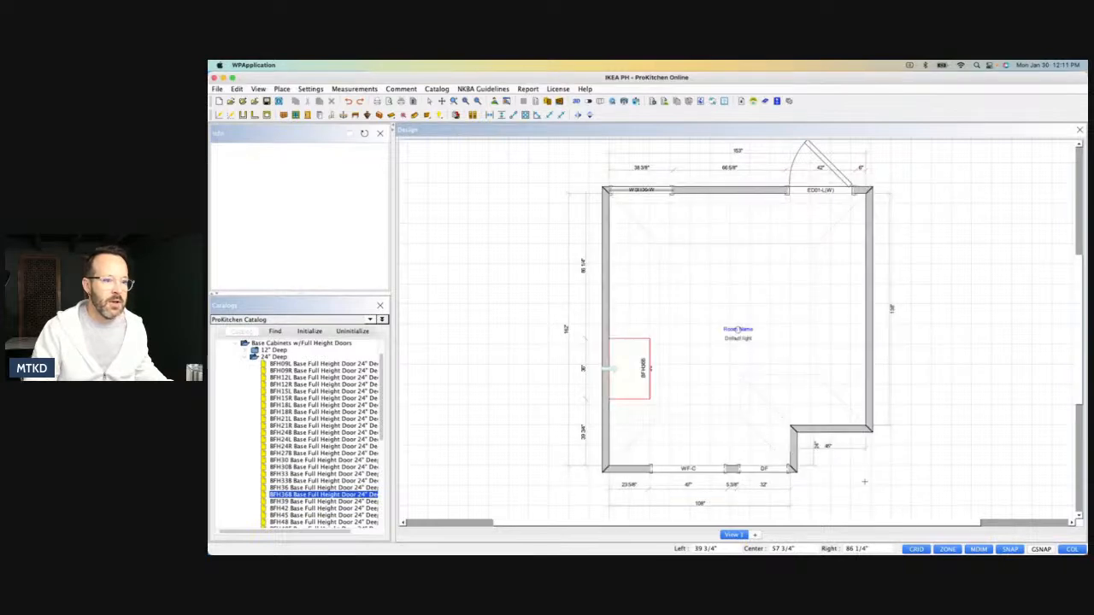
pyautogui.moveTo(873, 320); pyautogui.dragTo(872, 284)
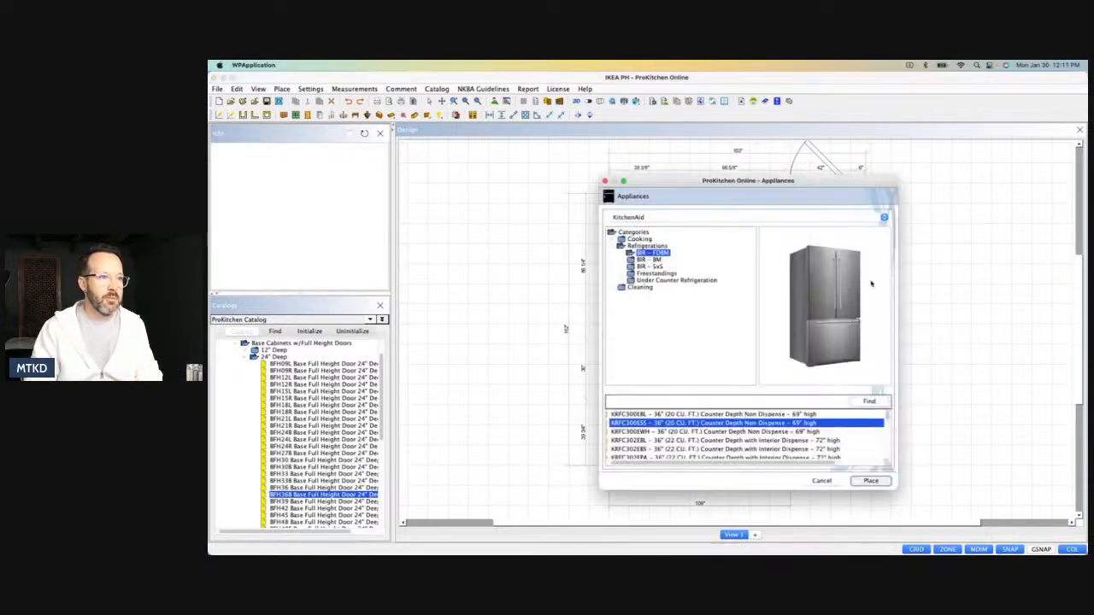
pyautogui.click(822, 481)
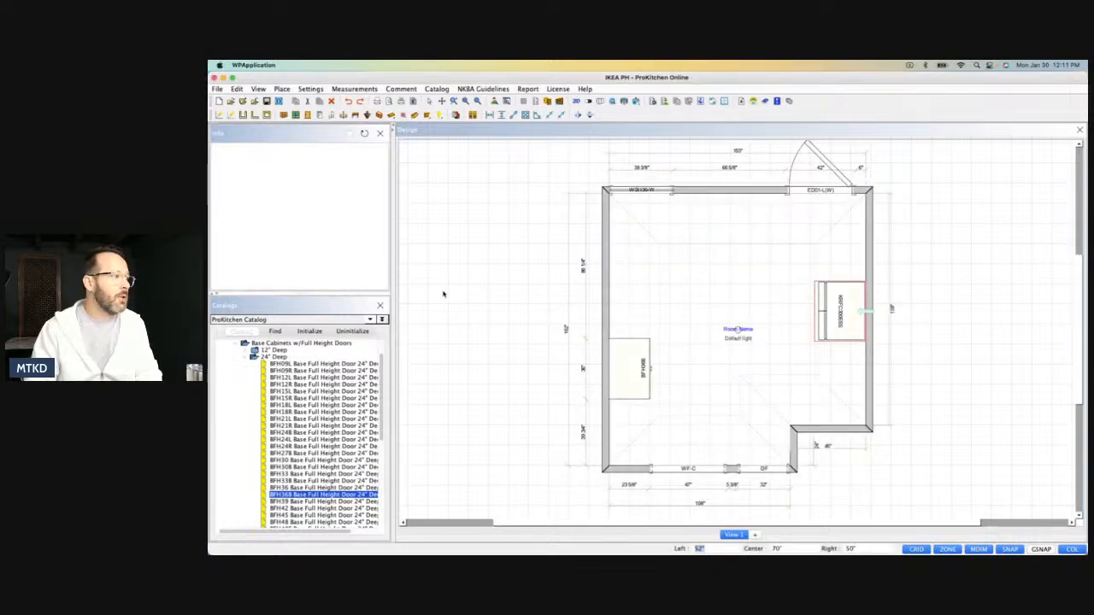
# Collapse the Base category and open the tall double oven cabinets in the 90"H Double Oven w/ 1 Drawer group.
pyautogui.click(246, 358)
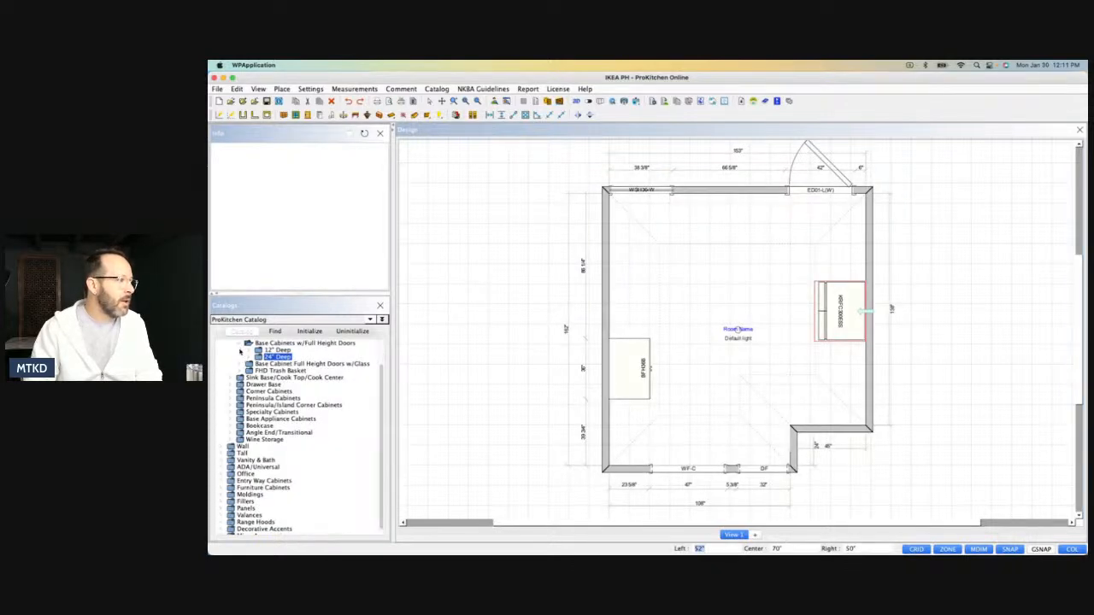
pyautogui.scroll(1, 241, 350)
pyautogui.click(230, 349)
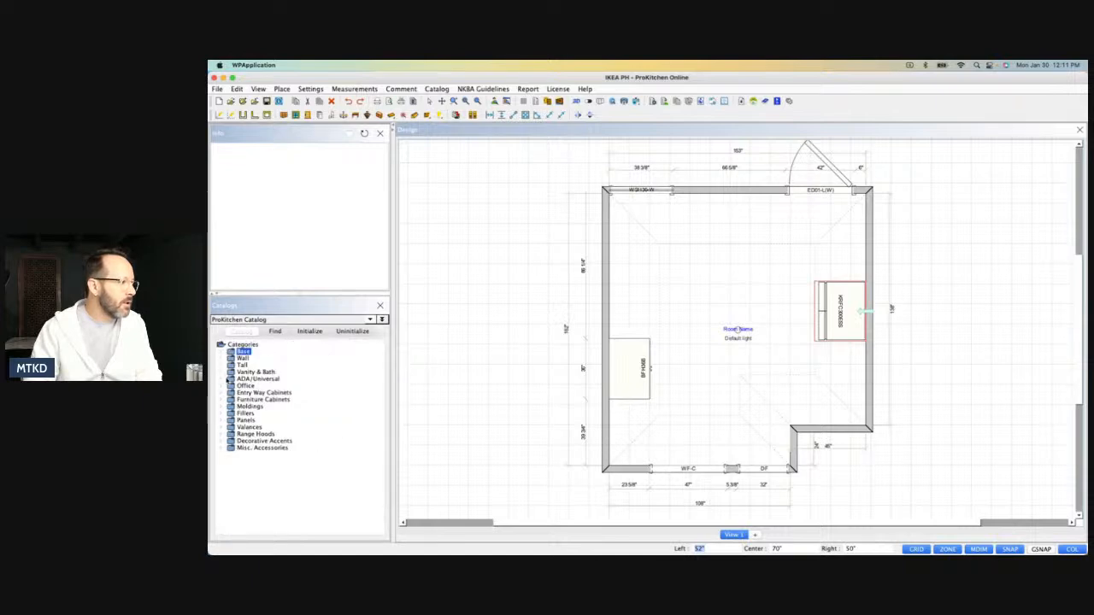
pyautogui.click(228, 365)
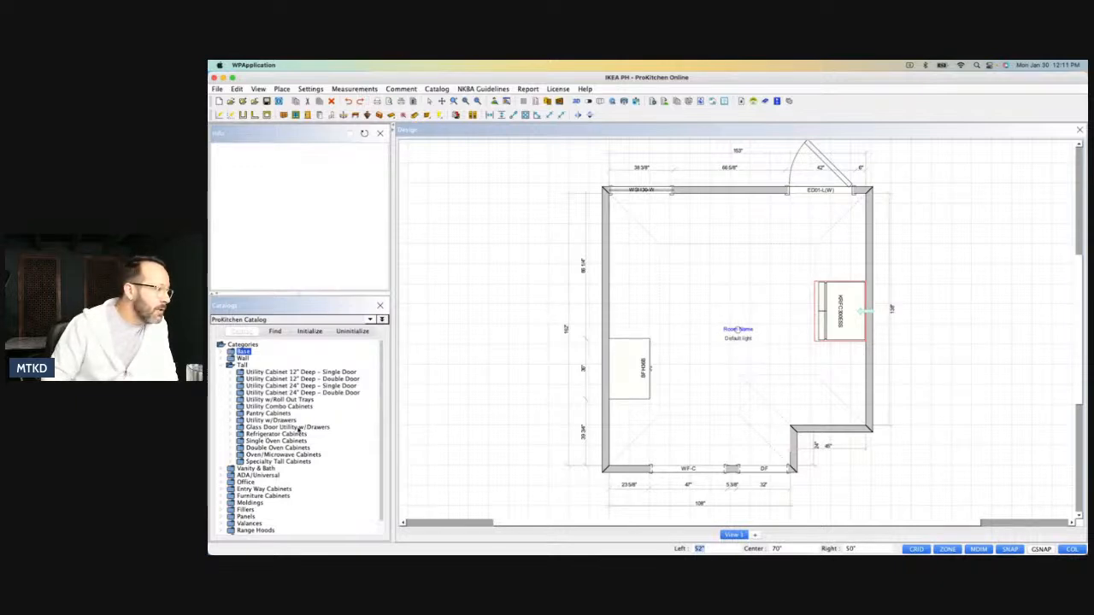
pyautogui.click(239, 449)
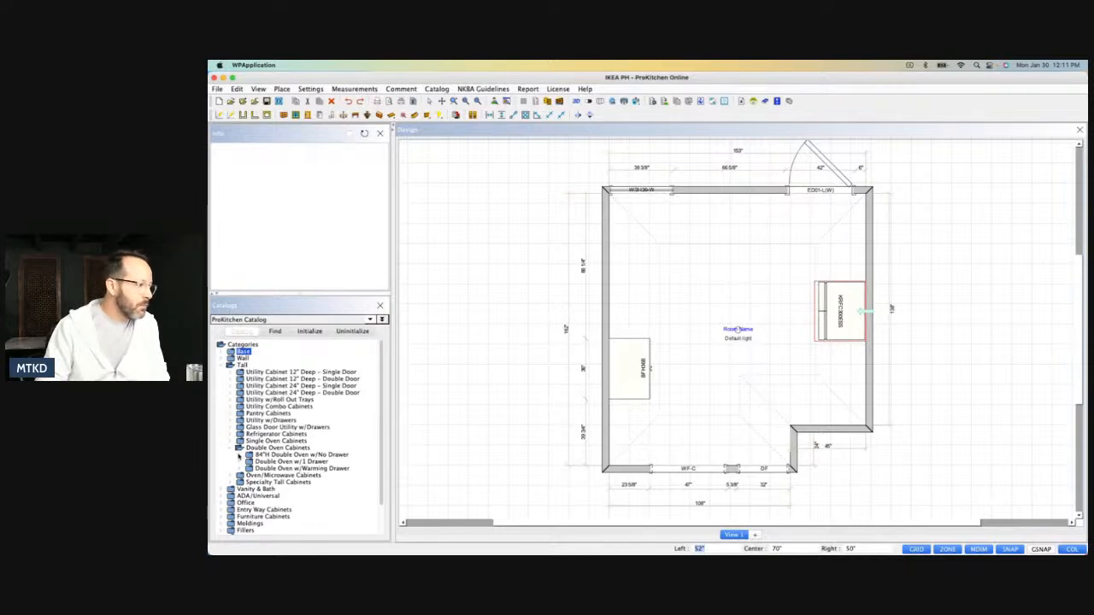
pyautogui.click(241, 462)
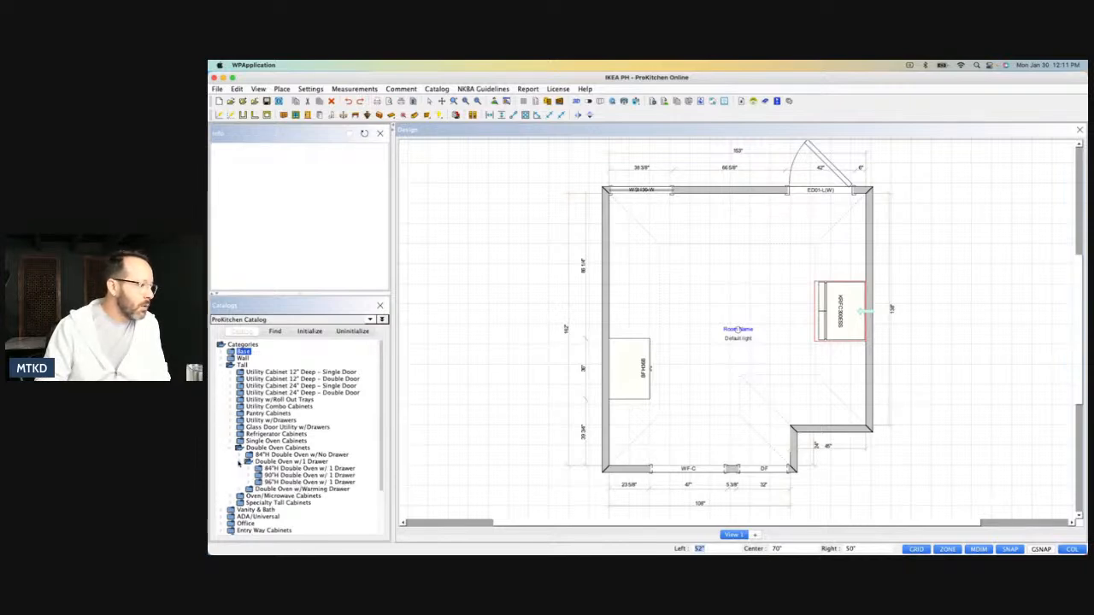
pyautogui.click(251, 476)
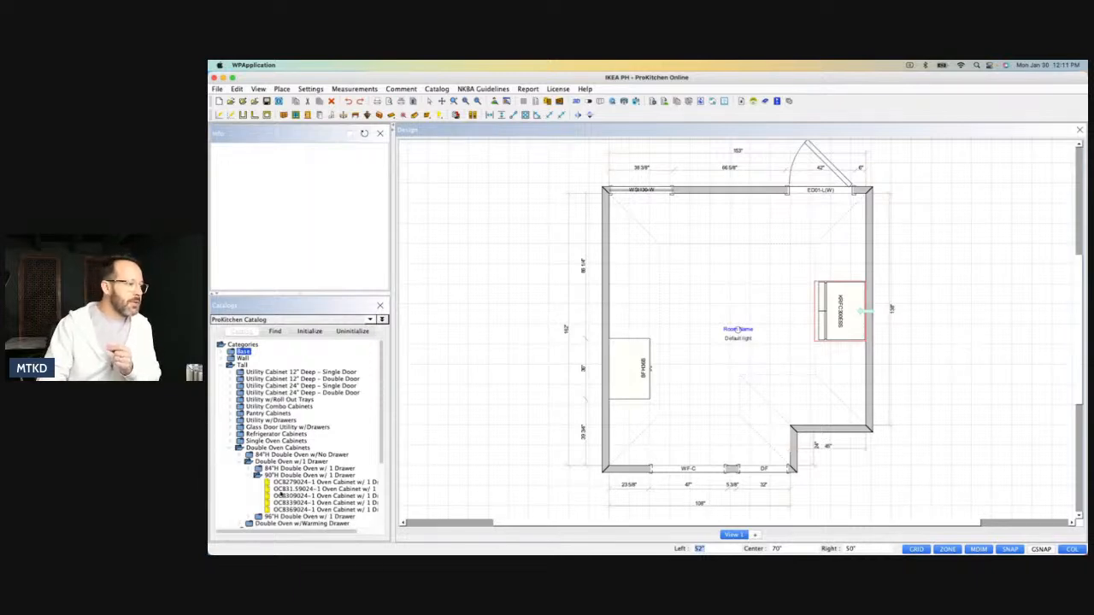
# Place the OCB309024-1 oven cabinet on the 138" wall, about 11 7/16" from its lower corner, with the refrigerator shifted slightly up.
pyautogui.click(283, 496)
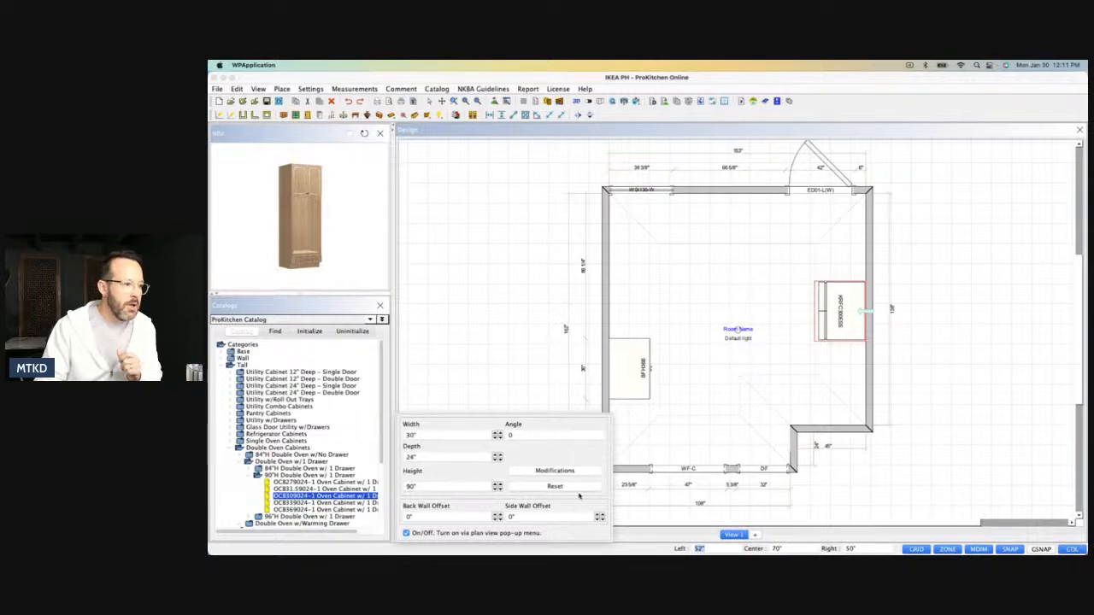
pyautogui.click(633, 306)
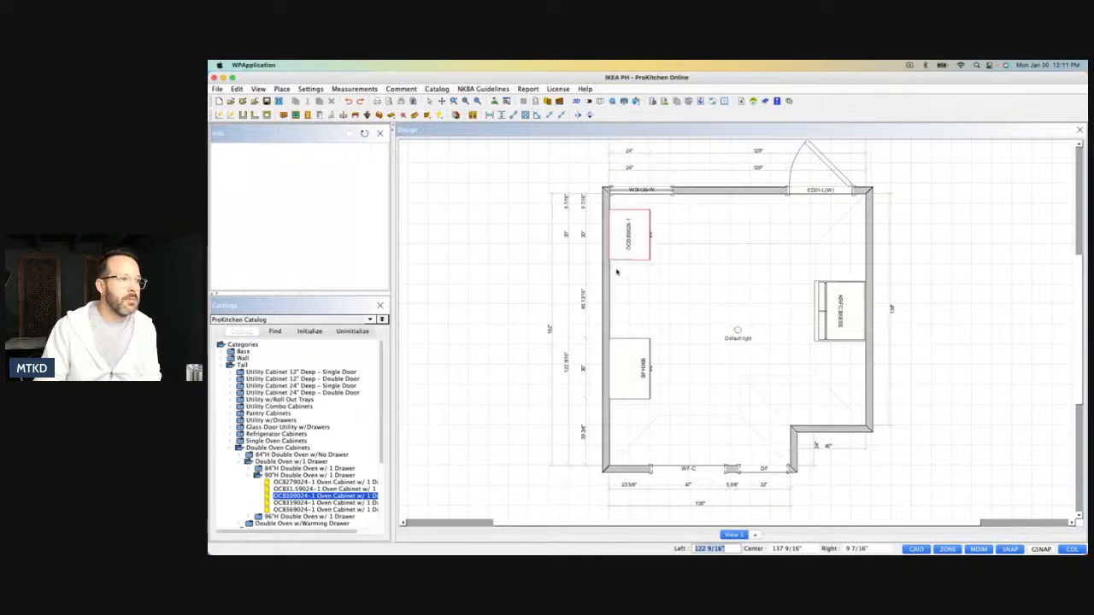
pyautogui.click(616, 313)
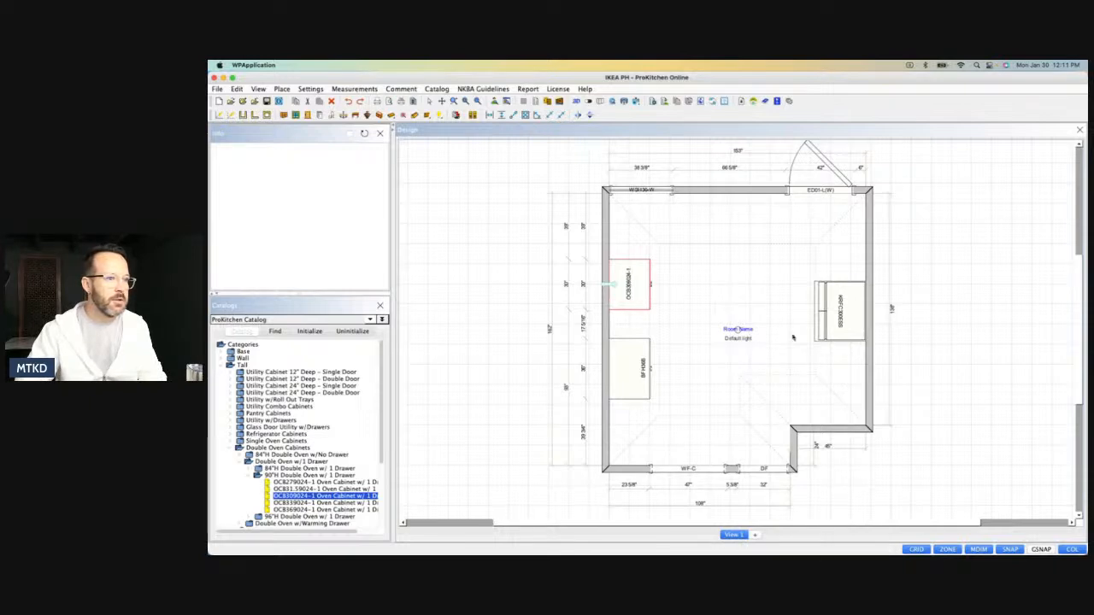
pyautogui.moveTo(847, 291); pyautogui.dragTo(847, 277)
pyautogui.click(852, 389)
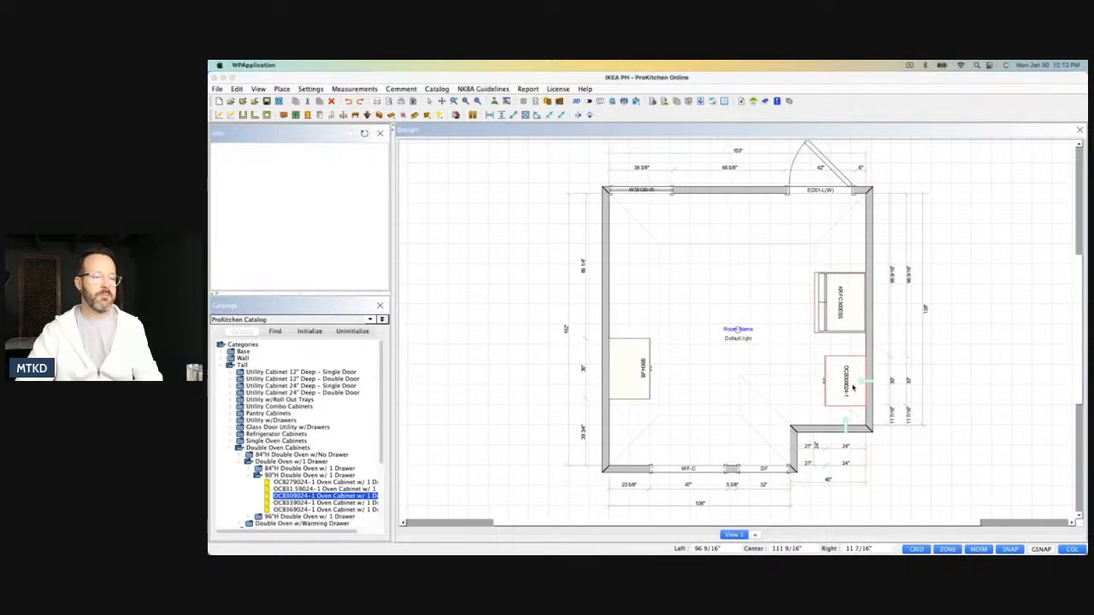
# Set the OCB309024-1 oven cabinet's height to 94" in its attributes.
pyautogui.doubleClick(853, 389)
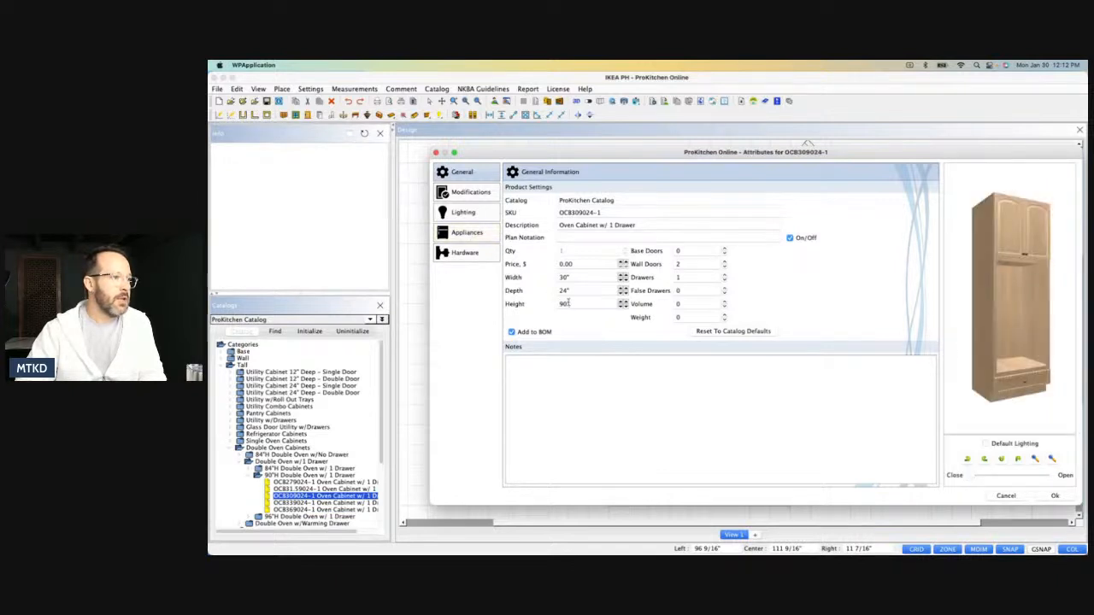
pyautogui.press('BackSpace')
pyautogui.press('BackSpace')
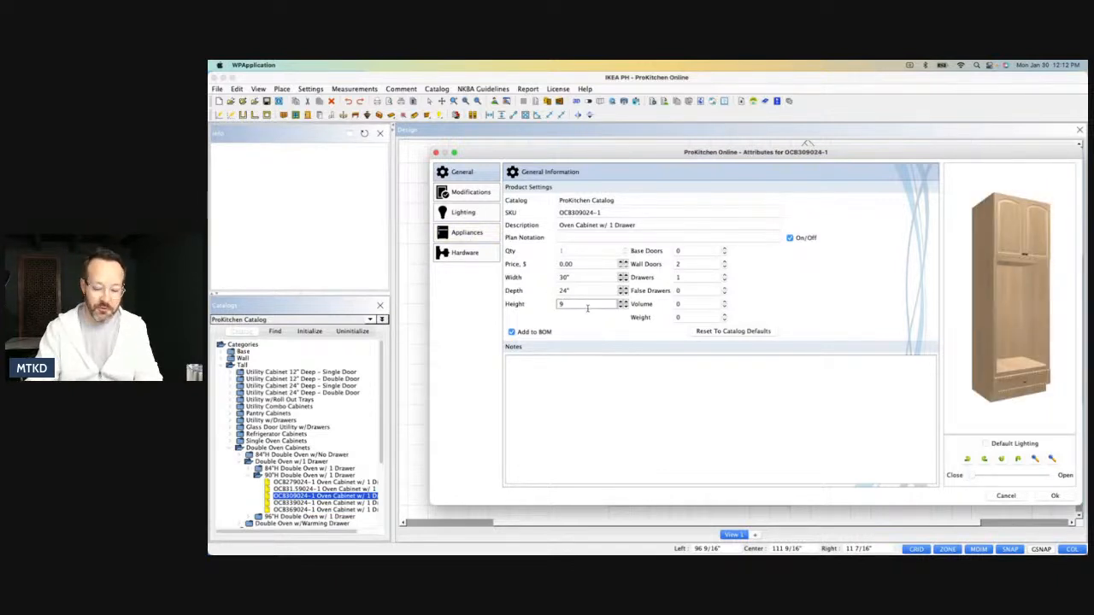
pyautogui.write('4')
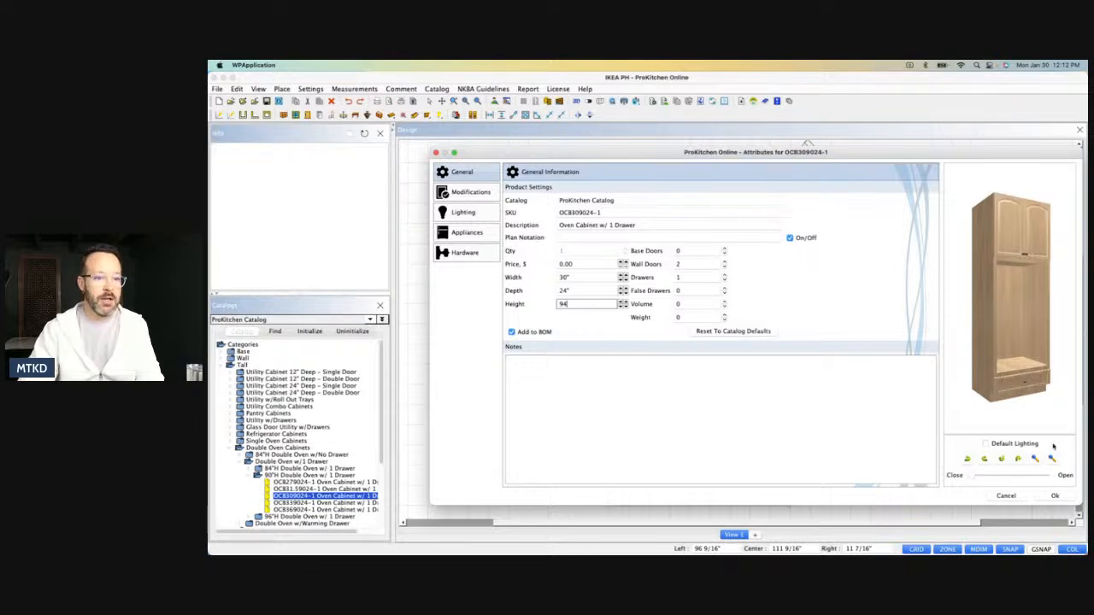
pyautogui.click(1057, 496)
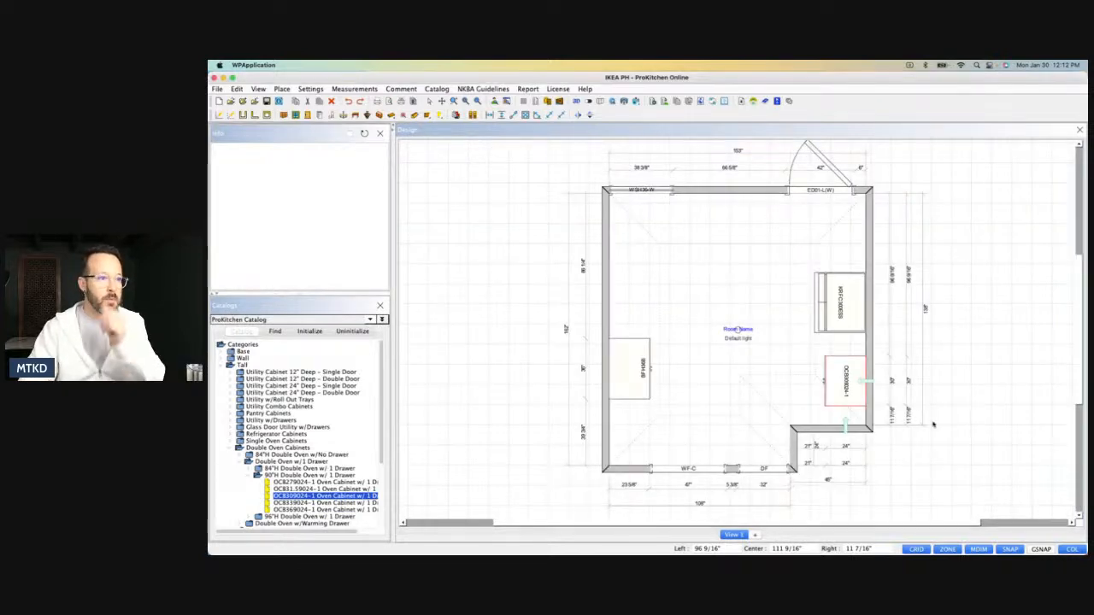
# Add the Layout modification to the OCB309024-1 oven cabinet in its attributes.
pyautogui.click(826, 376)
pyautogui.click(836, 370)
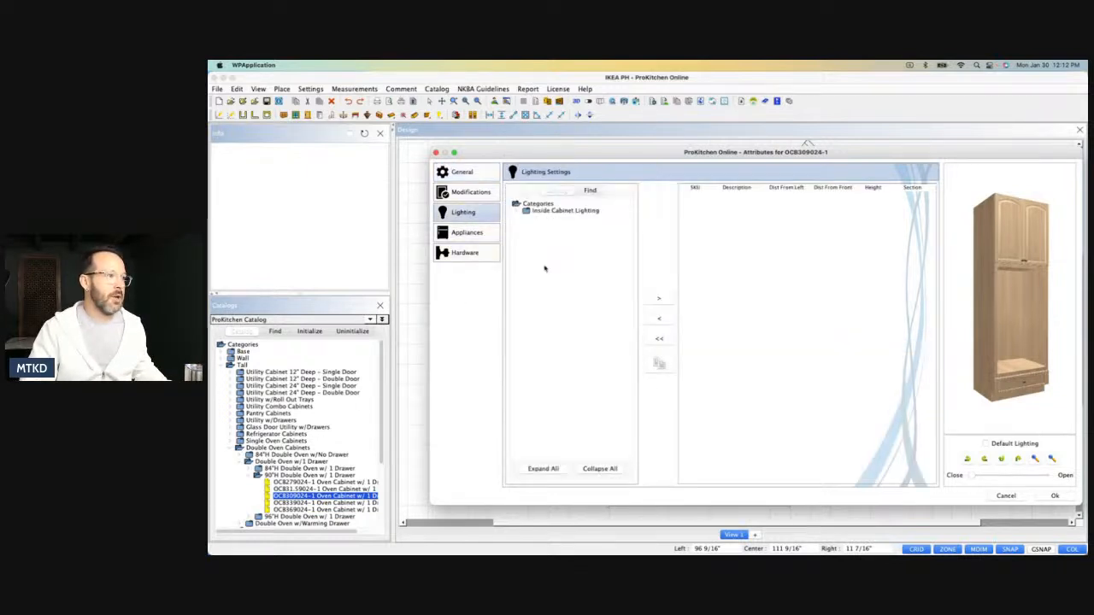
pyautogui.click(470, 195)
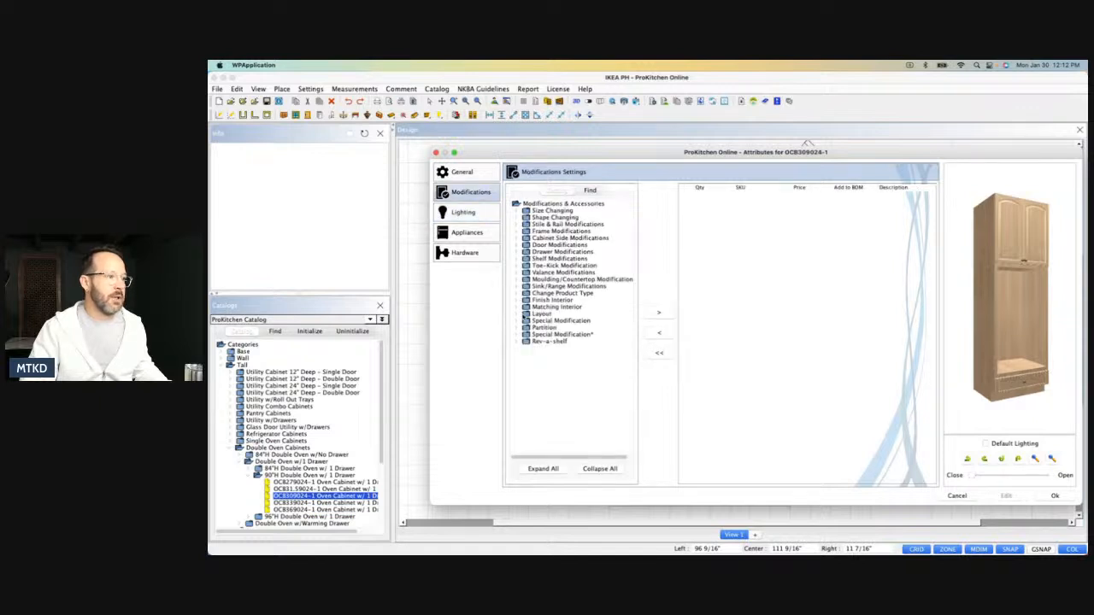
pyautogui.click(517, 315)
pyautogui.click(581, 320)
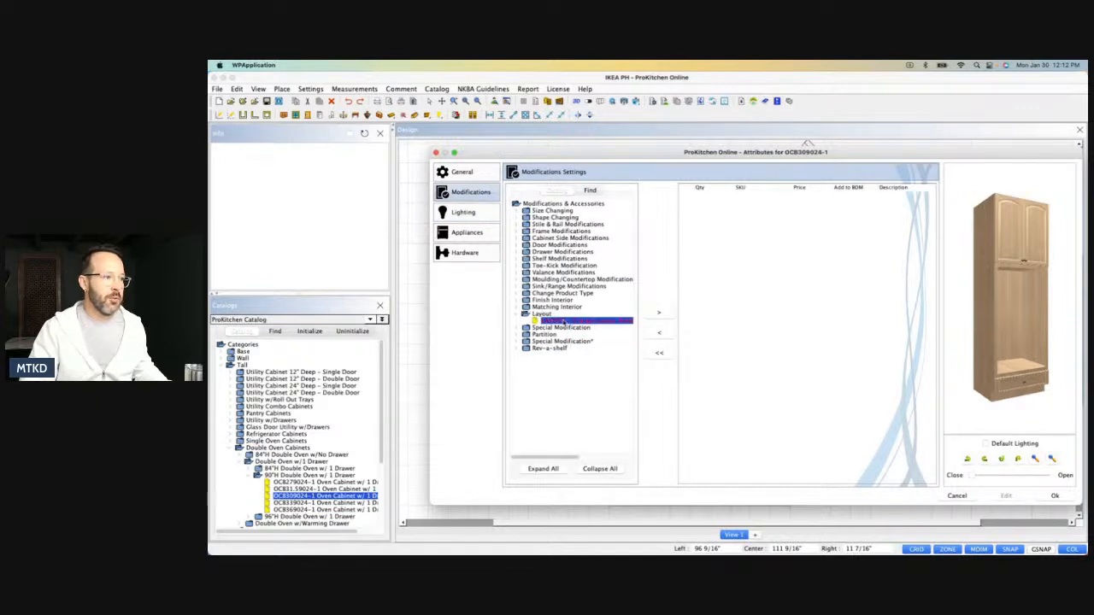
pyautogui.click(660, 314)
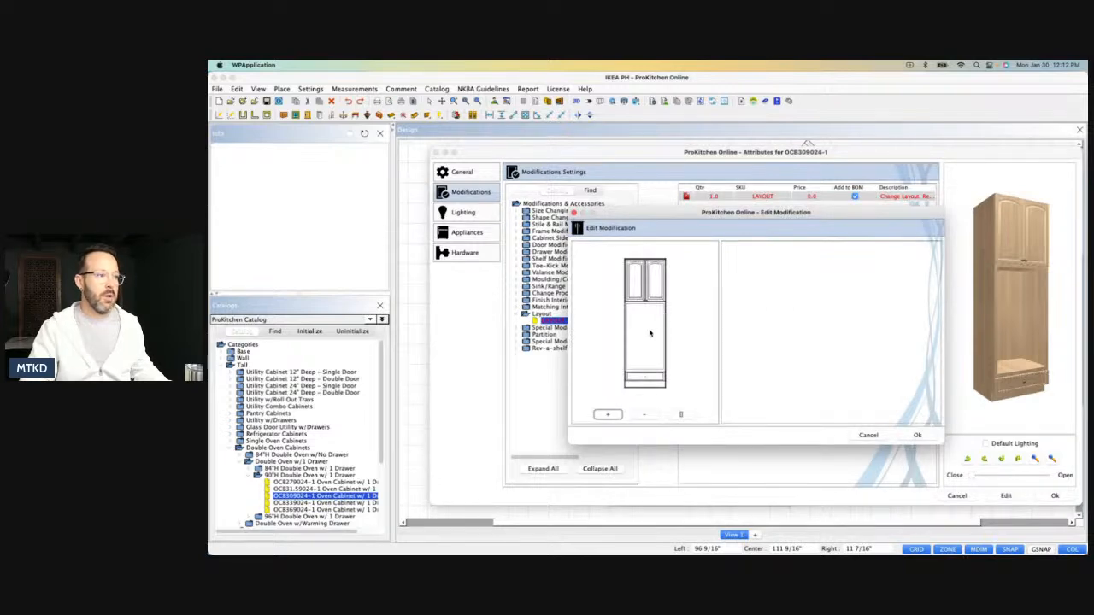
# Set the oven cabinet's open section height to 43.5" in the Layout modification.
pyautogui.click(788, 326)
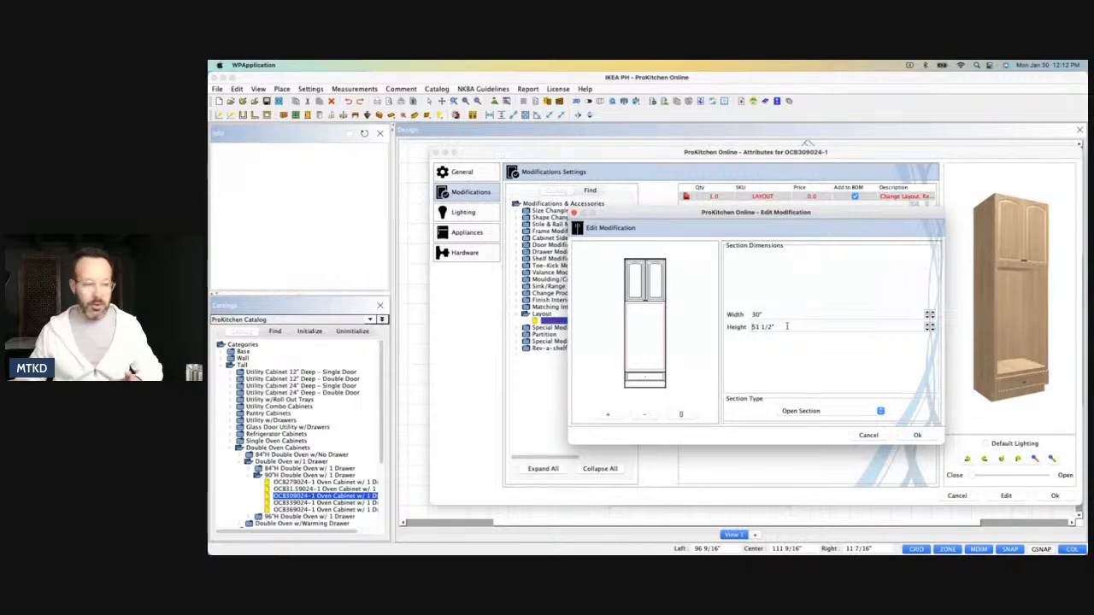
pyautogui.write('49')
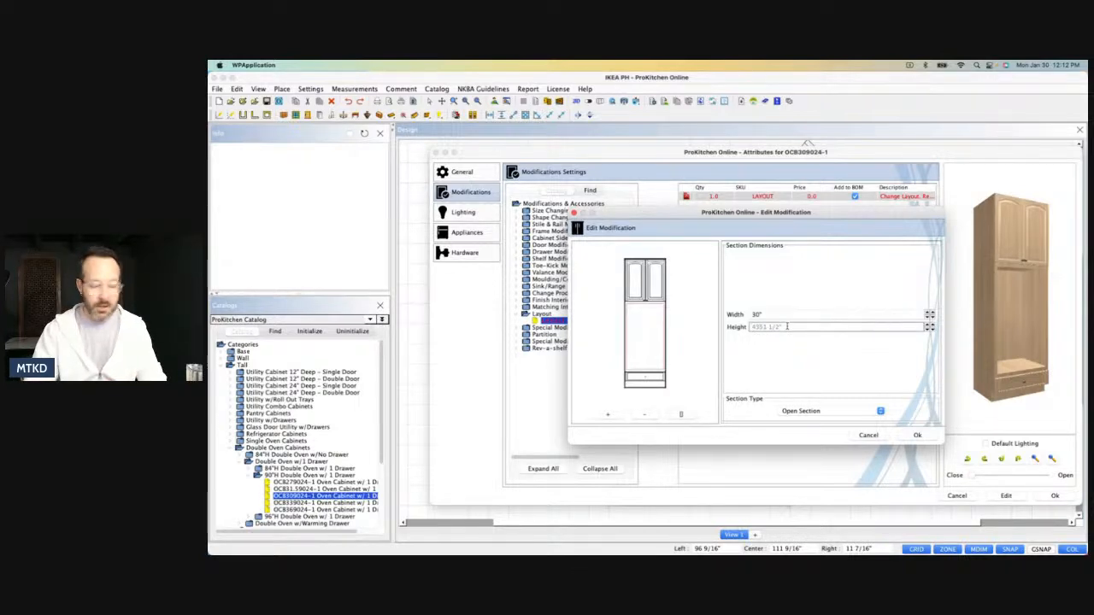
pyautogui.write('.5')
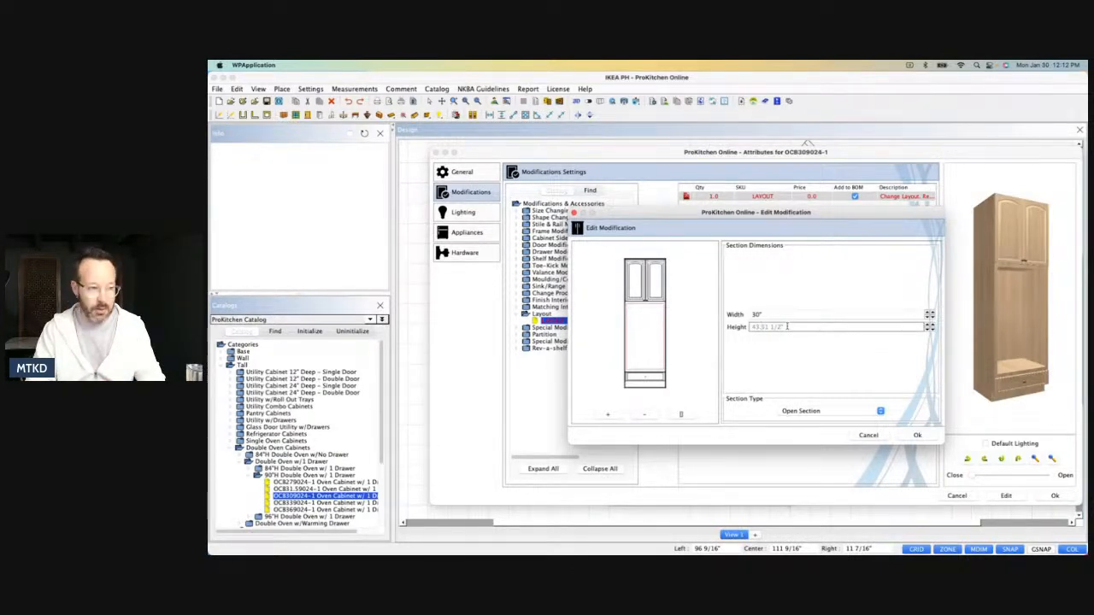
pyautogui.press('BackSpace')
pyautogui.press('BackSpace')
pyautogui.press('BackSpace')
pyautogui.press('BackSpace')
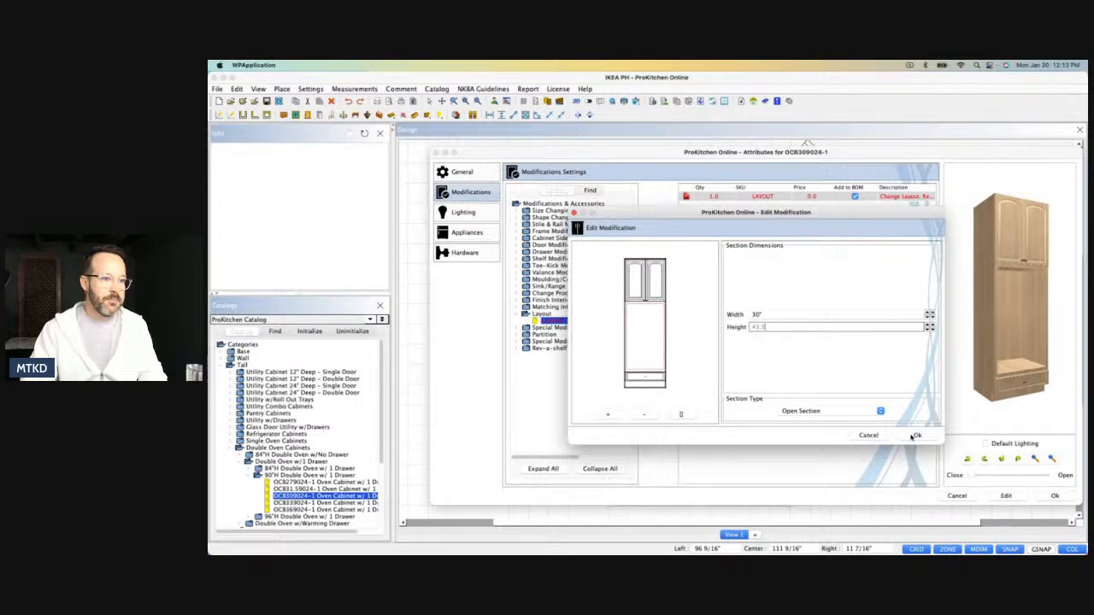
pyautogui.click(914, 436)
# Reopen the oven cabinet's Layout modification, accept it without edits and collapse the Layout category.
pyautogui.click(758, 199)
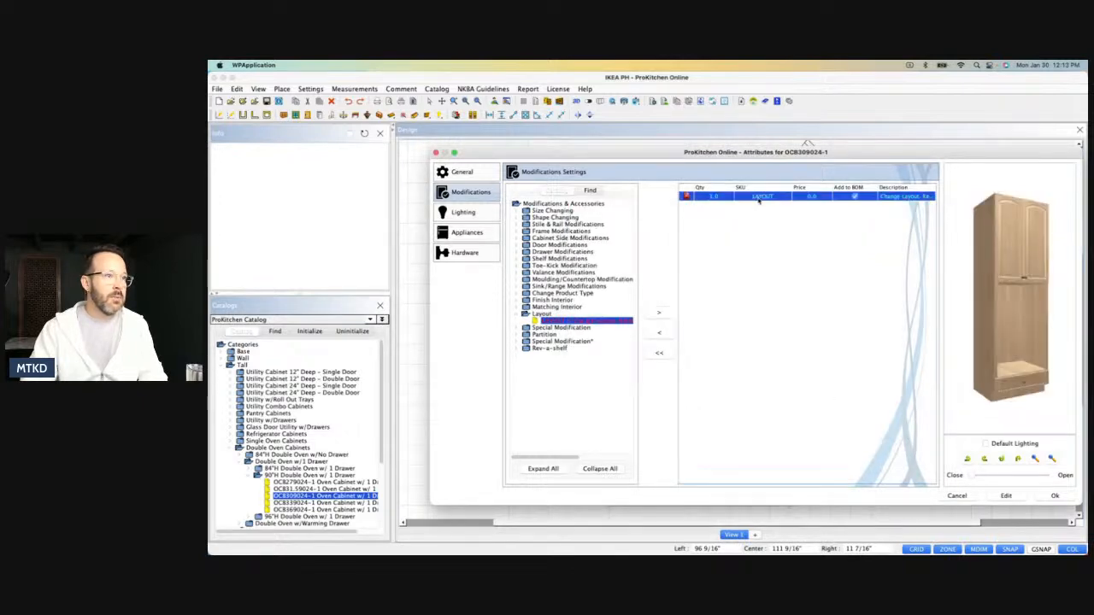
pyautogui.doubleClick(758, 199)
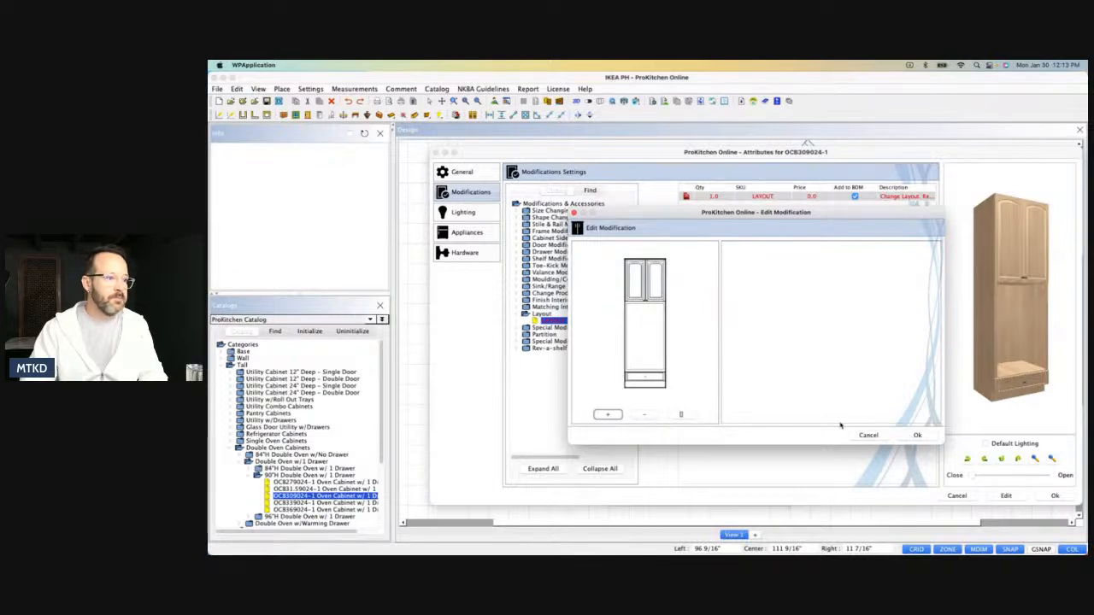
pyautogui.click(915, 435)
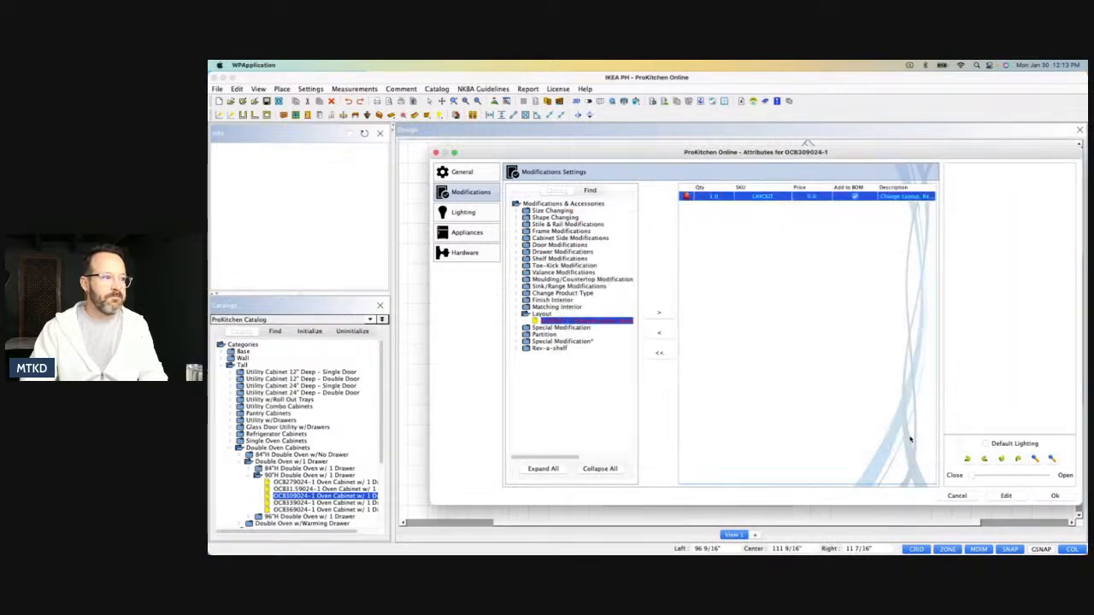
pyautogui.click(519, 315)
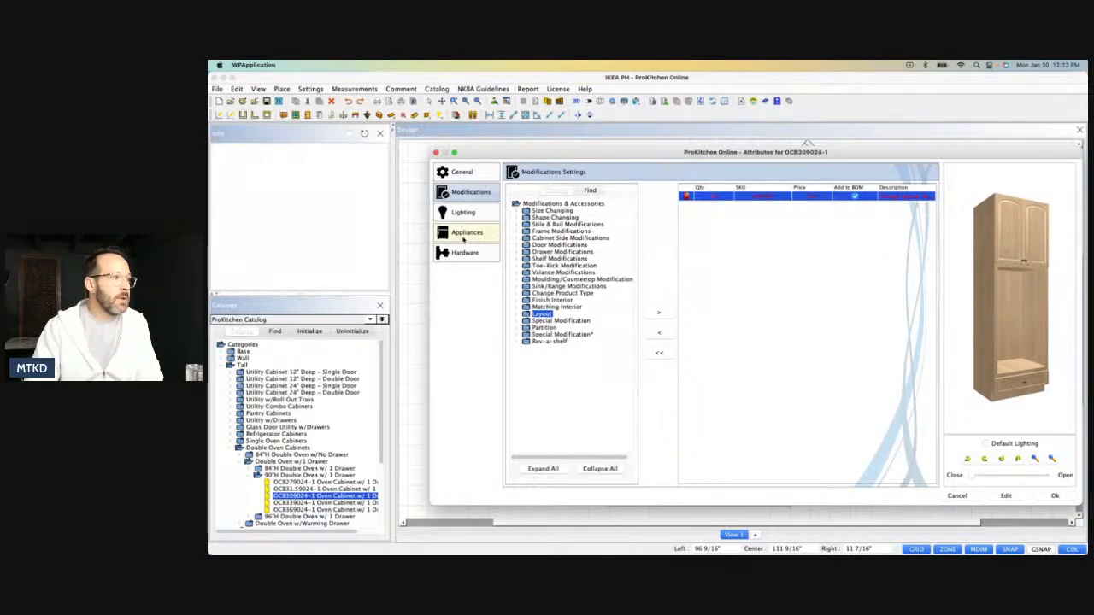
# Add the KOCE500EBS 30" Combo Oven from KitchenAid's Wall Ovens to the oven cabinet's appliance settings.
pyautogui.click(464, 234)
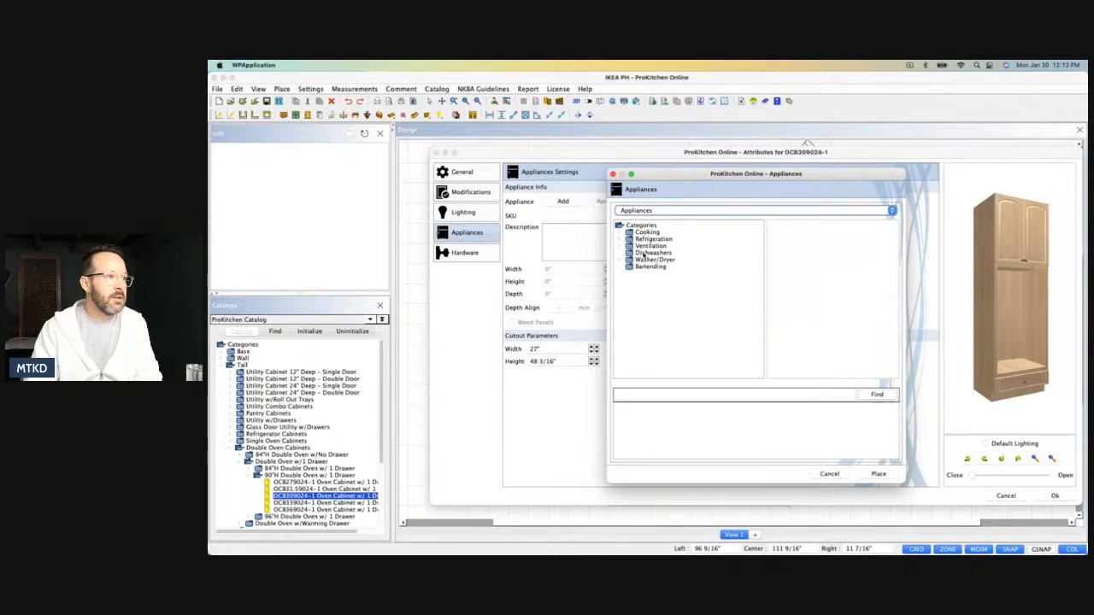
pyautogui.click(623, 233)
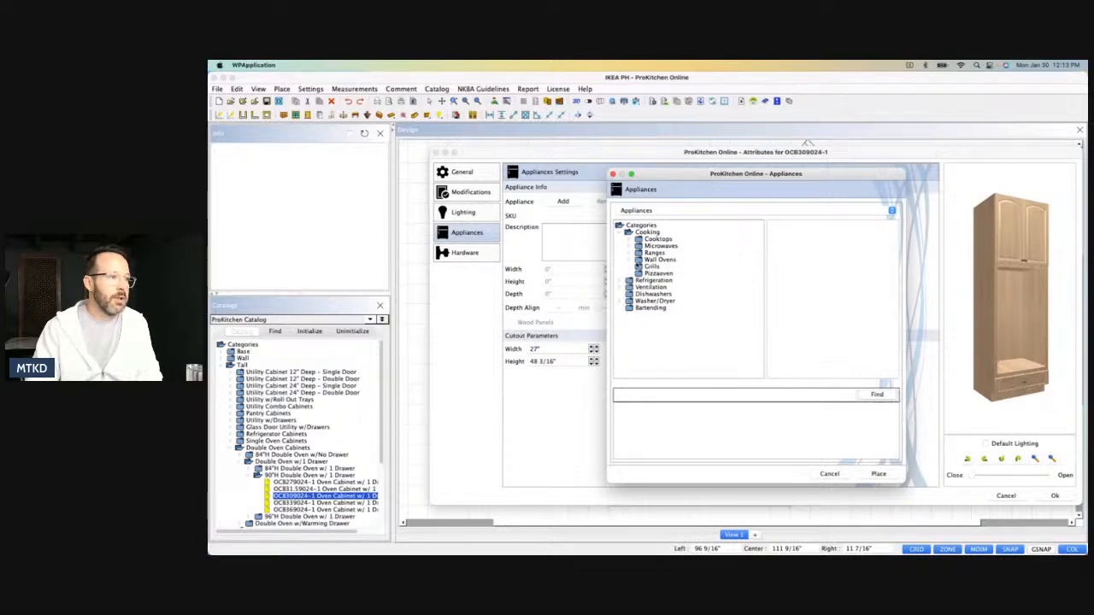
pyautogui.click(634, 261)
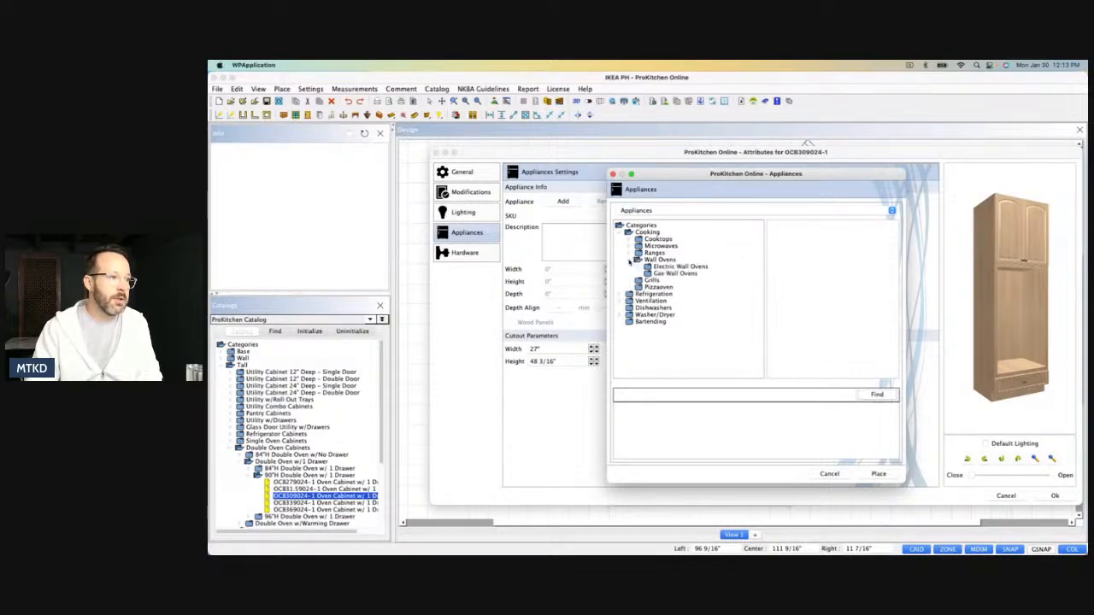
pyautogui.click(680, 210)
pyautogui.scroll(5, 667, 243)
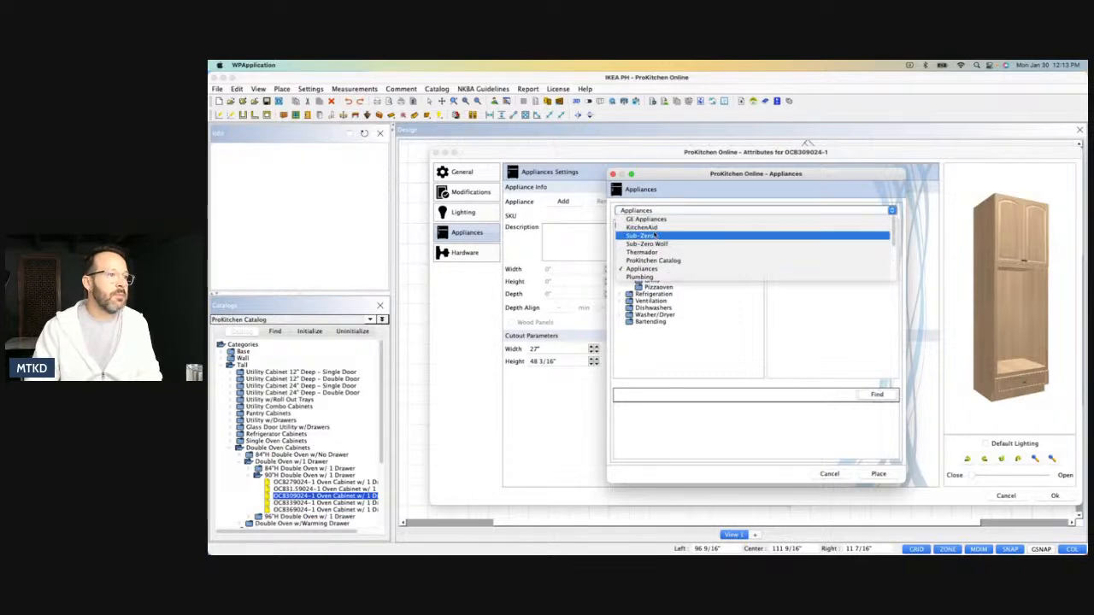
pyautogui.click(654, 231)
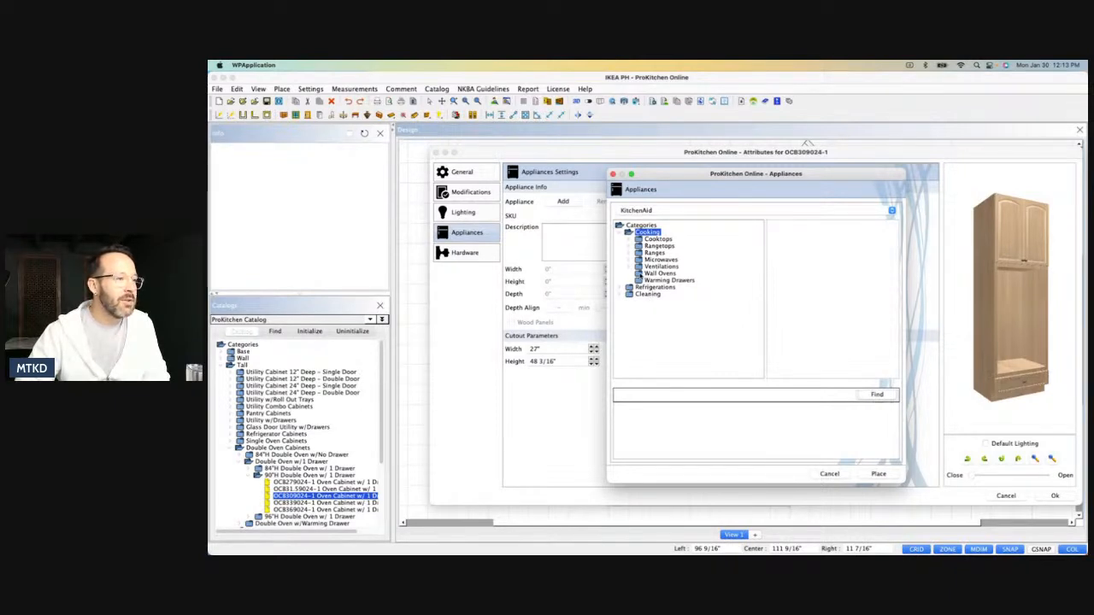
pyautogui.click(660, 274)
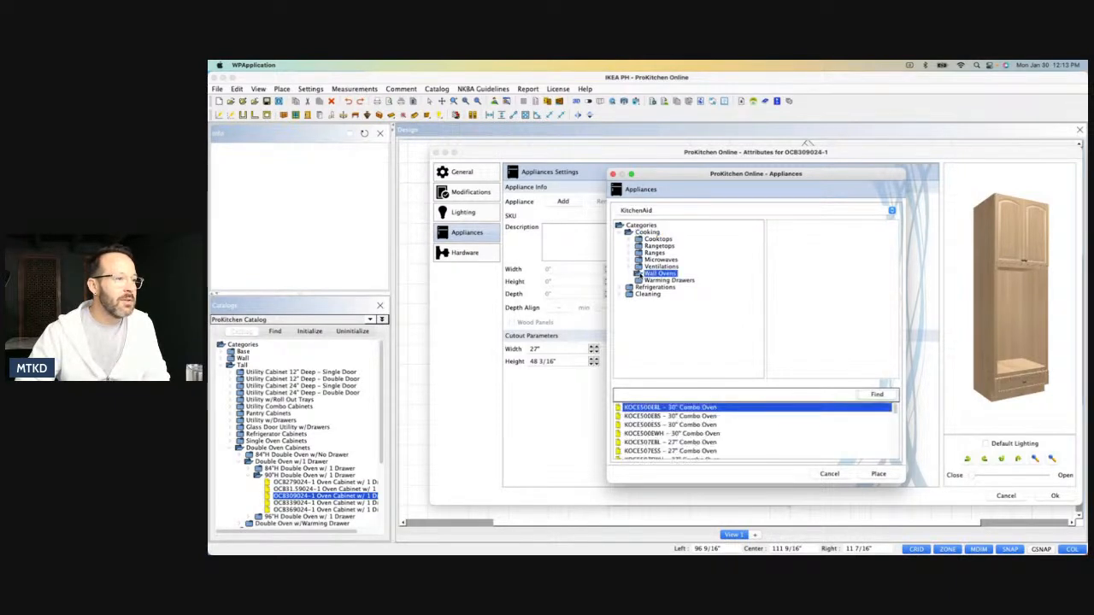
pyautogui.click(690, 417)
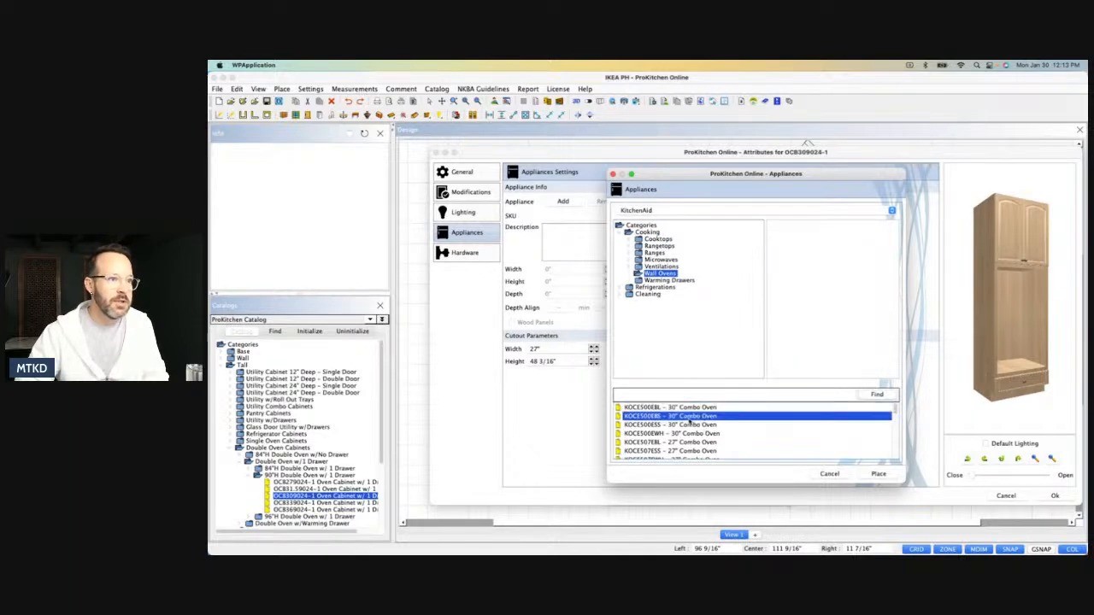
pyautogui.click(879, 474)
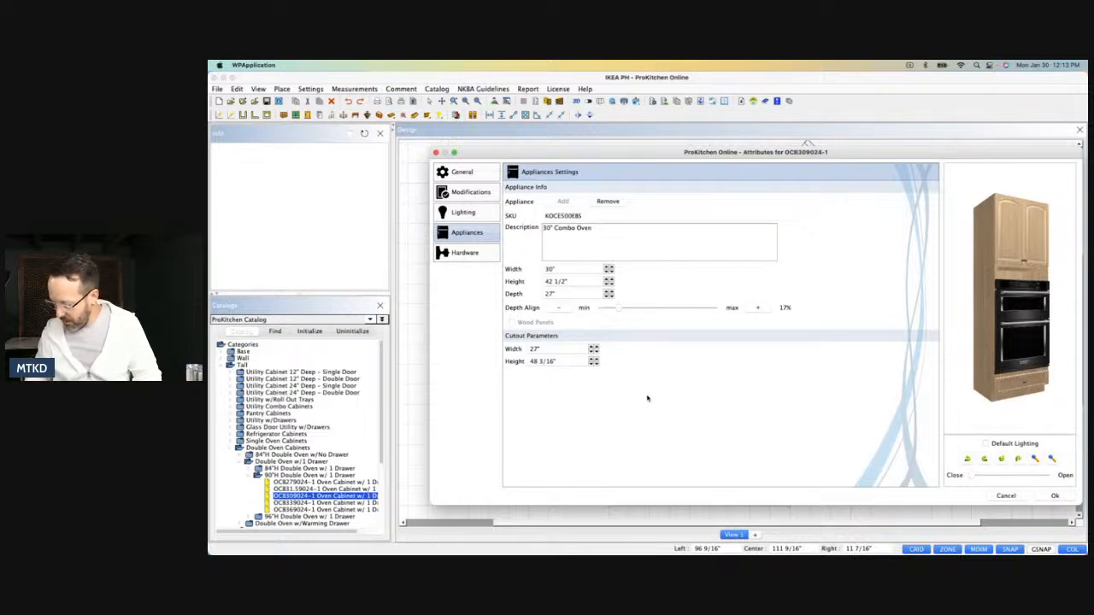
# Set the combo oven's height to 43" and width to 29 3/4", with a cutout height of 47 3/16", and accept the attributes.
pyautogui.moveTo(571, 282); pyautogui.dragTo(542, 283)
pyautogui.write('43')
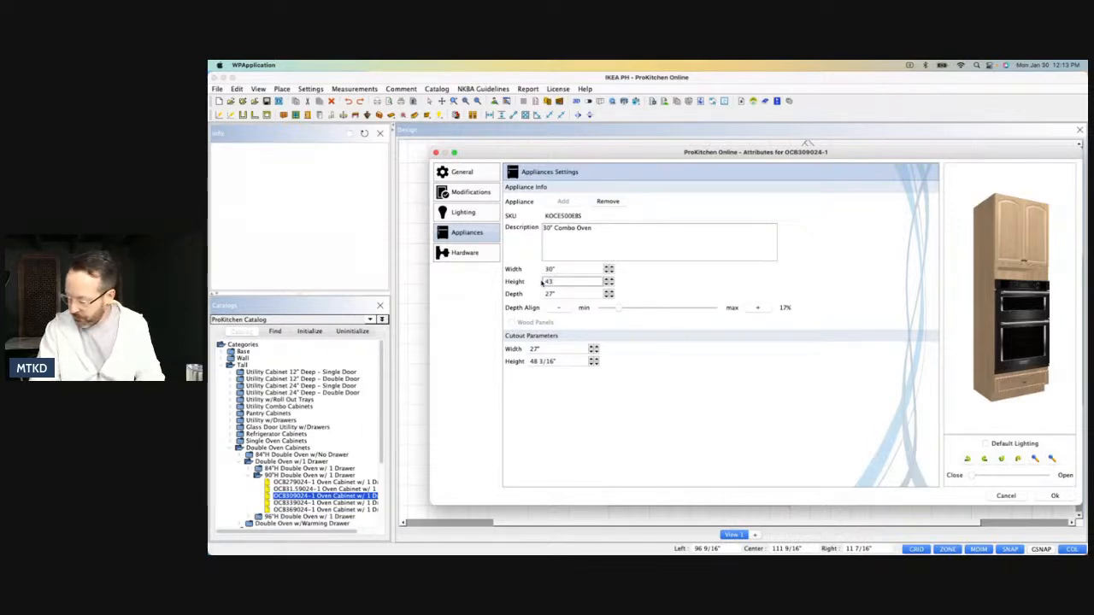
pyautogui.moveTo(563, 270); pyautogui.dragTo(546, 270)
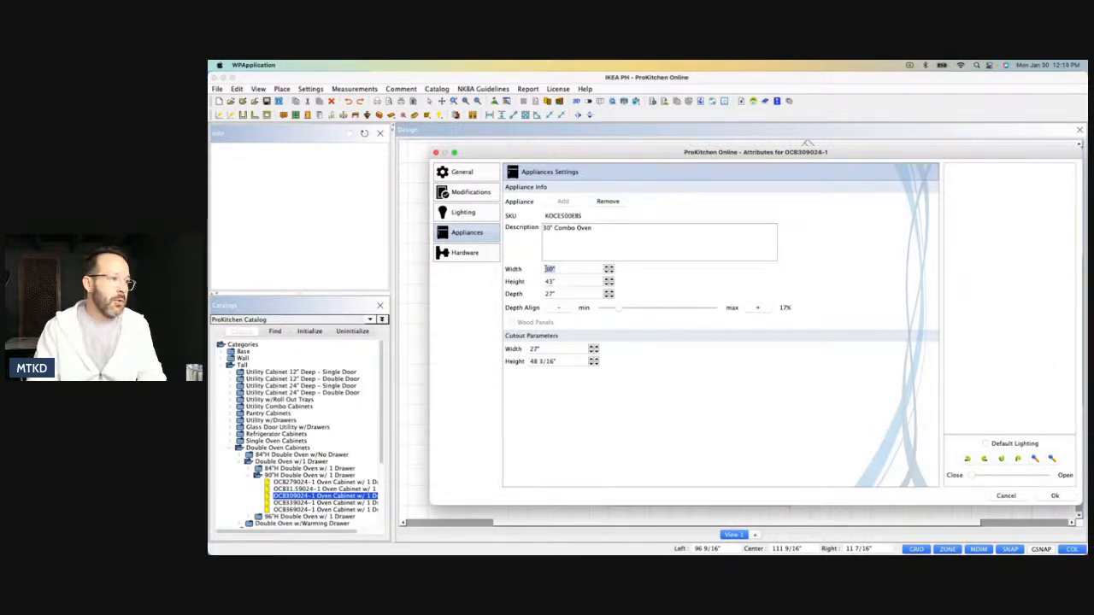
pyautogui.write('3')
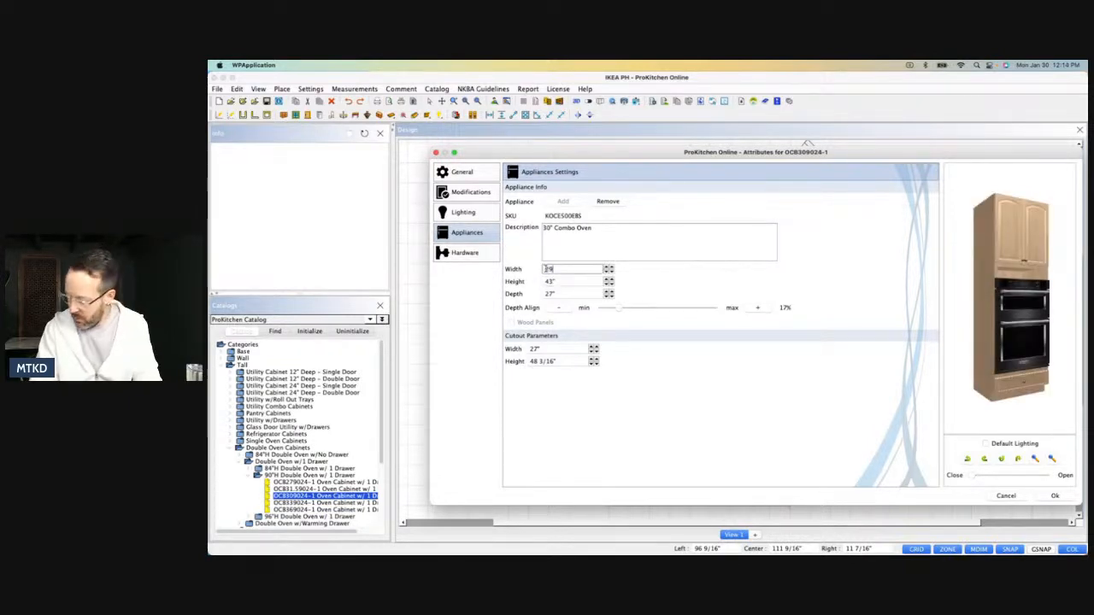
pyautogui.write(' 3/4')
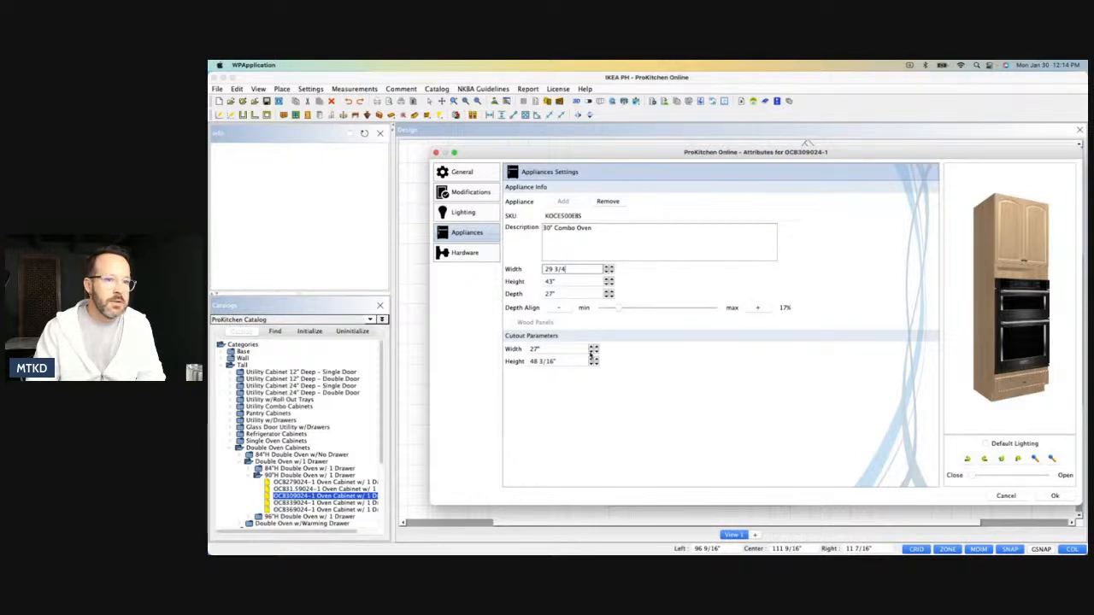
pyautogui.click(592, 361)
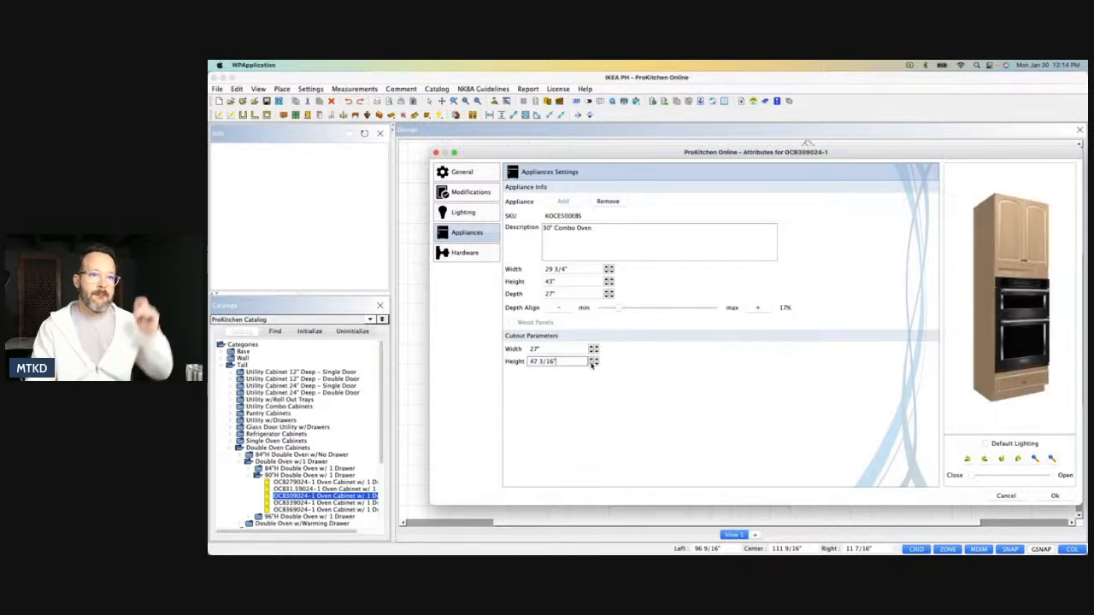
pyautogui.press('Return')
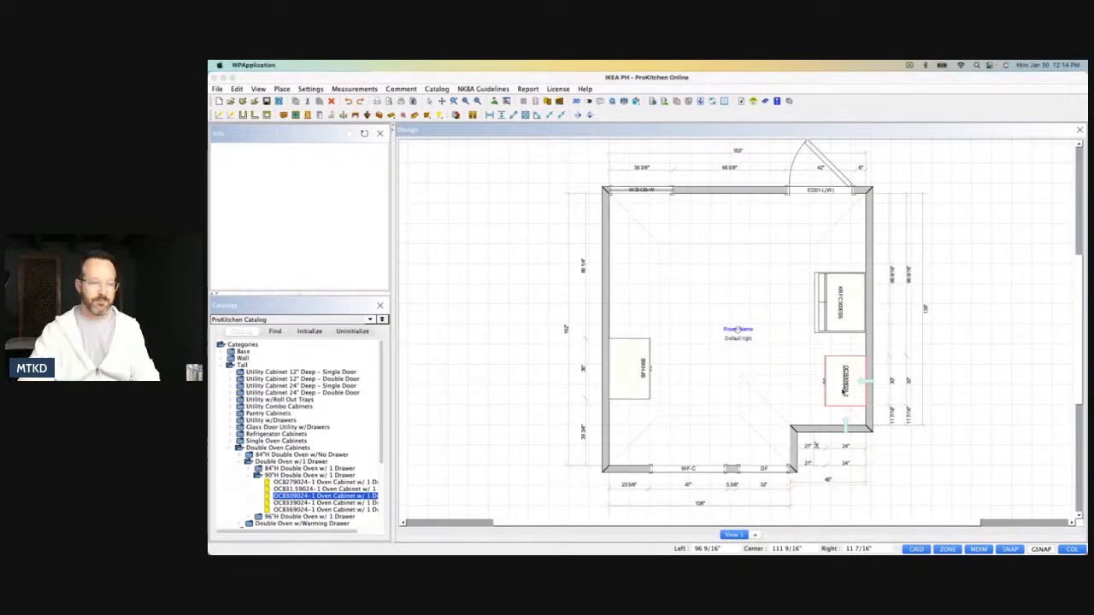
# Set the oven cabinet's upper wall door section height to 40" in its Layout modification and apply the attributes.
pyautogui.doubleClick(846, 385)
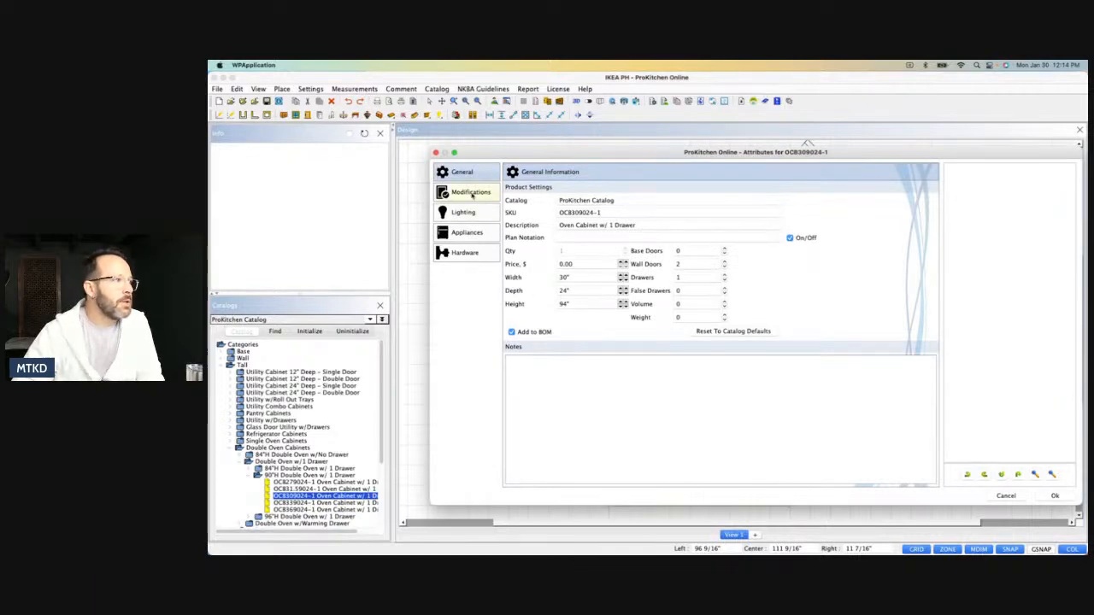
pyautogui.click(471, 193)
pyautogui.doubleClick(759, 197)
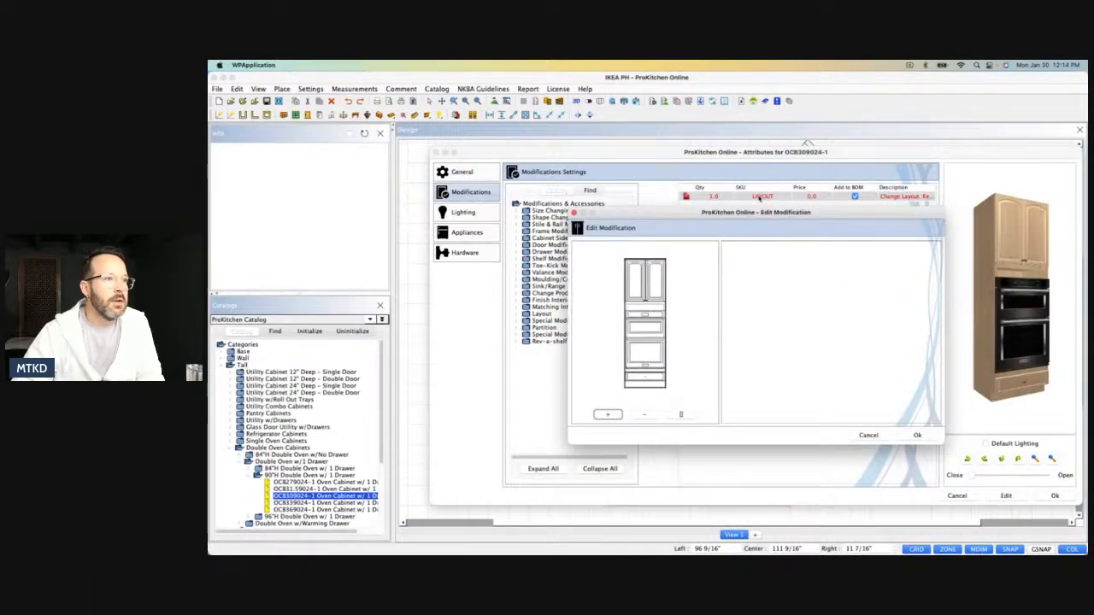
pyautogui.click(656, 279)
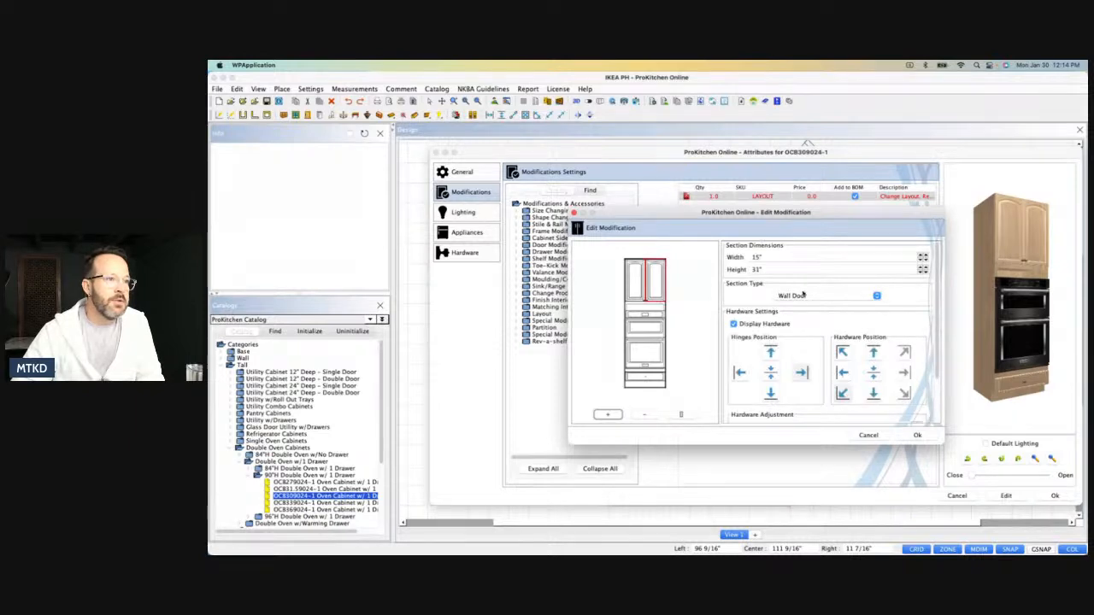
pyautogui.moveTo(764, 270); pyautogui.dragTo(749, 270)
pyautogui.write('40')
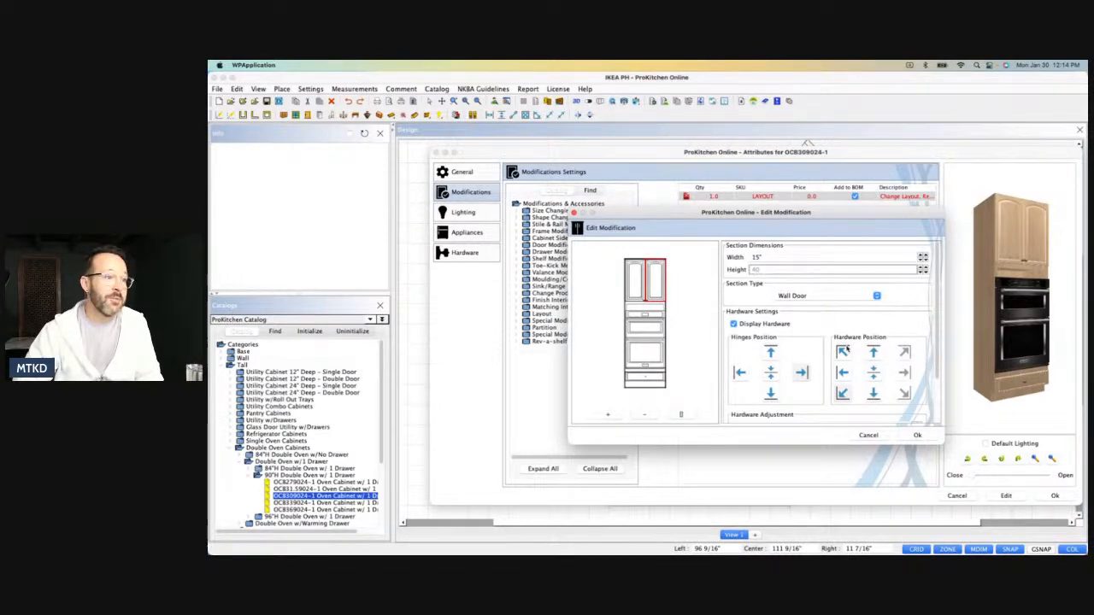
pyautogui.click(917, 435)
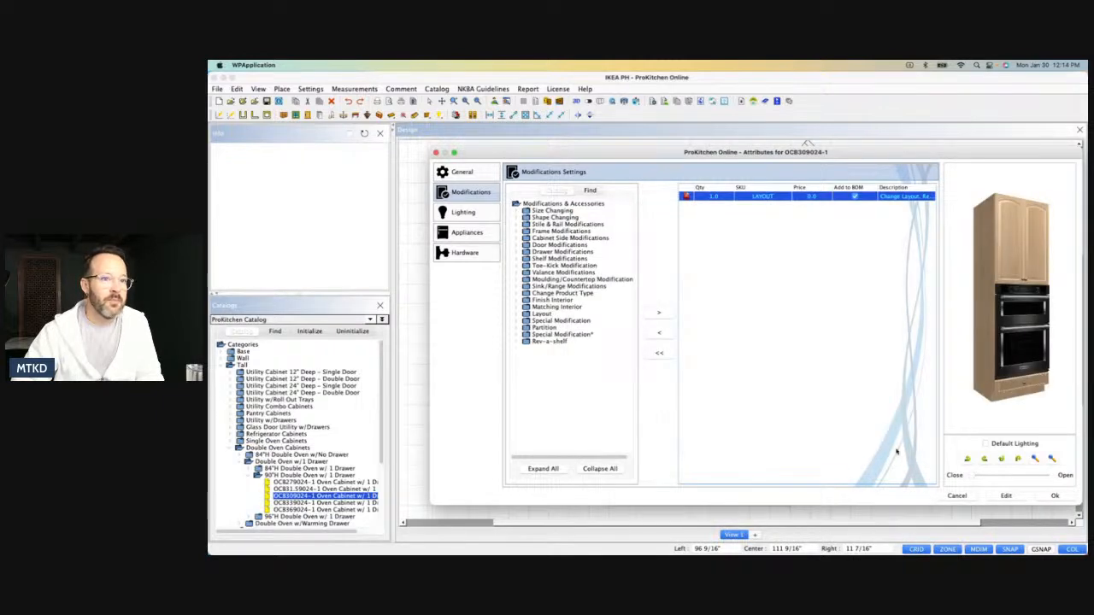
pyautogui.click(1054, 496)
pyautogui.click(722, 295)
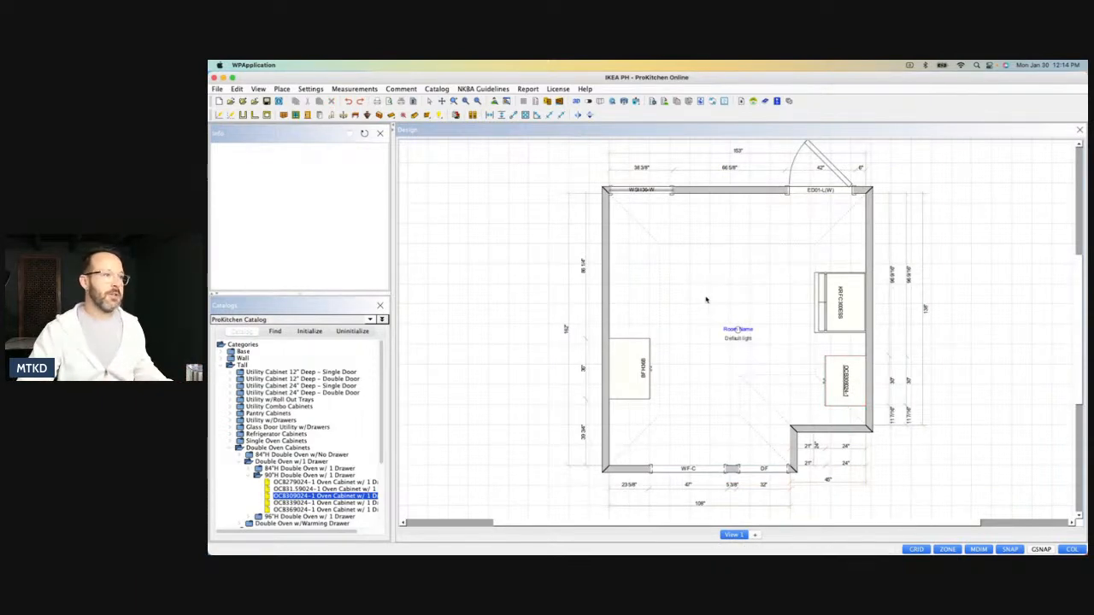
# Move the 36" base cabinet up the 162" wall to about 69 7/8" from its upper corner, and save the design as IKEA PH.
pyautogui.moveTo(641, 380); pyautogui.dragTo(641, 352)
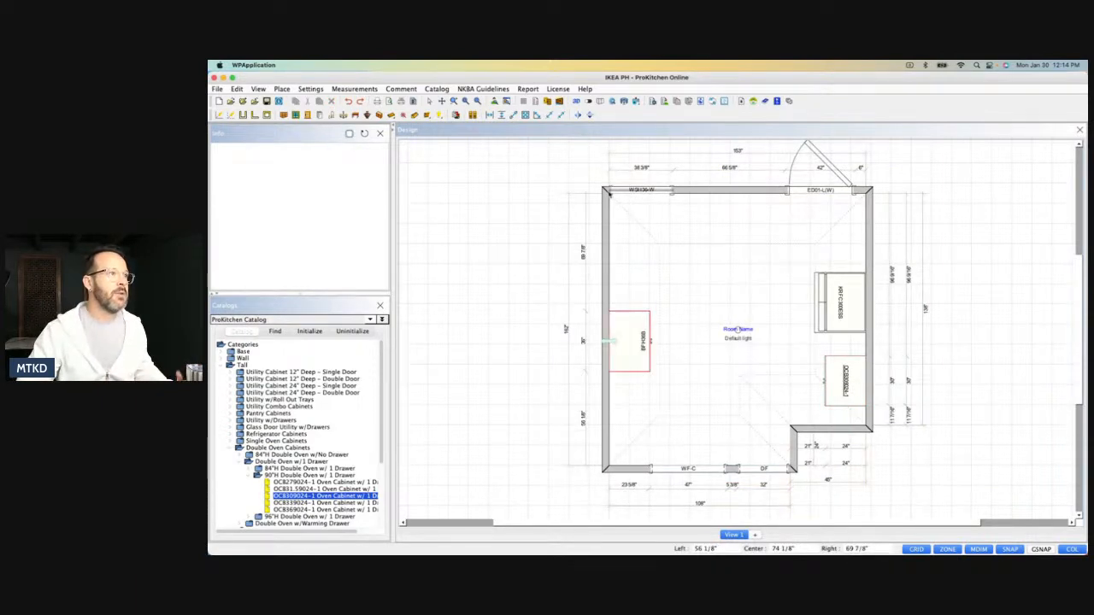
pyautogui.click(267, 101)
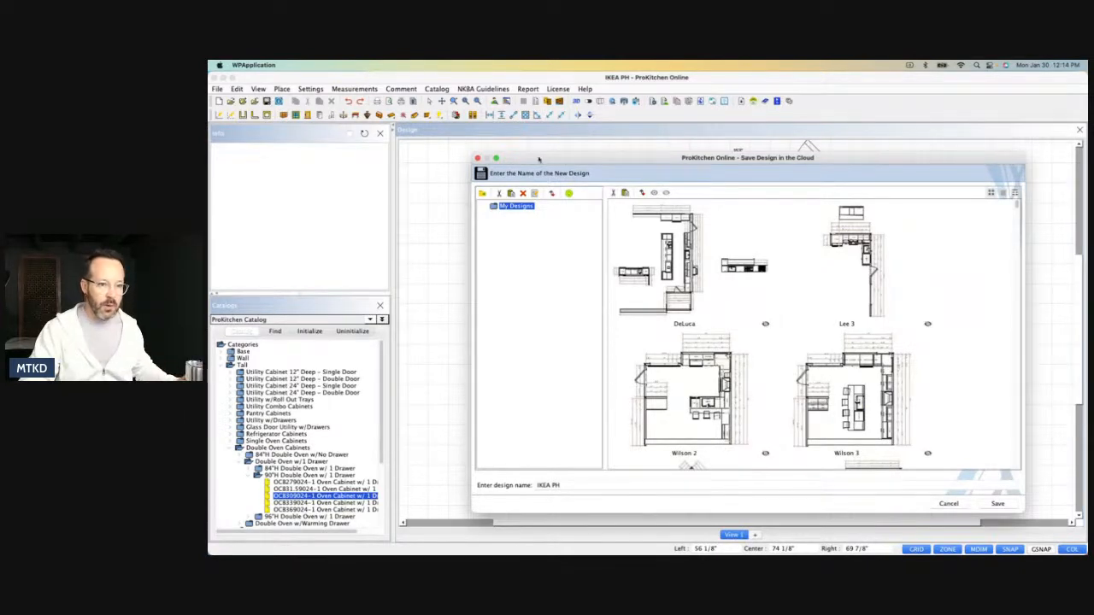
pyautogui.click(998, 505)
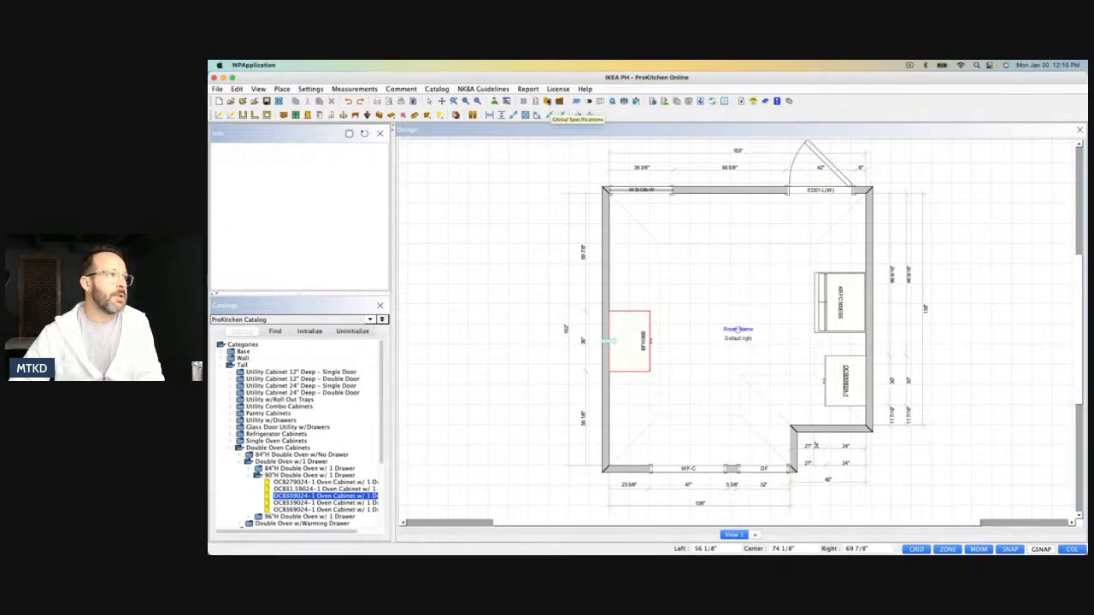
# In the ProKitchen Catalog's global specifications, set the construction to Frameless and the door overlay to Full Overlay.
pyautogui.click(548, 101)
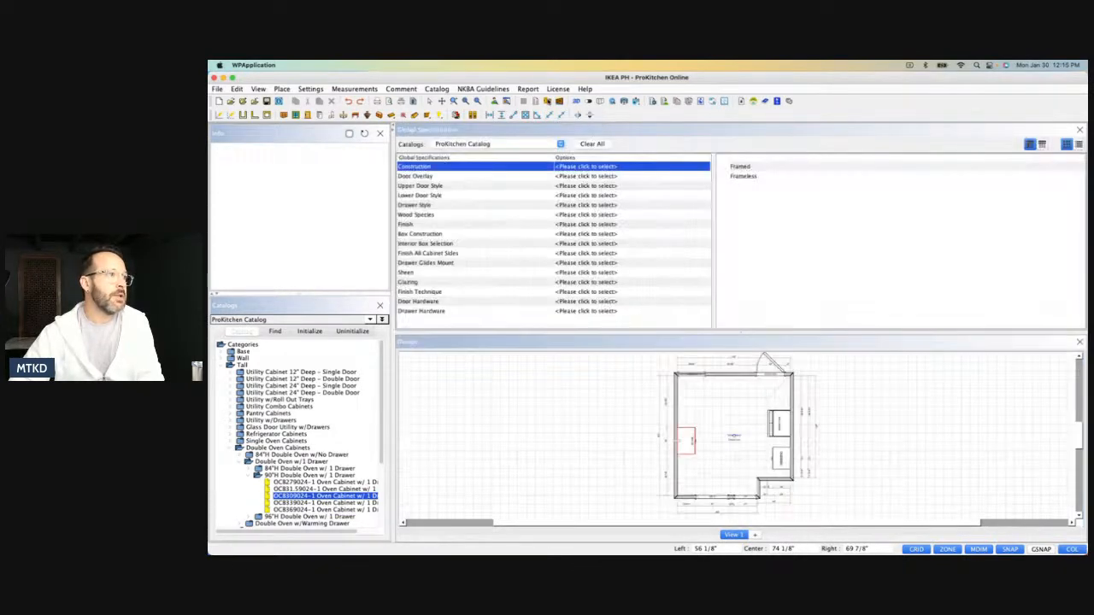
pyautogui.doubleClick(746, 177)
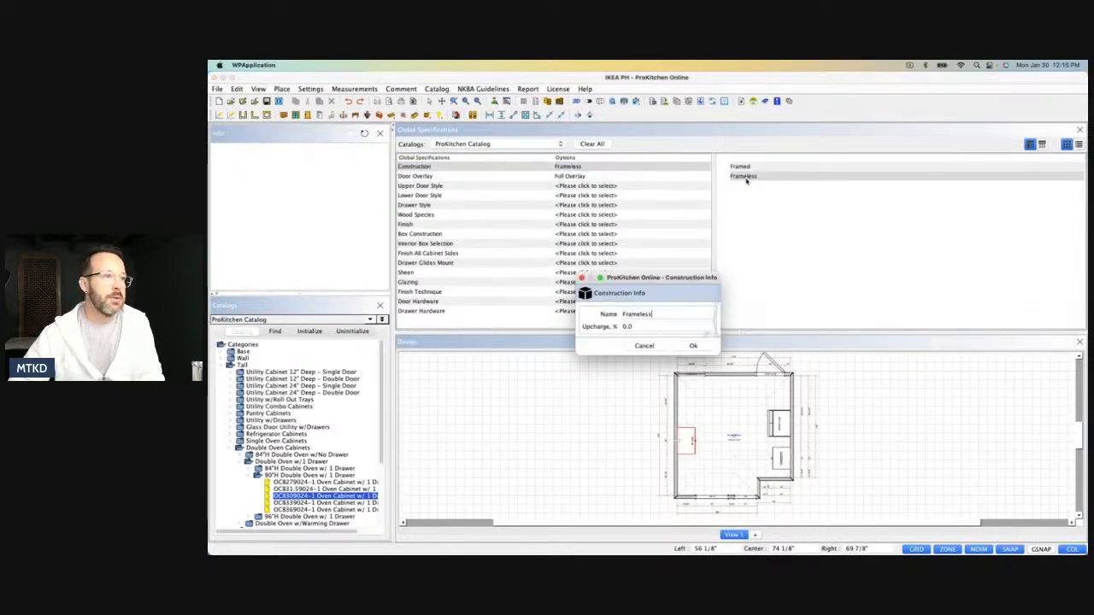
pyautogui.click(684, 345)
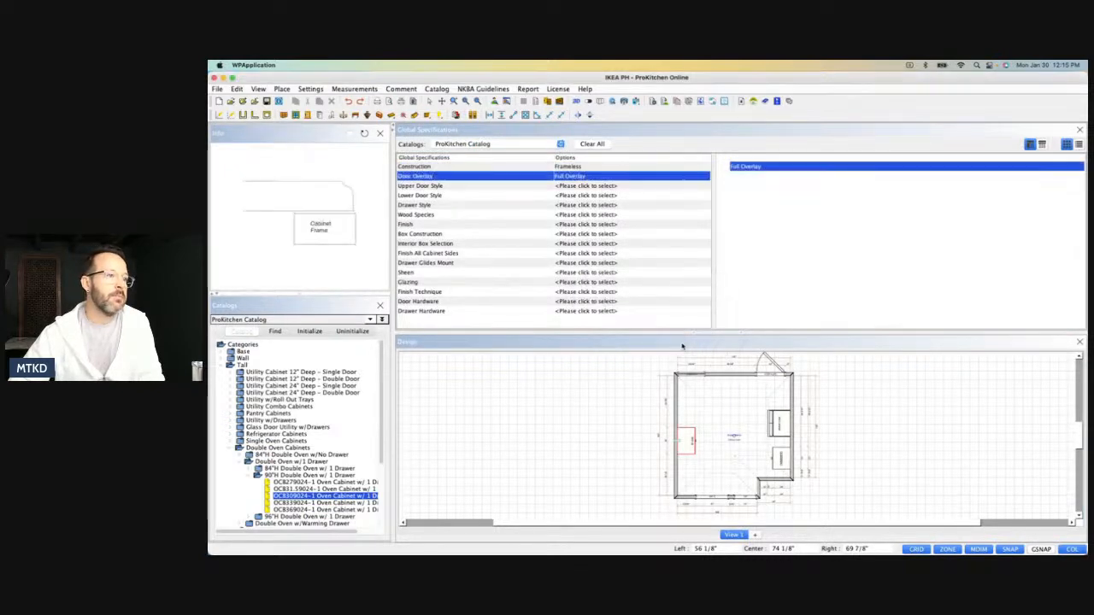
pyautogui.doubleClick(749, 169)
pyautogui.click(693, 345)
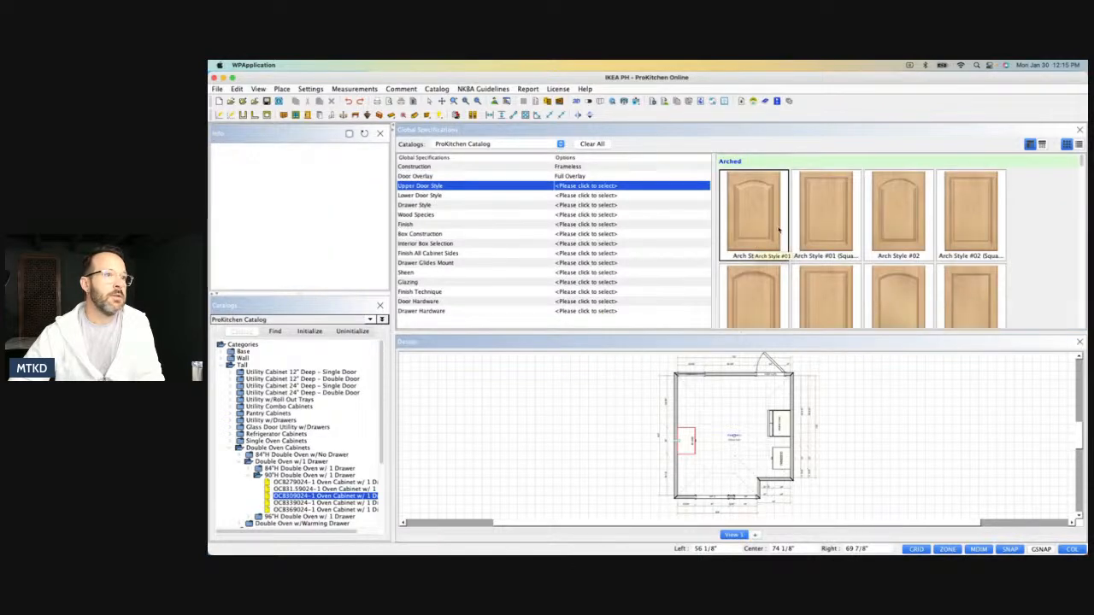
# Set the upper door style, lower door style and drawer style to Shaker in the global specifications.
pyautogui.moveTo(1083, 164); pyautogui.dragTo(1082, 303)
pyautogui.click(820, 224)
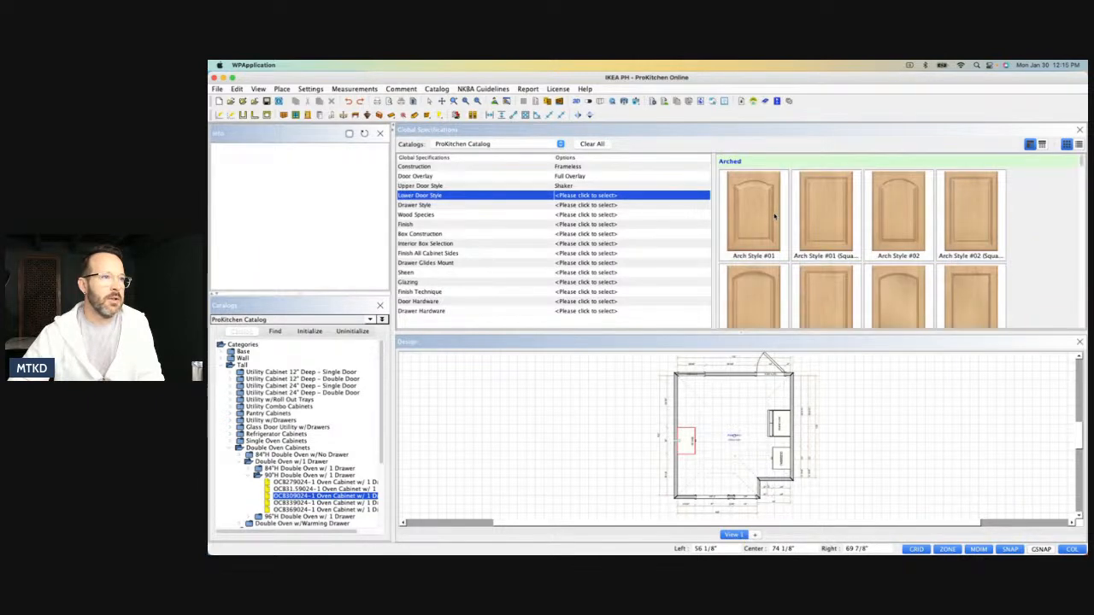
pyautogui.moveTo(1082, 164); pyautogui.dragTo(1082, 294)
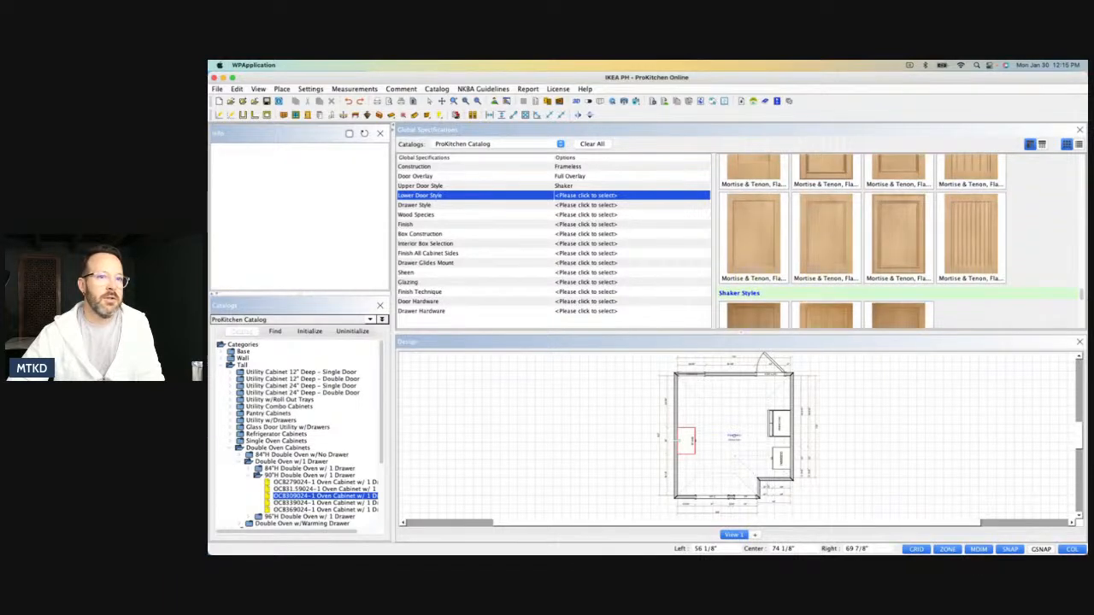
pyautogui.click(796, 321)
pyautogui.moveTo(1083, 167); pyautogui.dragTo(1083, 261)
pyautogui.click(758, 216)
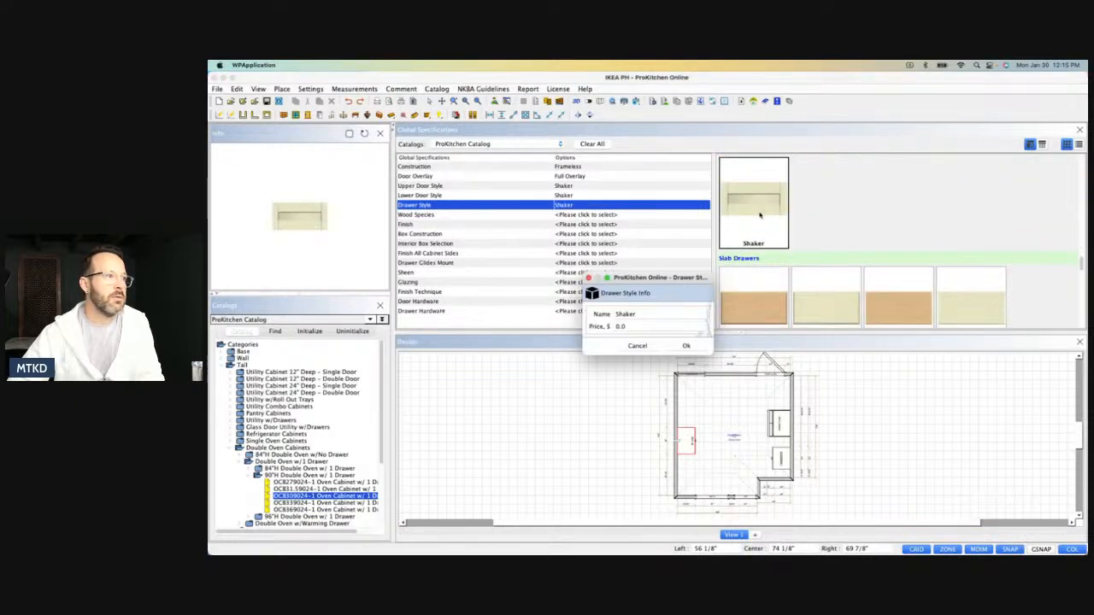
pyautogui.click(682, 346)
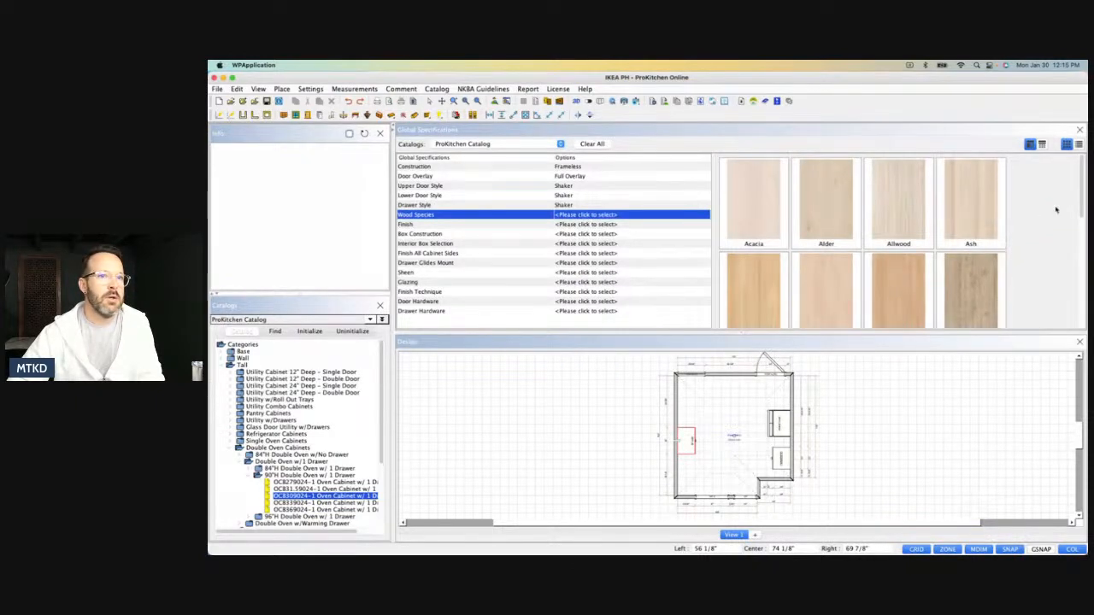
# Choose Thermofoil as the wood species and THR2 as the finish for all cabinets.
pyautogui.scroll(-10, 1034, 219)
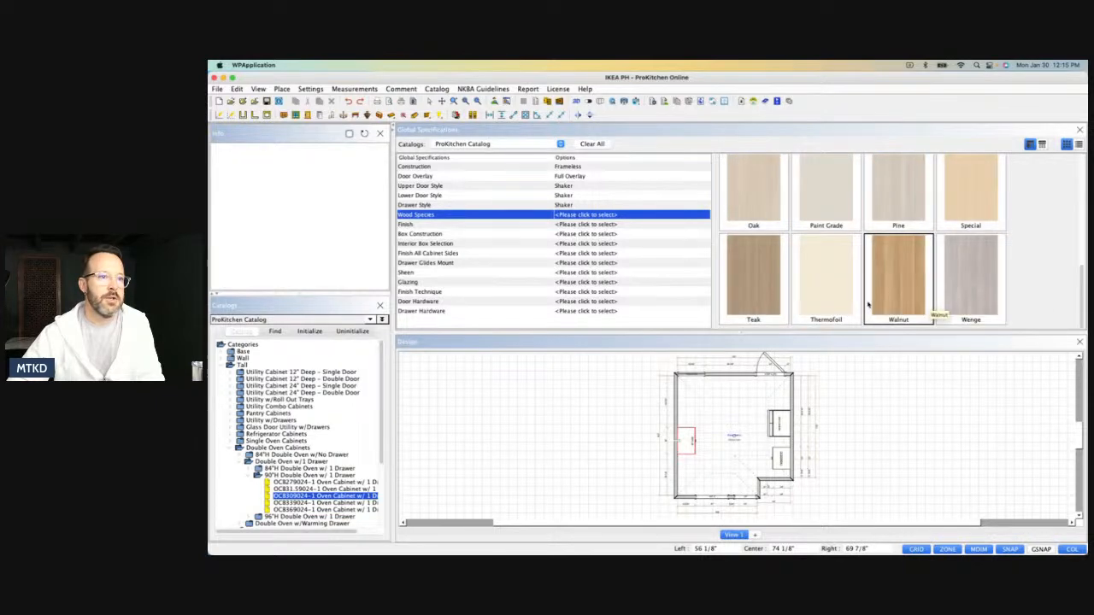
pyautogui.click(829, 289)
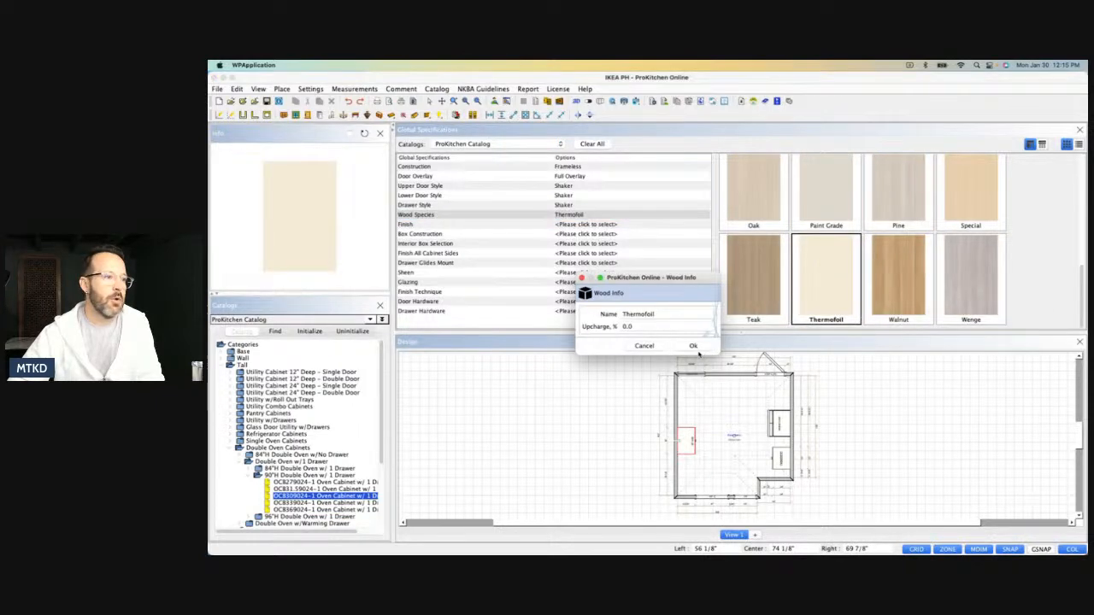
pyautogui.click(694, 346)
pyautogui.click(836, 209)
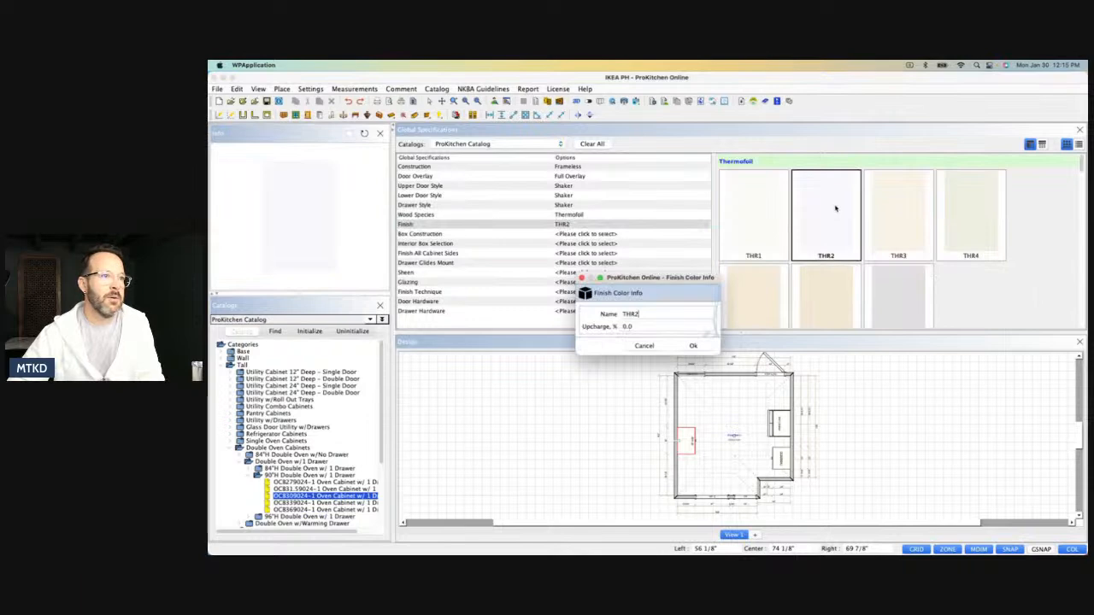
pyautogui.click(693, 346)
# Set the box construction to Particle Board and the interior box selection to White Interior.
pyautogui.click(749, 176)
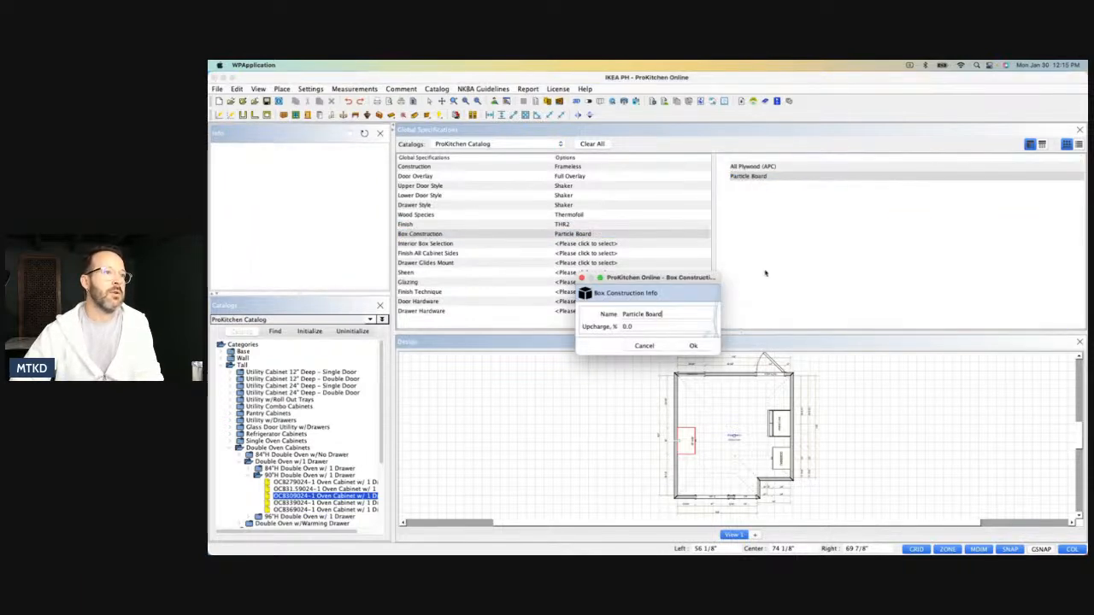
pyautogui.click(695, 346)
pyautogui.click(821, 199)
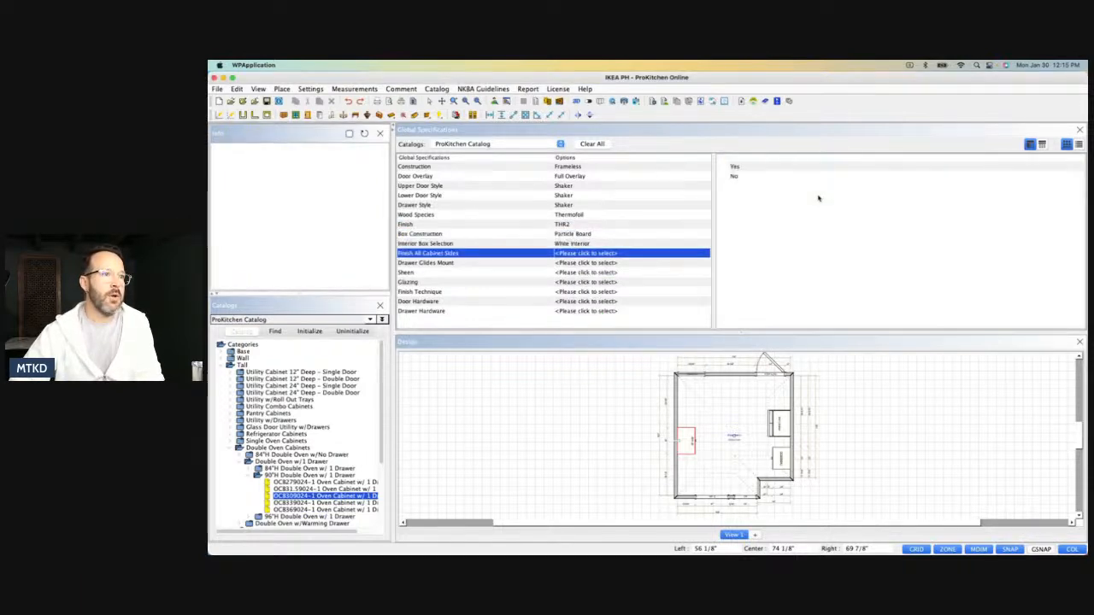
# Set Finish All Cabinet Sides to Yes, the drawer glides mount to Undermount and the sheen to Semi-Gloss.
pyautogui.click(746, 168)
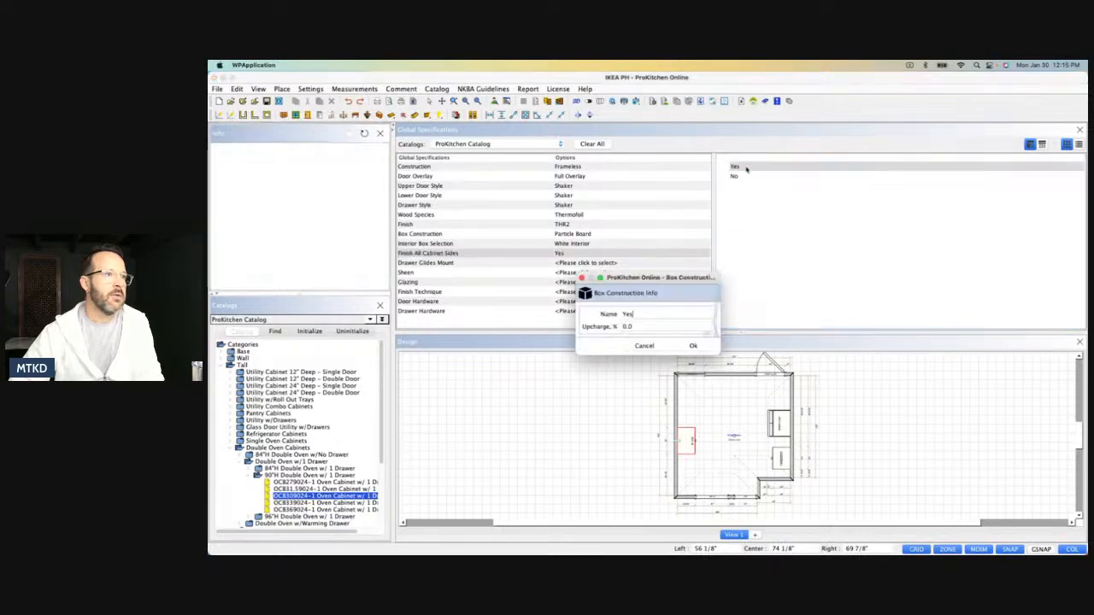
pyautogui.click(692, 346)
pyautogui.click(774, 238)
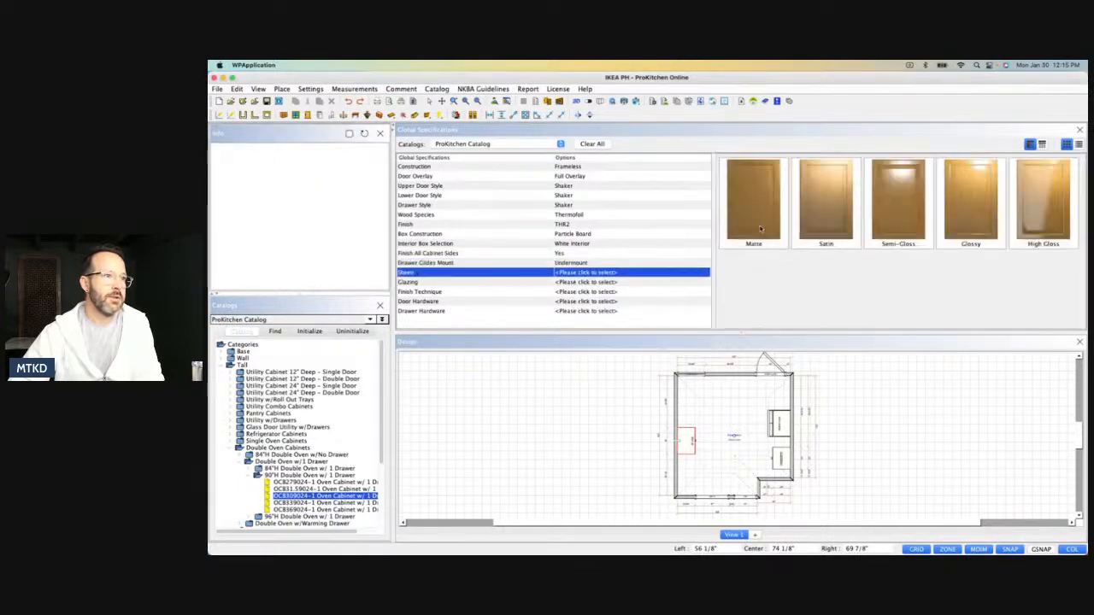
pyautogui.click(896, 217)
# Choose Bar Pull 02 for the door and drawer hardware, skipping glazing and finish technique, and close the global specifications.
pyautogui.click(604, 301)
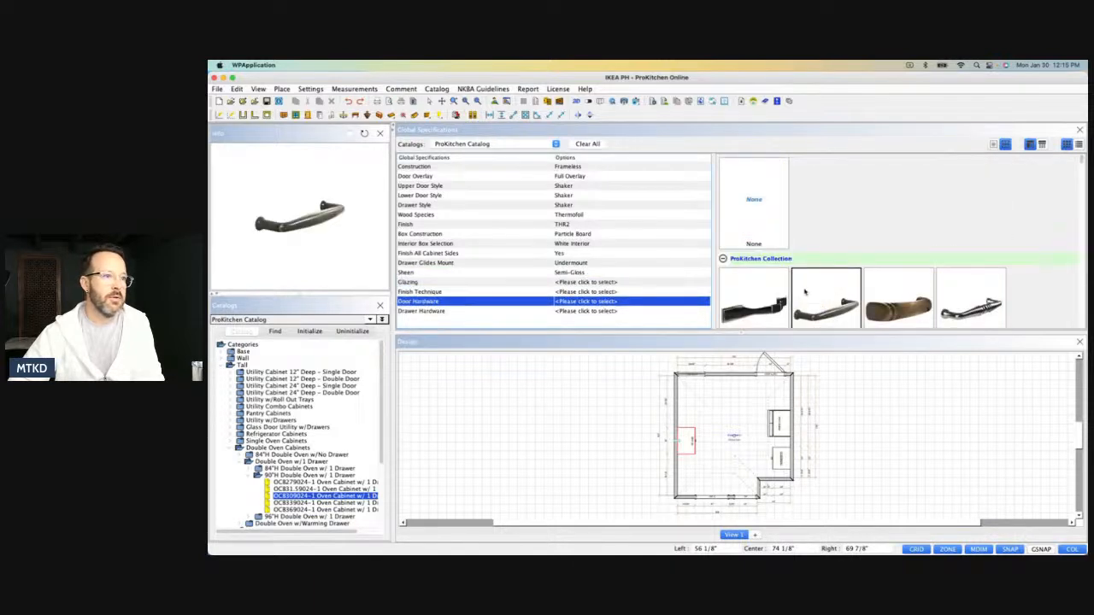
pyautogui.click(824, 290)
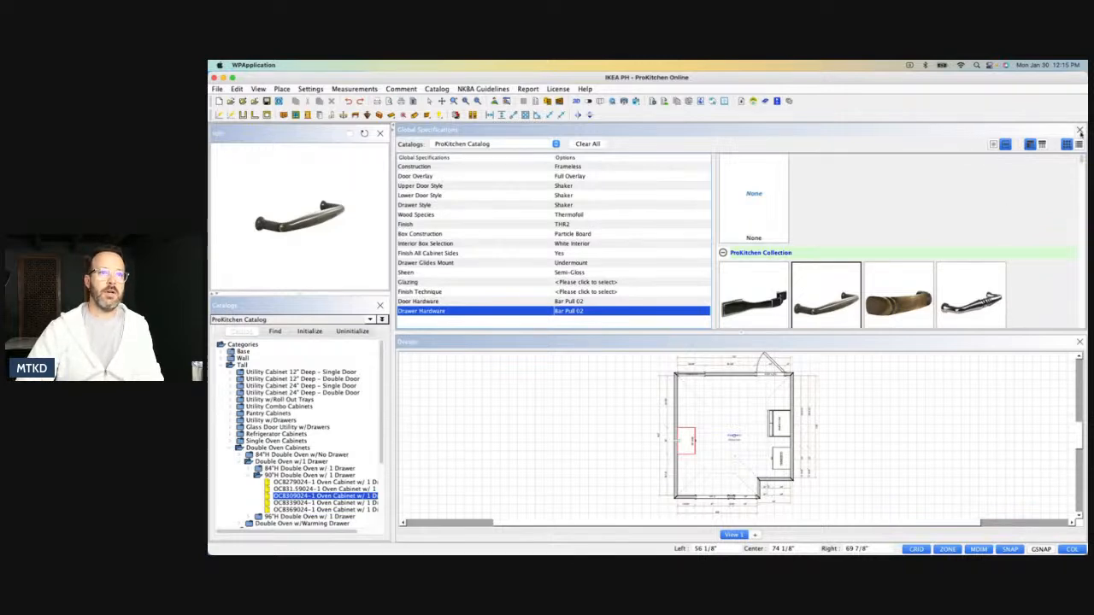
pyautogui.click(1080, 132)
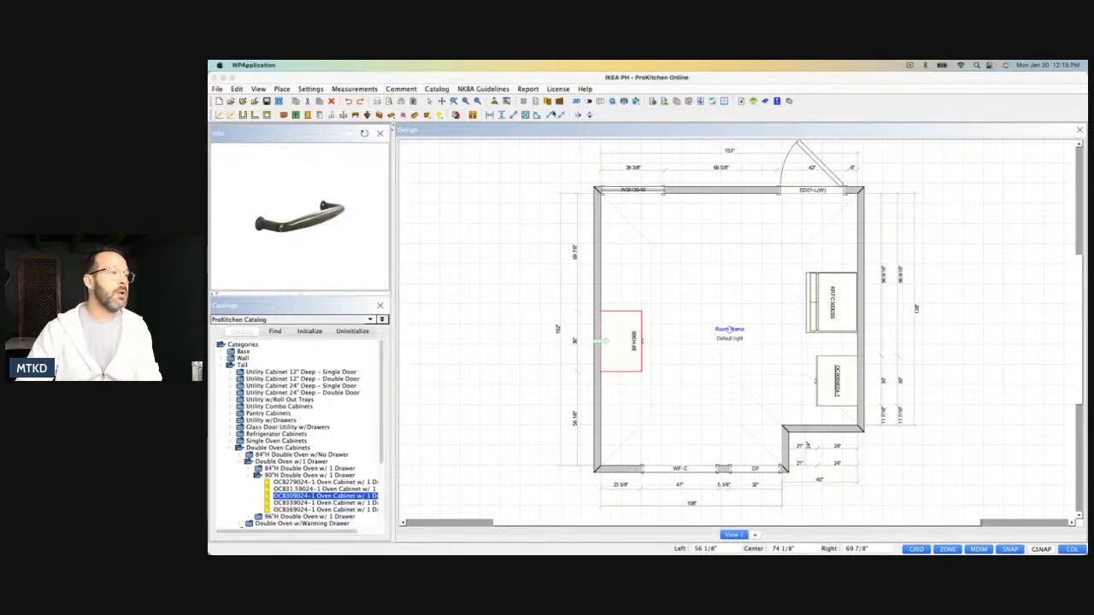
# Add the UKS1-11 single-basin undermount kitchen sink, 32" wide and 19" deep, to the 36" base cabinet's attributes.
pyautogui.click(559, 102)
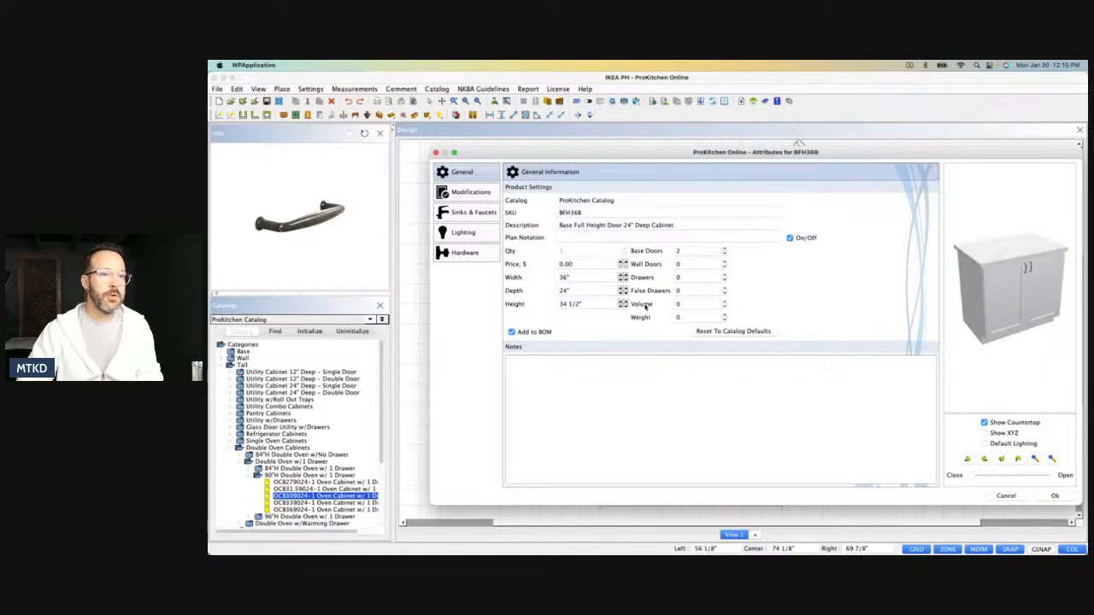
pyautogui.click(469, 214)
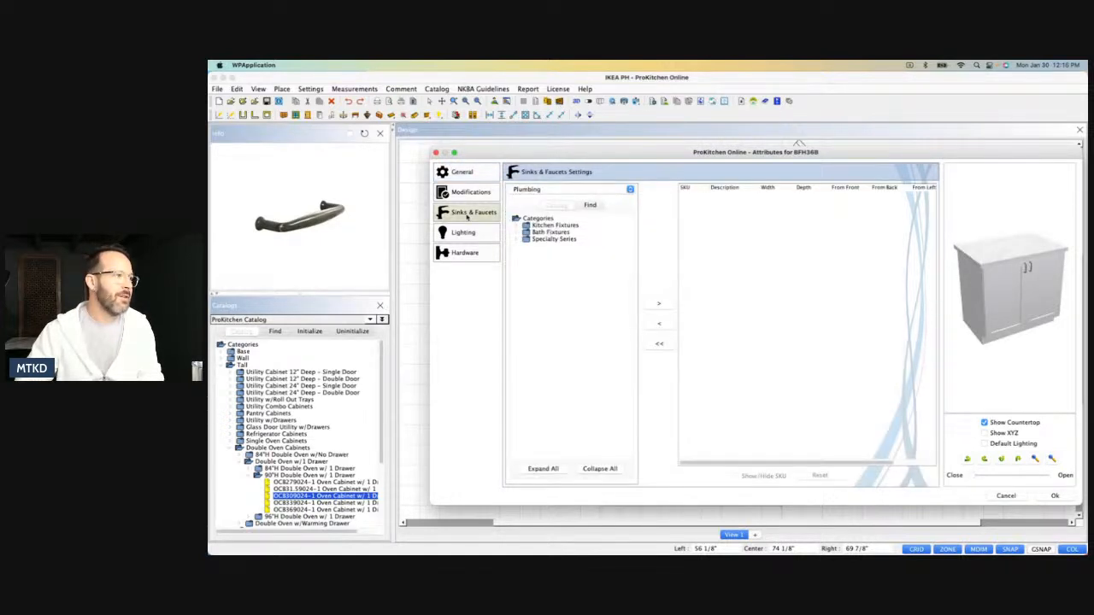
pyautogui.click(517, 226)
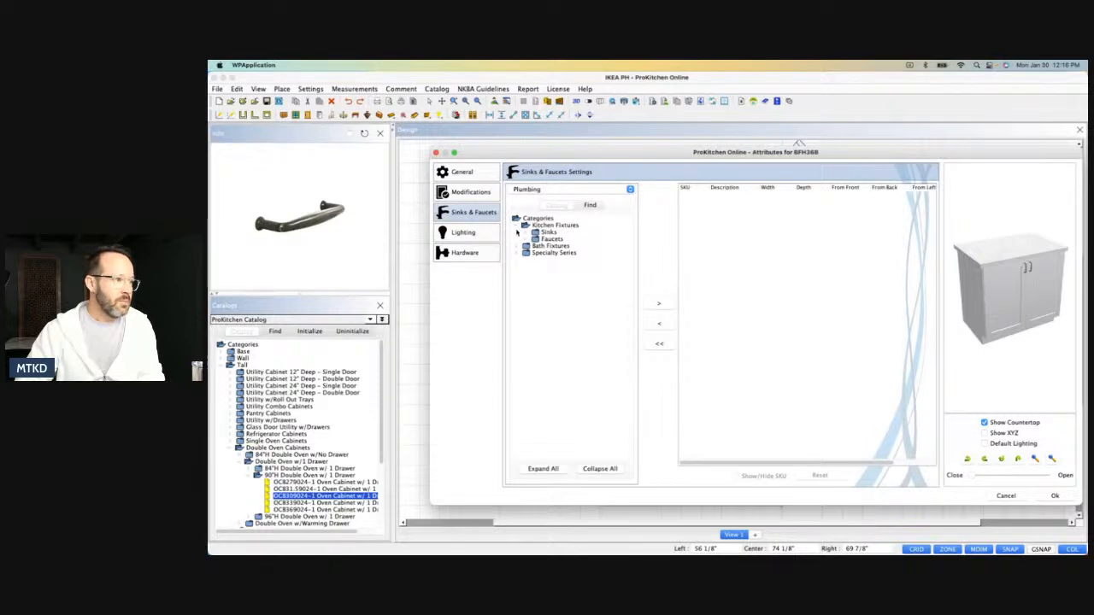
pyautogui.click(527, 233)
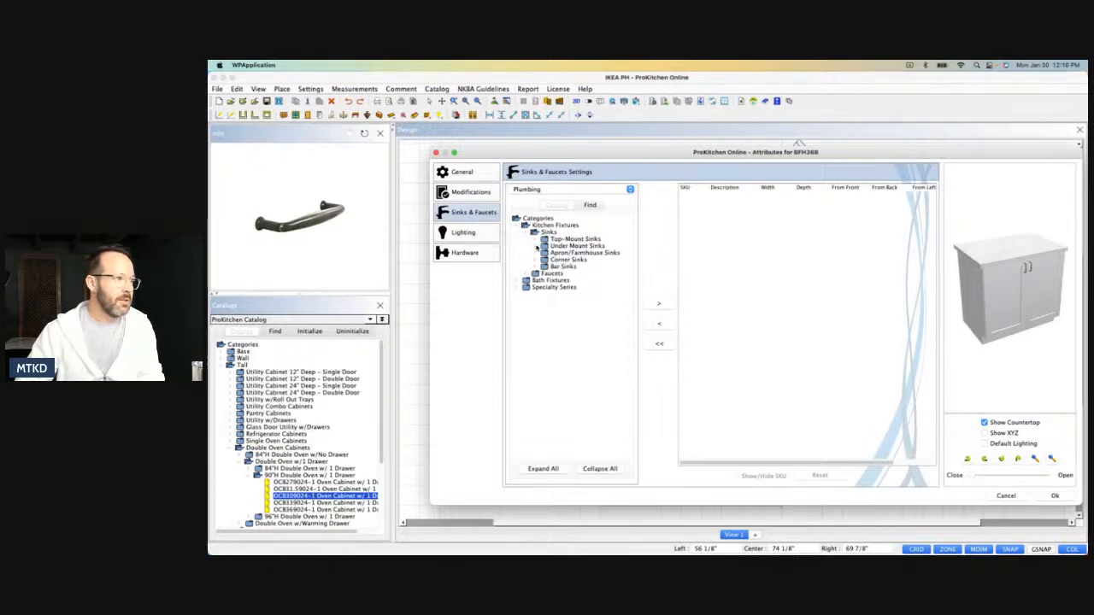
pyautogui.click(540, 246)
pyautogui.click(547, 254)
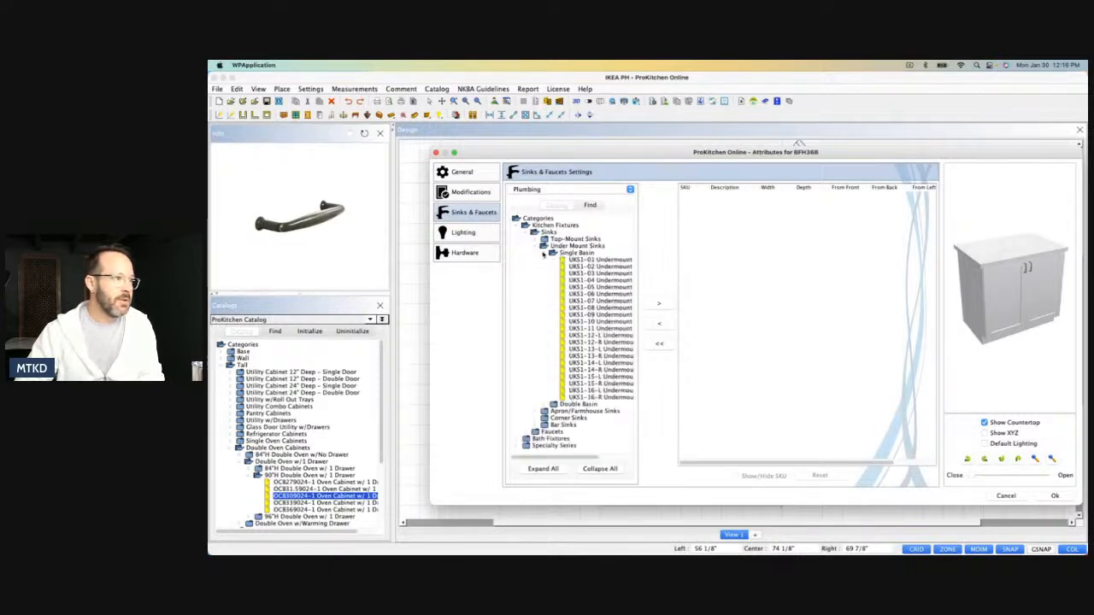
pyautogui.doubleClick(630, 331)
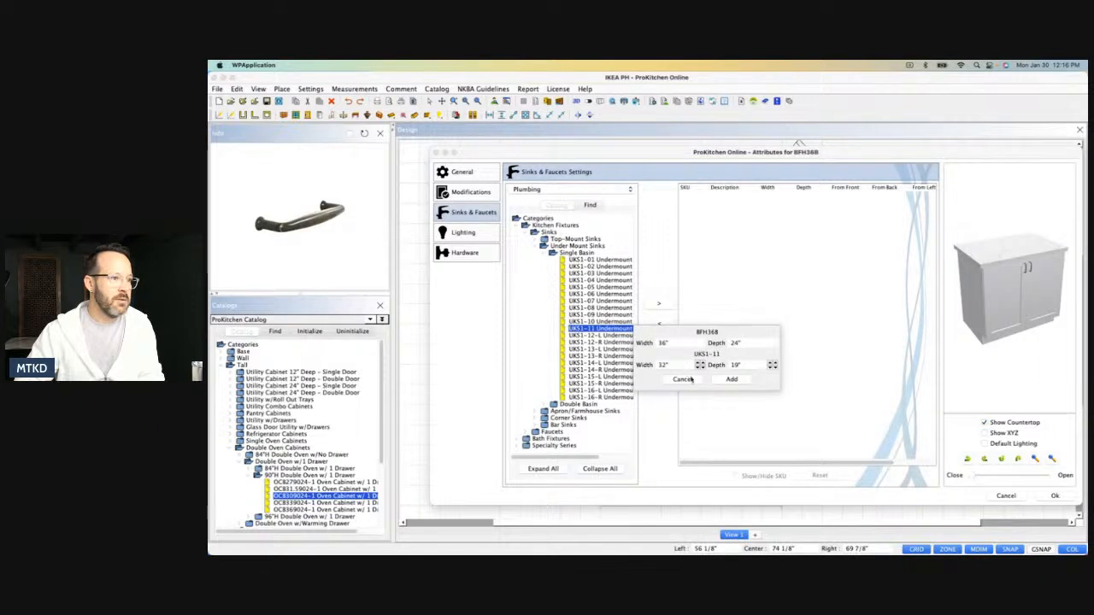
pyautogui.click(728, 381)
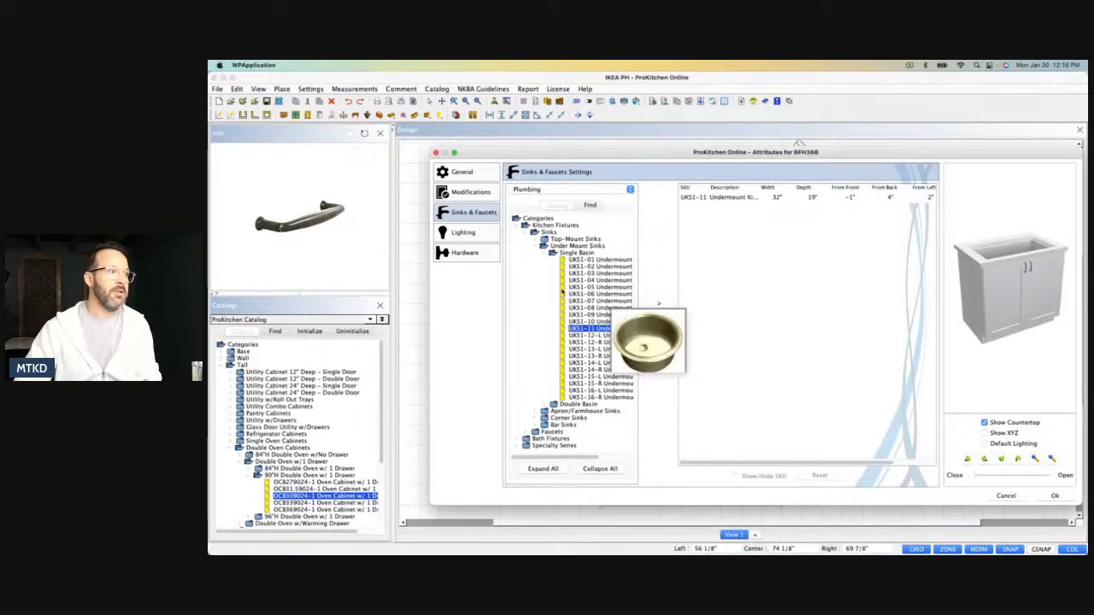
# Add the PDF-05 pull-down kitchen faucet in Matte Black to the sink cabinet and accept the attributes.
pyautogui.click(534, 246)
pyautogui.click(526, 233)
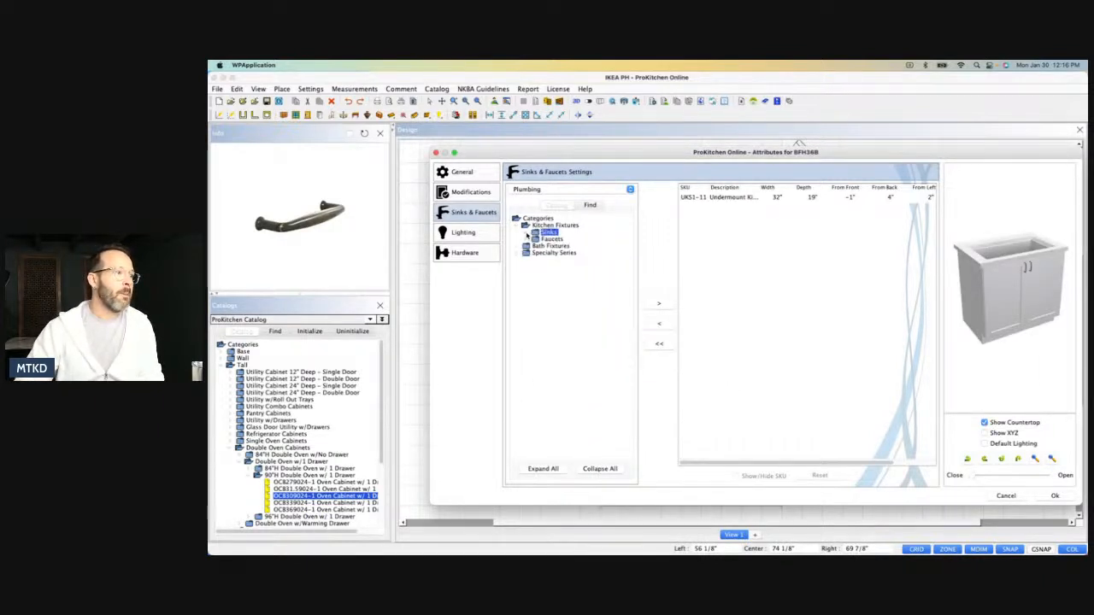
pyautogui.click(526, 240)
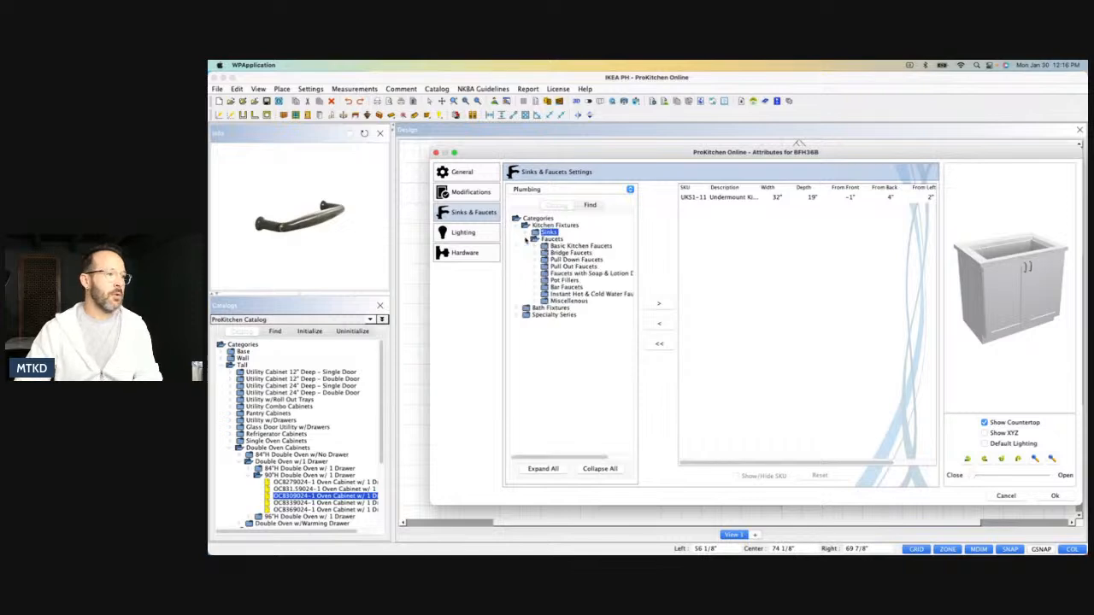
pyautogui.click(536, 259)
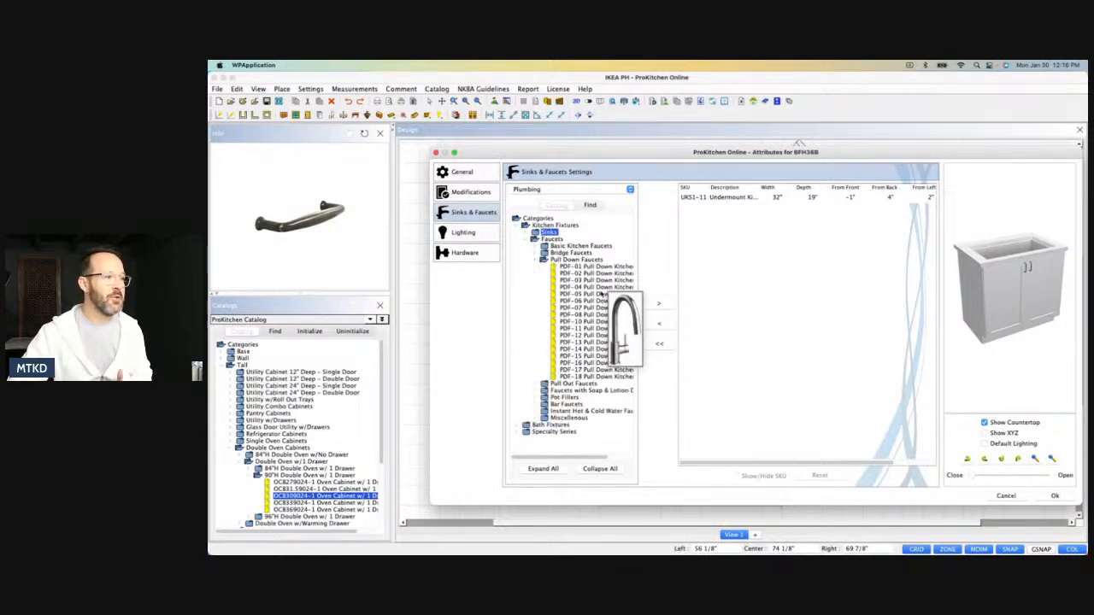
pyautogui.doubleClick(596, 294)
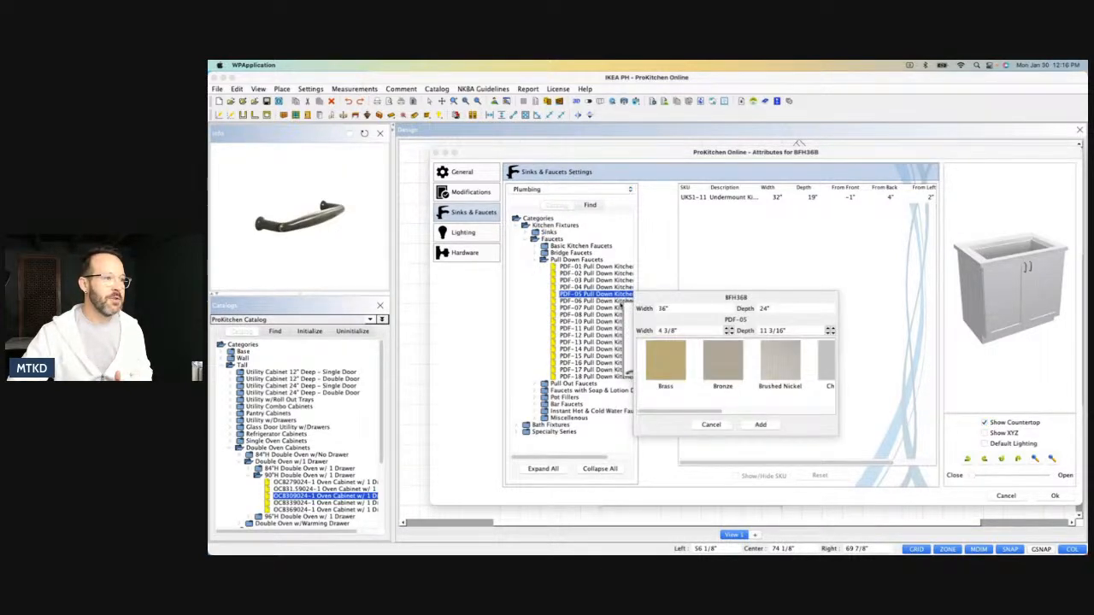
pyautogui.hscroll(3, 799, 413)
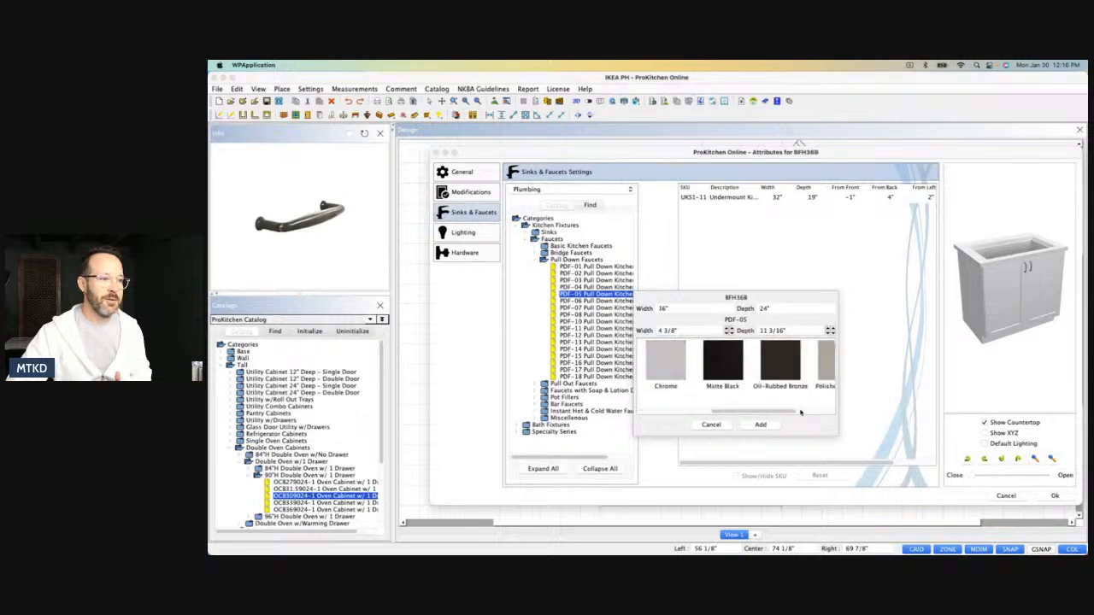
pyautogui.click(723, 369)
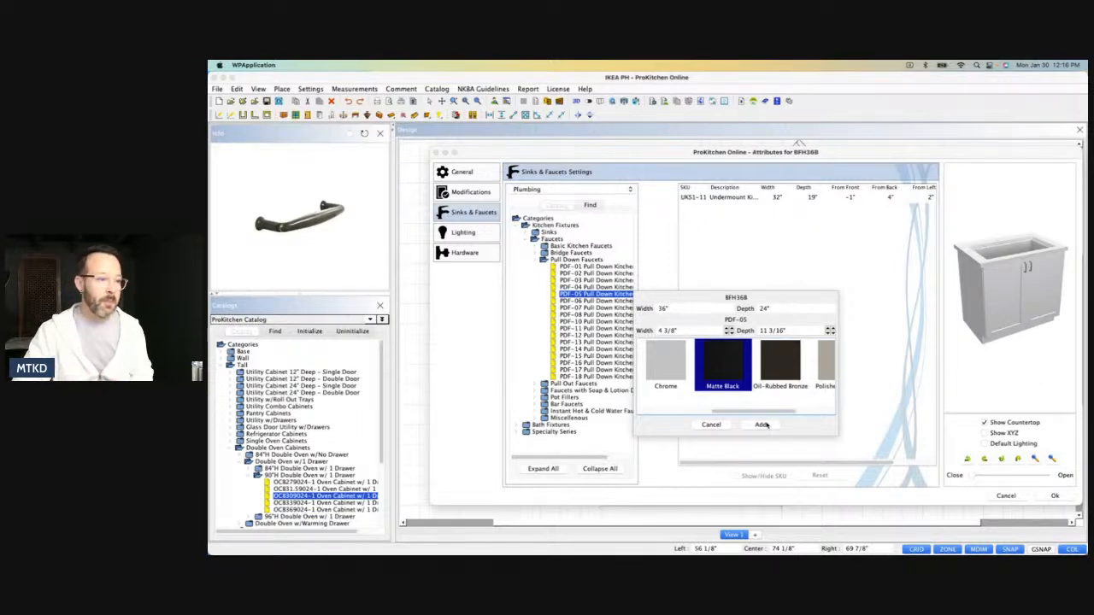
pyautogui.click(763, 425)
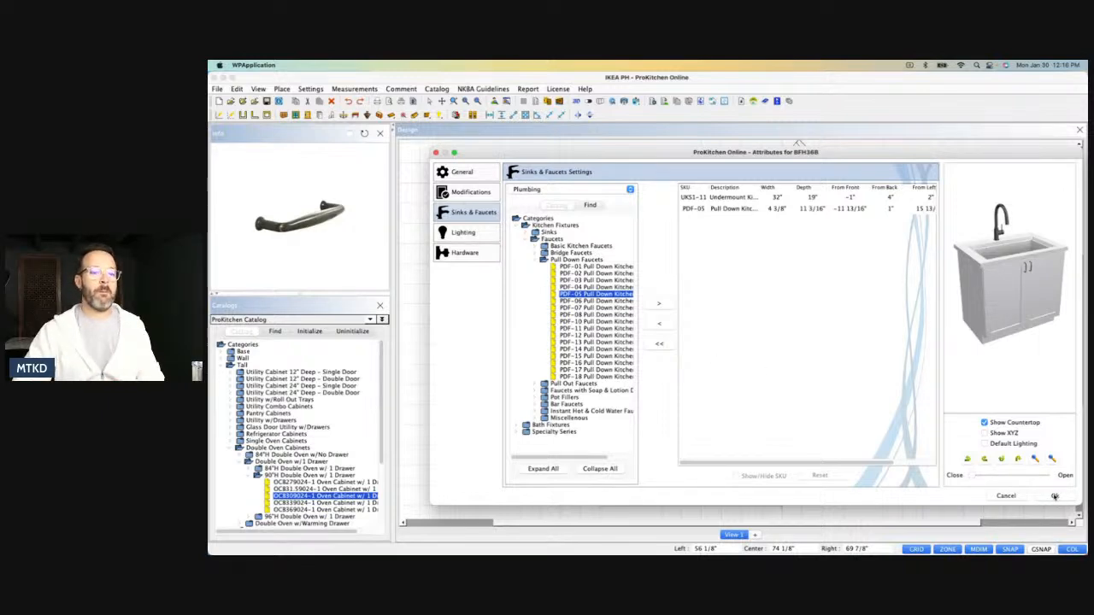
pyautogui.click(1054, 496)
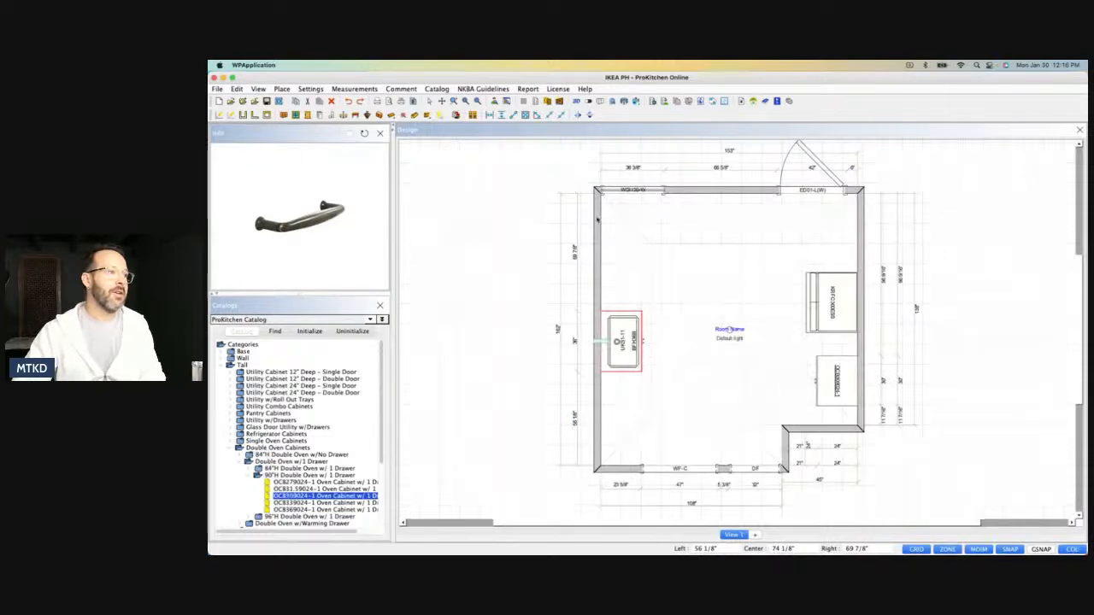
# Show the wall elevations and, on wall L2, shift the sink base cabinet toward the corner, about 43" from it.
pyautogui.click(561, 103)
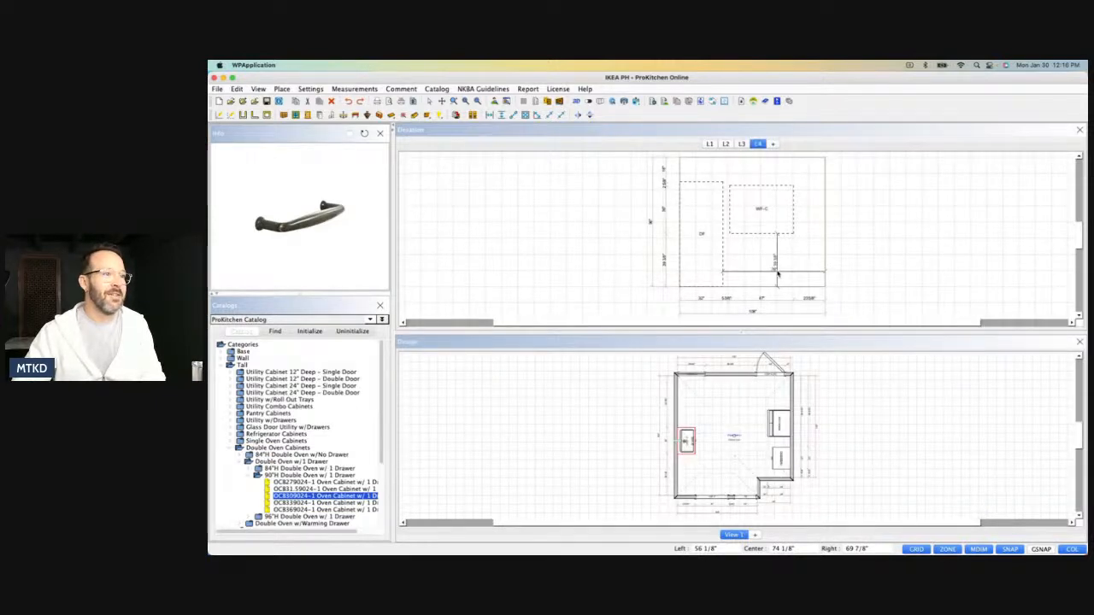
pyautogui.click(710, 144)
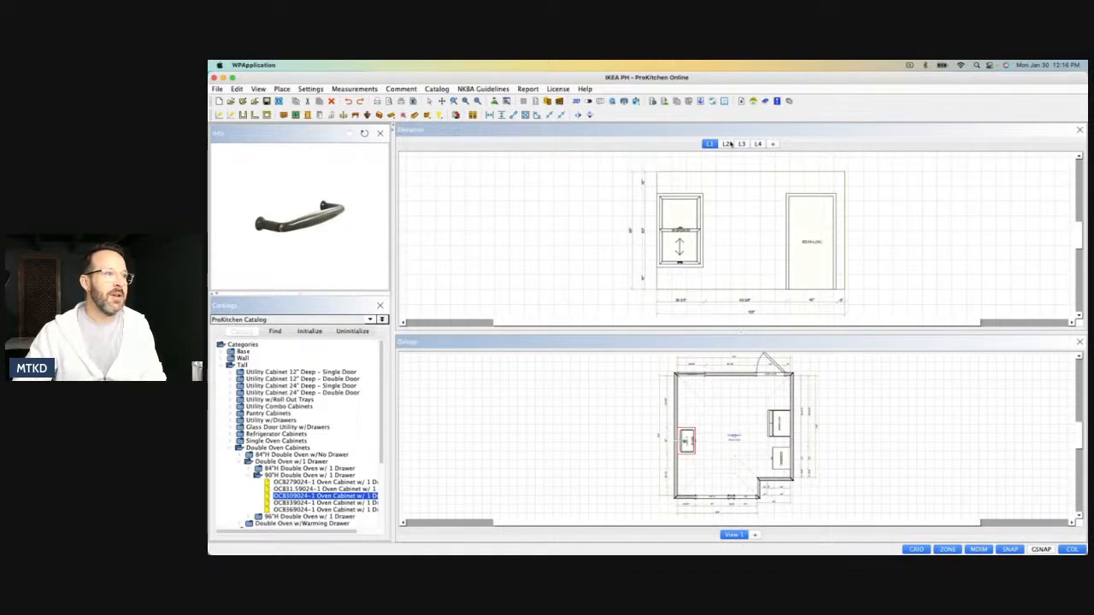
pyautogui.click(727, 144)
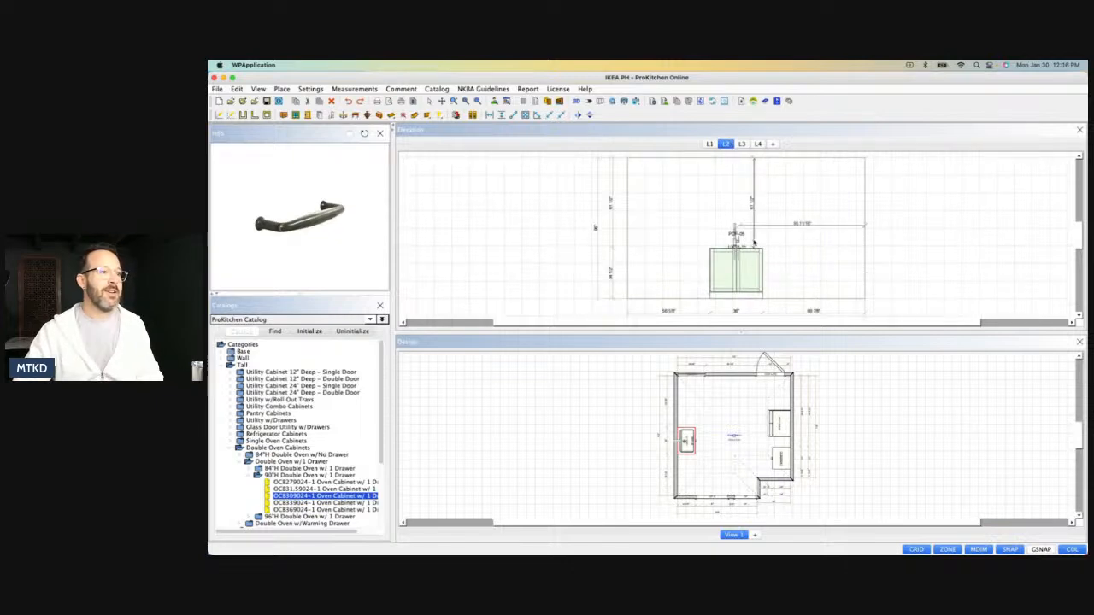
pyautogui.moveTo(748, 257); pyautogui.dragTo(680, 303)
pyautogui.click(706, 287)
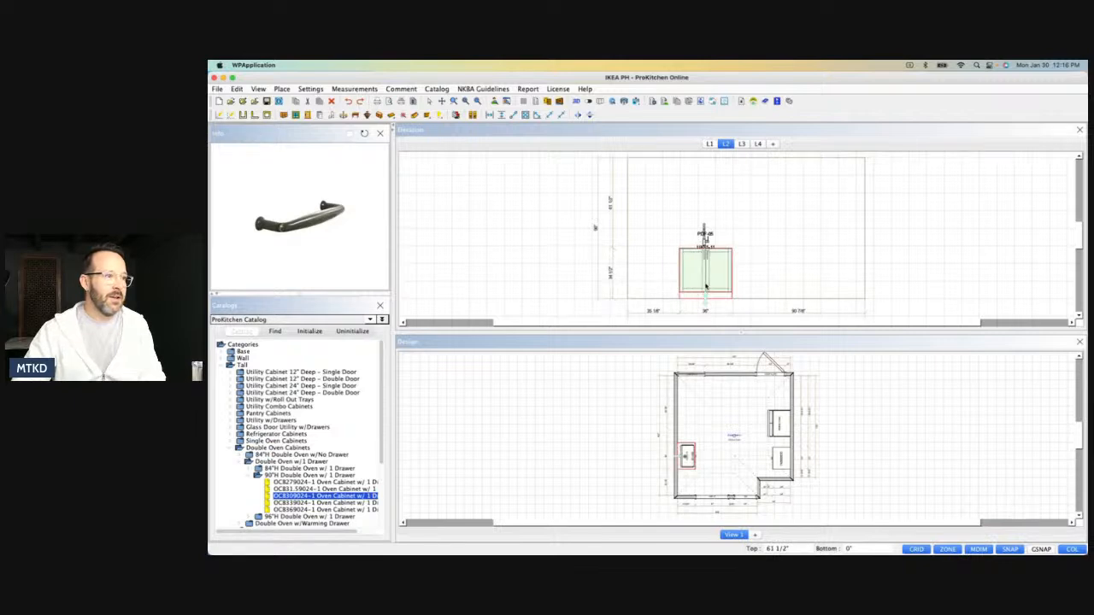
pyautogui.moveTo(709, 286); pyautogui.dragTo(690, 310)
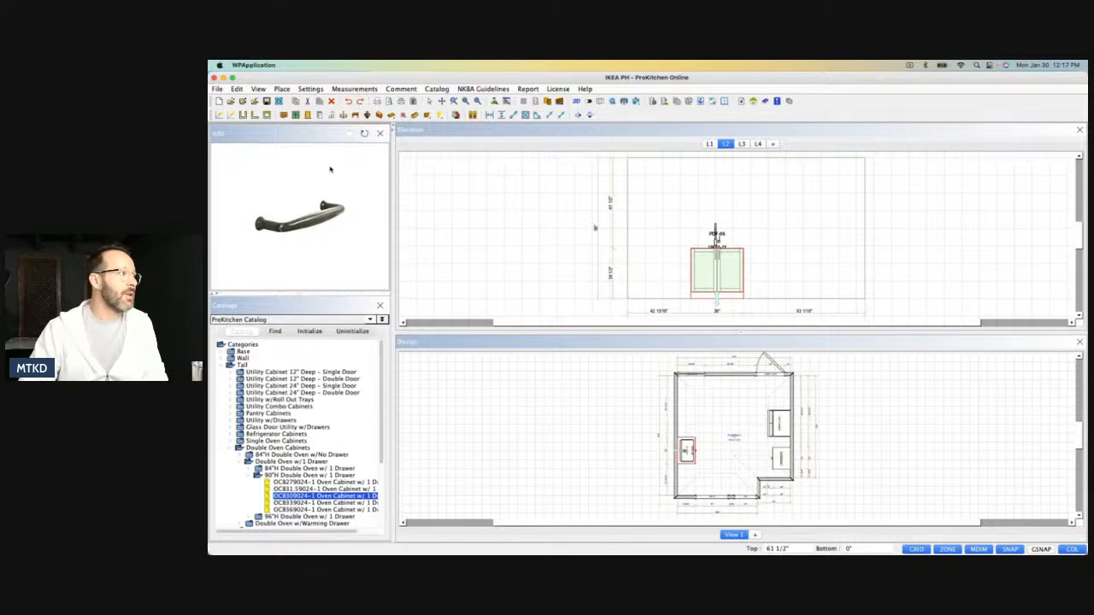
# Place an SCB36L-LS lazy Susan square corner base in the corner beside the sink cabinet, where walls L2 and L4 meet.
pyautogui.click(223, 365)
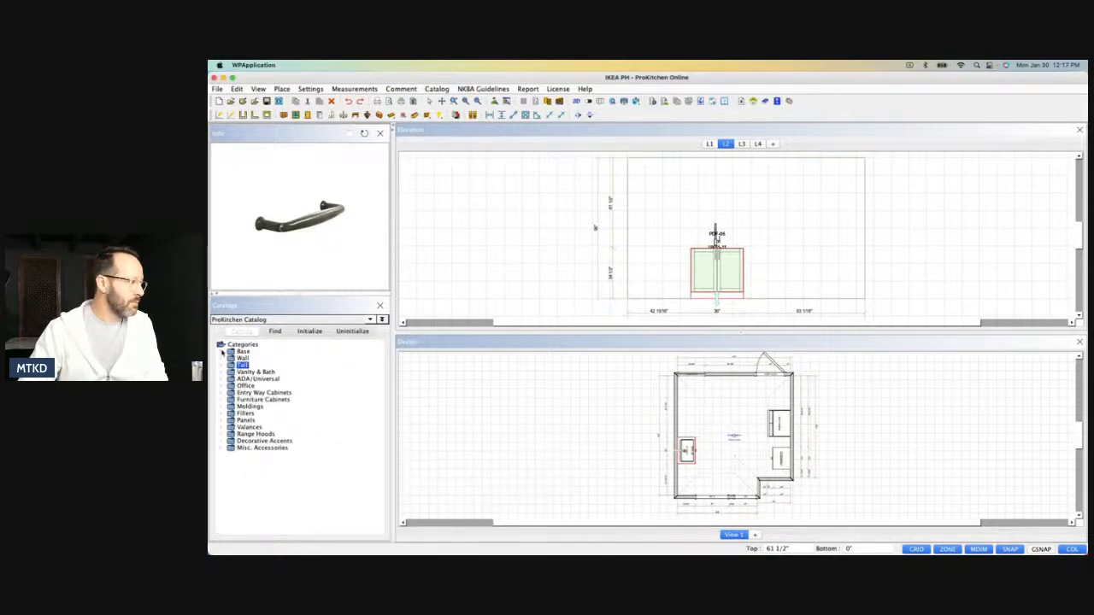
pyautogui.click(223, 352)
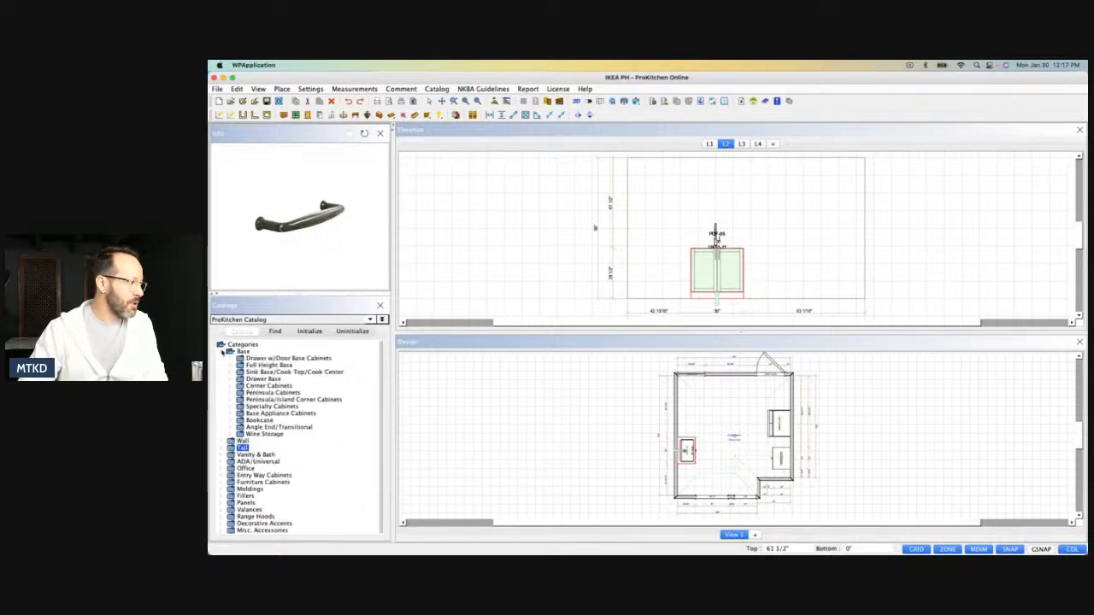
pyautogui.click(231, 386)
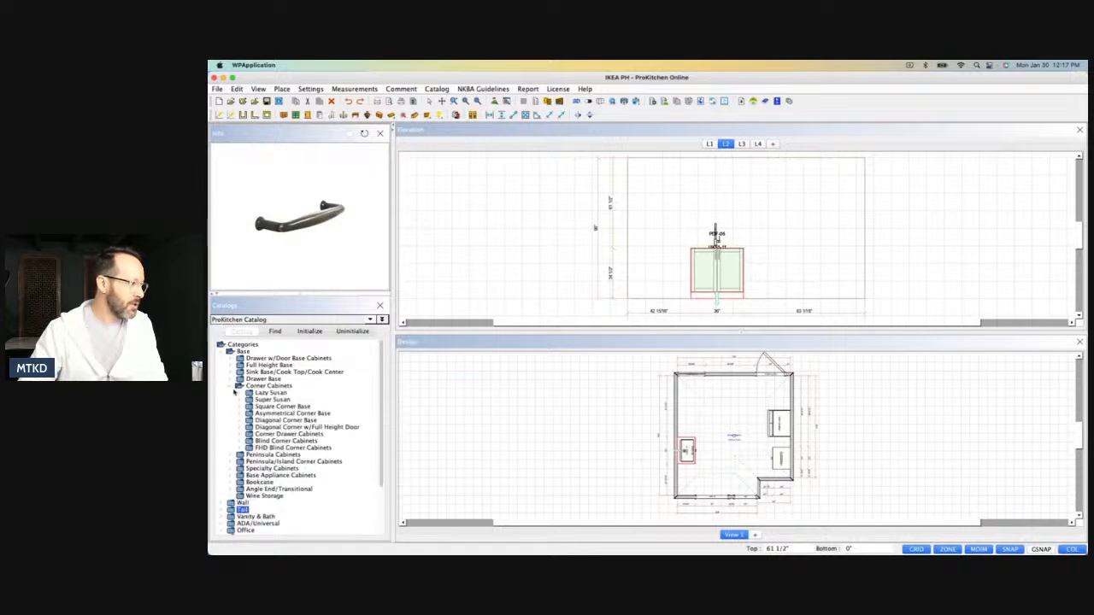
pyautogui.click(241, 393)
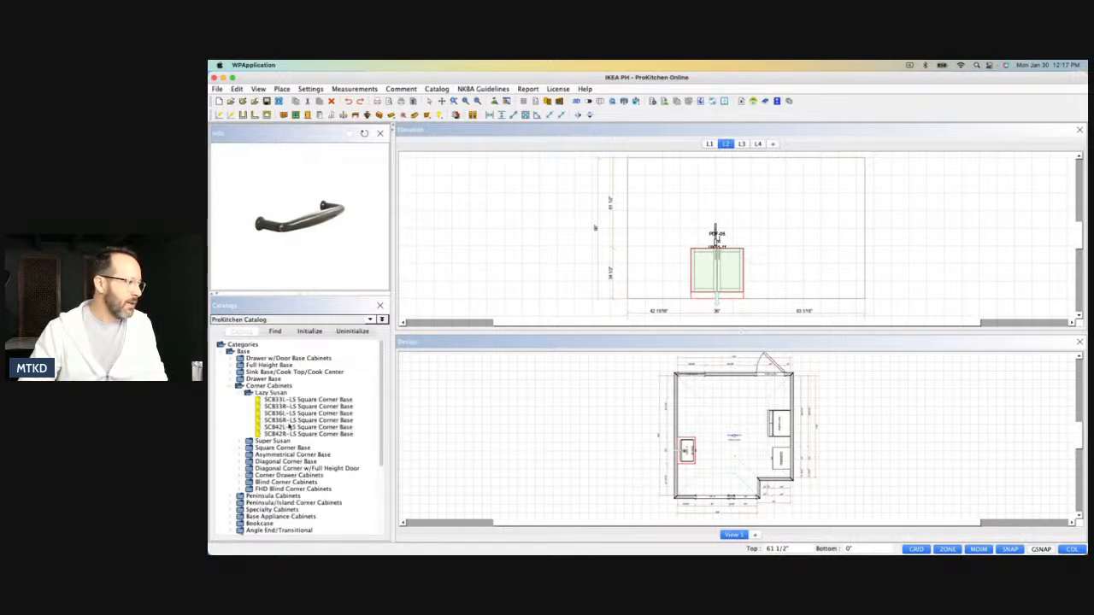
pyautogui.moveTo(290, 413); pyautogui.dragTo(692, 481)
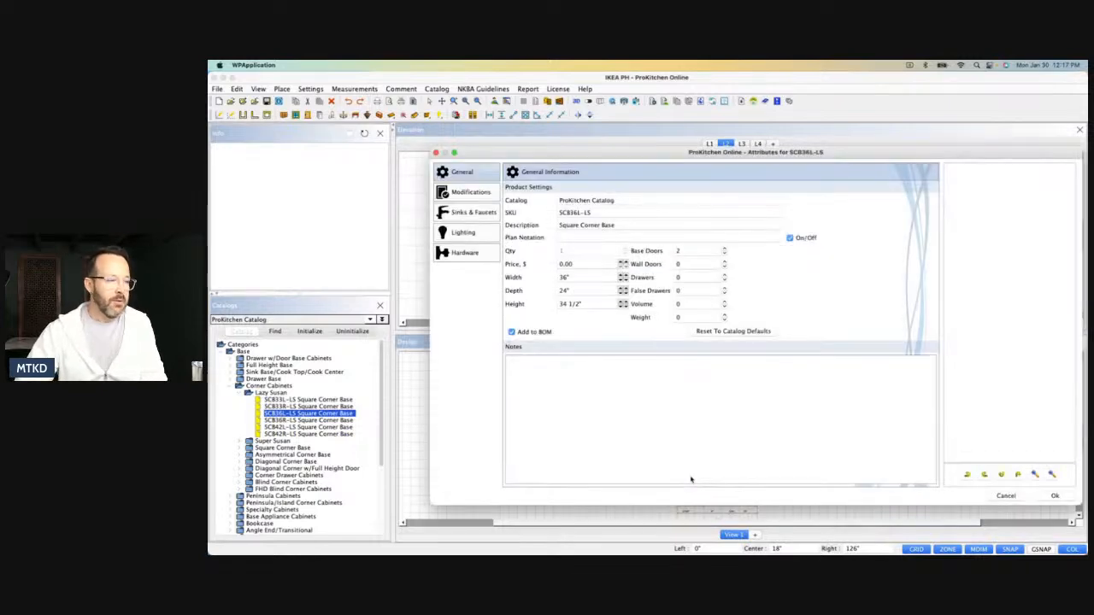
# Set the lazy Susan corner base's width to 38", accept its attributes and move the sink base flush against it.
pyautogui.click(622, 274)
pyautogui.click(622, 275)
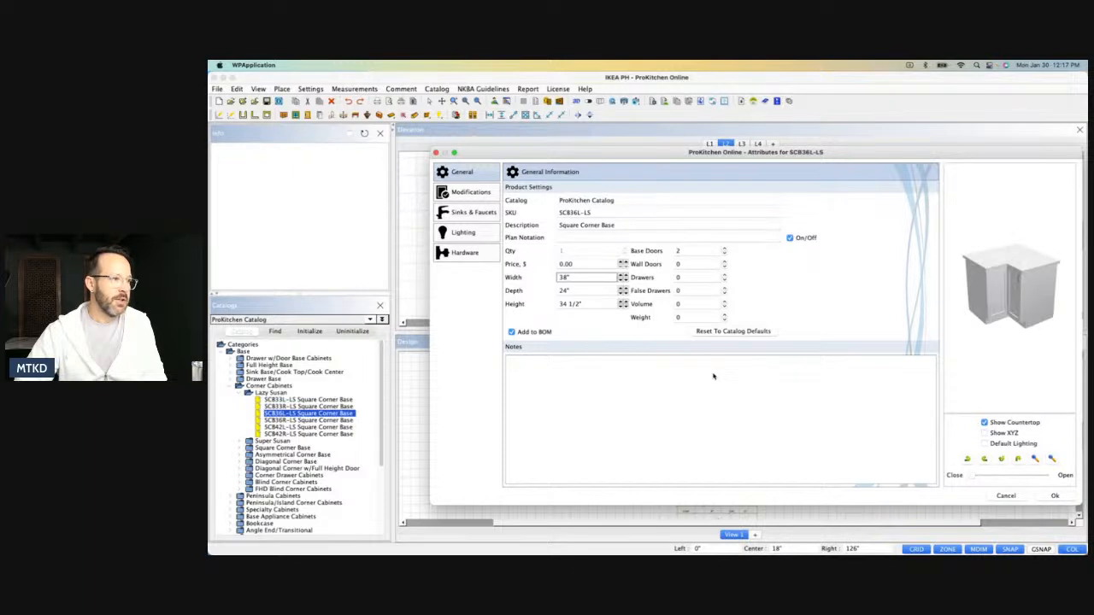
pyautogui.click(1057, 495)
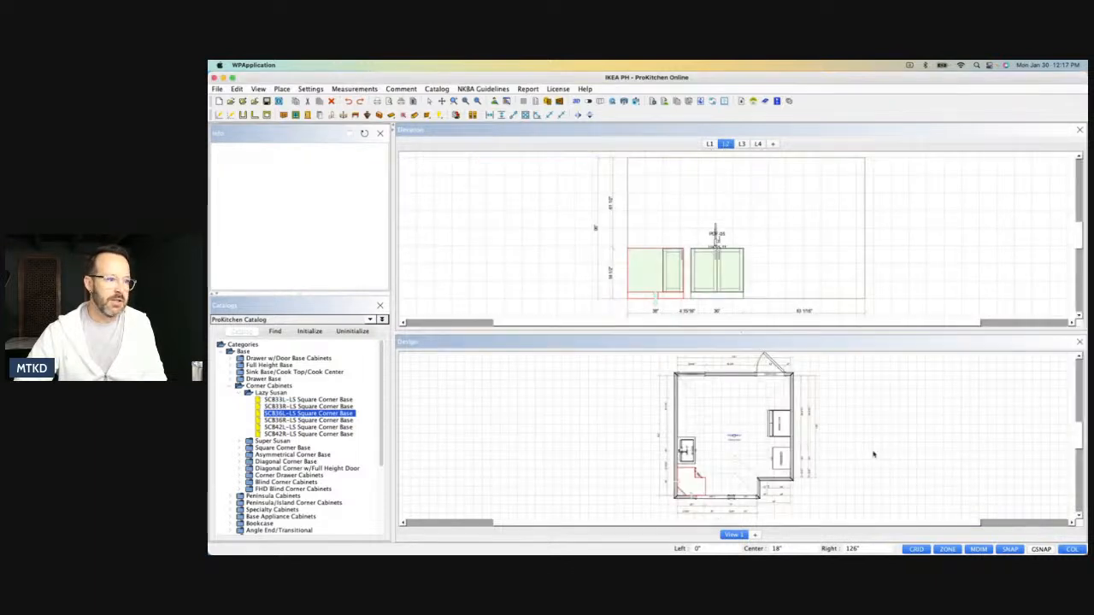
pyautogui.click(687, 458)
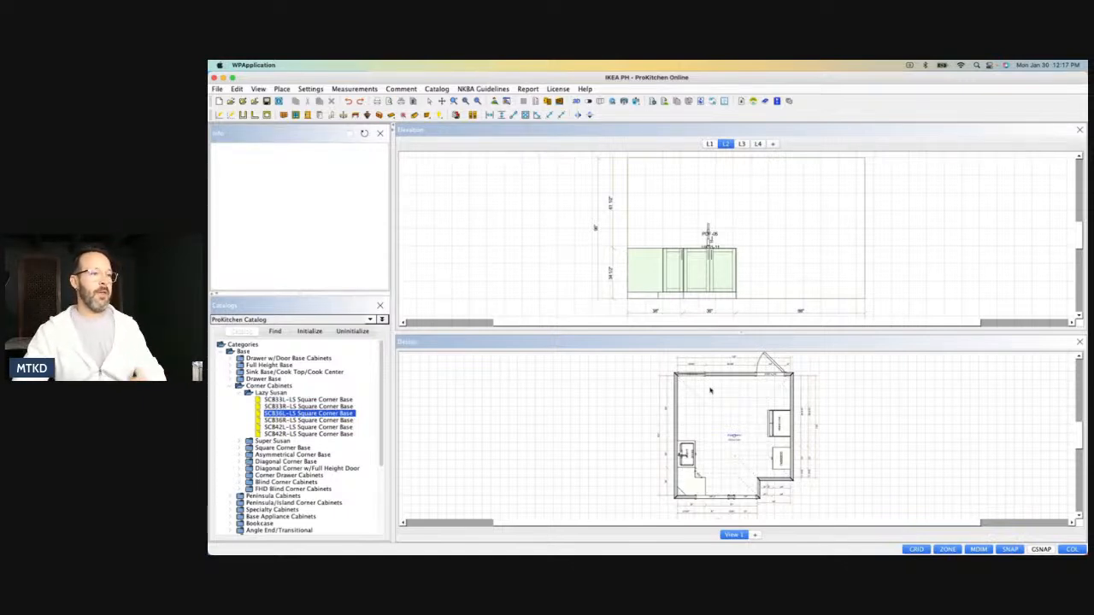
# Place a DHW-2-S built-in 24" stainless steel dishwasher directly beside the sink base on wall L2.
pyautogui.click(319, 117)
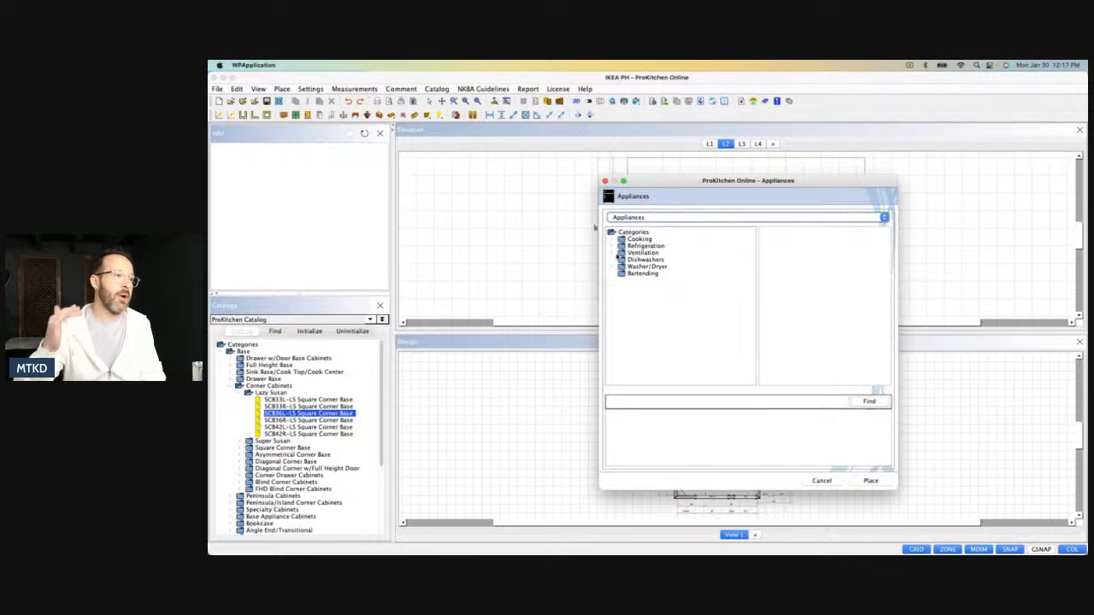
pyautogui.click(613, 253)
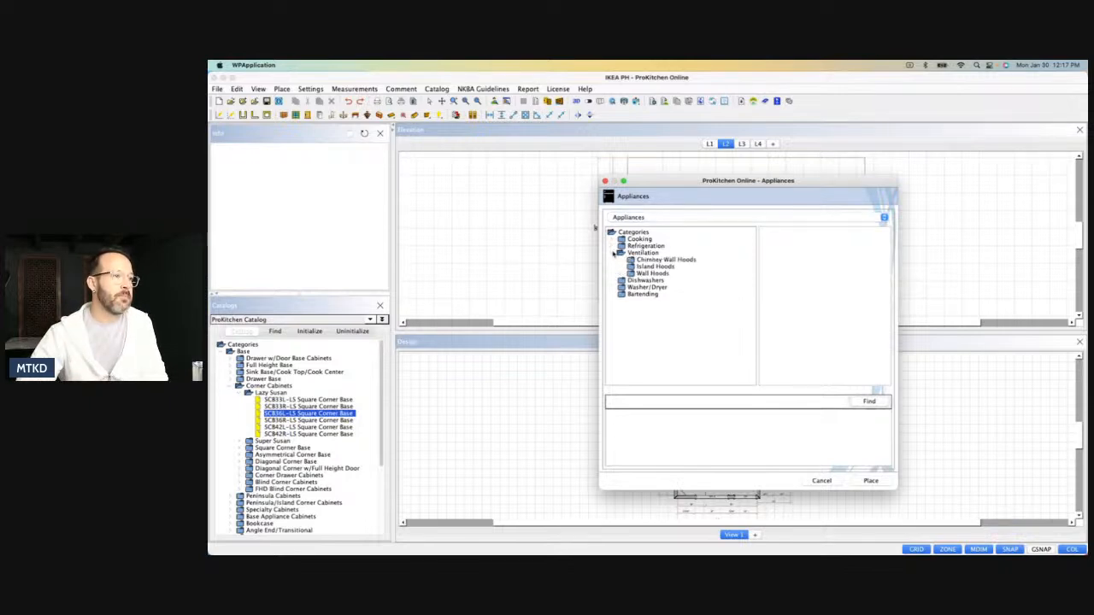
pyautogui.click(613, 253)
pyautogui.click(622, 260)
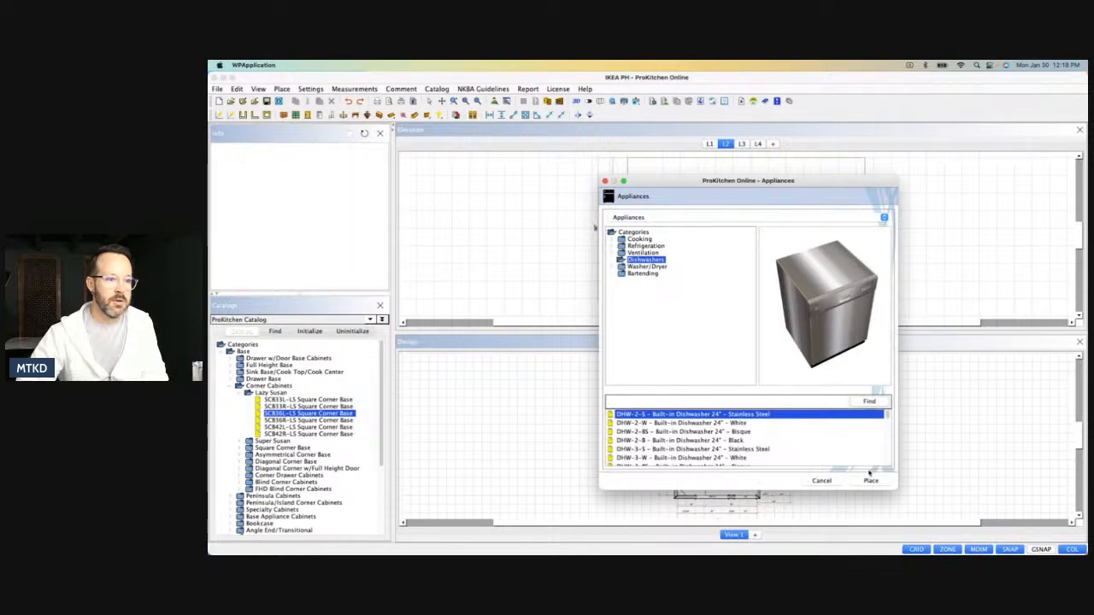
pyautogui.click(869, 480)
pyautogui.write('0')
pyautogui.press('Return')
pyautogui.click(822, 480)
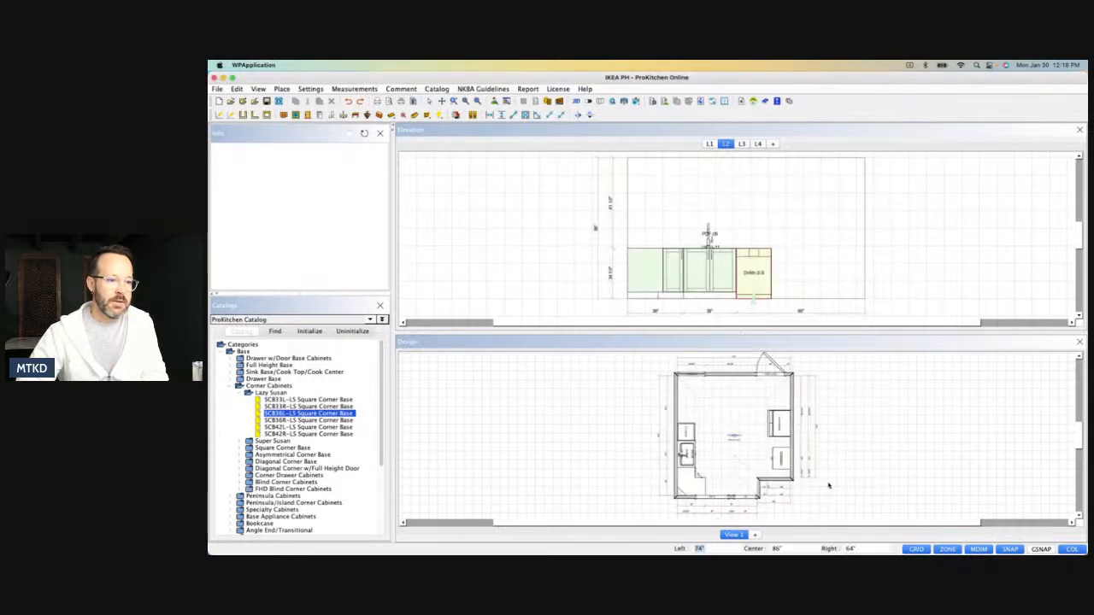
# Add a 3DB30 three-drawer base cabinet to wall L2, flush against the open side of the dishwasher.
pyautogui.scroll(3, 681, 430)
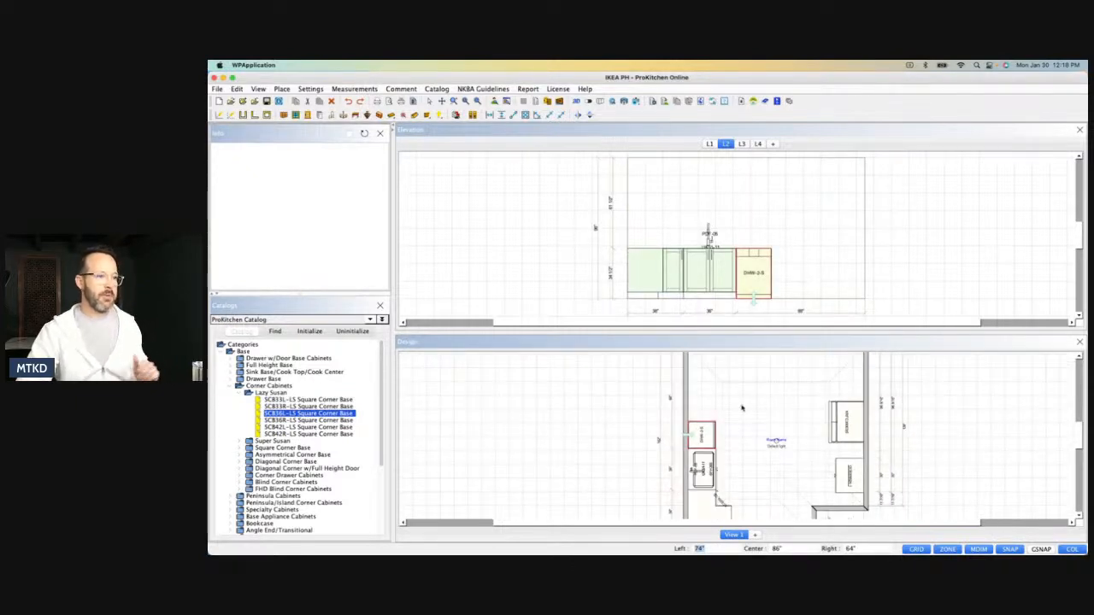
pyautogui.scroll(-3, 741, 408)
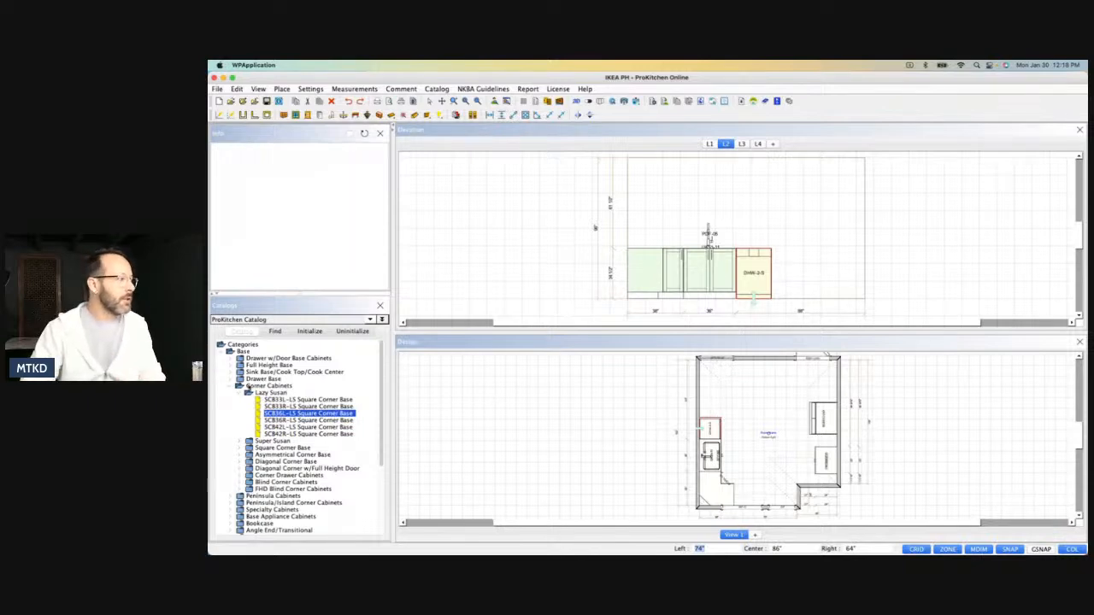
pyautogui.click(229, 386)
pyautogui.click(230, 380)
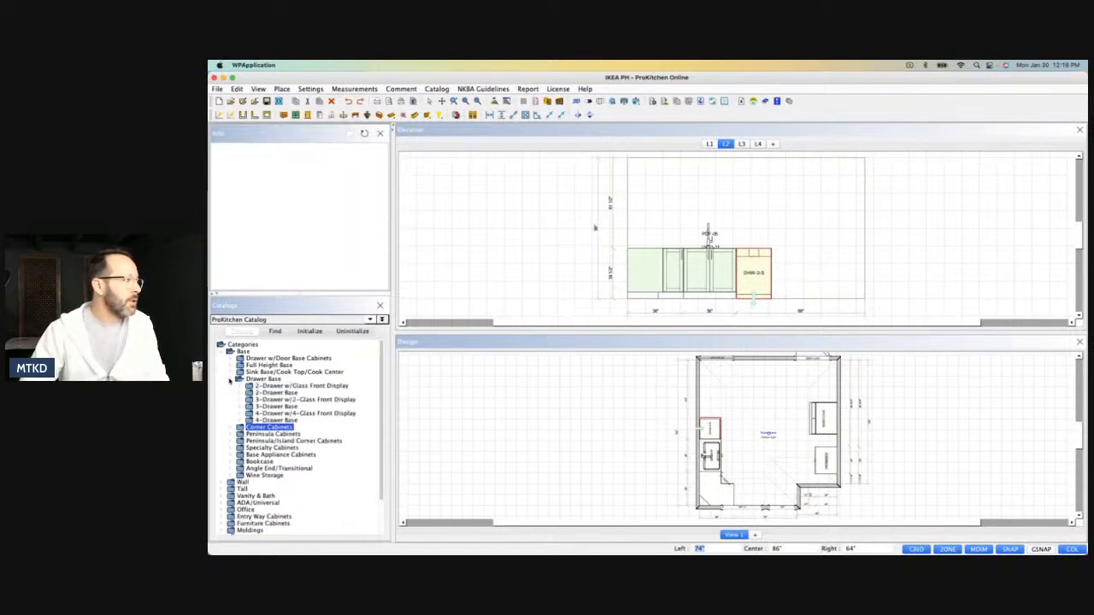
pyautogui.click(241, 407)
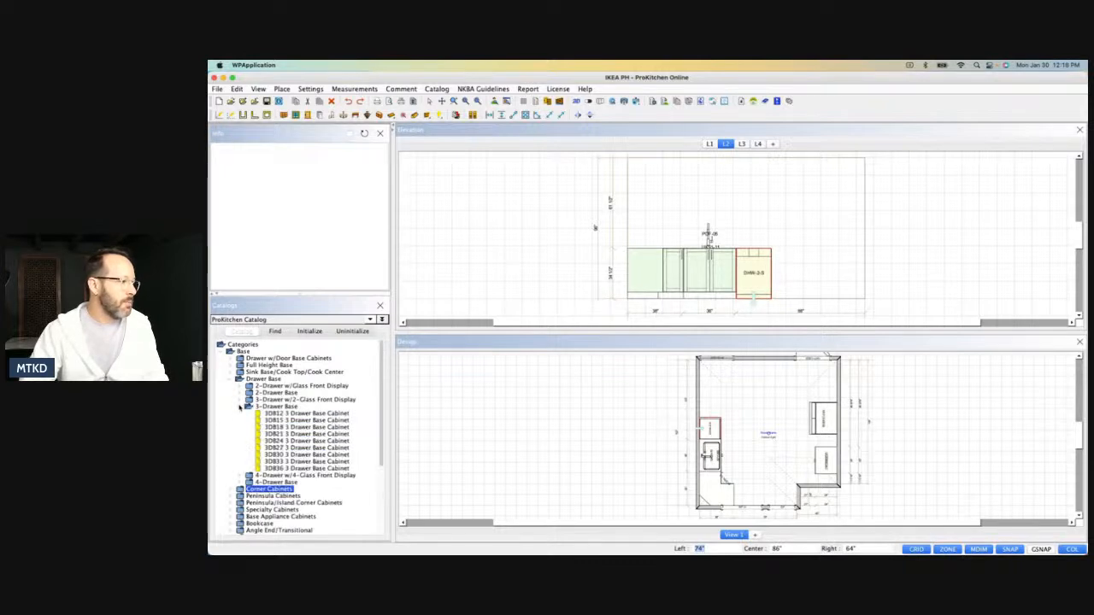
pyautogui.click(279, 455)
pyautogui.click(795, 291)
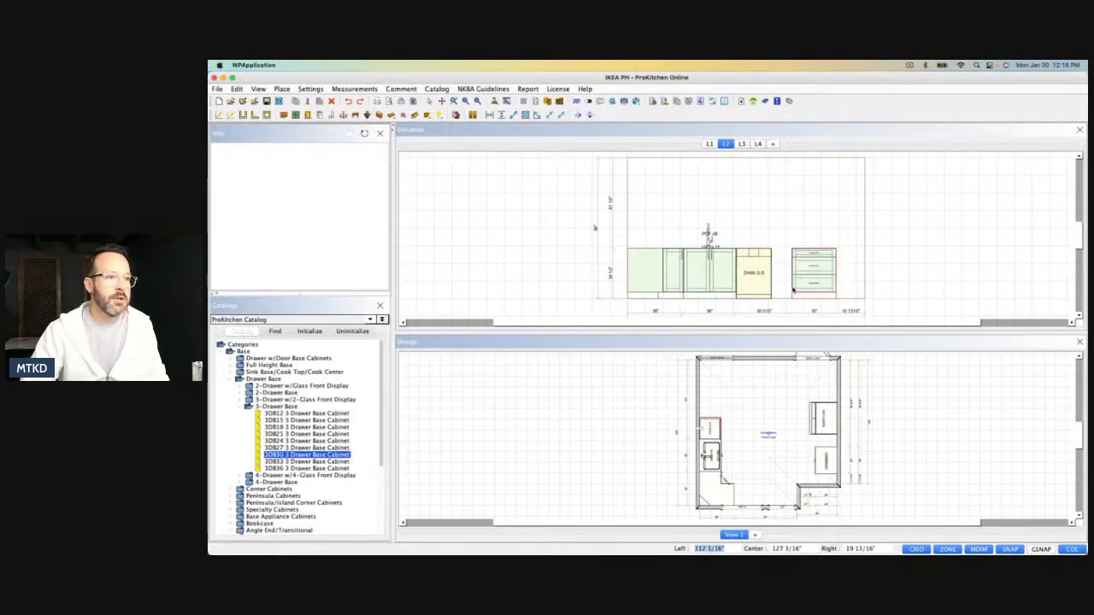
pyautogui.moveTo(775, 296); pyautogui.dragTo(770, 297)
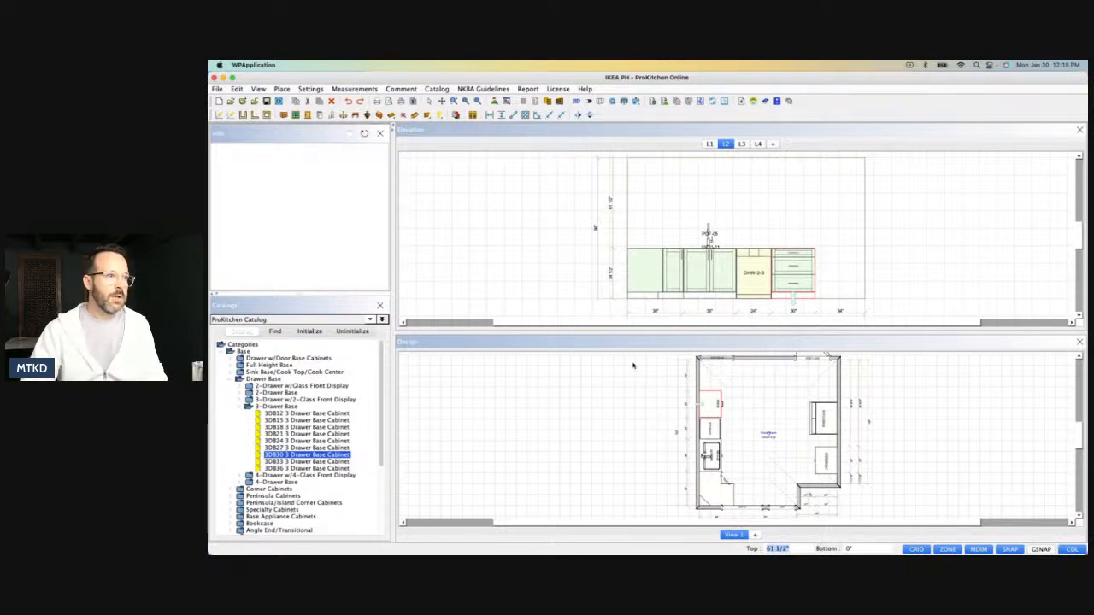
# Place a 3DB36 three-drawer base cabinet on wall L4, under the window and next to the lazy Susan corner base.
pyautogui.scroll(2, 752, 494)
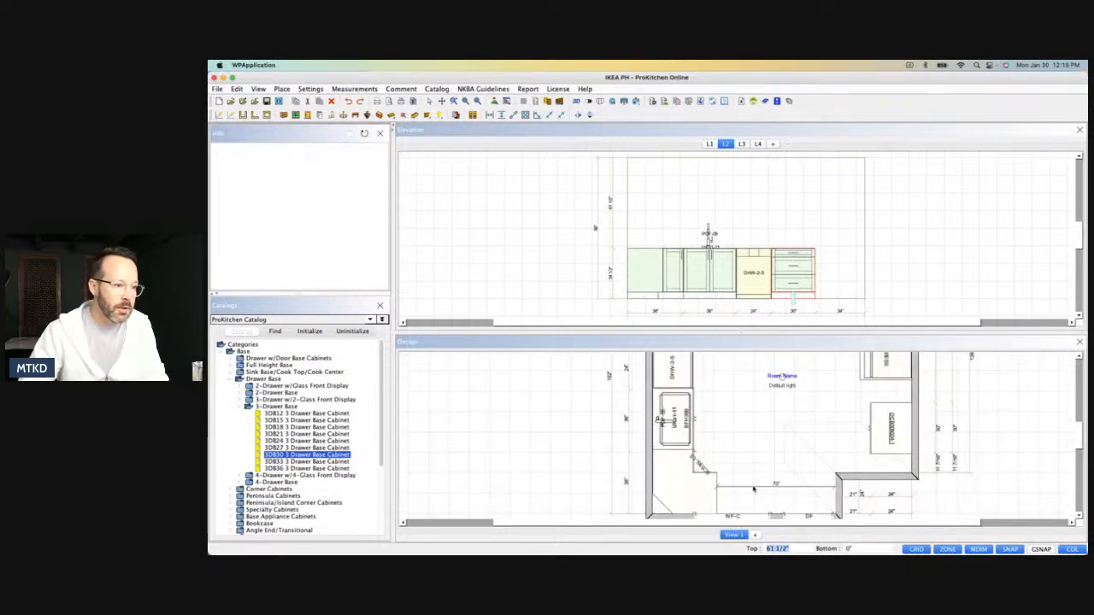
pyautogui.click(709, 143)
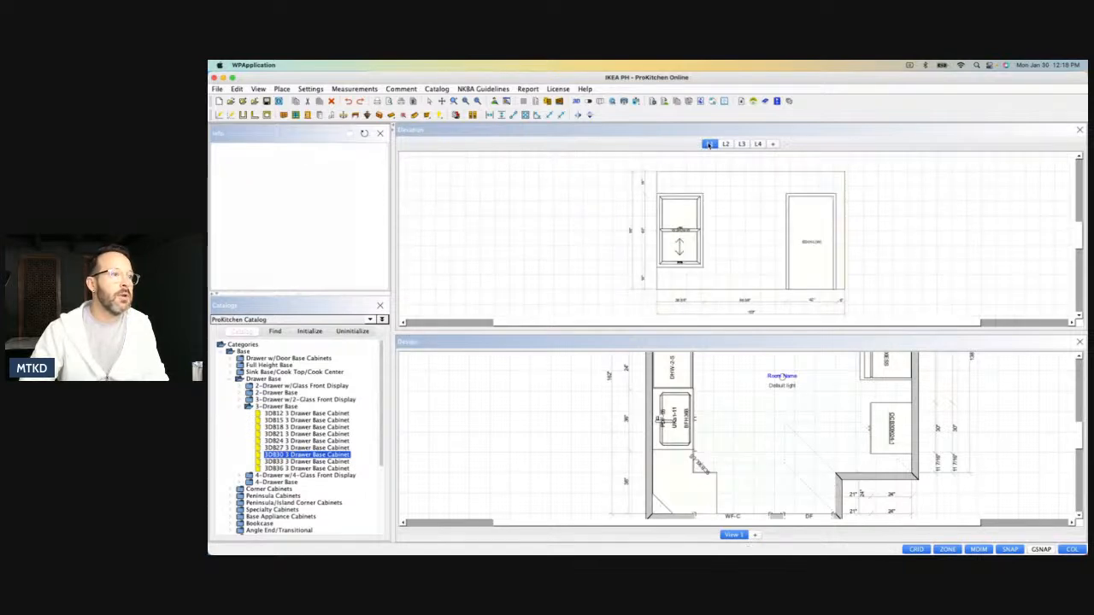
pyautogui.click(741, 144)
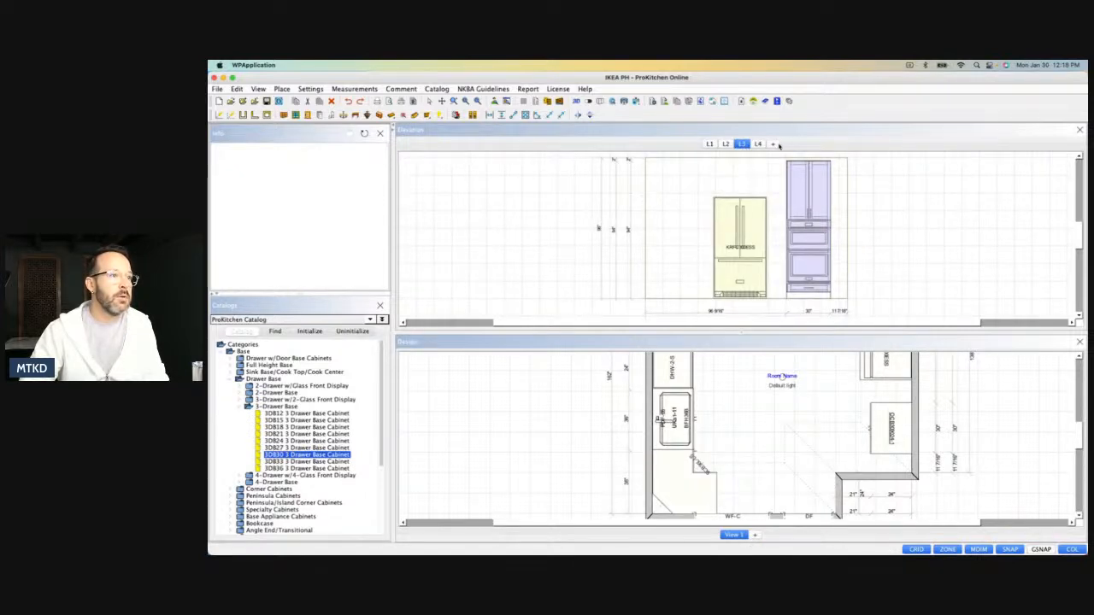
pyautogui.click(758, 144)
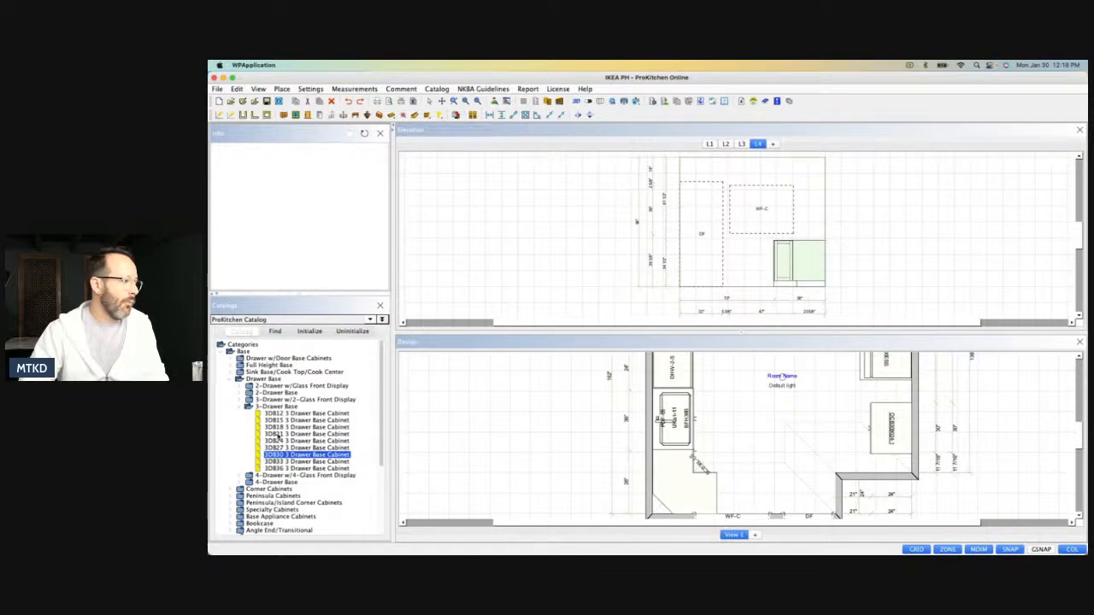
pyautogui.moveTo(275, 468); pyautogui.dragTo(763, 261)
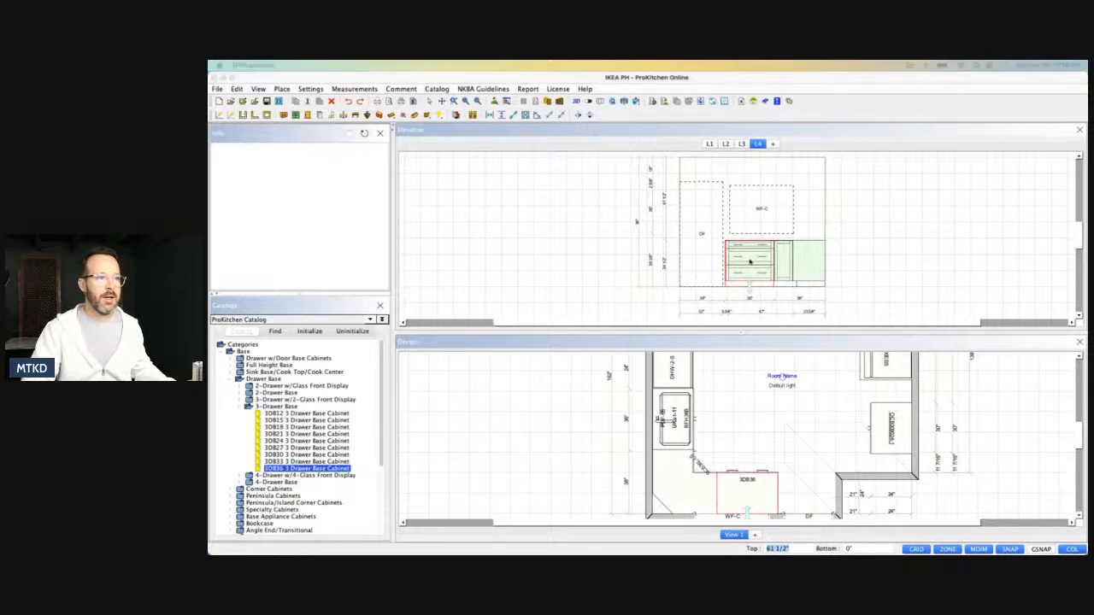
# In the 3DB36 cabinet's hardware attributes, give each of the three drawers a single pull and accept.
pyautogui.doubleClick(750, 262)
pyautogui.click(468, 234)
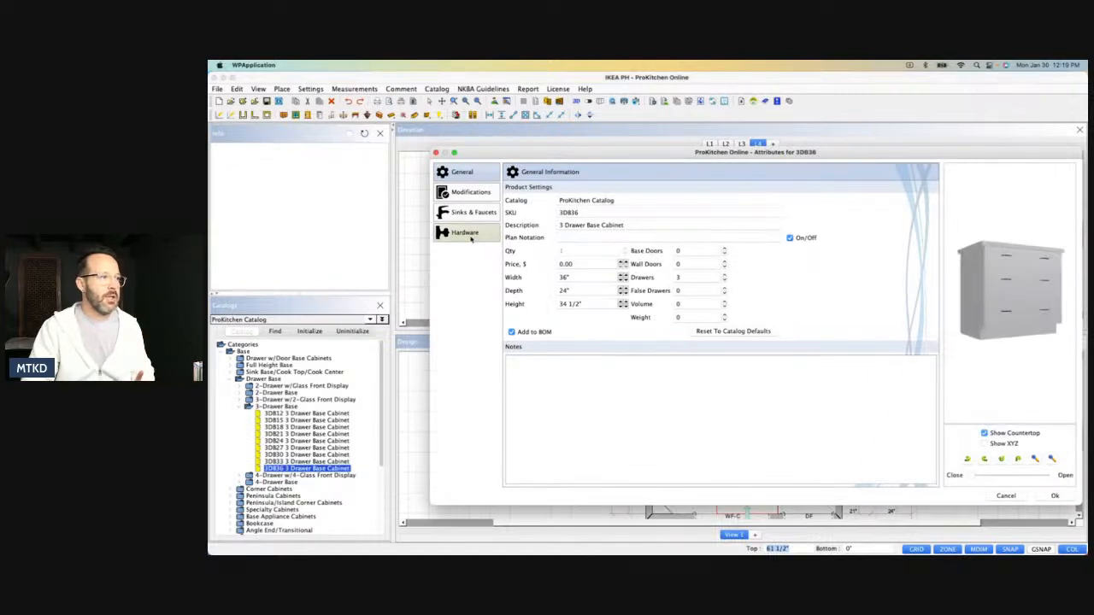
pyautogui.click(558, 388)
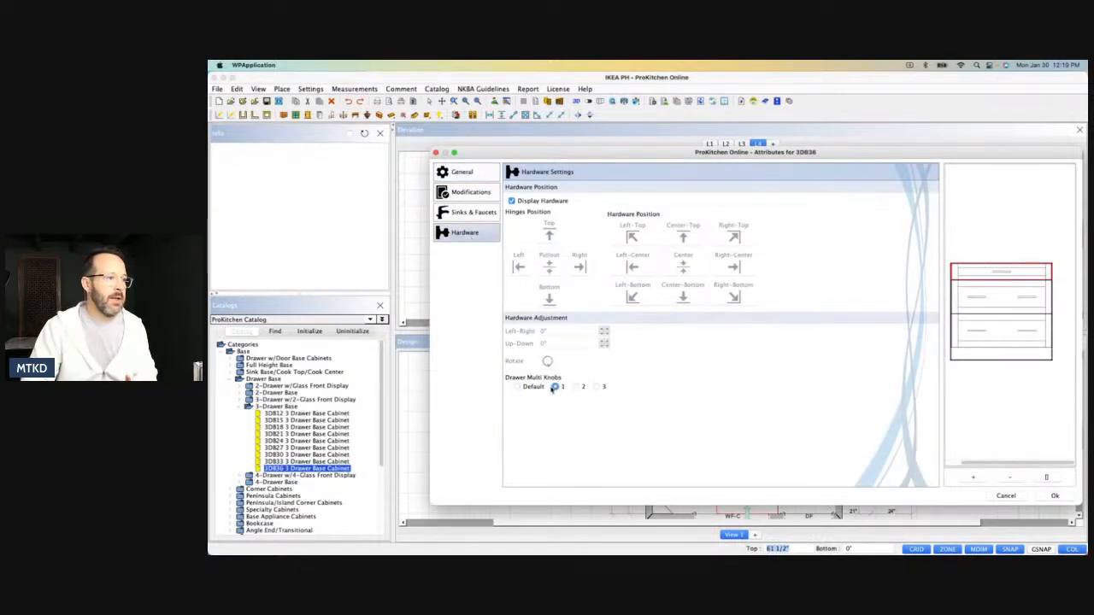
pyautogui.click(987, 301)
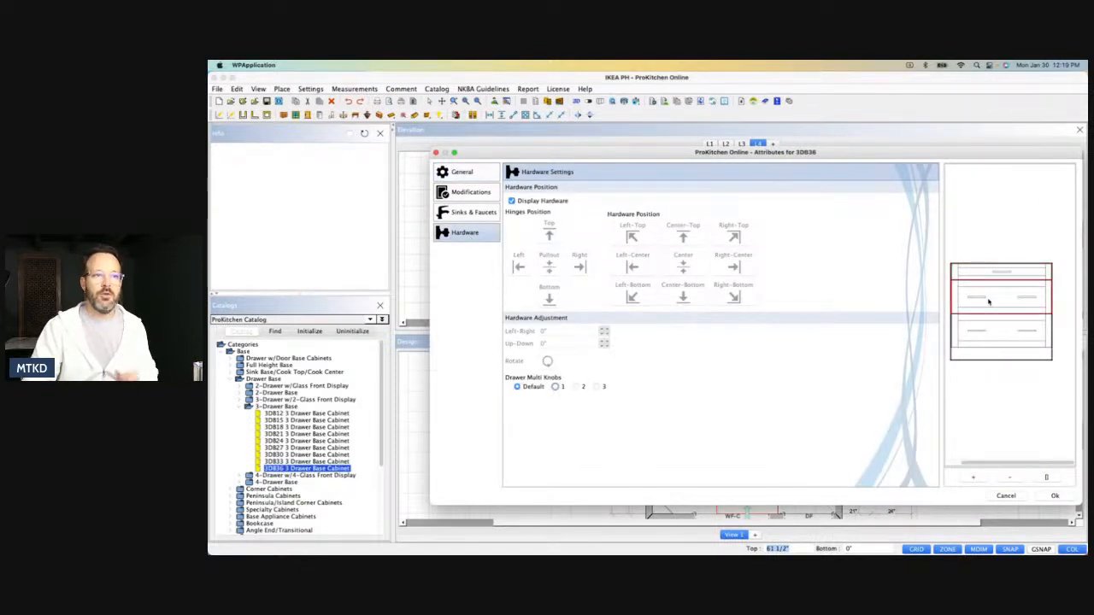
pyautogui.click(556, 387)
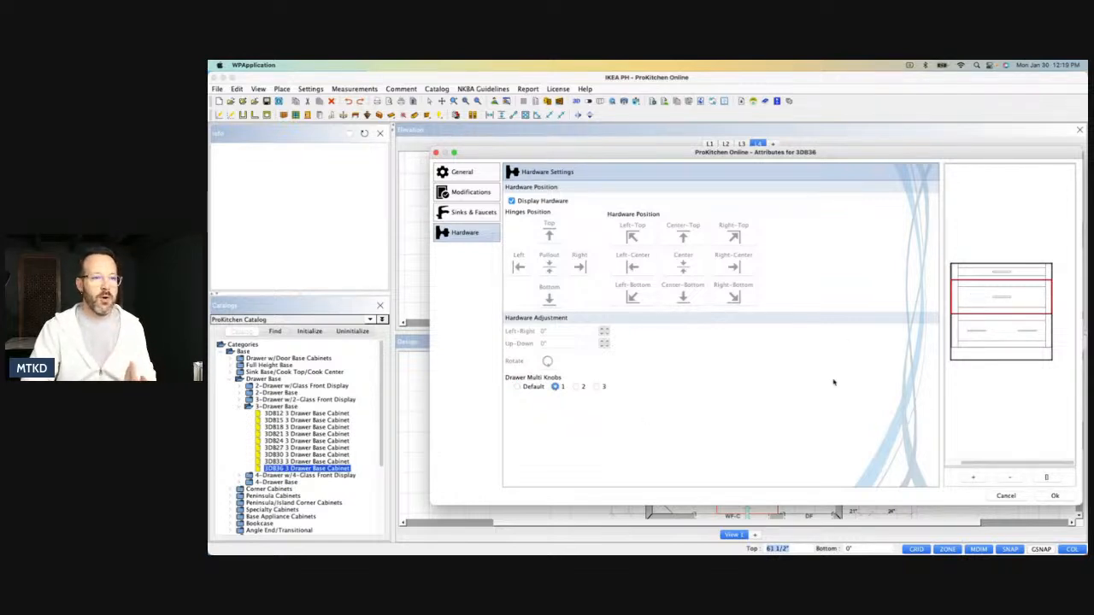
pyautogui.click(994, 335)
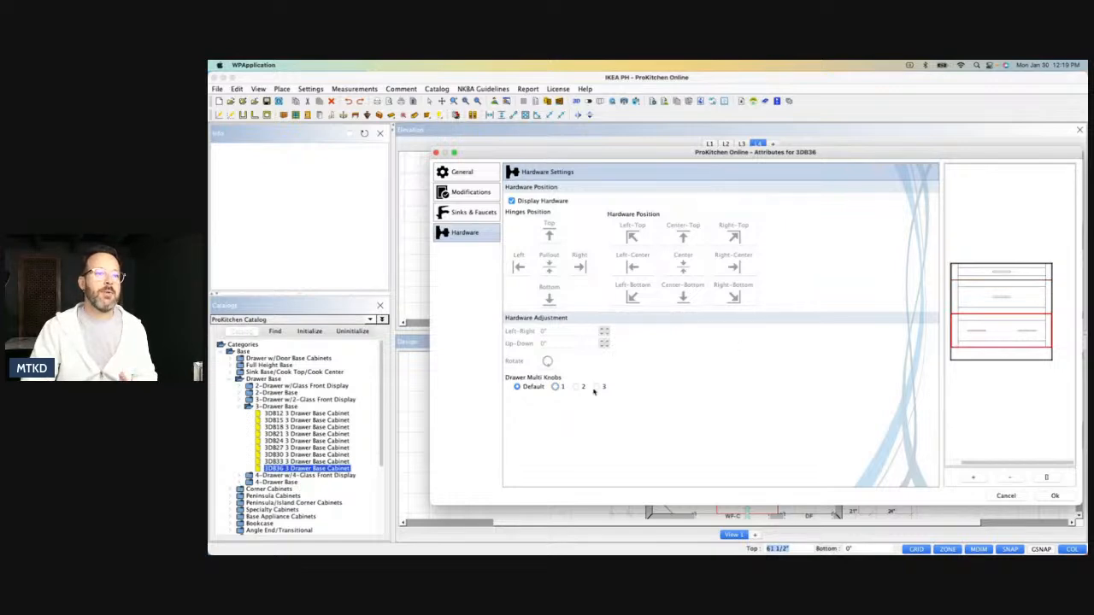
pyautogui.click(555, 387)
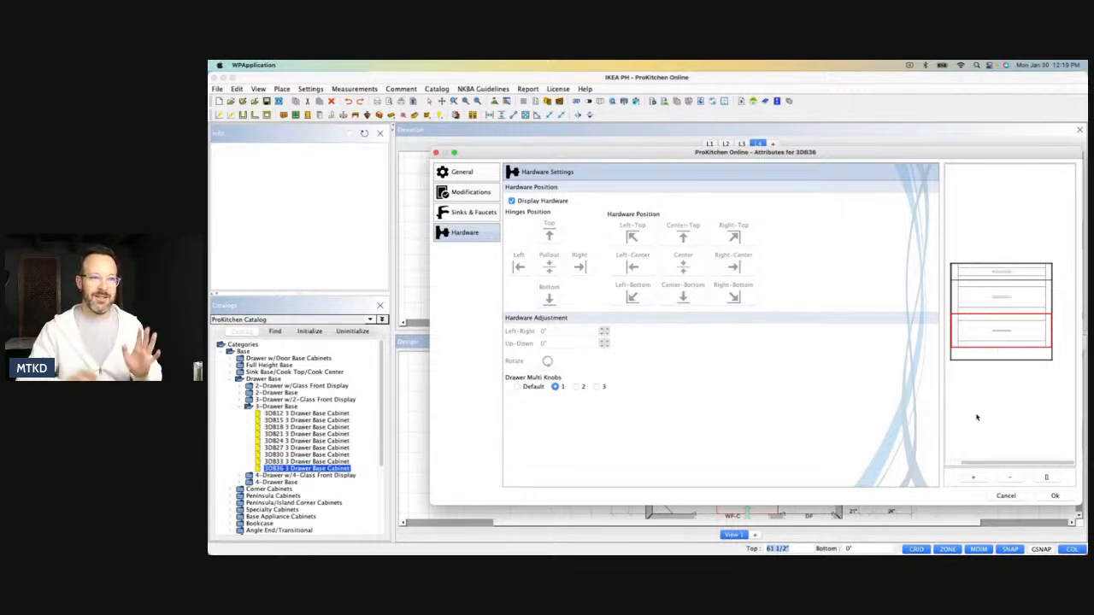
pyautogui.click(1050, 499)
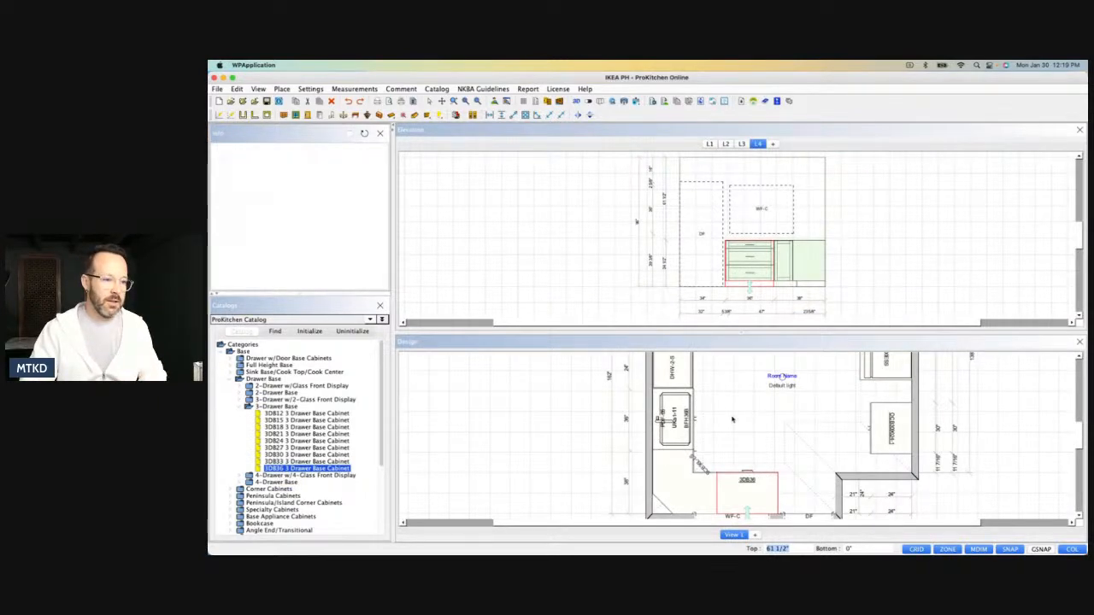
# Examine the sink run, dishwasher and drawer base cabinets in a 3D view from several angles, and close the view.
pyautogui.scroll(-1, 732, 418)
pyautogui.scroll(-1, 734, 429)
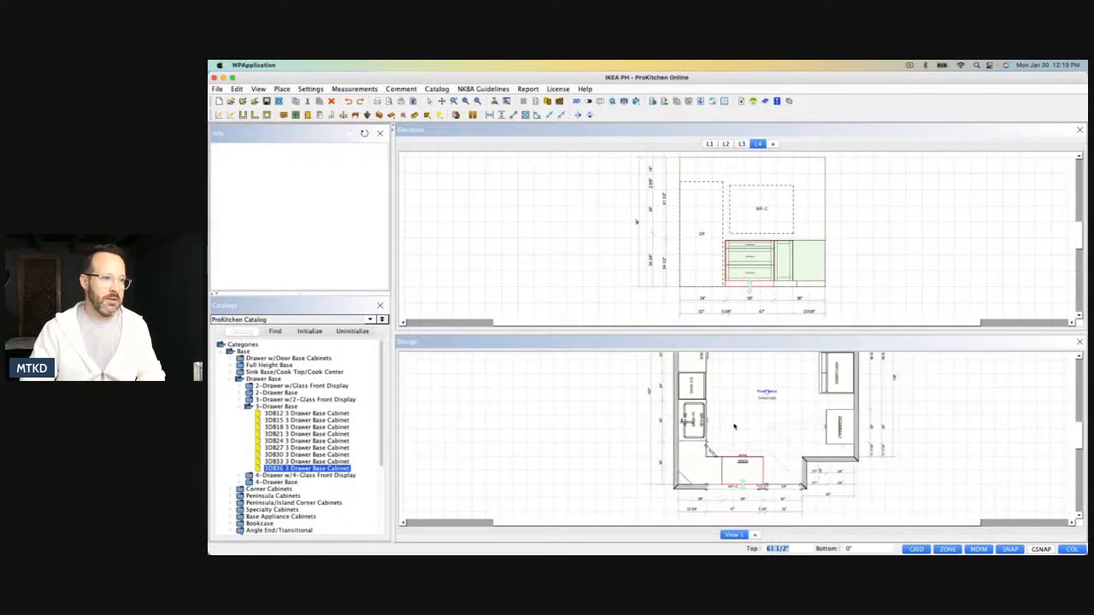
pyautogui.scroll(-2, 734, 432)
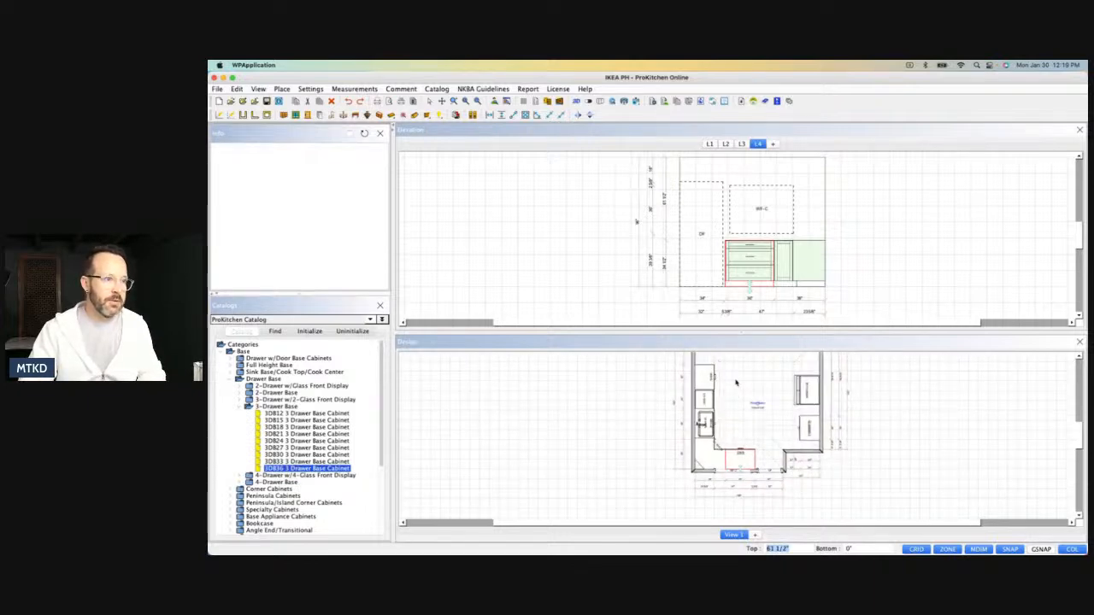
pyautogui.scroll(-1, 735, 382)
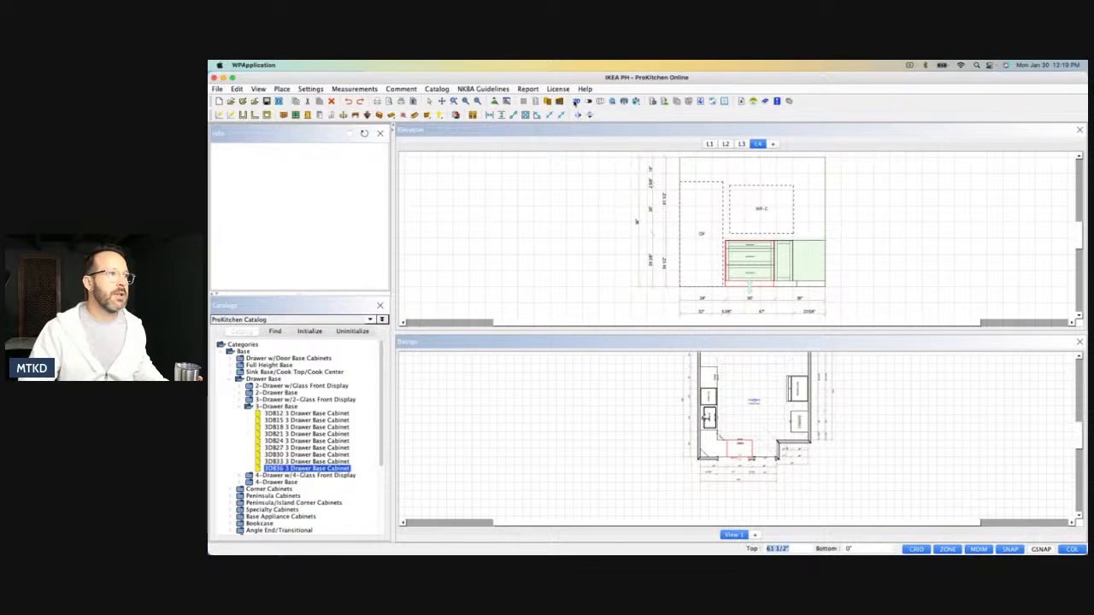
pyautogui.click(576, 101)
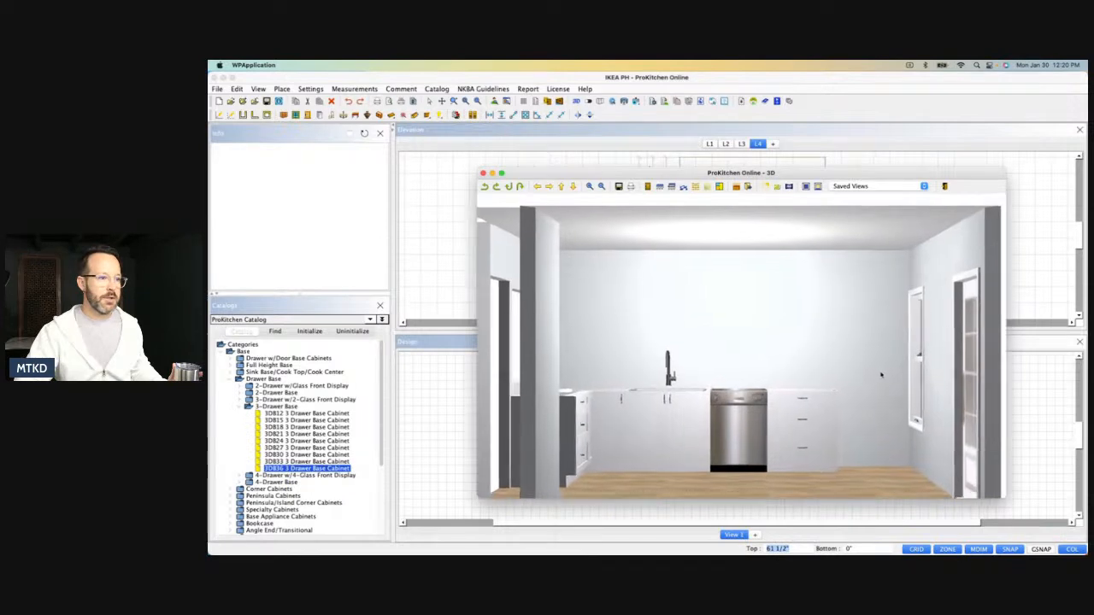
pyautogui.moveTo(898, 358); pyautogui.dragTo(869, 350)
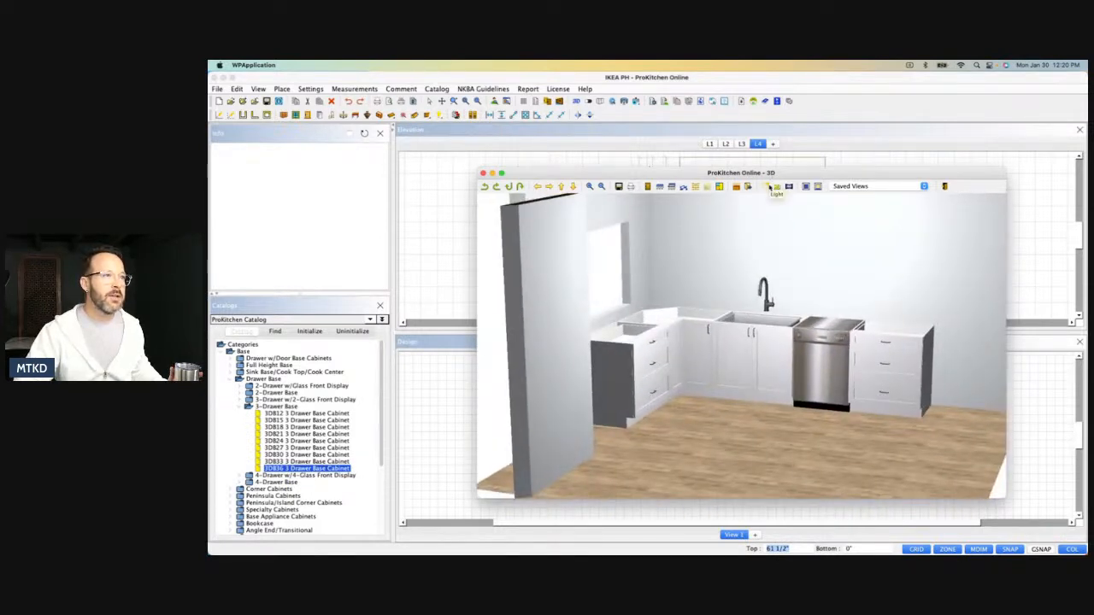
pyautogui.moveTo(853, 341); pyautogui.dragTo(842, 388)
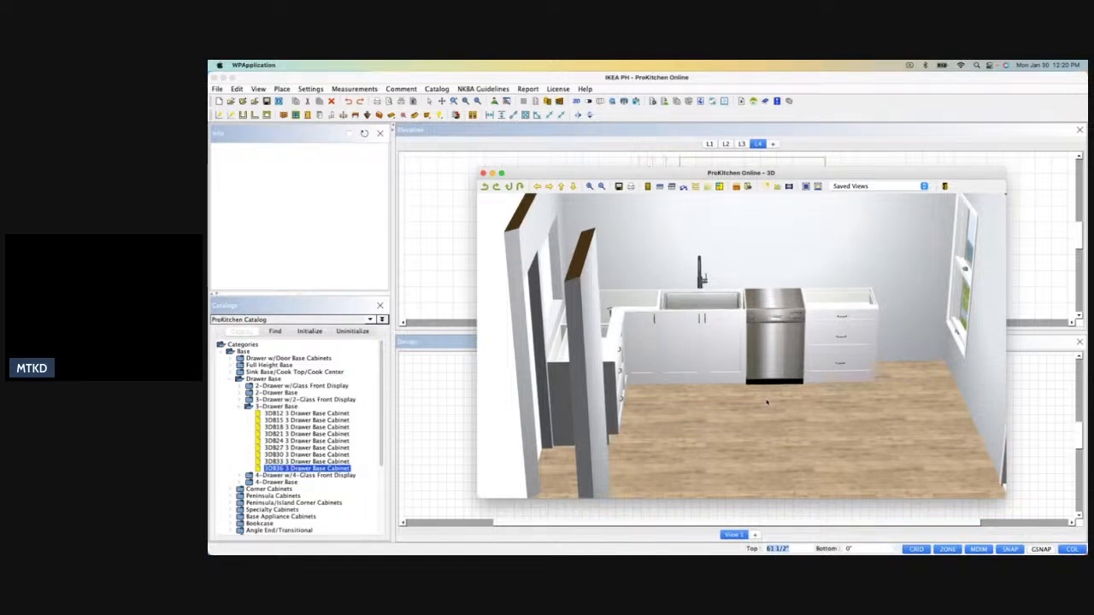
pyautogui.moveTo(770, 403); pyautogui.dragTo(851, 385)
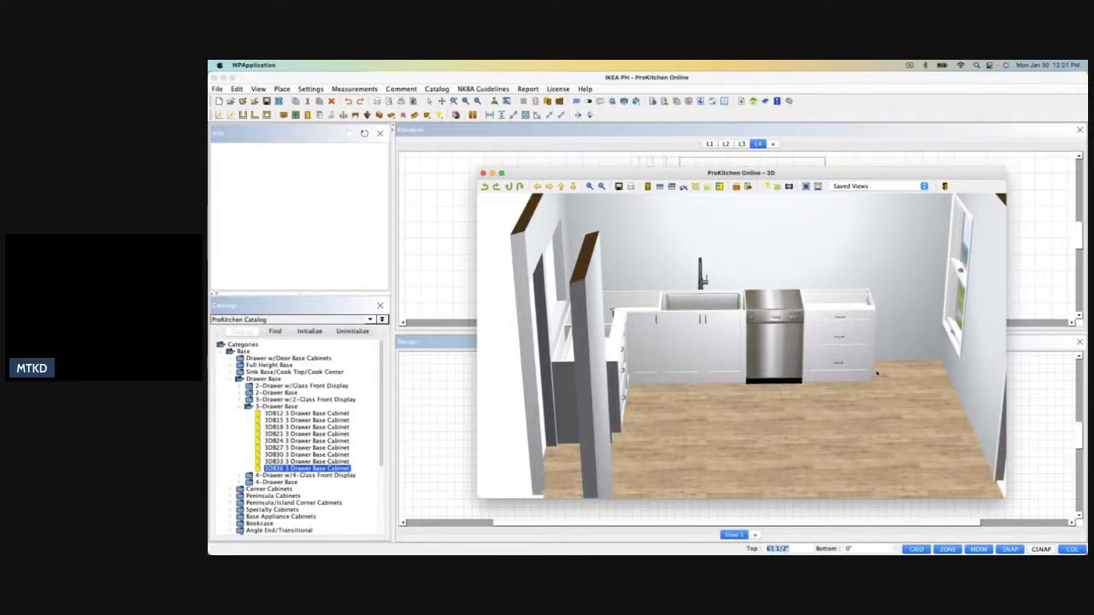
pyautogui.moveTo(880, 373); pyautogui.dragTo(698, 404)
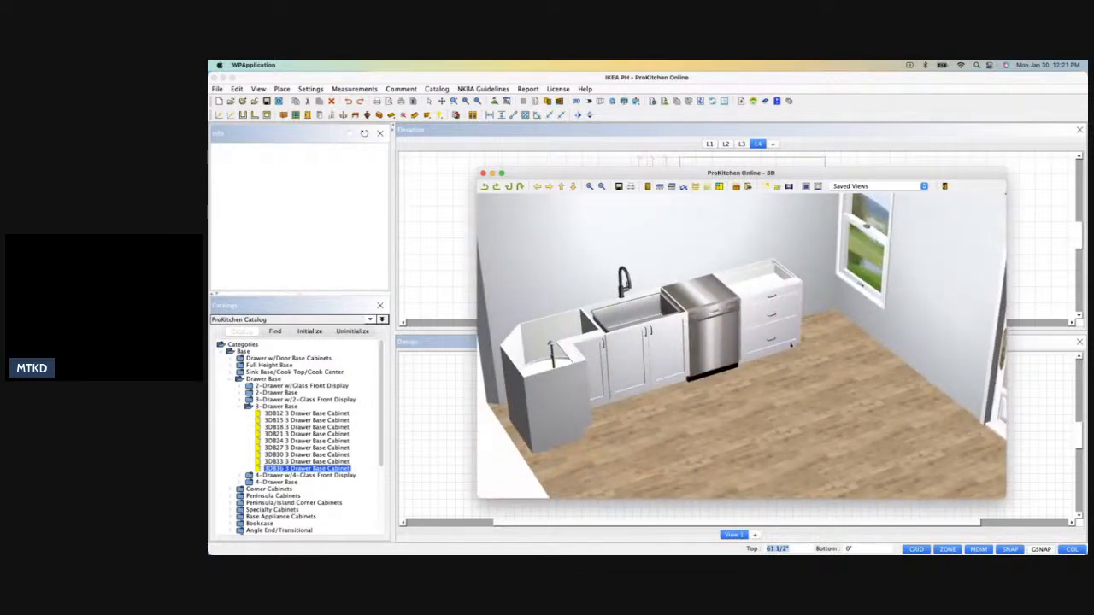
pyautogui.click(483, 174)
# Place an RTB36-2 range top base cabinet with two drawers on the wall opposite the window wall L4, and check the wall elevations.
pyautogui.click(229, 381)
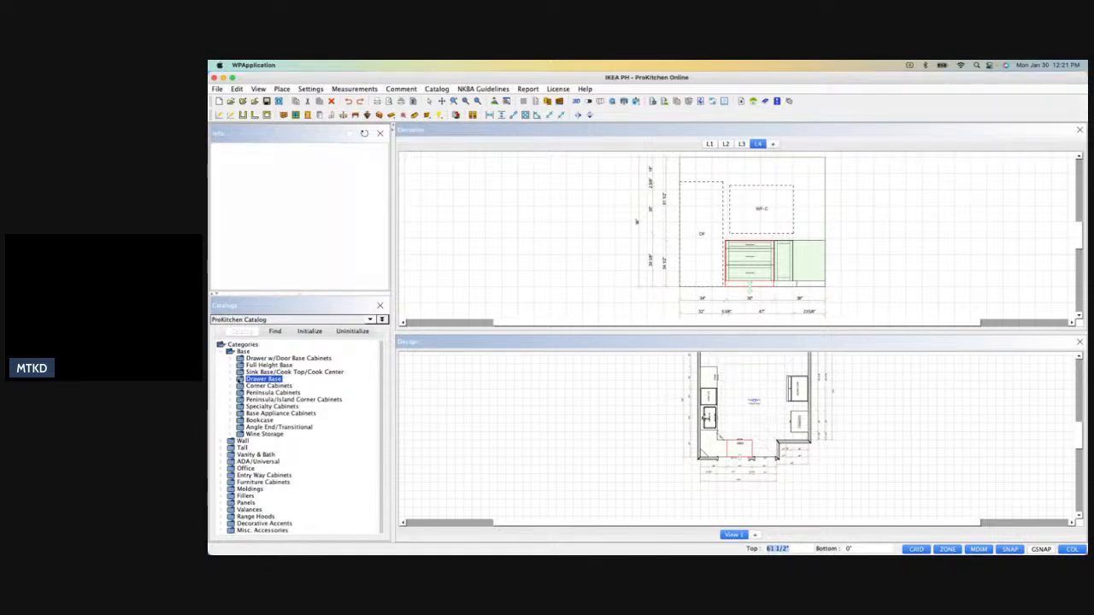
pyautogui.click(239, 372)
pyautogui.click(248, 421)
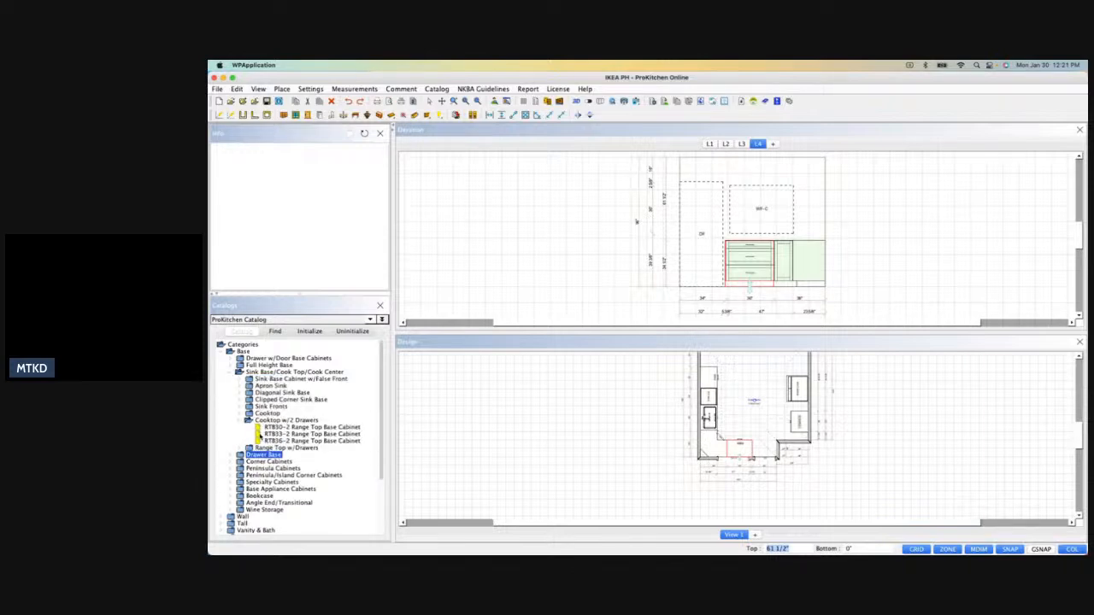
pyautogui.moveTo(272, 441); pyautogui.dragTo(740, 359)
pyautogui.click(728, 145)
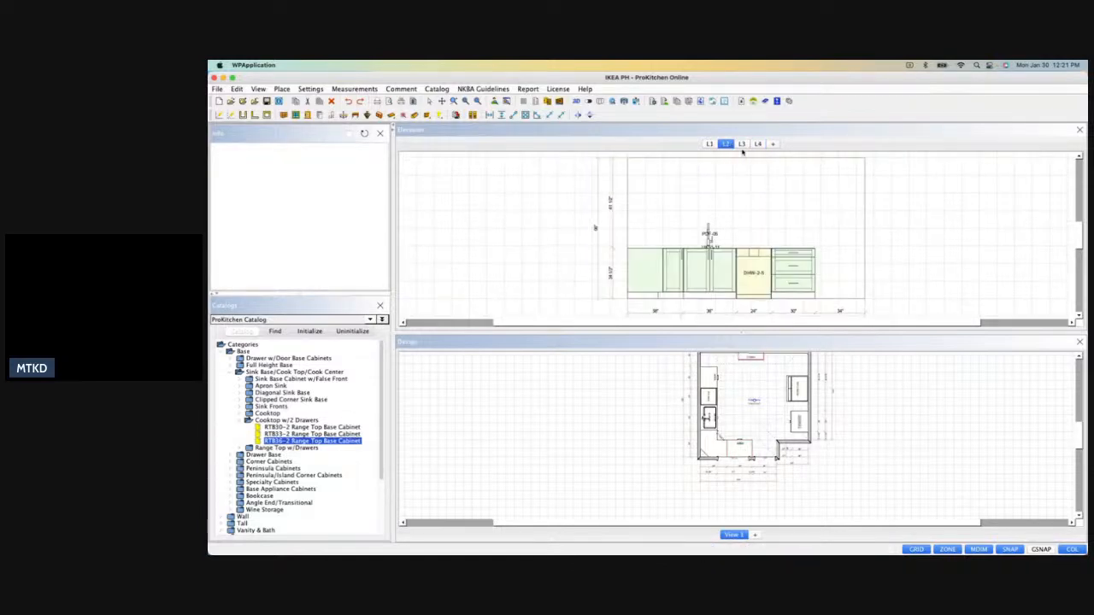
pyautogui.click(742, 145)
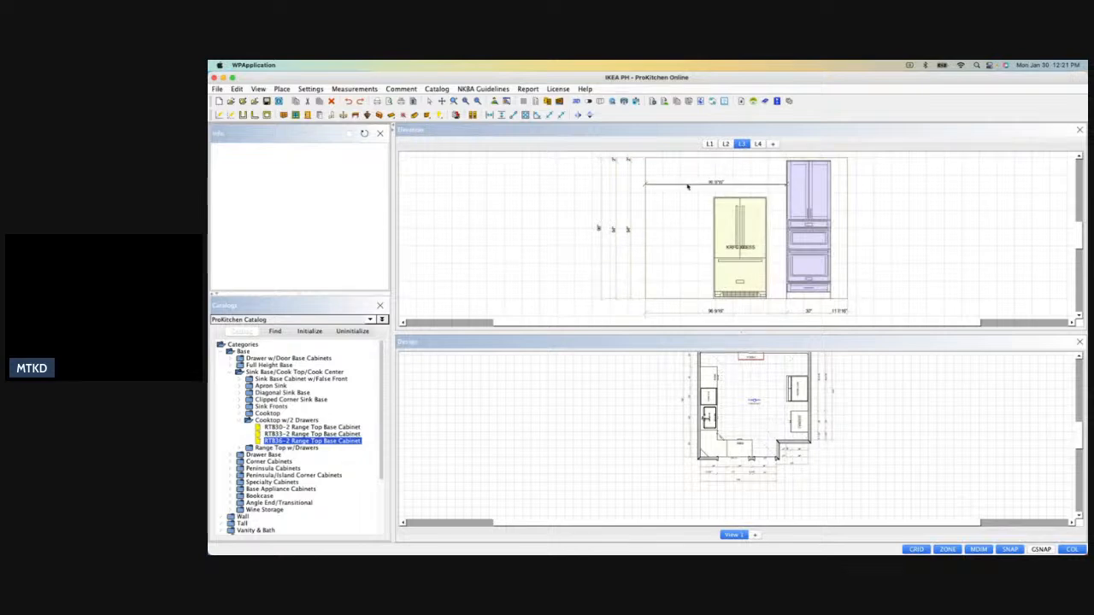
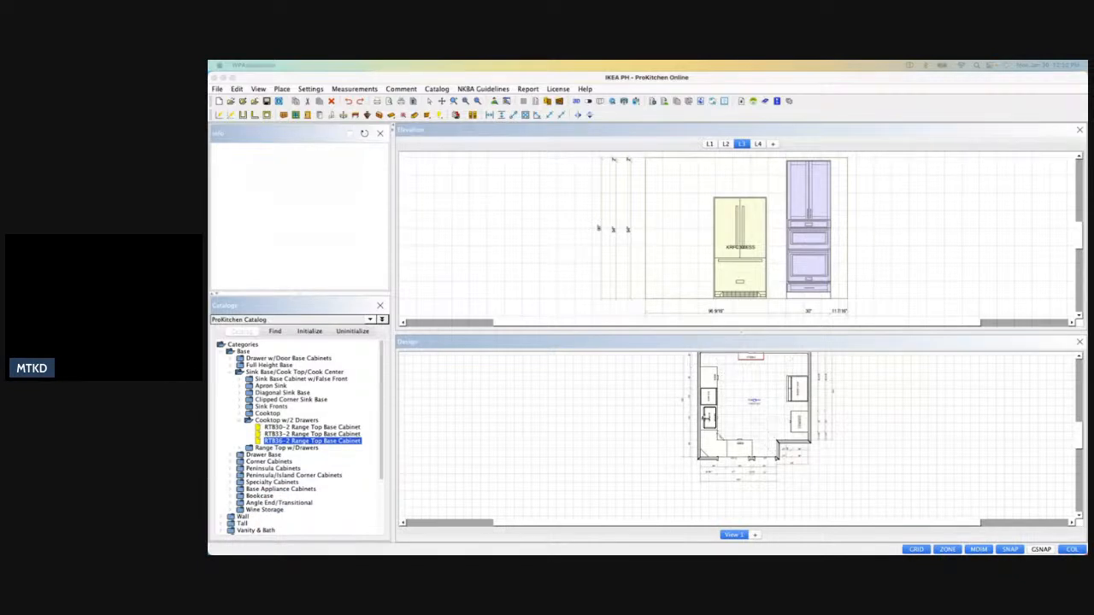
# Check the wall elevations, and delete the three-drawer base cabinet beside the dishwasher on wall L2.
pyautogui.scroll(-3, 739, 415)
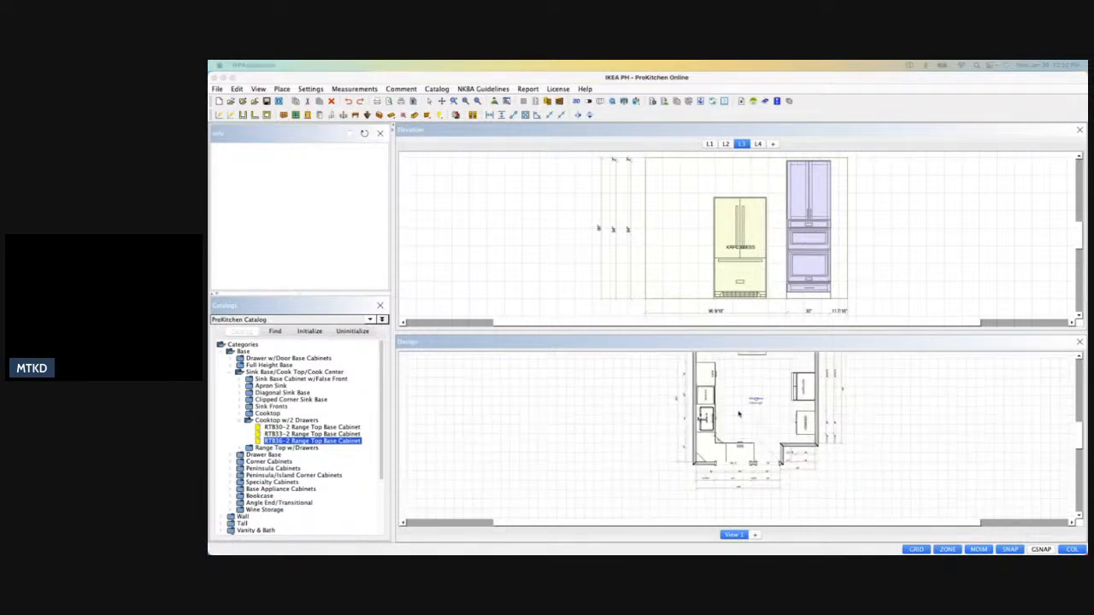
pyautogui.scroll(5, 737, 369)
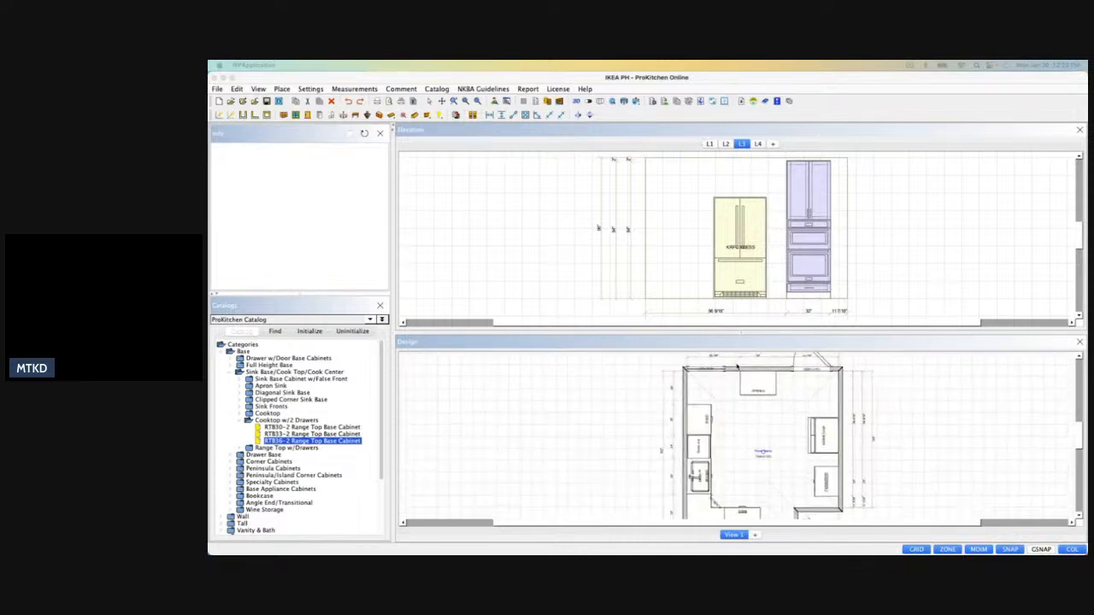
pyautogui.scroll(1, 737, 369)
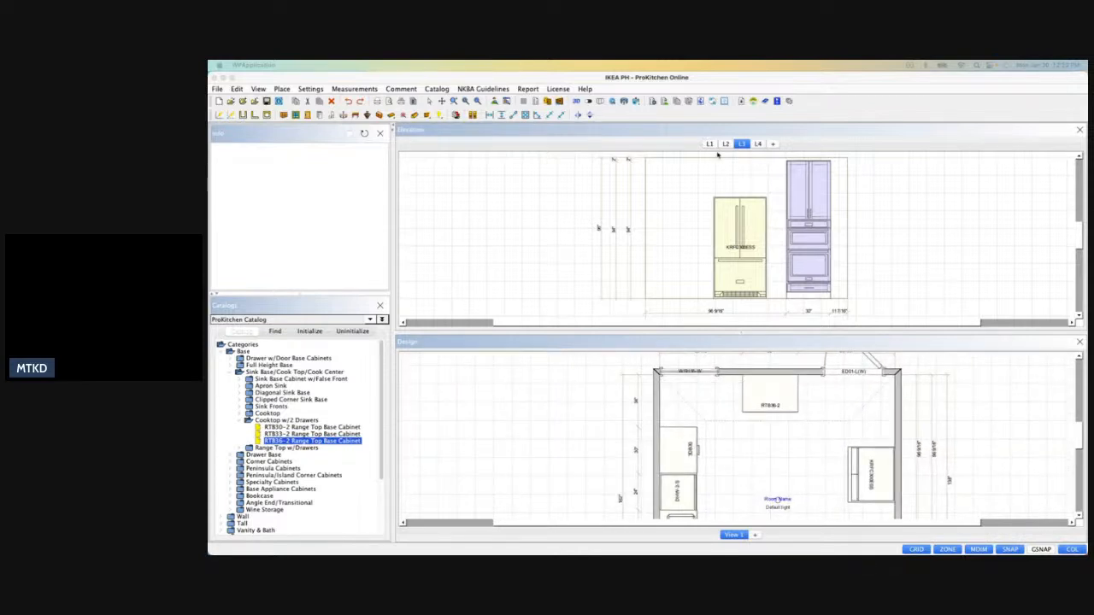
pyautogui.click(757, 144)
pyautogui.click(725, 144)
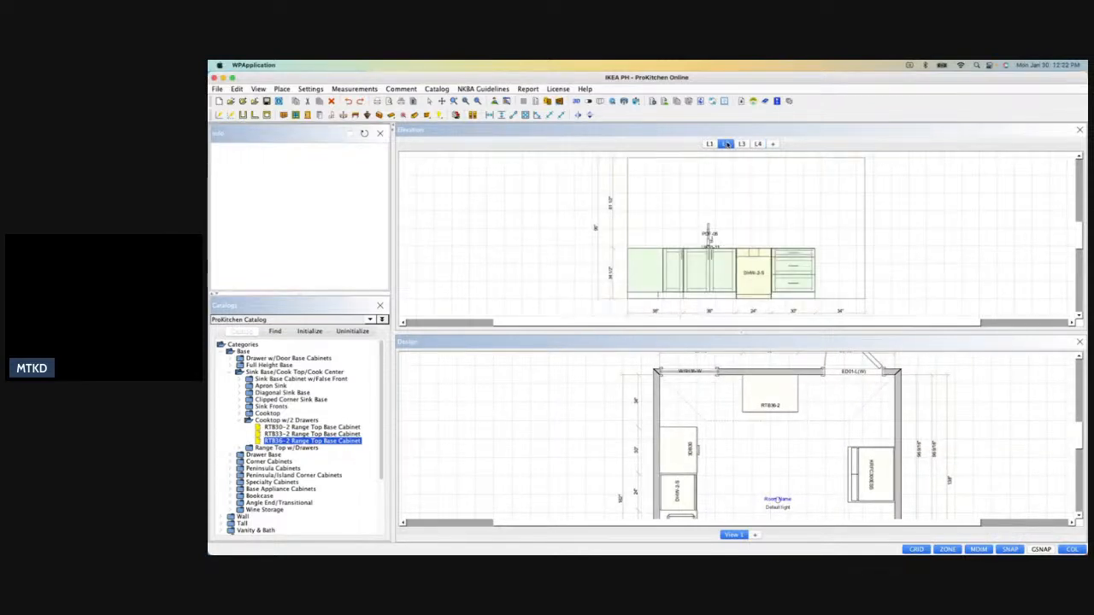
pyautogui.click(709, 144)
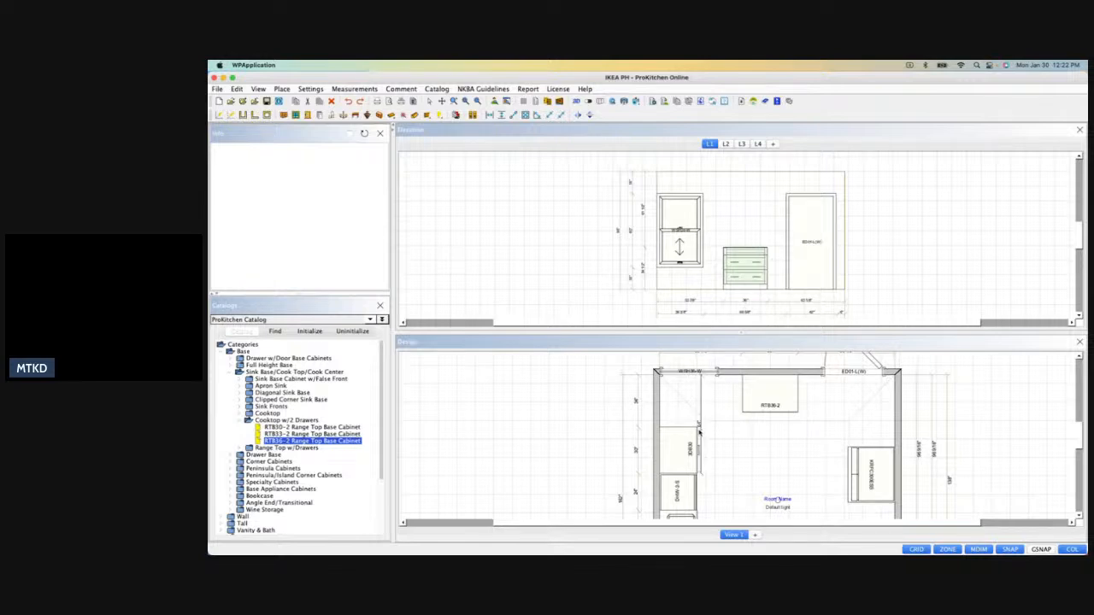
pyautogui.click(687, 451)
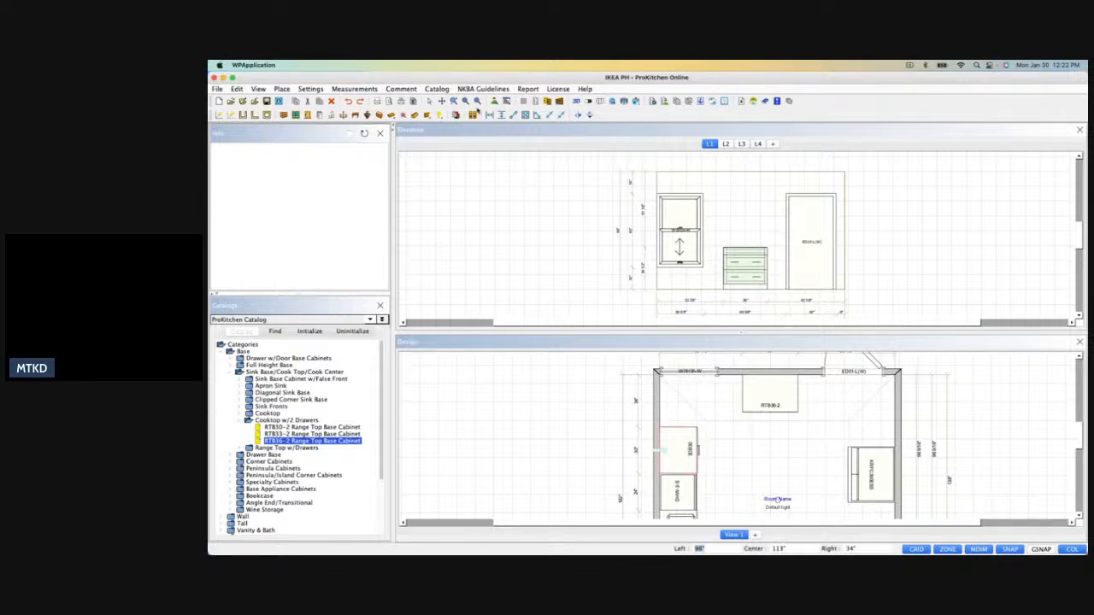
pyautogui.click(341, 114)
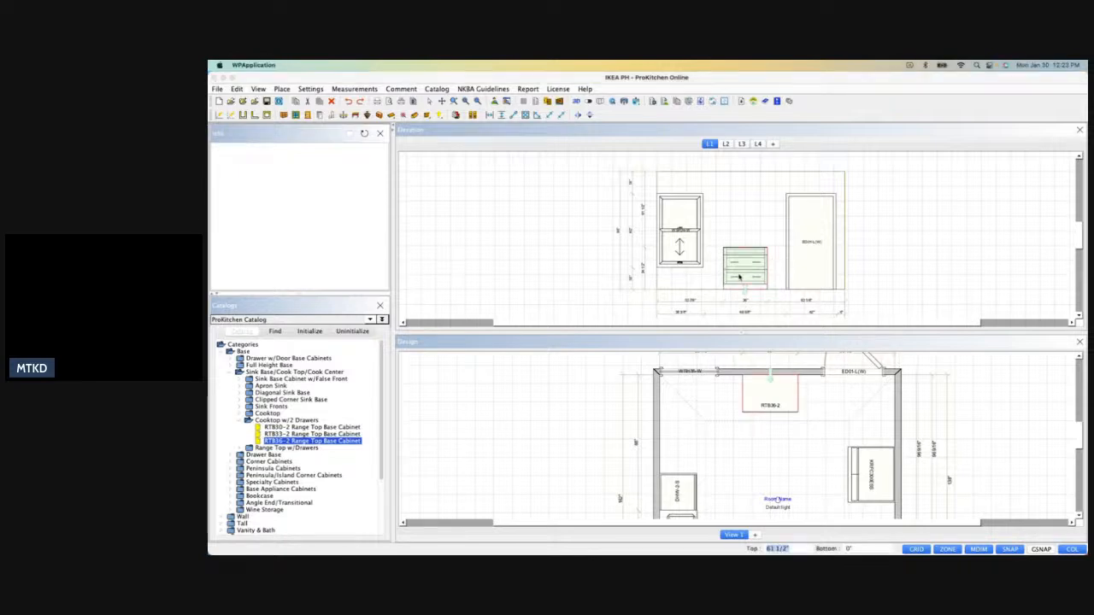
# In the RTB36-2 range top base's hardware attributes, give each of the two drawers a single pull and accept.
pyautogui.doubleClick(740, 276)
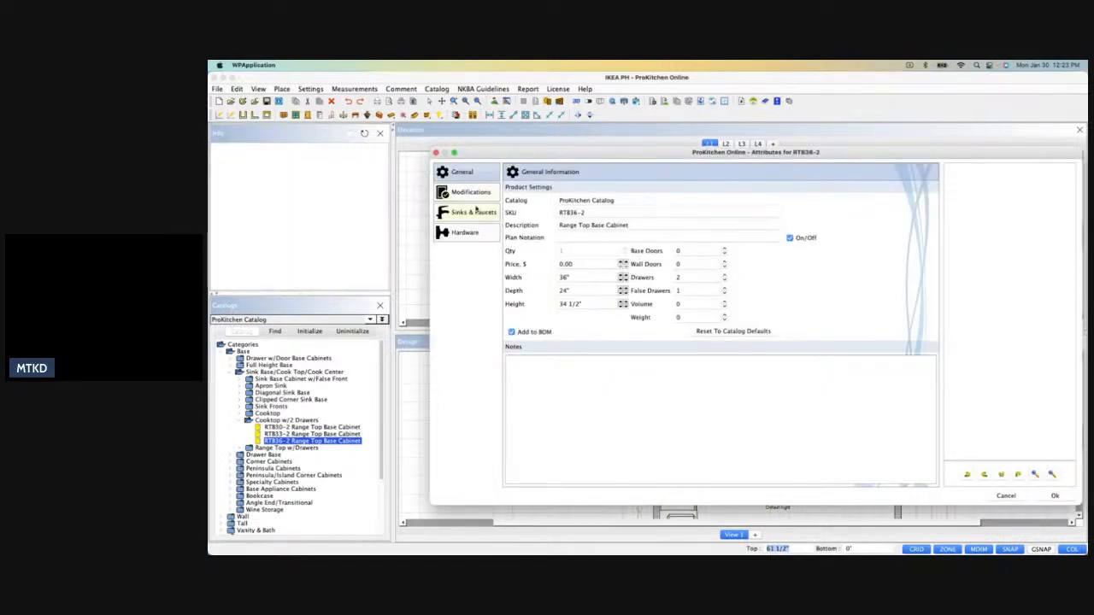
pyautogui.click(468, 232)
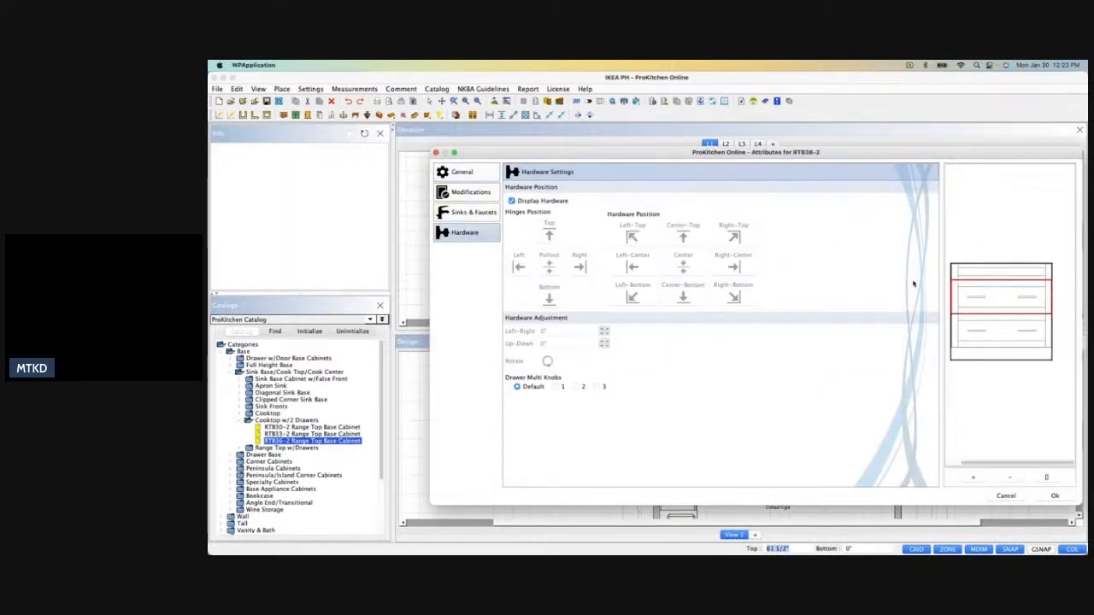
pyautogui.click(556, 387)
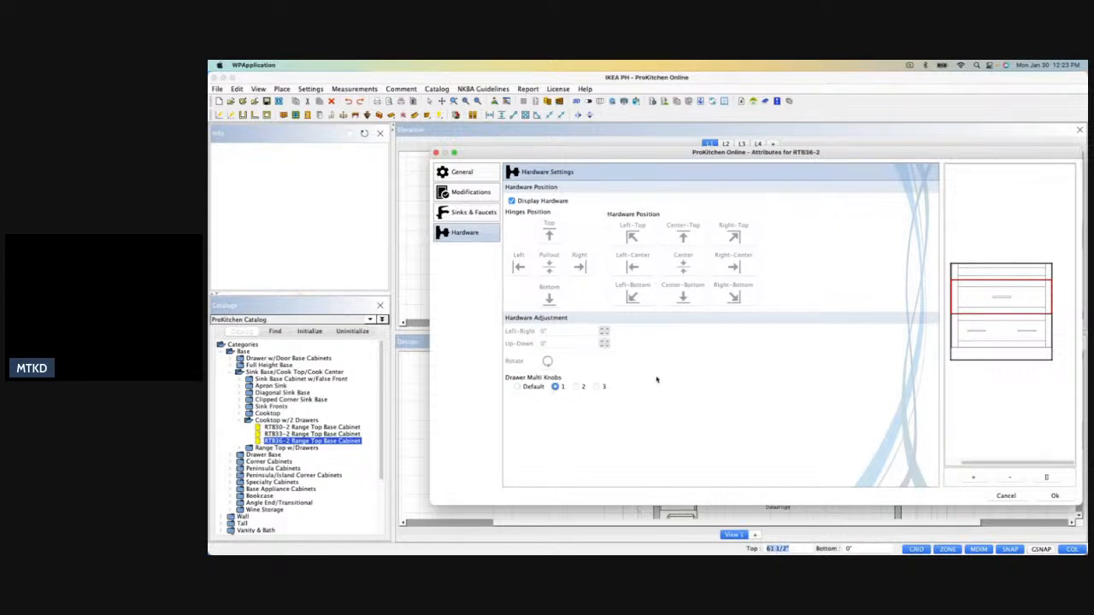
pyautogui.click(998, 332)
pyautogui.click(556, 386)
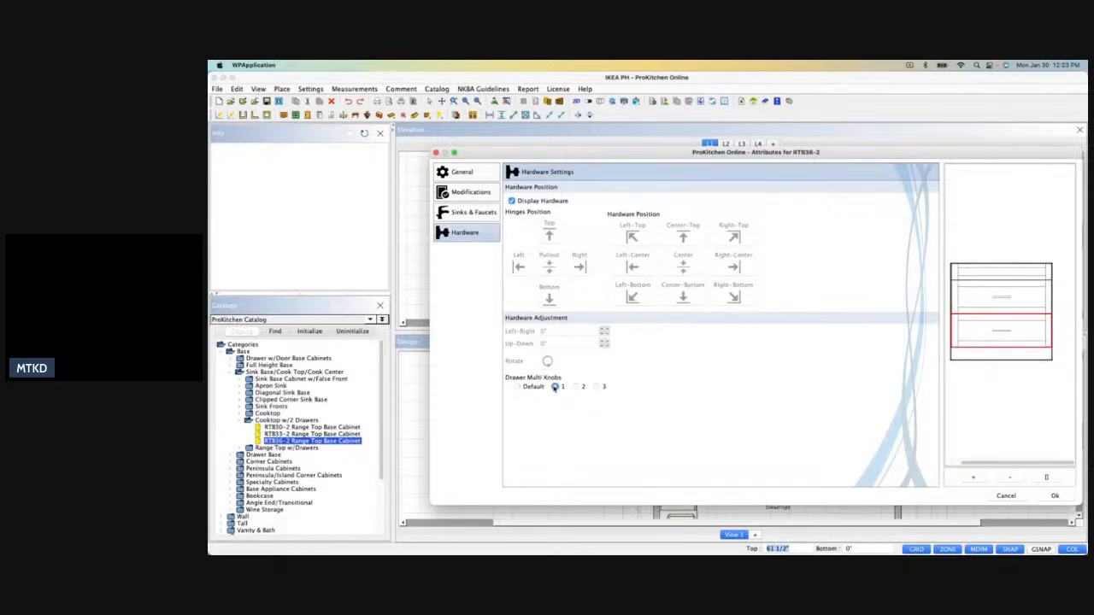
pyautogui.click(1054, 496)
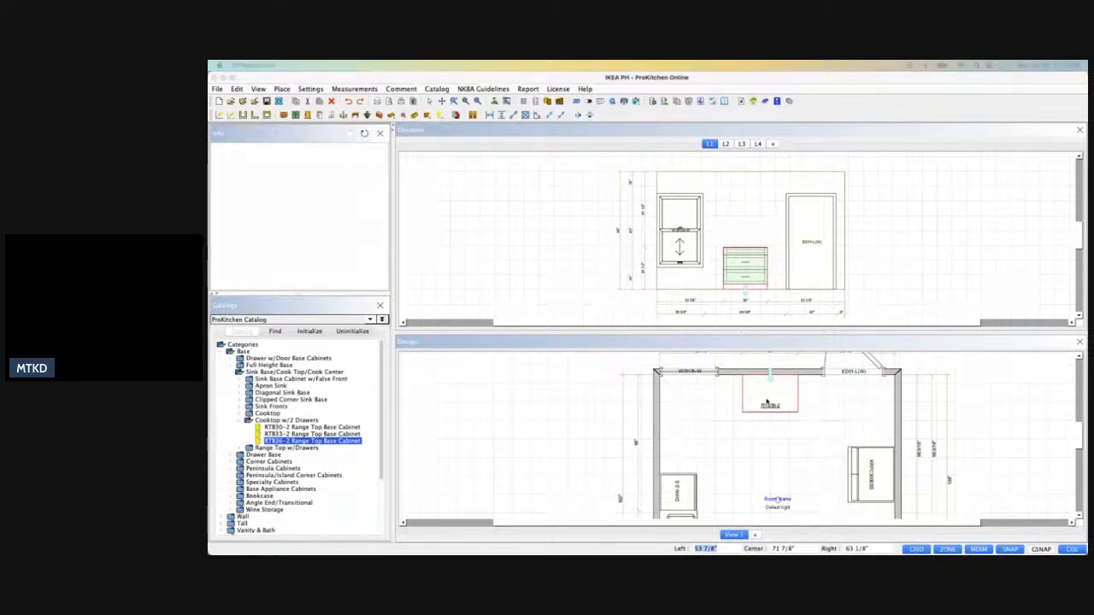
pyautogui.doubleClick(766, 403)
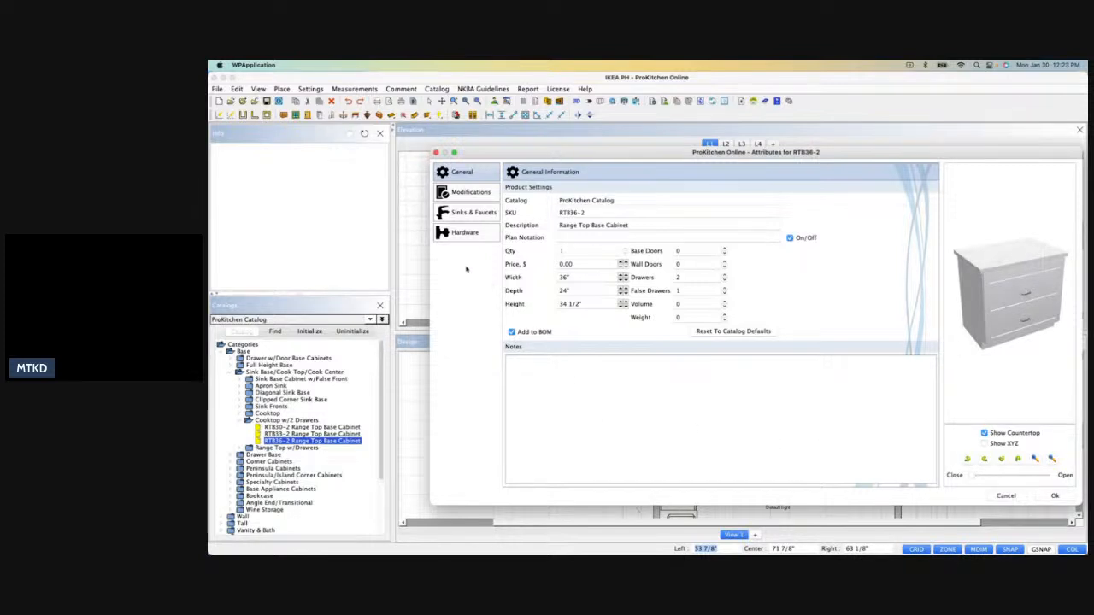
pyautogui.click(466, 213)
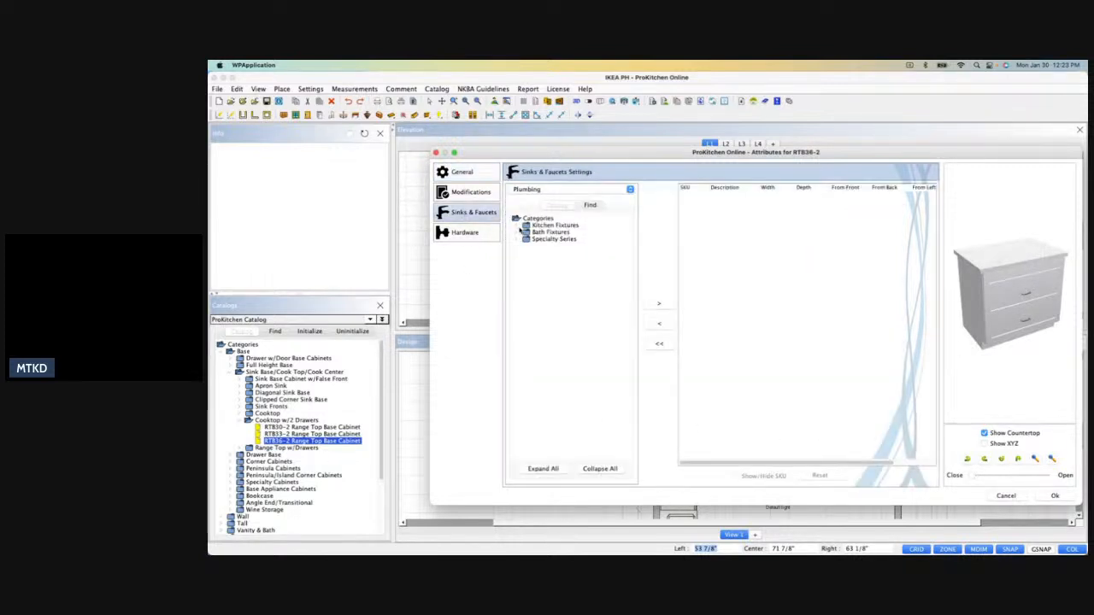
pyautogui.click(517, 226)
pyautogui.click(517, 225)
pyautogui.click(998, 497)
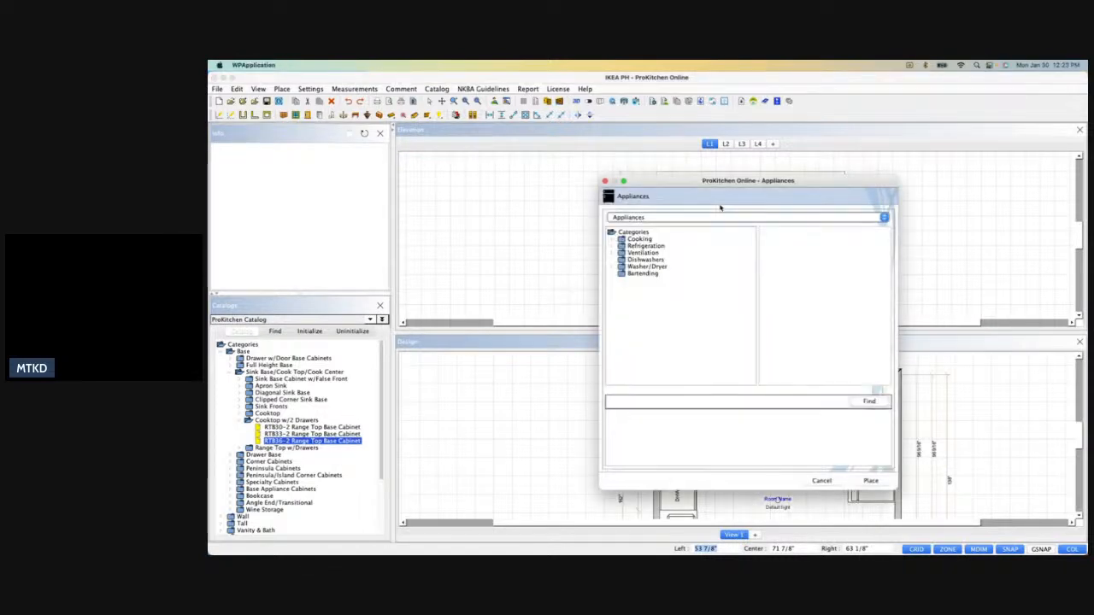
# Place a Bosch NIT5660UC 500 Series 36" induction cooktop over the RTB36-2 range top base on wall L1.
pyautogui.click(656, 219)
pyautogui.click(617, 242)
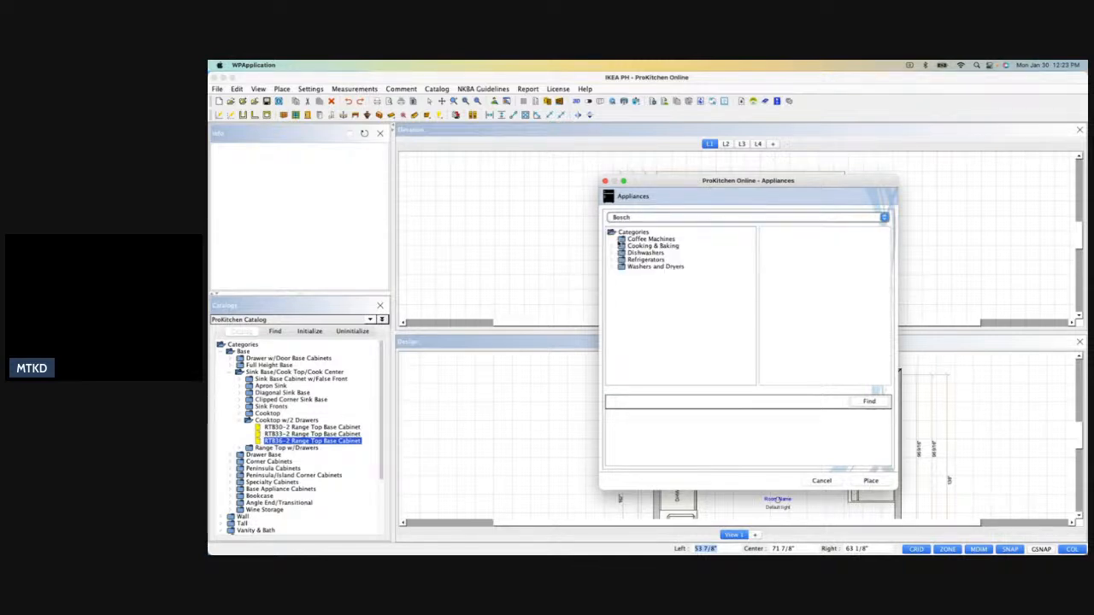
pyautogui.click(618, 247)
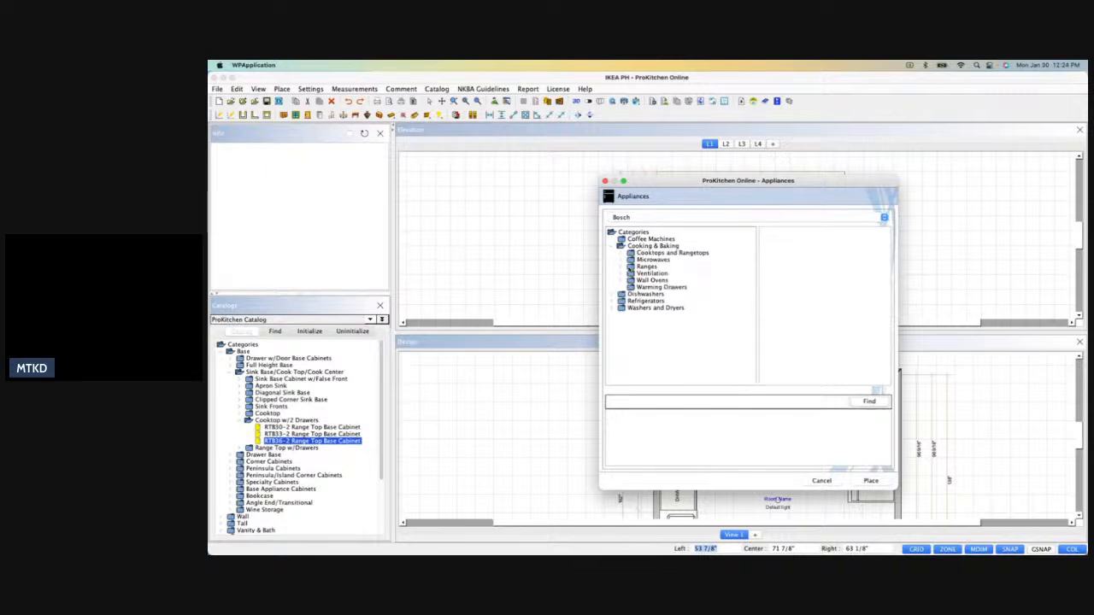
pyautogui.click(621, 254)
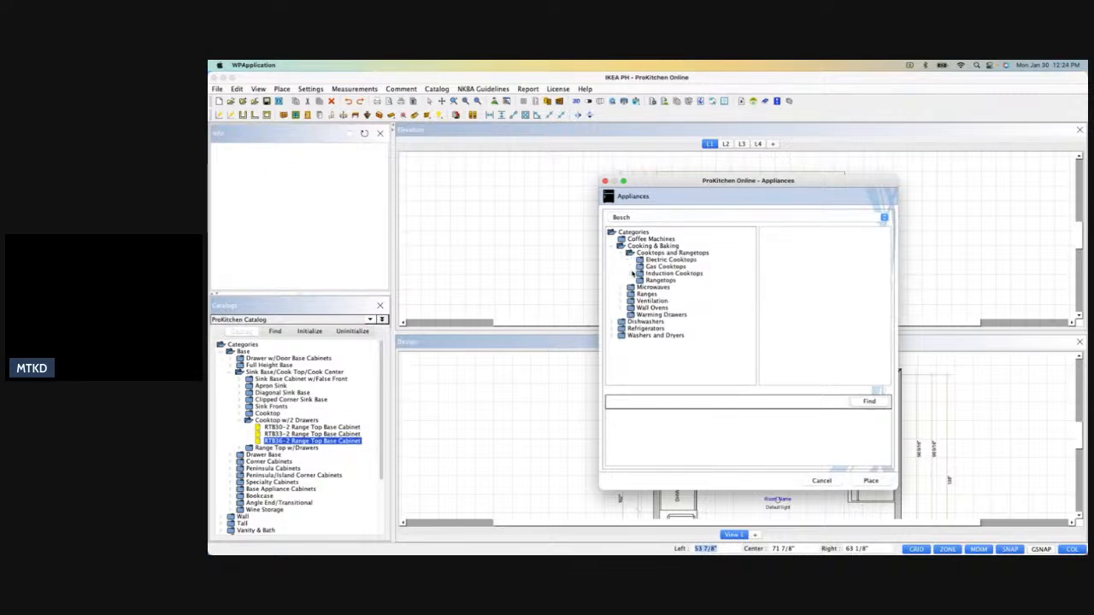
pyautogui.click(633, 273)
pyautogui.click(652, 294)
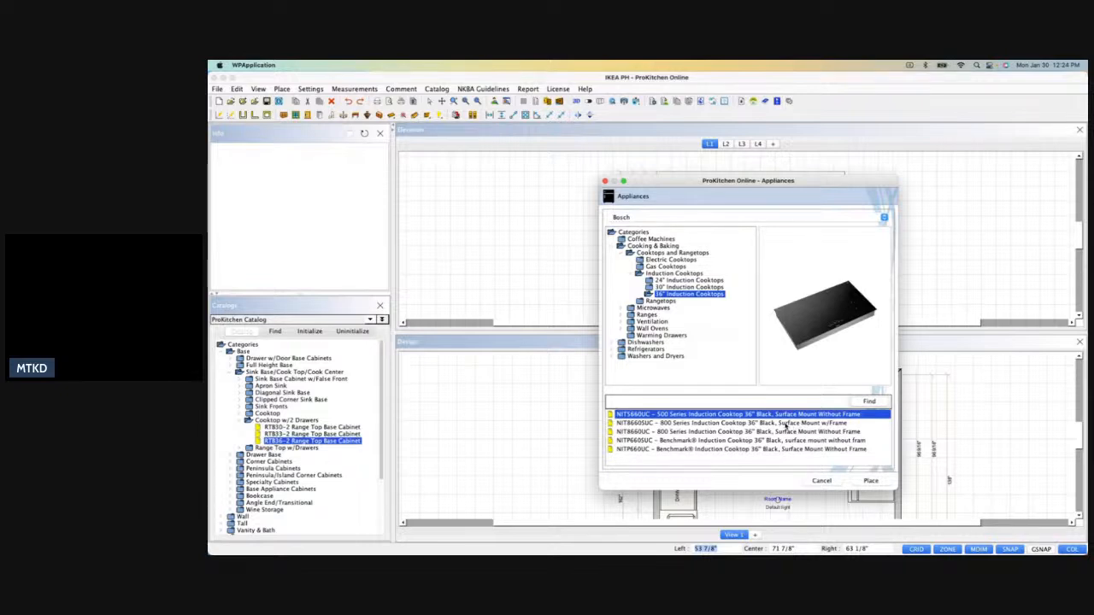
pyautogui.click(870, 481)
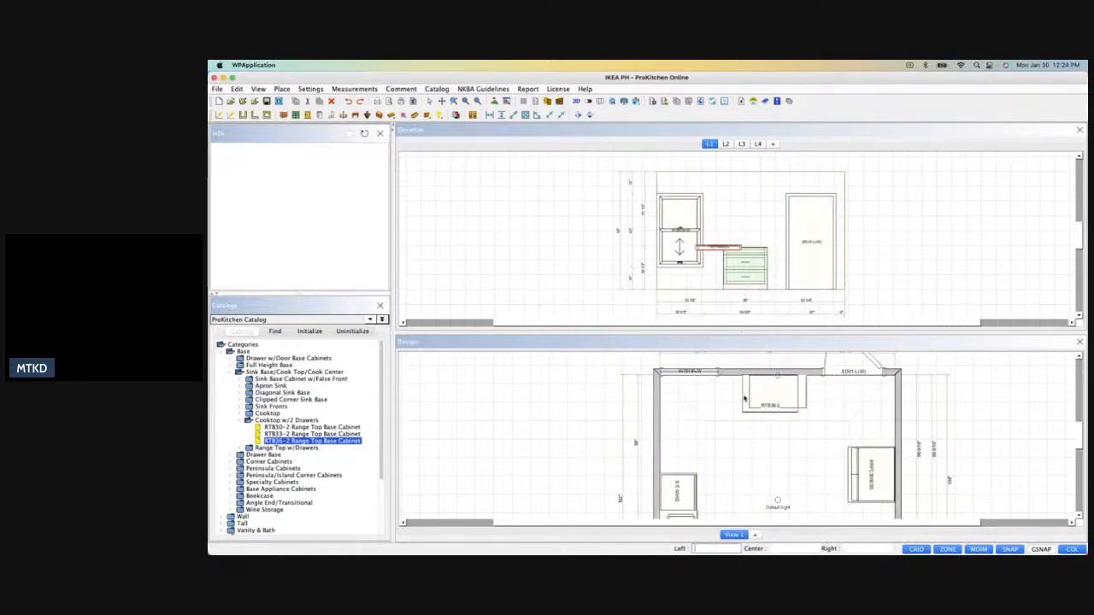
pyautogui.click(744, 398)
pyautogui.click(825, 482)
pyautogui.click(799, 390)
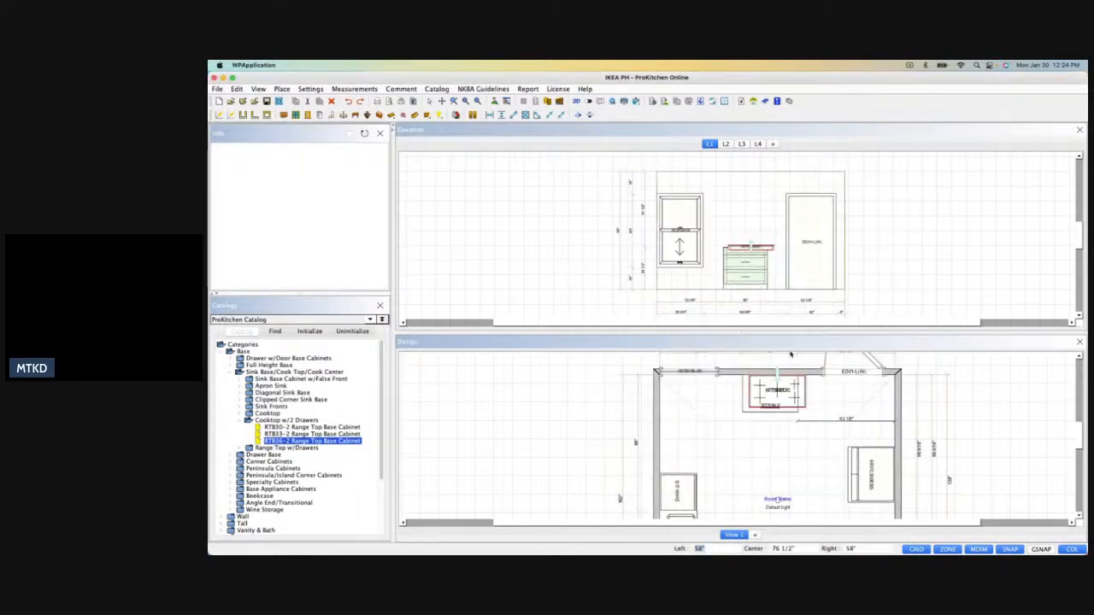
# Try to center the RTB36-2 cabinet relative to another item in the wall L1 elevation.
pyautogui.rightClick(767, 250)
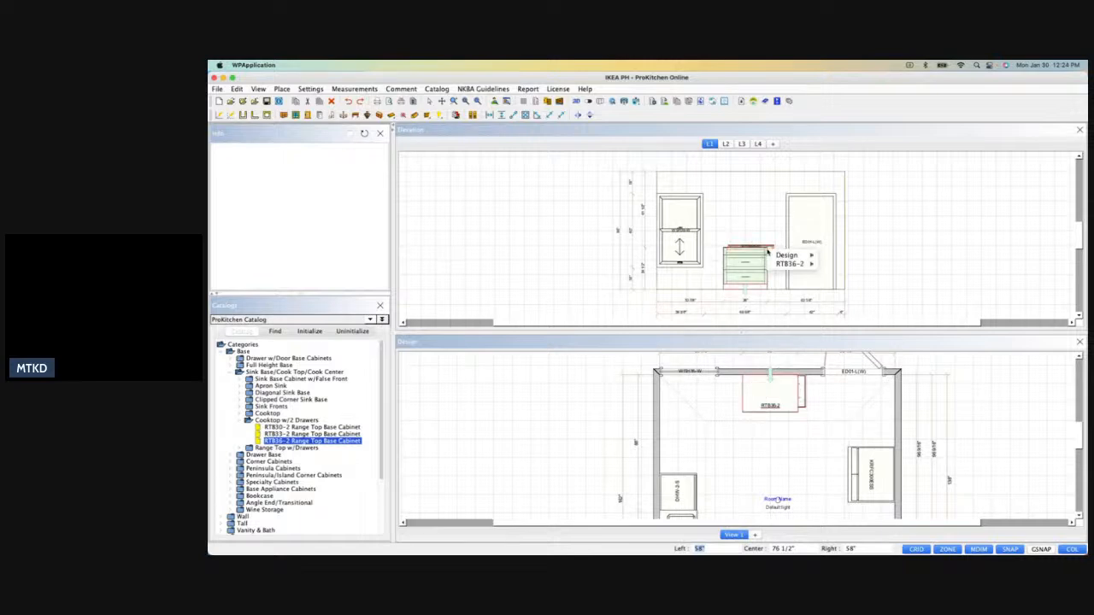
pyautogui.moveTo(790, 263)
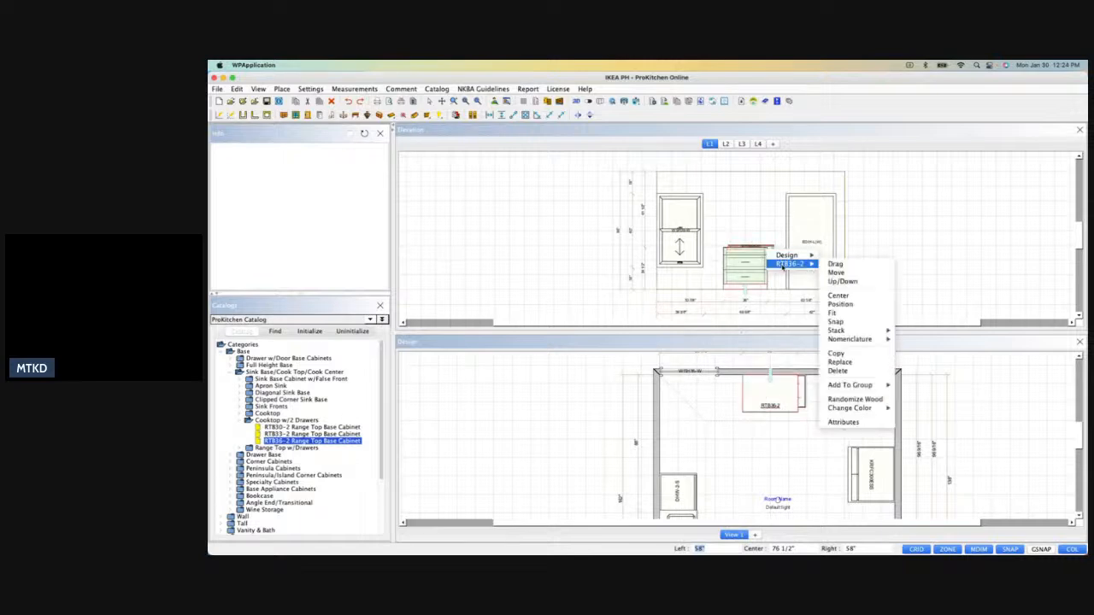
pyautogui.click(845, 296)
pyautogui.click(733, 262)
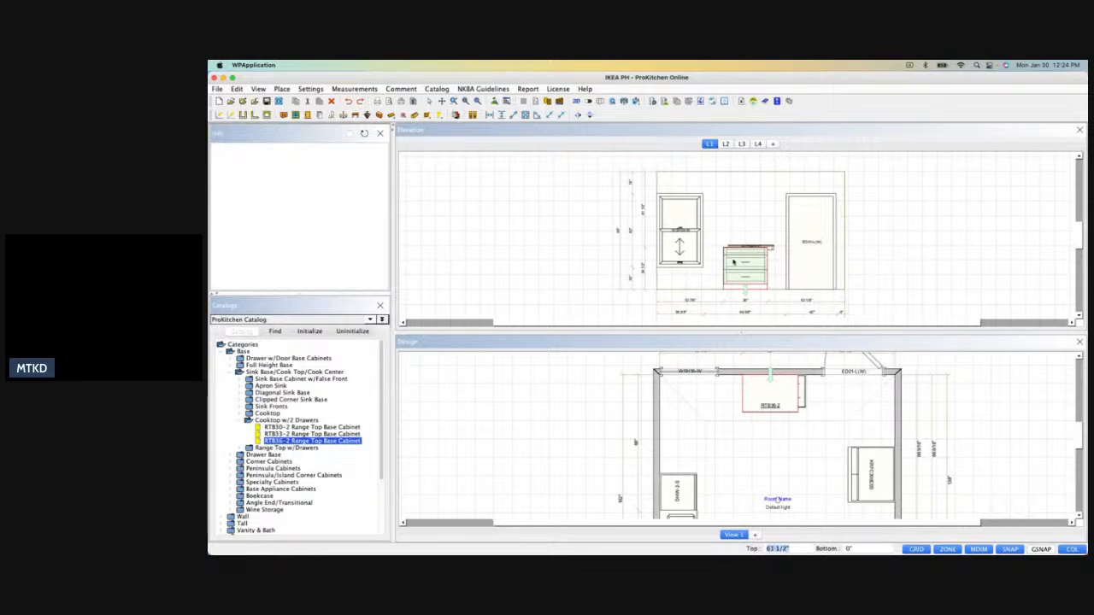
pyautogui.click(751, 231)
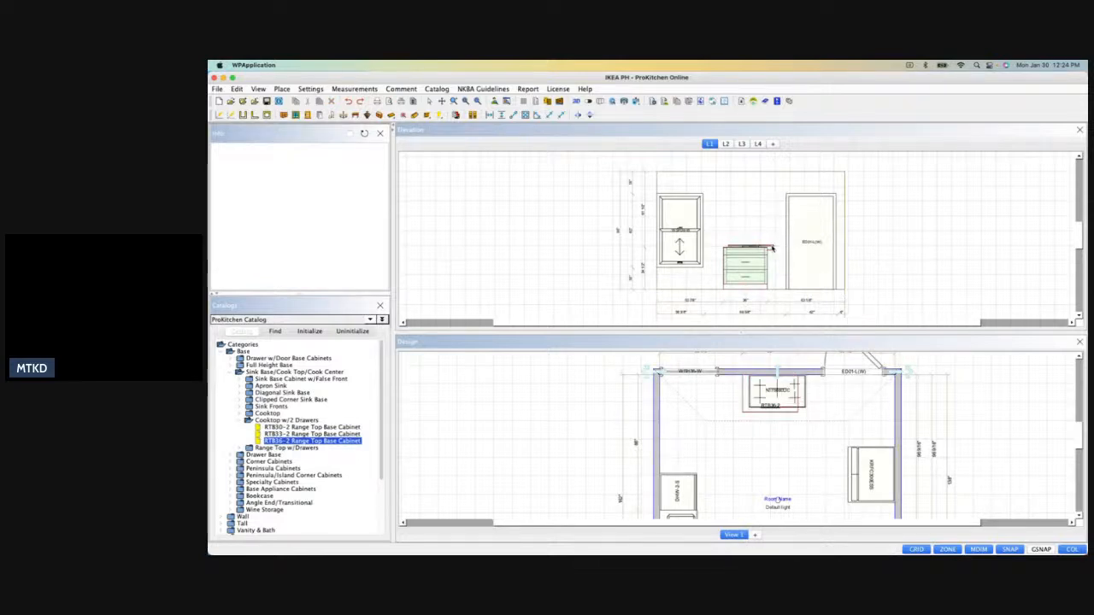
# Raise the NIT5660UC cooktop clear above the range top base cabinet in the wall L1 elevation.
pyautogui.scroll(5, 769, 248)
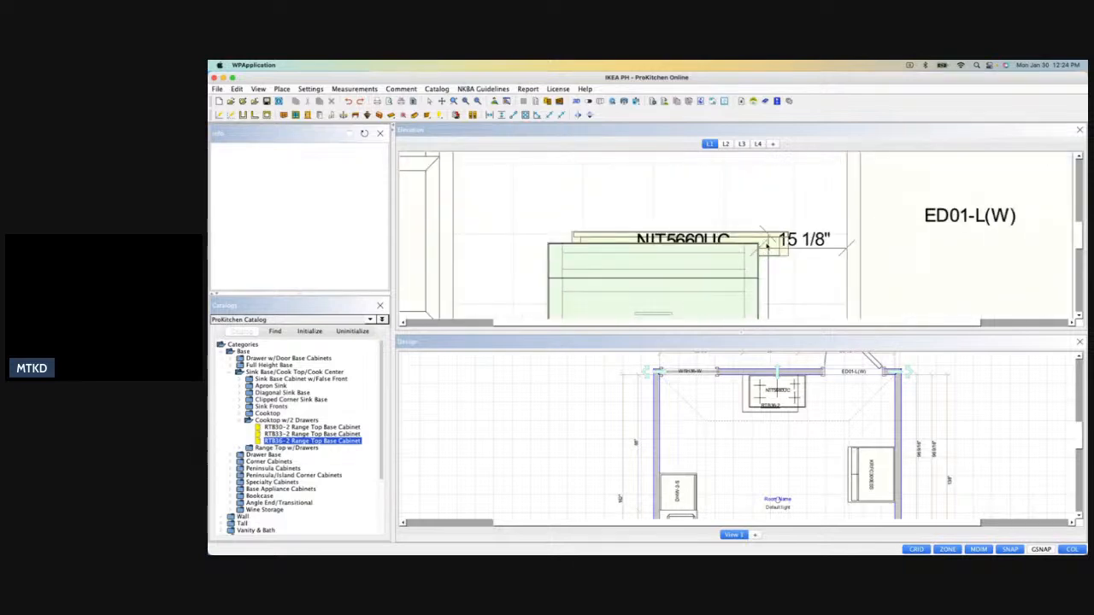
pyautogui.rightClick(774, 247)
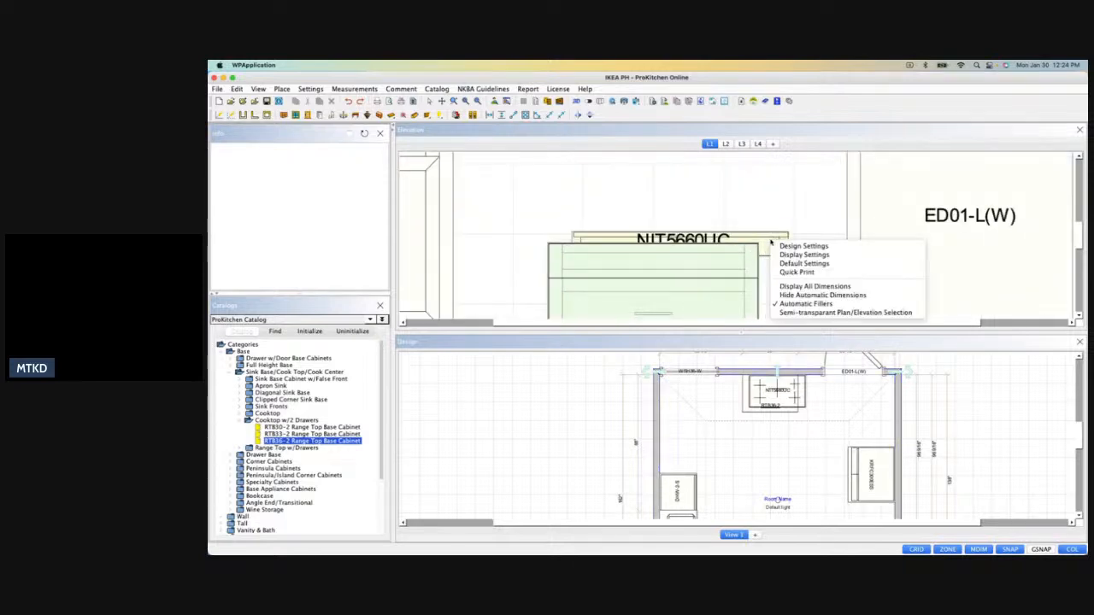
pyautogui.click(776, 249)
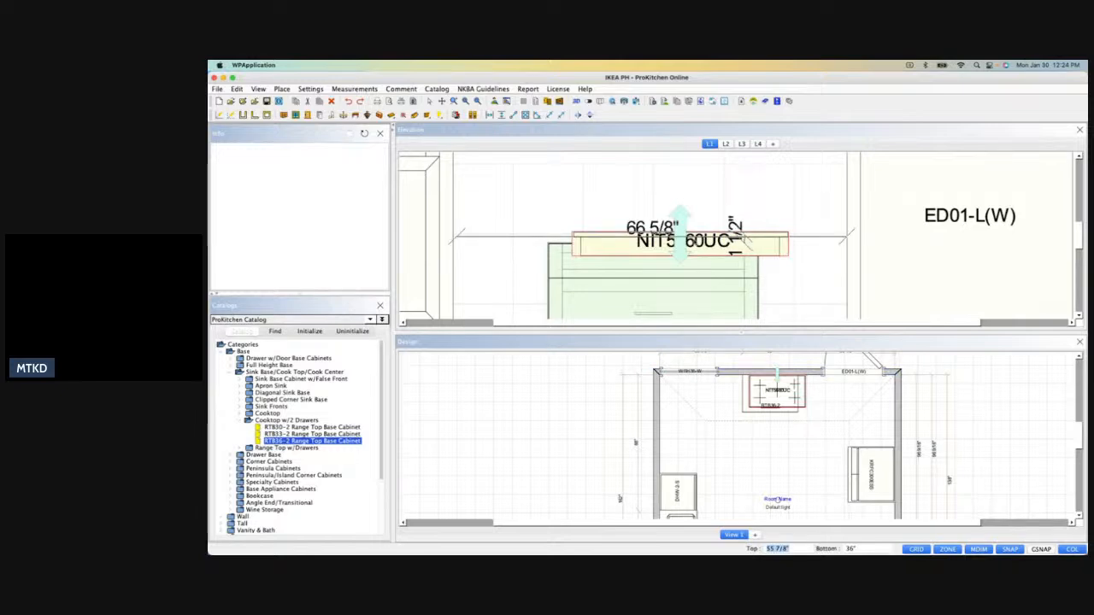
pyautogui.moveTo(679, 222); pyautogui.dragTo(680, 207)
pyautogui.rightClick(703, 207)
pyautogui.click(667, 207)
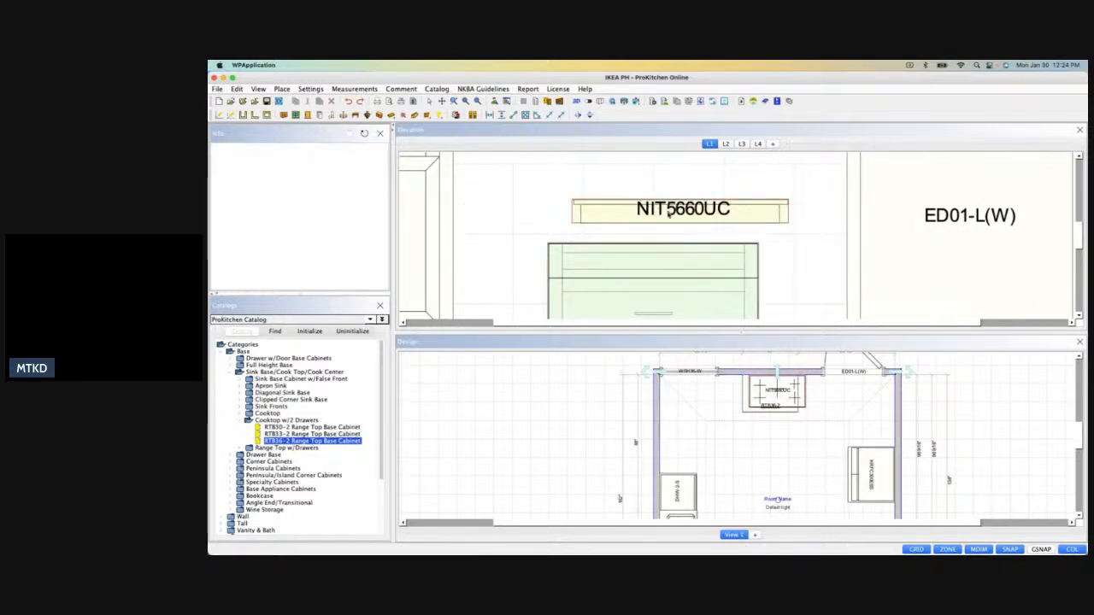
# Center the NIT5660UC cooktop on the RTB36-2 cabinet and lower it to a bottom height of 34 1/2".
pyautogui.click(781, 402)
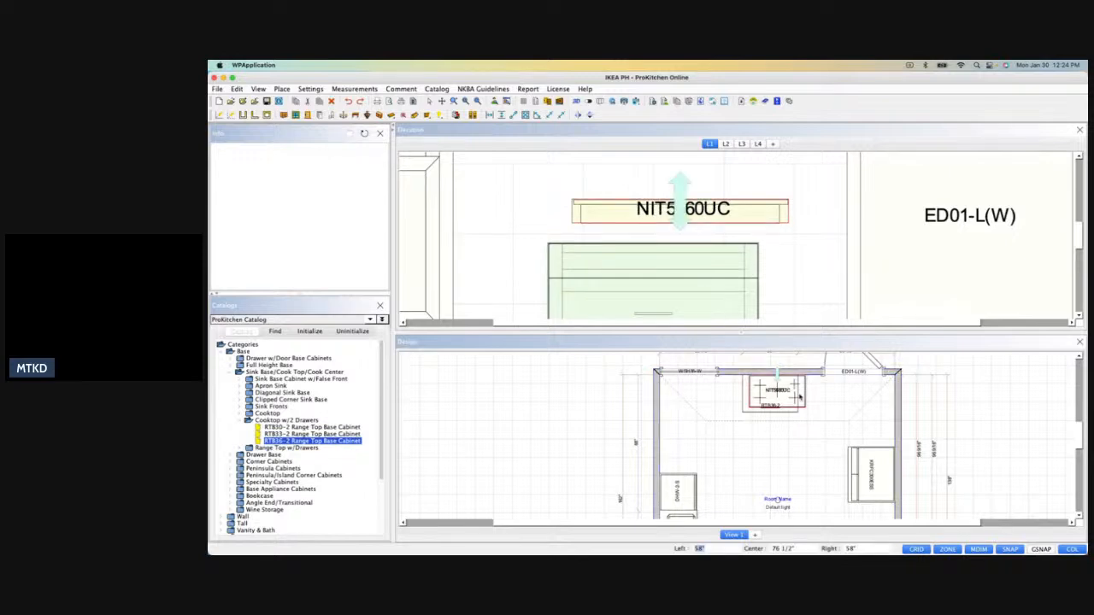
pyautogui.rightClick(800, 398)
pyautogui.moveTo(826, 410)
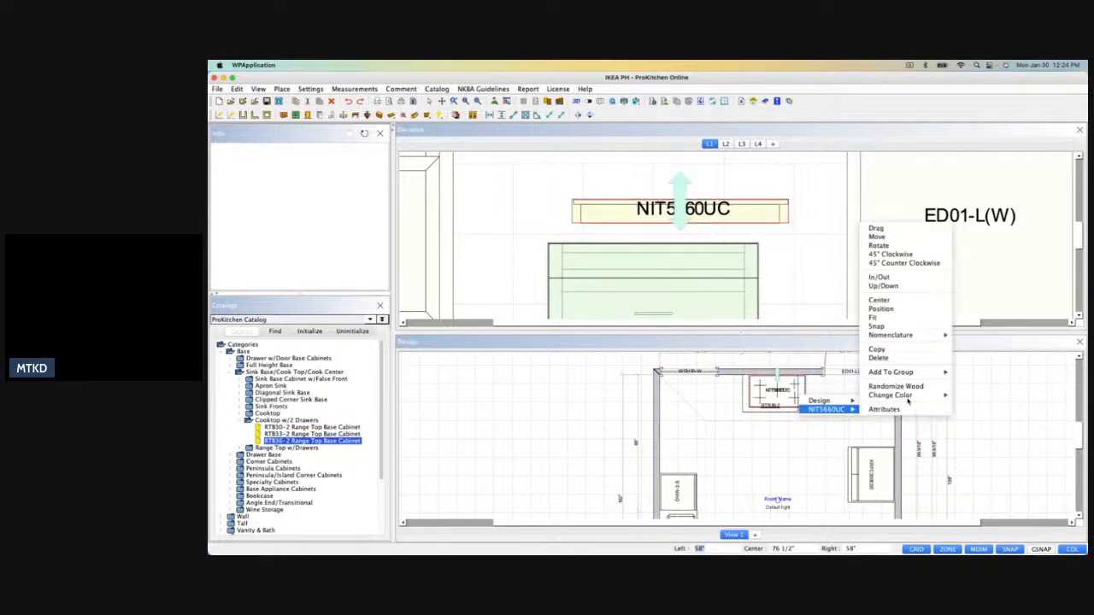
pyautogui.click(880, 302)
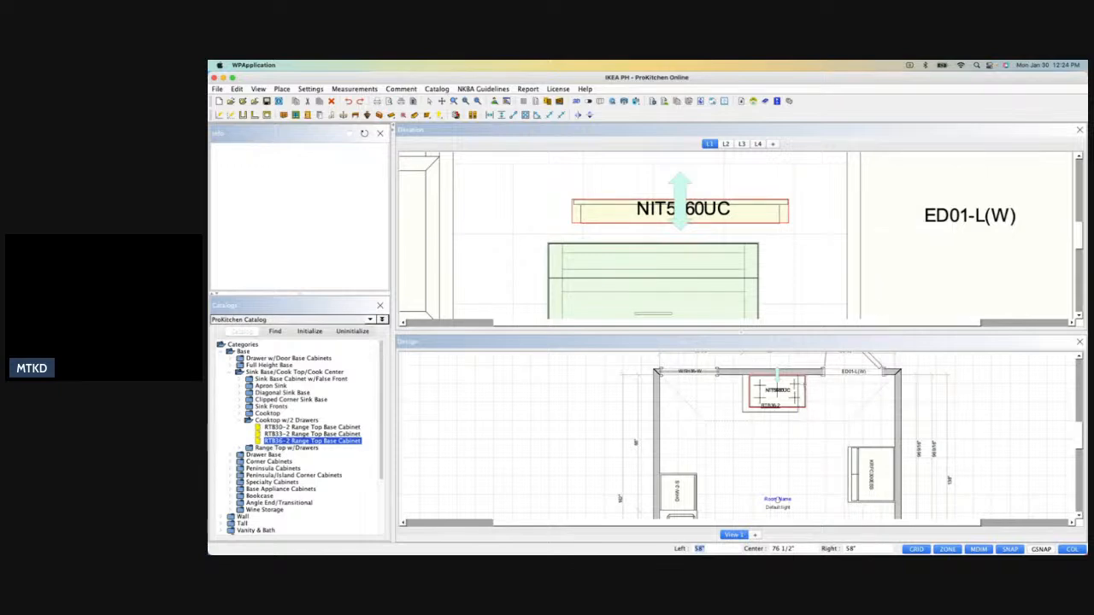
pyautogui.click(746, 415)
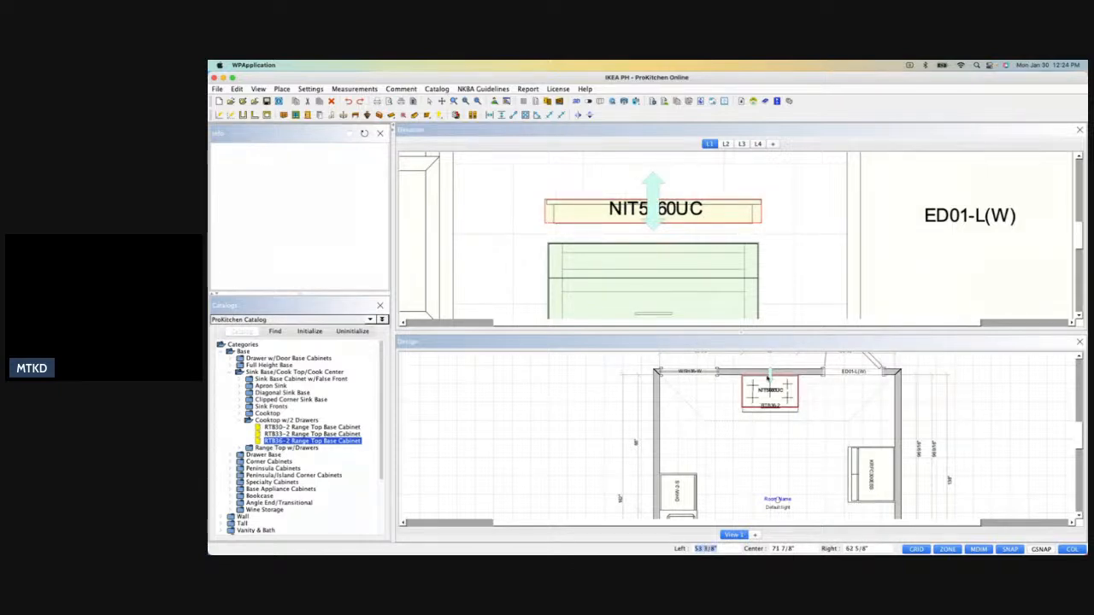
pyautogui.moveTo(647, 237); pyautogui.dragTo(648, 250)
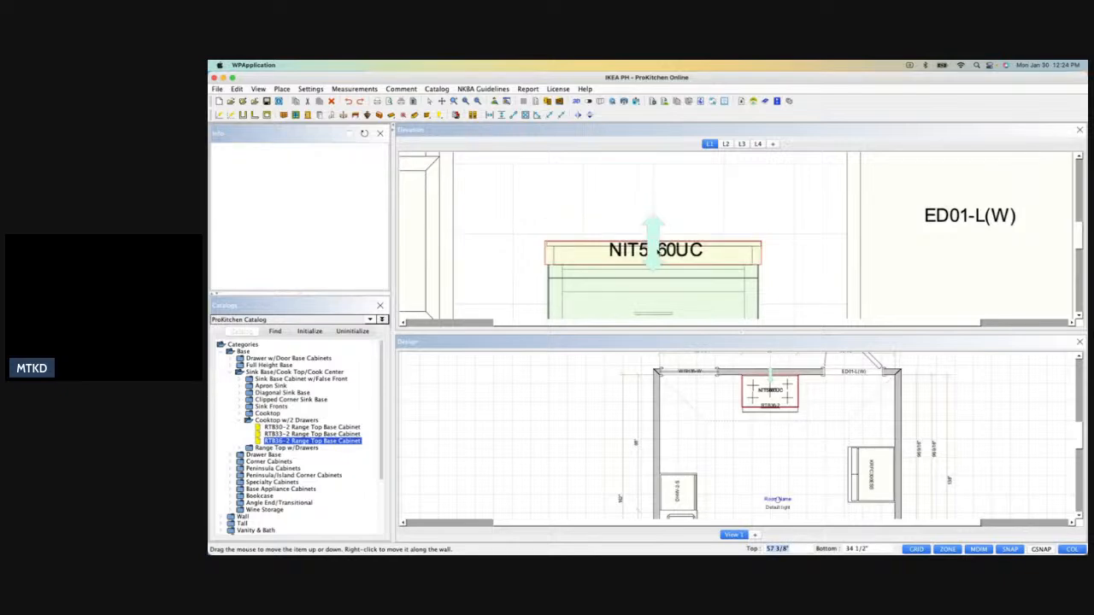
pyautogui.click(710, 188)
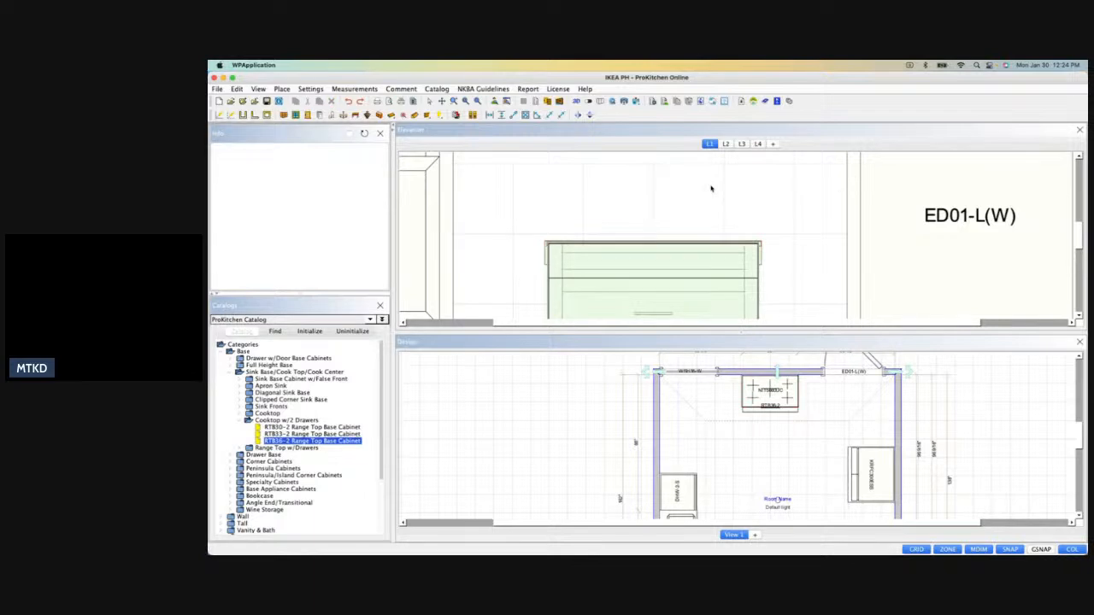
# Place a 4DB15 4 Drawer Base Cabinet on each side of the RTB36-2 range top base on wall L1.
pyautogui.scroll(-5, 710, 188)
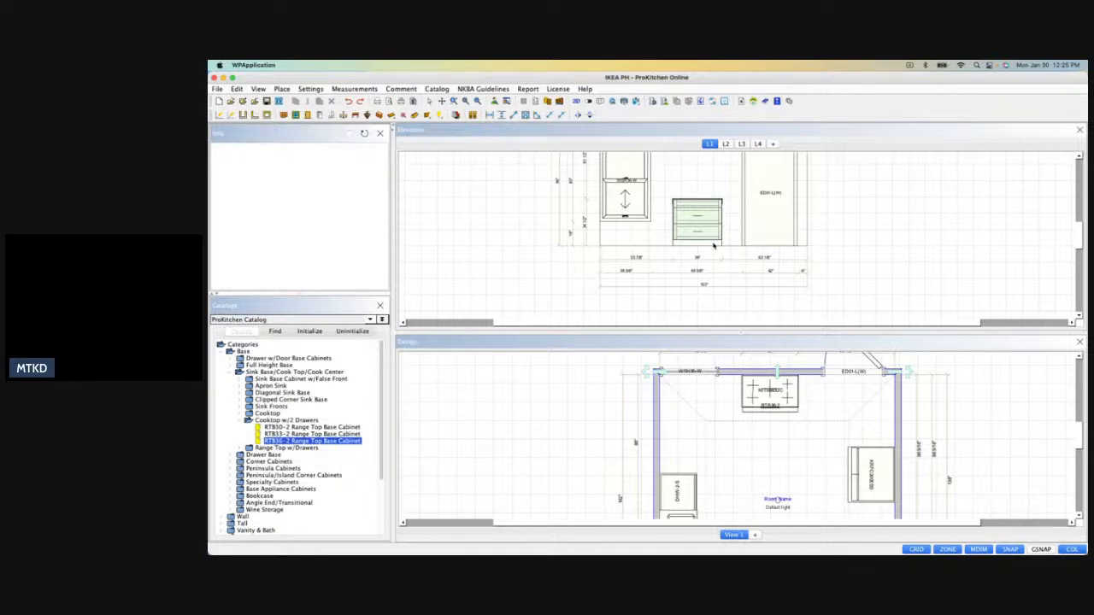
pyautogui.scroll(-5, 743, 400)
pyautogui.scroll(4, 759, 478)
pyautogui.scroll(-2, 759, 478)
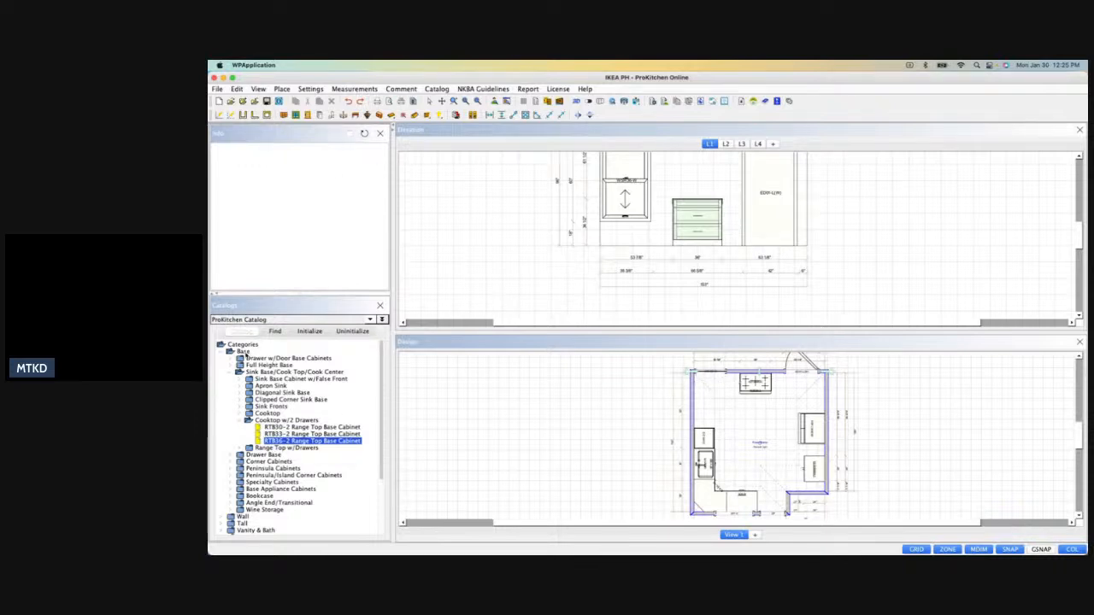
pyautogui.click(237, 373)
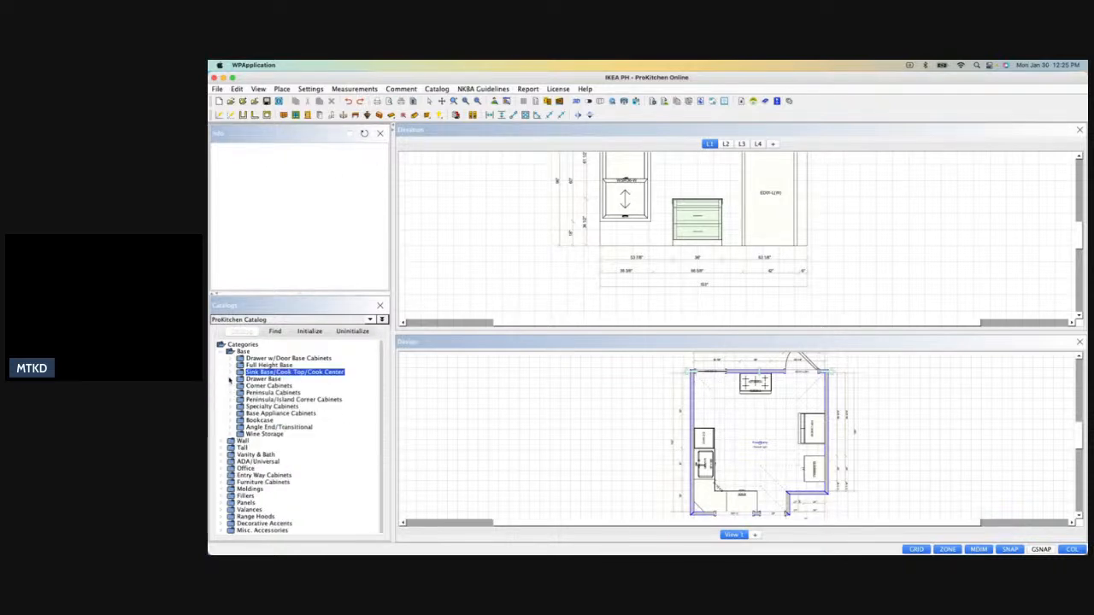
pyautogui.click(239, 380)
pyautogui.click(244, 406)
pyautogui.click(243, 421)
pyautogui.moveTo(282, 434); pyautogui.dragTo(733, 378)
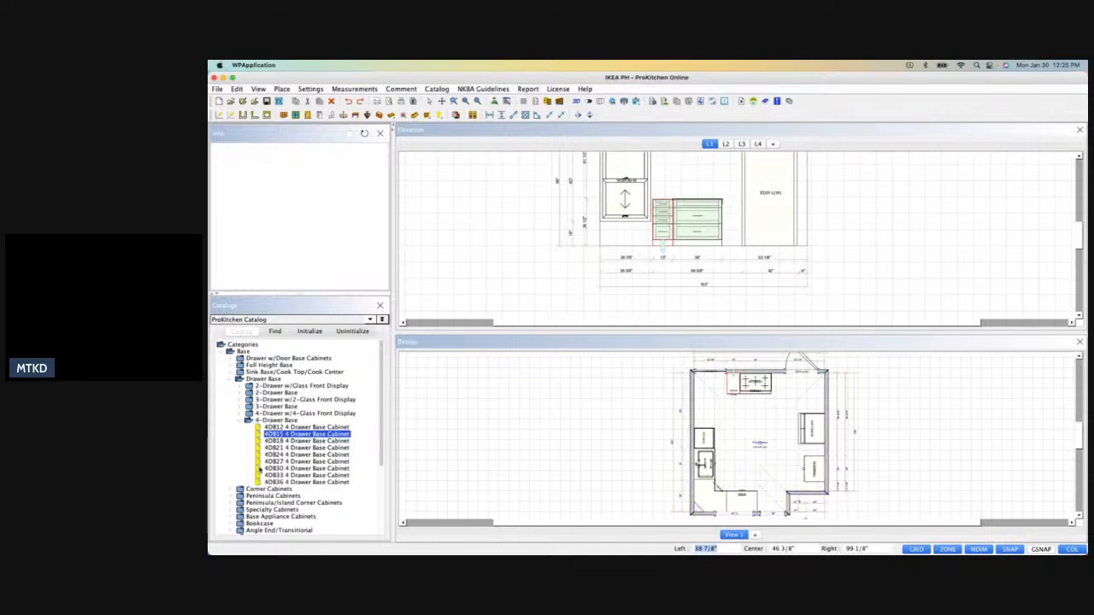
pyautogui.moveTo(270, 436); pyautogui.dragTo(764, 381)
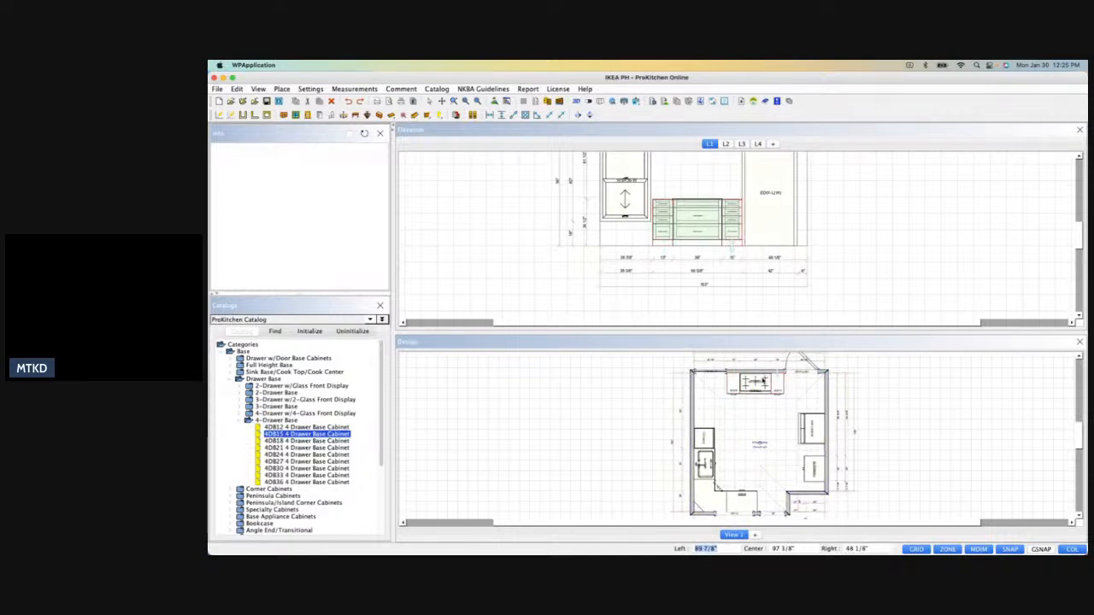
# Delete both 4DB15 drawer base cabinets beside the range top base.
pyautogui.click(731, 385)
pyautogui.press('Delete')
pyautogui.click(778, 386)
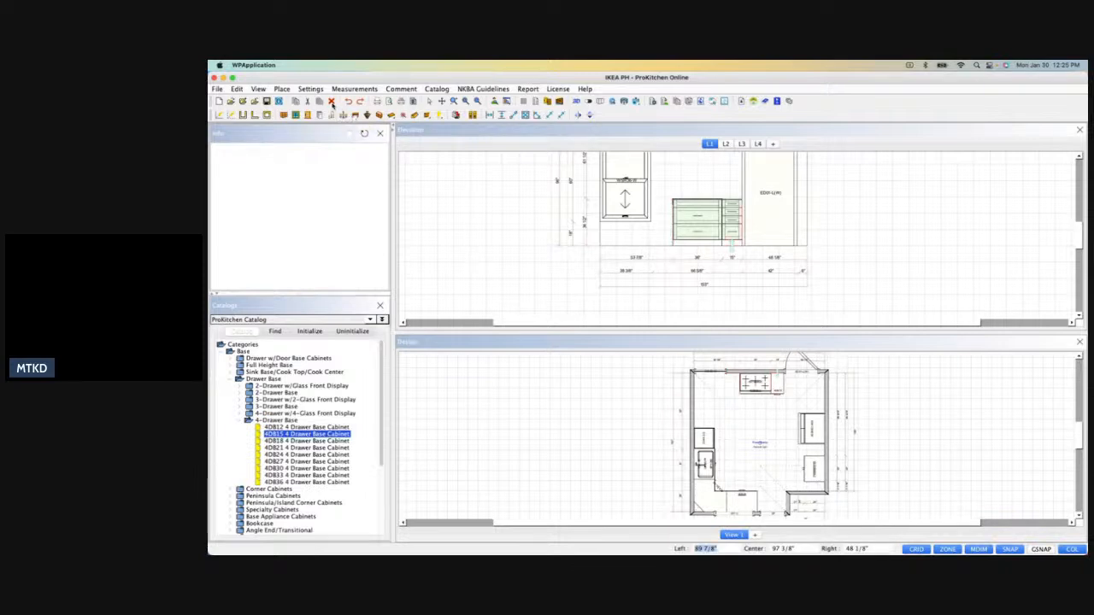
pyautogui.click(331, 101)
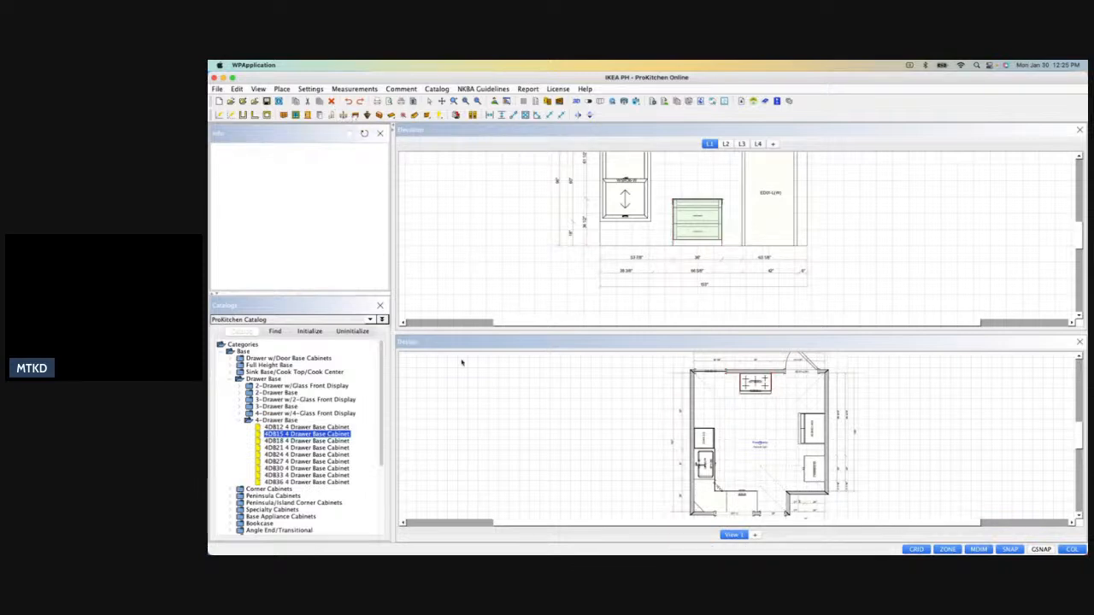
# Place 24" deep full-height base cabinets beside the range top base, BFH12L toward the window and BFH12R toward the door, and close the BFH12L gap.
pyautogui.click(232, 366)
pyautogui.click(247, 373)
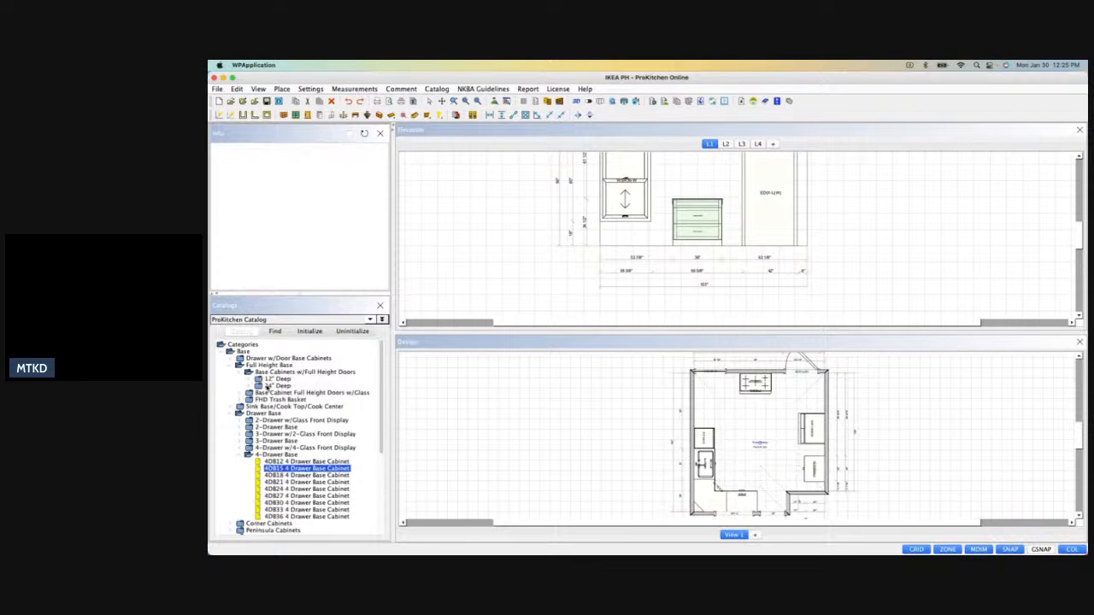
pyautogui.click(252, 386)
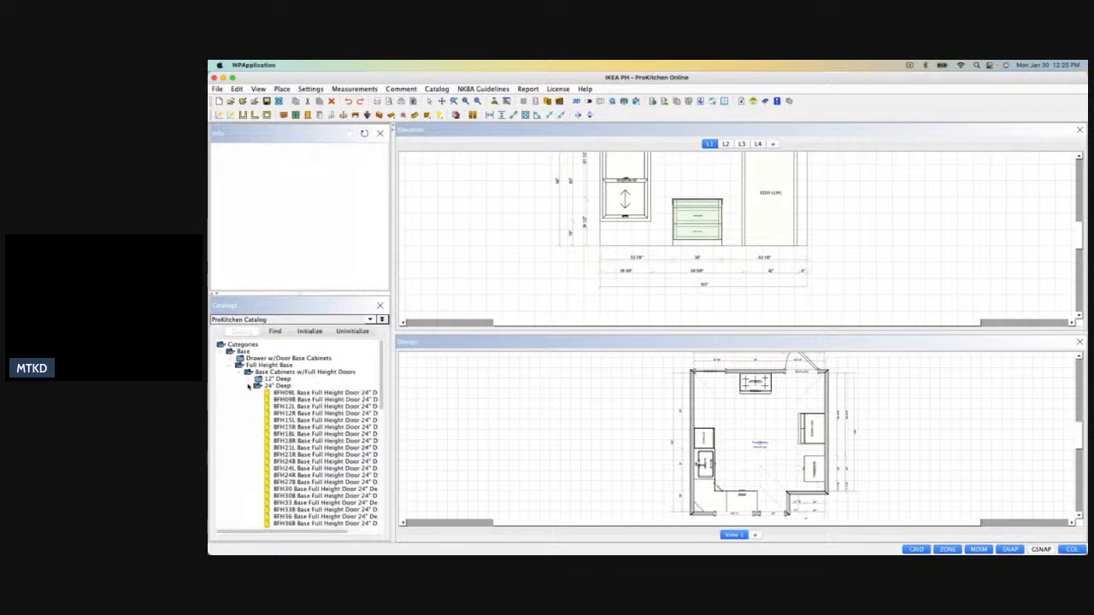
pyautogui.click(365, 407)
pyautogui.click(730, 386)
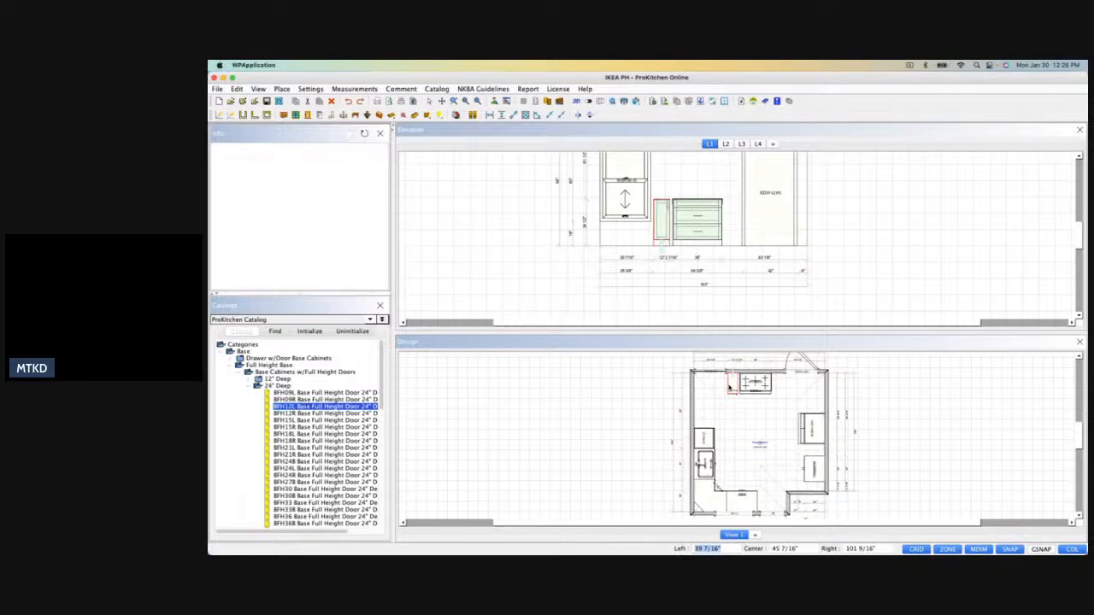
pyautogui.click(318, 414)
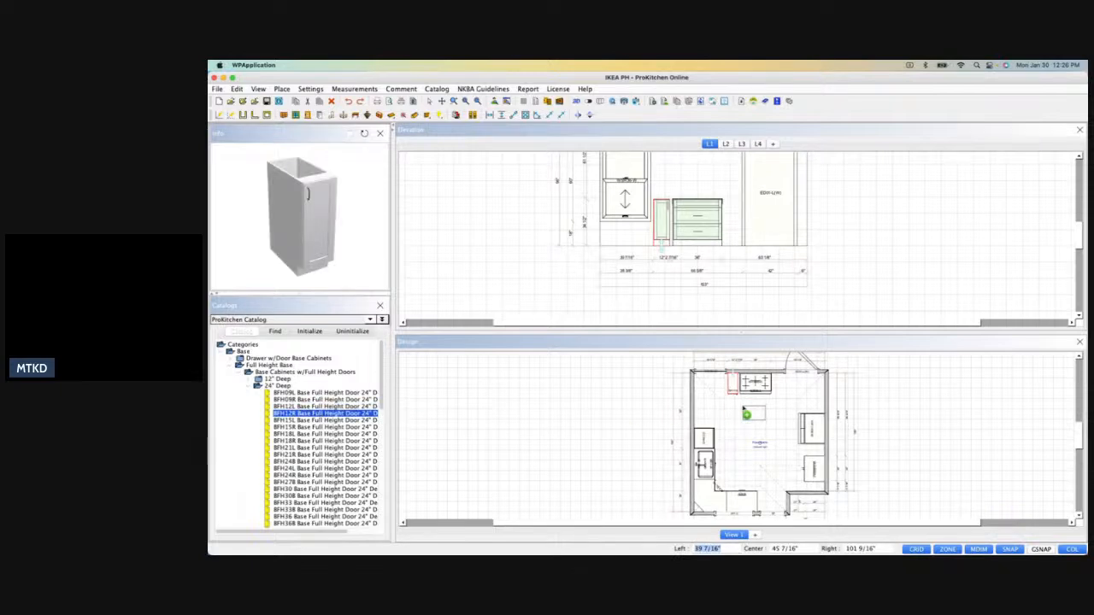
pyautogui.click(773, 385)
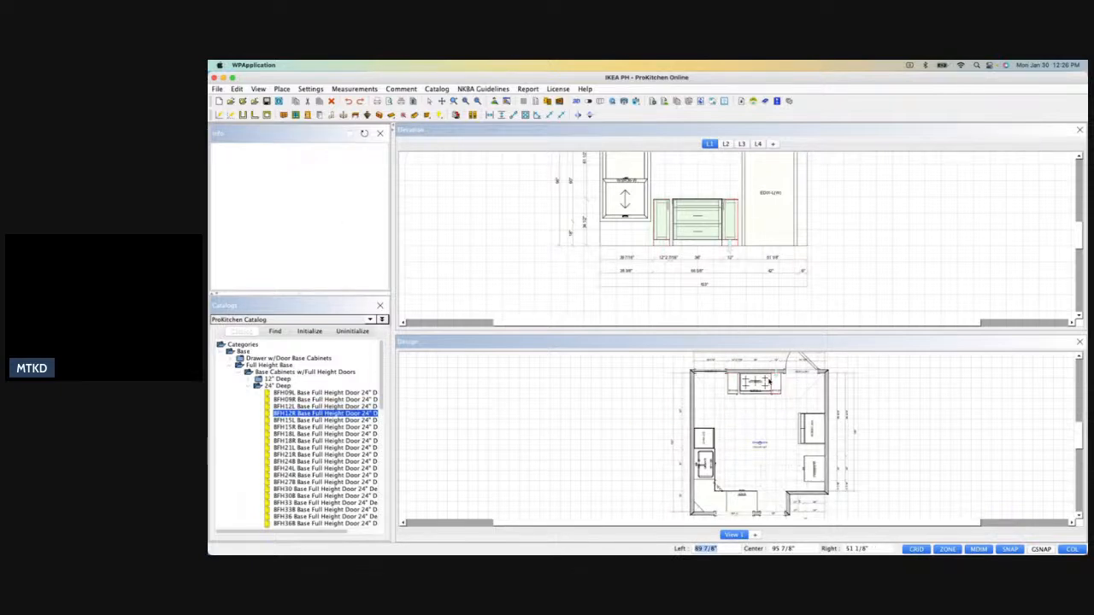
pyautogui.moveTo(736, 386); pyautogui.dragTo(743, 385)
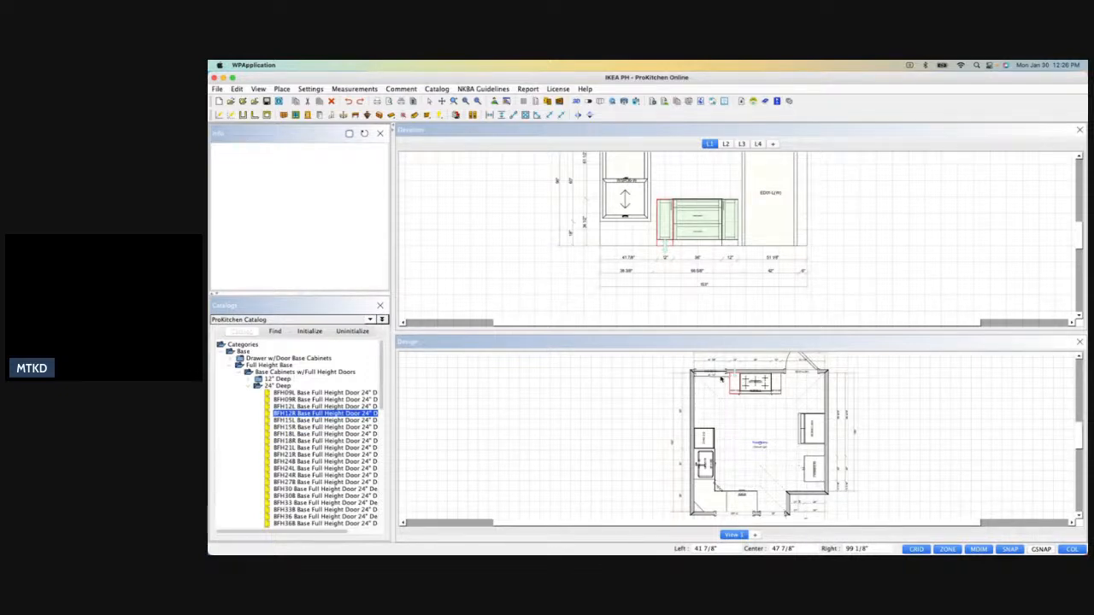
# Turn off snapping, shift the BFH12L cabinet, and raise the RTB36-2 range top base clear of the cooktop in the wall L1 elevation.
pyautogui.scroll(3, 721, 376)
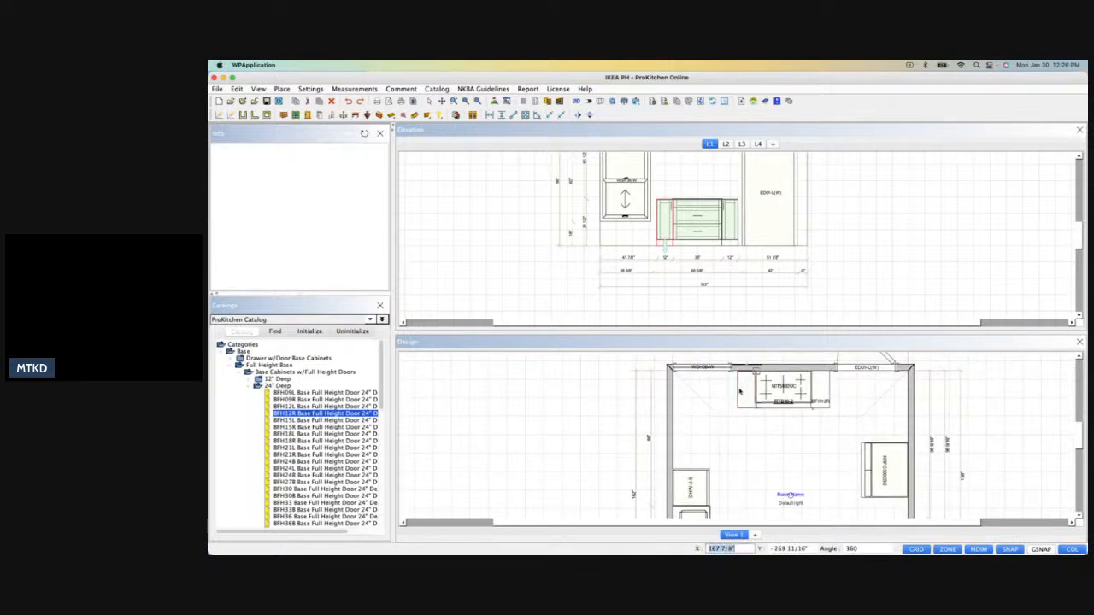
pyautogui.click(1019, 551)
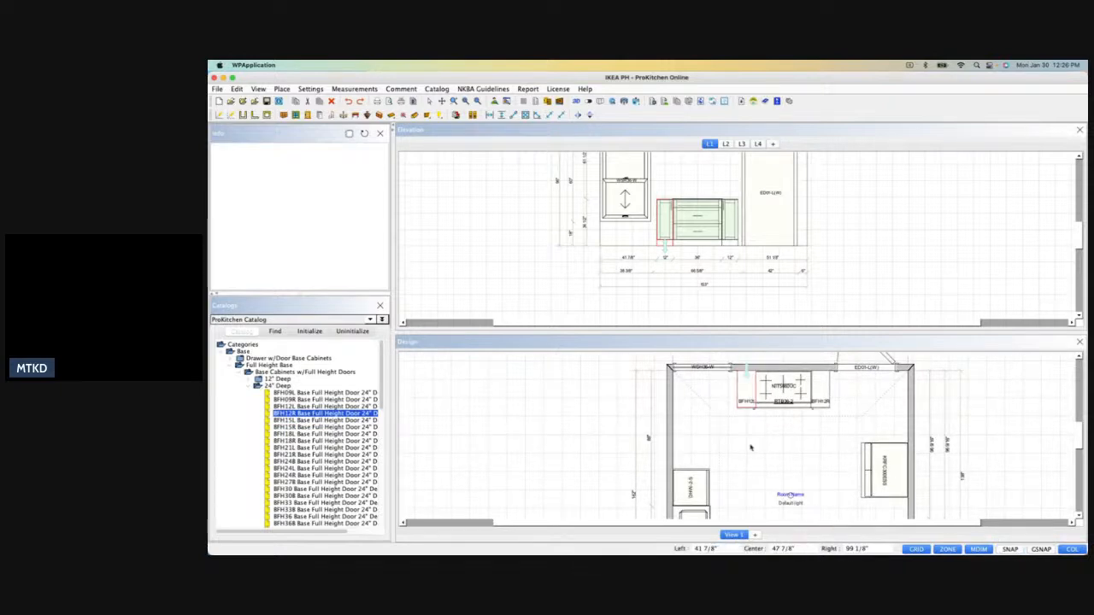
pyautogui.moveTo(742, 392); pyautogui.dragTo(764, 390)
pyautogui.moveTo(684, 240); pyautogui.dragTo(698, 205)
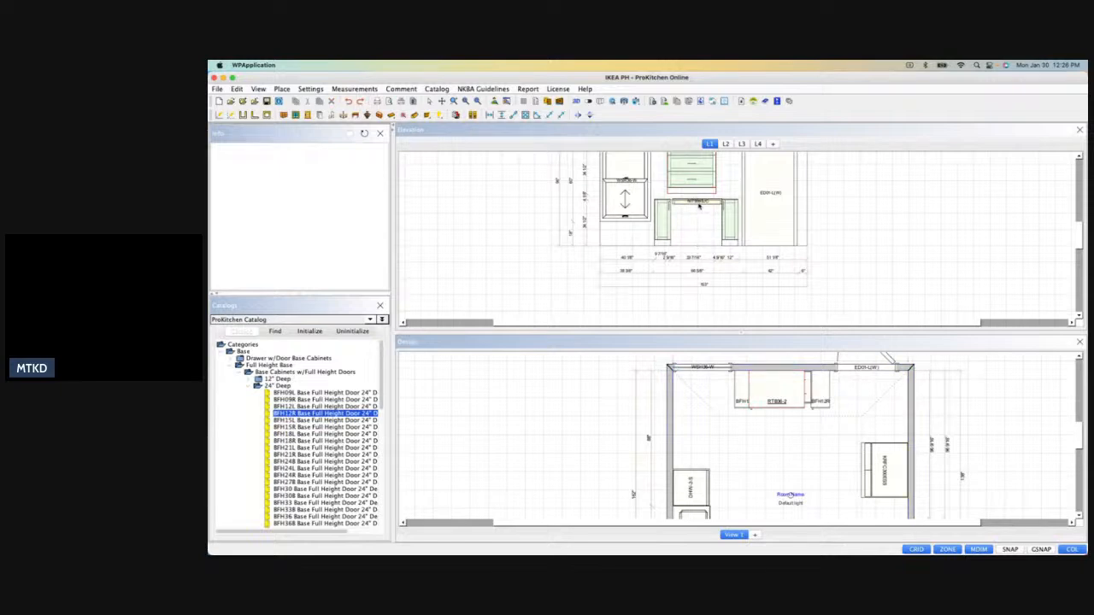
# Move the NIT5660UC cooktop off wall L1 to the adjoining side wall, beside the dishwasher in the floor plan.
pyautogui.rightClick(699, 205)
pyautogui.click(688, 203)
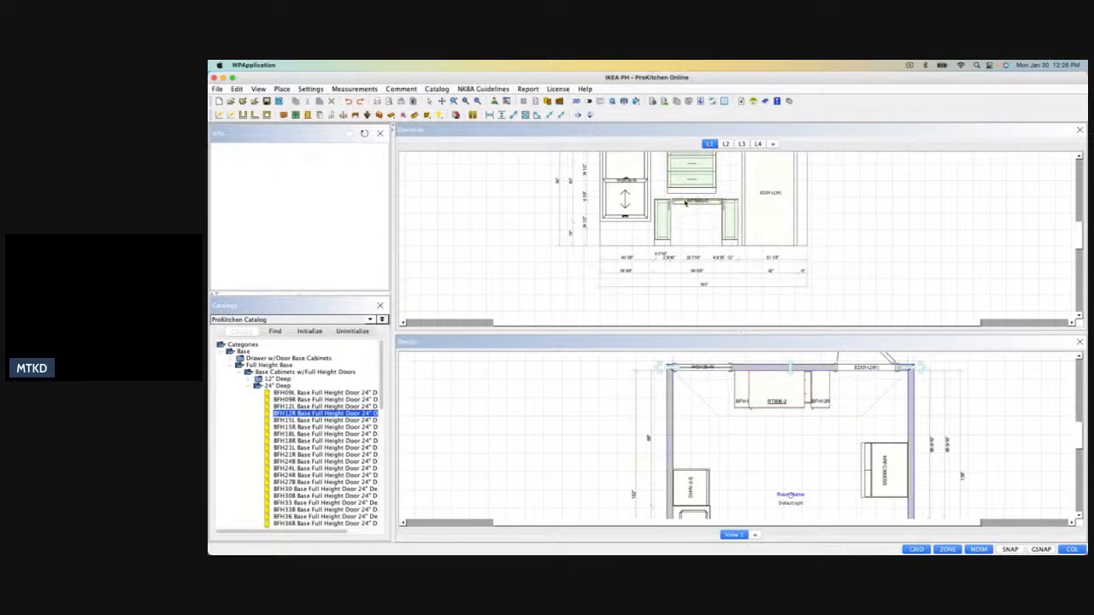
pyautogui.scroll(5, 686, 202)
pyautogui.click(720, 199)
pyautogui.rightClick(720, 200)
pyautogui.moveTo(750, 210)
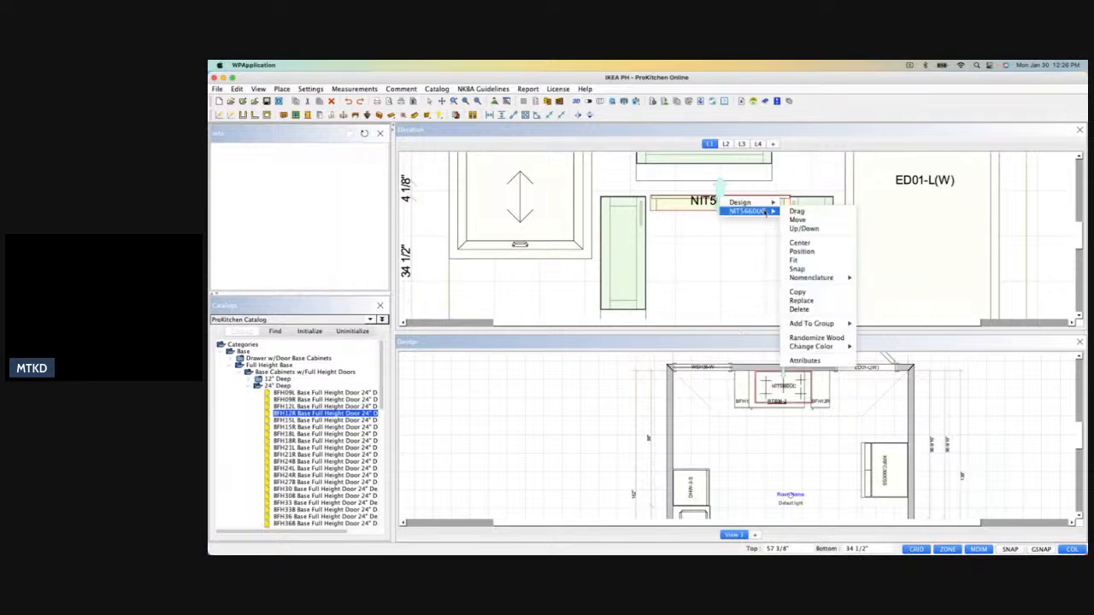
pyautogui.click(813, 221)
pyautogui.click(687, 445)
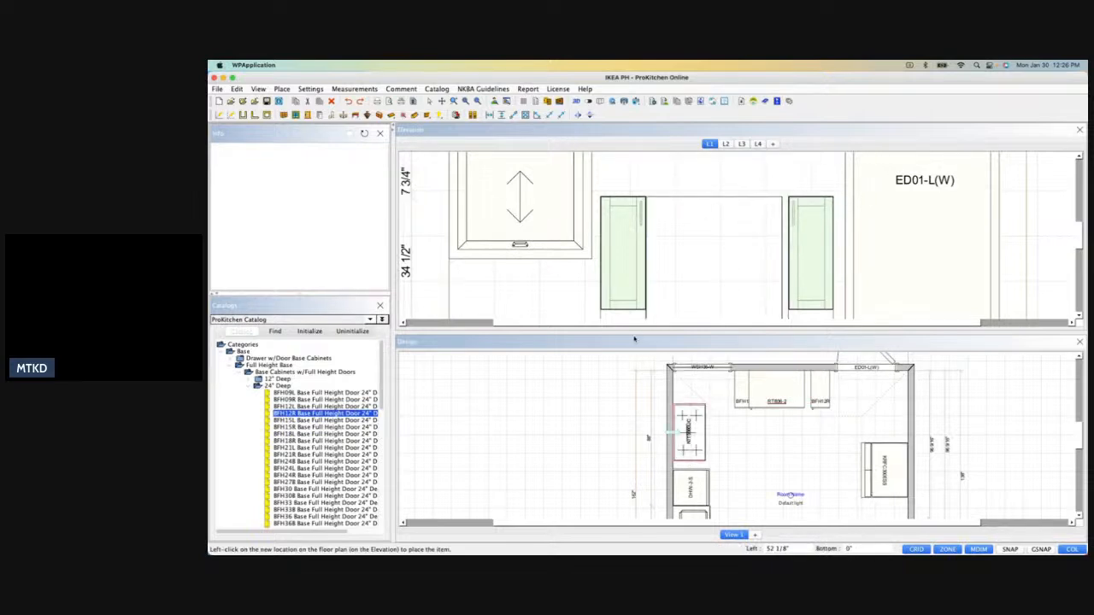
# Return the RTB36-2 cabinet to the floor and fit the BFH12L and BFH12R cabinets tightly against its sides.
pyautogui.click(799, 263)
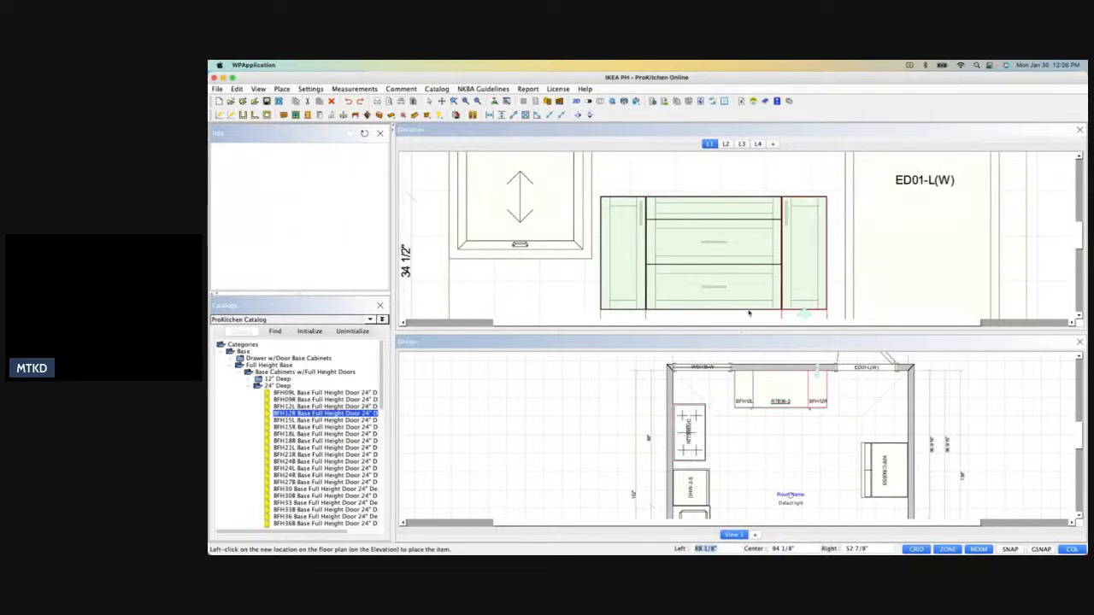
pyautogui.scroll(-4, 745, 248)
pyautogui.scroll(1, 746, 248)
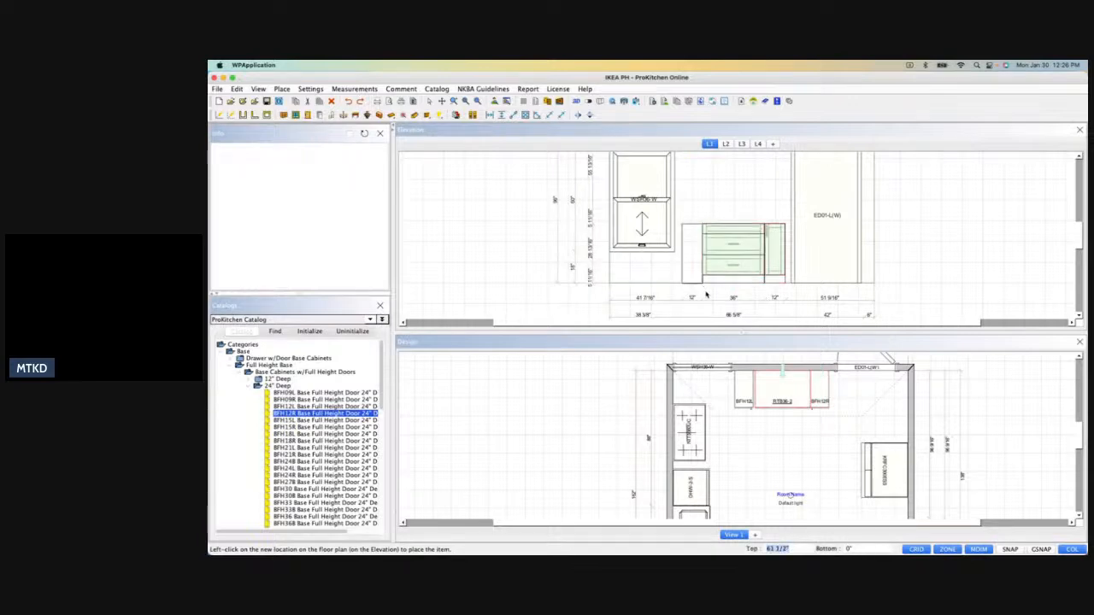
pyautogui.scroll(-3, 715, 248)
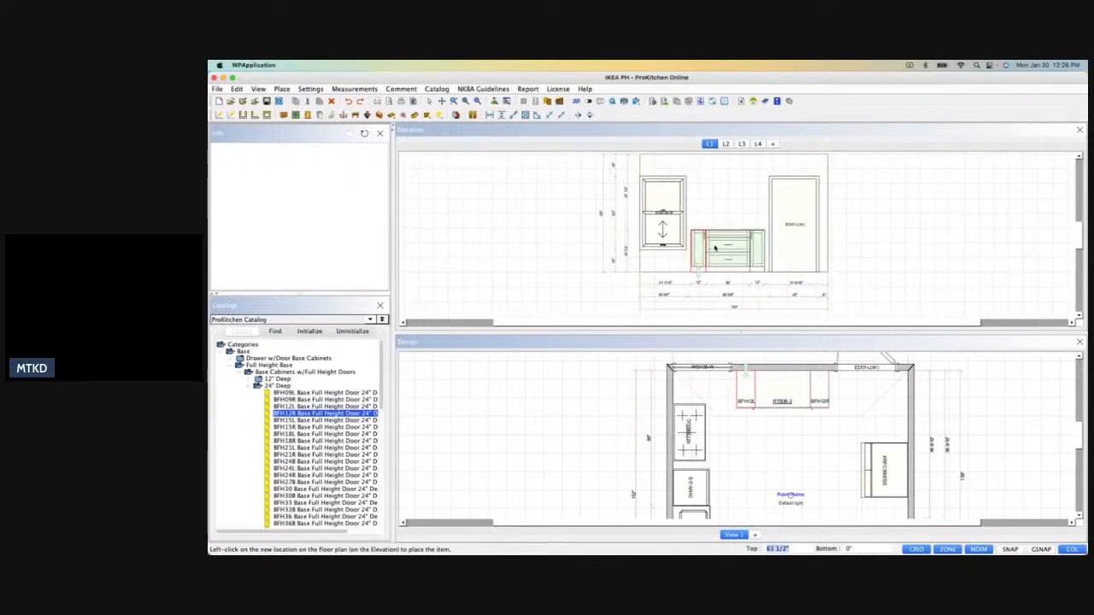
pyautogui.click(715, 248)
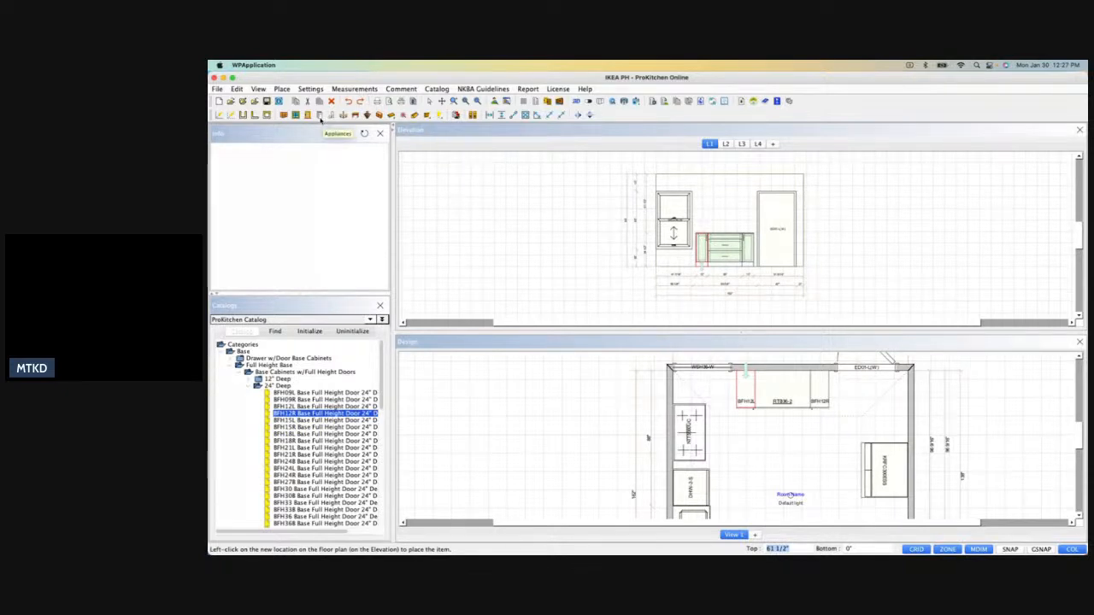
# Select the KitchenAid KVWB406DSS 36" Wall Mount Hood from the ventilation appliances.
pyautogui.click(319, 116)
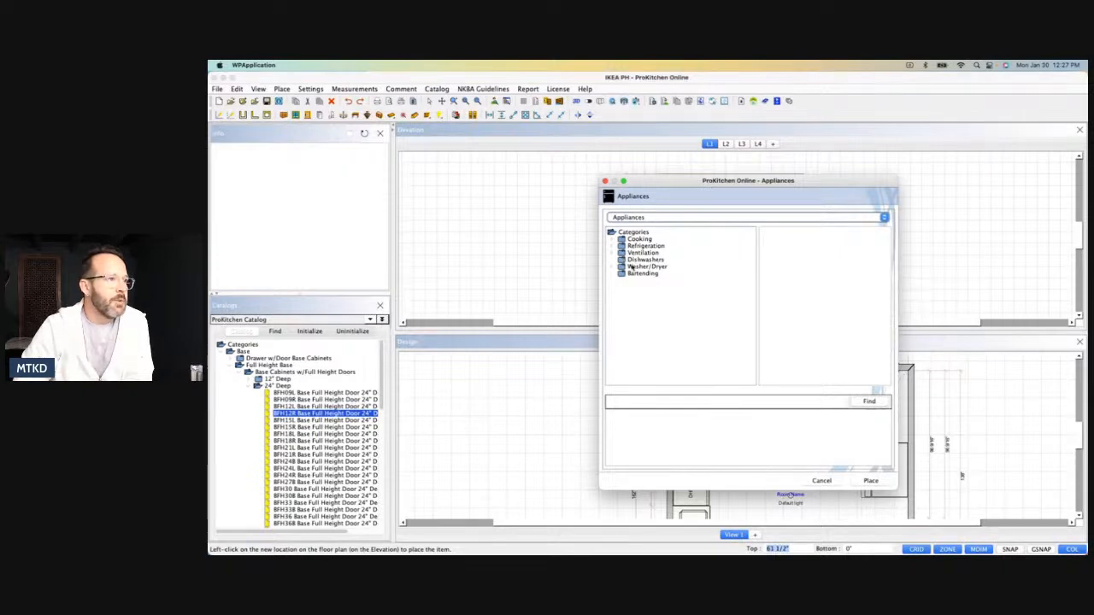
pyautogui.click(656, 219)
pyautogui.scroll(3, 636, 248)
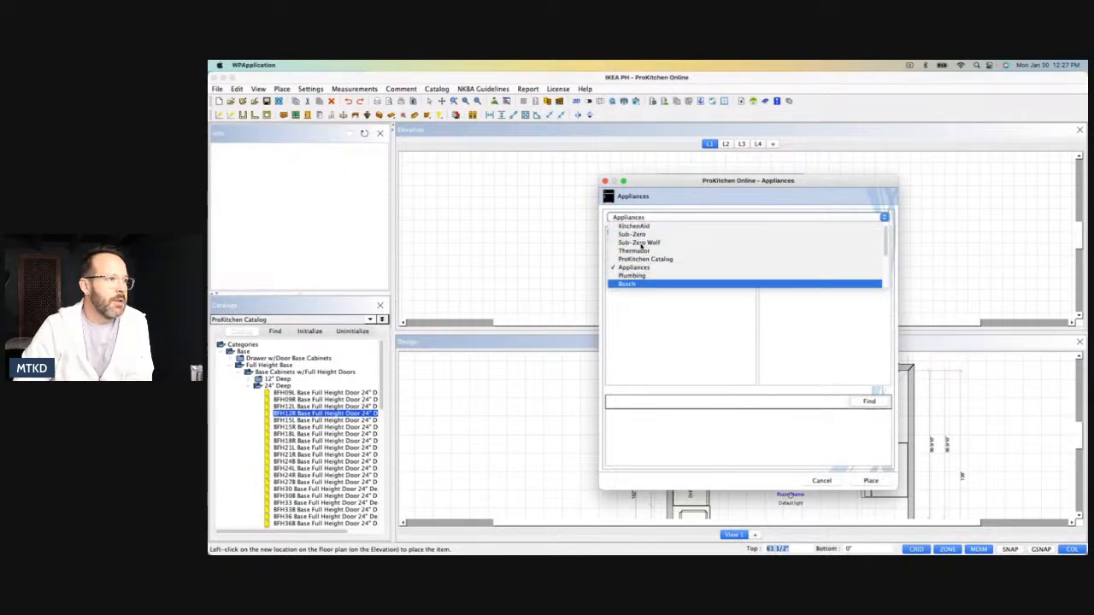
pyautogui.click(633, 236)
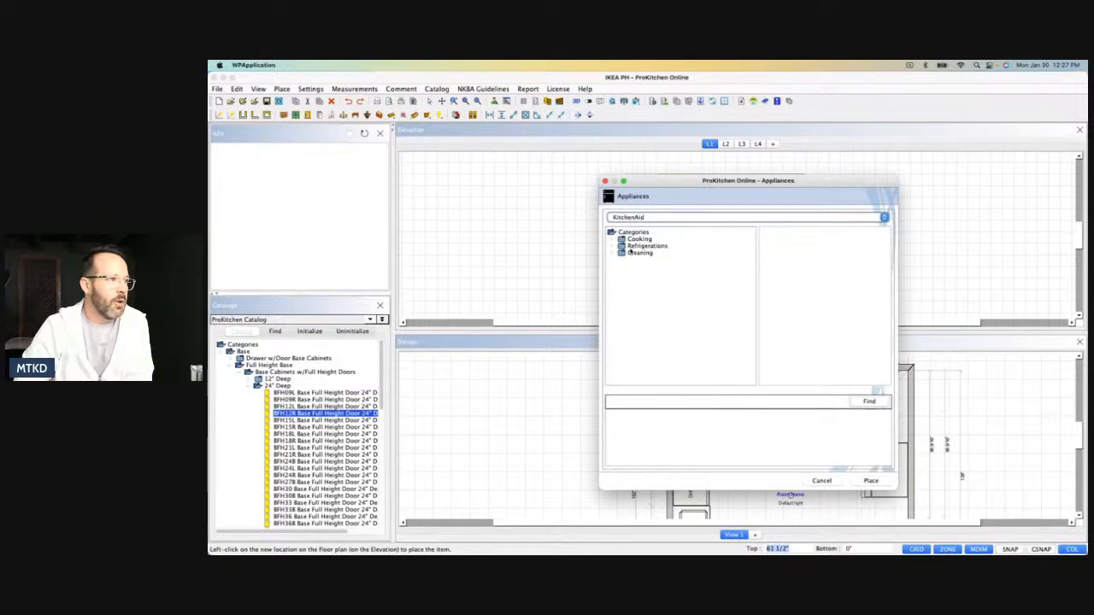
pyautogui.click(613, 239)
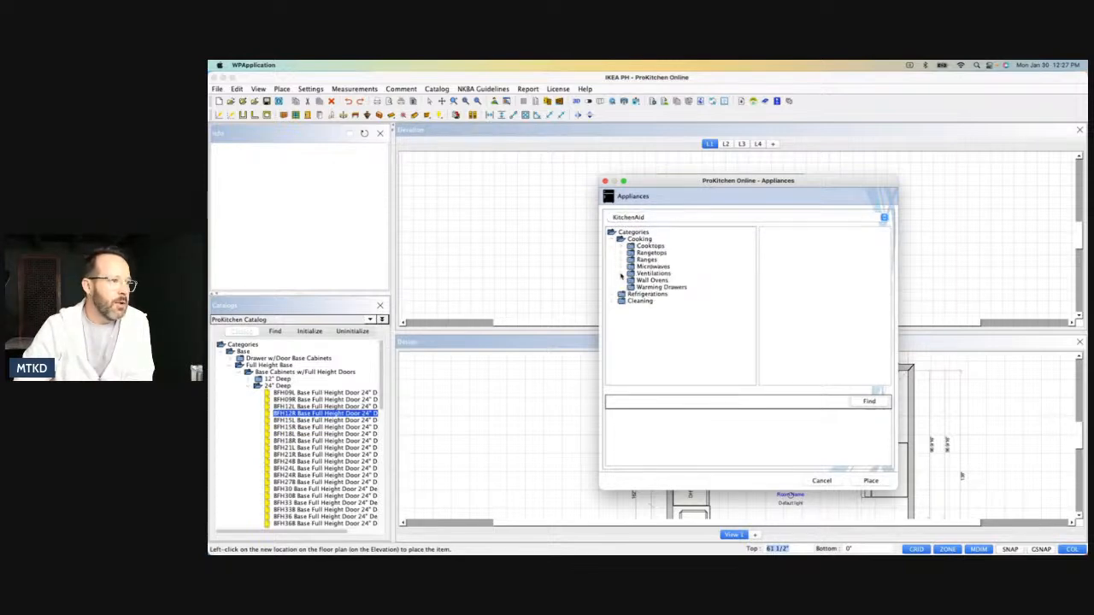
pyautogui.click(621, 274)
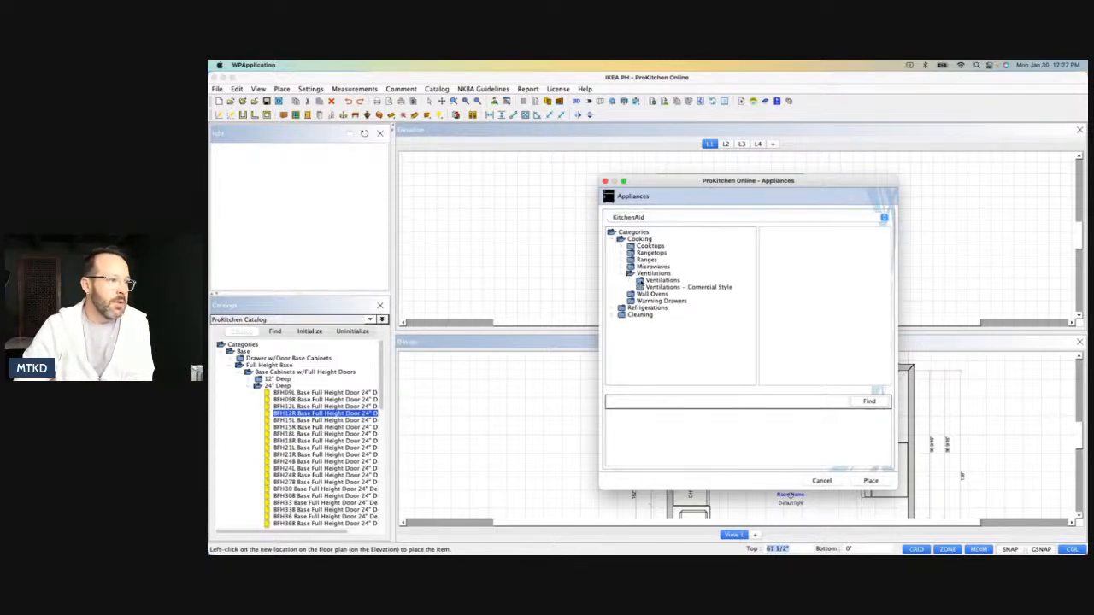
pyautogui.click(662, 280)
pyautogui.click(693, 424)
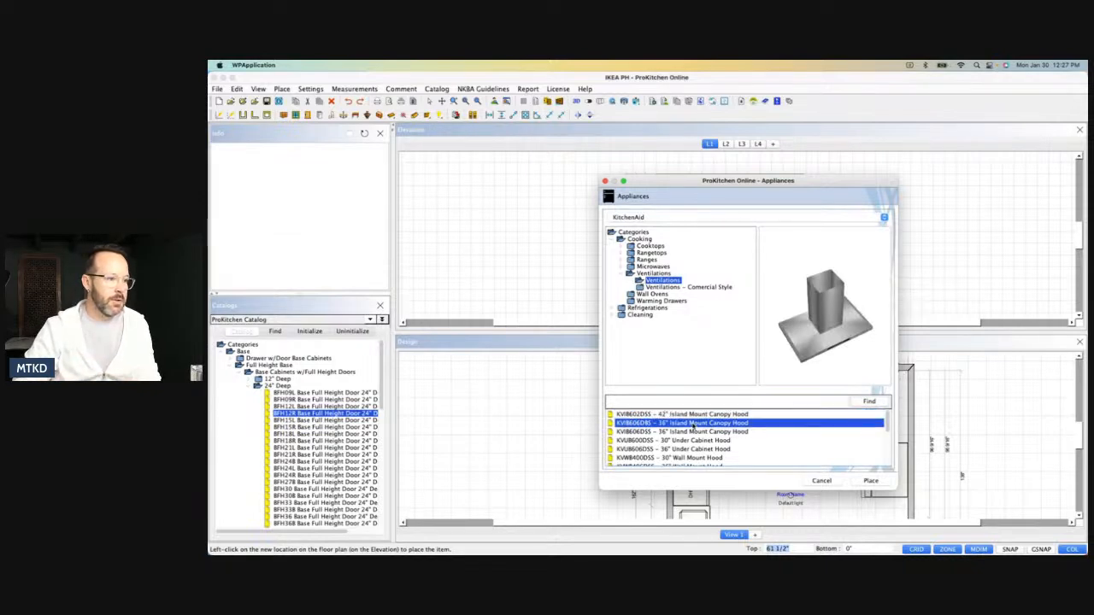
pyautogui.scroll(-3, 690, 432)
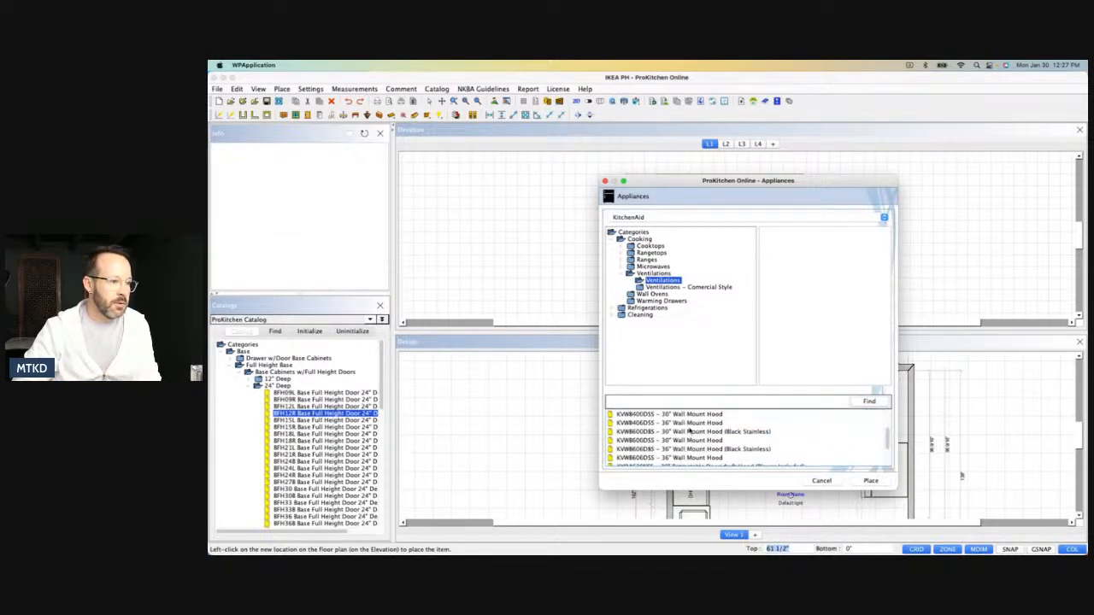
pyautogui.click(689, 431)
pyautogui.click(689, 423)
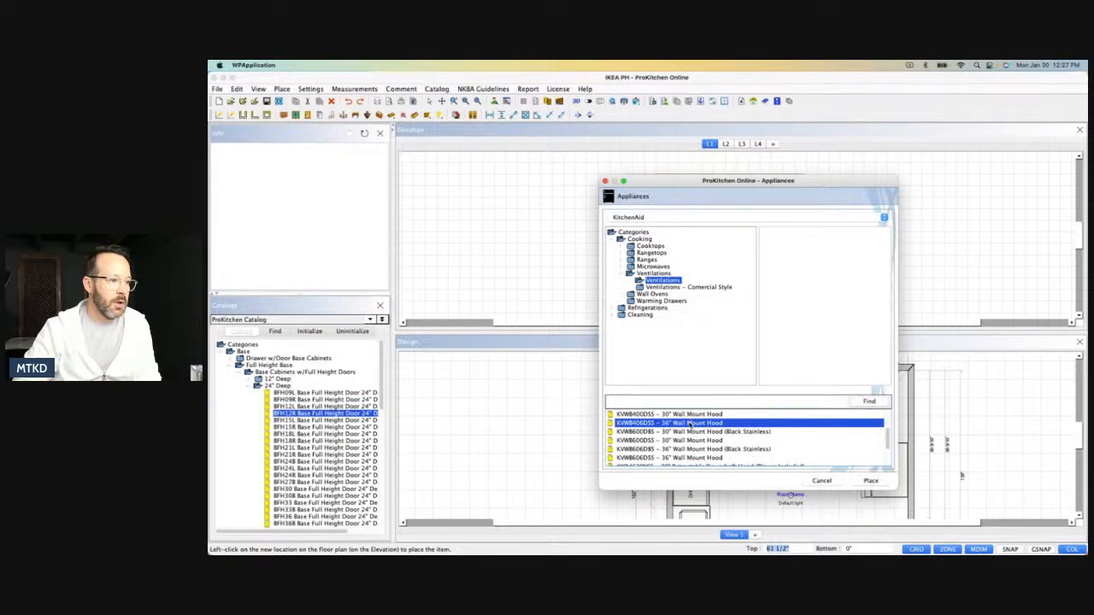
# Place two of the selected 36" wall mount hoods on wall L1, one over the window and one above the range top base.
pyautogui.click(870, 480)
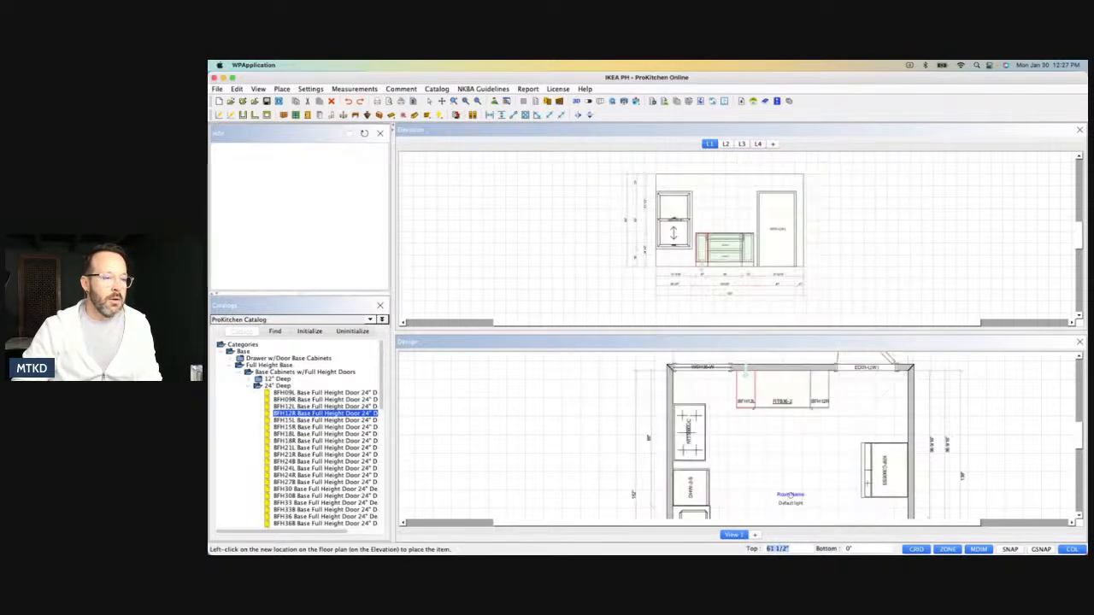
pyautogui.click(778, 392)
pyautogui.press('Escape')
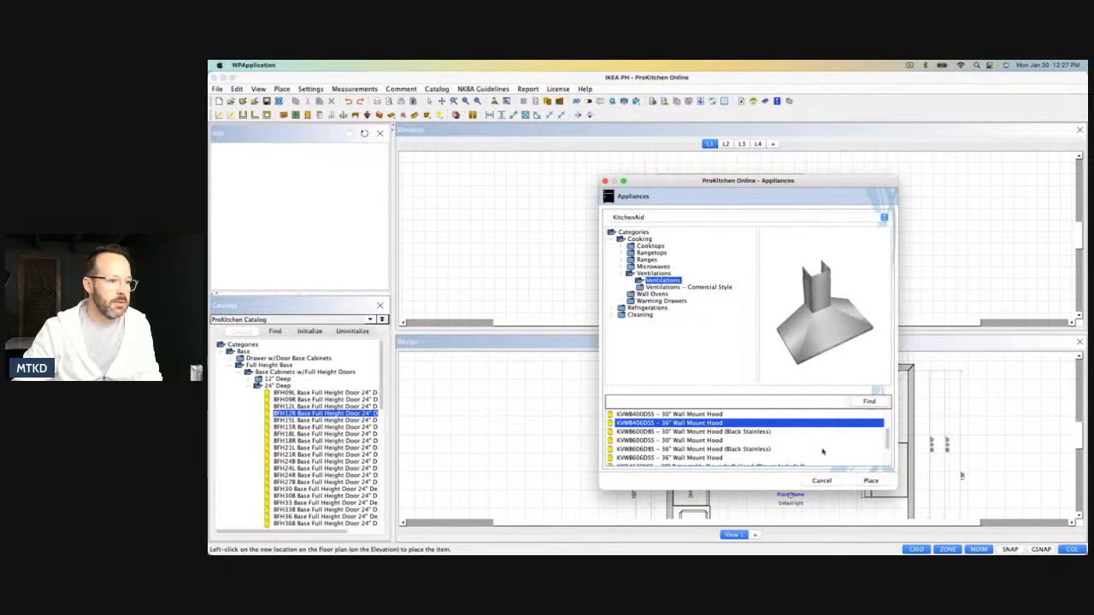
pyautogui.click(867, 481)
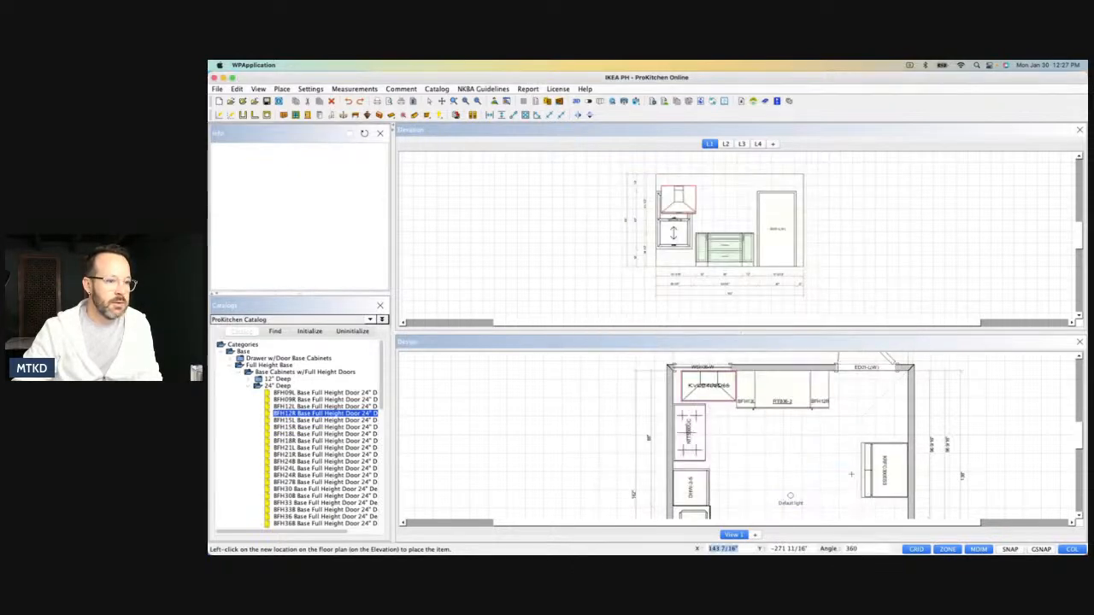
pyautogui.click(755, 383)
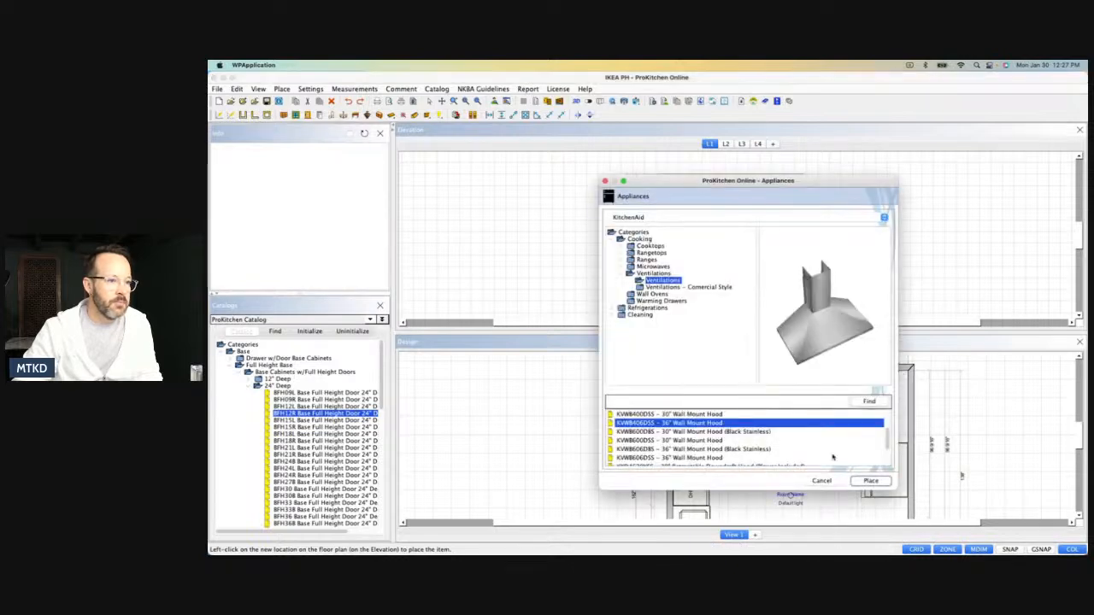
pyautogui.click(822, 481)
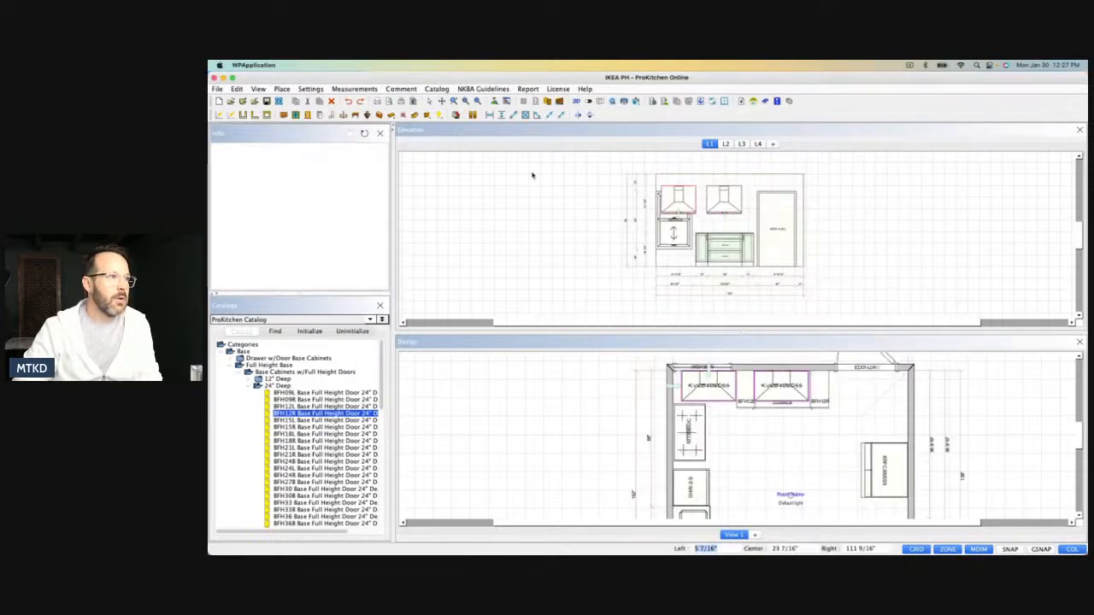
# Delete the wall mount hood over the window and set the remaining KVWB406DSS hood's height to 36".
pyautogui.click(332, 101)
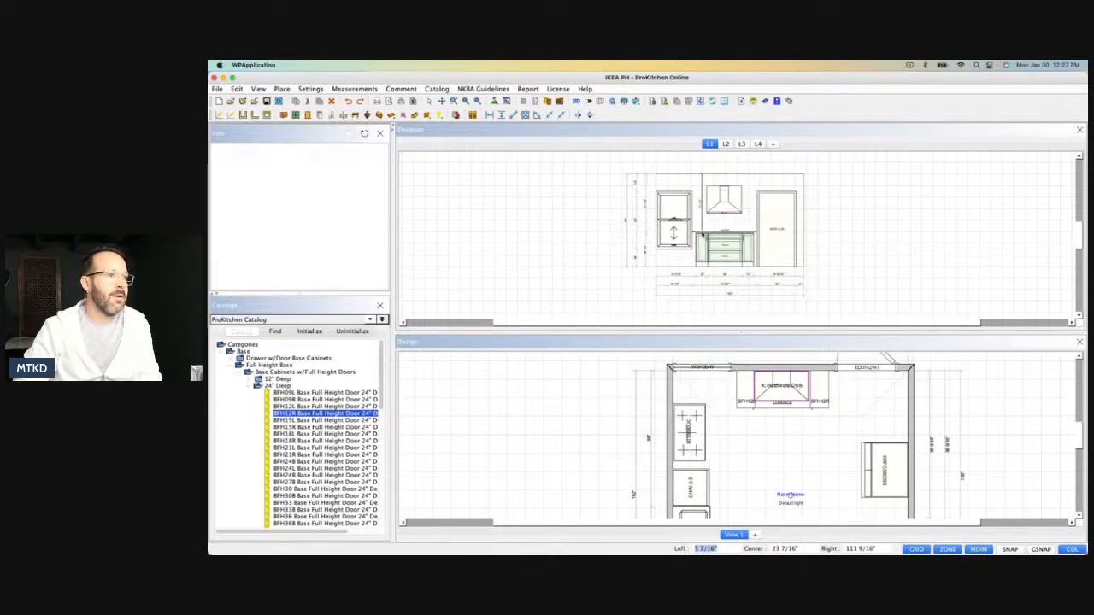
pyautogui.click(721, 200)
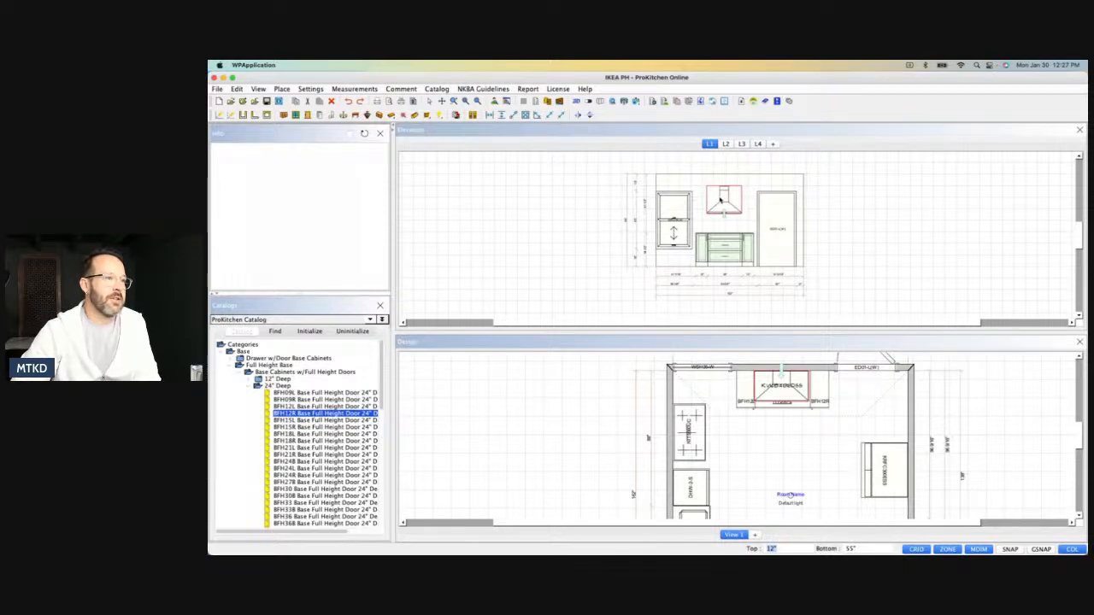
pyautogui.doubleClick(721, 201)
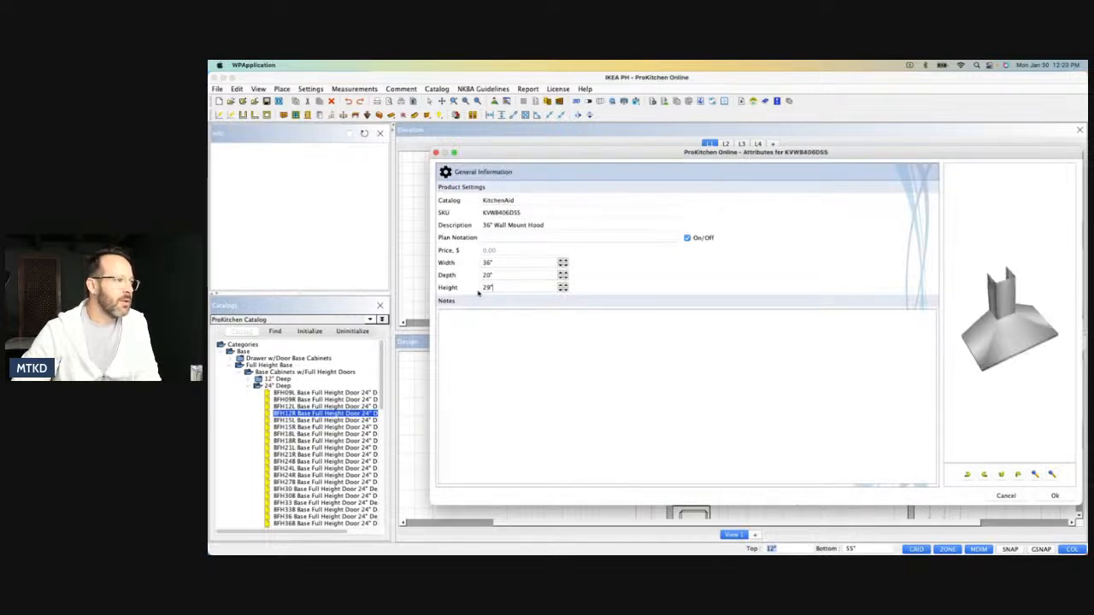
pyautogui.moveTo(494, 288); pyautogui.dragTo(475, 287)
pyautogui.write('6')
pyautogui.press('Return')
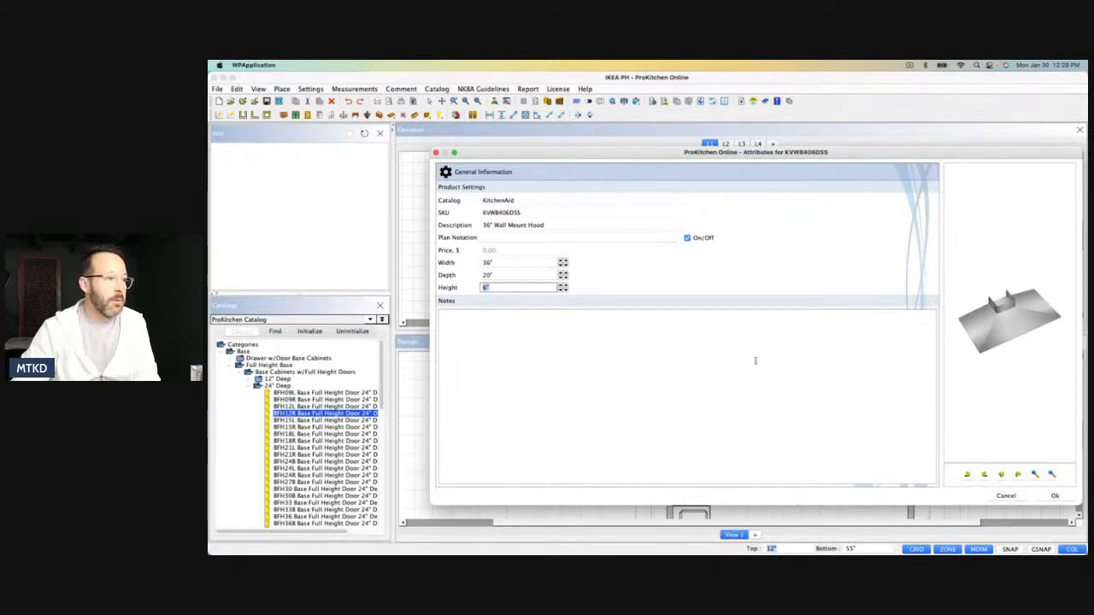
pyautogui.click(562, 286)
pyautogui.click(562, 287)
pyautogui.click(561, 287)
pyautogui.click(562, 286)
pyautogui.click(562, 288)
pyautogui.click(562, 287)
pyautogui.click(563, 287)
pyautogui.click(562, 287)
pyautogui.click(563, 287)
pyautogui.click(562, 287)
pyautogui.click(563, 287)
pyautogui.click(1055, 496)
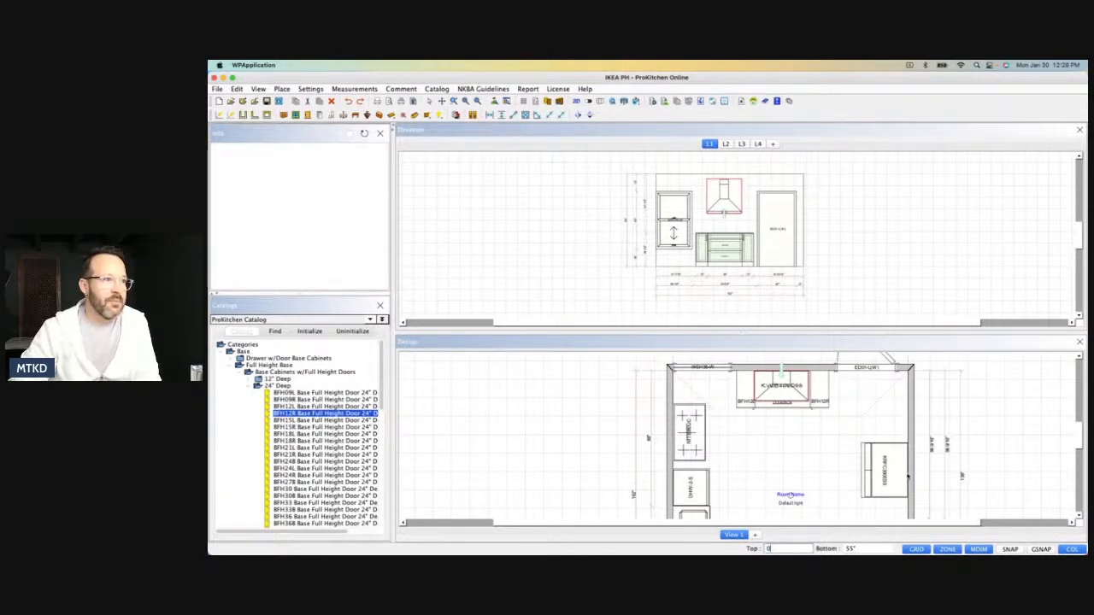
# Set the hood's distance from the ceiling to 0" and center it above the range top base.
pyautogui.press('Return')
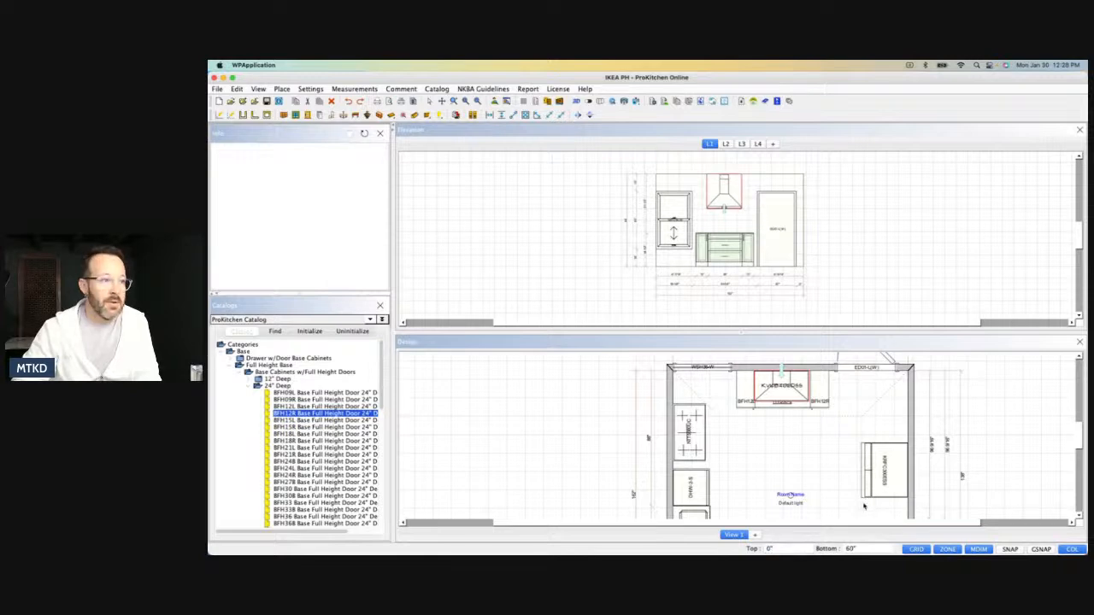
pyautogui.rightClick(720, 191)
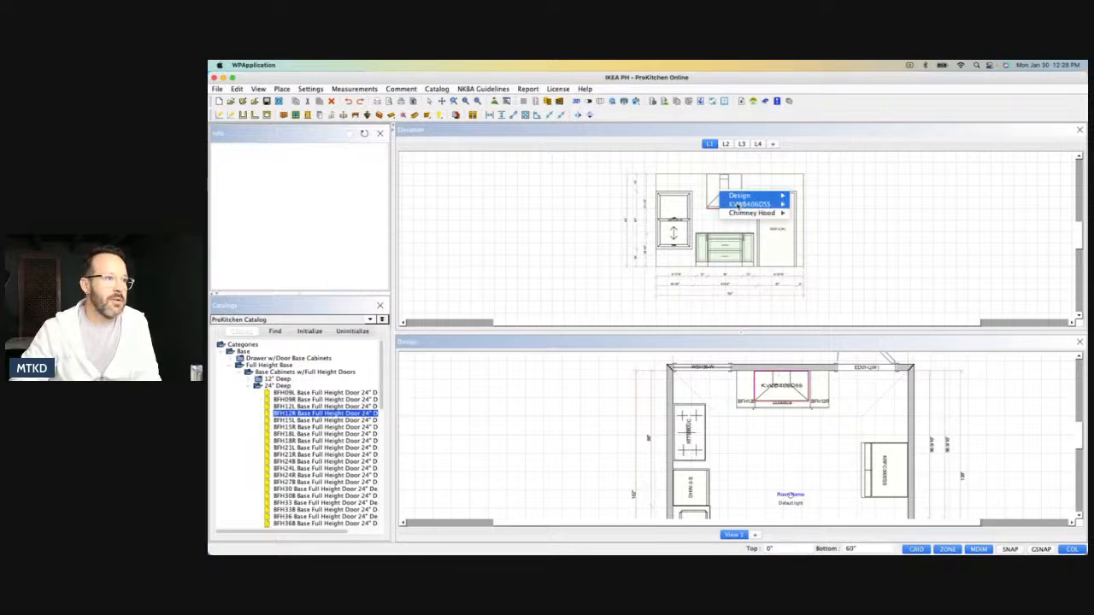
pyautogui.moveTo(749, 204)
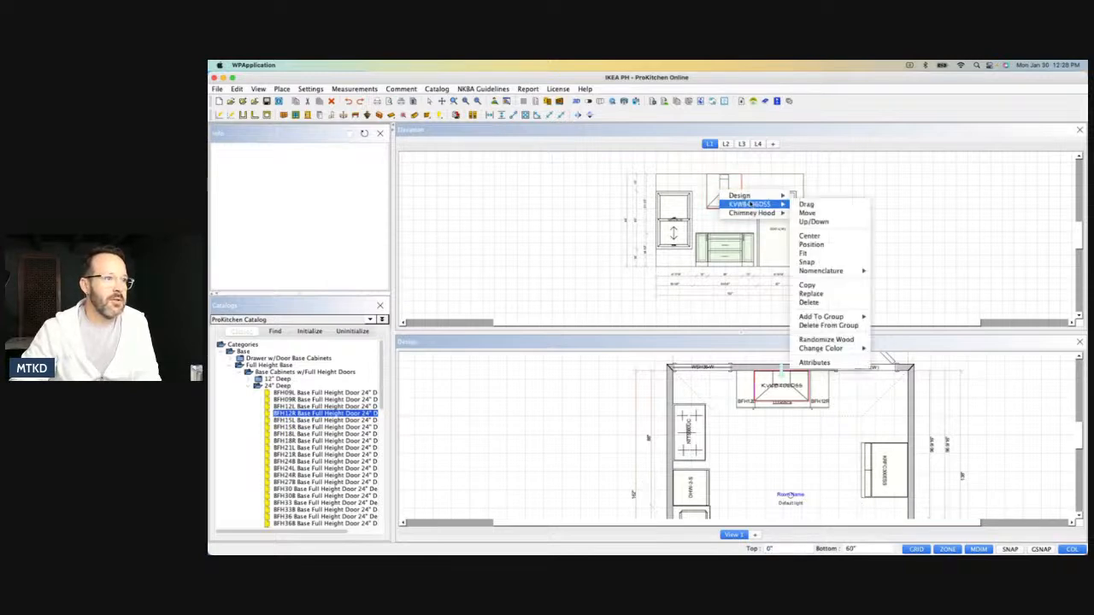
pyautogui.click(810, 237)
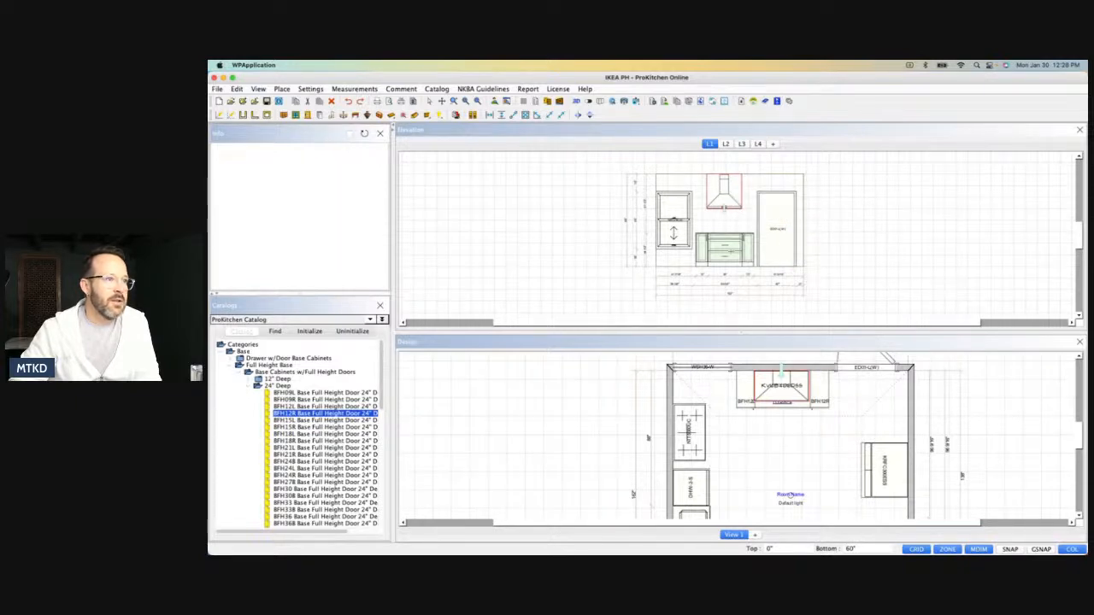
# Move the NIT5660UC cooktop from the side wall onto the RTB36-2 cabinet beneath the hood on wall L1.
pyautogui.rightClick(694, 437)
pyautogui.moveTo(718, 450)
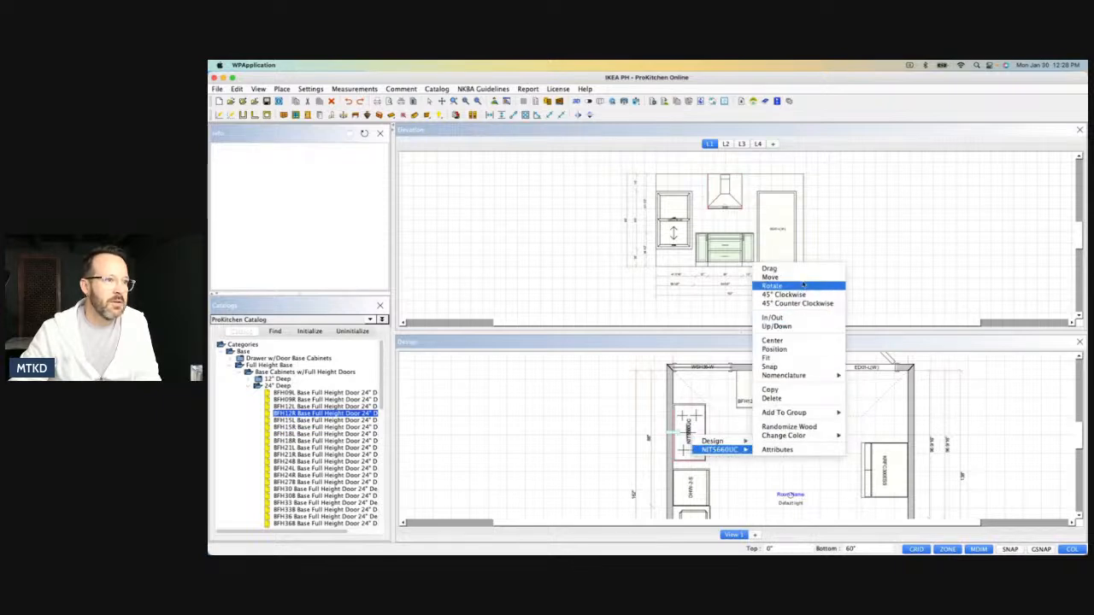
pyautogui.click(770, 277)
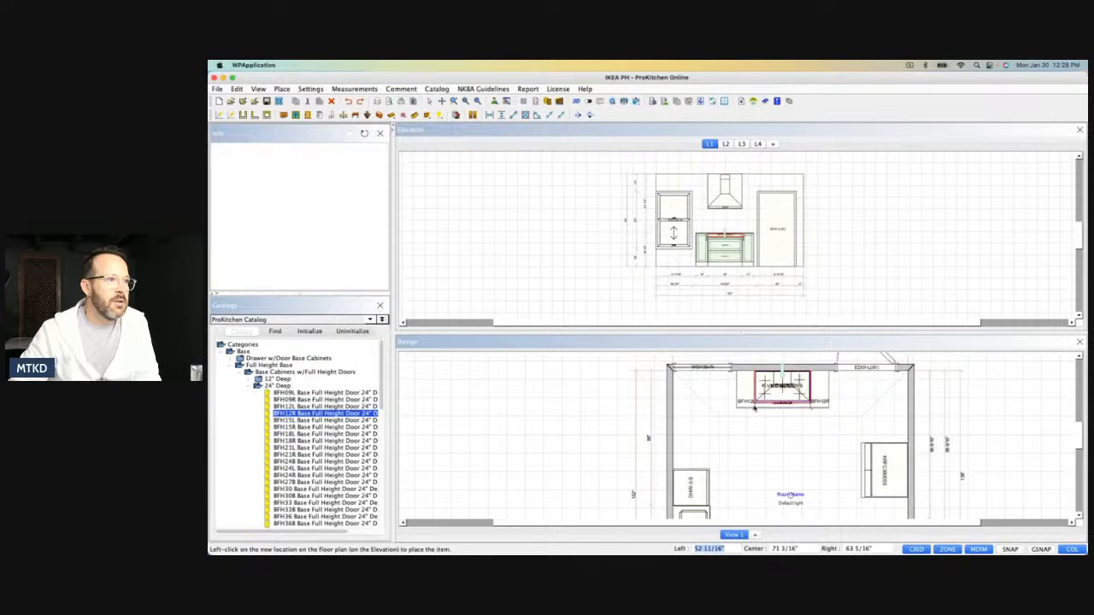
# Place a 4DB18 four-drawer base cabinet against the side wall, directly beside the dishwasher.
pyautogui.scroll(-3, 763, 468)
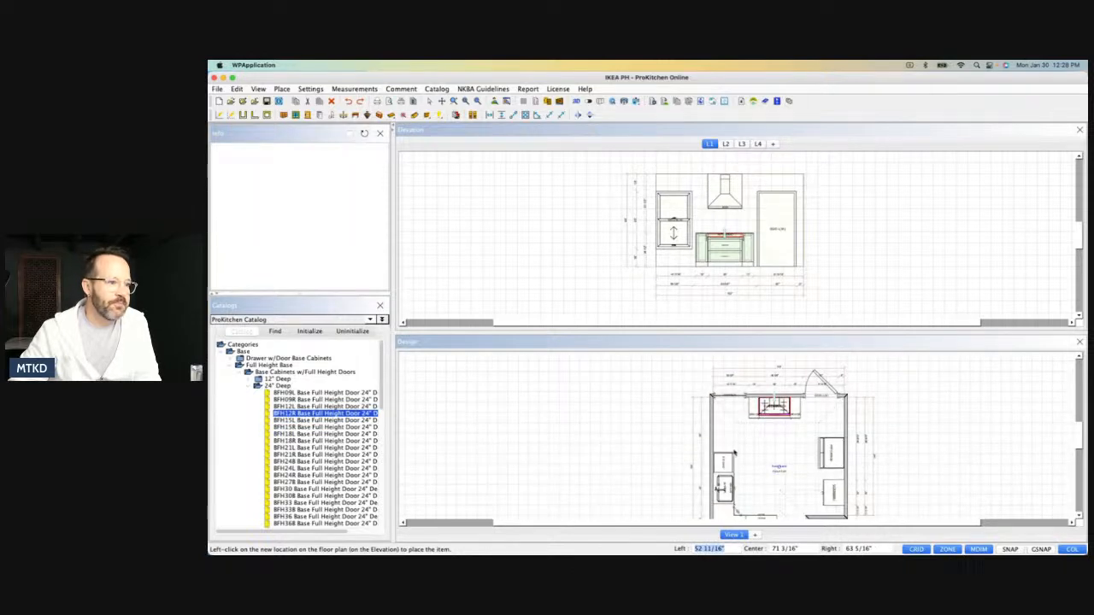
pyautogui.click(239, 365)
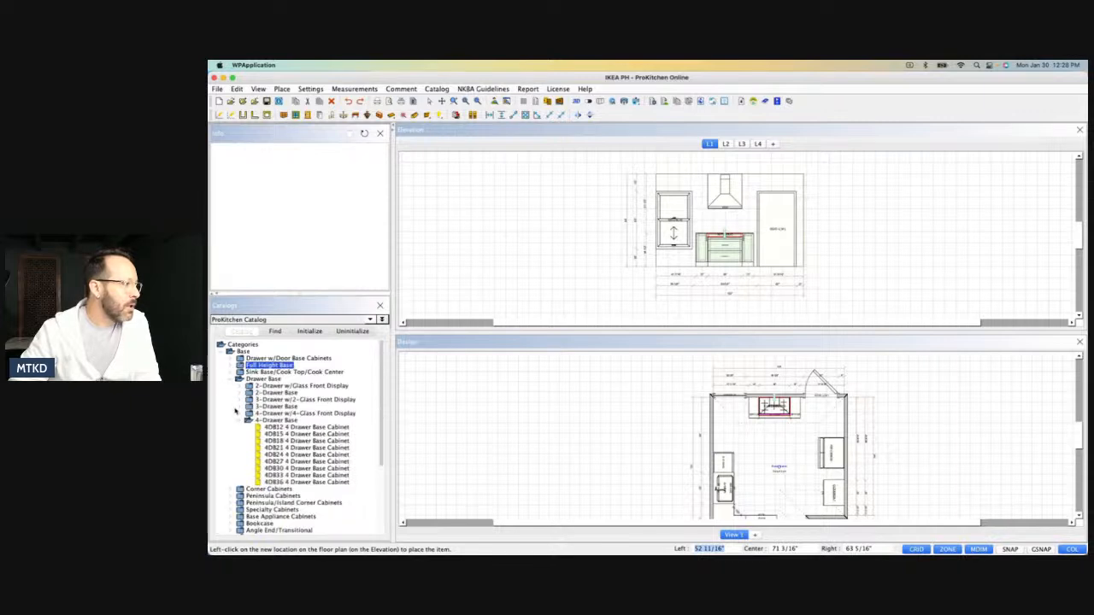
pyautogui.click(272, 441)
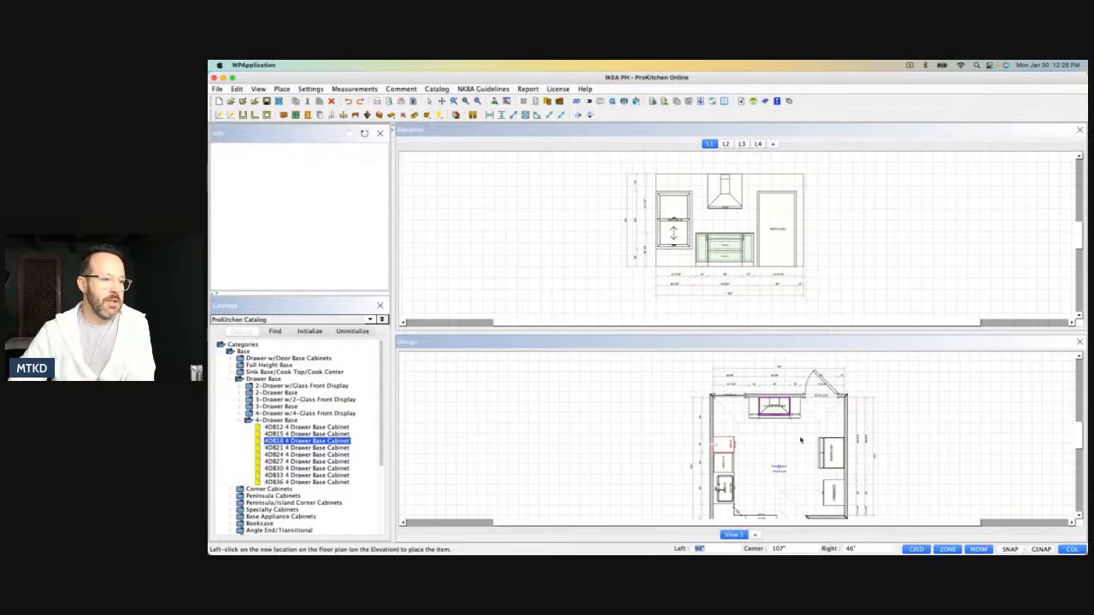
pyautogui.scroll(-2, 759, 456)
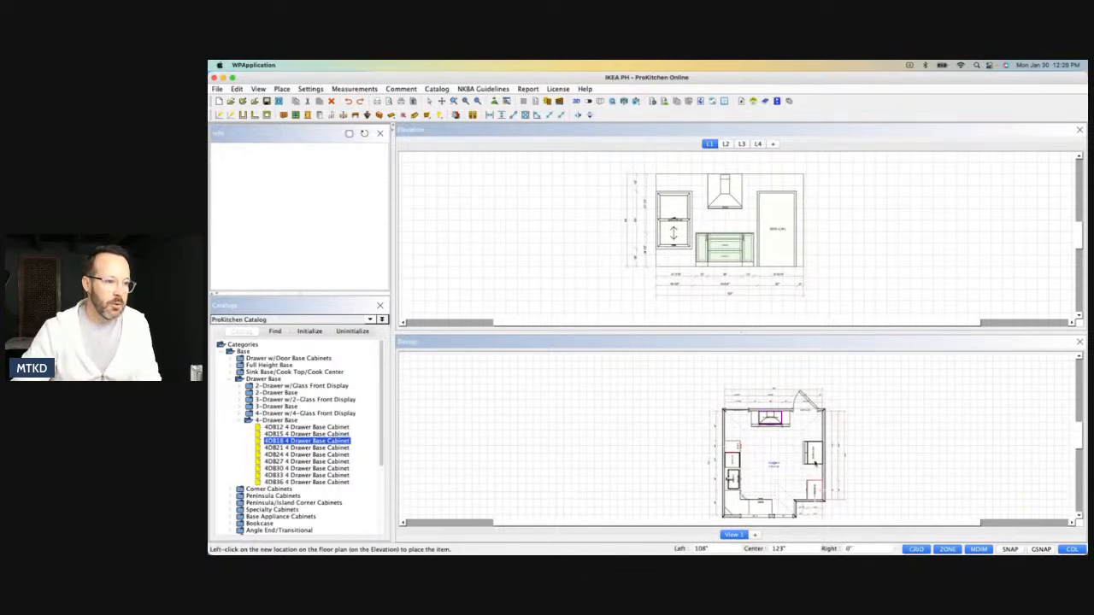
pyautogui.scroll(3, 817, 464)
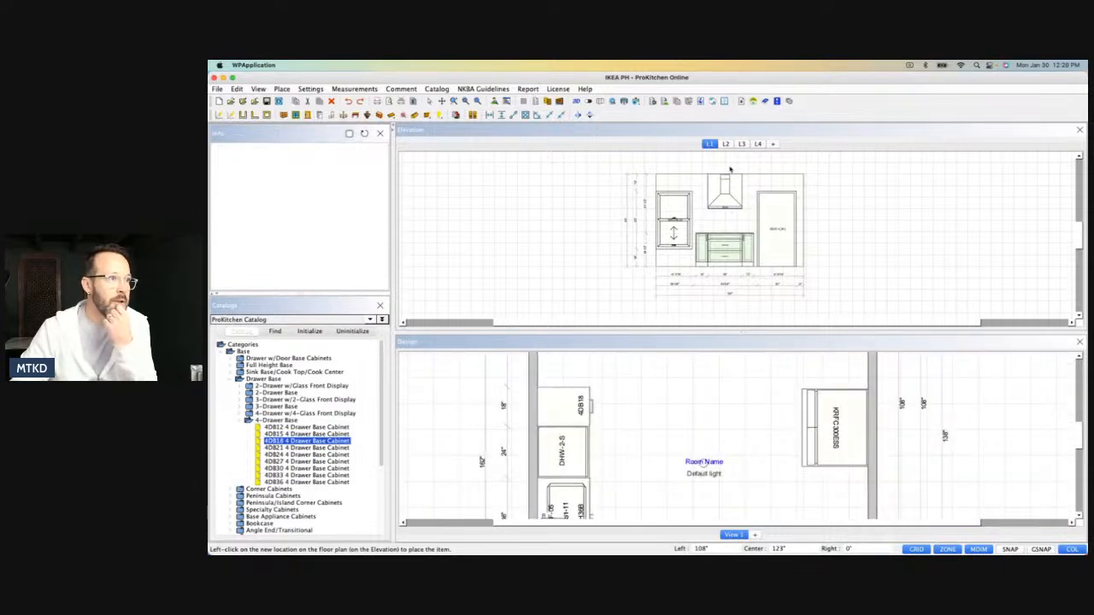
# Show the elevation of wall L3 and move the refrigerator tight against the tall oven cabinet.
pyautogui.click(741, 143)
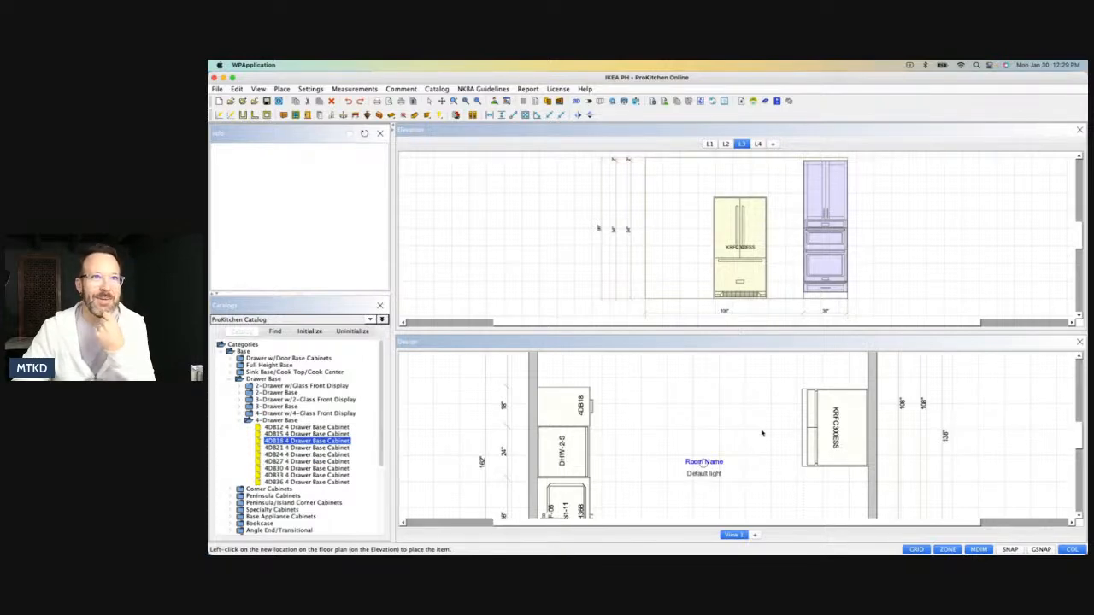
pyautogui.scroll(-5, 752, 443)
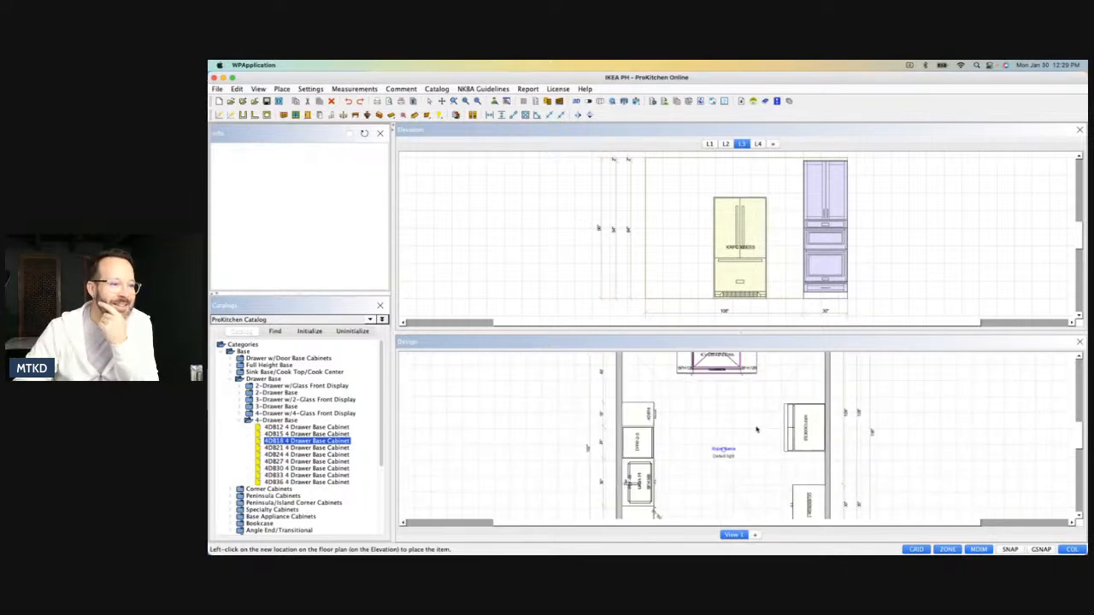
pyautogui.moveTo(795, 436); pyautogui.dragTo(794, 458)
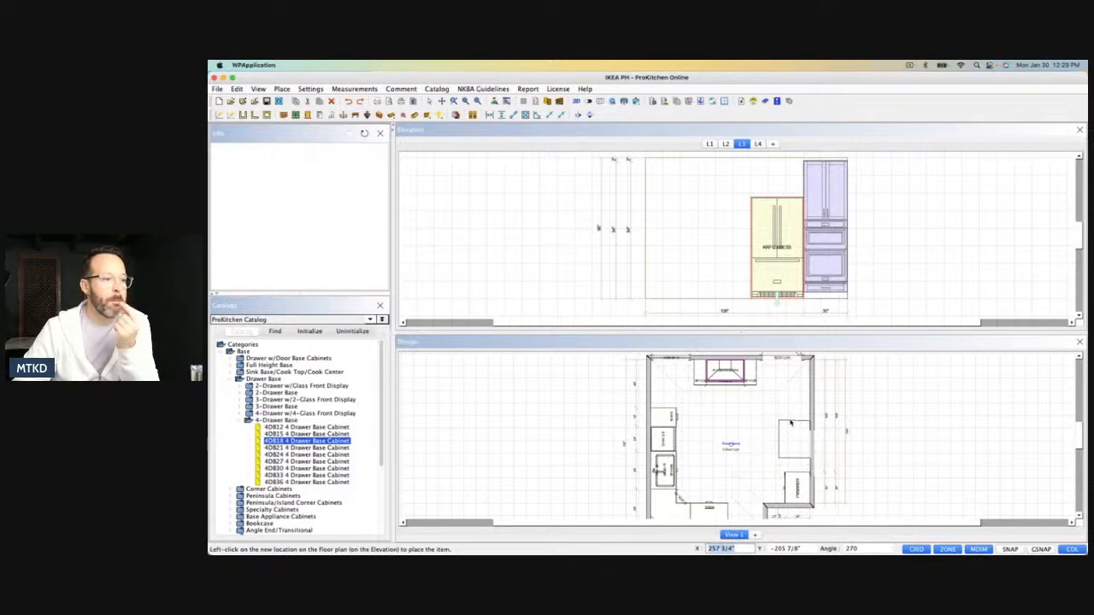
pyautogui.click(790, 423)
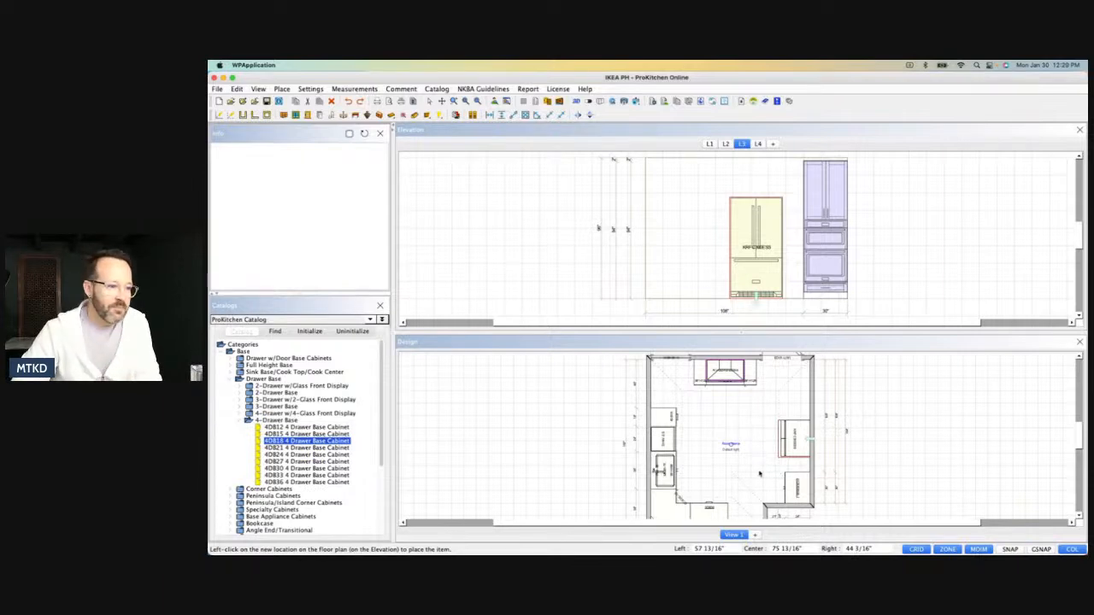
pyautogui.click(794, 467)
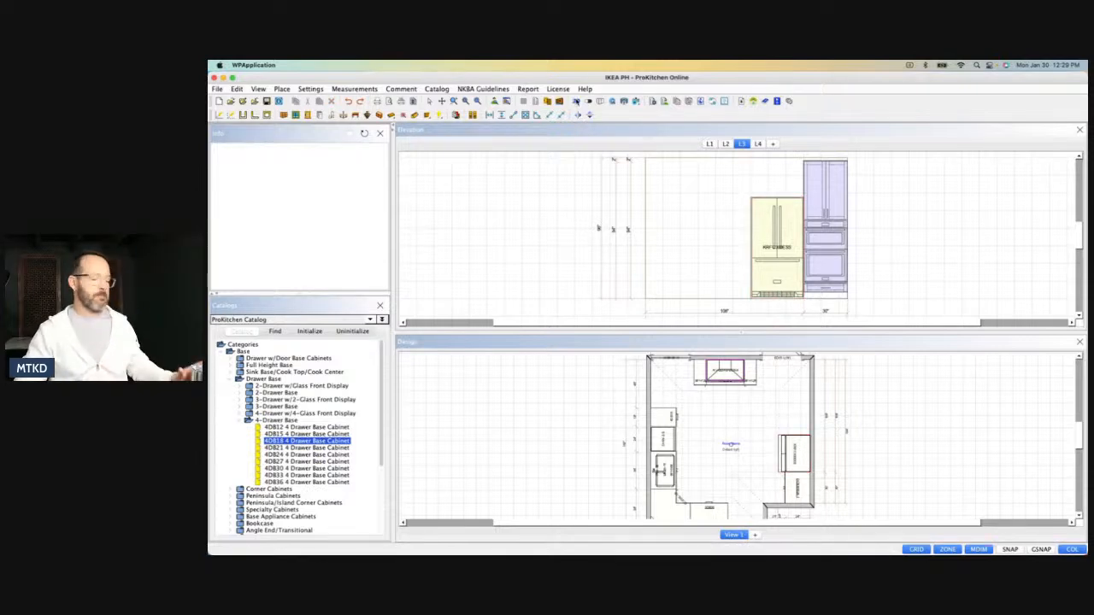
# Examine the kitchen in the 3D view from several angles, covering the cooktop wall, hood, sink run and tall appliances.
pyautogui.click(576, 101)
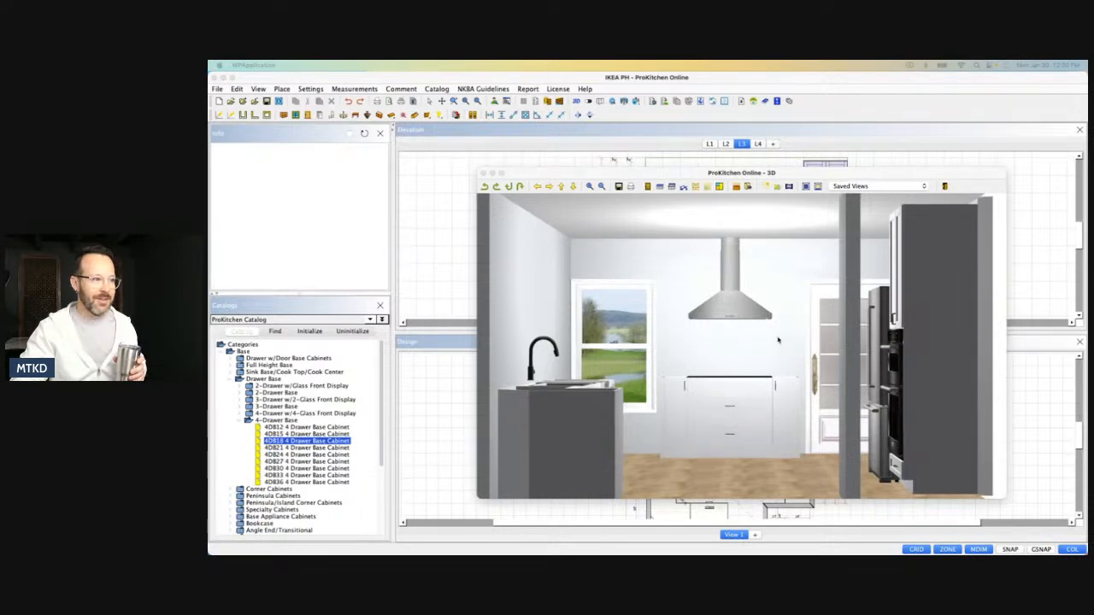
pyautogui.moveTo(743, 329); pyautogui.dragTo(852, 396)
pyautogui.moveTo(664, 416); pyautogui.dragTo(733, 341)
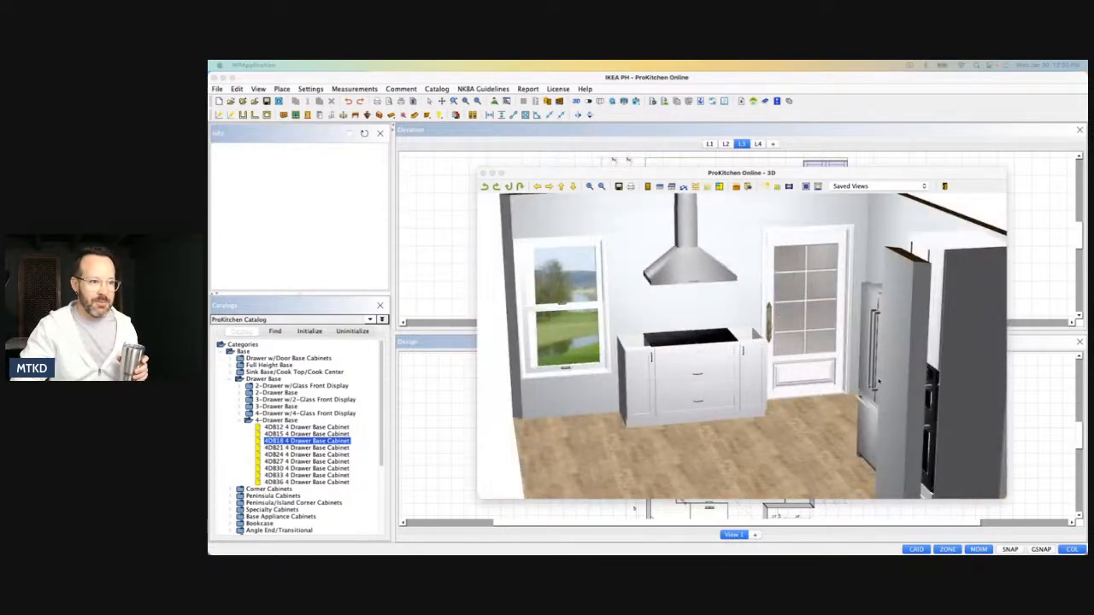
pyautogui.moveTo(802, 393)
pyautogui.mouseDown()
pyautogui.moveTo(764, 360)
pyautogui.moveTo(775, 408)
pyautogui.moveTo(738, 430)
pyautogui.moveTo(794, 407)
pyautogui.mouseUp()
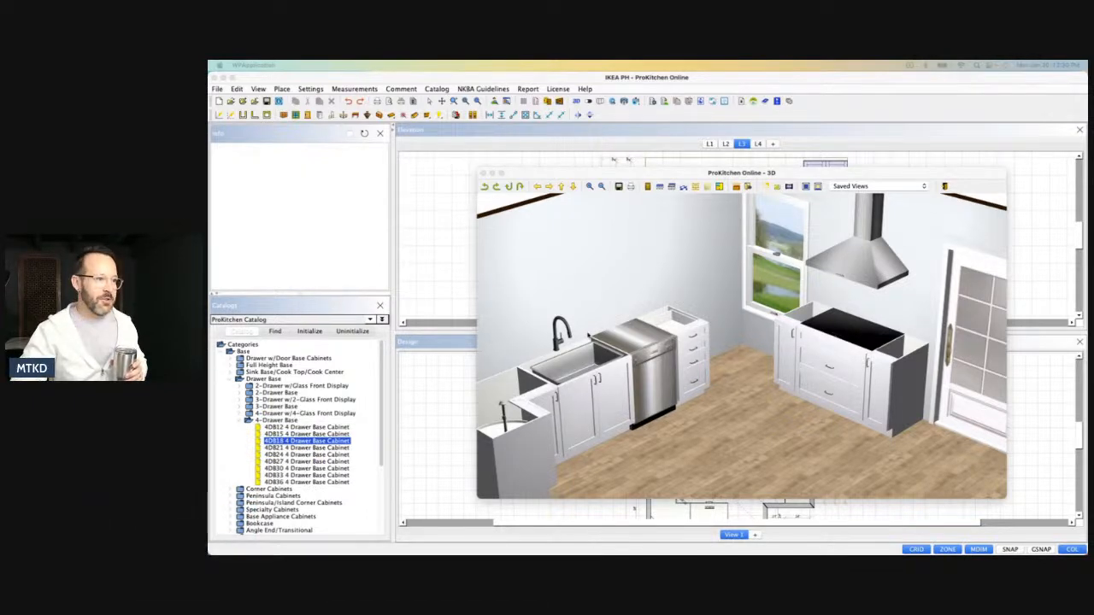
pyautogui.moveTo(831, 381); pyautogui.dragTo(846, 359)
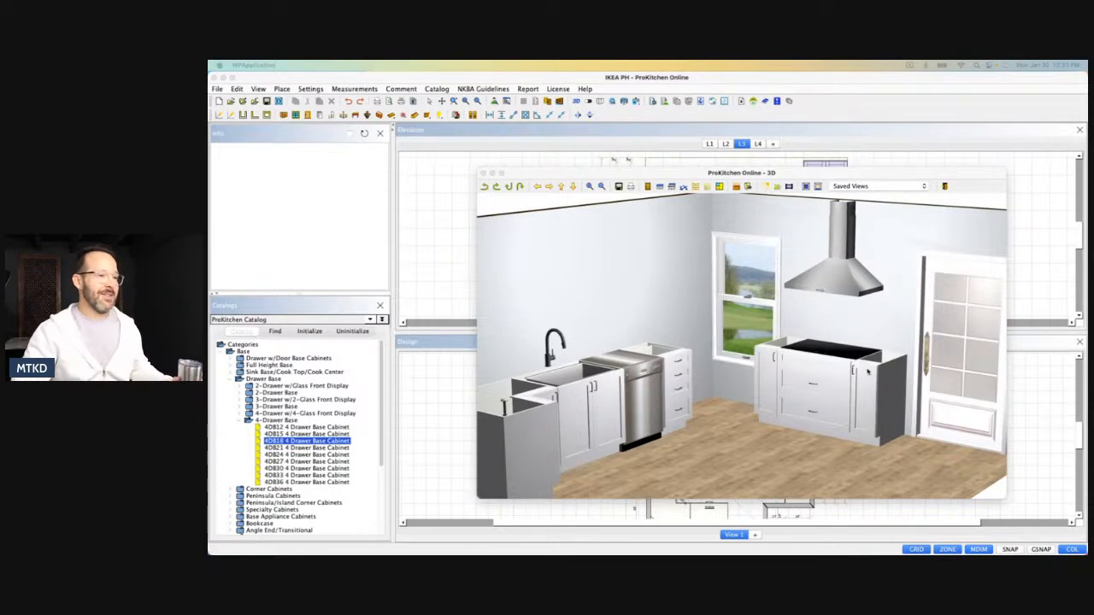
pyautogui.moveTo(894, 363); pyautogui.dragTo(818, 389)
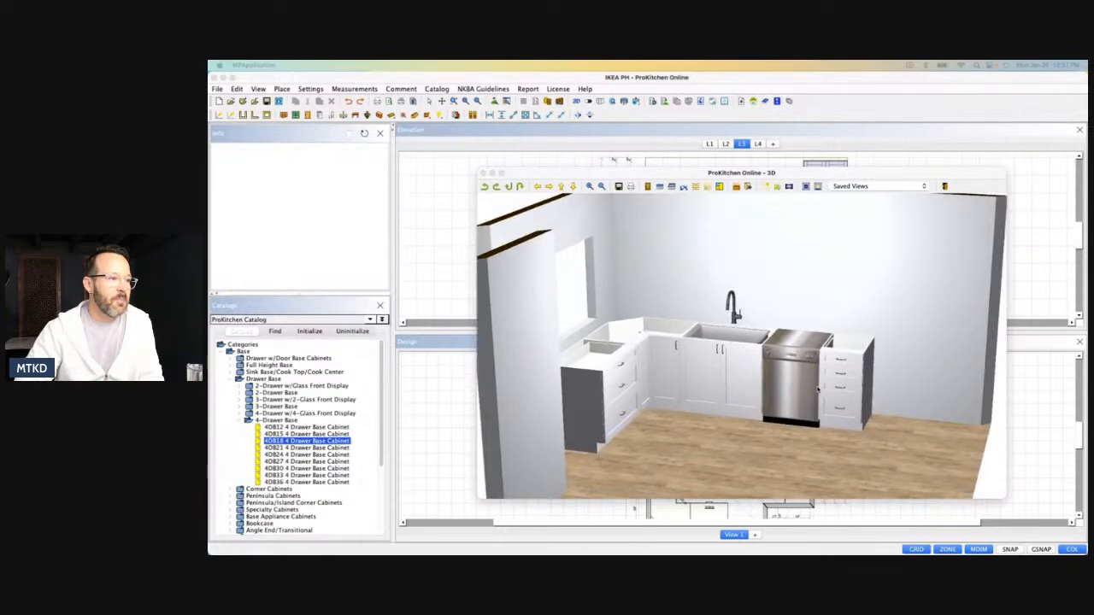
pyautogui.click(483, 174)
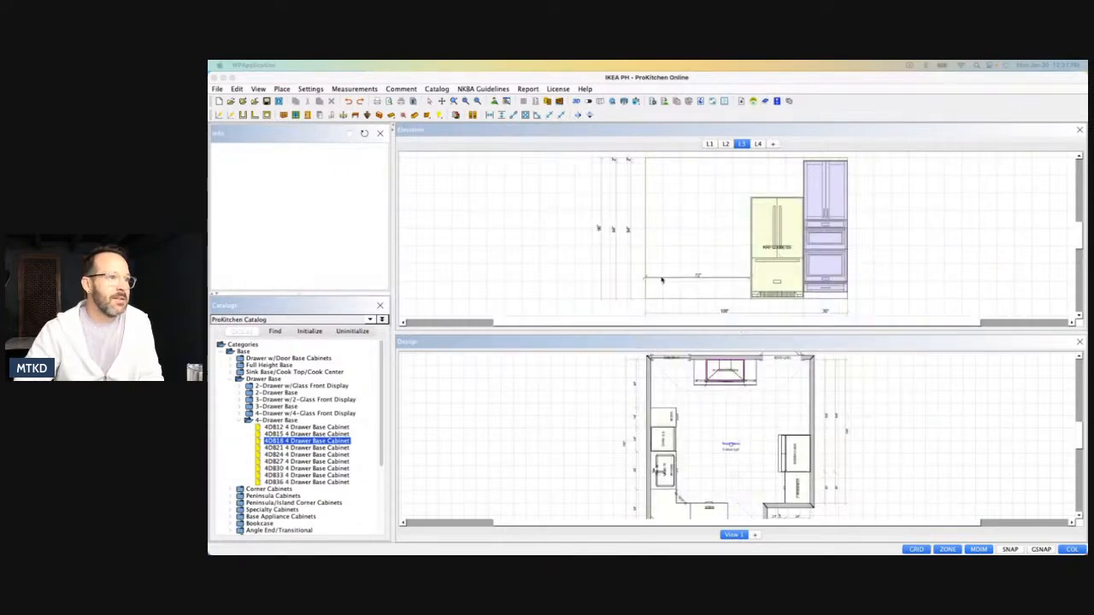
# Show the elevation of wall L2 and list the catalog's 39" high, 12" deep standard wall cabinets.
pyautogui.click(725, 144)
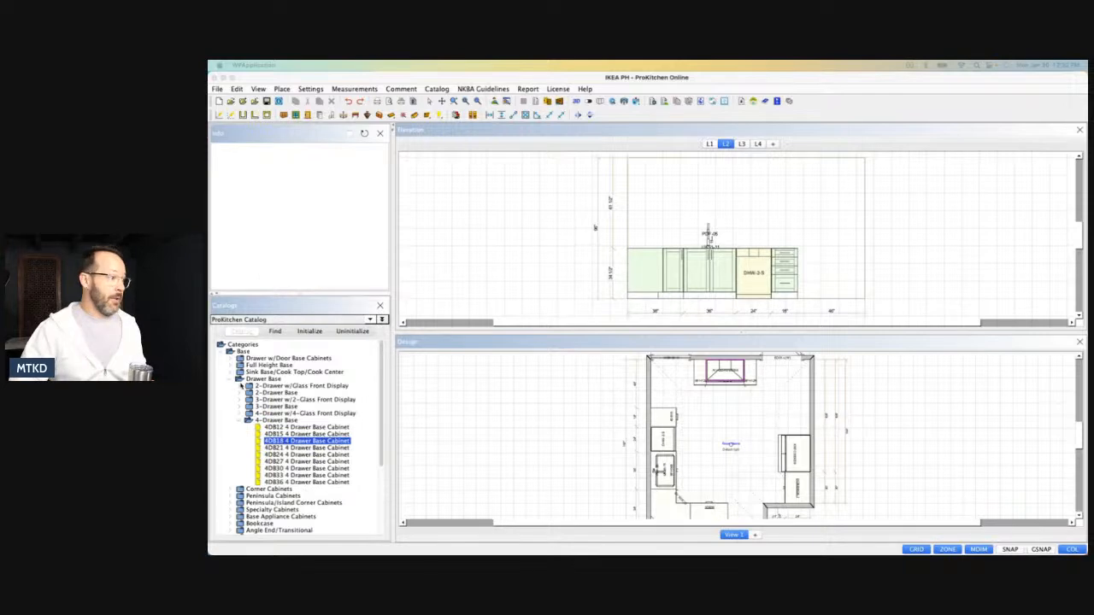
pyautogui.click(242, 421)
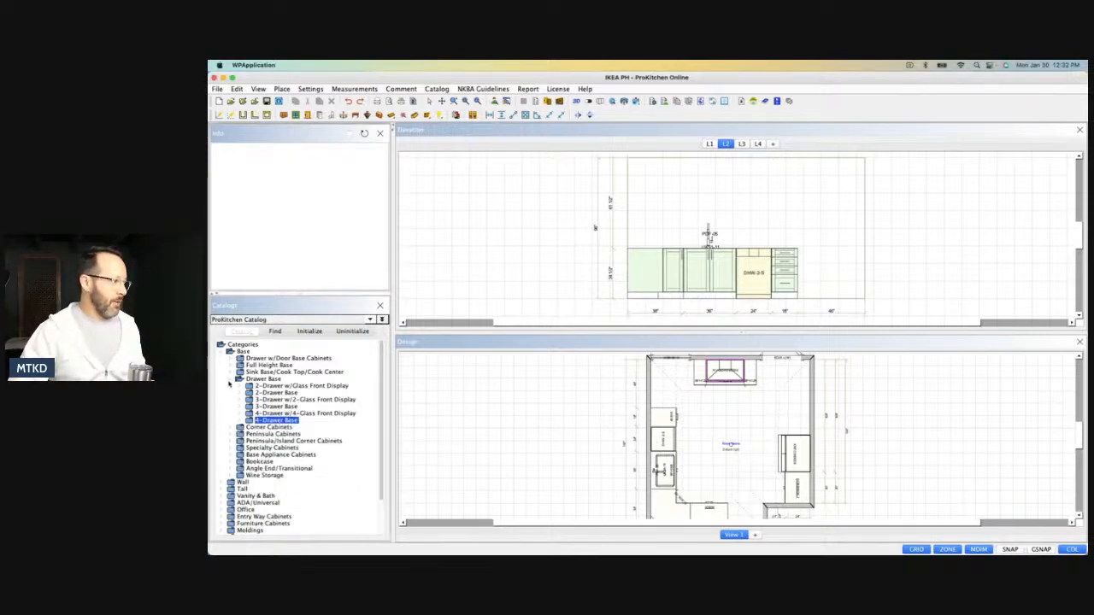
pyautogui.click(240, 378)
pyautogui.click(221, 354)
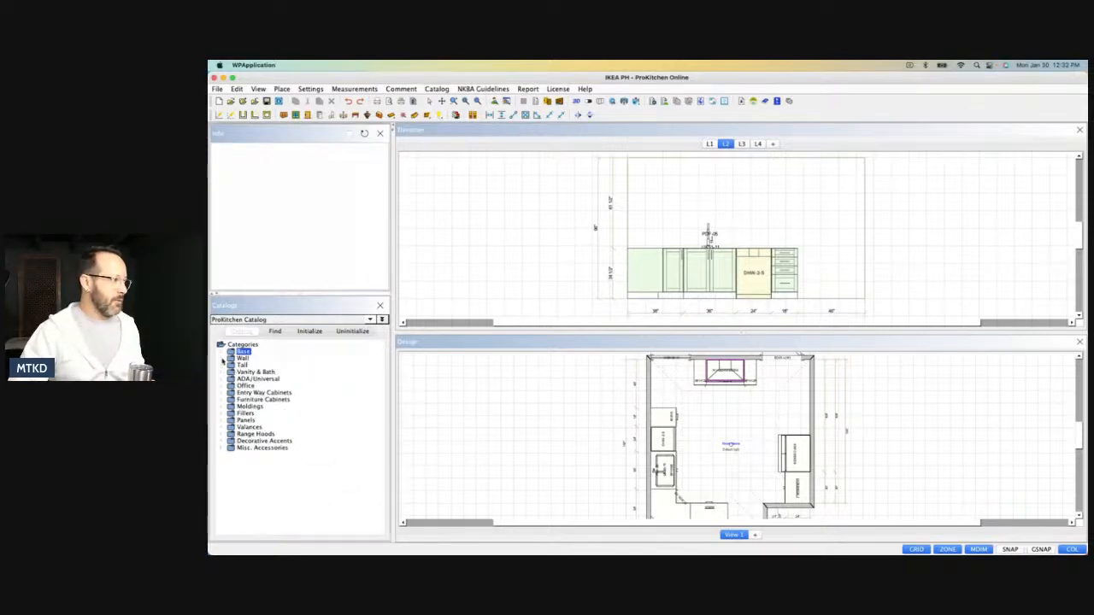
pyautogui.click(224, 359)
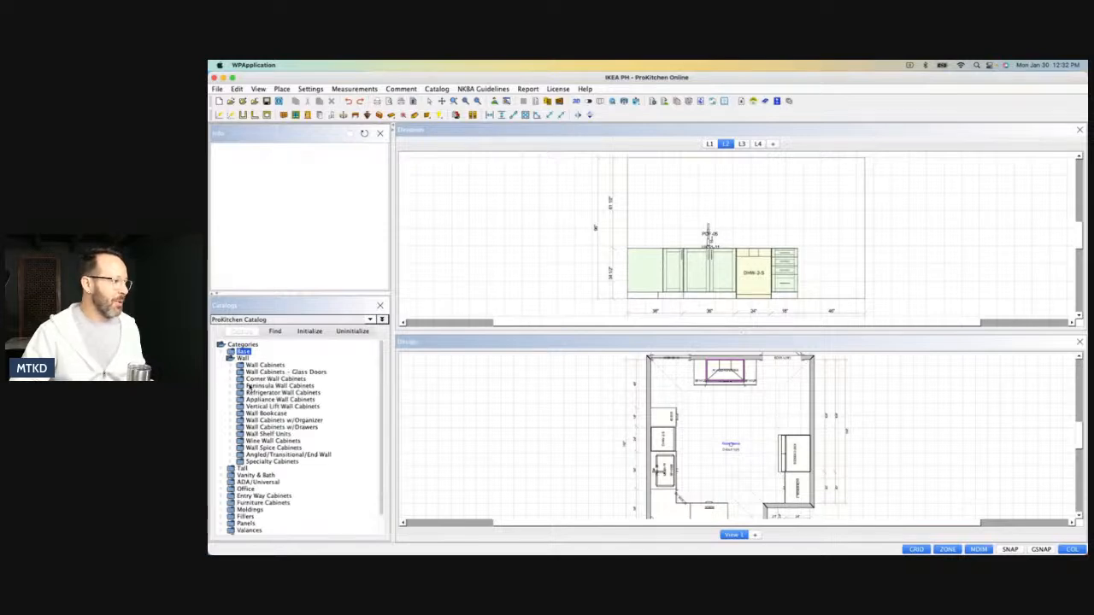
pyautogui.click(229, 366)
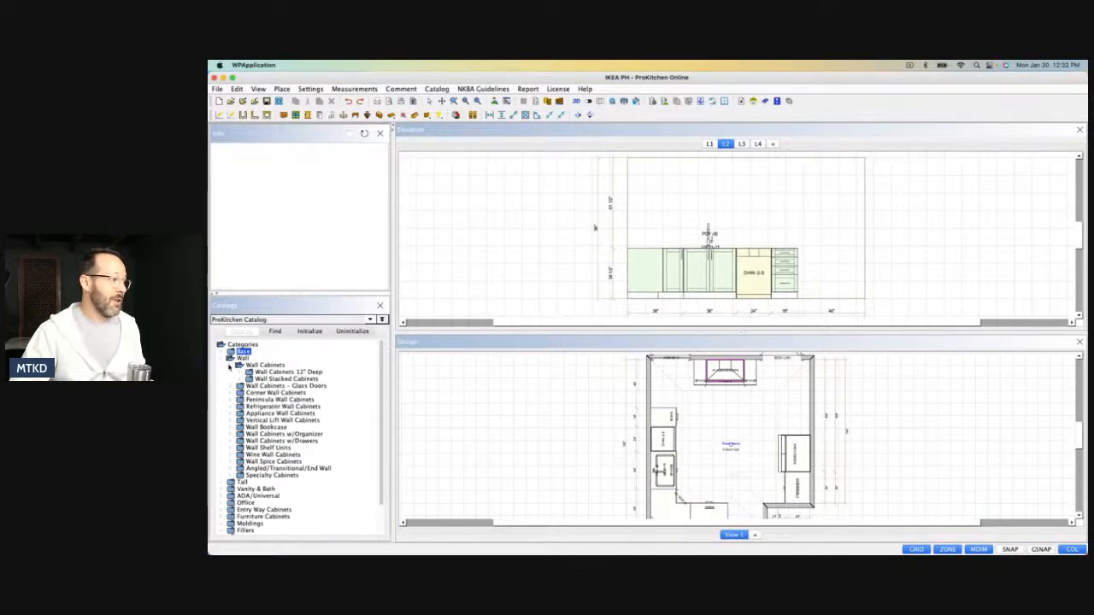
pyautogui.click(239, 373)
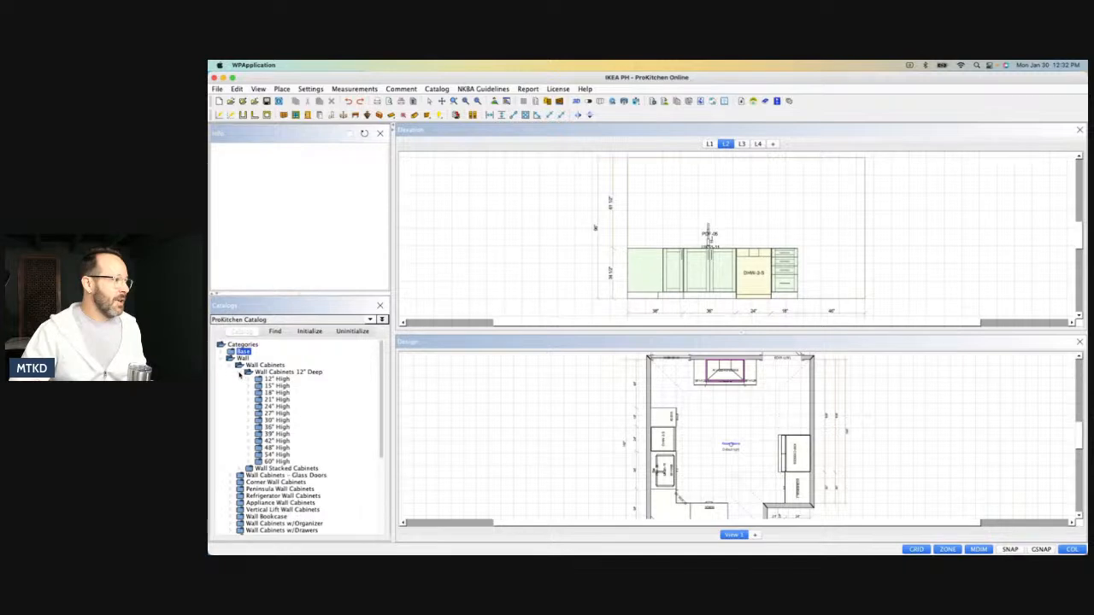
pyautogui.click(253, 434)
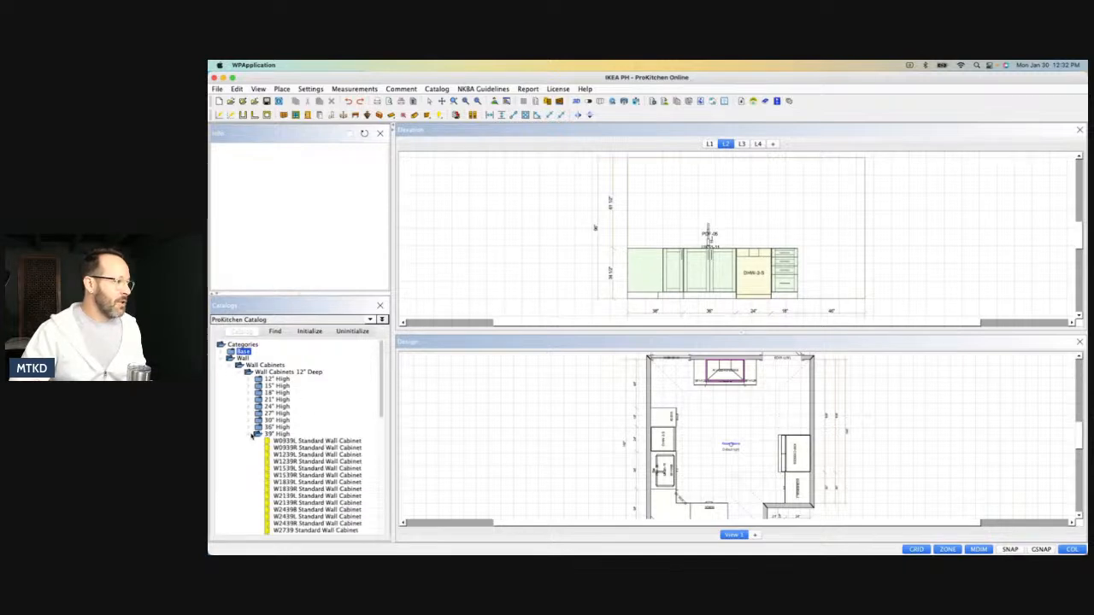
pyautogui.scroll(-5, 301, 503)
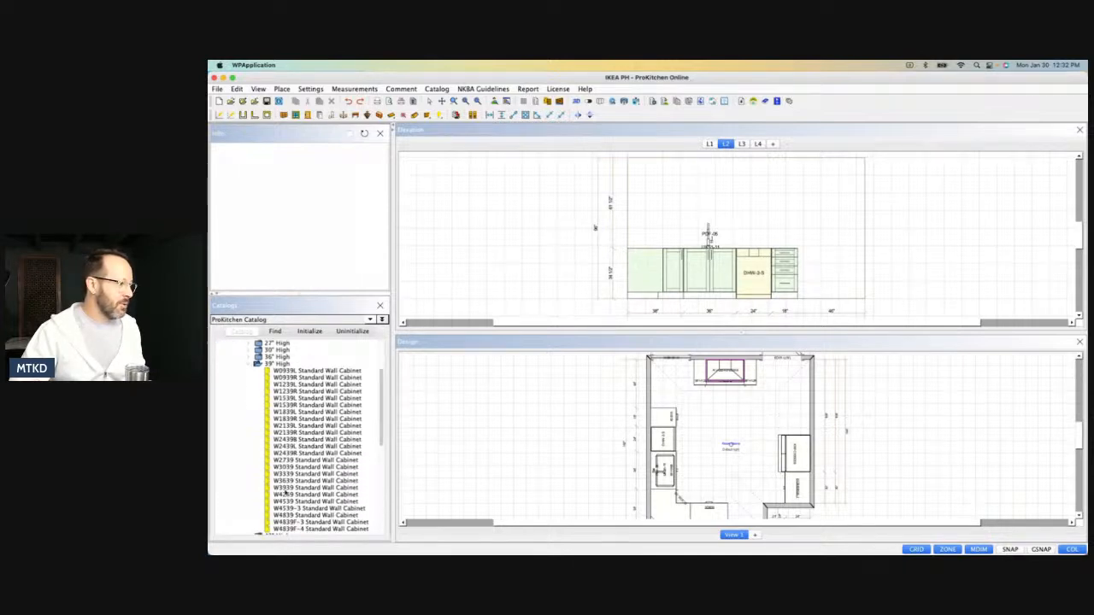
pyautogui.moveTo(284, 481); pyautogui.dragTo(689, 210)
pyautogui.click(770, 329)
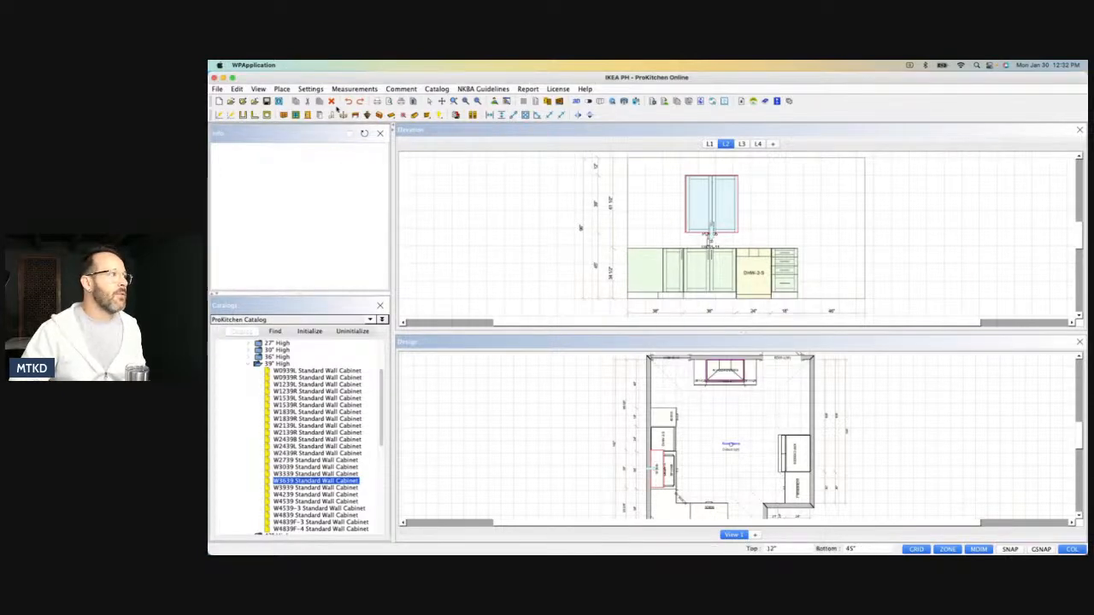
pyautogui.click(332, 101)
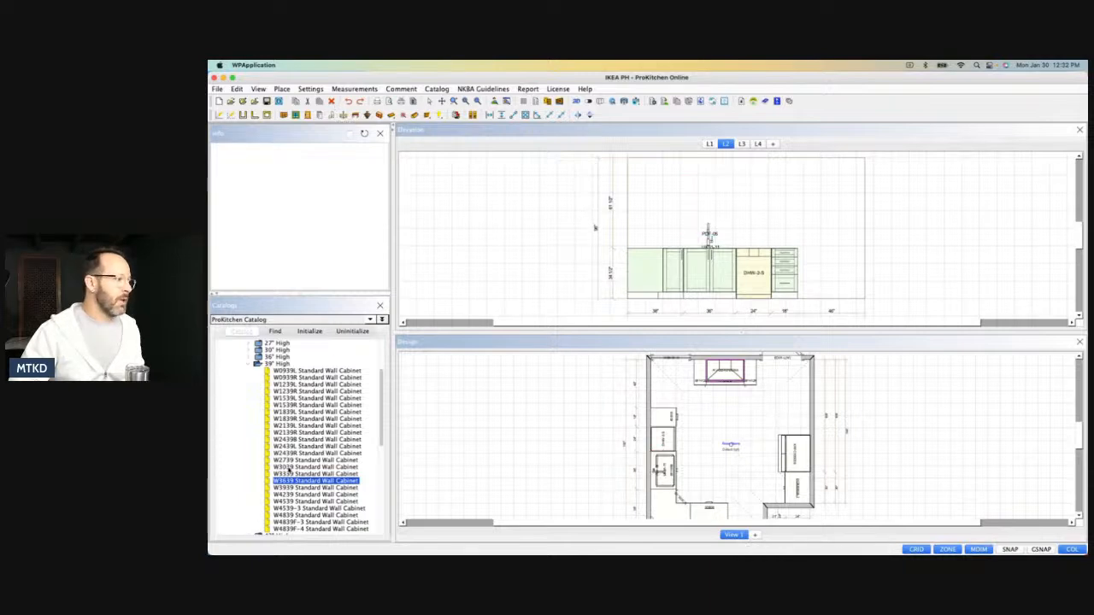
# Place a W3630 standard wall cabinet above the sink on wall L2 with its top distance set to 2".
pyautogui.click(250, 350)
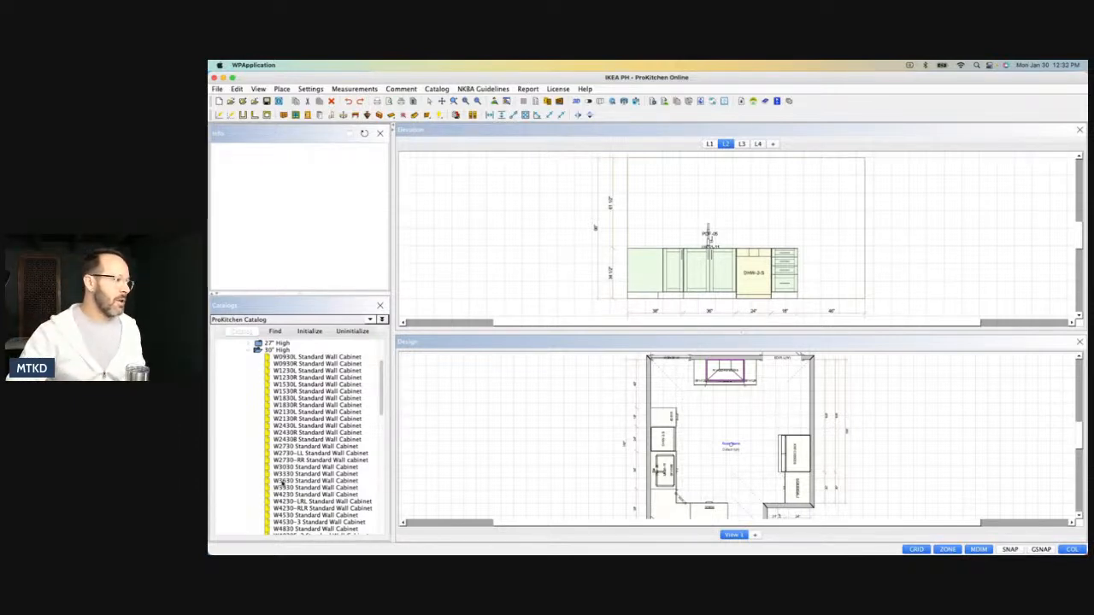
pyautogui.click(290, 480)
pyautogui.click(695, 190)
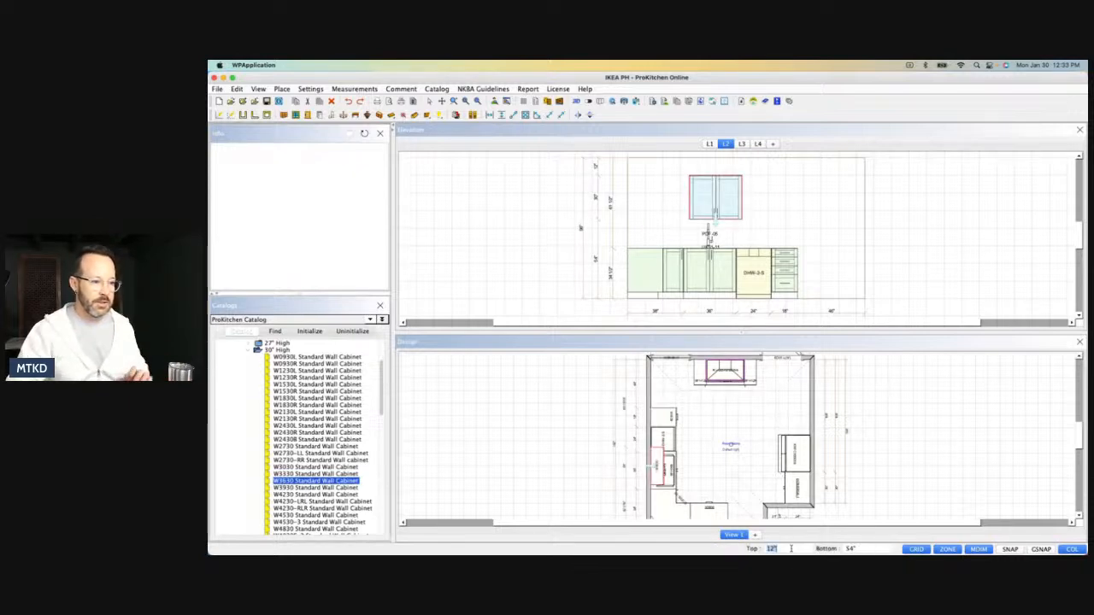
pyautogui.write('2')
pyautogui.press('Return')
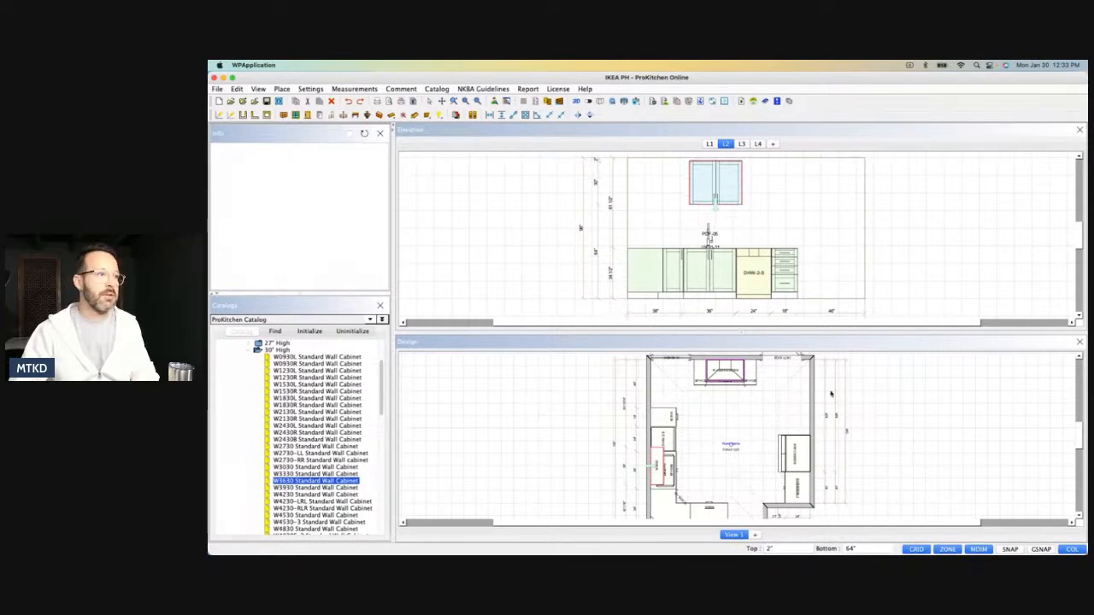
# Set the W3630 wall cabinet's depth to 15" and center it over the sink base cabinet.
pyautogui.doubleClick(702, 180)
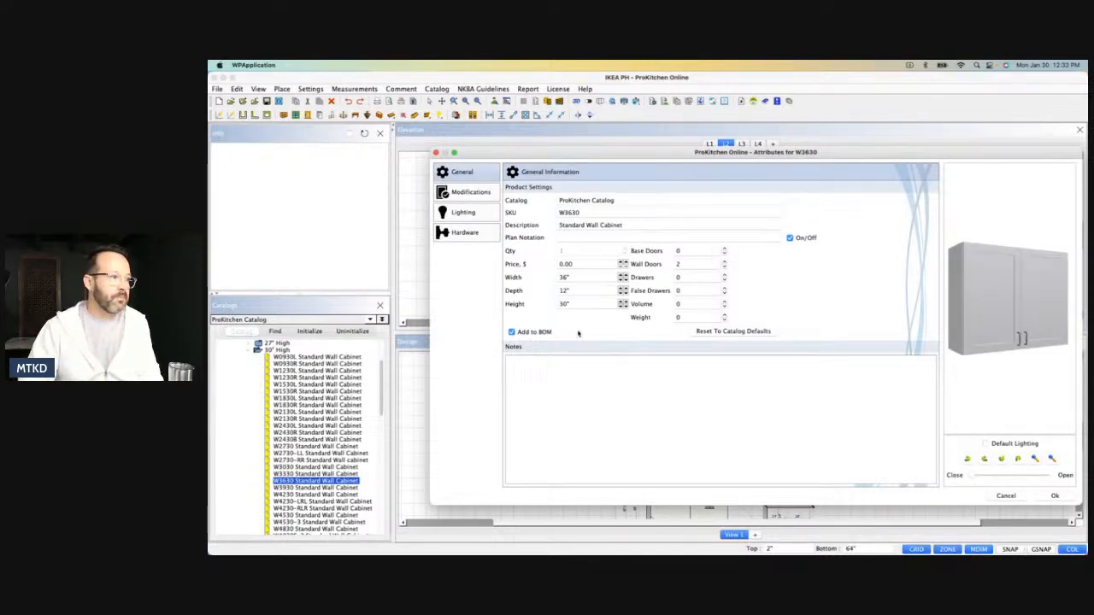
pyautogui.doubleClick(574, 292)
pyautogui.write('15')
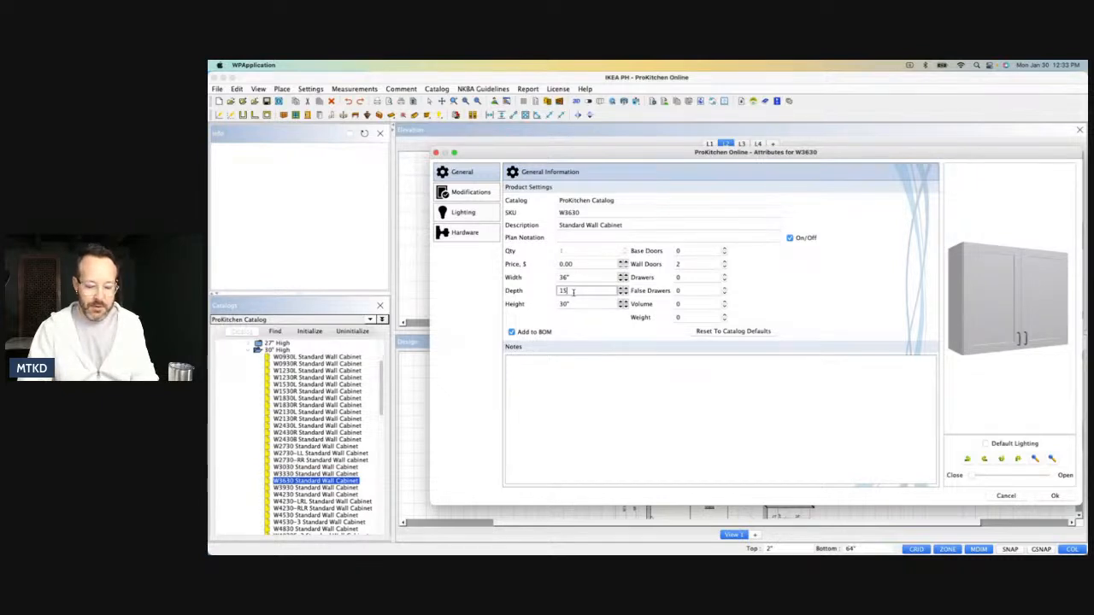
pyautogui.click(1055, 496)
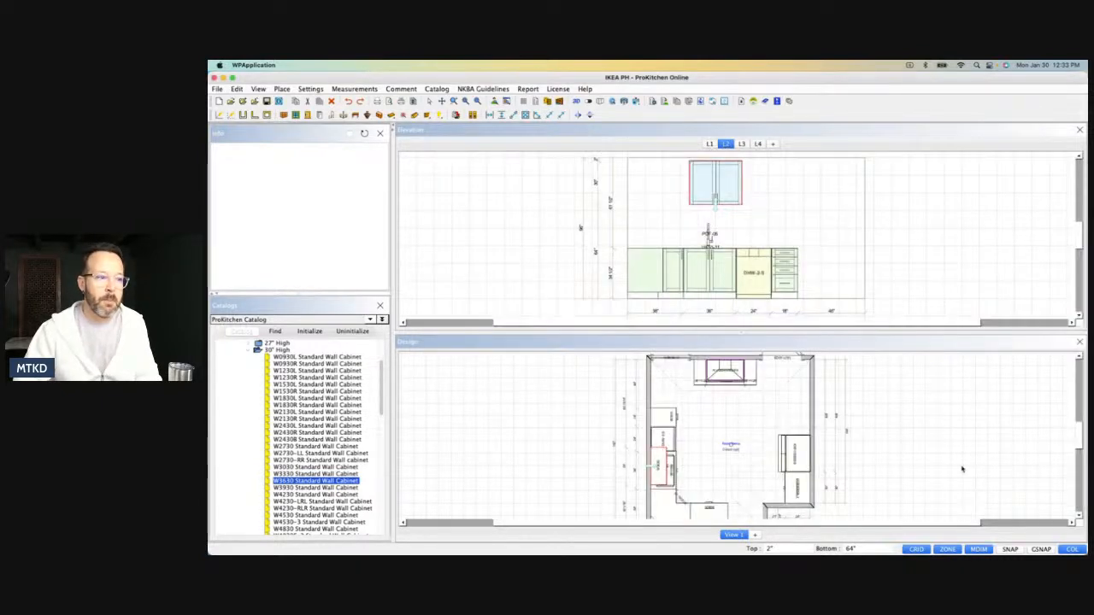
pyautogui.rightClick(706, 189)
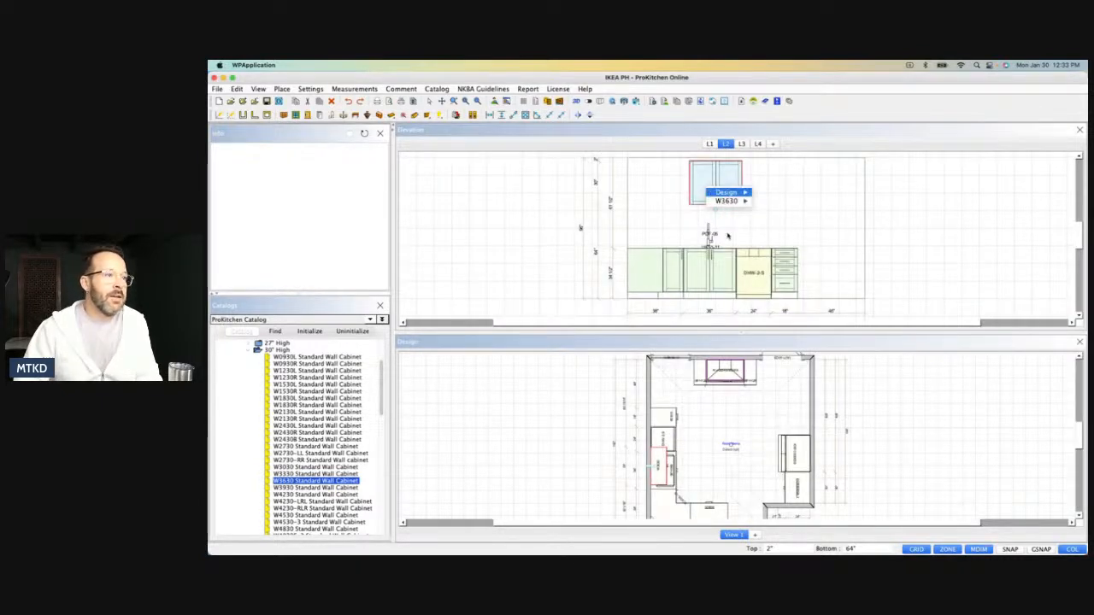
pyautogui.moveTo(732, 201)
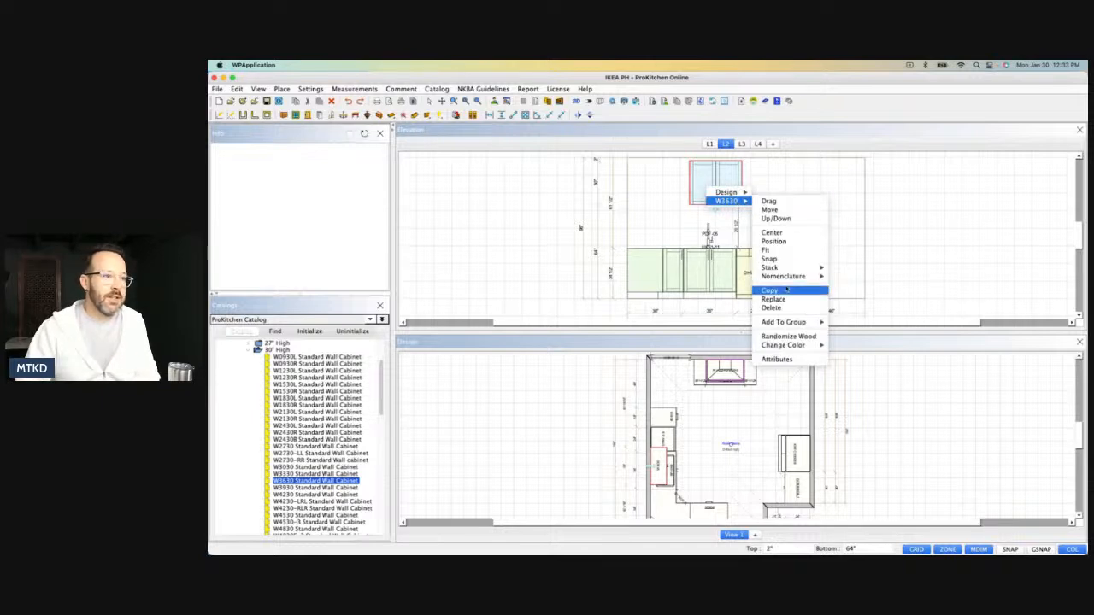
pyautogui.click(772, 234)
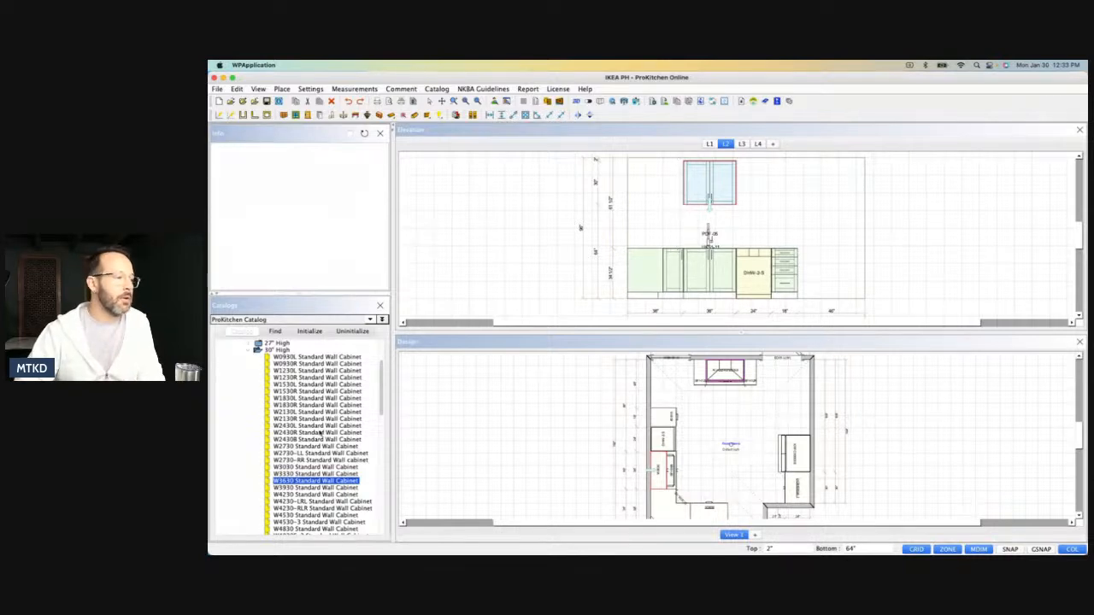
# Place a W3639 standard wall cabinet from the 39" high group beside the W3630, on its corner side.
pyautogui.click(248, 349)
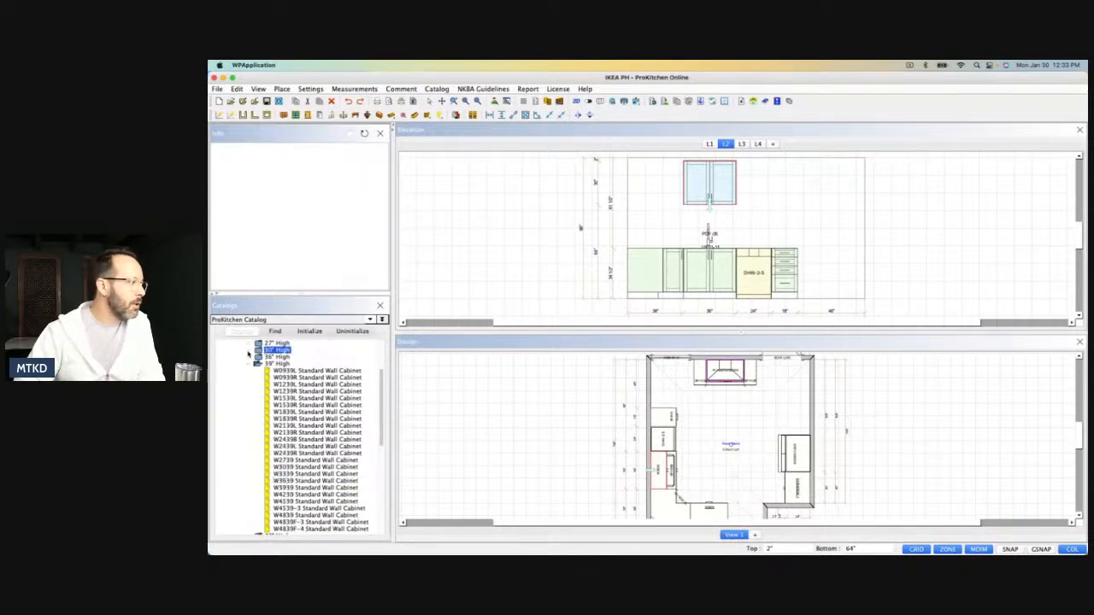
pyautogui.click(249, 364)
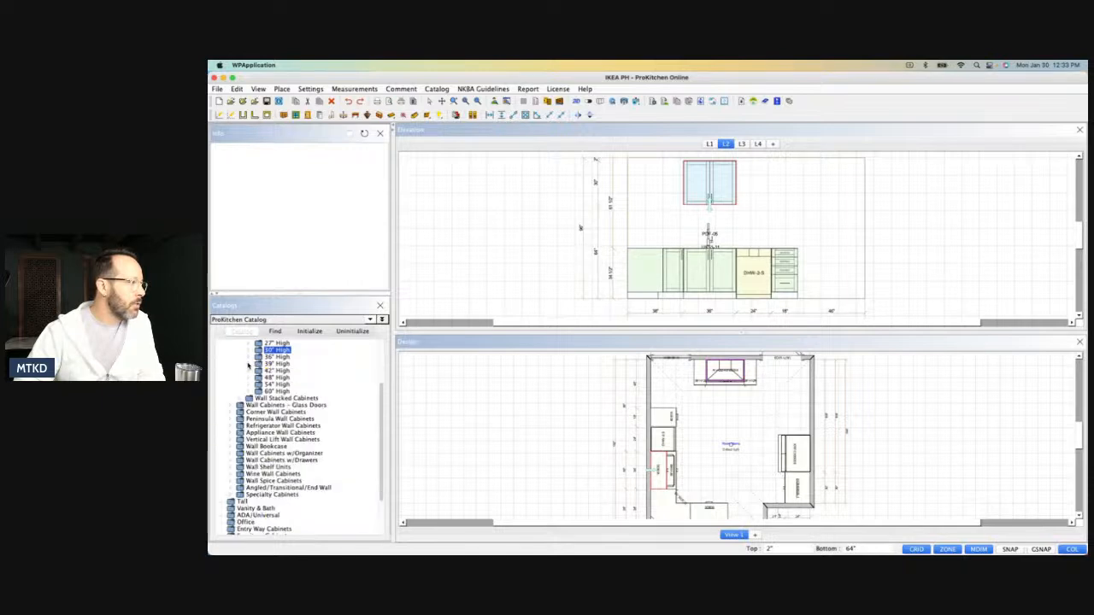
pyautogui.click(249, 364)
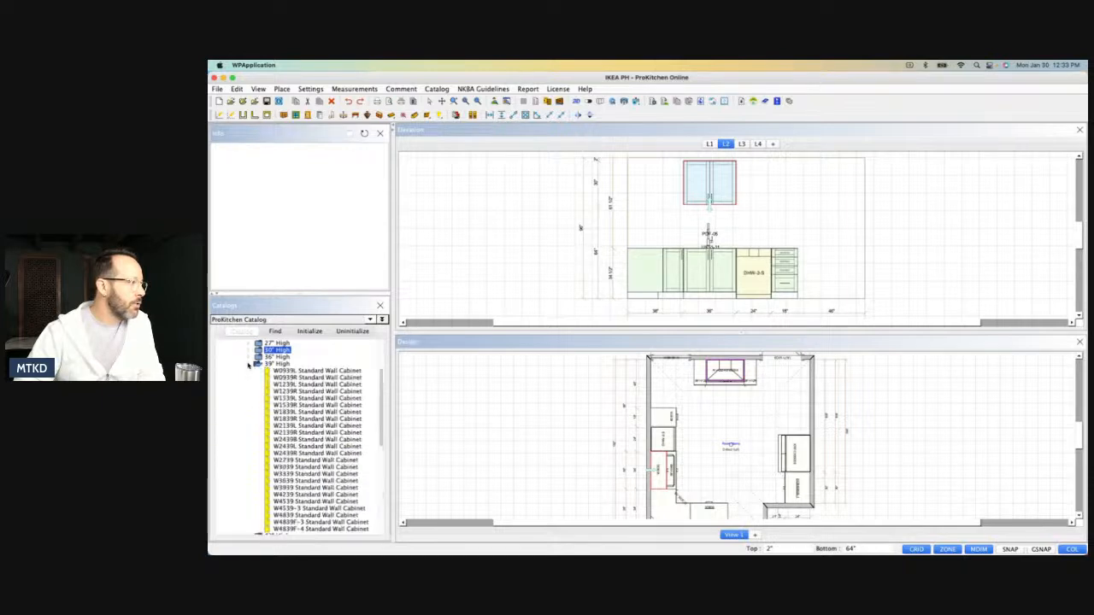
pyautogui.click(287, 480)
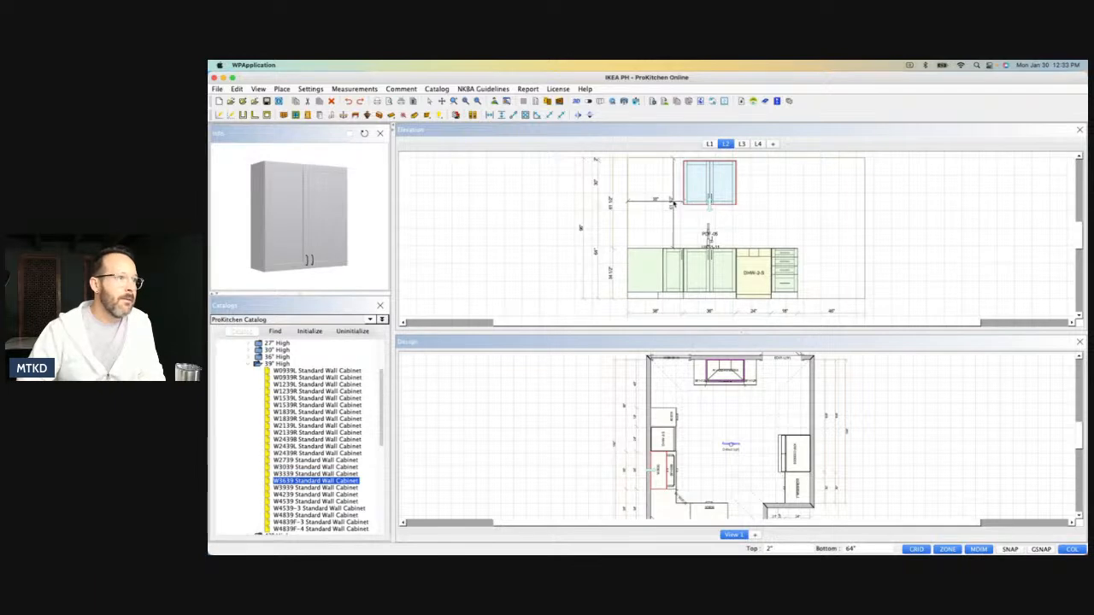
pyautogui.click(674, 203)
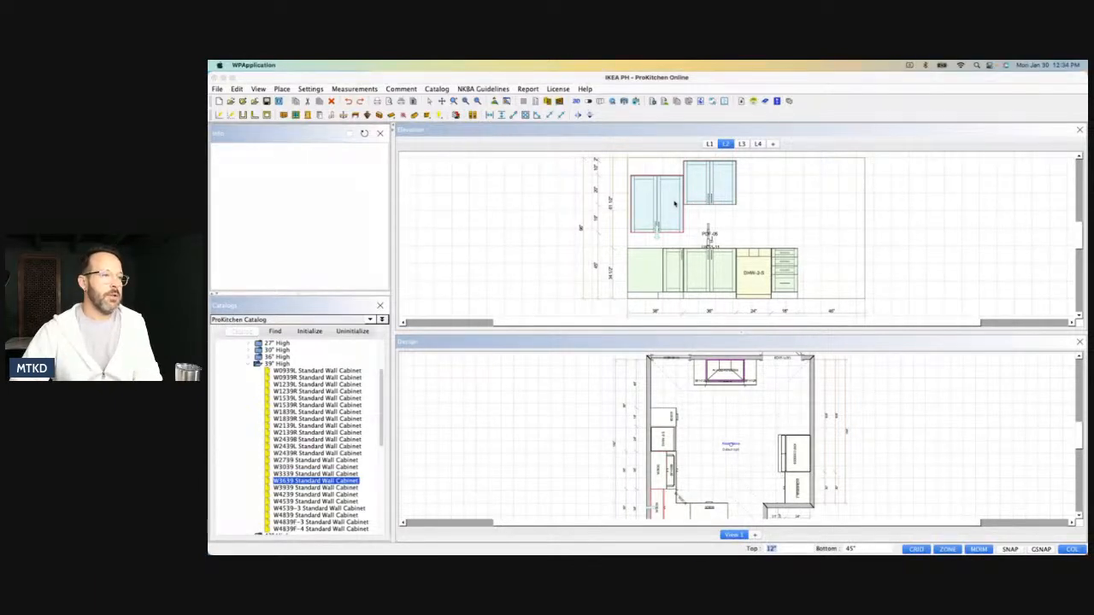
# Set the W3639 wall cabinet's height to 40" and its depth to 15".
pyautogui.doubleClick(674, 203)
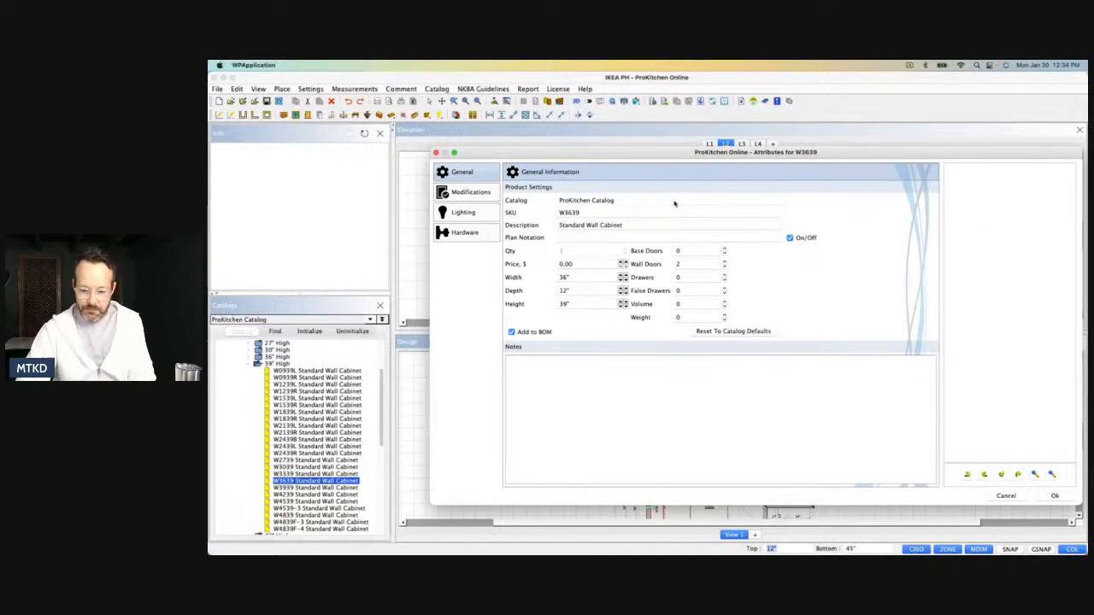
pyautogui.doubleClick(574, 305)
pyautogui.write('340')
pyautogui.press('BackSpace')
pyautogui.press('BackSpace')
pyautogui.press('BackSpace')
pyautogui.write('4')
pyautogui.doubleClick(572, 290)
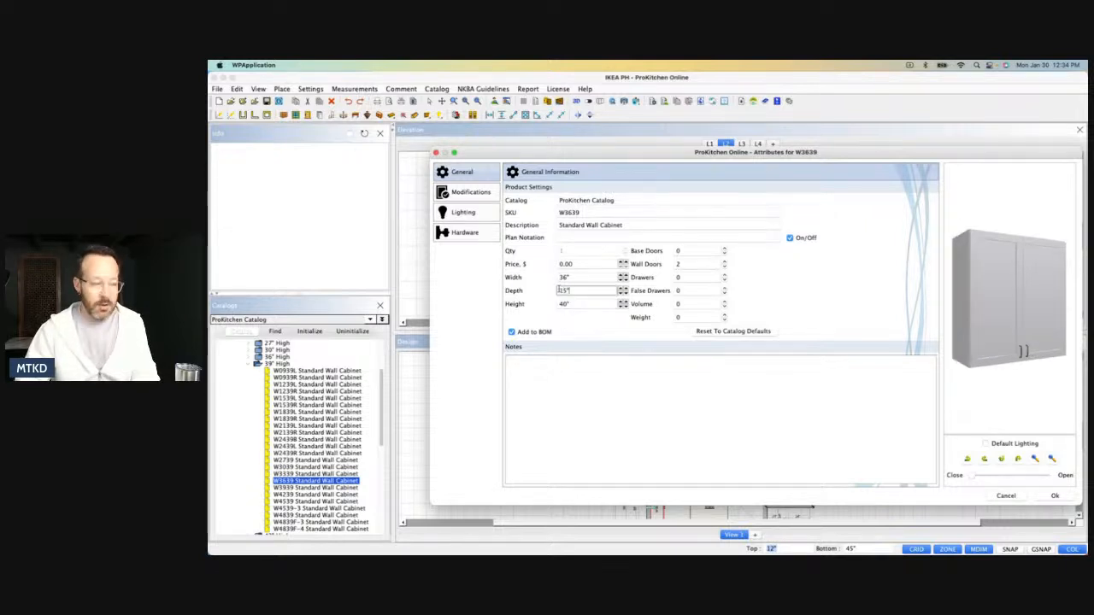
pyautogui.click(1044, 494)
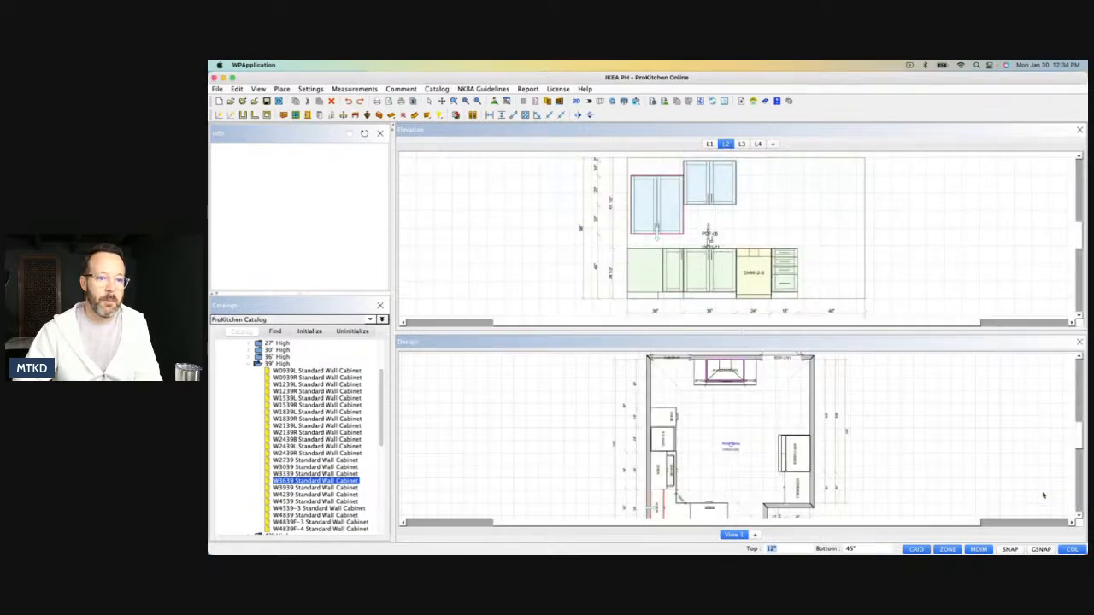
# Raise the W3639 wall cabinet to a top distance of 2", level with the cabinet above the sink.
pyautogui.moveTo(667, 205); pyautogui.dragTo(656, 225)
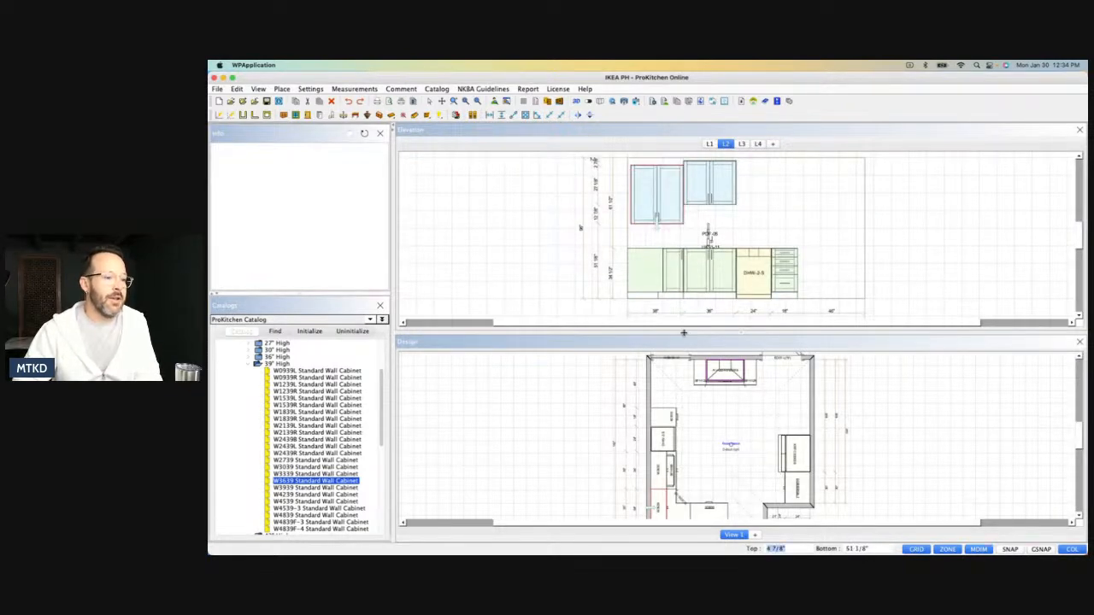
pyautogui.click(804, 550)
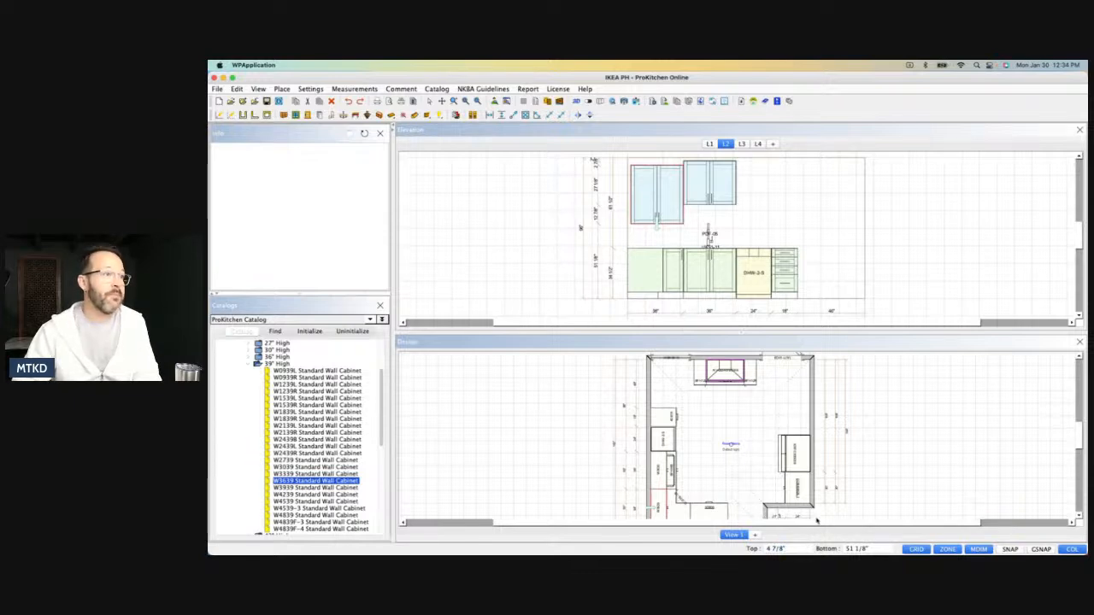
pyautogui.doubleClick(793, 547)
pyautogui.write('2')
pyautogui.press('Return')
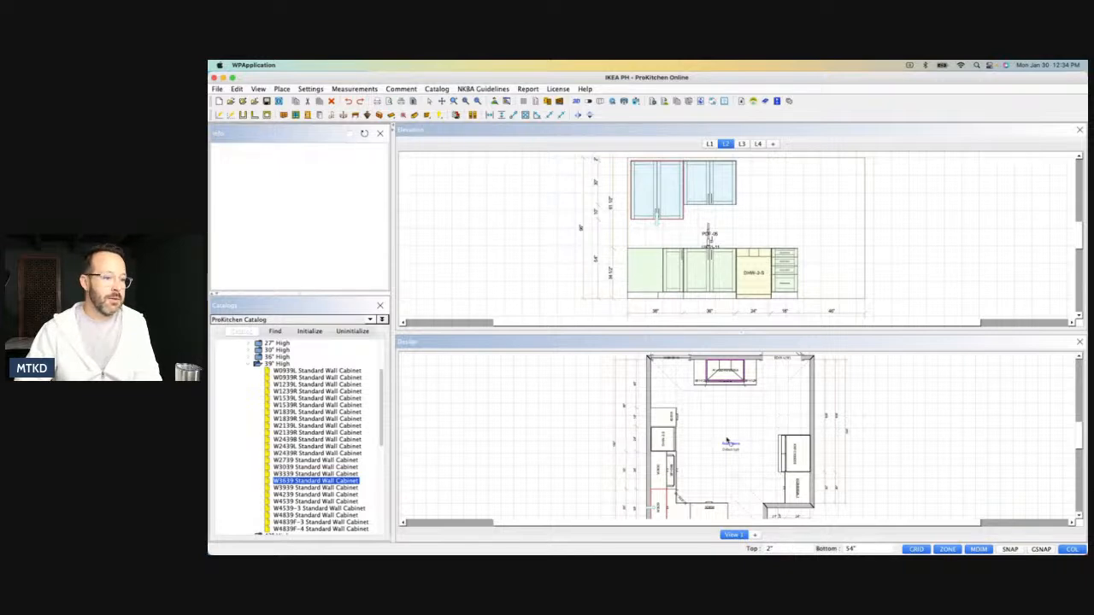
pyautogui.click(659, 220)
pyautogui.moveTo(659, 220); pyautogui.dragTo(658, 221)
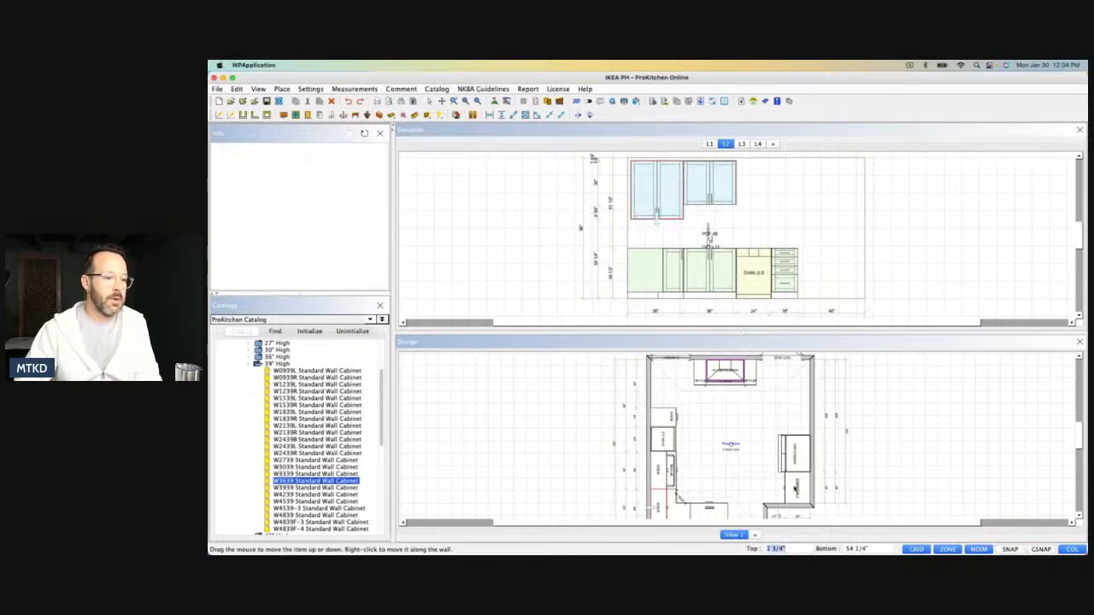
pyautogui.click(797, 545)
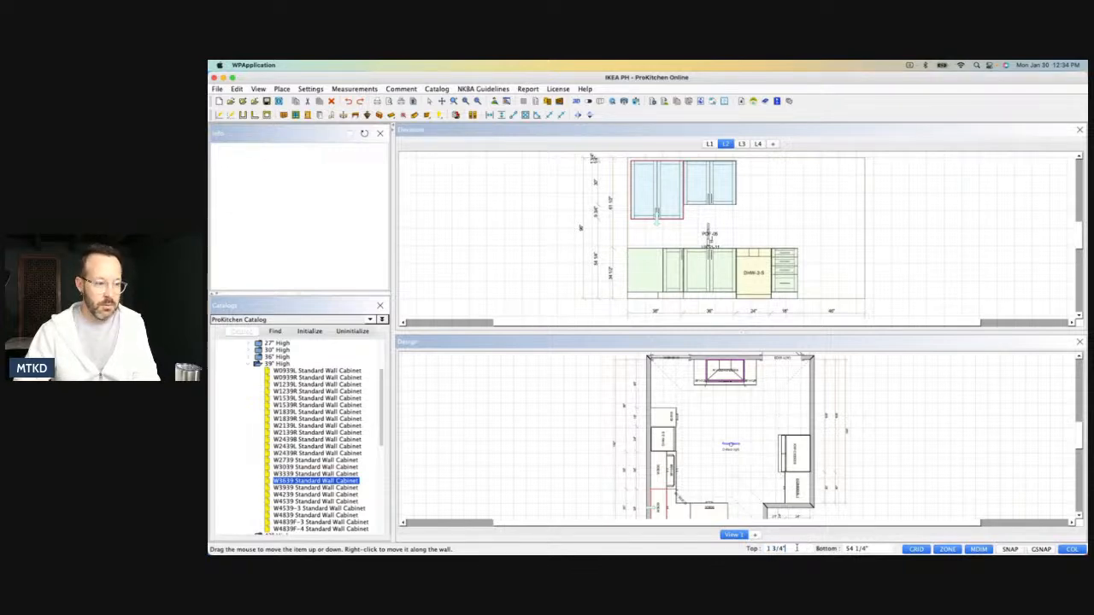
pyautogui.moveTo(783, 548); pyautogui.dragTo(763, 551)
pyautogui.write('2')
pyautogui.press('Return')
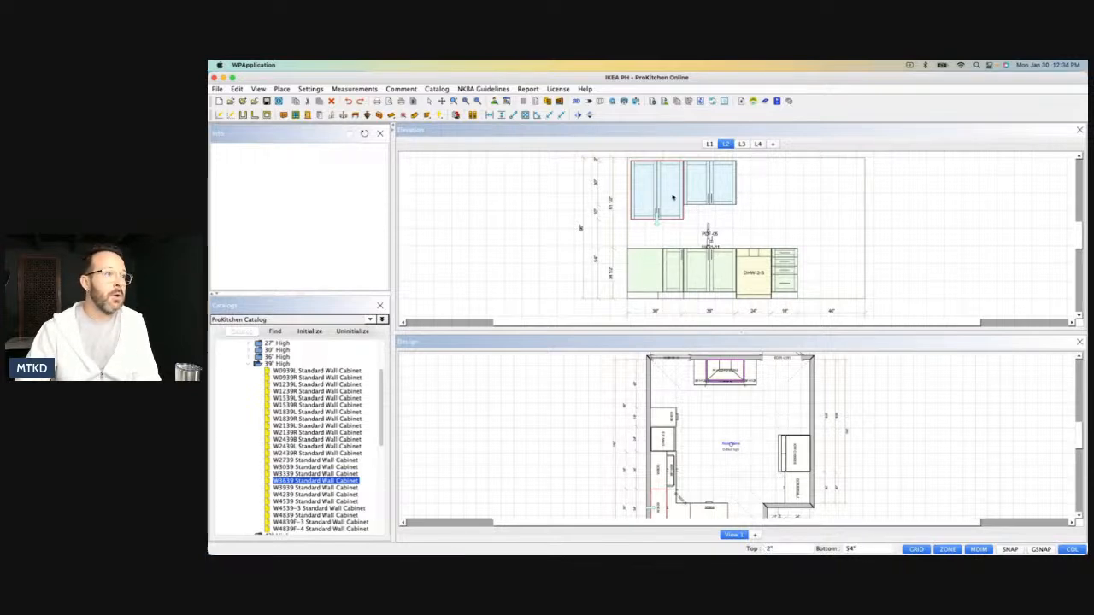
# Copy the W3639 wall cabinet to the other side of the W3630, above the dishwasher.
pyautogui.rightClick(674, 200)
pyautogui.moveTo(692, 210)
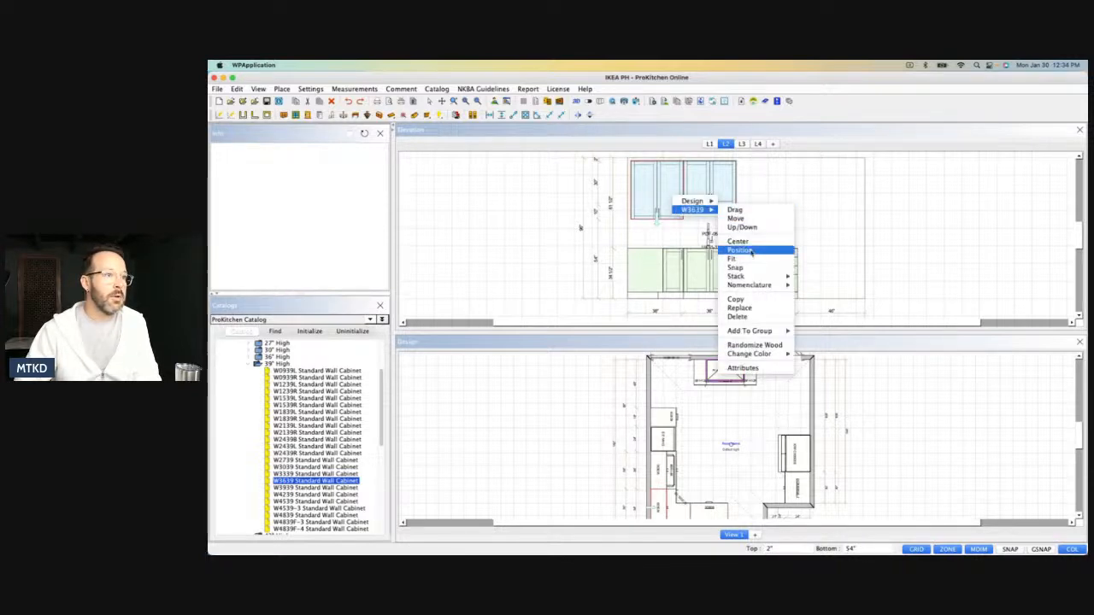
pyautogui.click(733, 297)
pyautogui.click(743, 199)
pyautogui.moveTo(743, 198); pyautogui.dragTo(728, 200)
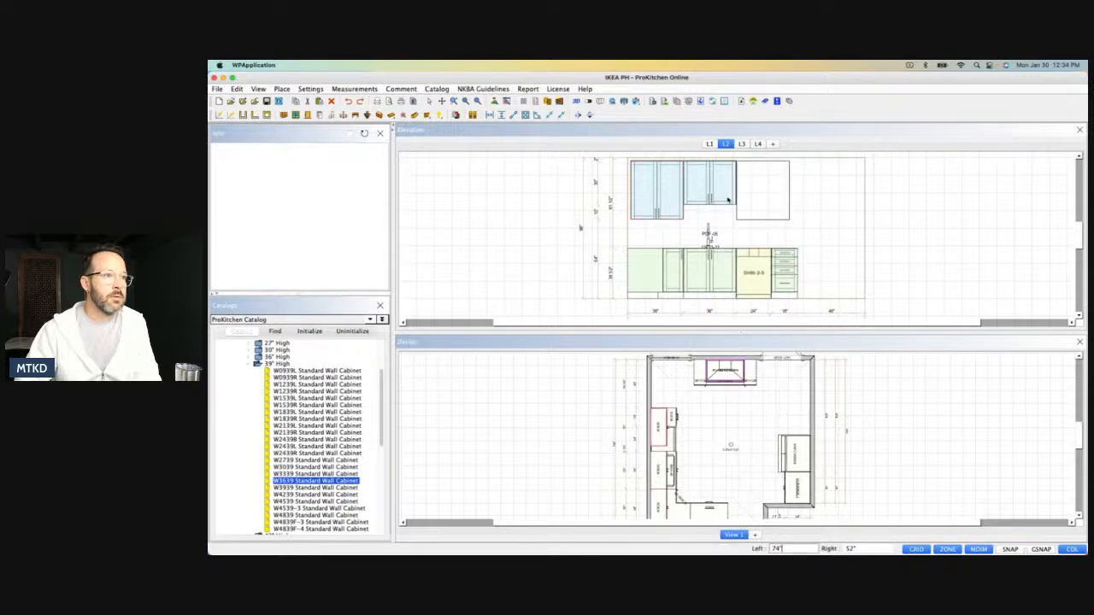
pyautogui.click(727, 200)
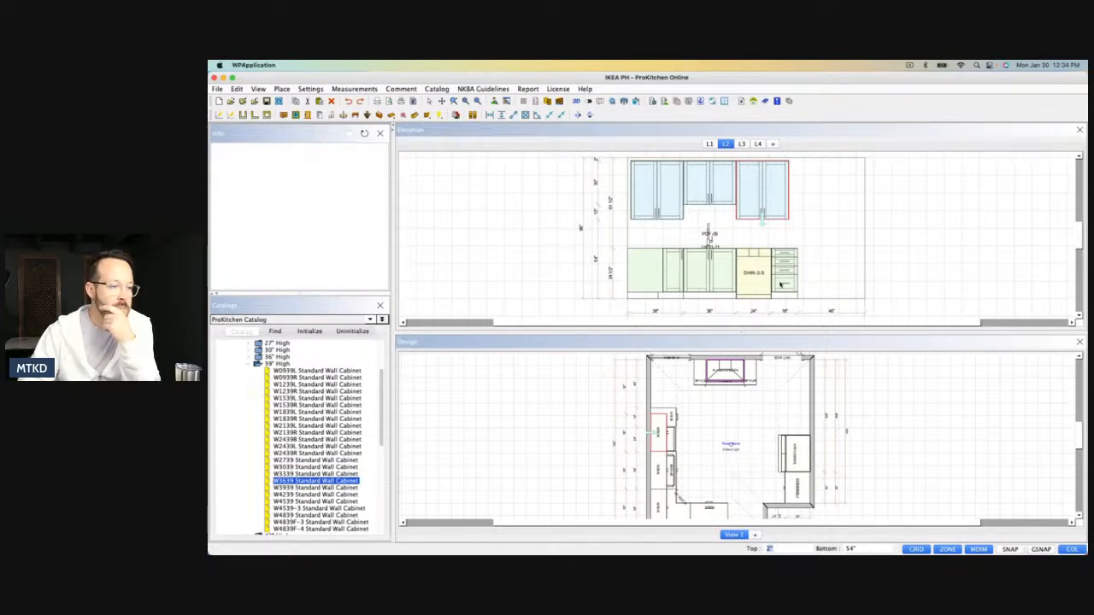
# Try to shift the copied W3639 wall cabinet so its outer edge lines up with the end of the drawer base cabinet.
pyautogui.click(672, 424)
pyautogui.click(672, 424)
pyautogui.click(672, 424)
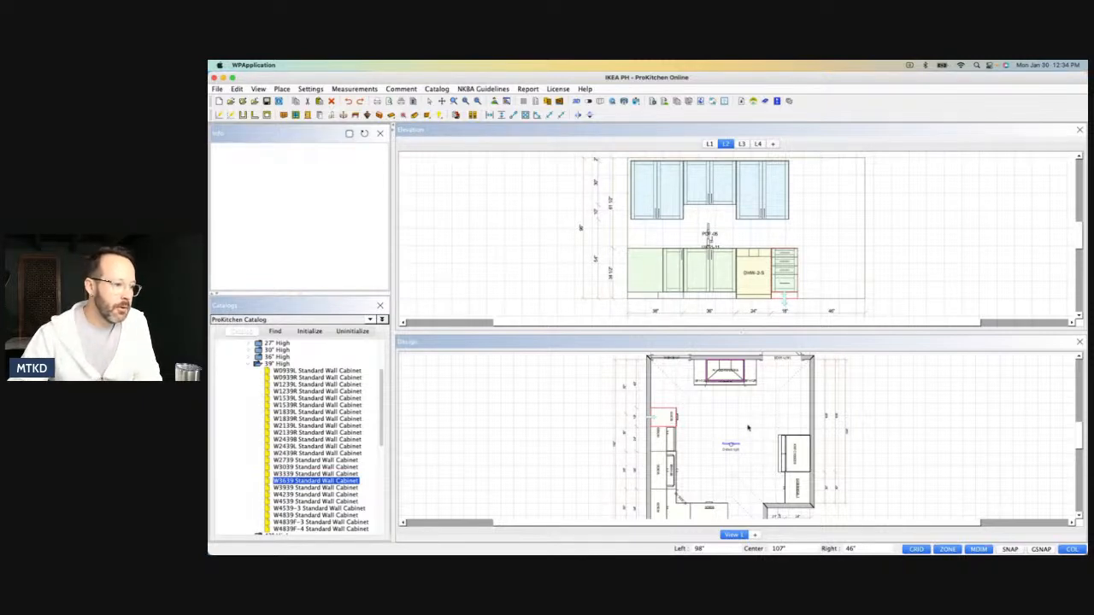
pyautogui.scroll(-1, 753, 424)
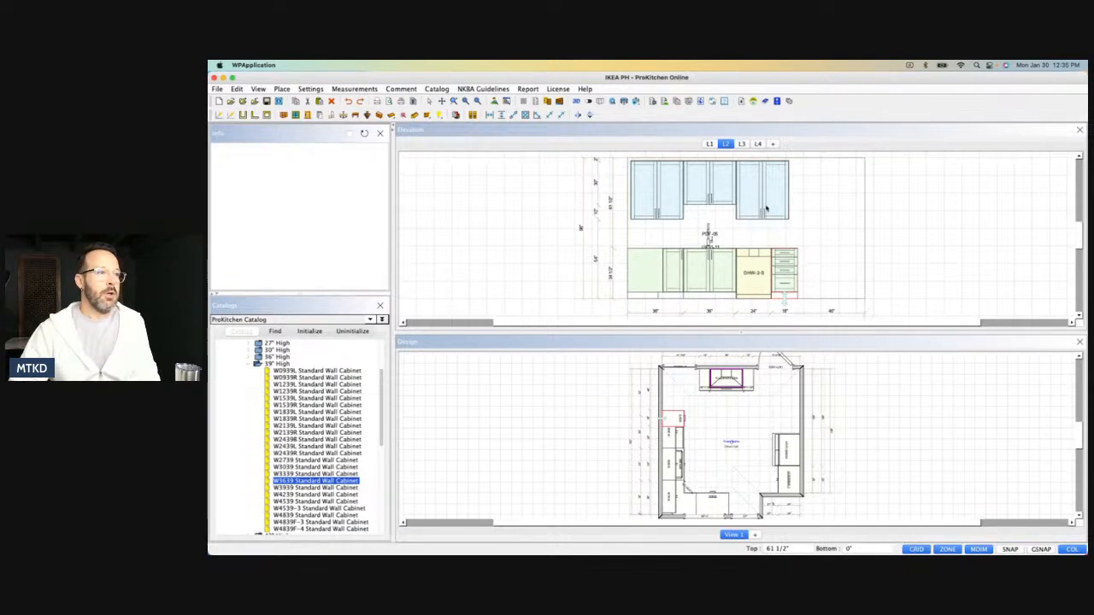
pyautogui.moveTo(767, 205); pyautogui.dragTo(744, 224)
pyautogui.moveTo(666, 420); pyautogui.dragTo(663, 444)
pyautogui.scroll(3, 662, 444)
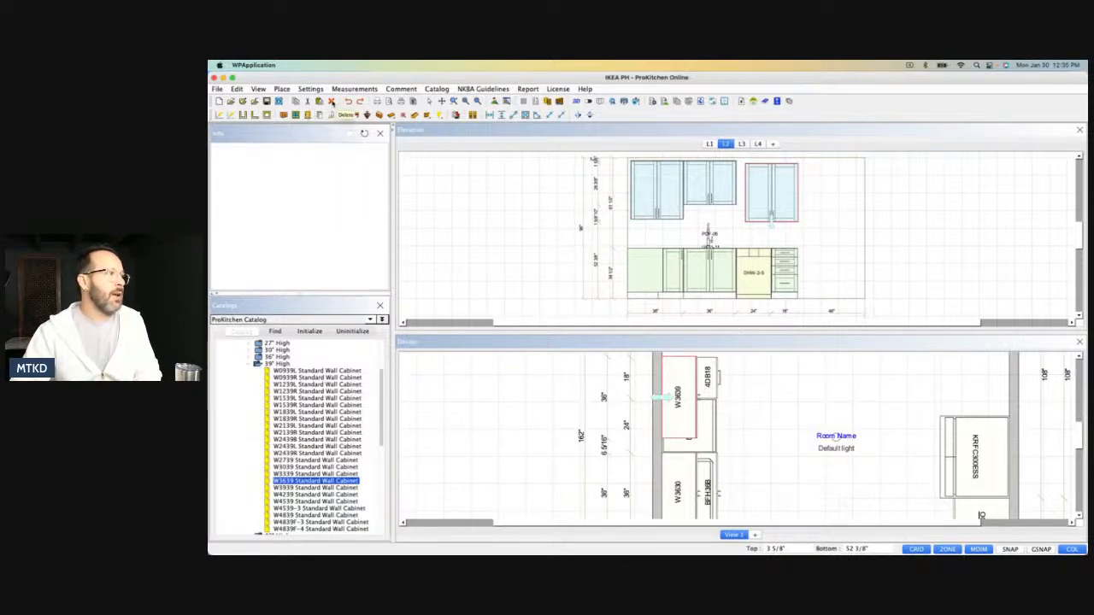
# Replace the copied W3639 with a W4239 standard wall cabinet beside the W3630, above the dishwasher and drawer base.
pyautogui.click(331, 101)
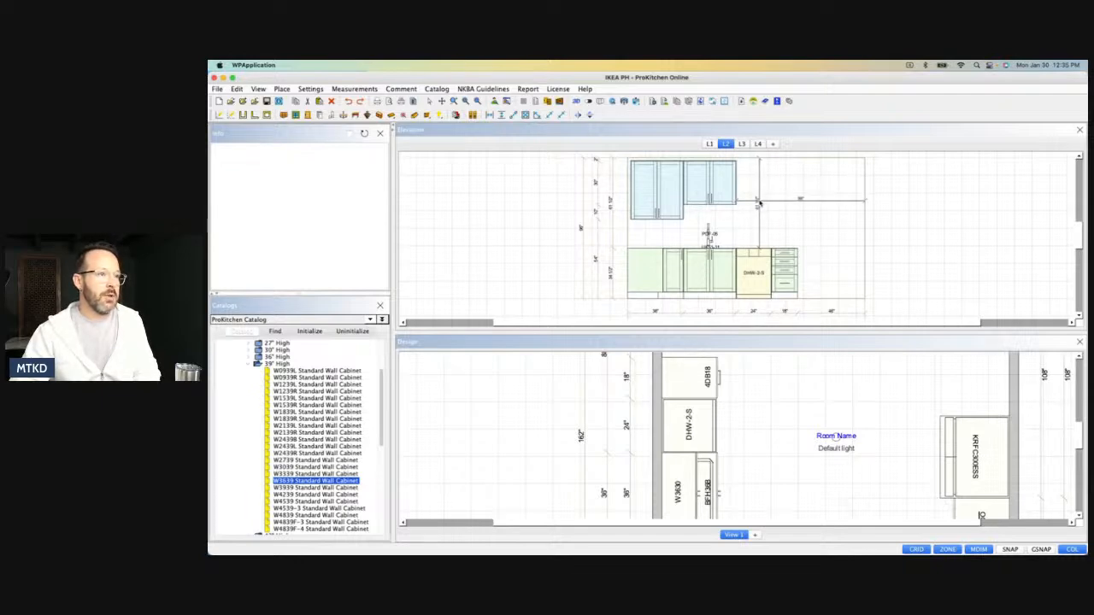
pyautogui.click(295, 494)
pyautogui.click(737, 197)
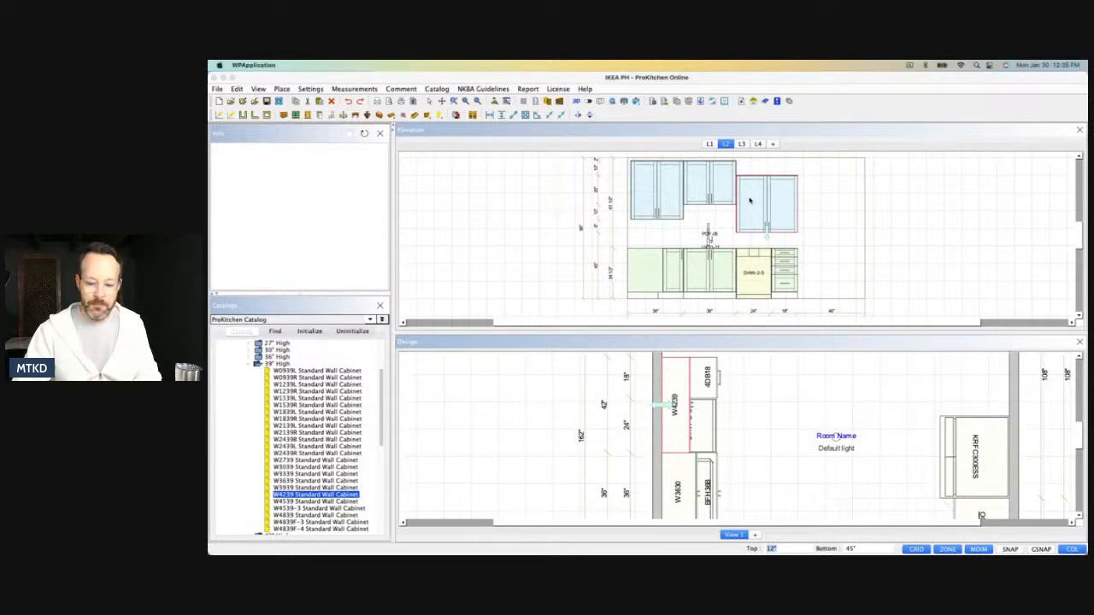
# Set the W4239 wall cabinet's height to 40" and its depth to 15".
pyautogui.doubleClick(750, 200)
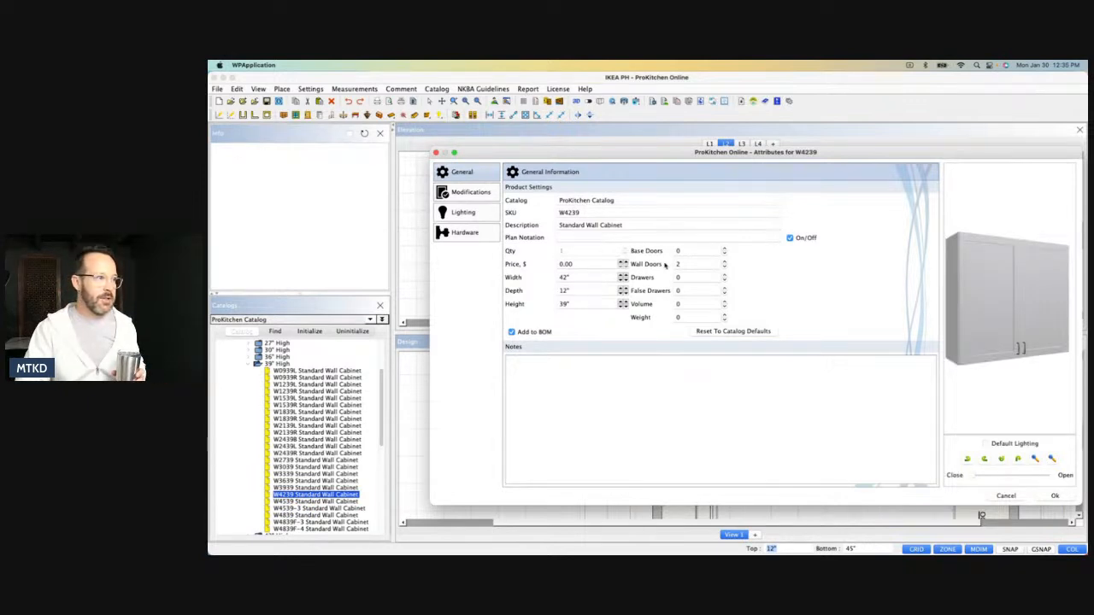
pyautogui.moveTo(575, 303); pyautogui.dragTo(551, 306)
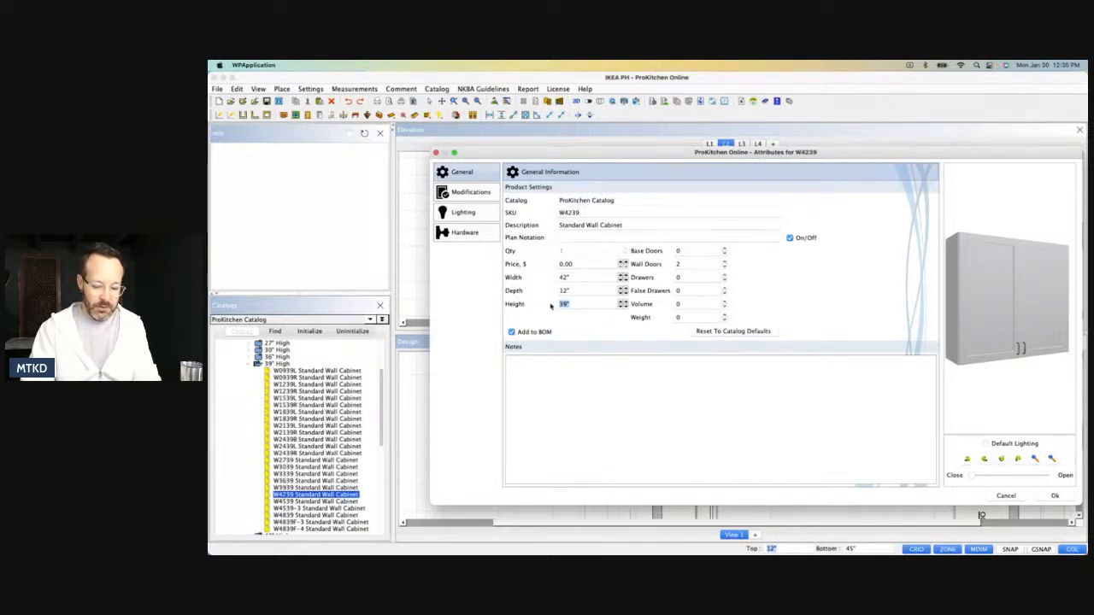
pyautogui.write('3')
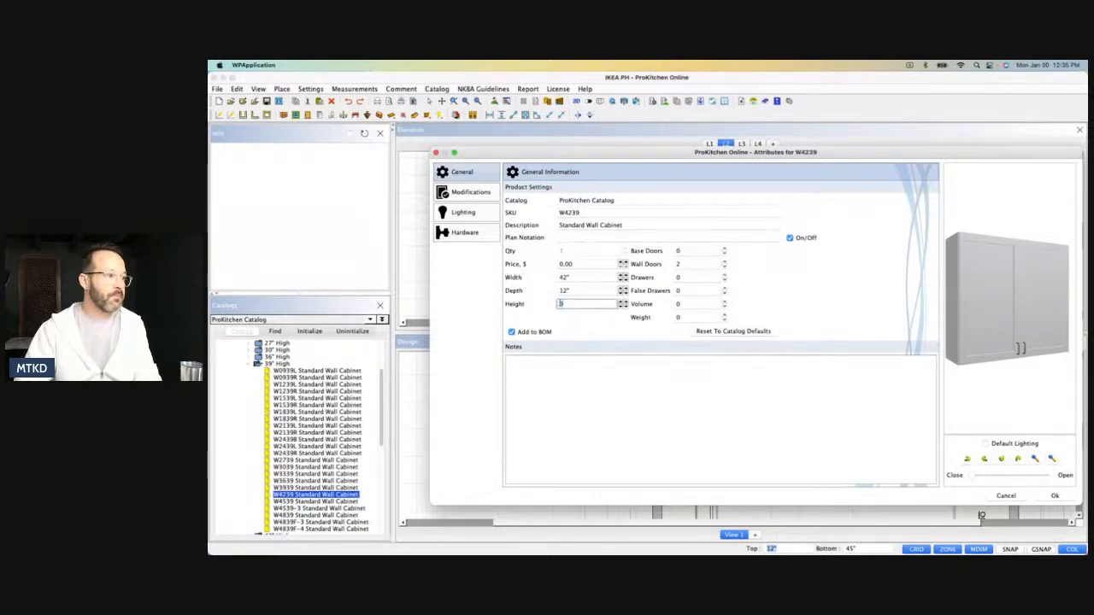
pyautogui.click(621, 303)
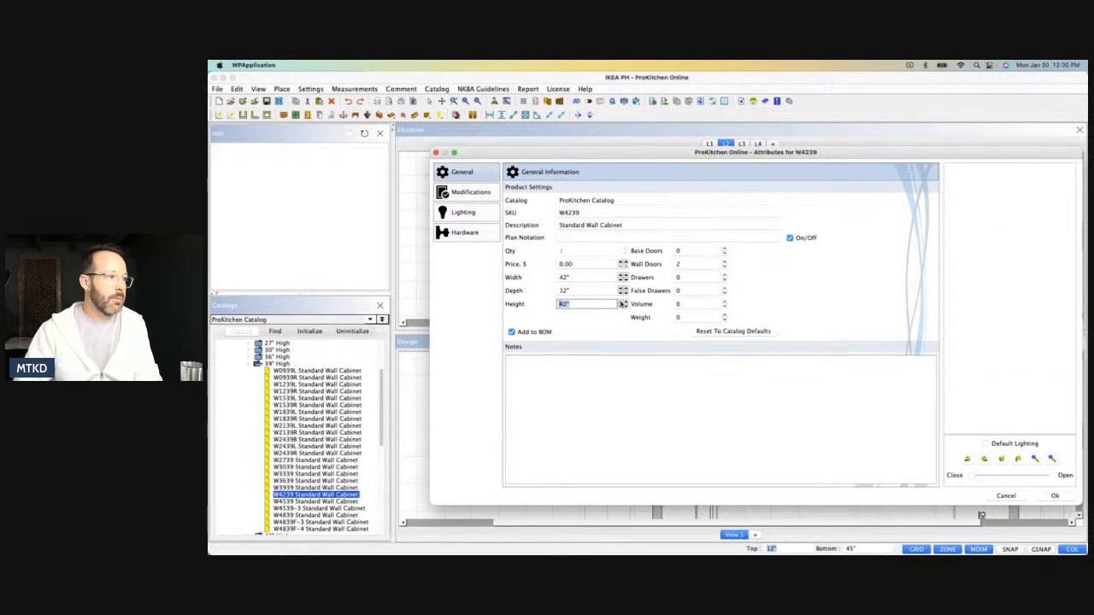
pyautogui.click(620, 307)
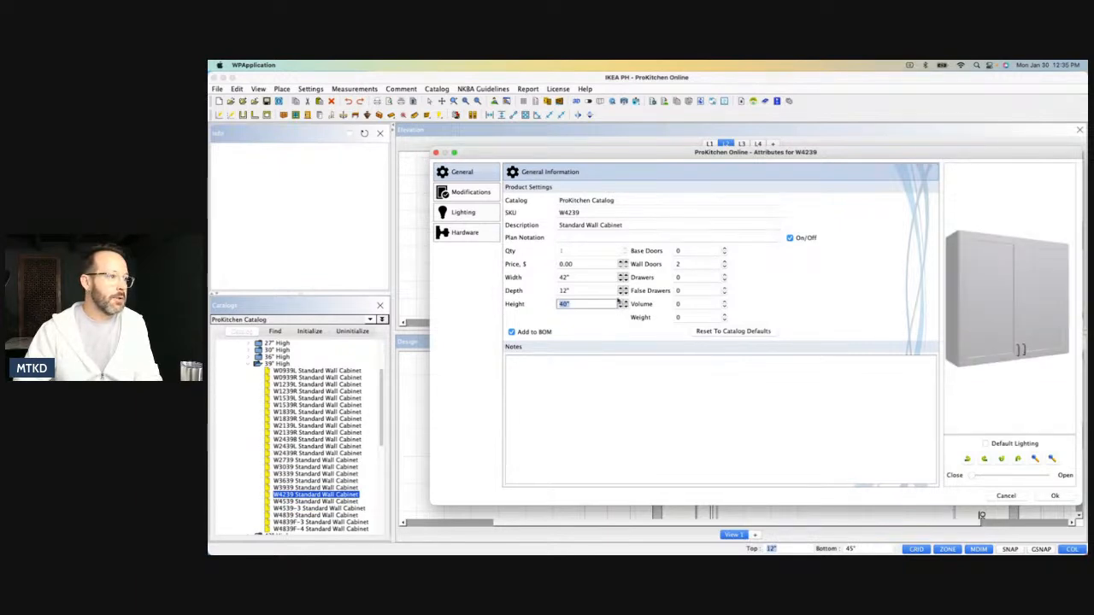
pyautogui.moveTo(573, 289); pyautogui.dragTo(563, 290)
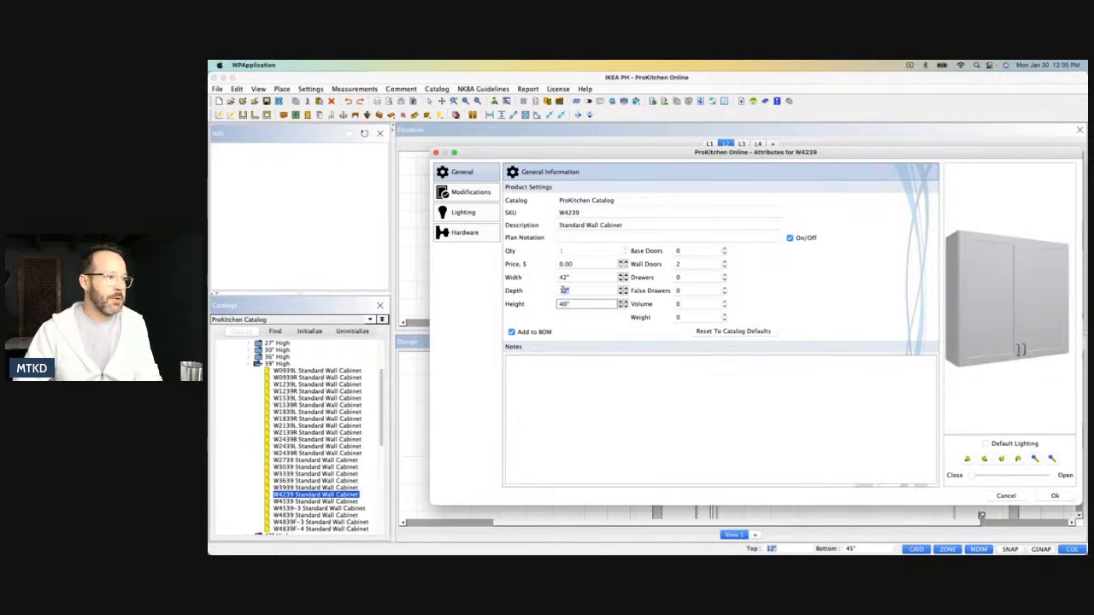
pyautogui.write('15')
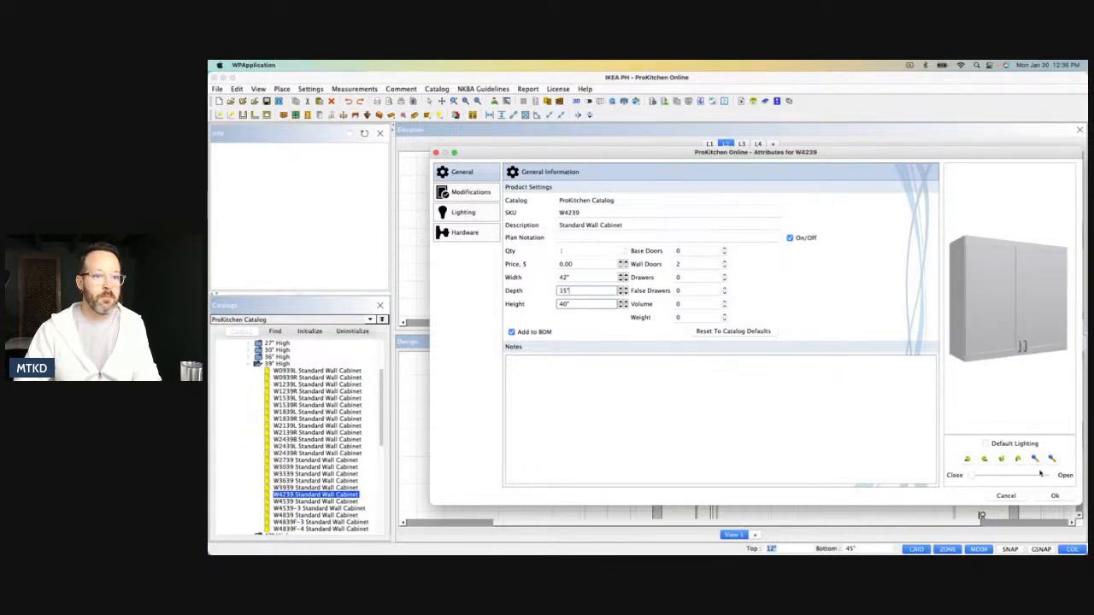
pyautogui.click(1052, 496)
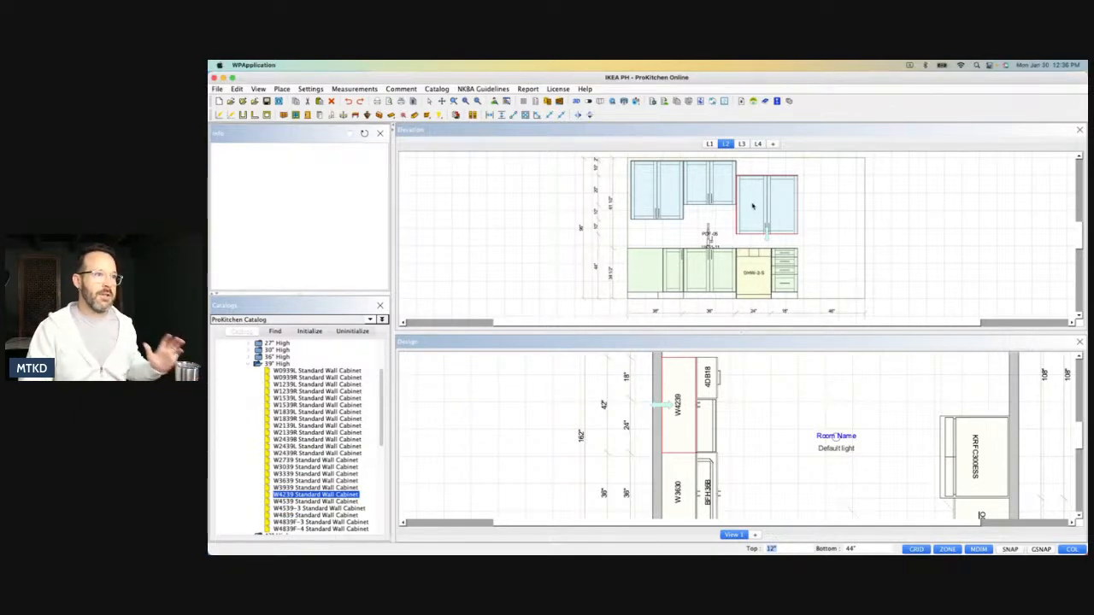
pyautogui.press('super+h')
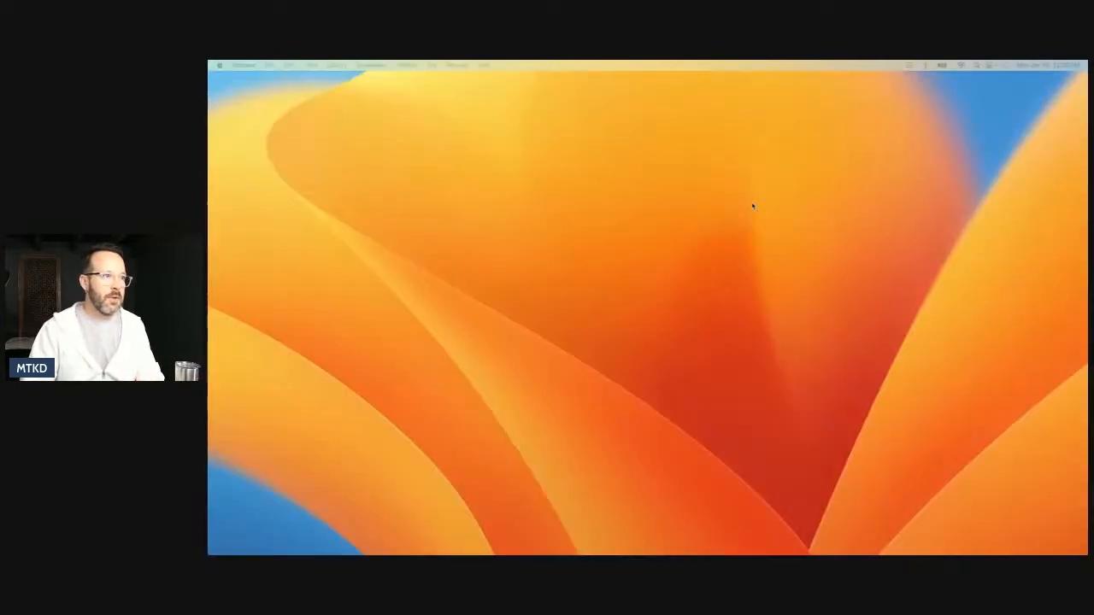
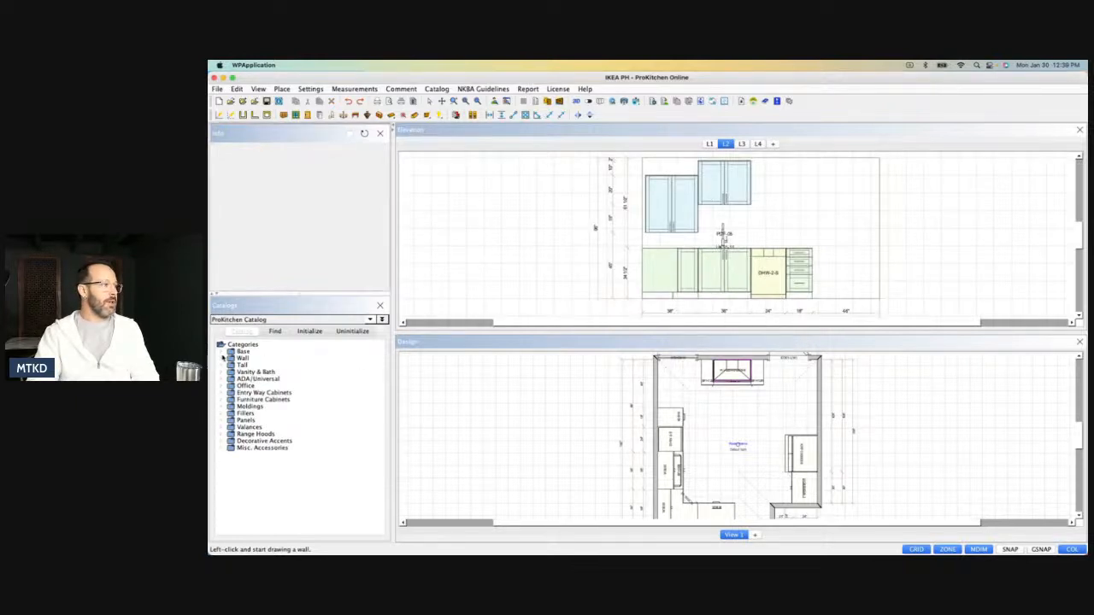
# Place two W2139R standard wall cabinets side by side next to the W3630, above the dishwasher and drawer base.
pyautogui.click(221, 358)
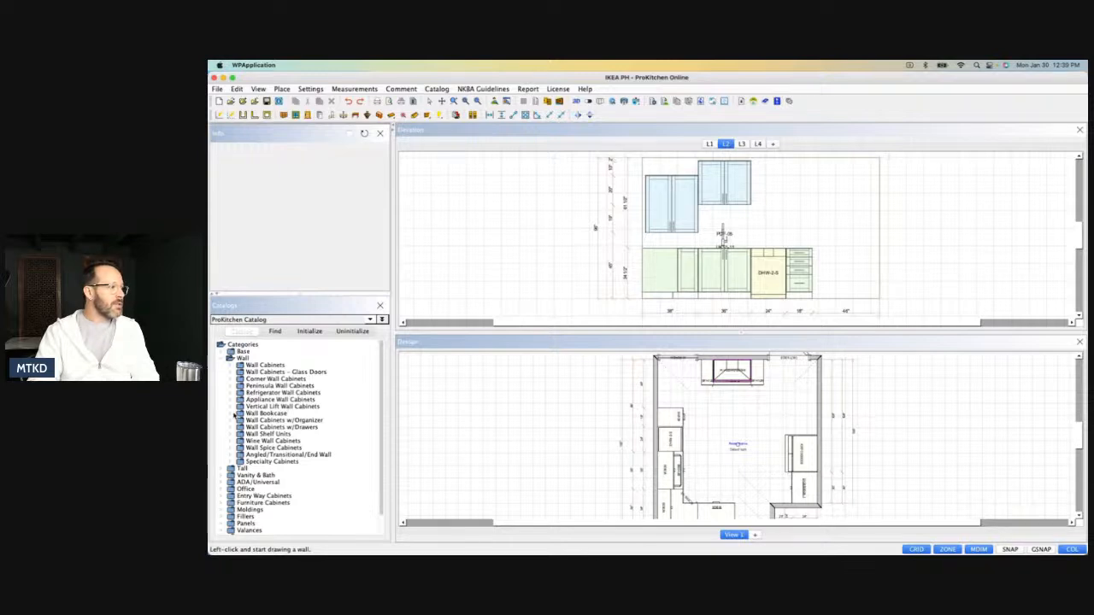
pyautogui.click(232, 366)
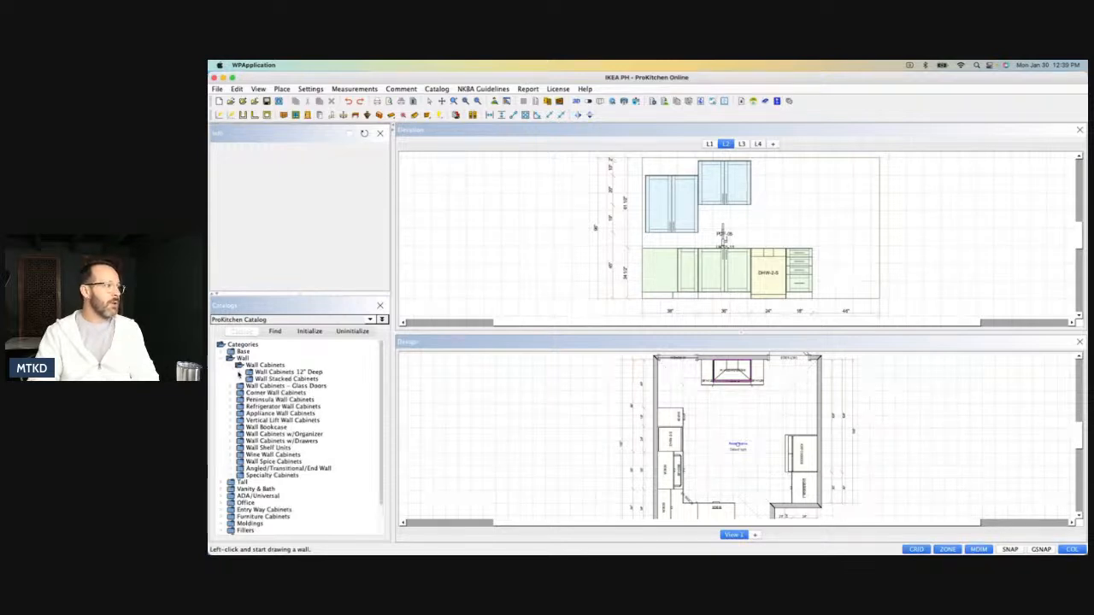
pyautogui.click(240, 373)
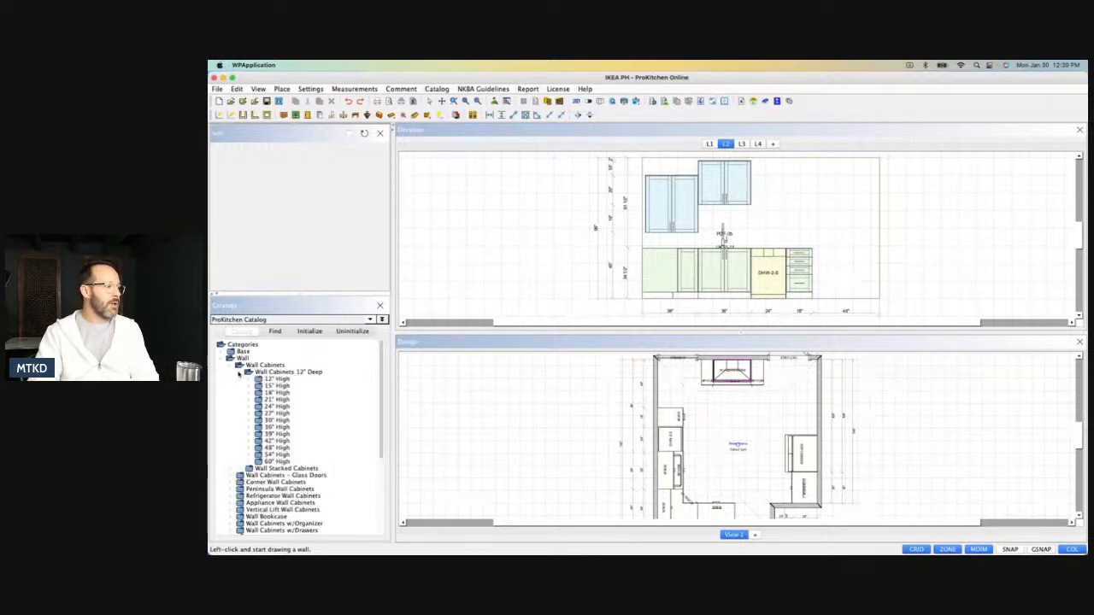
pyautogui.click(252, 436)
pyautogui.scroll(-2, 305, 498)
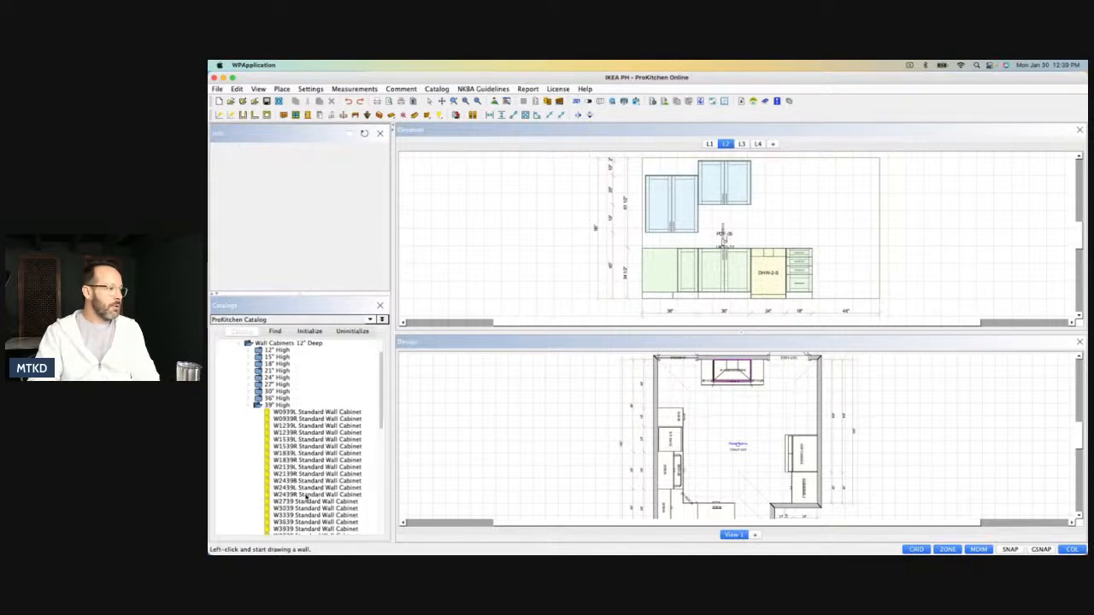
pyautogui.scroll(-2, 305, 495)
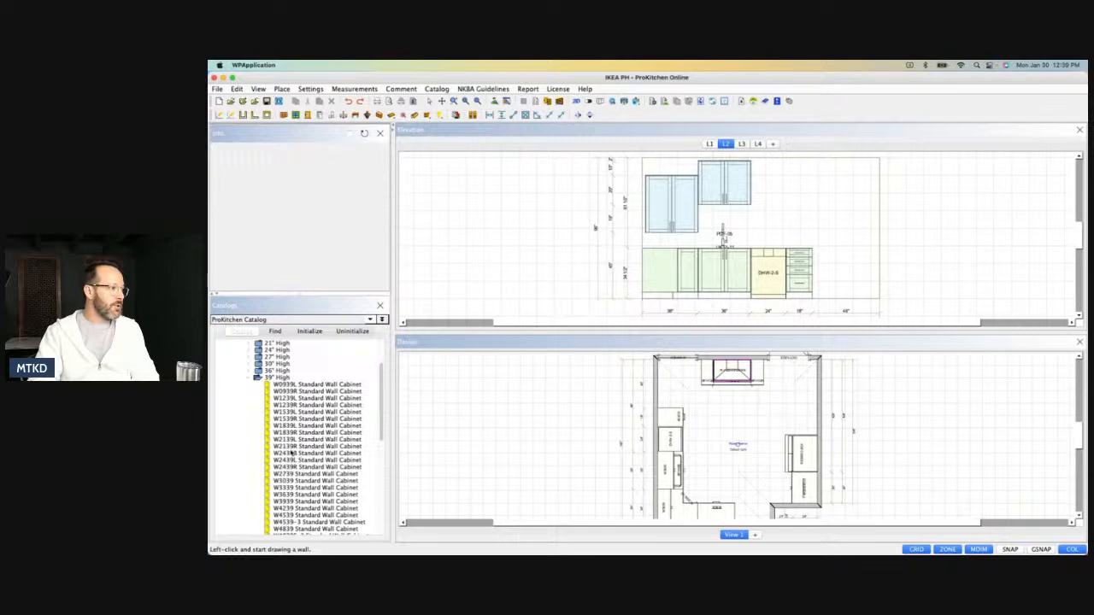
pyautogui.moveTo(773, 201); pyautogui.dragTo(771, 204)
pyautogui.click(750, 210)
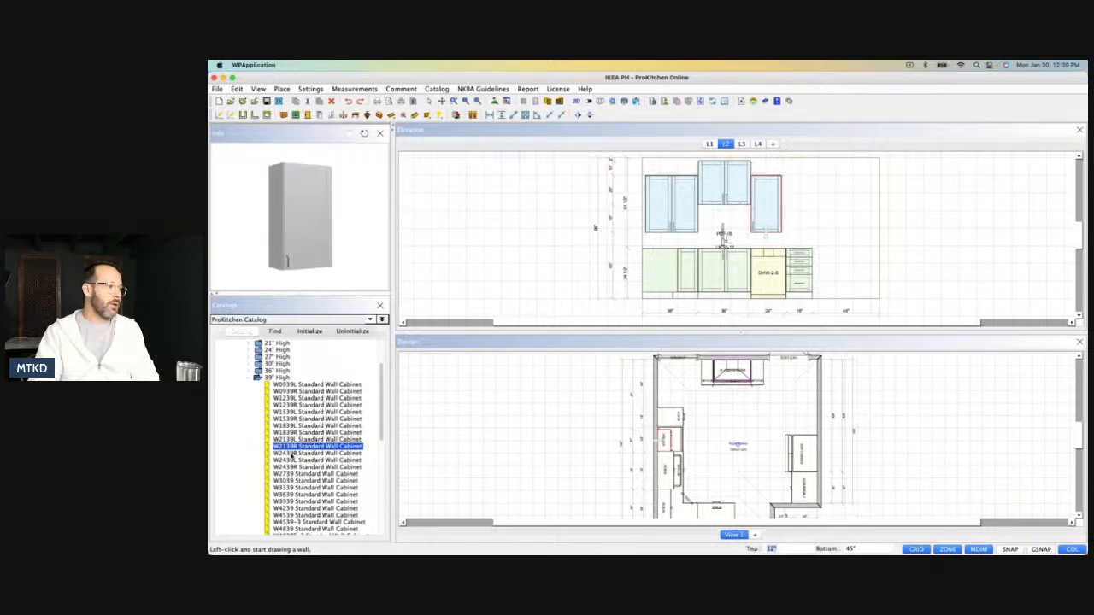
pyautogui.moveTo(288, 449); pyautogui.dragTo(778, 212)
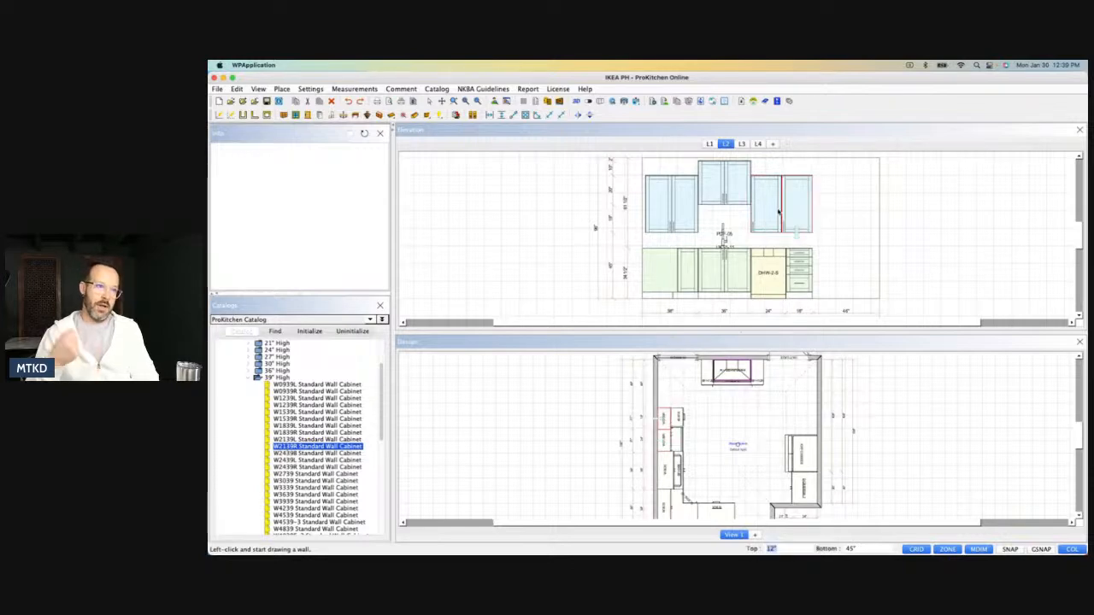
# Set the height of the W2139R wall cabinet next to the W3630 to 40" and its depth to 15".
pyautogui.doubleClick(768, 216)
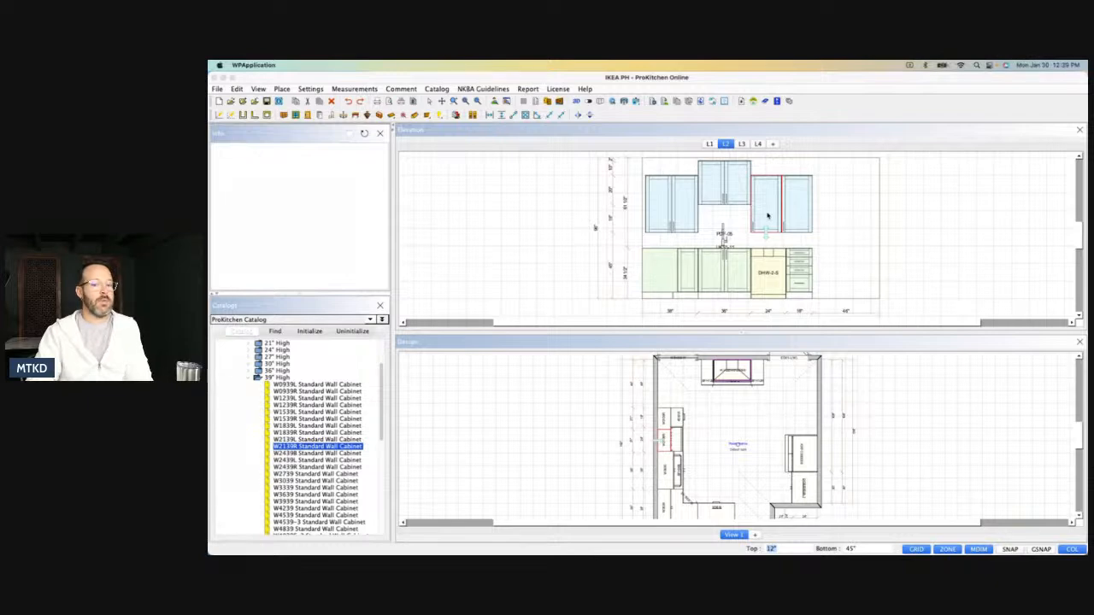
pyautogui.doubleClick(767, 215)
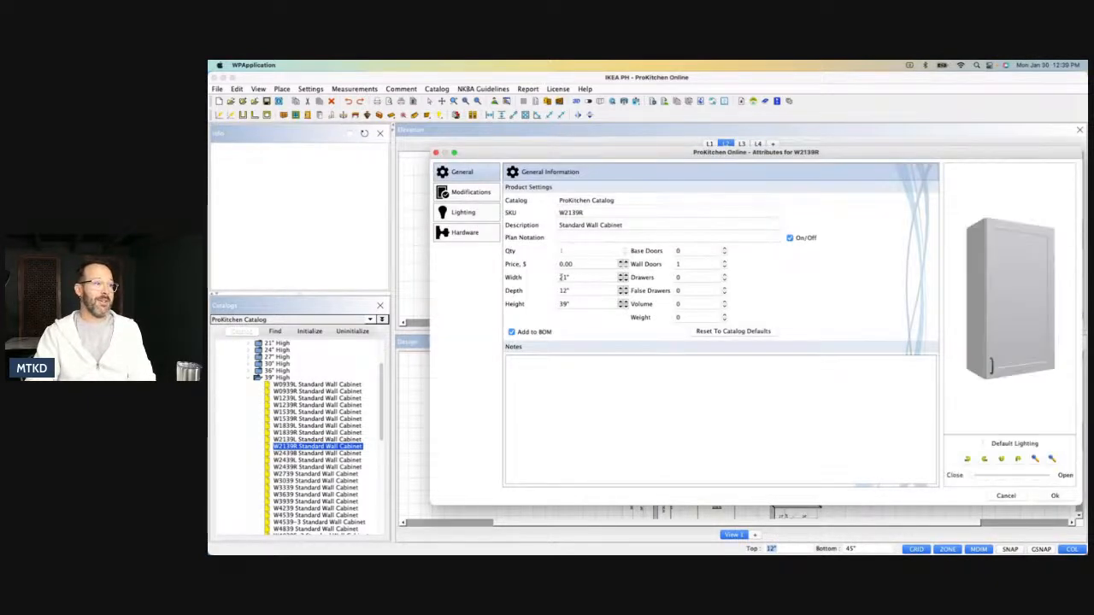
pyautogui.doubleClick(573, 304)
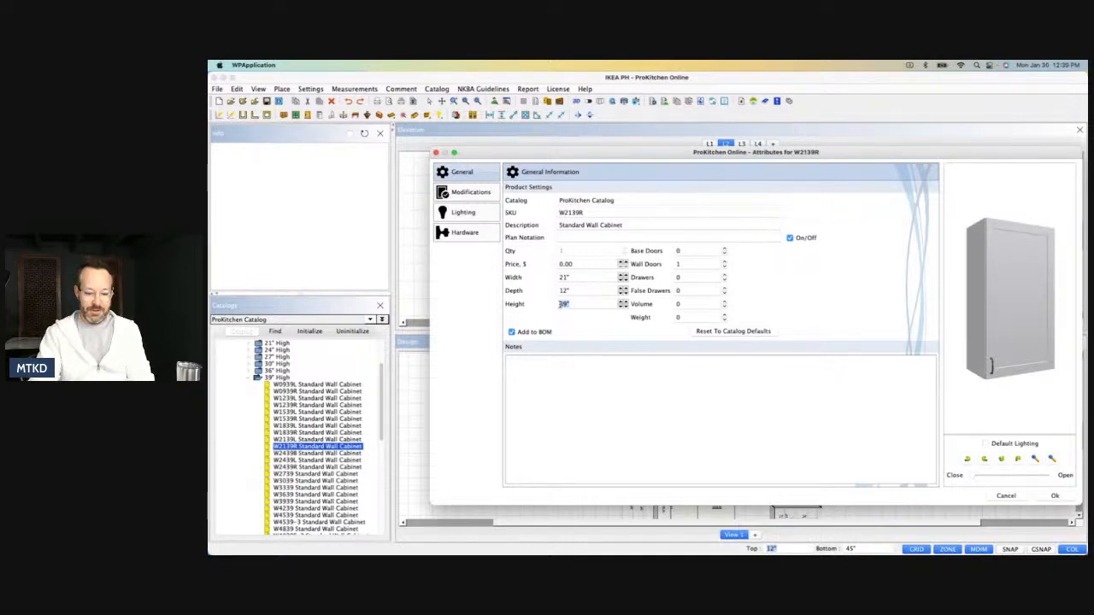
pyautogui.write('40')
pyautogui.click(570, 292)
pyautogui.doubleClick(572, 293)
pyautogui.write('15')
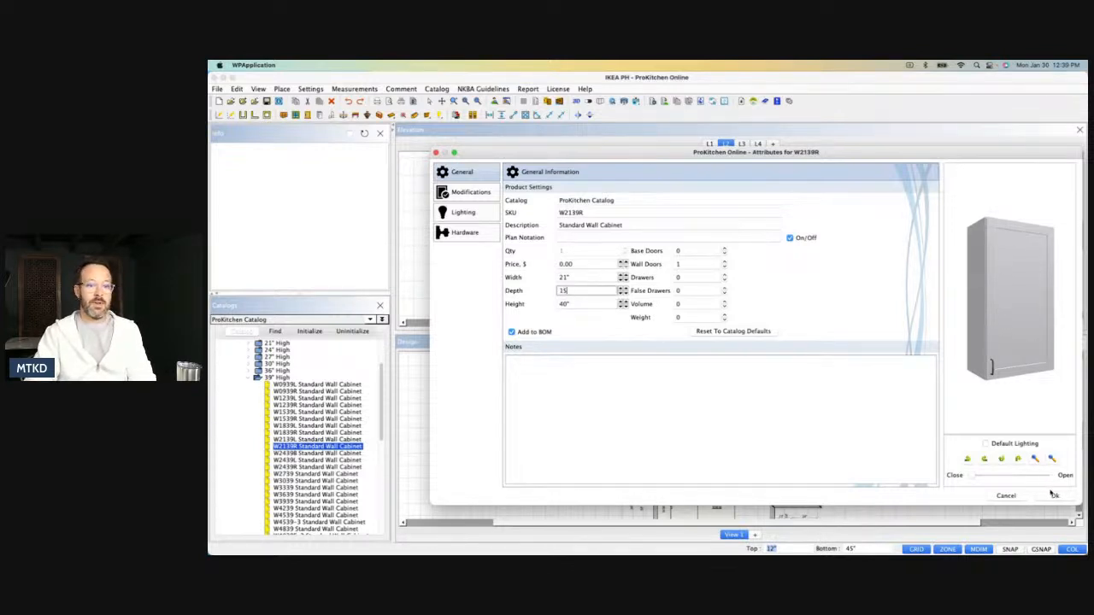
pyautogui.click(1055, 496)
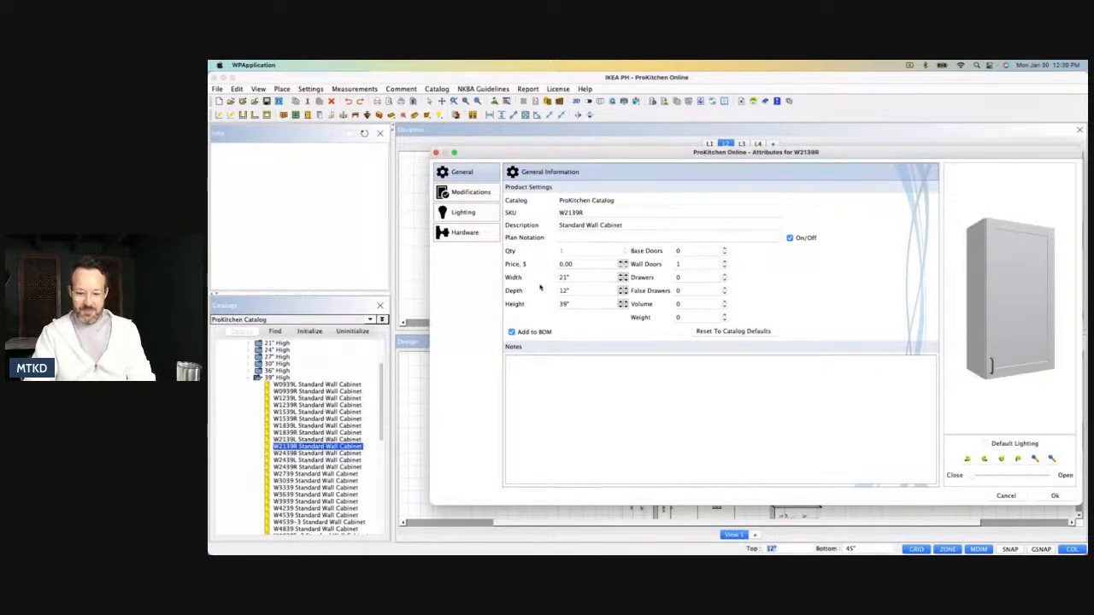
# Set the other W2139R wall cabinet's height to 40" and its depth to 15".
pyautogui.click(580, 304)
pyautogui.press('BackSpace')
pyautogui.press('BackSpace')
pyautogui.press('BackSpace')
pyautogui.click(582, 291)
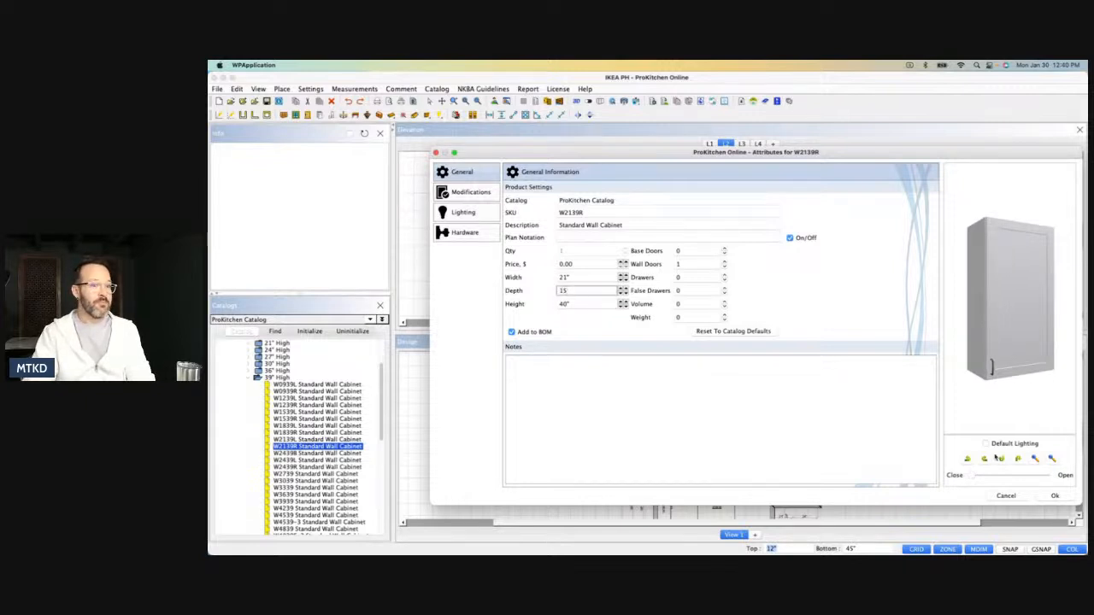
pyautogui.click(1056, 500)
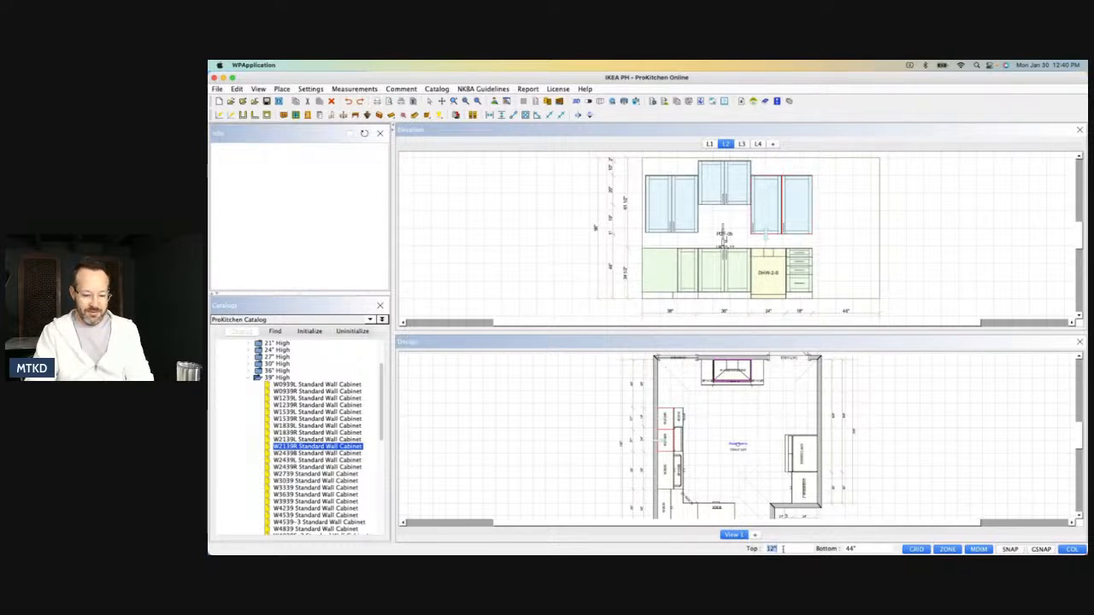
# Set the top distance of both W2139R wall cabinets to 2".
pyautogui.write('2')
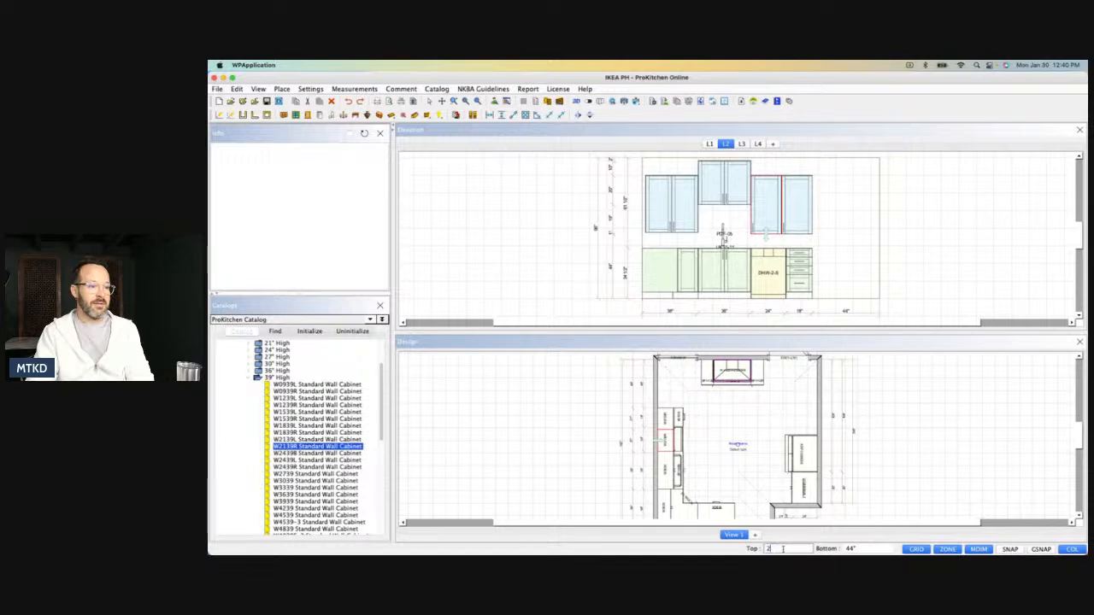
pyautogui.press('Return')
pyautogui.click(788, 203)
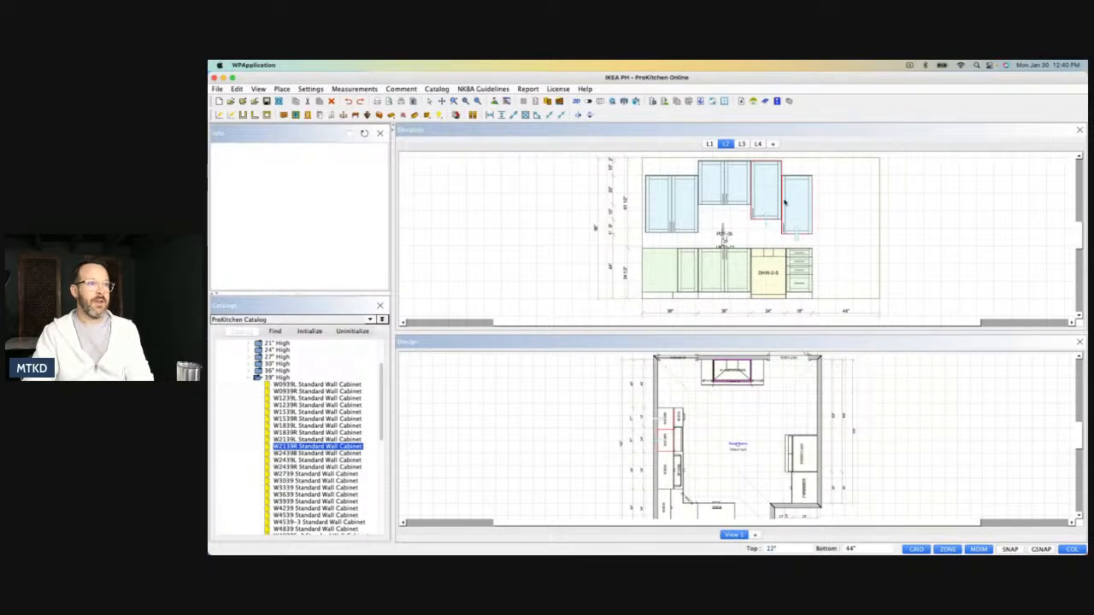
pyautogui.doubleClick(771, 549)
pyautogui.write('2')
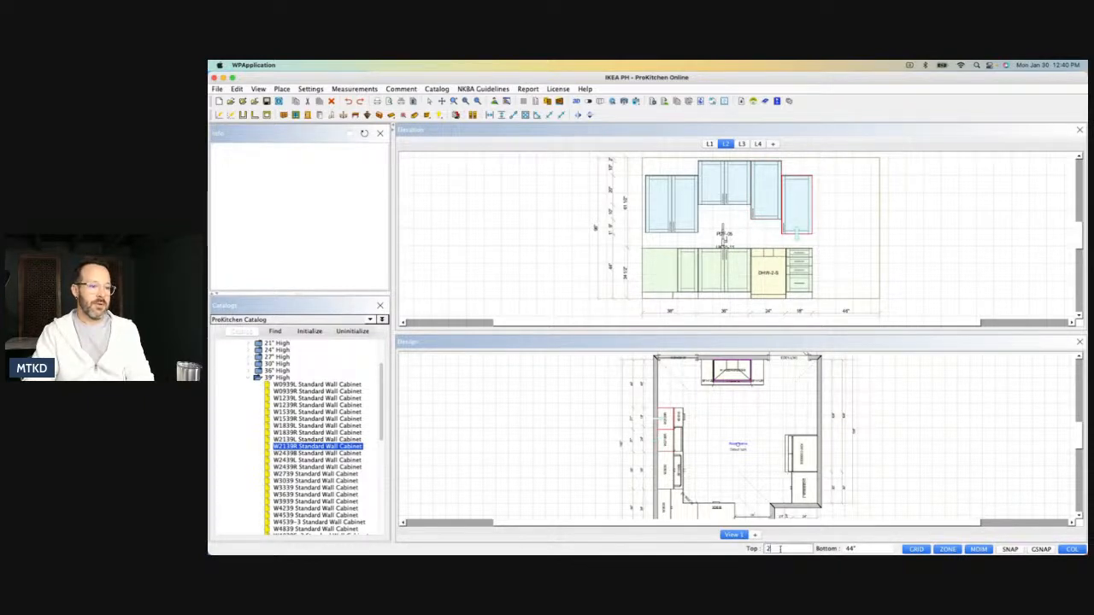
pyautogui.press('Return')
# Set the height of the W3639 wall cabinet above the corner base to 40" and its depth to 15".
pyautogui.click(682, 211)
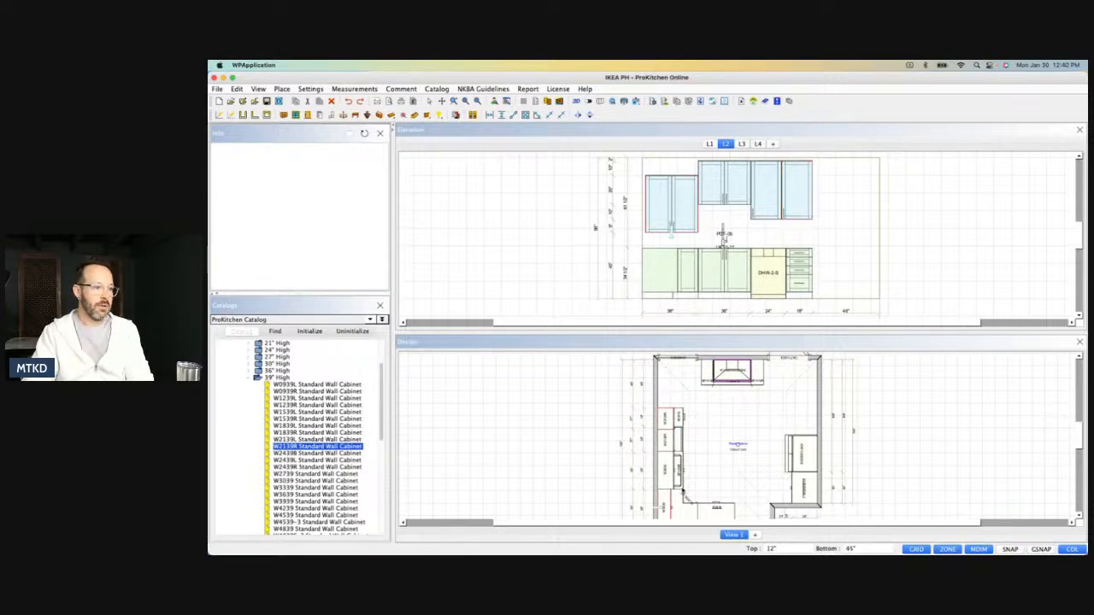
pyautogui.click(664, 496)
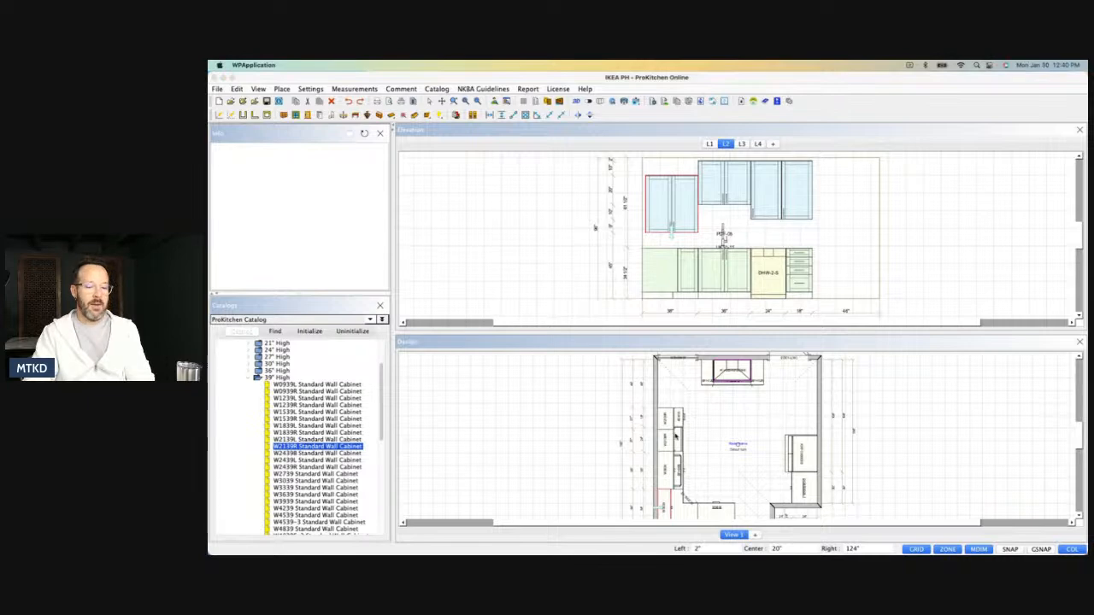
pyautogui.doubleClick(675, 437)
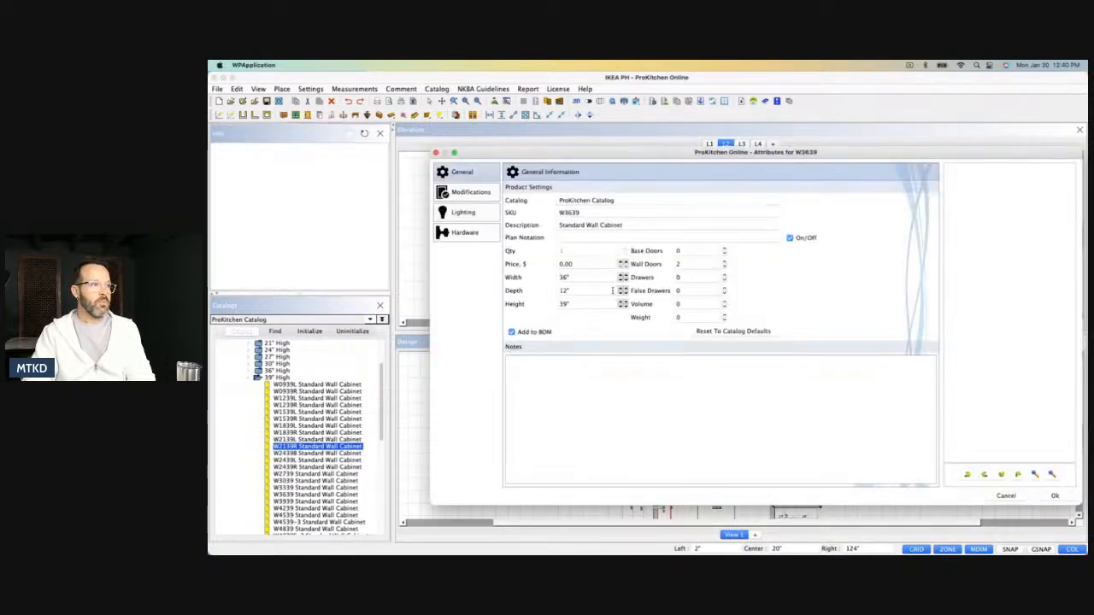
pyautogui.write('40')
pyautogui.press('Return')
pyautogui.doubleClick(580, 289)
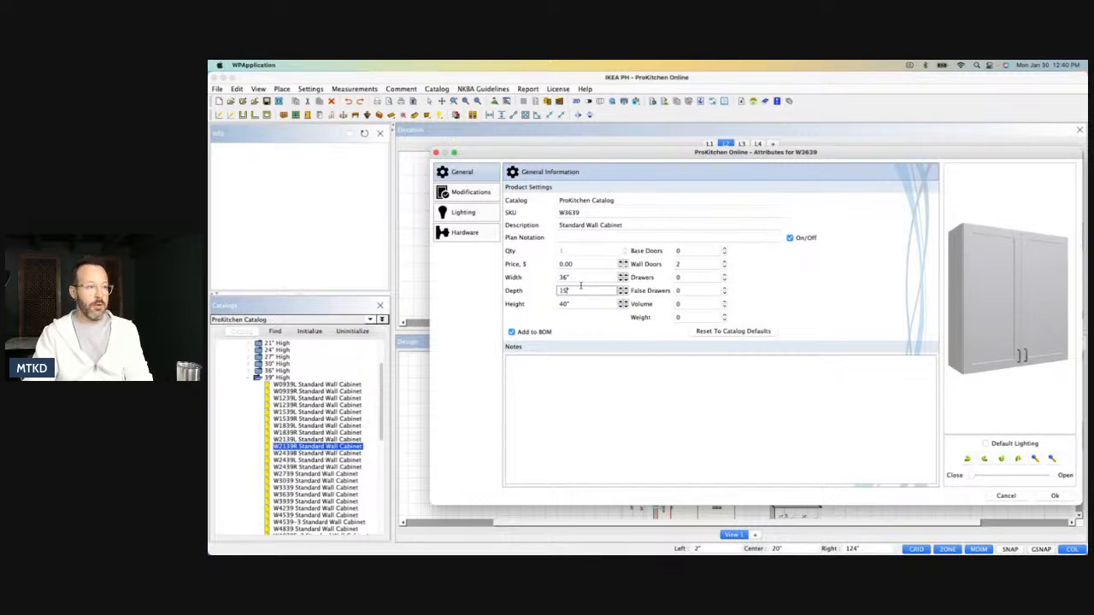
pyautogui.press('Return')
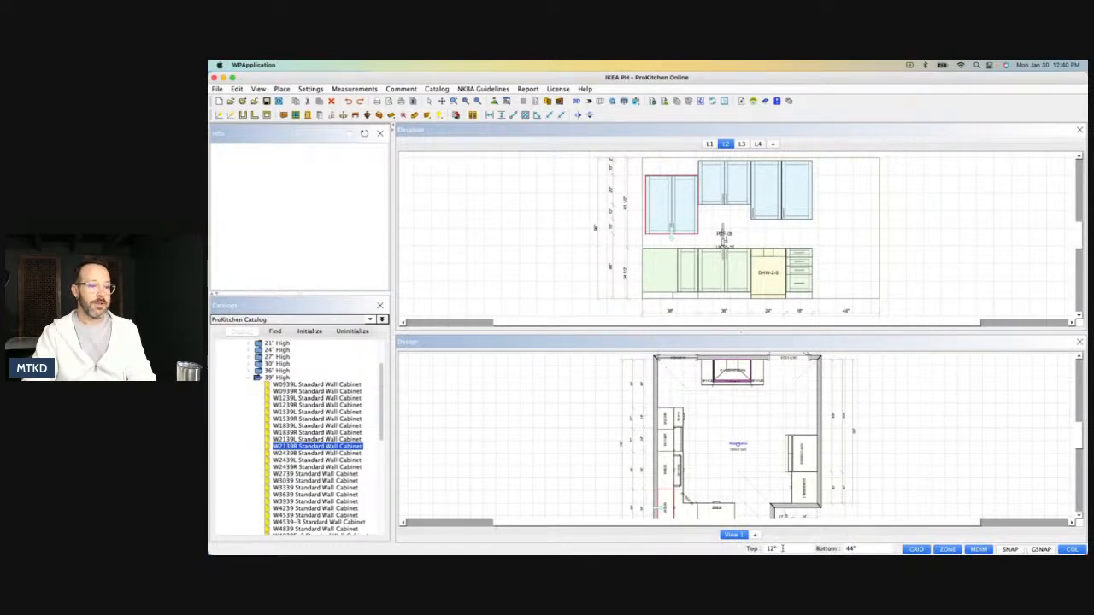
# Set the W3639 wall cabinet's top distance to 2".
pyautogui.click(782, 548)
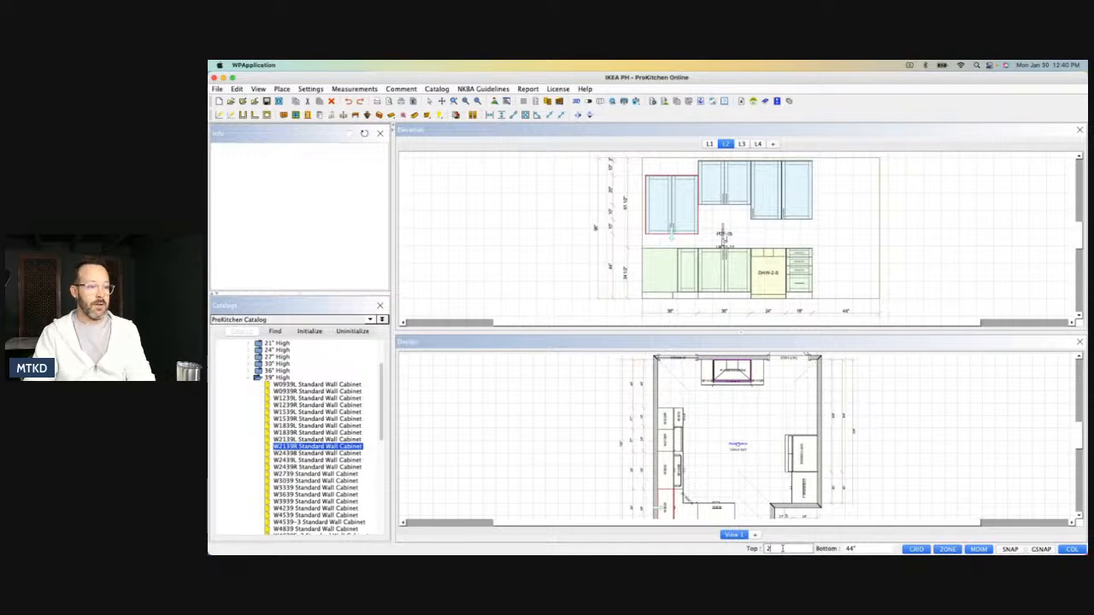
pyautogui.write('2')
pyautogui.press('Return')
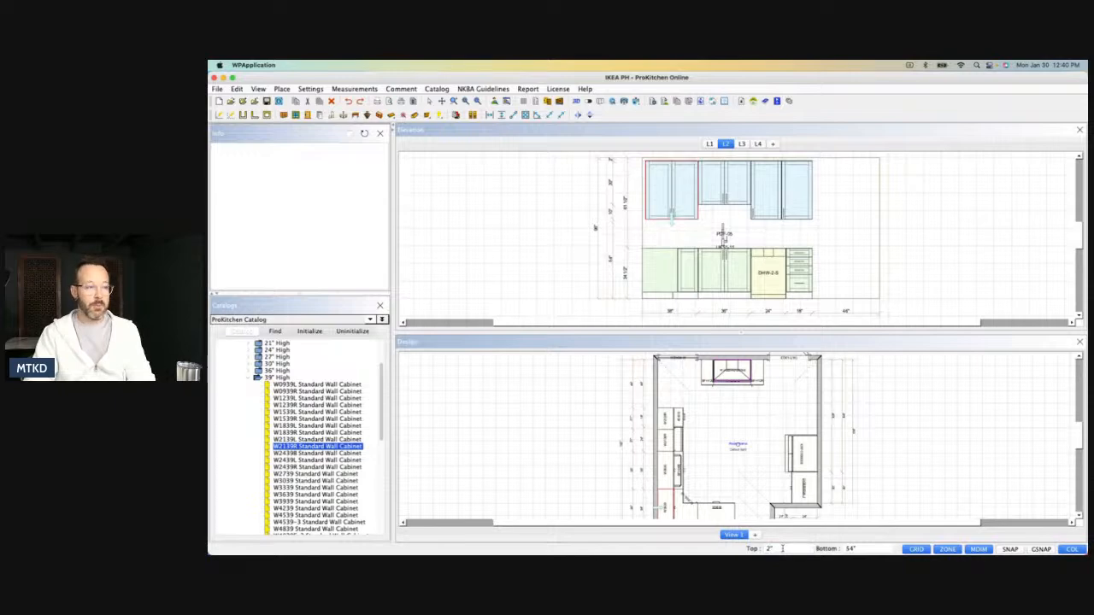
# Place a WF336 wall filler in the gap between the corner of the sink wall and the W3639 wall cabinet.
pyautogui.click(645, 195)
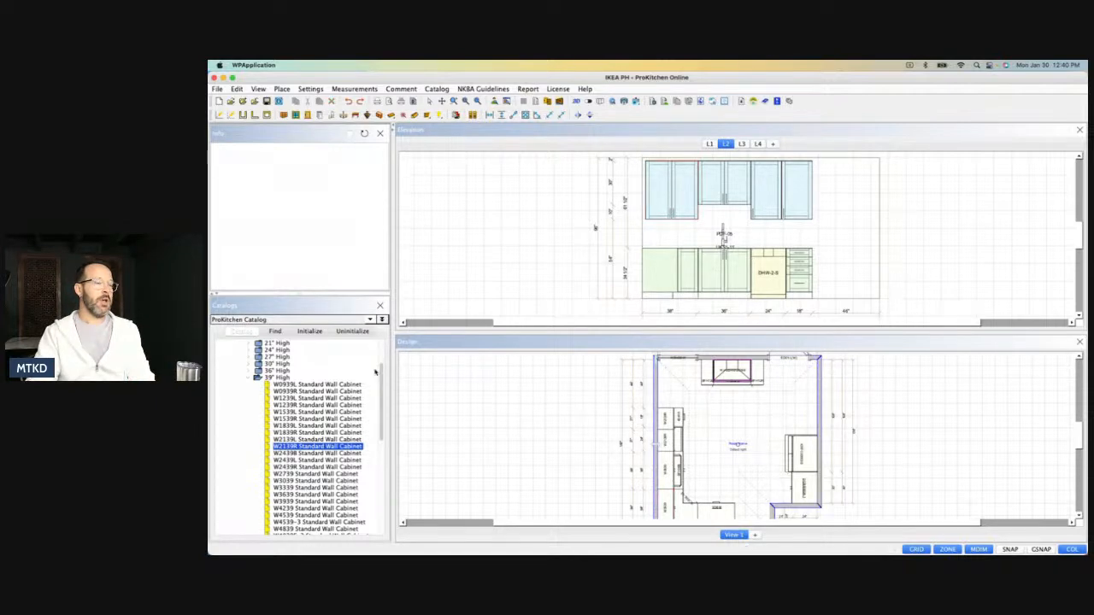
pyautogui.click(253, 379)
pyautogui.scroll(-3, 256, 393)
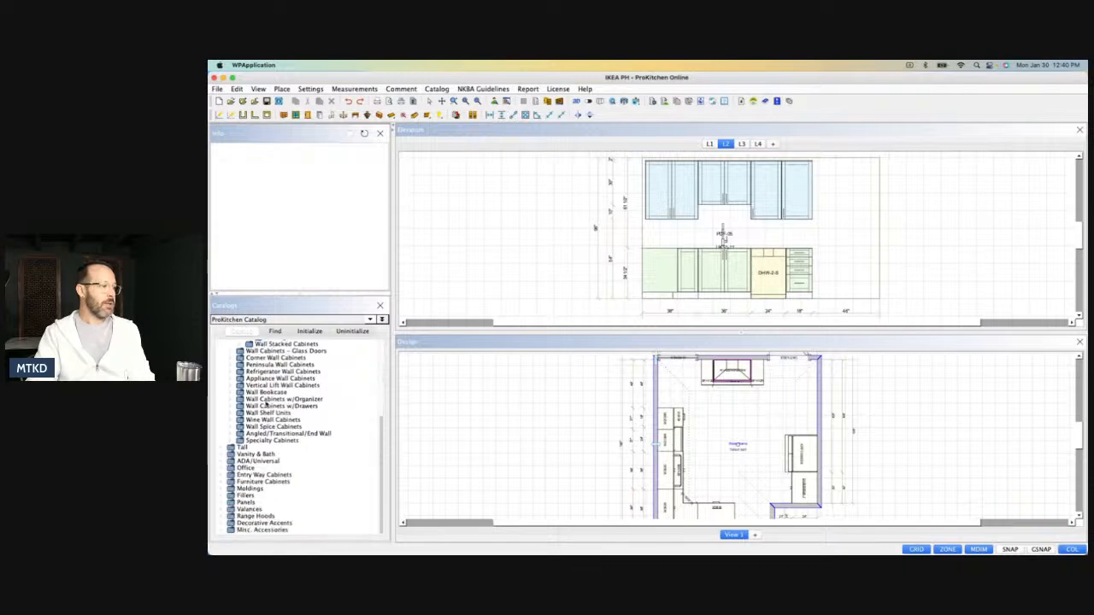
pyautogui.click(223, 495)
pyautogui.click(230, 510)
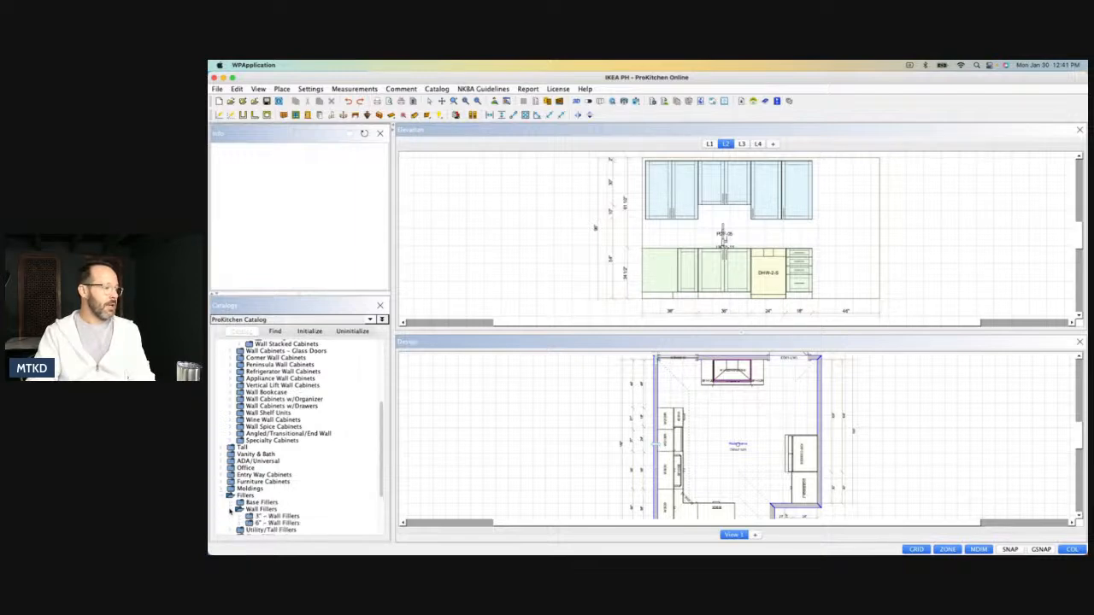
pyautogui.click(247, 516)
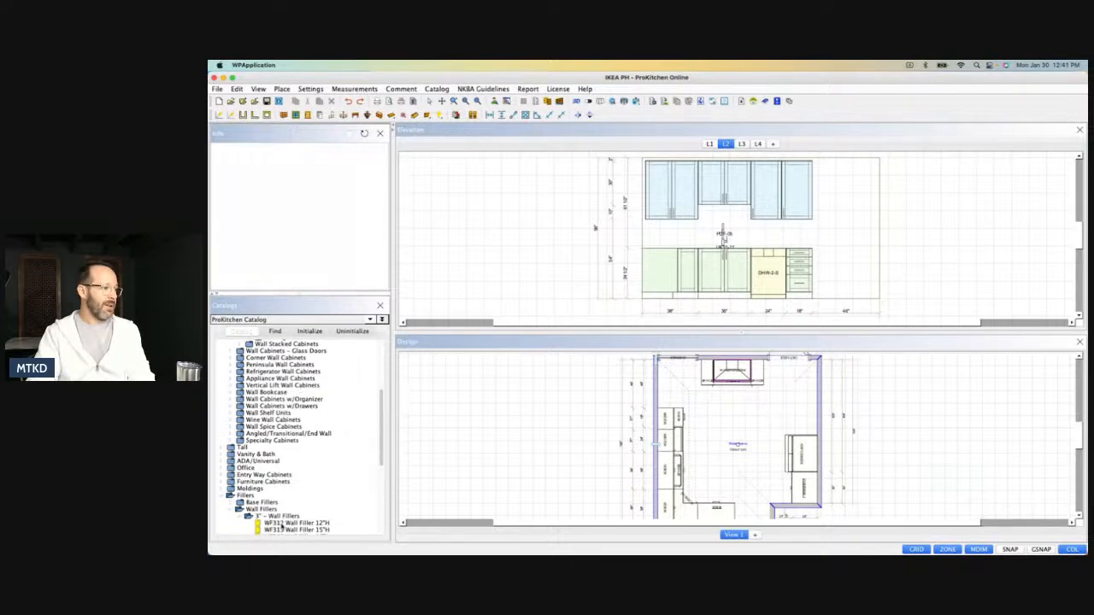
pyautogui.scroll(-2, 281, 524)
pyautogui.scroll(-2, 282, 516)
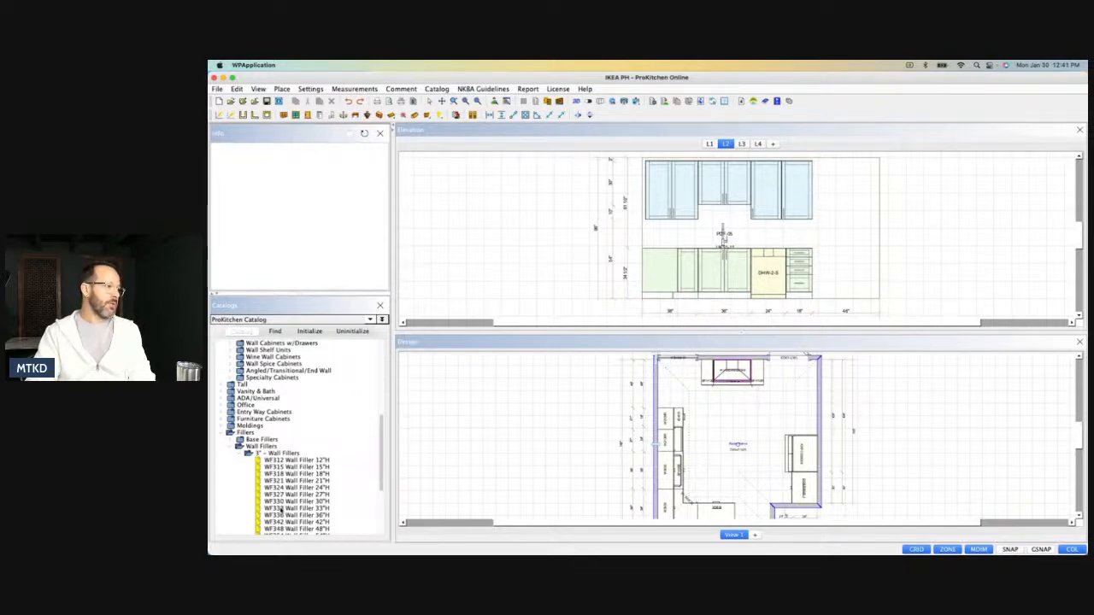
pyautogui.moveTo(281, 514); pyautogui.dragTo(643, 206)
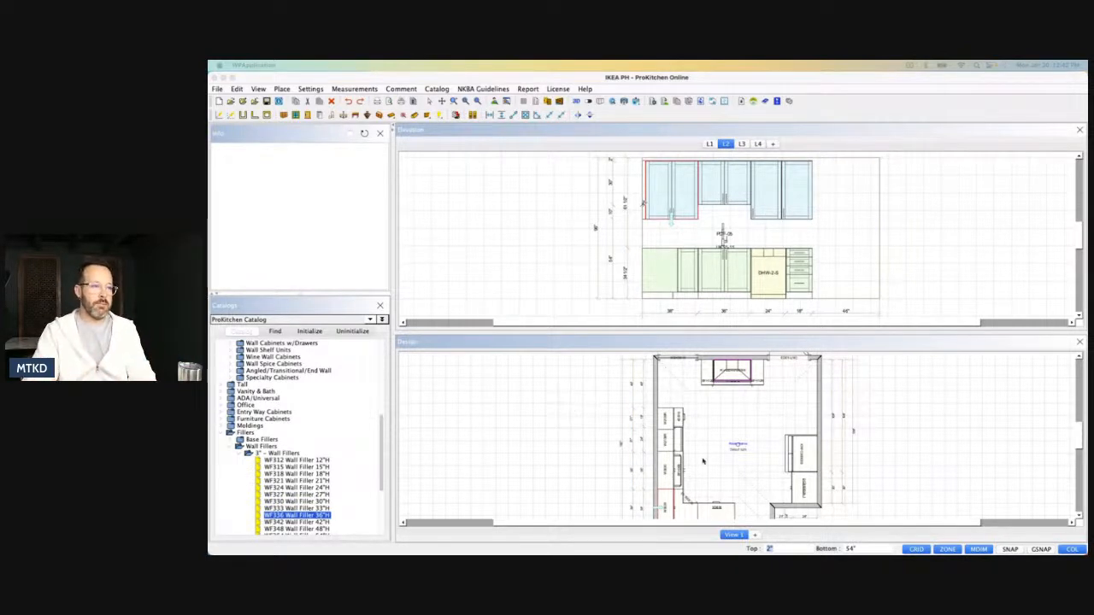
pyautogui.click(742, 433)
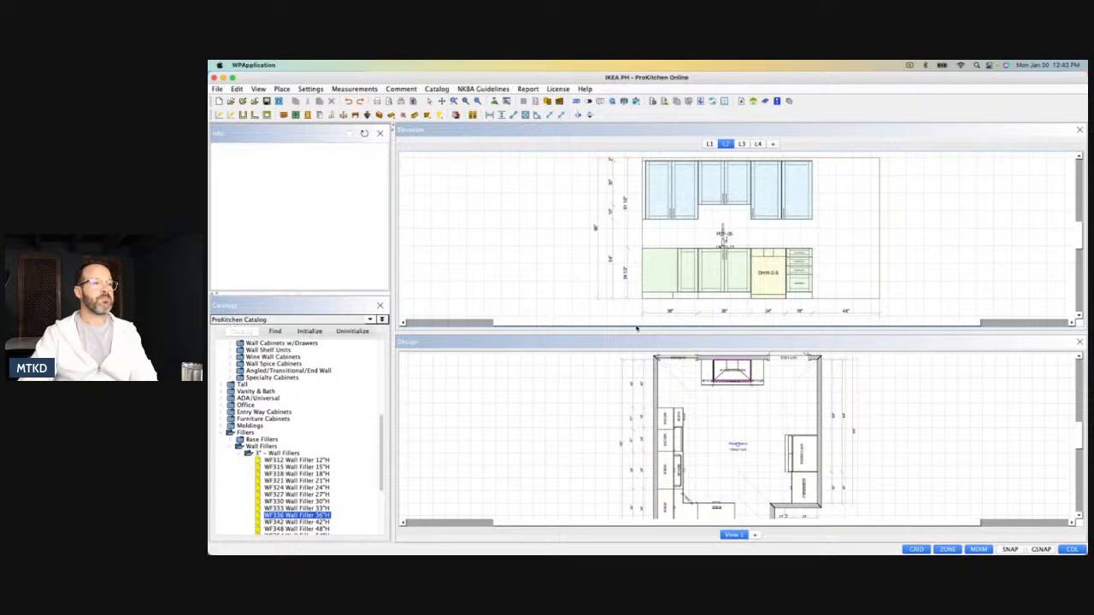
# Place a W3621X24 deep wall cabinet on the refrigerator wall, beside and above the refrigerator.
pyautogui.click(710, 144)
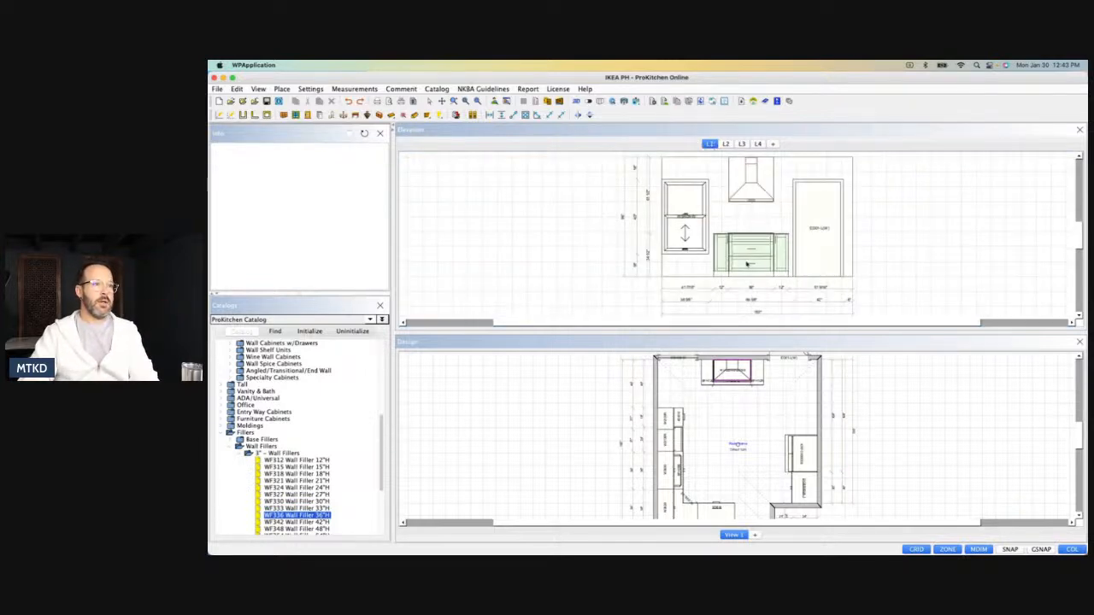
pyautogui.click(742, 145)
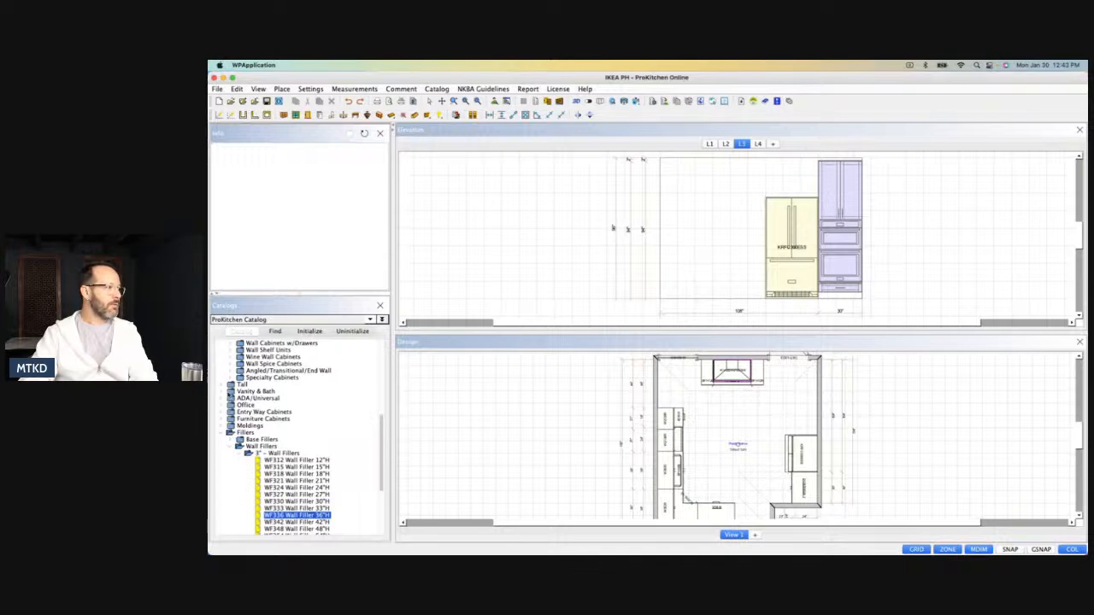
pyautogui.scroll(8, 248, 372)
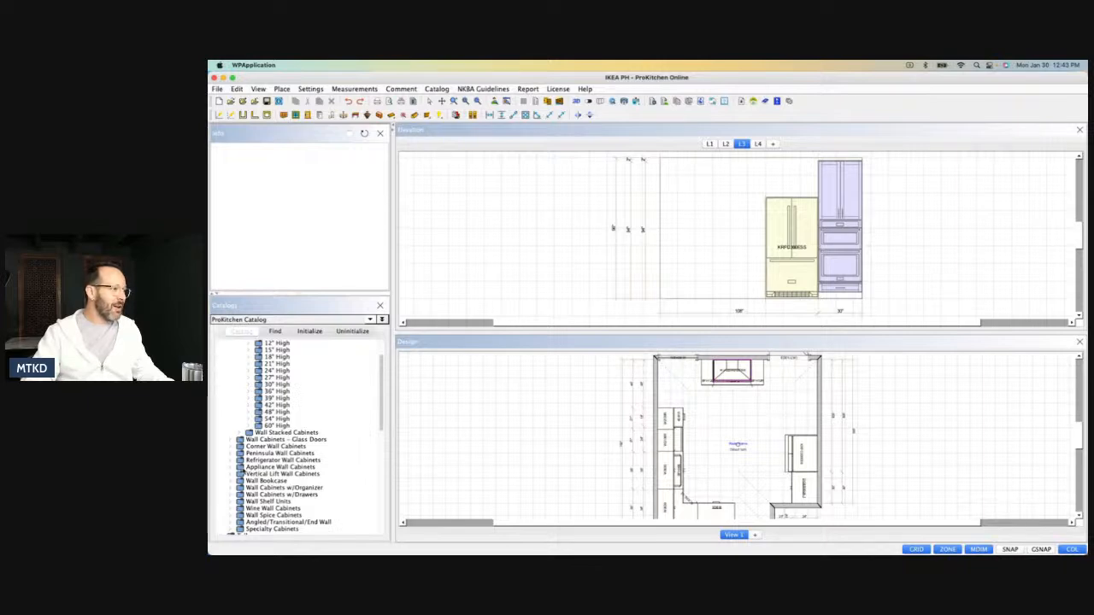
pyautogui.click(240, 467)
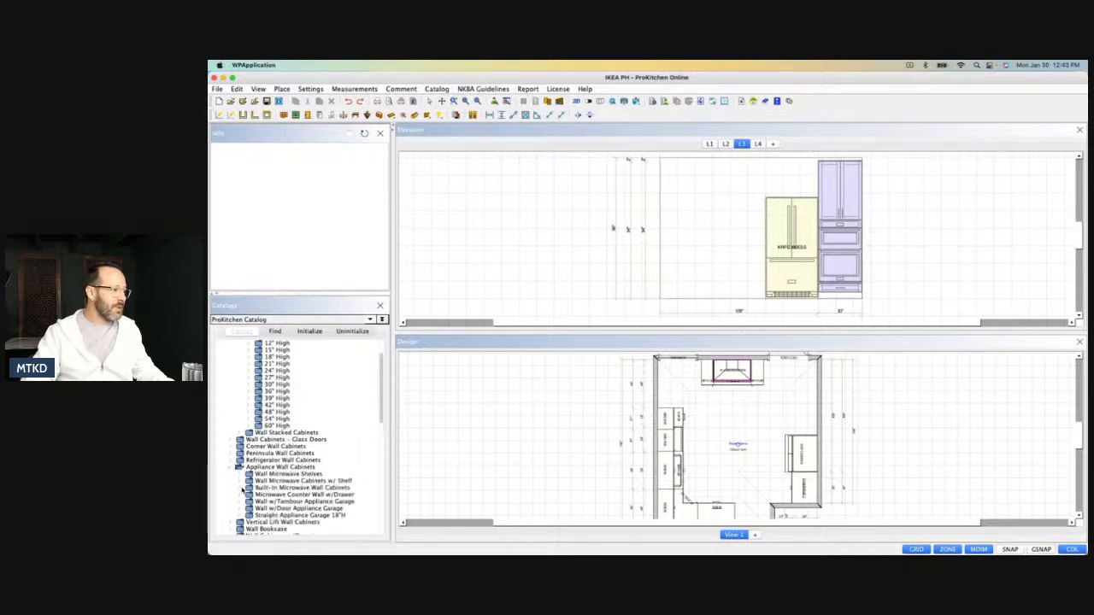
pyautogui.click(239, 462)
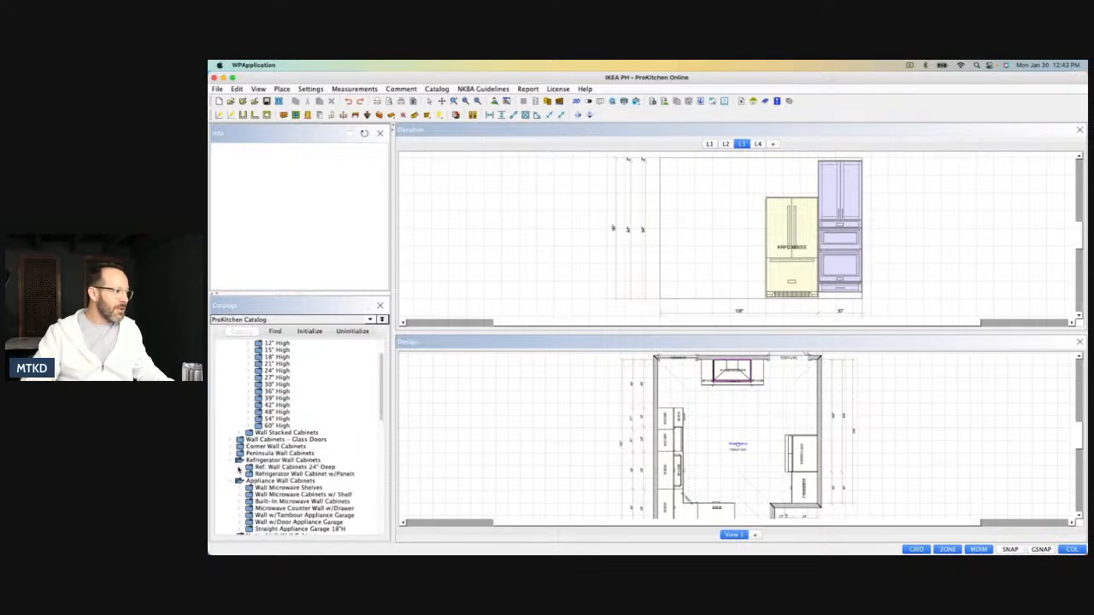
pyautogui.click(238, 468)
pyautogui.scroll(-1, 260, 496)
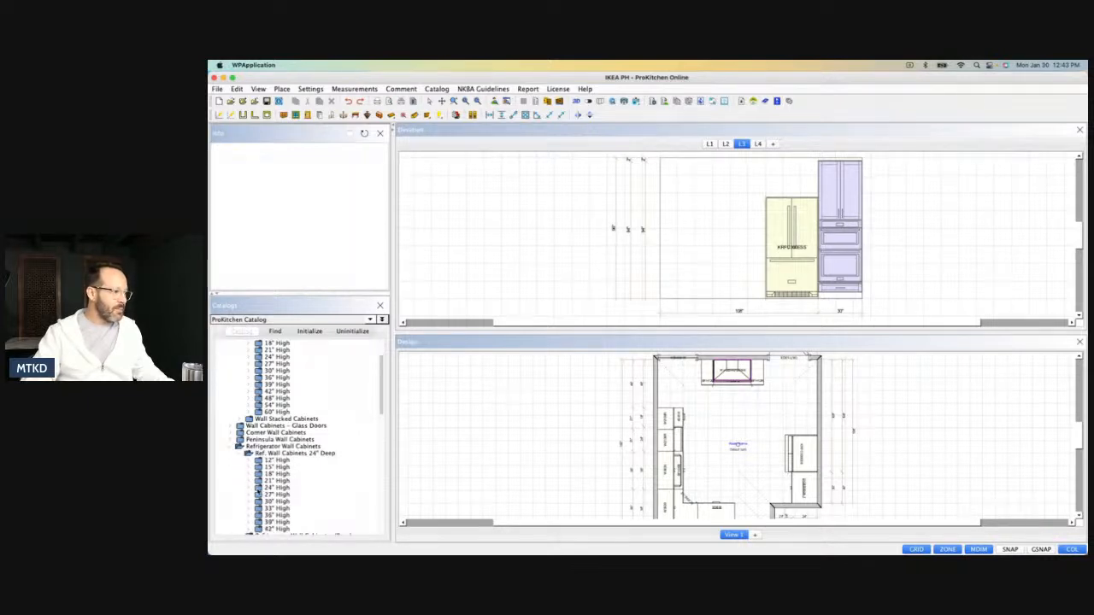
pyautogui.click(249, 481)
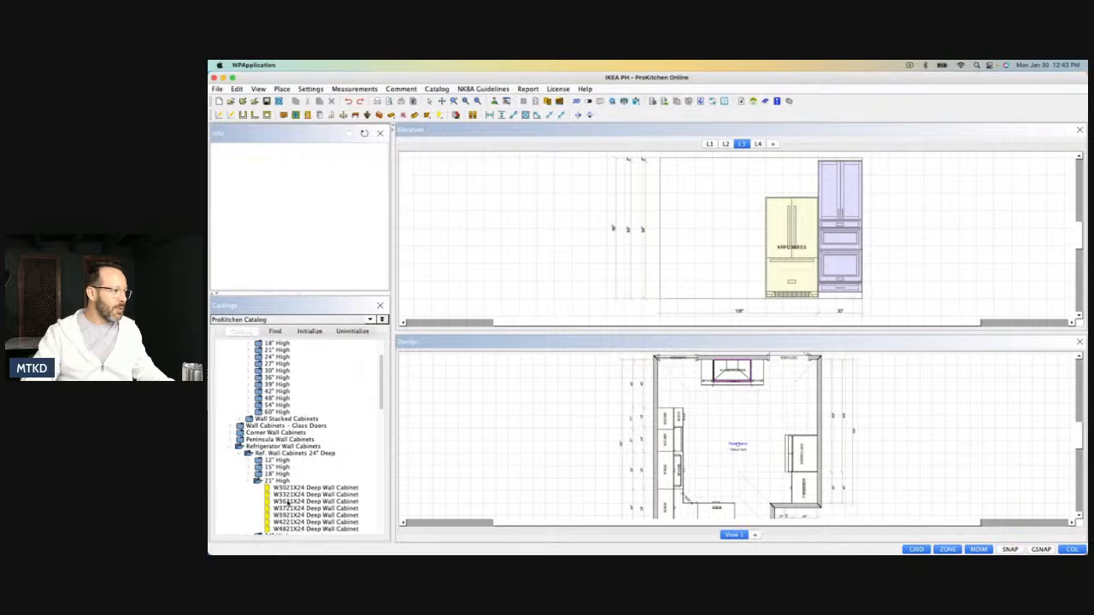
pyautogui.moveTo(287, 501); pyautogui.dragTo(740, 192)
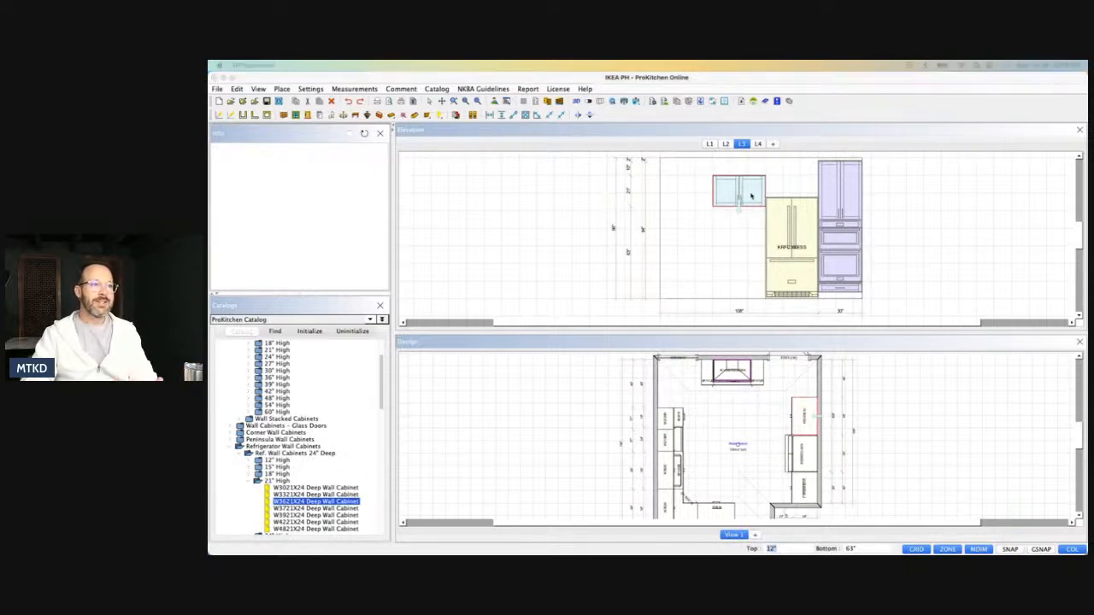
# Set the height of the W3621X24 deep wall cabinet to 20".
pyautogui.doubleClick(751, 196)
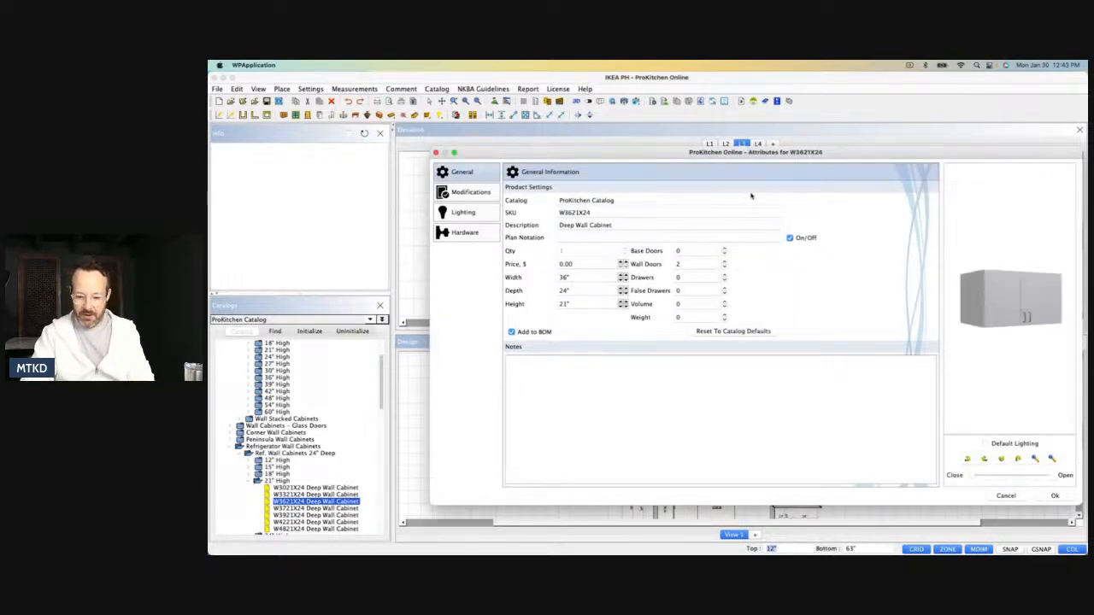
pyautogui.click(574, 303)
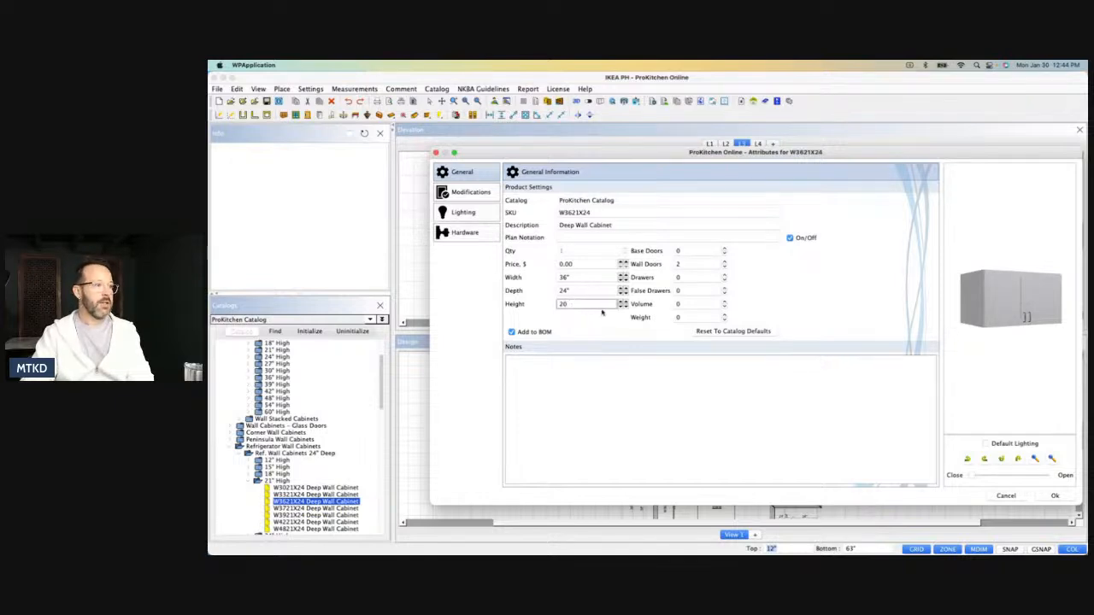
pyautogui.click(1053, 496)
# Move the W3621X24 wall cabinet directly above the refrigerator and set its top distance to 2".
pyautogui.moveTo(753, 198); pyautogui.dragTo(767, 193)
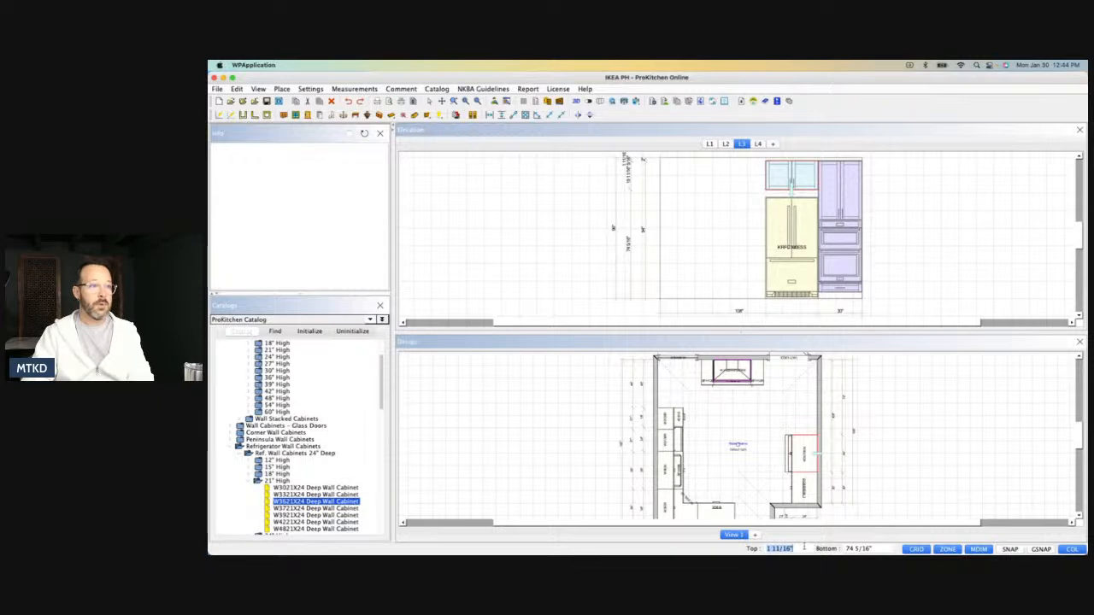
pyautogui.write('2')
pyautogui.press('Return')
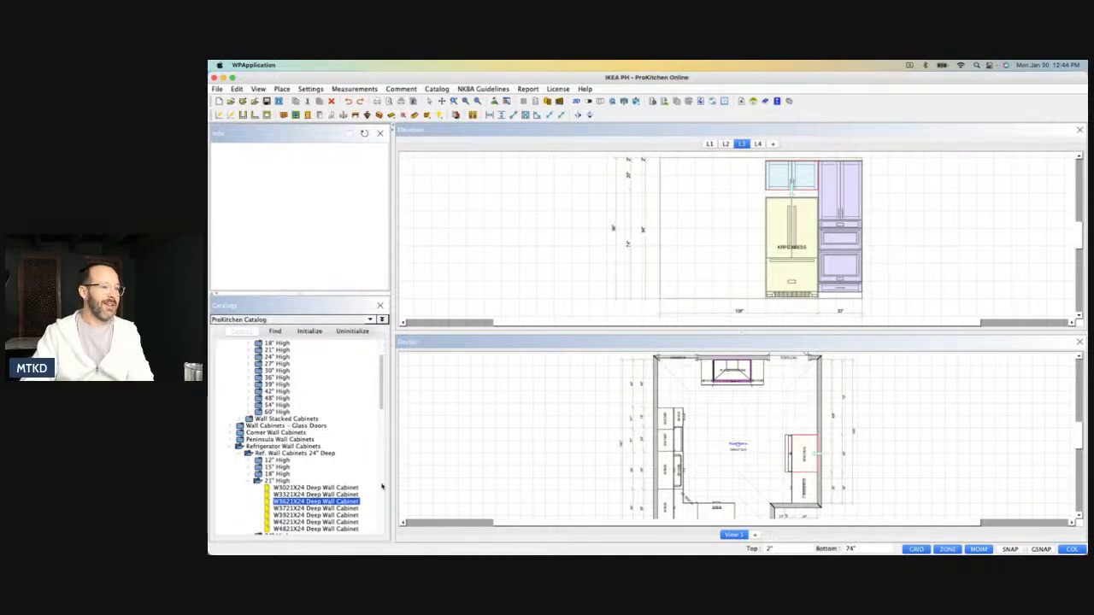
# Copy the 4DB18 drawer base from the sink wall to the open space beside the refrigerator.
pyautogui.rightClick(675, 417)
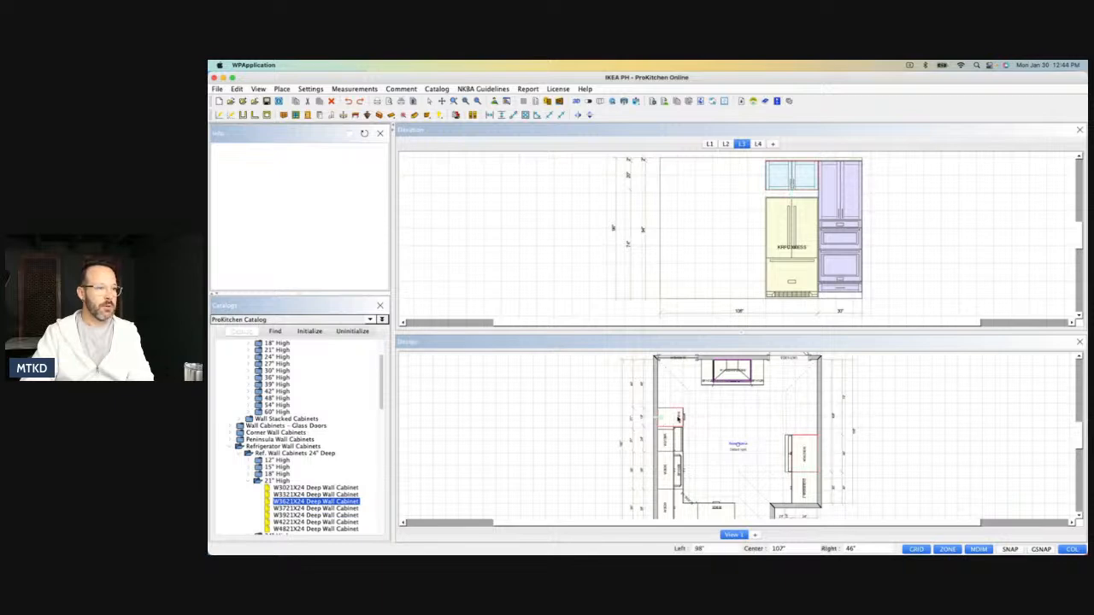
pyautogui.moveTo(692, 432)
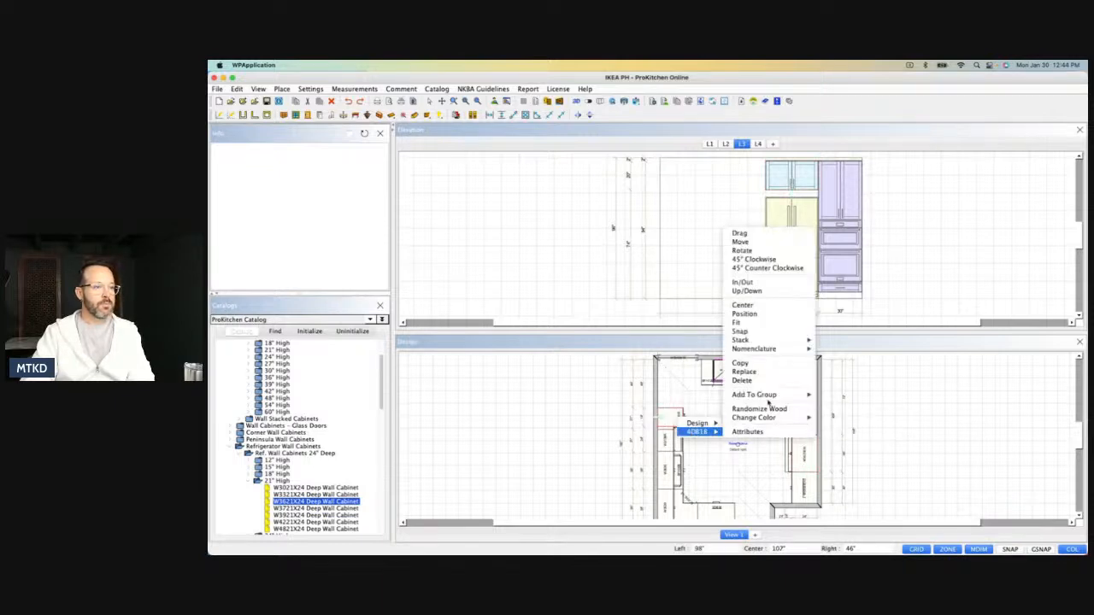
pyautogui.click(742, 364)
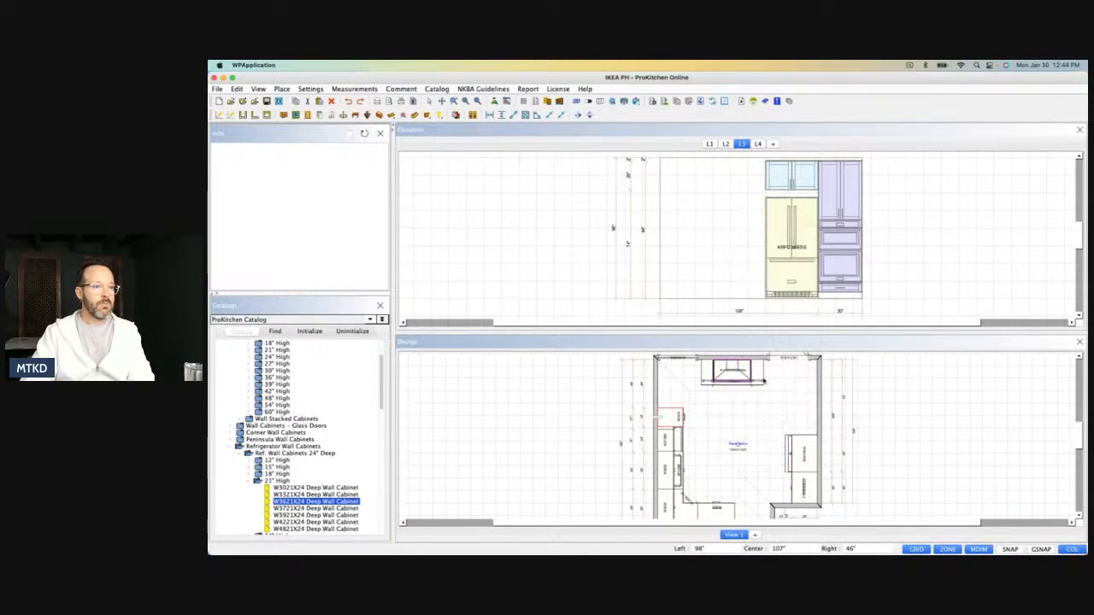
pyautogui.click(805, 419)
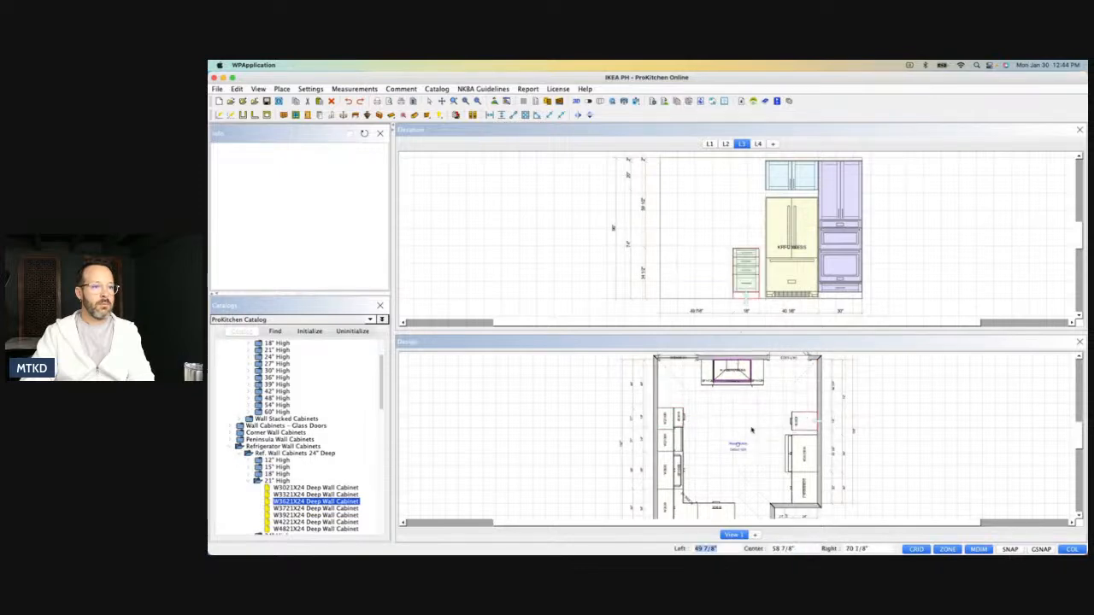
# Place a REP.75.2493 3/4" refrigerator end panel between the 4DB18 drawer base and the refrigerator.
pyautogui.scroll(3, 219, 360)
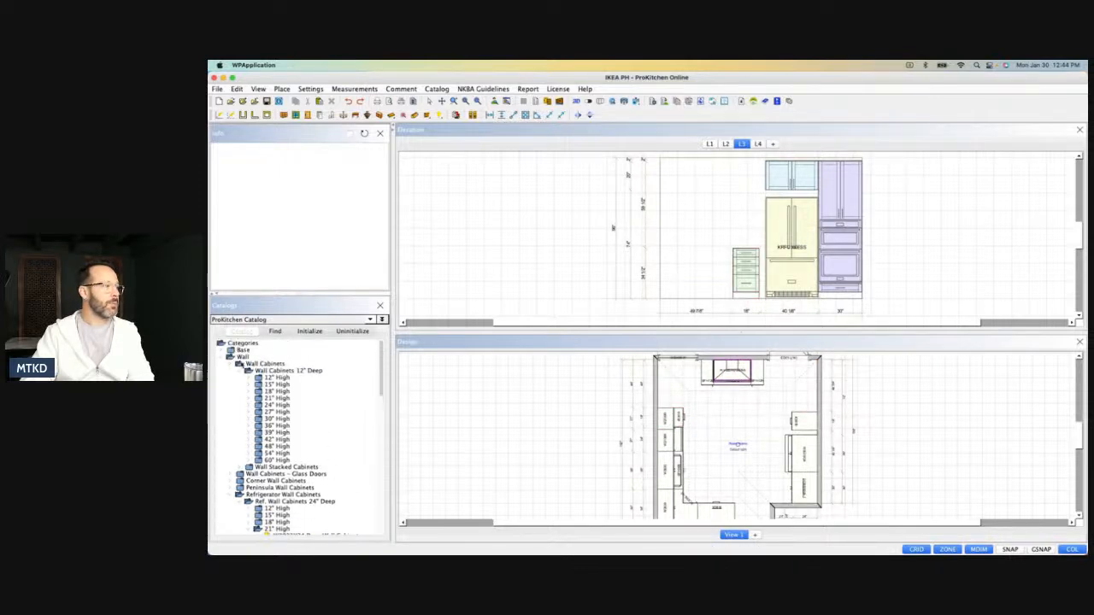
pyautogui.click(221, 359)
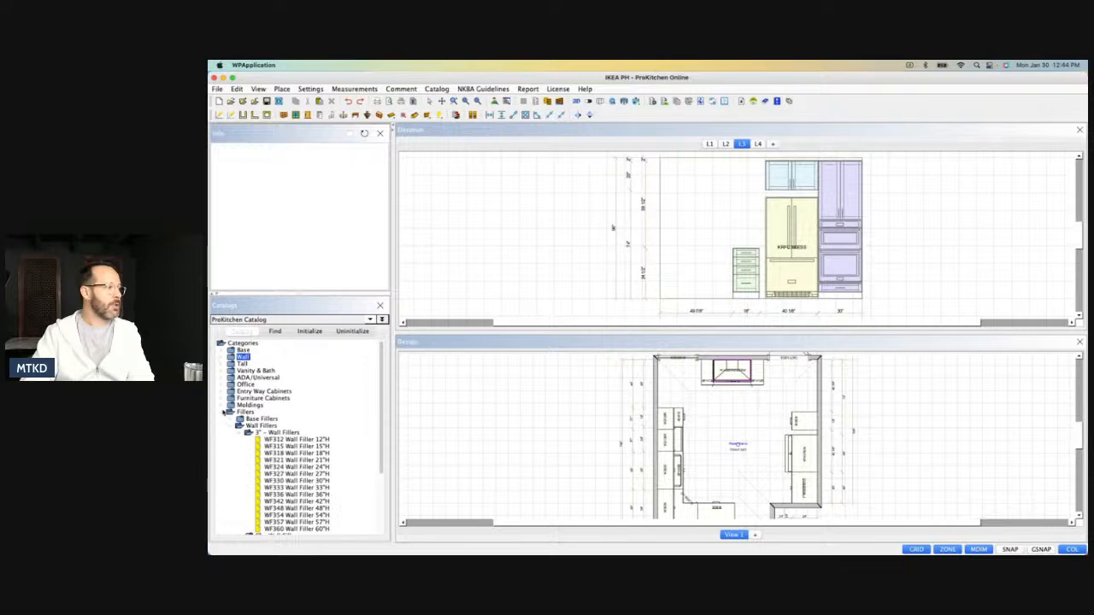
pyautogui.click(222, 412)
pyautogui.click(223, 420)
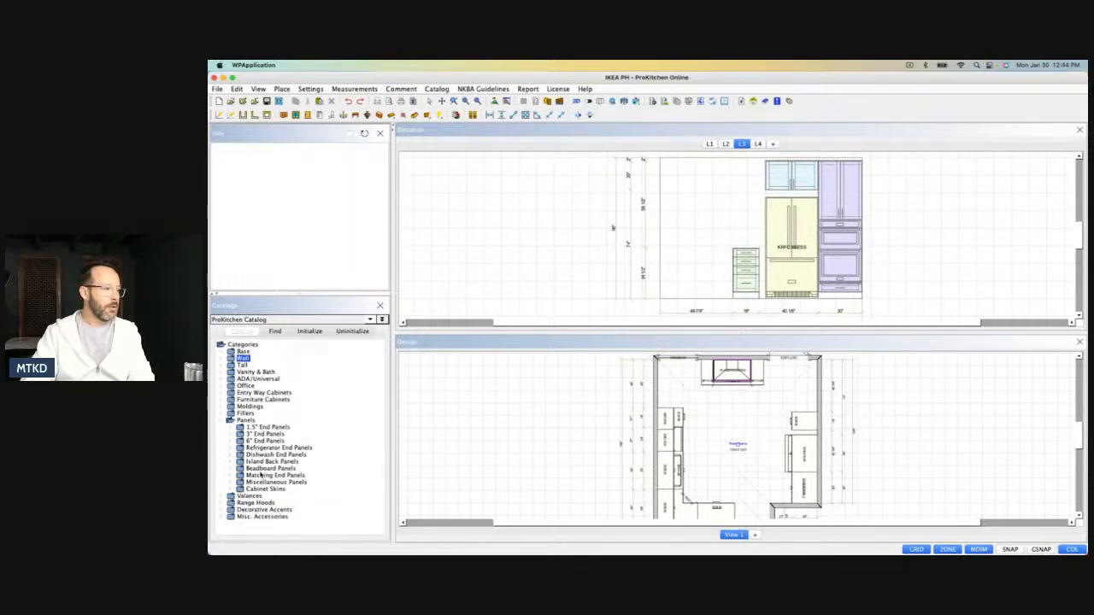
pyautogui.click(232, 448)
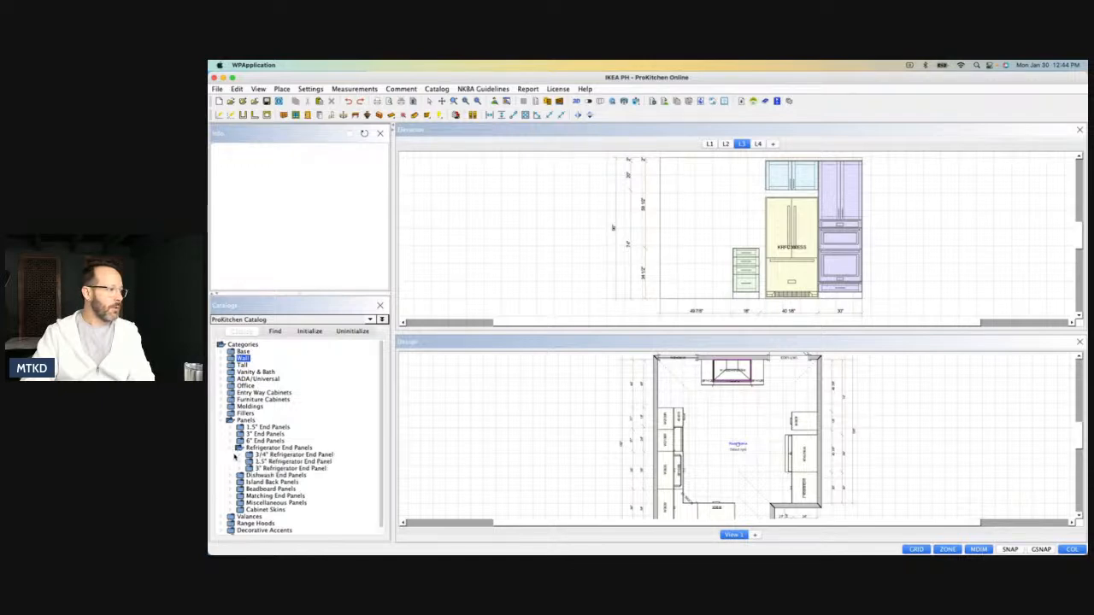
pyautogui.click(240, 454)
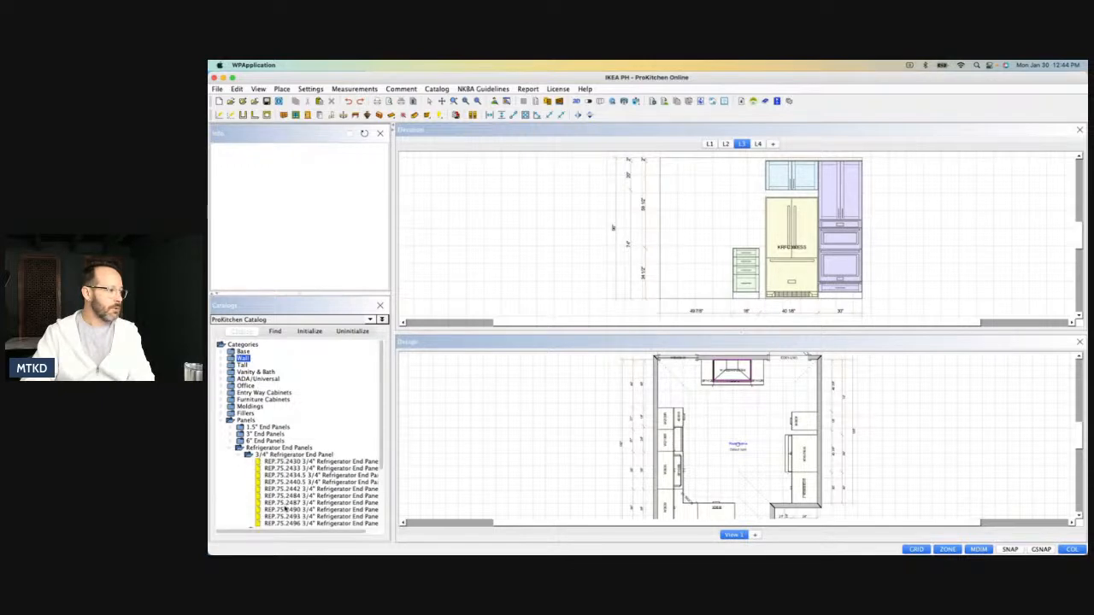
pyautogui.moveTo(284, 516); pyautogui.dragTo(804, 435)
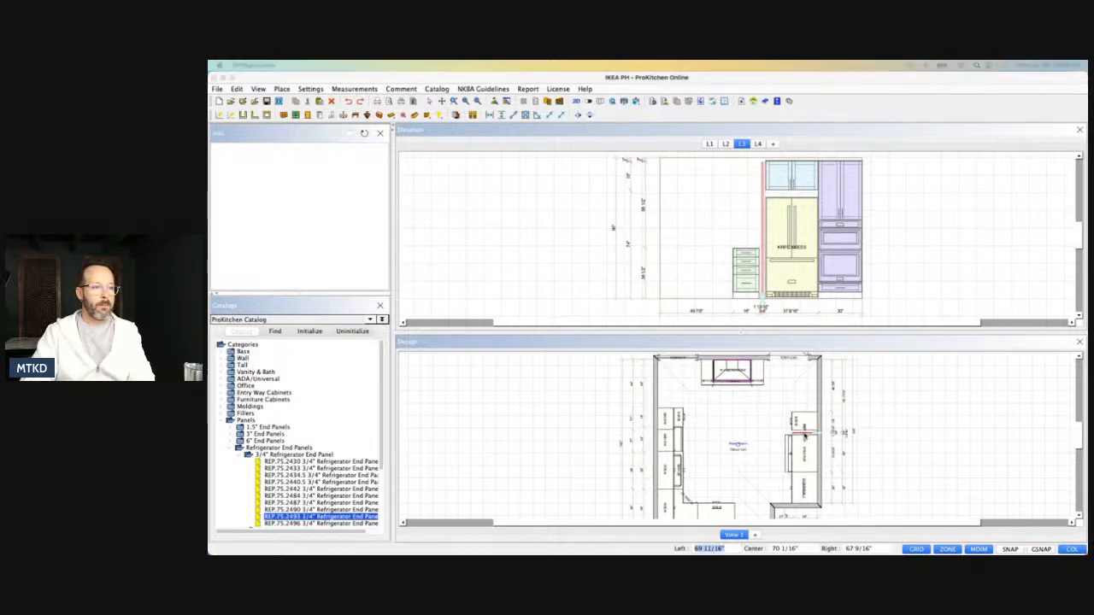
# Set the height of the refrigerator end panel to 94".
pyautogui.doubleClick(804, 441)
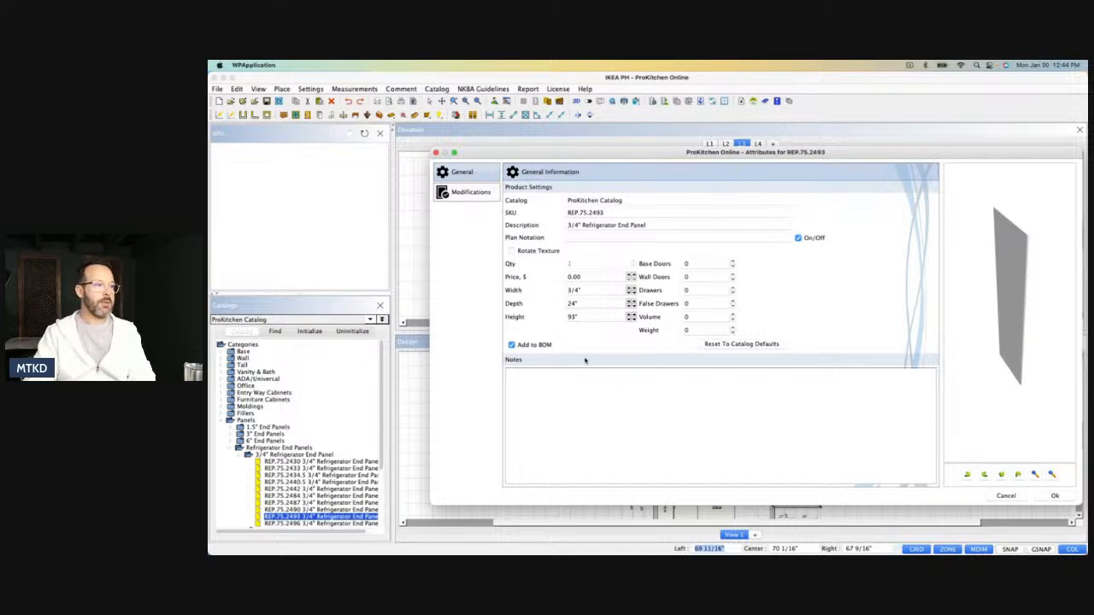
pyautogui.click(583, 318)
pyautogui.press('BackSpace')
pyautogui.press('BackSpace')
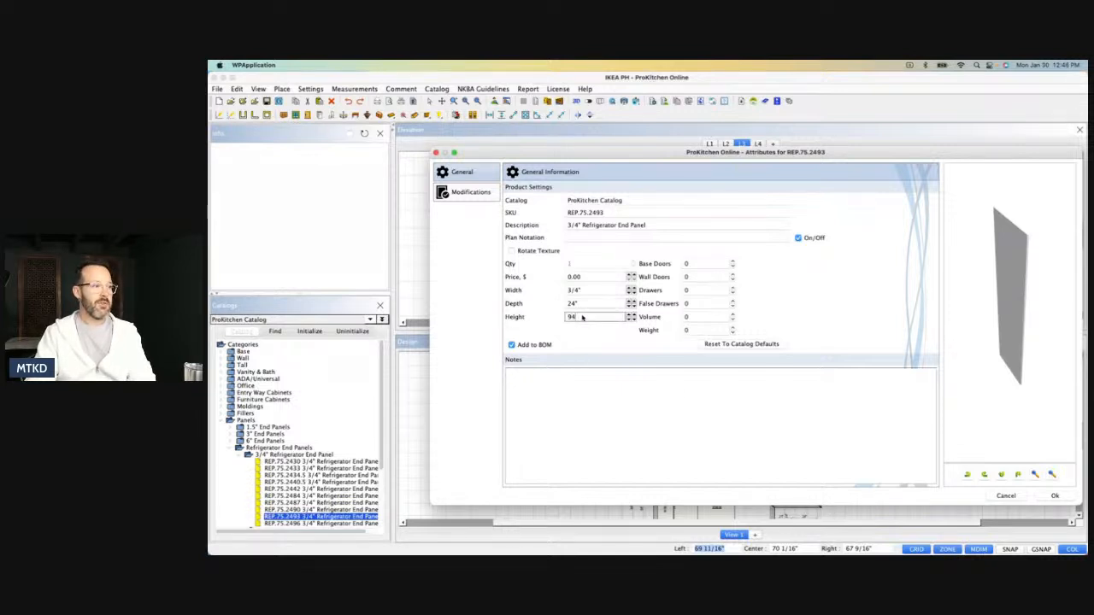
pyautogui.click(1055, 495)
# Shift the refrigerator, the wall cabinet above it and the adjoining tall oven cabinet snug against the refrigerator end panel.
pyautogui.scroll(5, 806, 438)
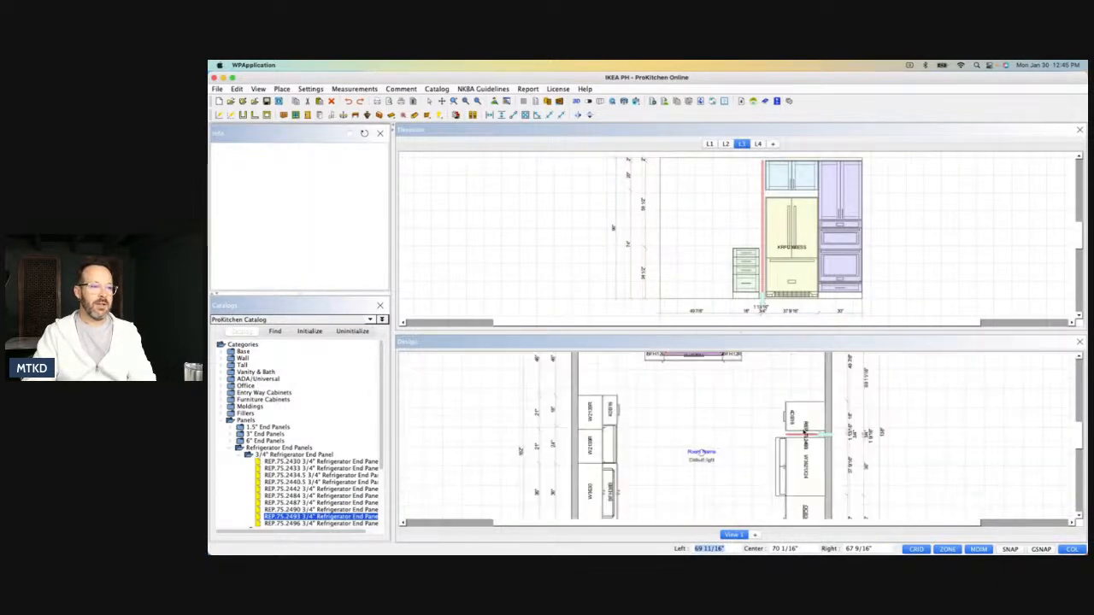
pyautogui.click(803, 445)
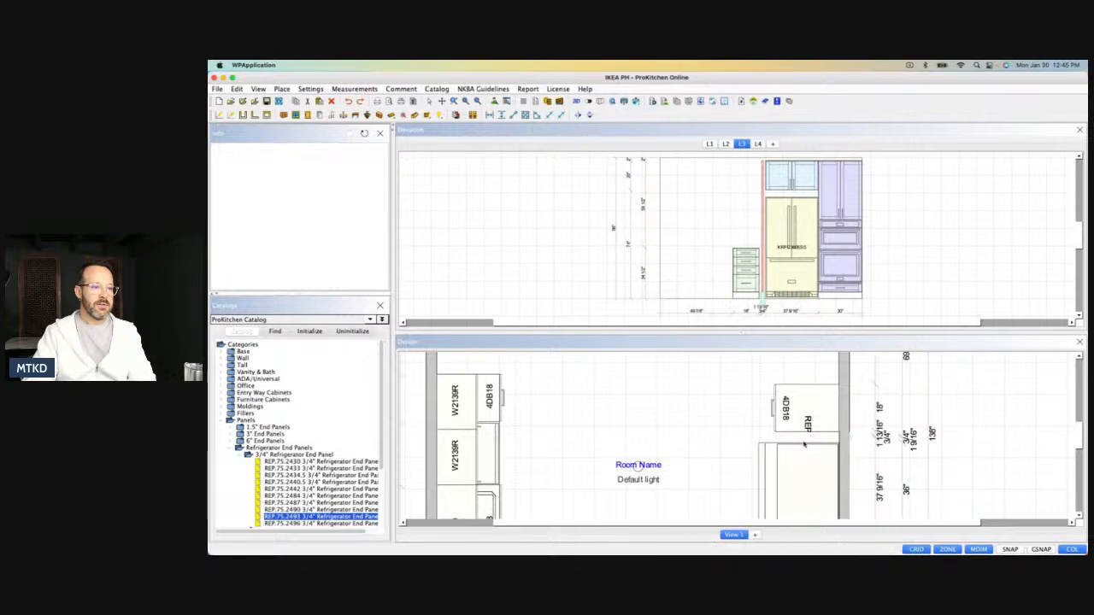
pyautogui.click(776, 446)
pyautogui.click(773, 446)
pyautogui.scroll(-4, 770, 438)
pyautogui.scroll(-2, 770, 436)
# Set the tall oven cabinet's right distance to 1" from the side wall.
pyautogui.click(784, 483)
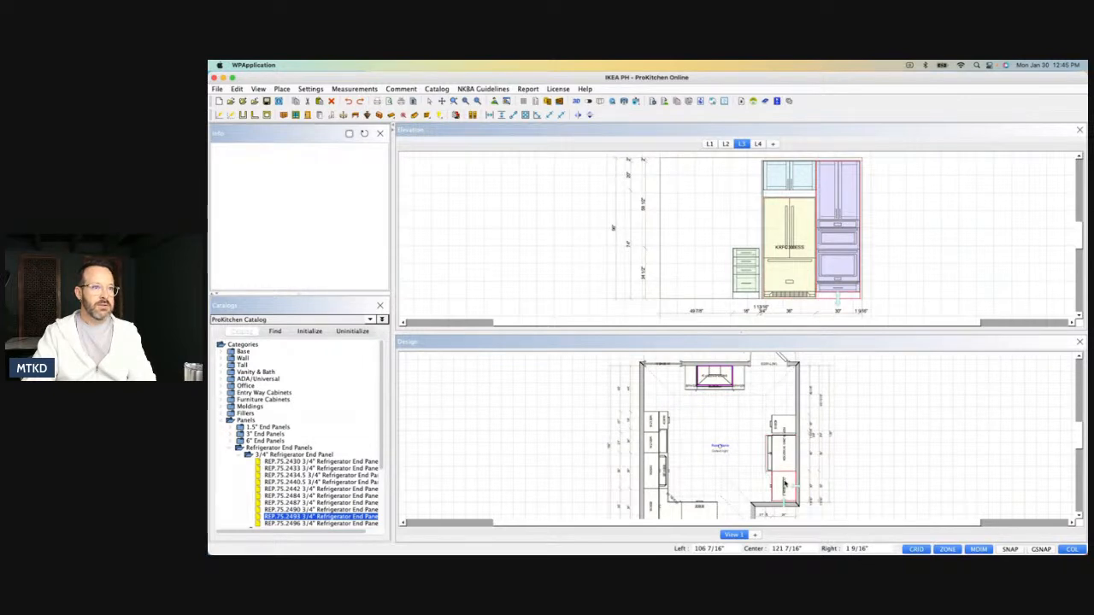
pyautogui.click(879, 548)
pyautogui.write('1')
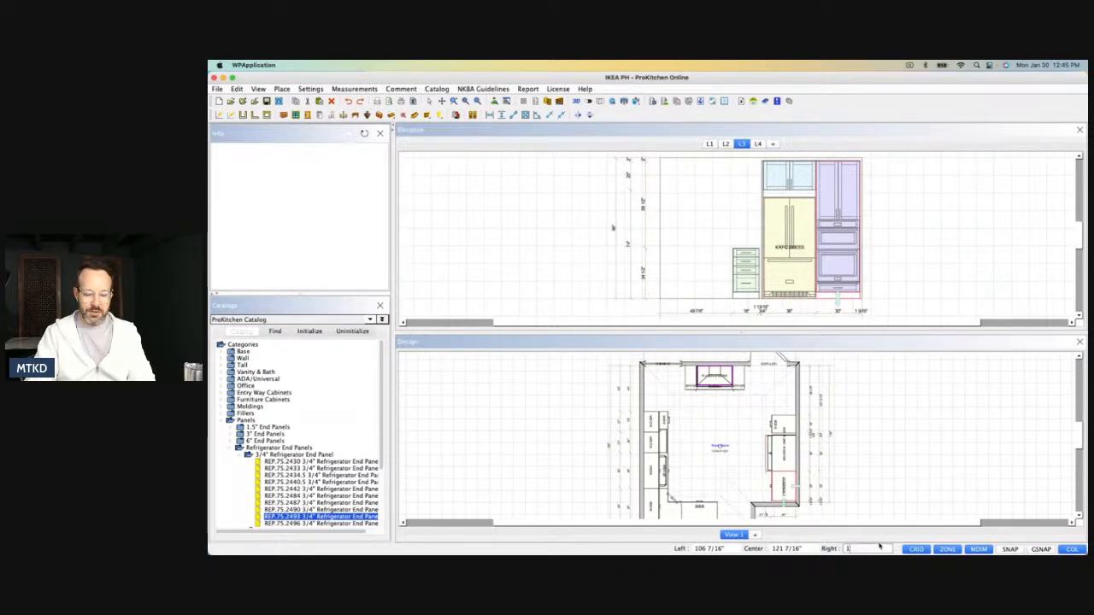
pyautogui.press('Return')
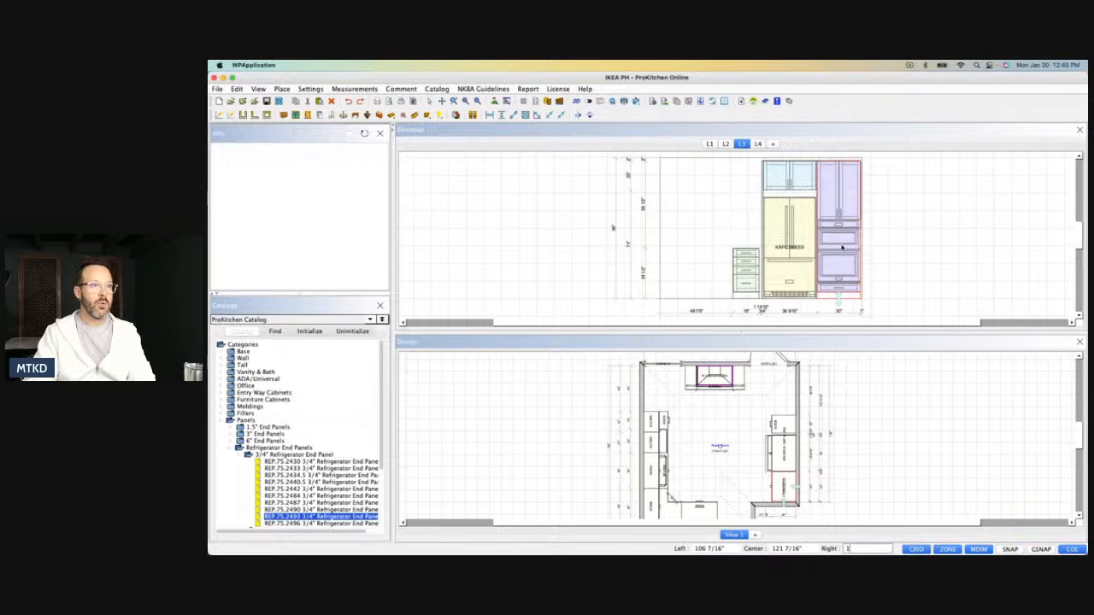
# Place a UF39324 utility filler, 24" deep, in the gap between the tall oven cabinet and the side wall.
pyautogui.click(223, 414)
pyautogui.click(240, 434)
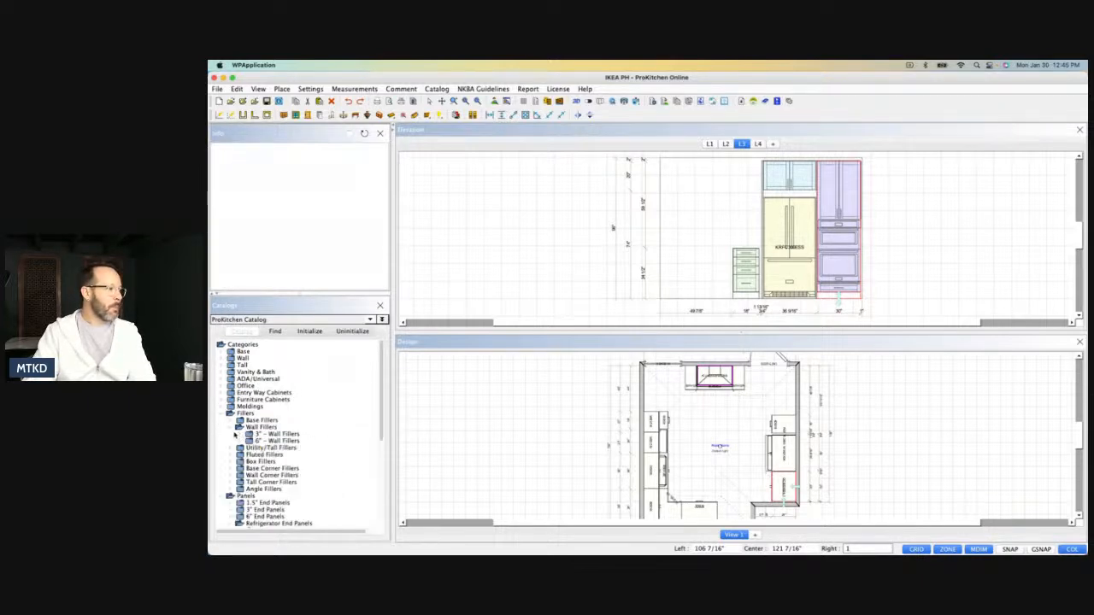
pyautogui.click(230, 427)
pyautogui.click(229, 435)
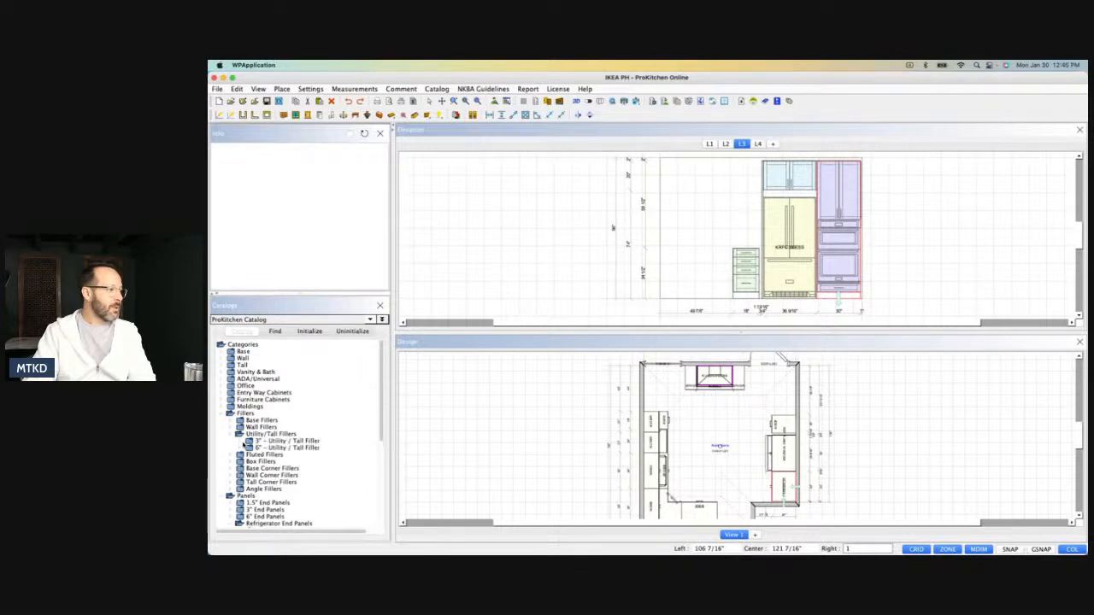
pyautogui.click(243, 441)
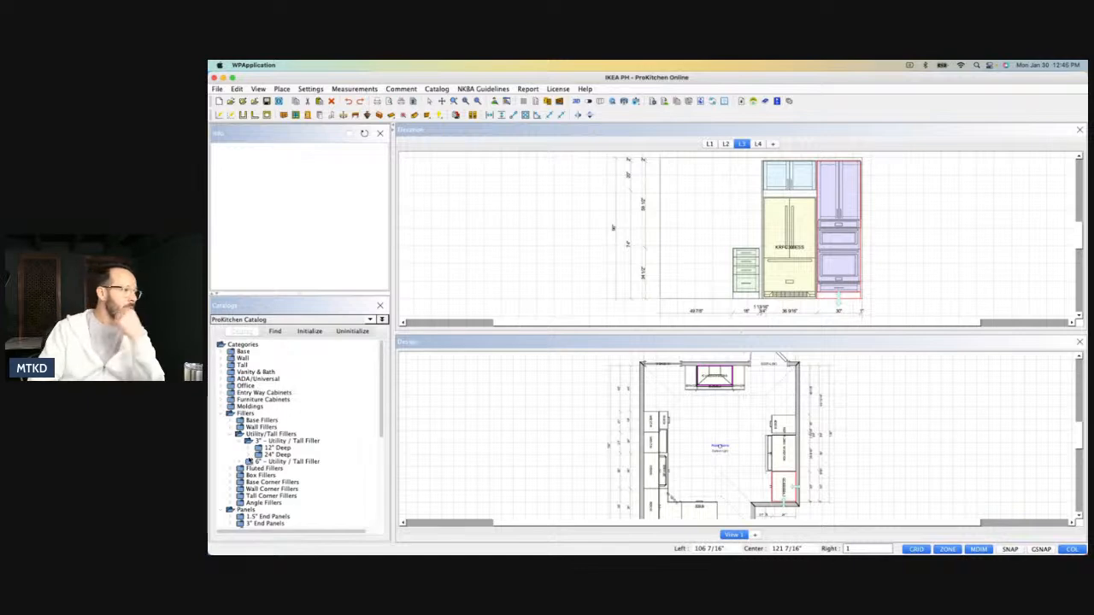
pyautogui.click(256, 455)
pyautogui.moveTo(291, 482); pyautogui.dragTo(865, 268)
# Move the drawer base snug against the refrigerator end panel and place a W1839L standard wall cabinet above it.
pyautogui.moveTo(739, 279); pyautogui.dragTo(754, 311)
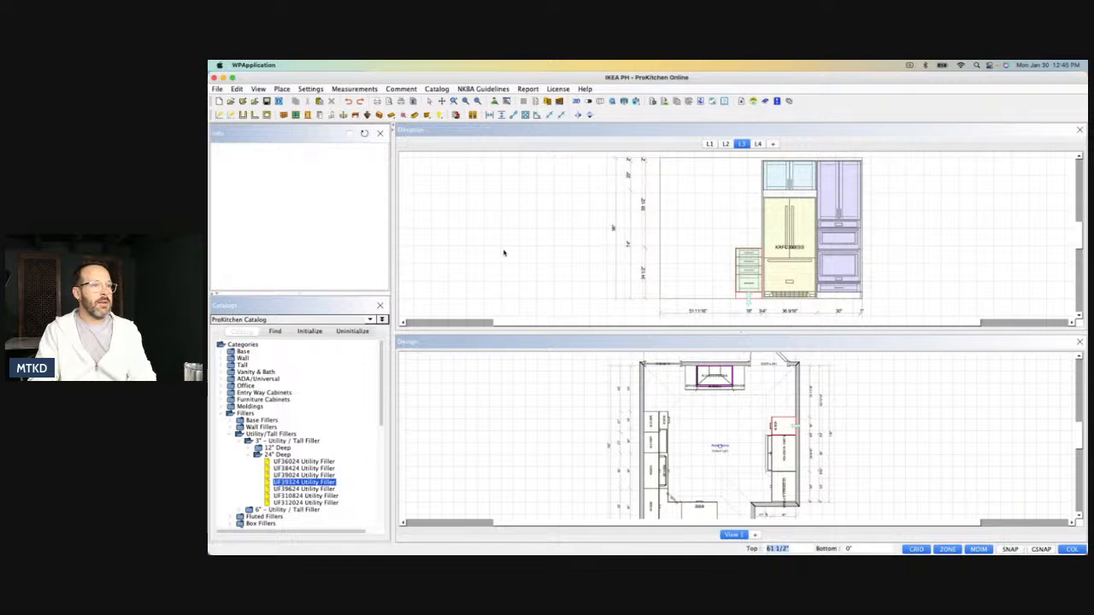
pyautogui.click(224, 414)
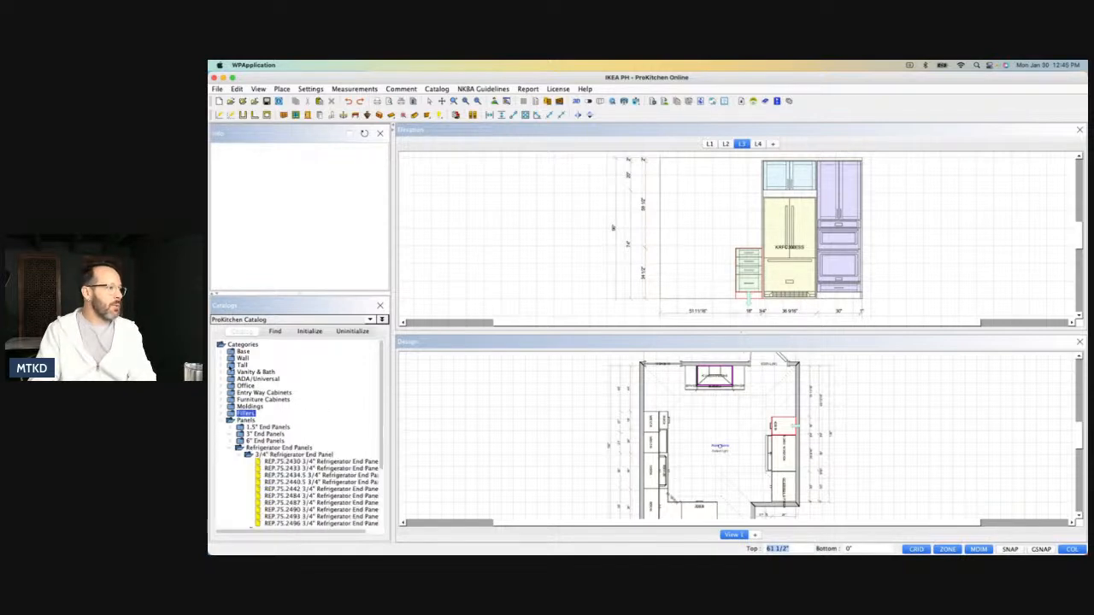
pyautogui.click(230, 359)
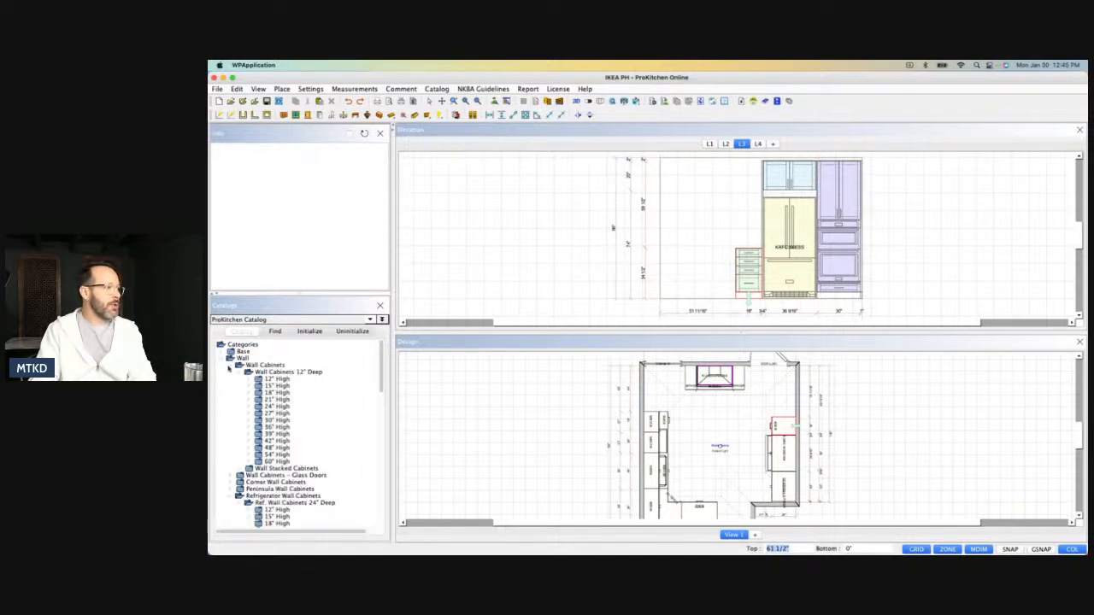
pyautogui.click(256, 433)
pyautogui.moveTo(293, 484); pyautogui.dragTo(755, 208)
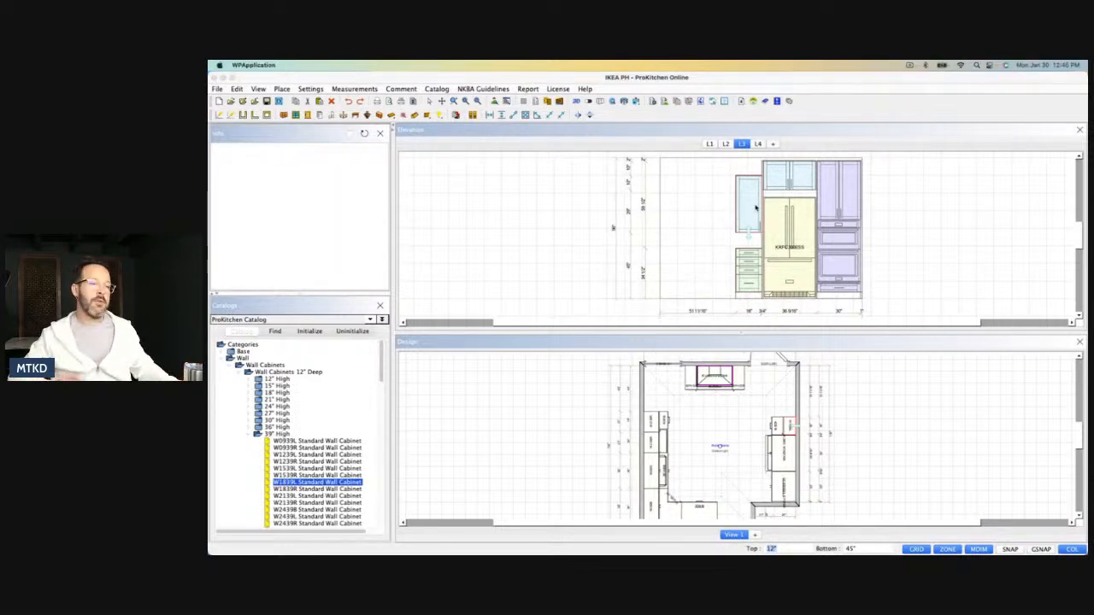
# Set the W1839L wall cabinet's height to 40" and its depth to 15".
pyautogui.doubleClick(756, 208)
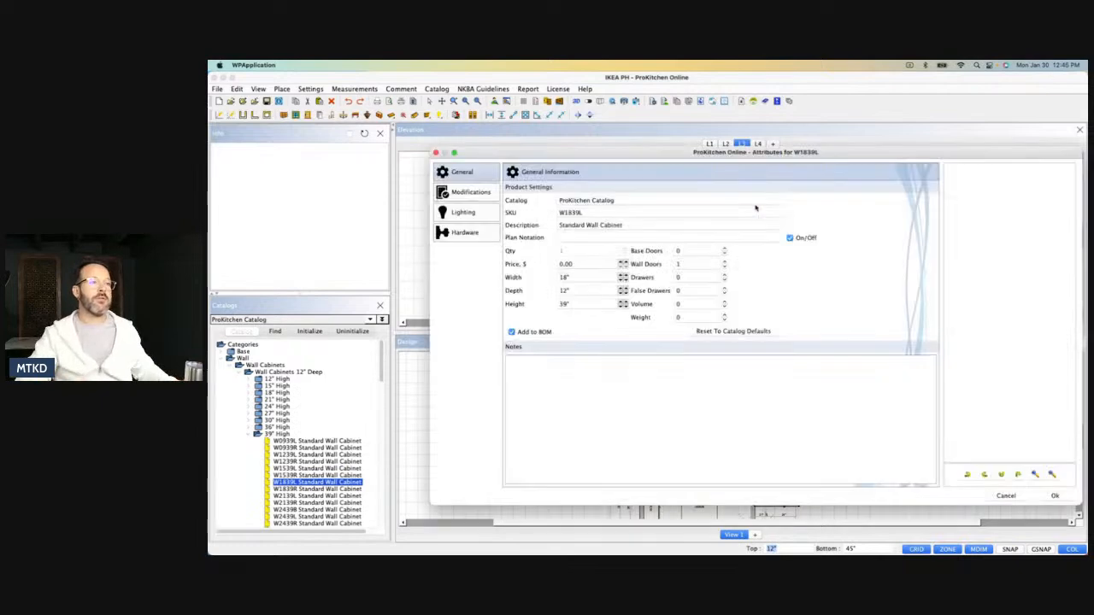
pyautogui.doubleClick(582, 301)
pyautogui.write('40')
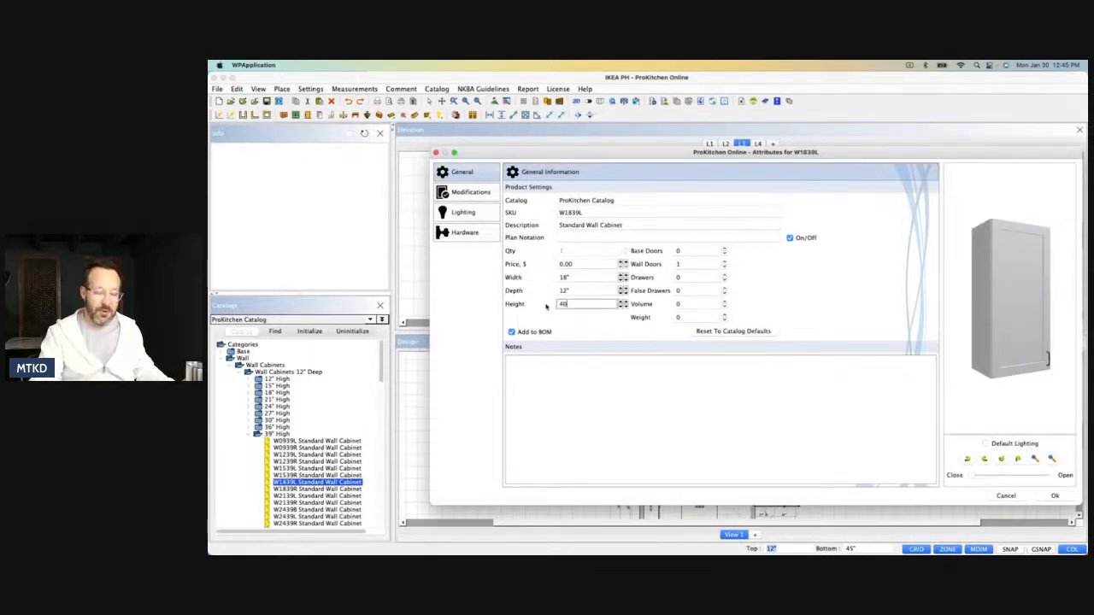
pyautogui.doubleClick(570, 290)
pyautogui.write('15')
pyautogui.press('Return')
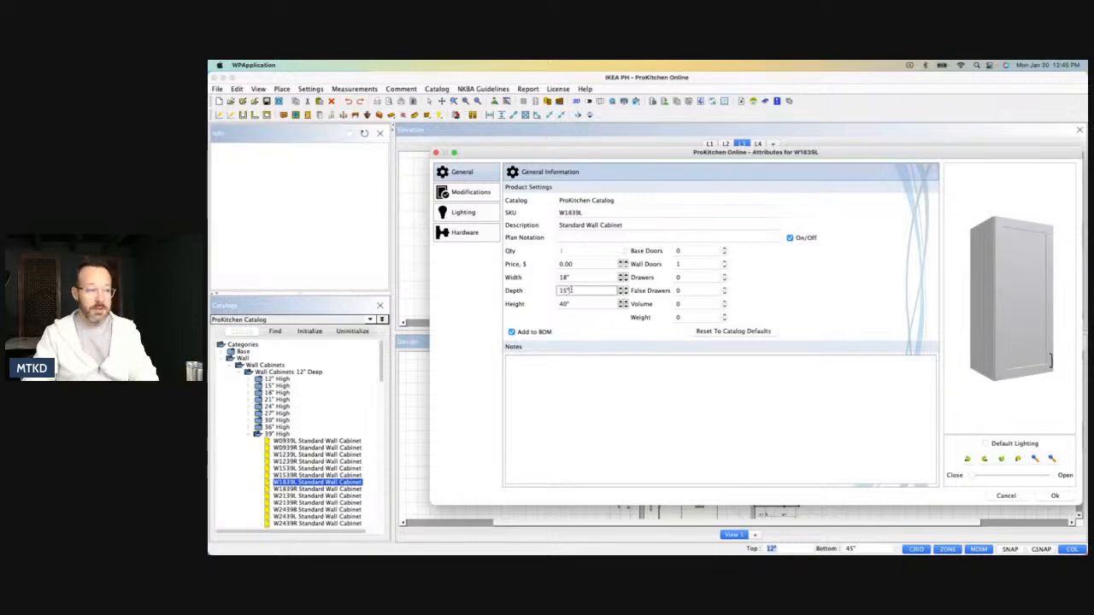
pyautogui.click(1054, 496)
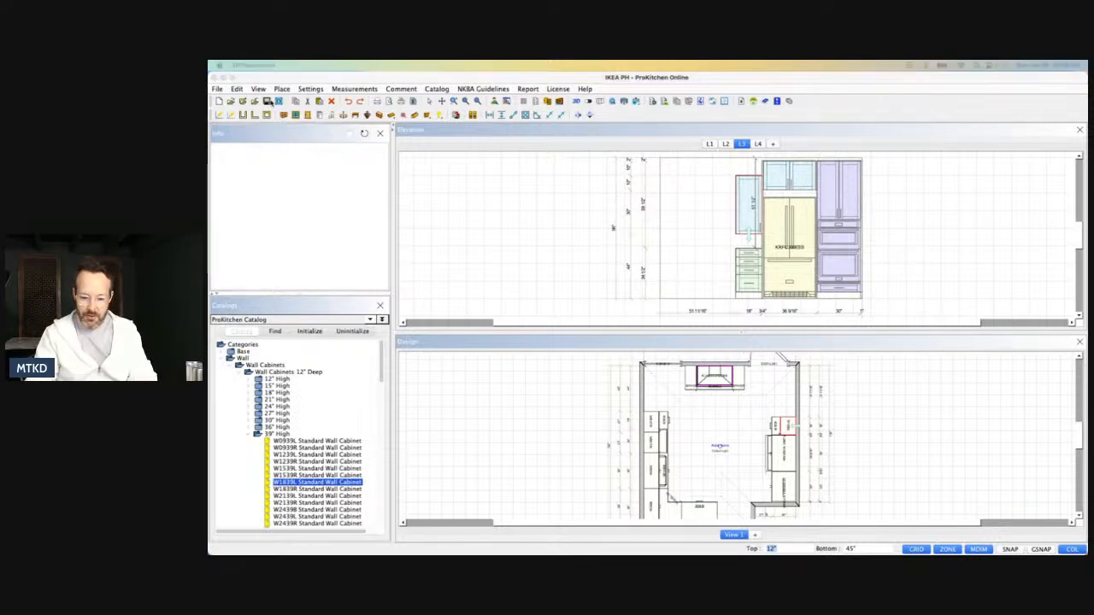
# Set the top distance of the wall cabinet above the drawer base to 2" from the ceiling.
pyautogui.click(748, 206)
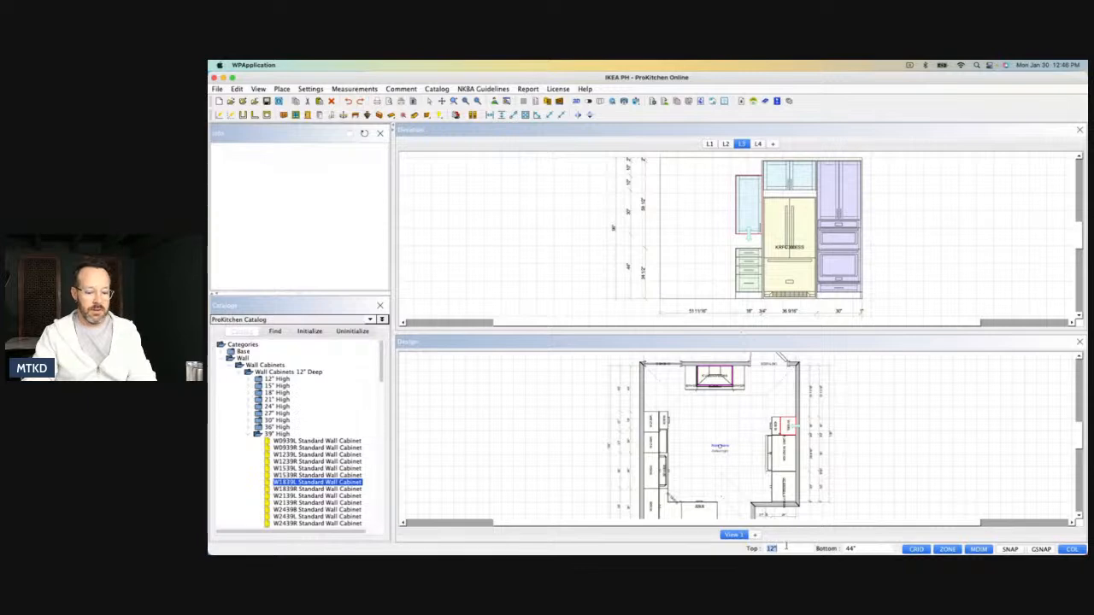
pyautogui.write('2')
pyautogui.press('Return')
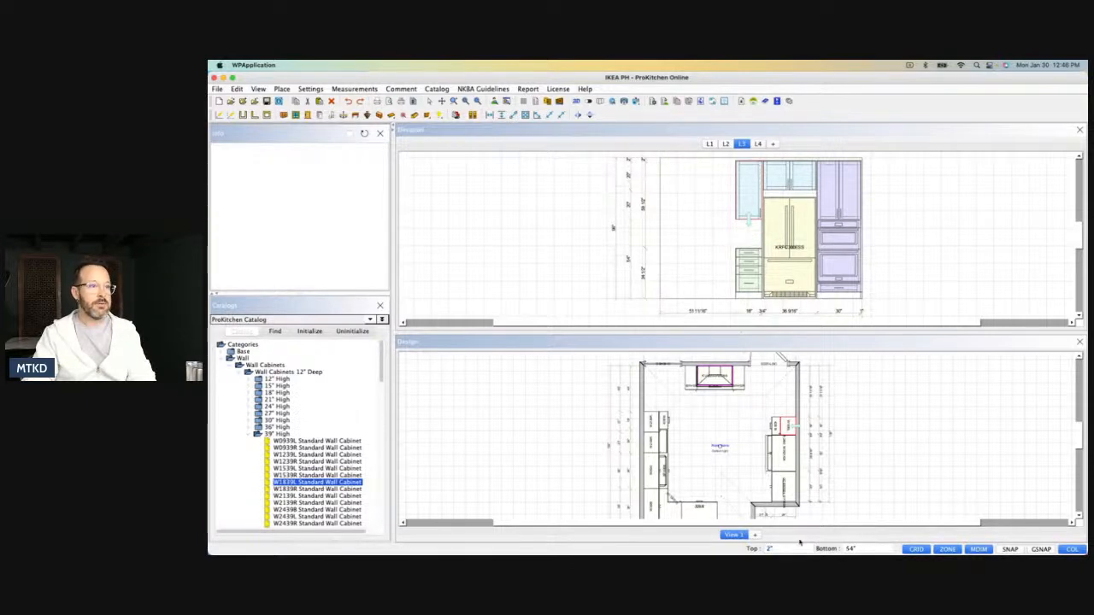
# Inspect the kitchen in 3D, examining the refrigerator wall and the overall layout from above, and close the 3D view.
pyautogui.click(576, 102)
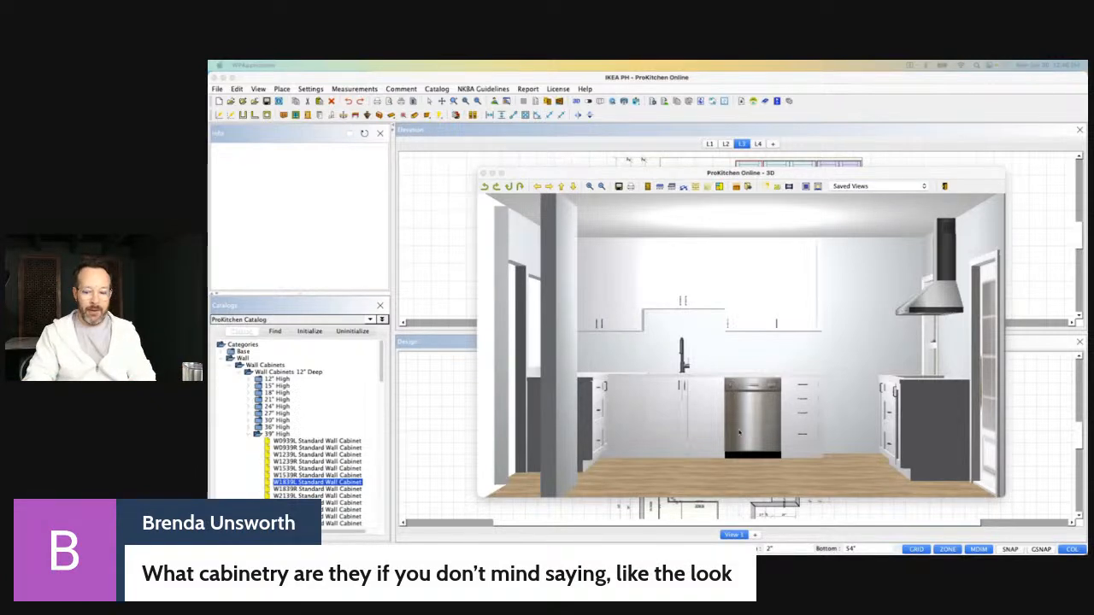
pyautogui.moveTo(789, 409); pyautogui.dragTo(832, 383)
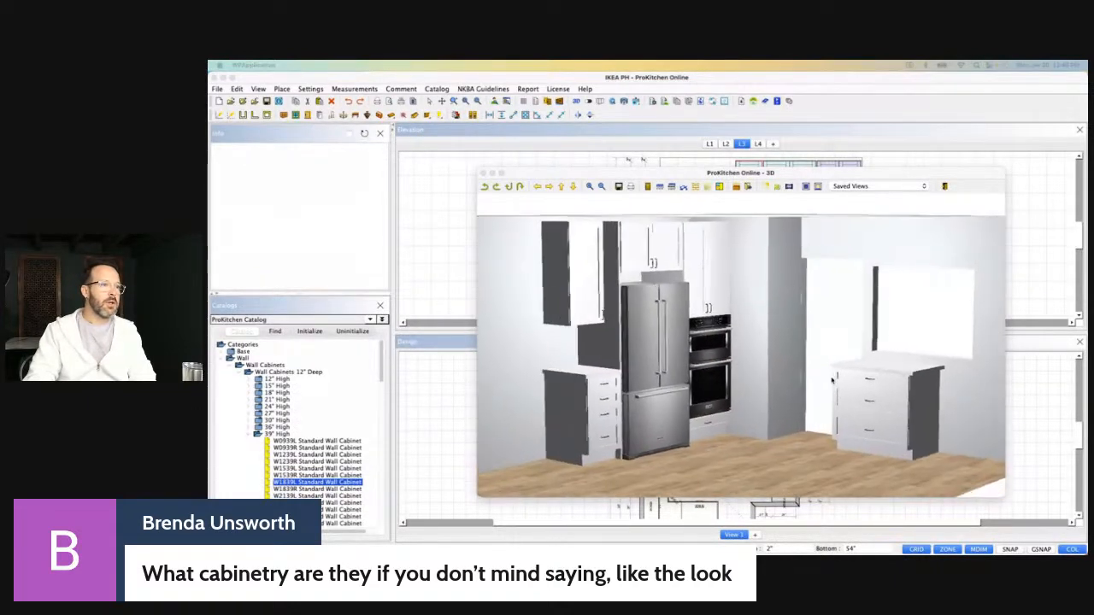
pyautogui.scroll(3, 831, 381)
pyautogui.moveTo(720, 322); pyautogui.dragTo(737, 387)
pyautogui.scroll(4, 691, 308)
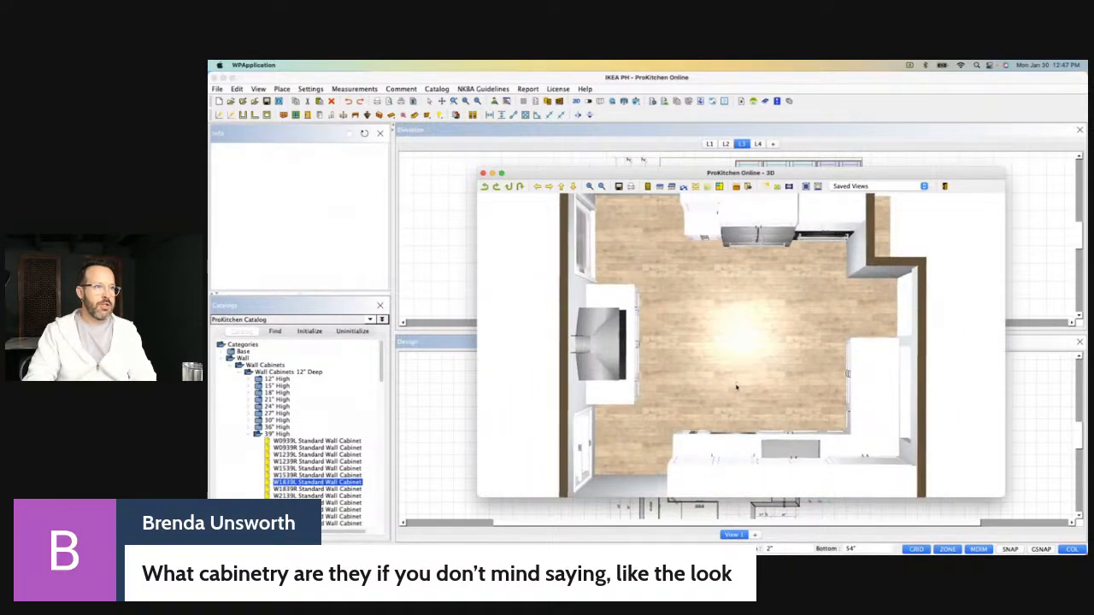
pyautogui.scroll(-2, 737, 386)
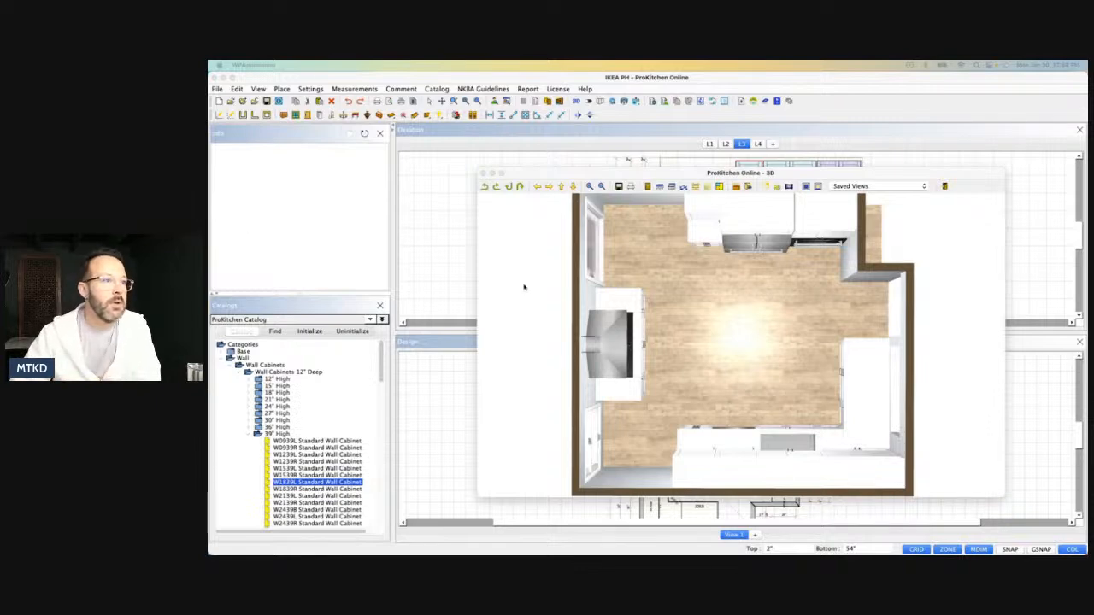
pyautogui.scroll(1, 742, 275)
pyautogui.scroll(1, 742, 275)
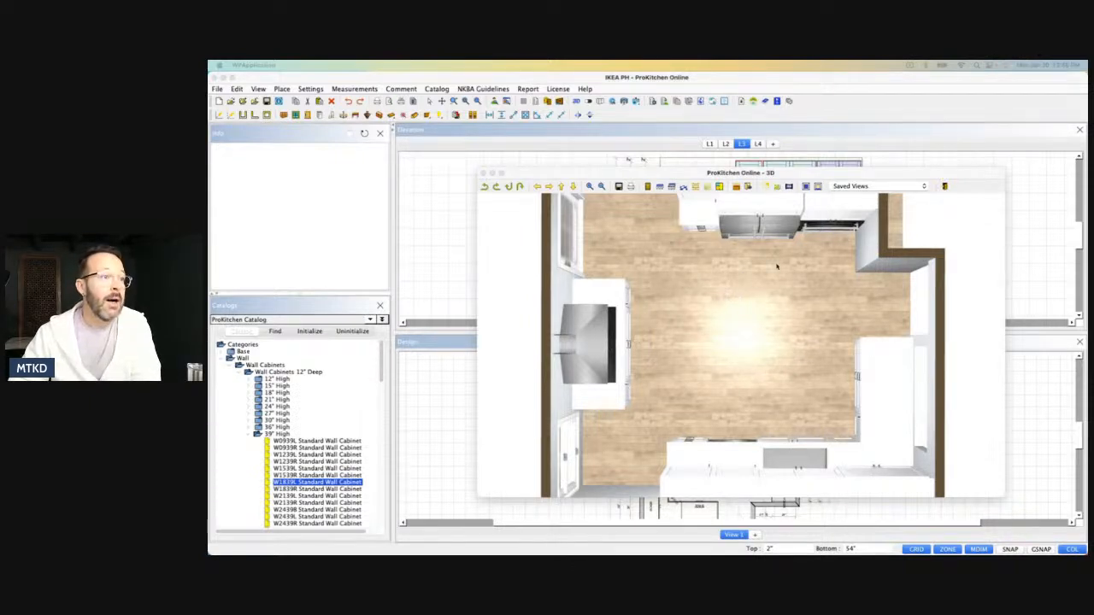
pyautogui.click(484, 173)
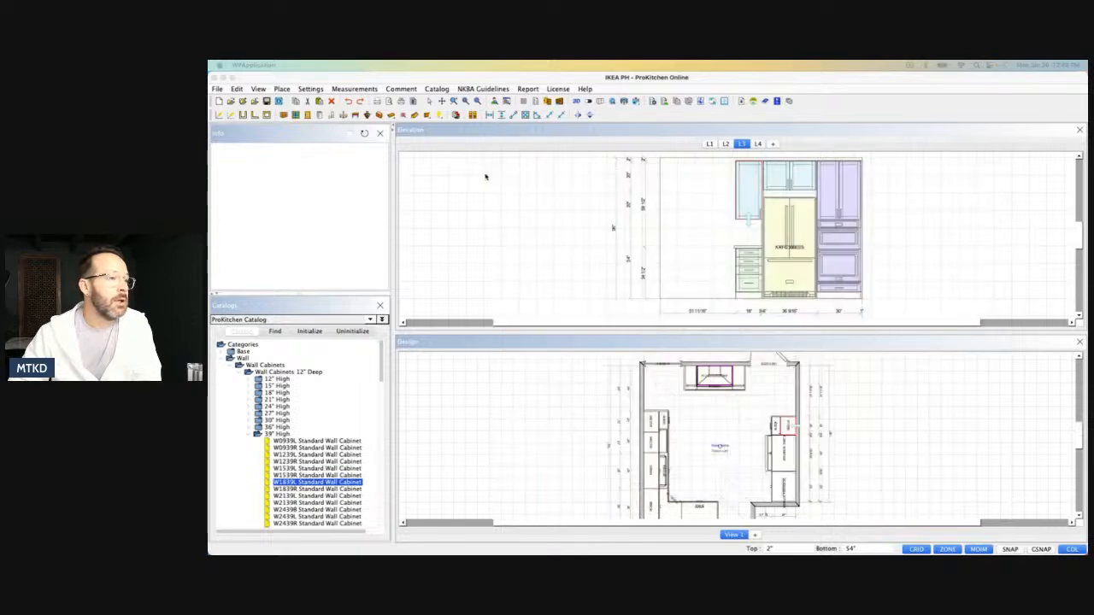
# Check the KRFC300ESS refrigerator's dimensions in its attributes, paying attention to its depth.
pyautogui.scroll(3, 802, 508)
pyautogui.click(730, 405)
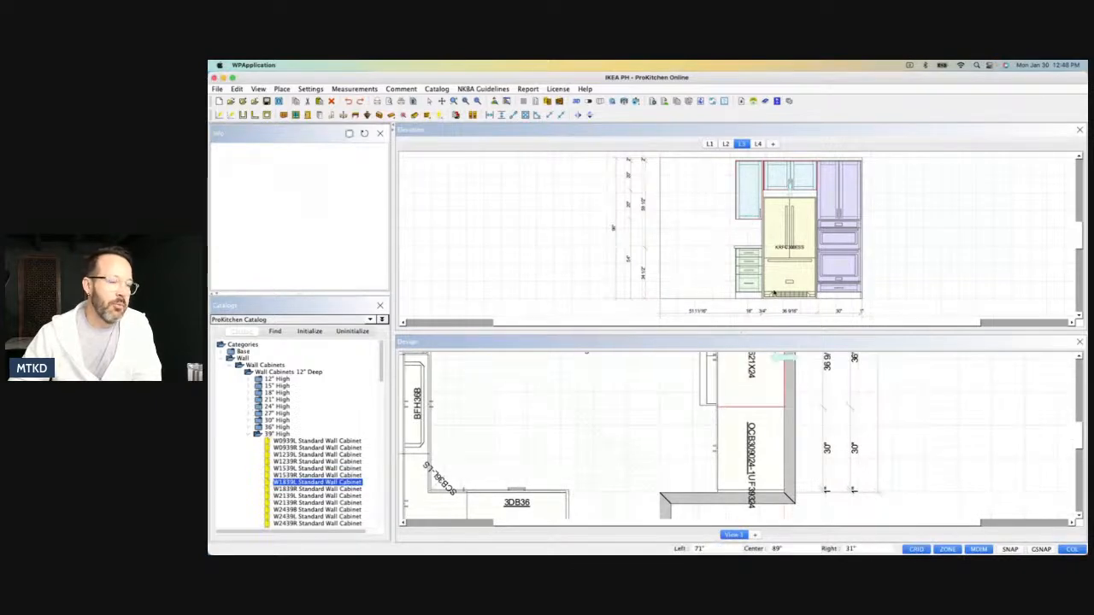
pyautogui.doubleClick(709, 394)
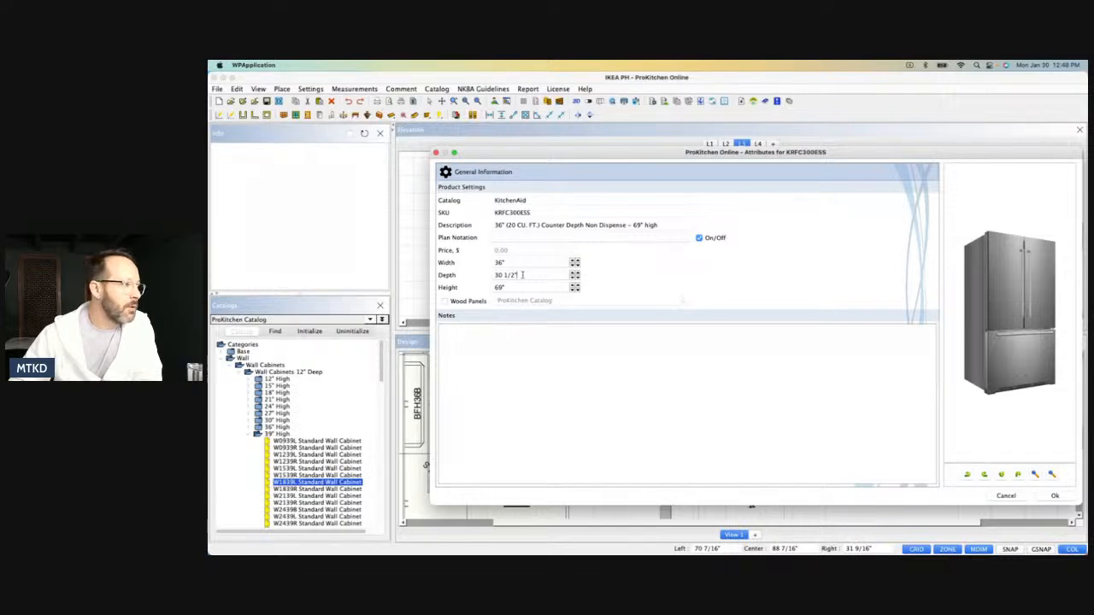
pyautogui.click(1053, 497)
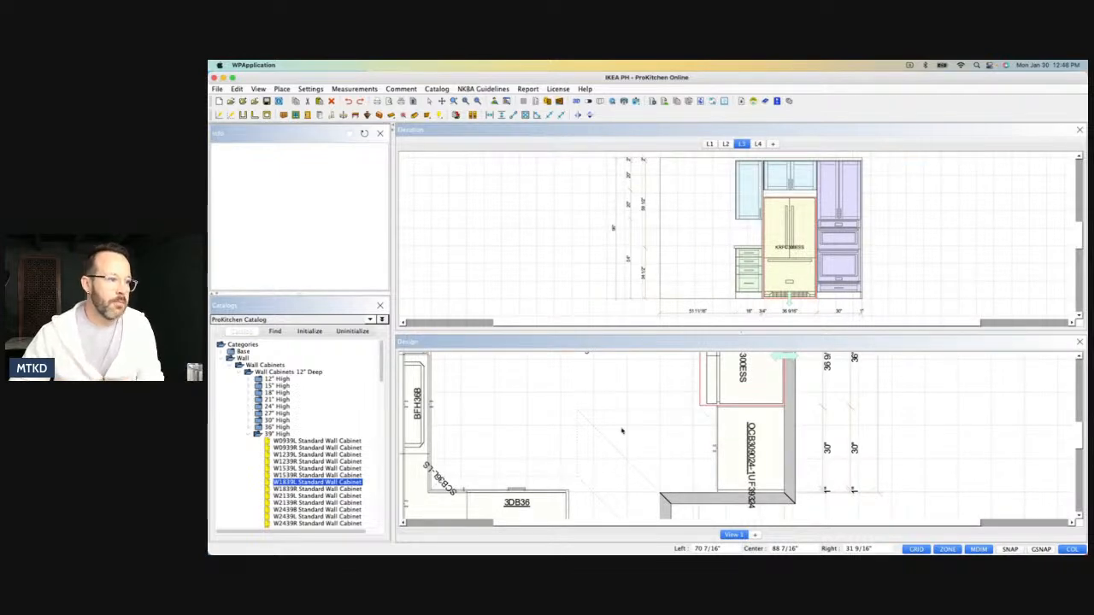
# Apply the Center command to the refrigerator in its opening between the end panel and the tall oven cabinet.
pyautogui.scroll(-2, 618, 430)
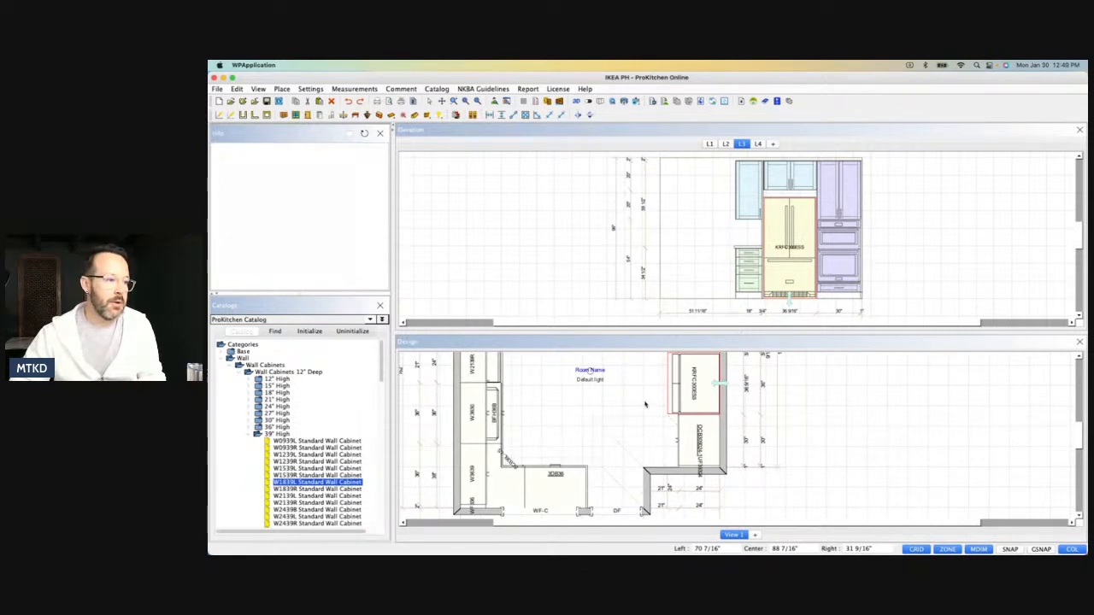
pyautogui.scroll(-2, 646, 405)
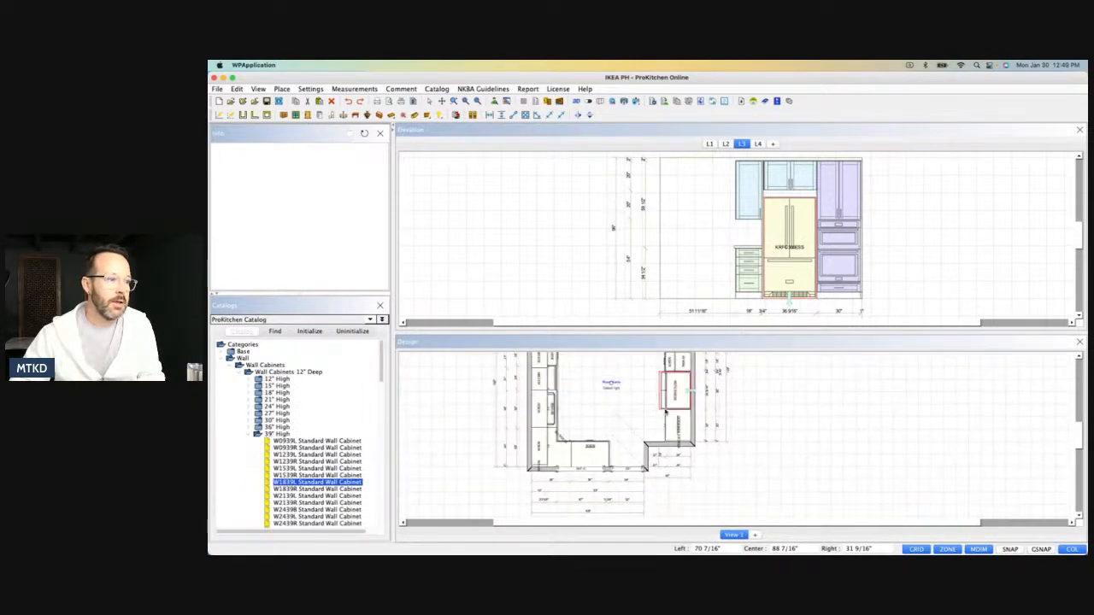
pyautogui.rightClick(787, 273)
pyautogui.moveTo(816, 285)
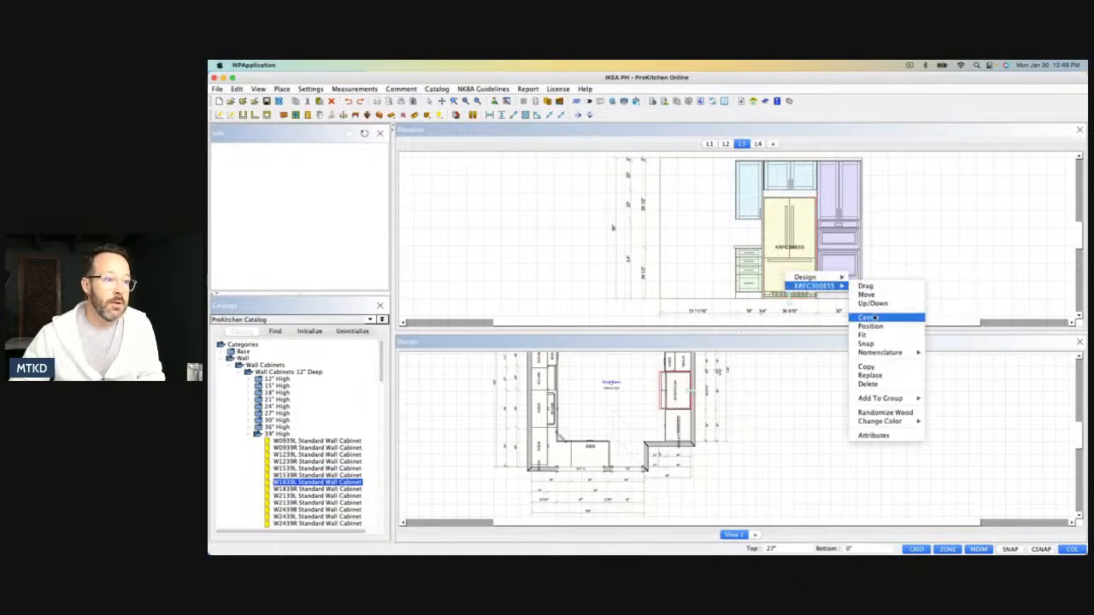
pyautogui.click(868, 317)
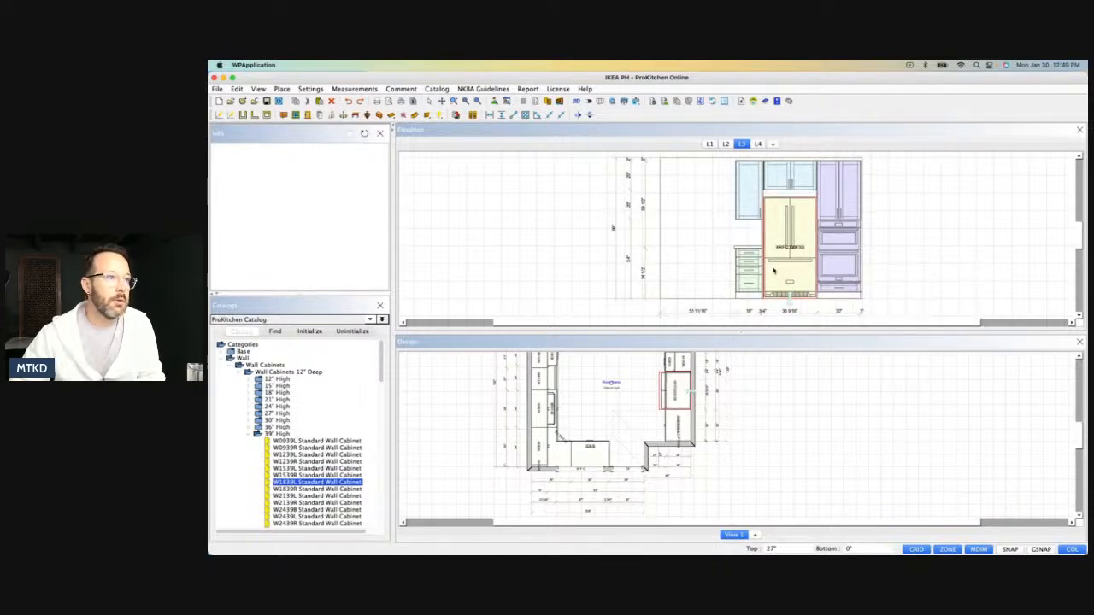
pyautogui.click(683, 370)
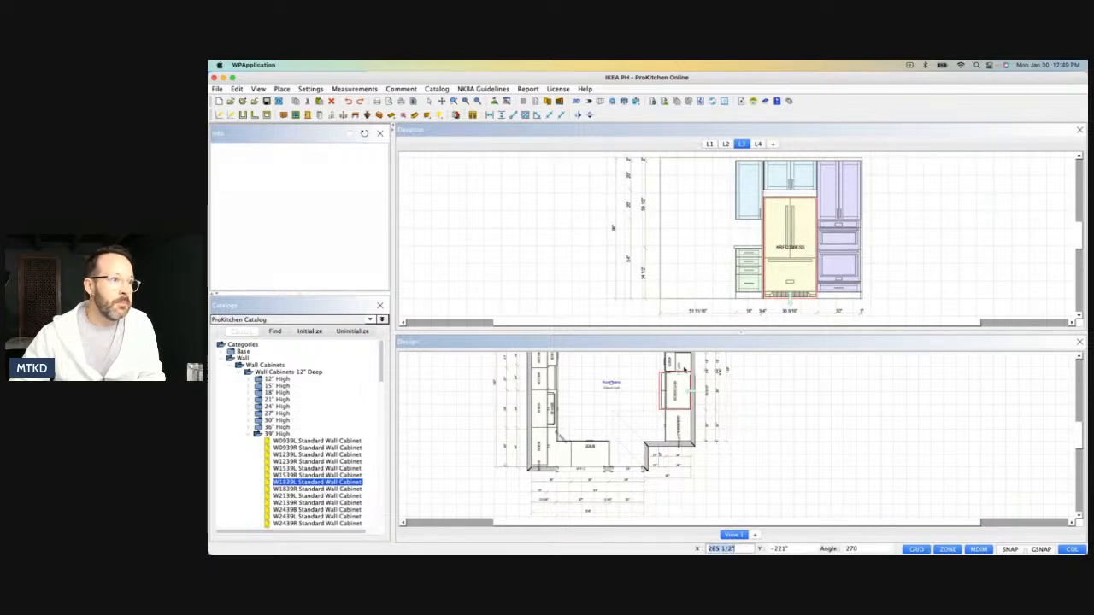
# Enlarge the floor plan by closing the elevation, and shift the end panel and adjoining W1839L wall cabinet snug against the refrigerator.
pyautogui.scroll(5, 672, 389)
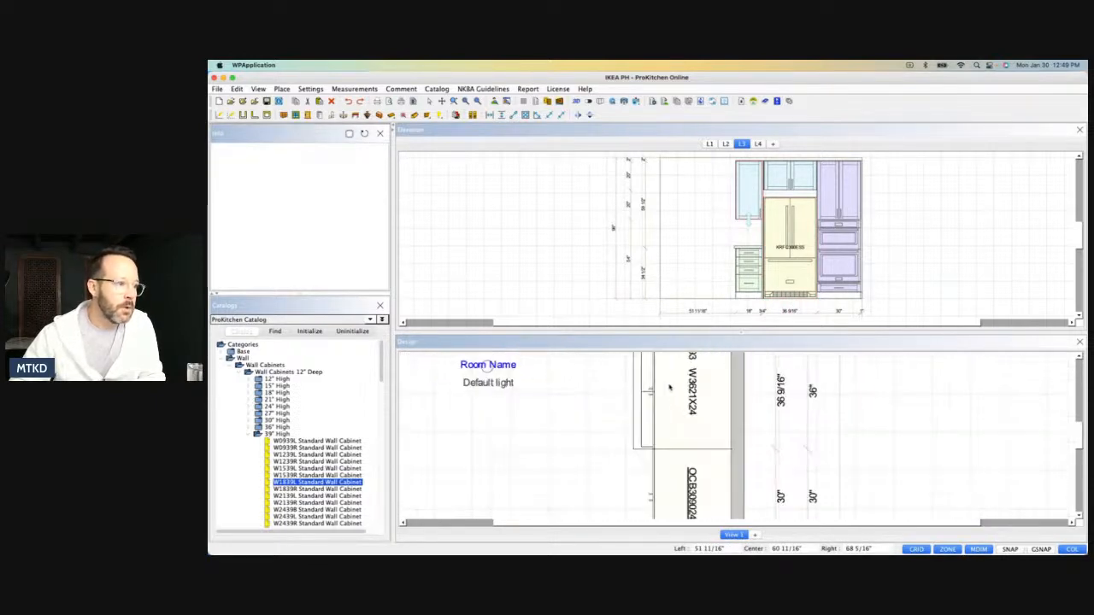
pyautogui.click(1079, 129)
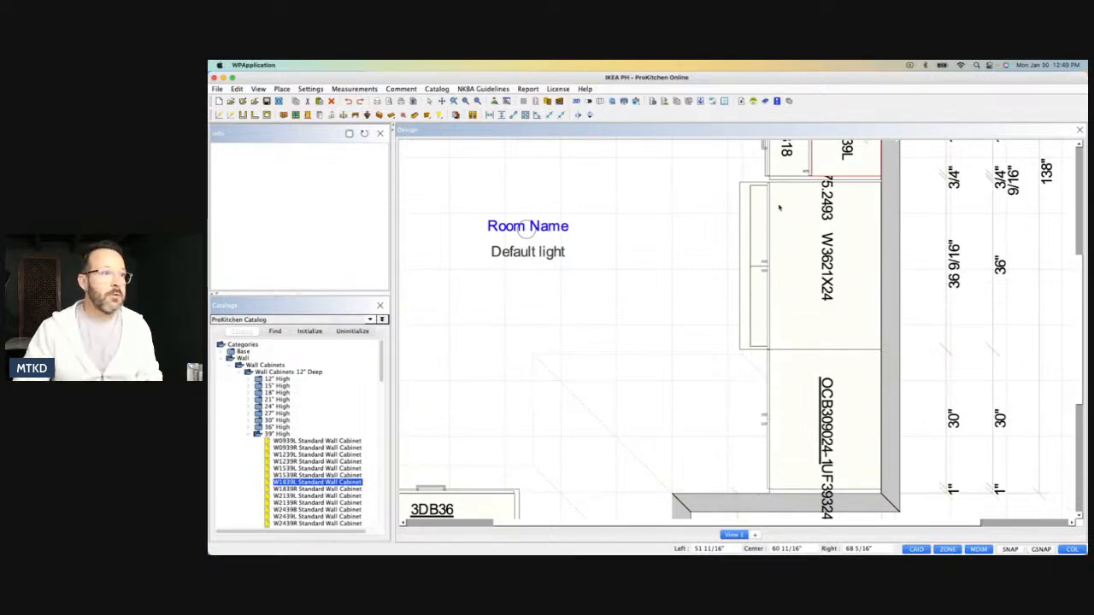
pyautogui.moveTo(821, 182); pyautogui.dragTo(792, 183)
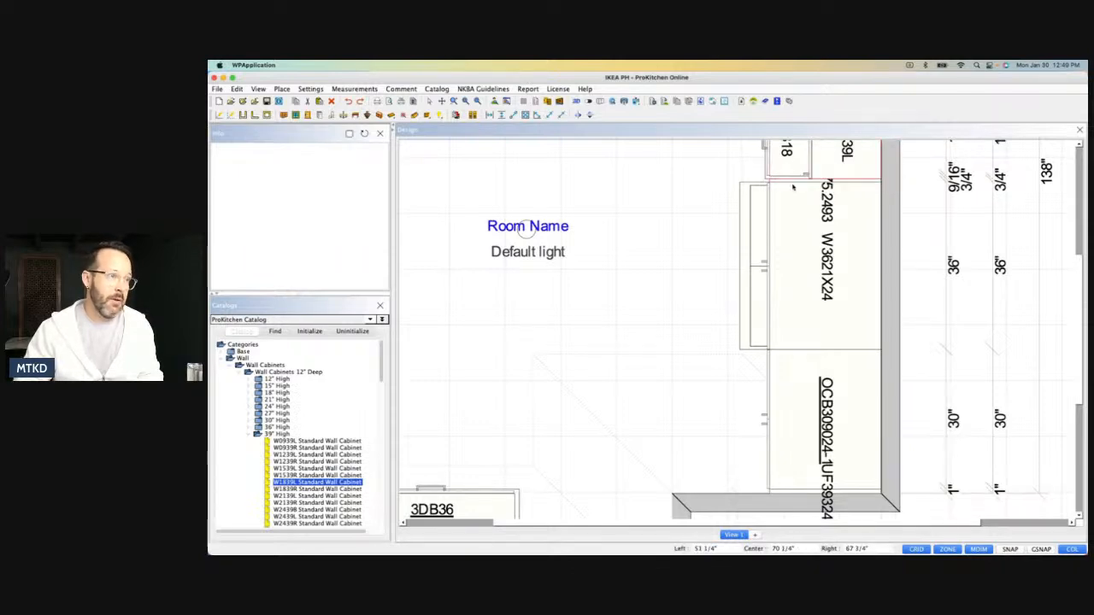
# Review the whole floor plan, examining the cabinet runs, range wall and dimensions on every side of the room.
pyautogui.scroll(-5, 666, 264)
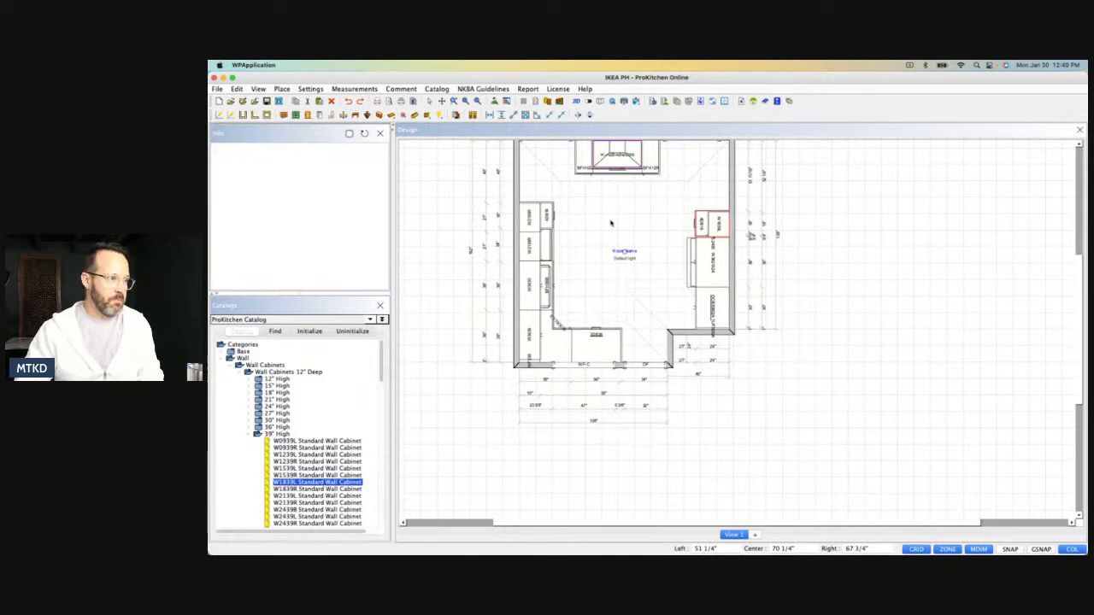
pyautogui.scroll(2, 610, 223)
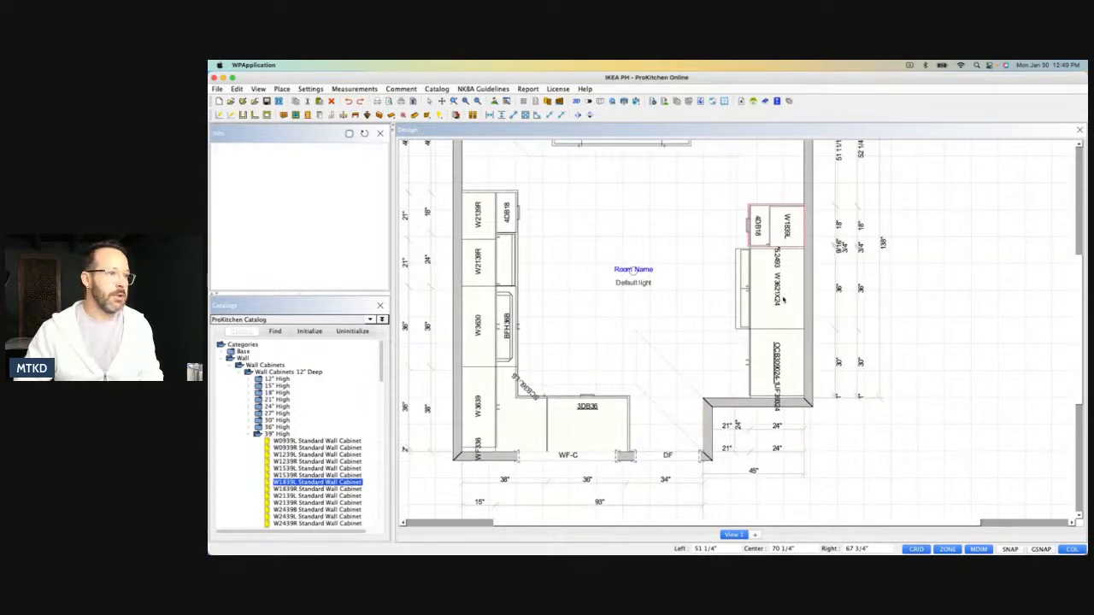
pyautogui.scroll(-3, 914, 297)
pyautogui.scroll(5, 761, 184)
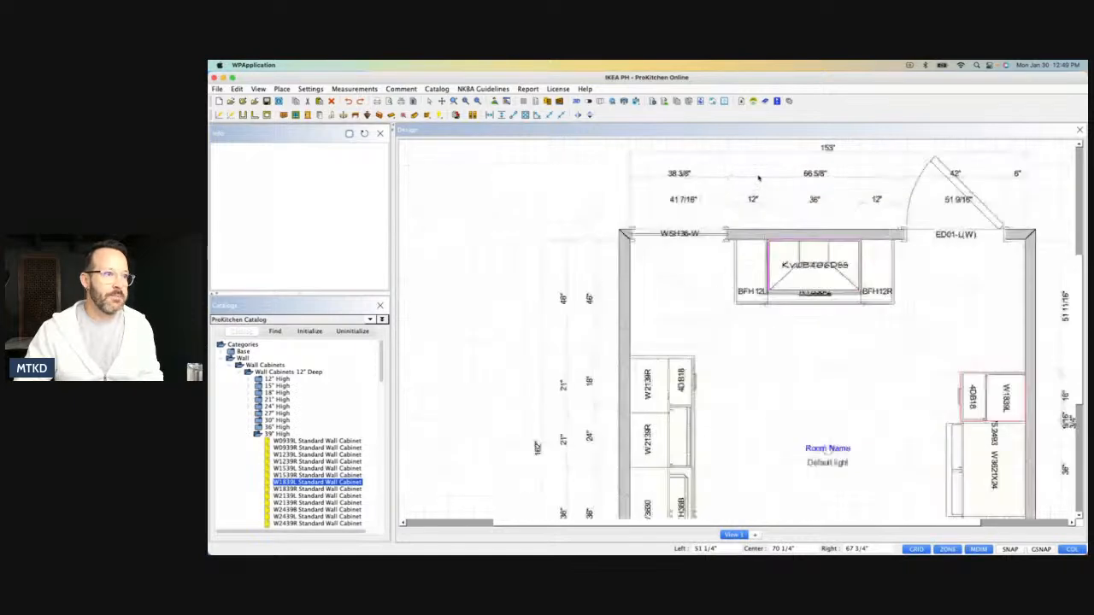
pyautogui.scroll(-4, 775, 252)
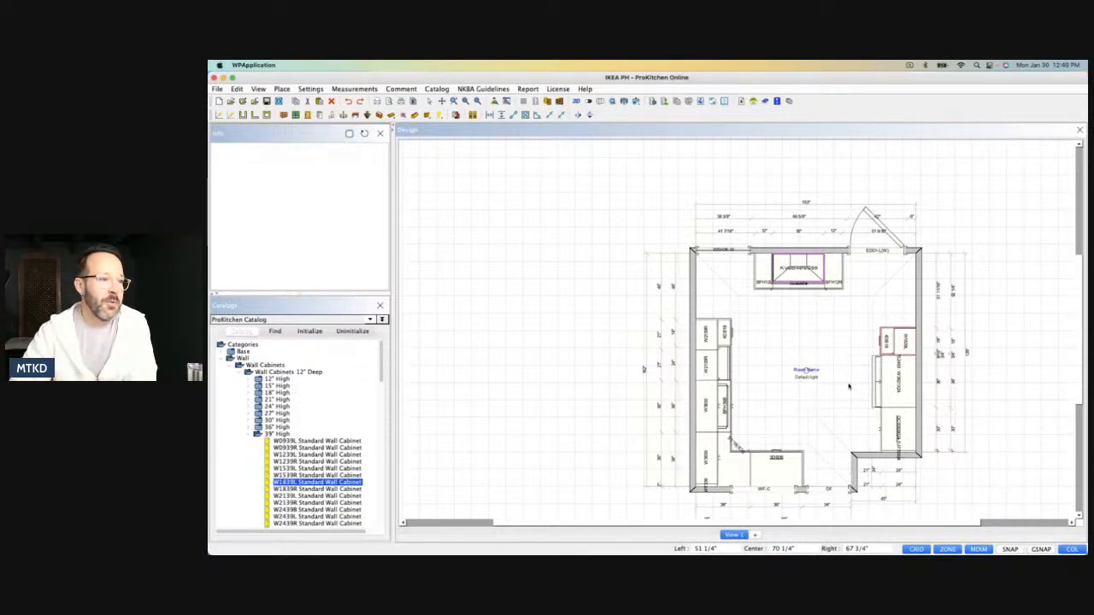
pyautogui.scroll(-1, 562, 310)
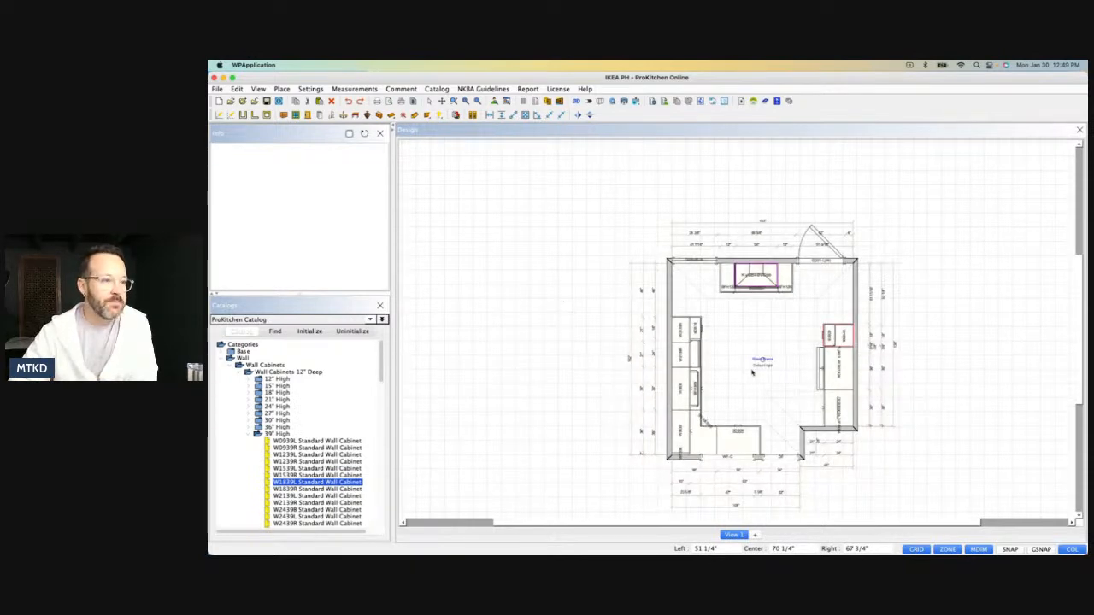
pyautogui.scroll(2, 752, 372)
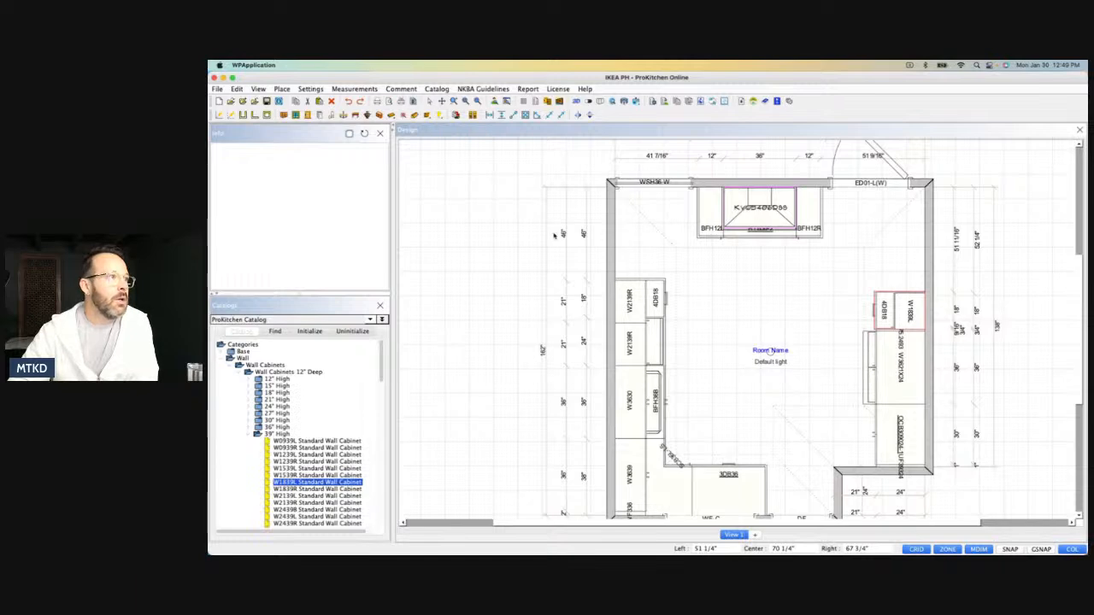
# Open the 3D view and examine the sink run, the cooktop wall and the refrigerator and oven wall.
pyautogui.click(576, 100)
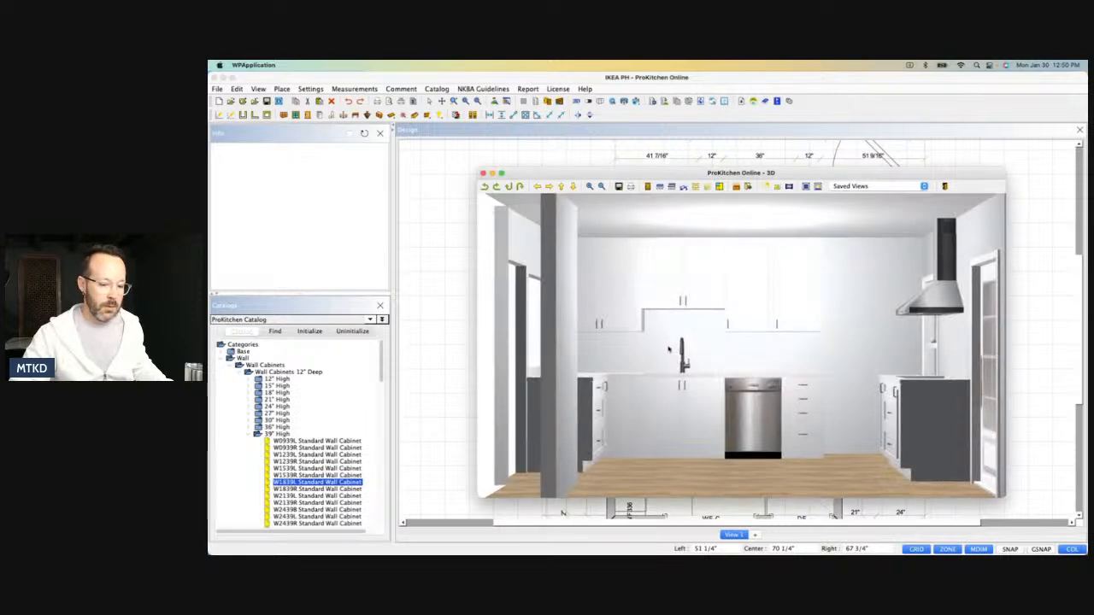
pyautogui.moveTo(771, 344); pyautogui.dragTo(722, 378)
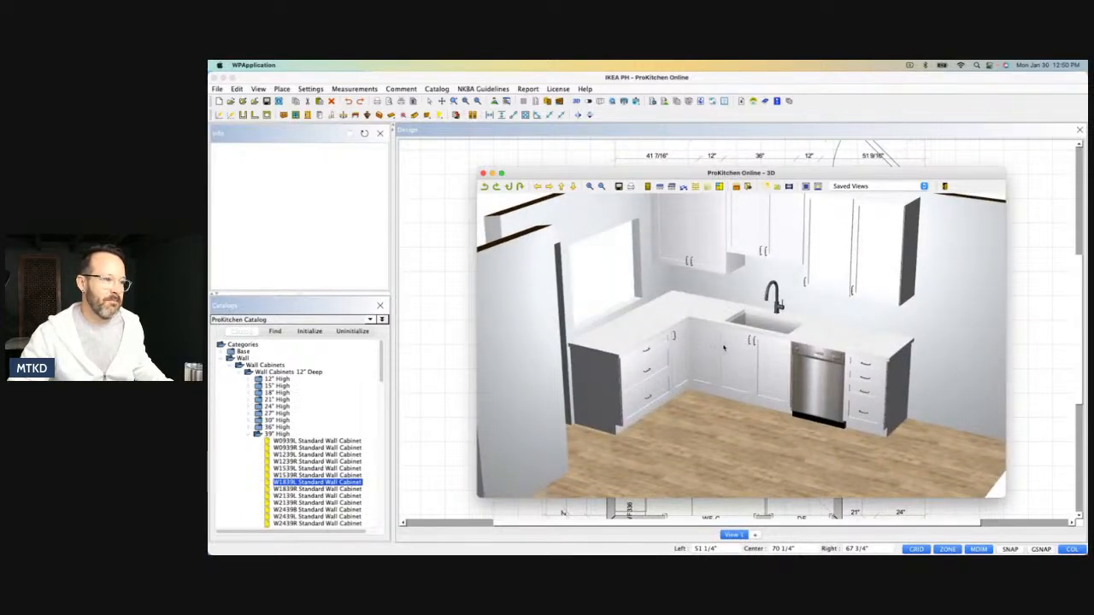
pyautogui.moveTo(782, 345); pyautogui.dragTo(823, 321)
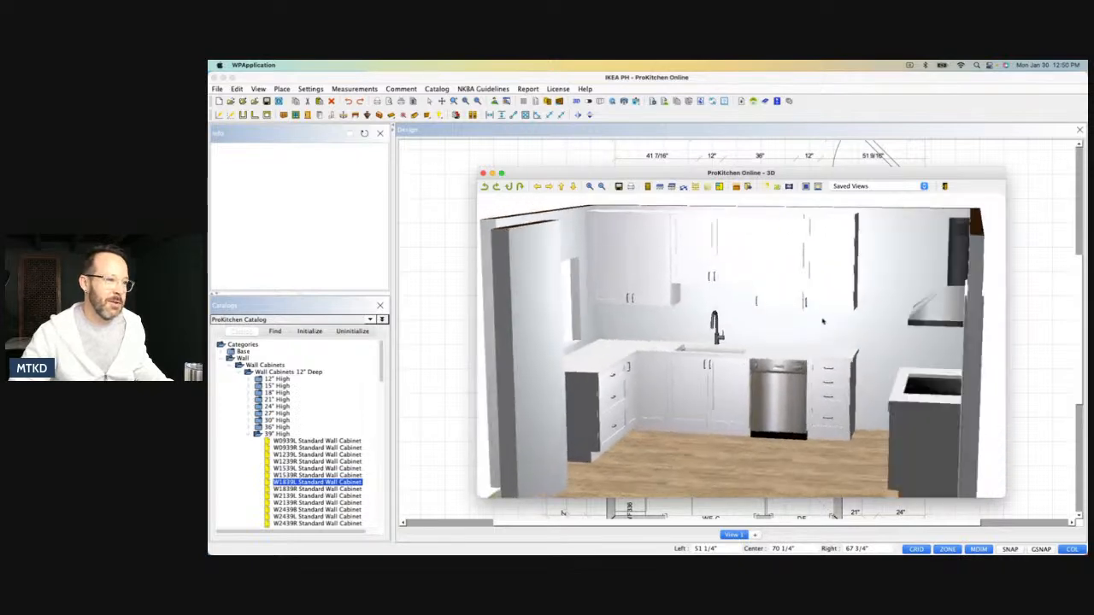
pyautogui.moveTo(733, 359); pyautogui.dragTo(744, 381)
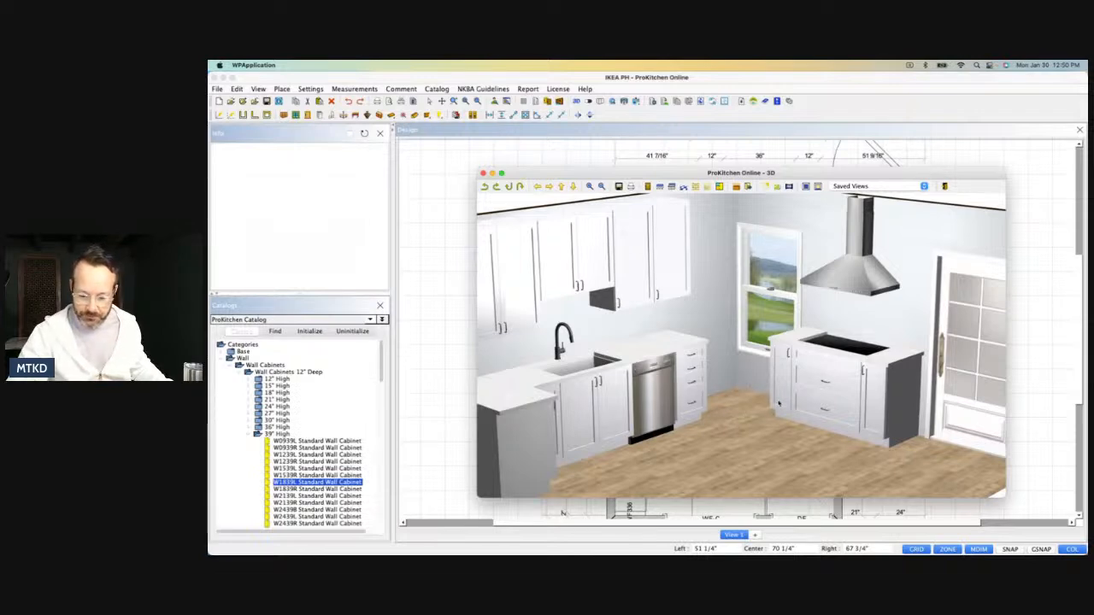
pyautogui.moveTo(627, 444); pyautogui.dragTo(889, 365)
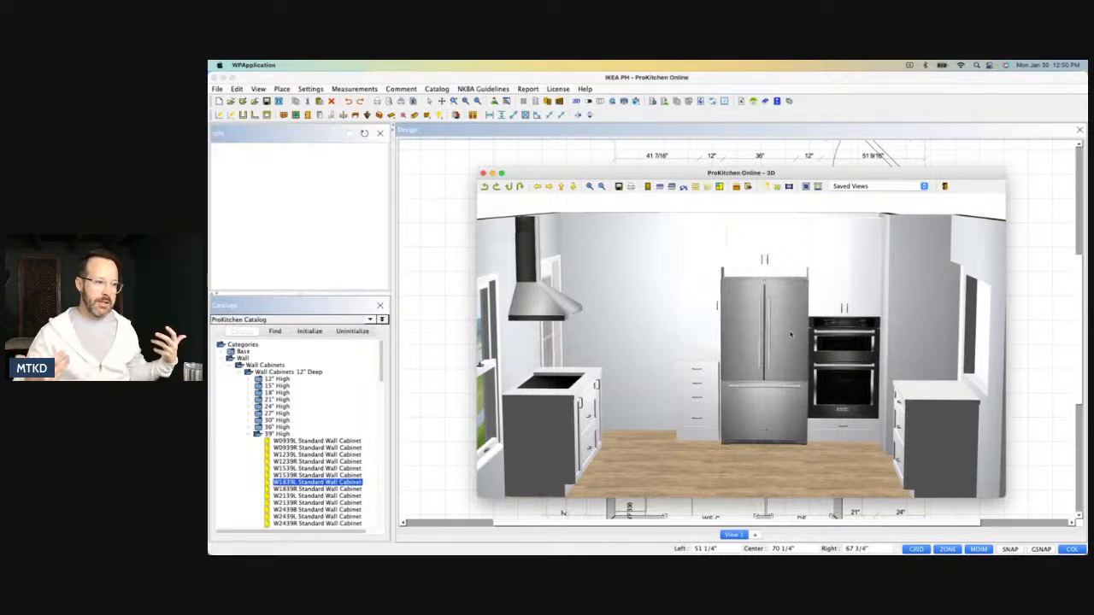
pyautogui.moveTo(833, 368); pyautogui.dragTo(793, 335)
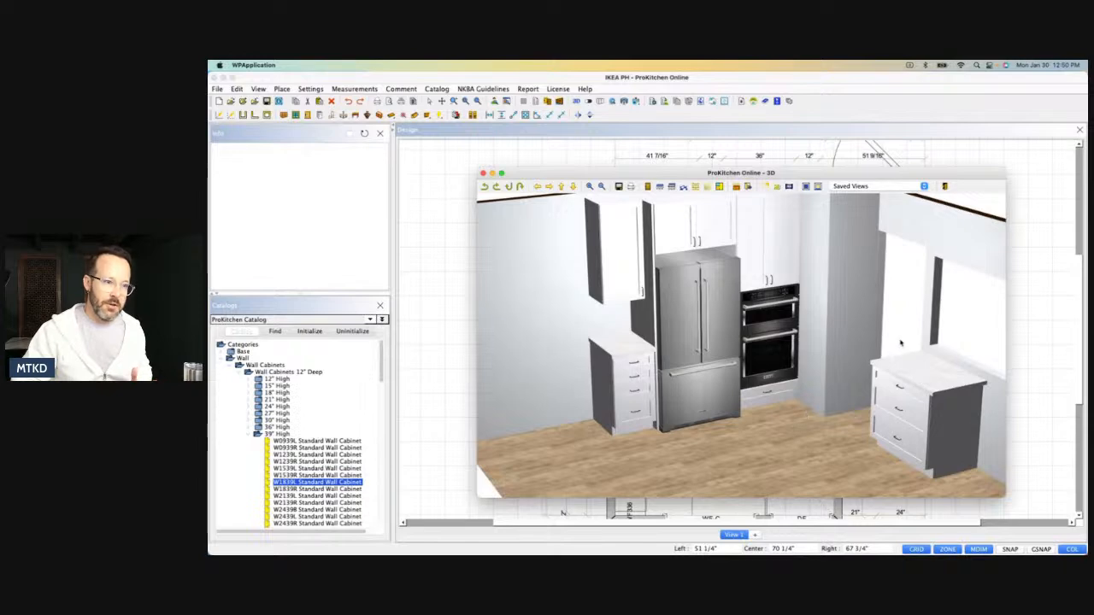
pyautogui.moveTo(846, 371); pyautogui.dragTo(817, 377)
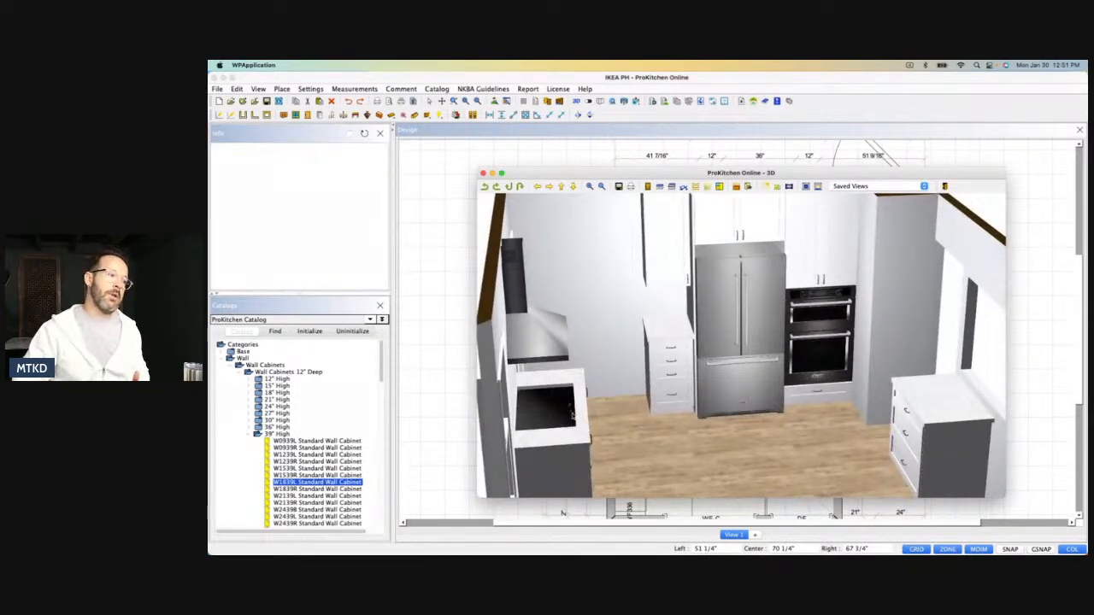
# Examine the cooktop wall, the window corner and the clearances between the cabinet runs from several 3D angles.
pyautogui.moveTo(631, 403); pyautogui.dragTo(590, 362)
pyautogui.moveTo(753, 359); pyautogui.dragTo(660, 350)
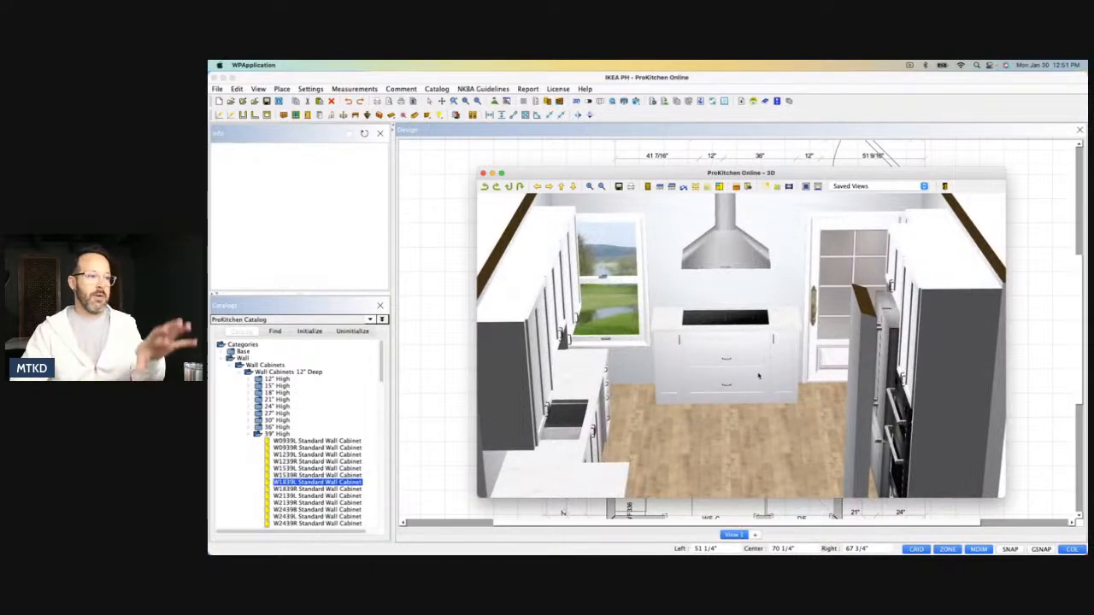
pyautogui.moveTo(744, 374); pyautogui.dragTo(852, 381)
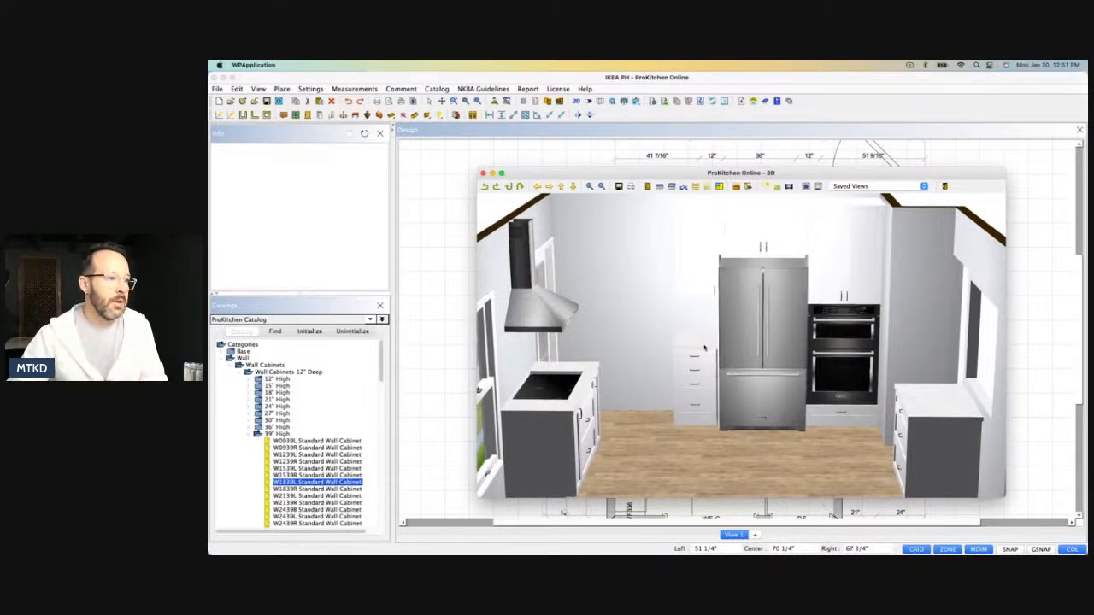
pyautogui.moveTo(783, 373); pyautogui.dragTo(779, 256)
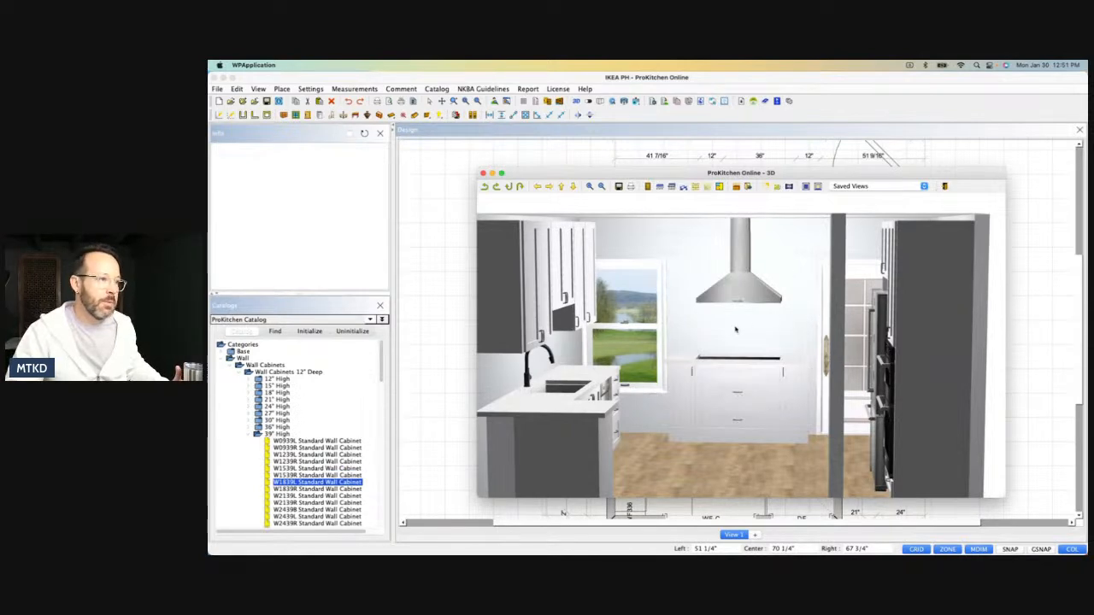
pyautogui.moveTo(717, 380); pyautogui.dragTo(630, 394)
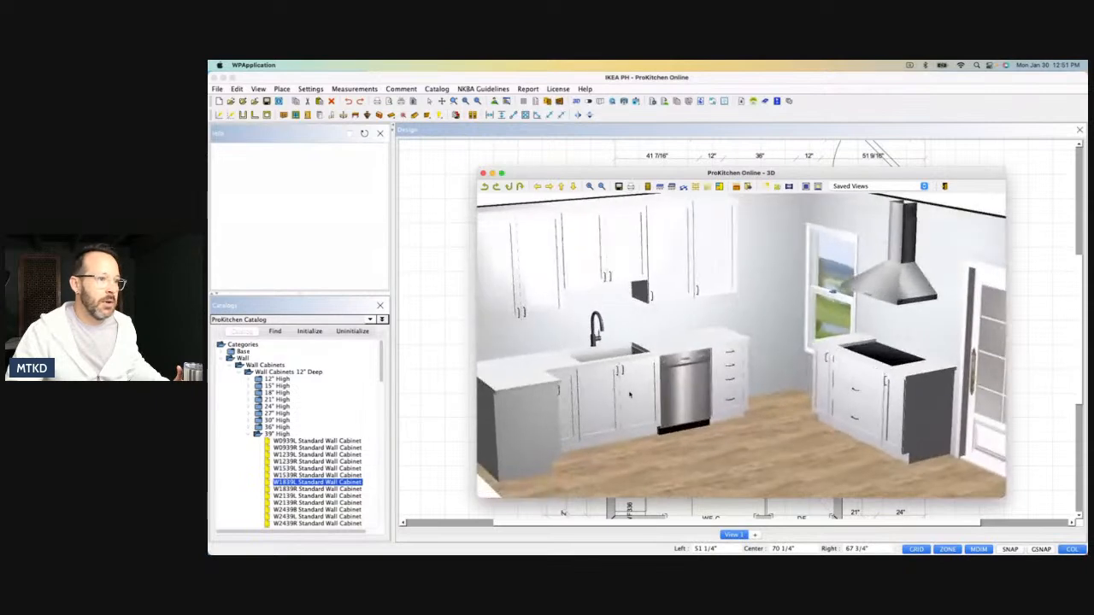
pyautogui.moveTo(697, 372); pyautogui.dragTo(755, 340)
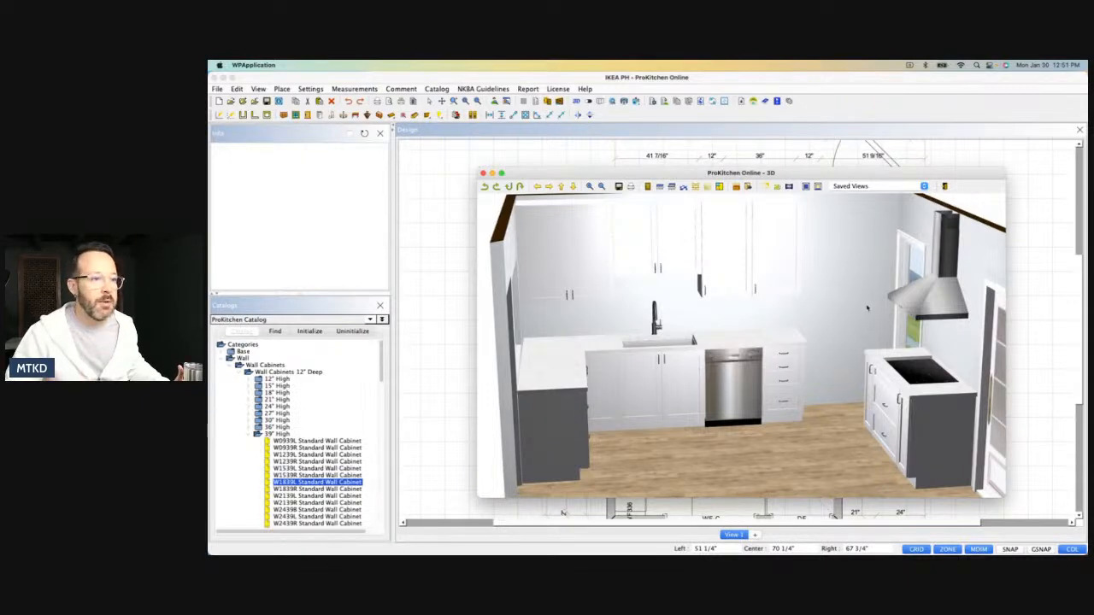
pyautogui.moveTo(890, 293); pyautogui.dragTo(870, 316)
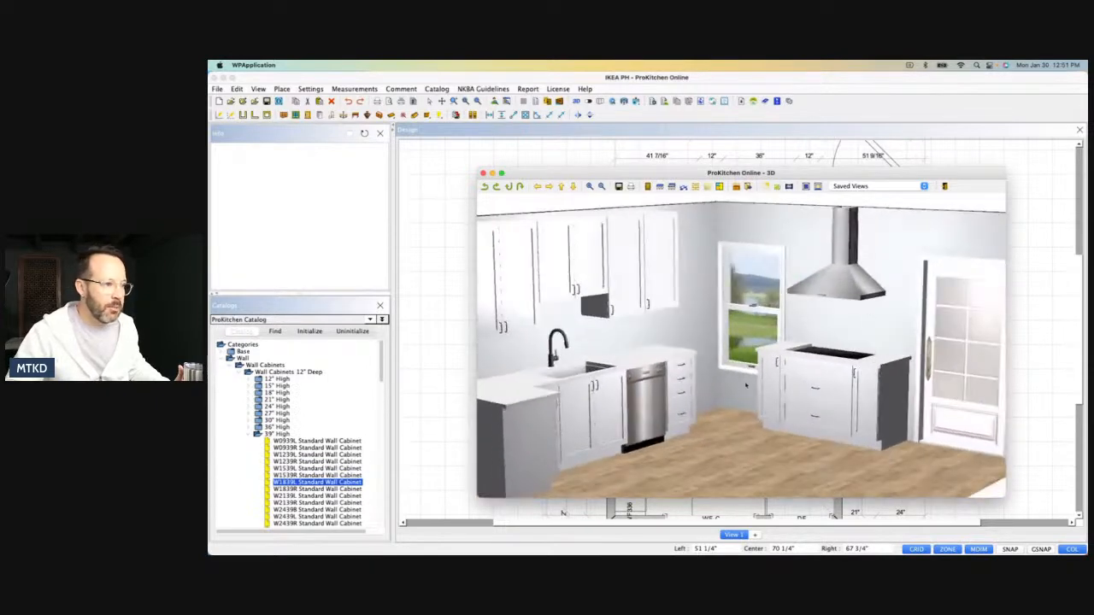
pyautogui.moveTo(724, 397); pyautogui.dragTo(722, 458)
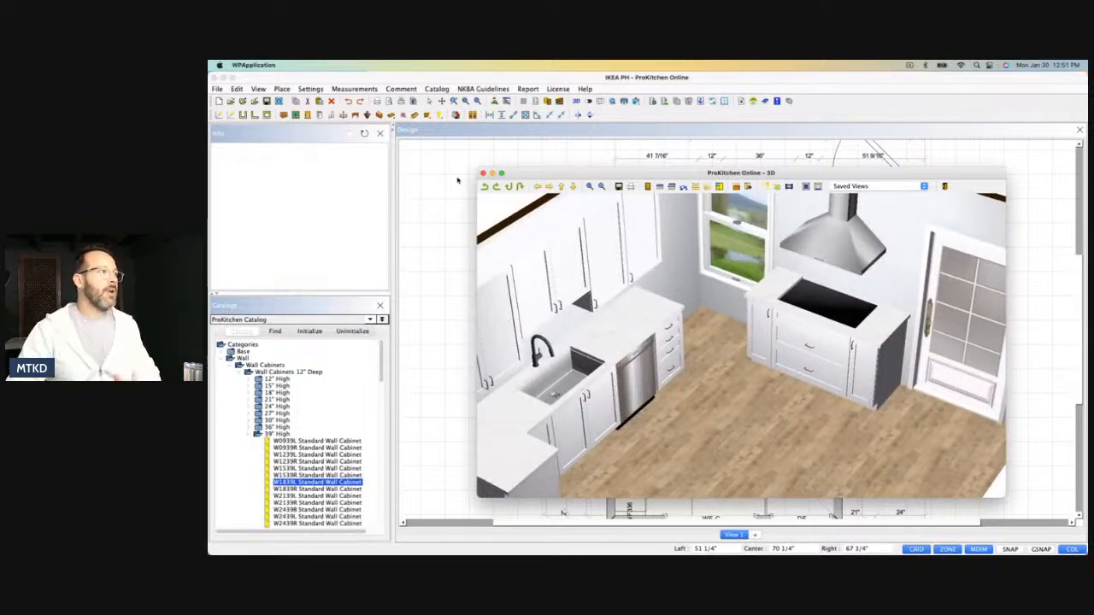
# Close the 3D view, moving the plan window aside to reach it and restoring the plan window's position.
pyautogui.click(483, 173)
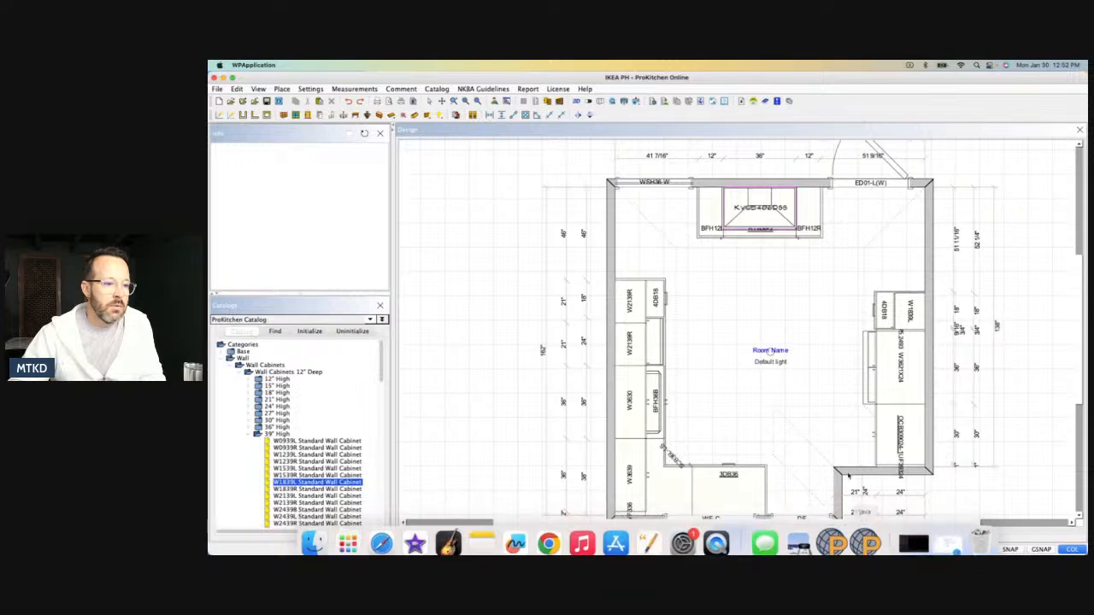
pyautogui.moveTo(795, 77); pyautogui.dragTo(801, 205)
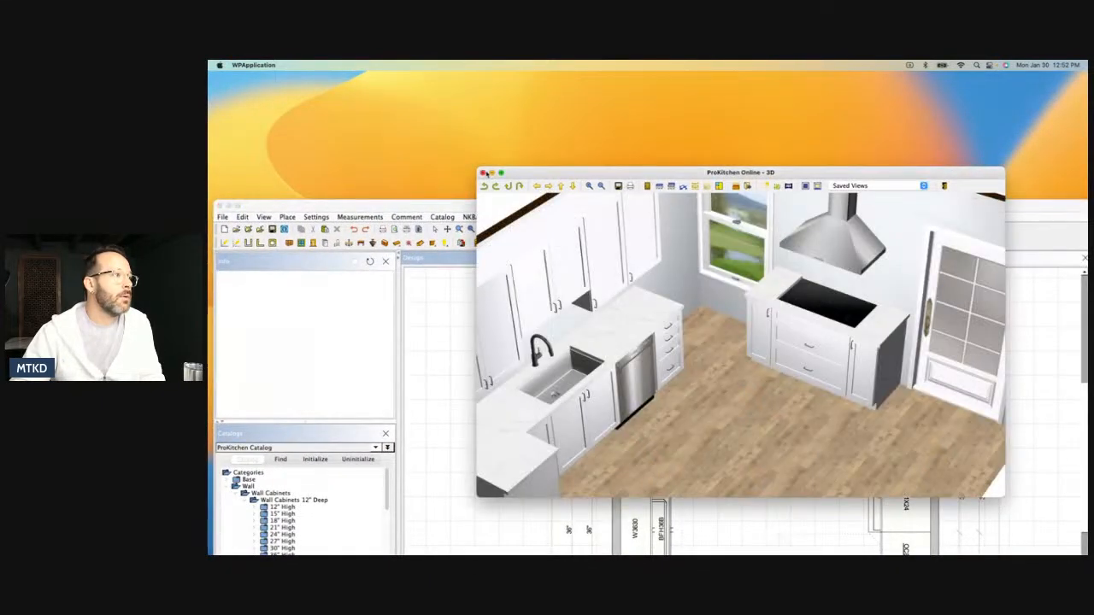
pyautogui.click(483, 174)
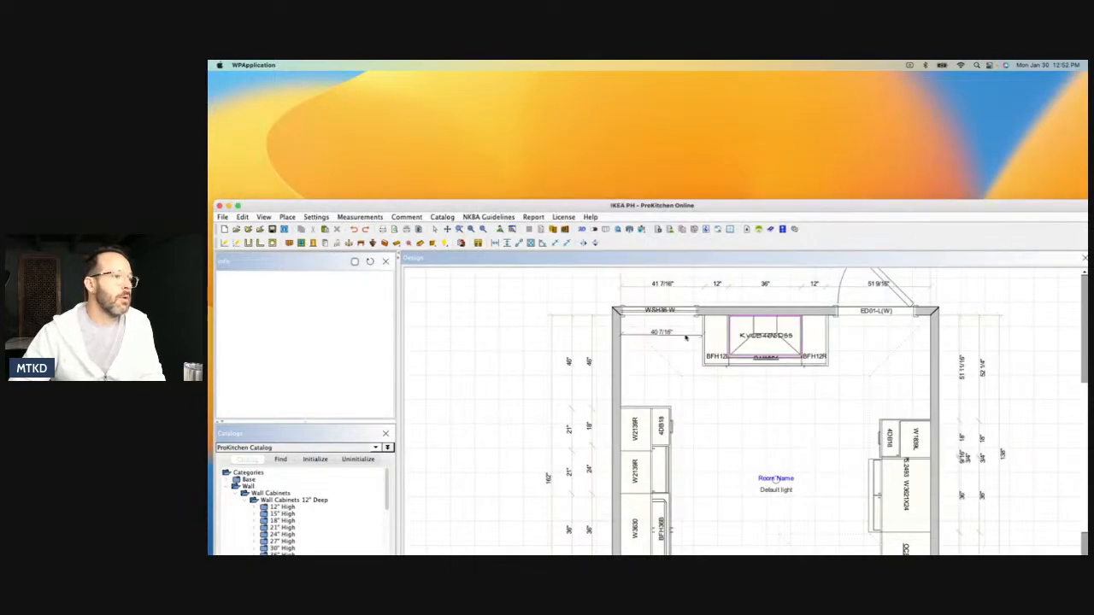
pyautogui.moveTo(708, 205); pyautogui.dragTo(703, 64)
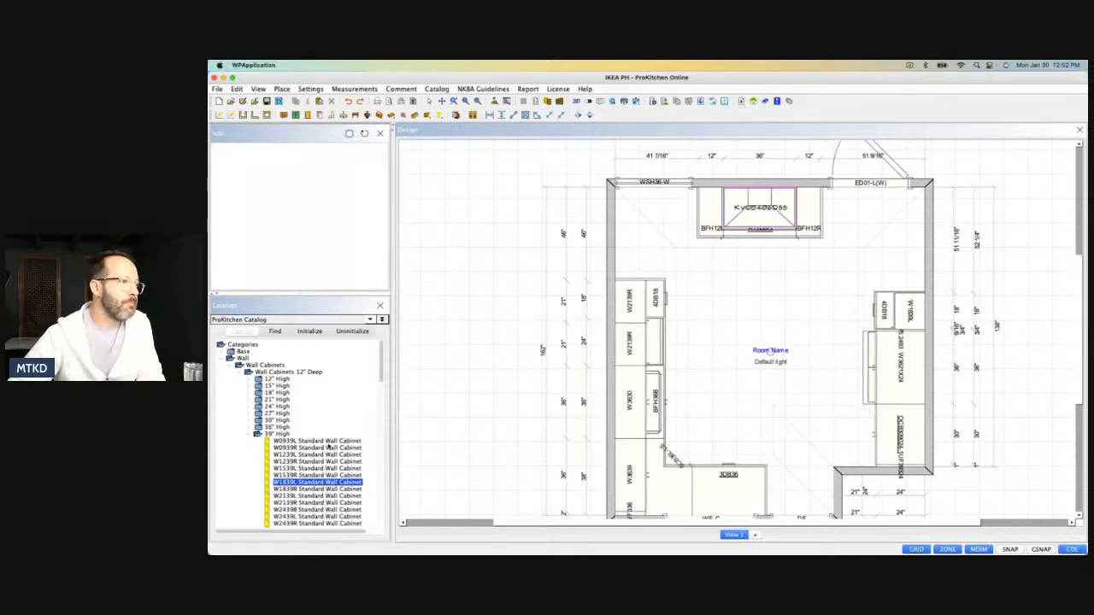
# Place an SCB33L-LS Square Corner Base from the Lazy Susan base cabinets in the empty corner beside the window and cooktop.
pyautogui.click(249, 435)
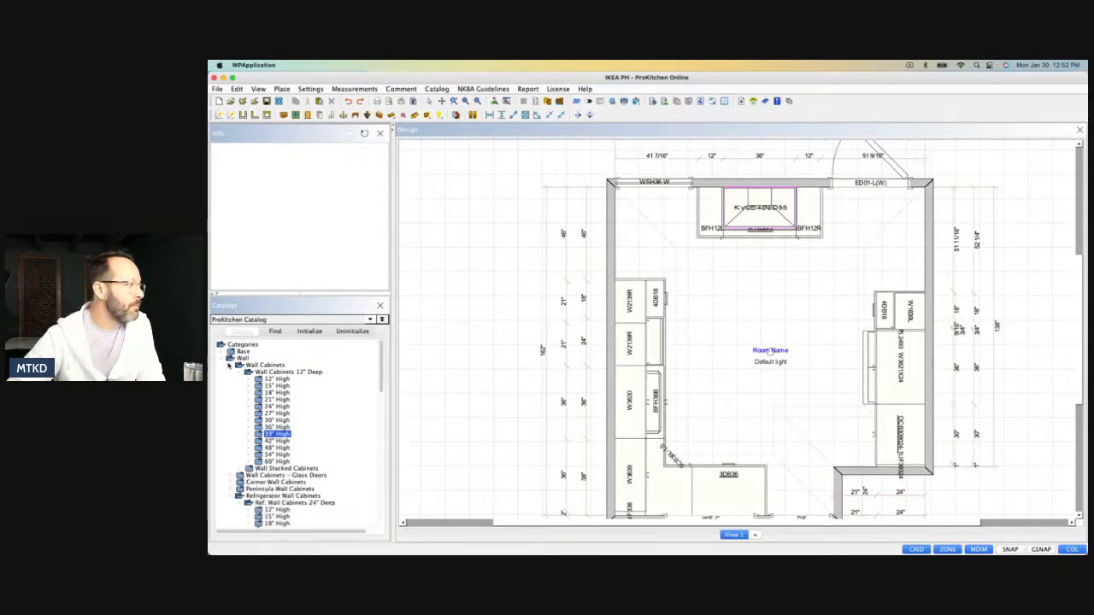
pyautogui.click(229, 365)
pyautogui.click(219, 354)
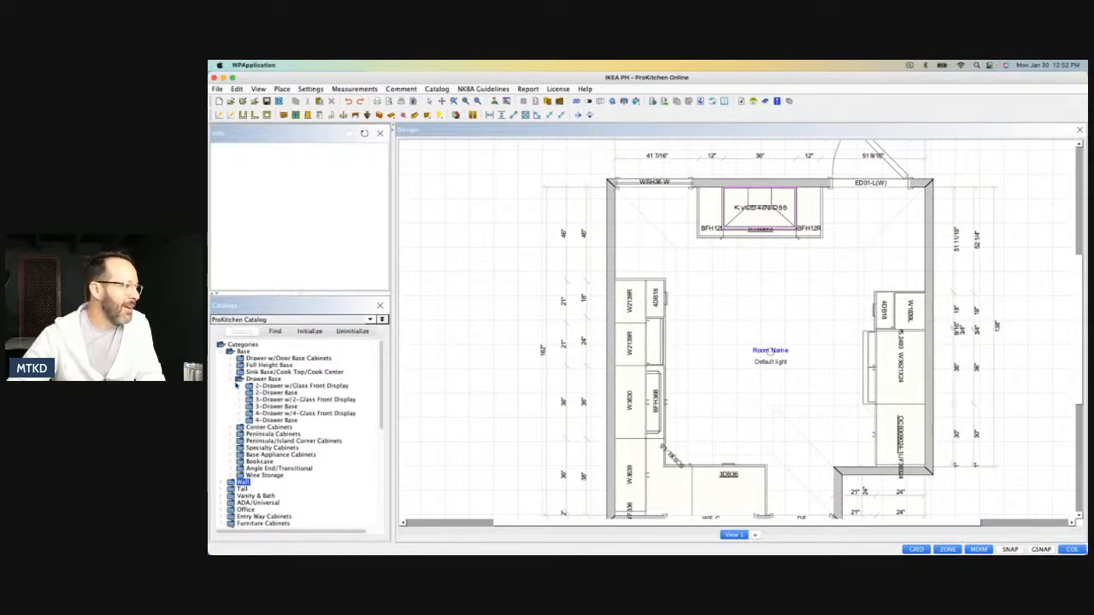
pyautogui.click(239, 386)
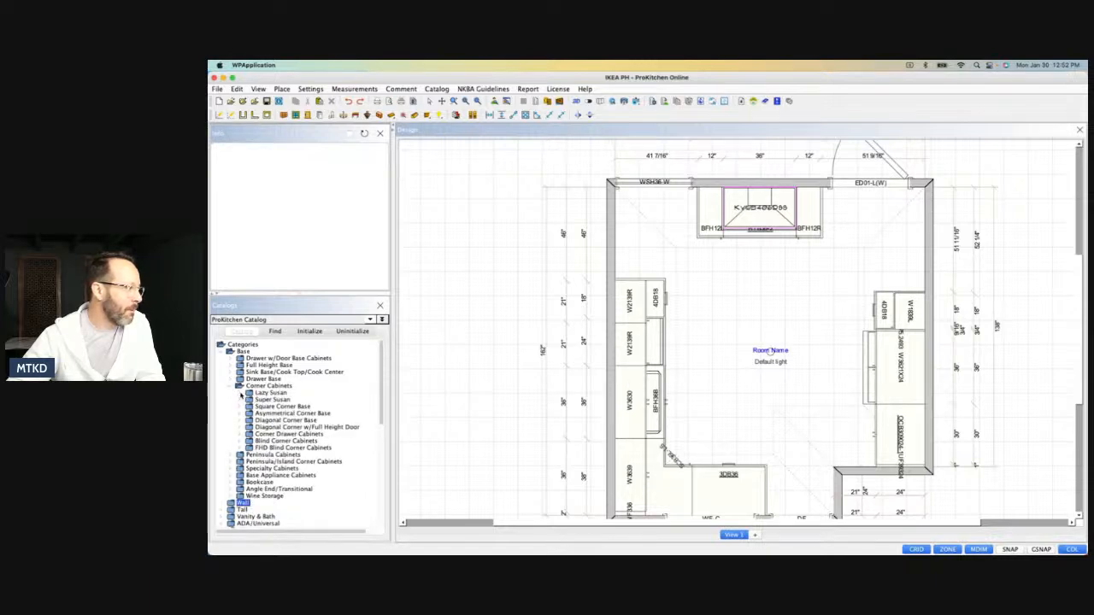
pyautogui.click(247, 393)
pyautogui.click(285, 400)
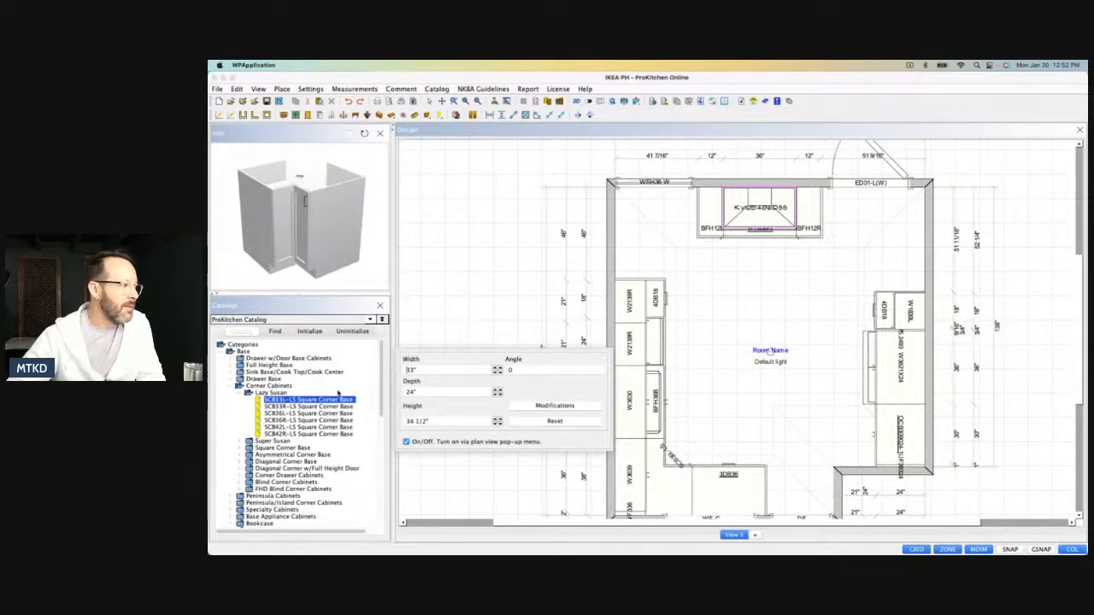
pyautogui.moveTo(333, 402); pyautogui.dragTo(646, 218)
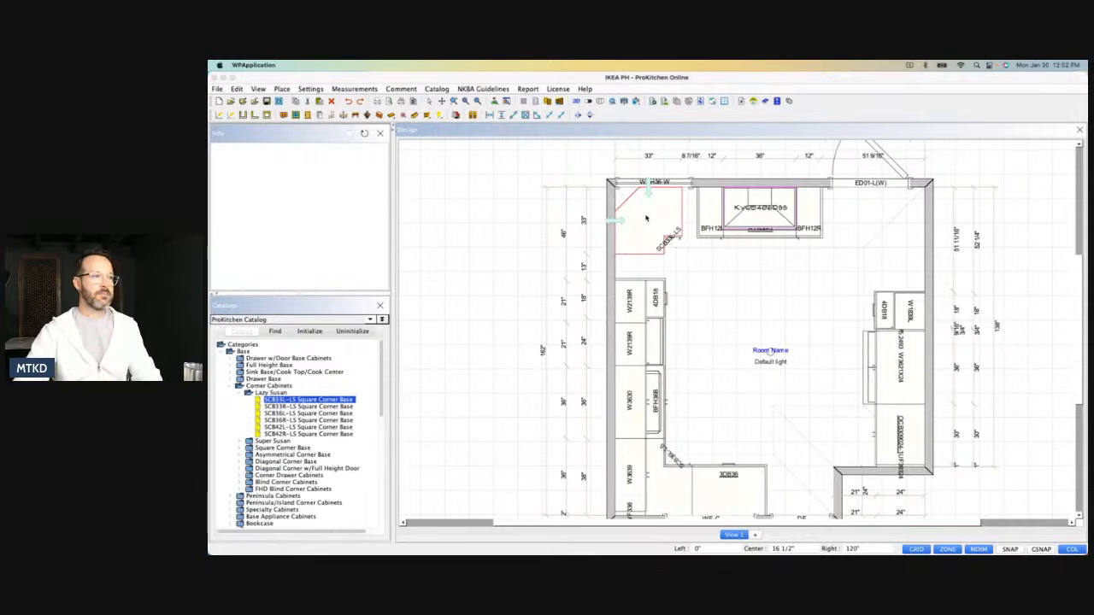
# Set the new corner base cabinet's height to 18" and its width to 40" in its attributes.
pyautogui.doubleClick(647, 219)
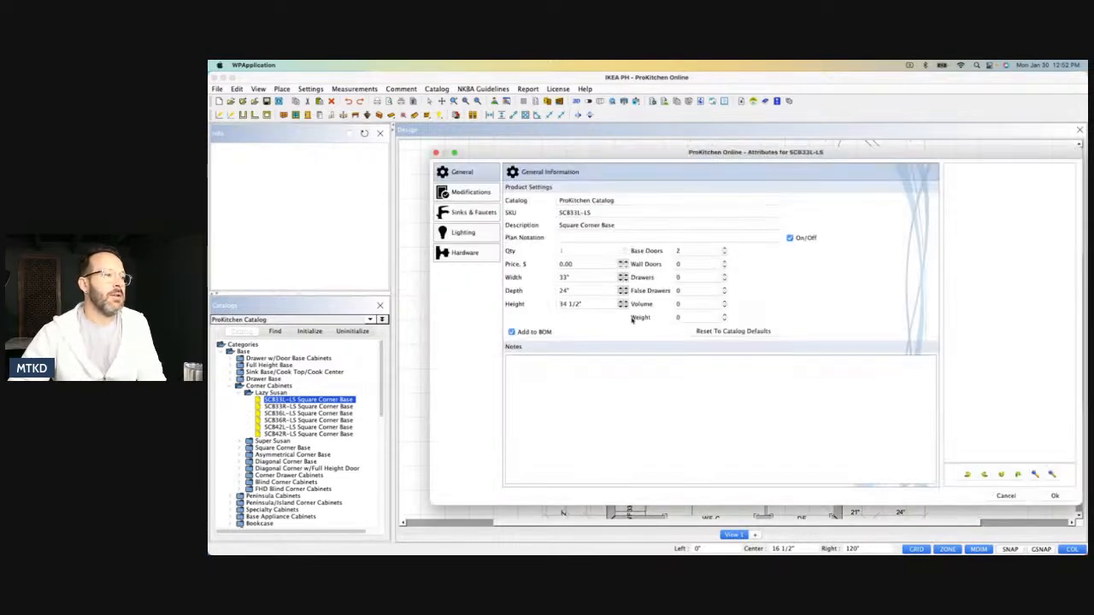
pyautogui.moveTo(581, 305); pyautogui.dragTo(547, 306)
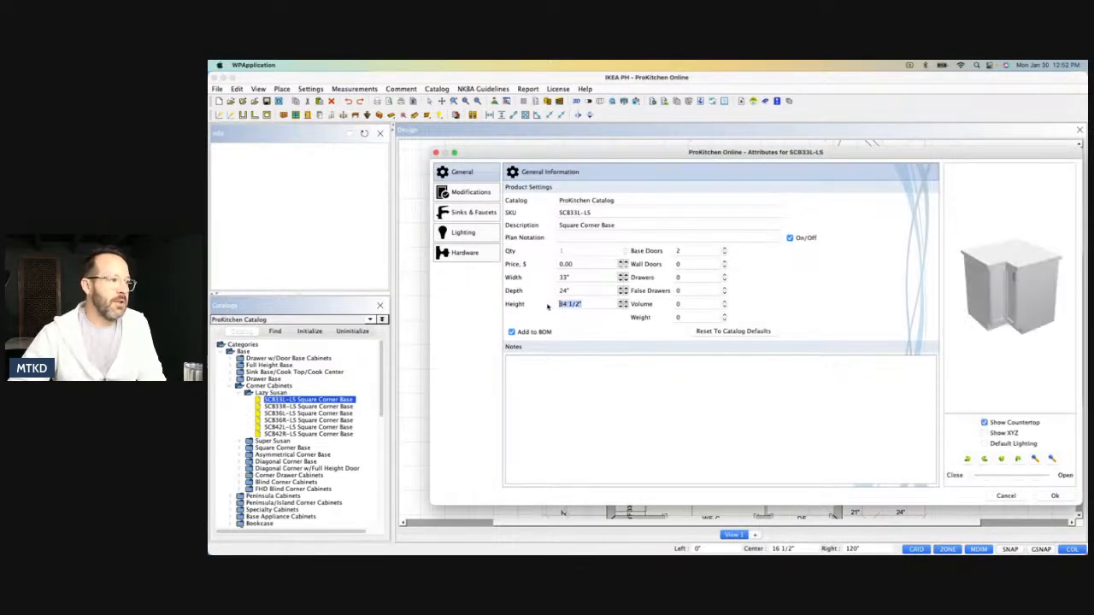
pyautogui.write('18')
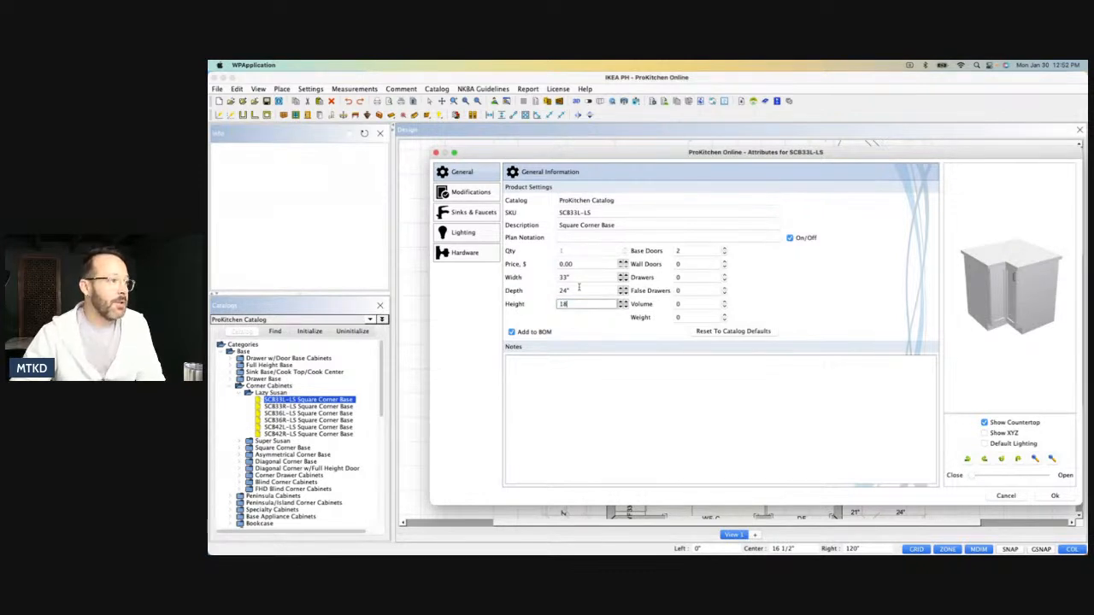
pyautogui.click(579, 289)
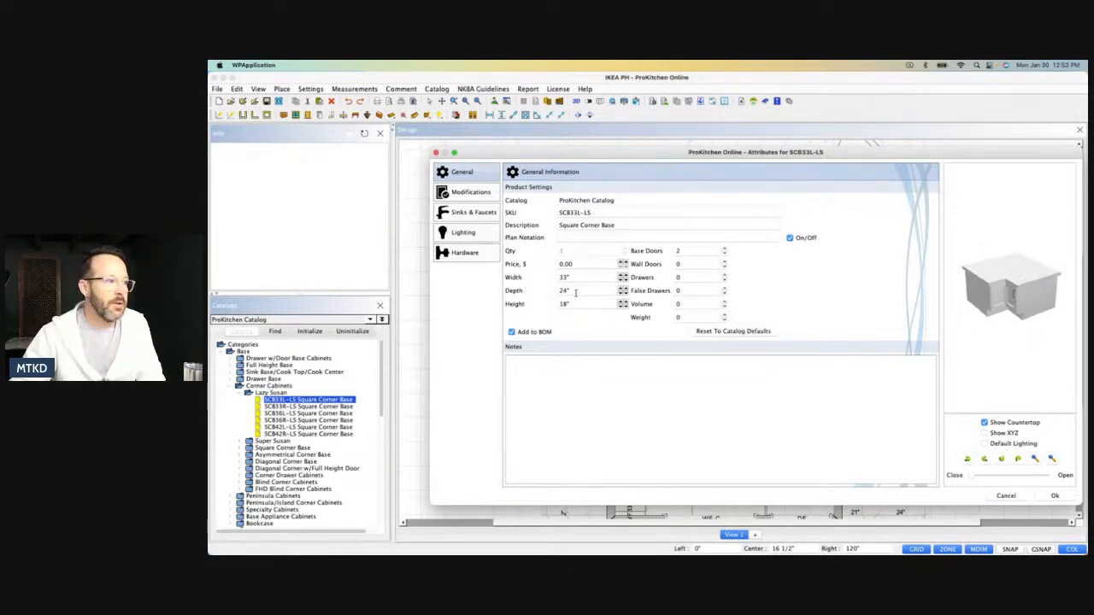
pyautogui.moveTo(581, 278); pyautogui.dragTo(552, 282)
pyautogui.write('40')
pyautogui.press('Return')
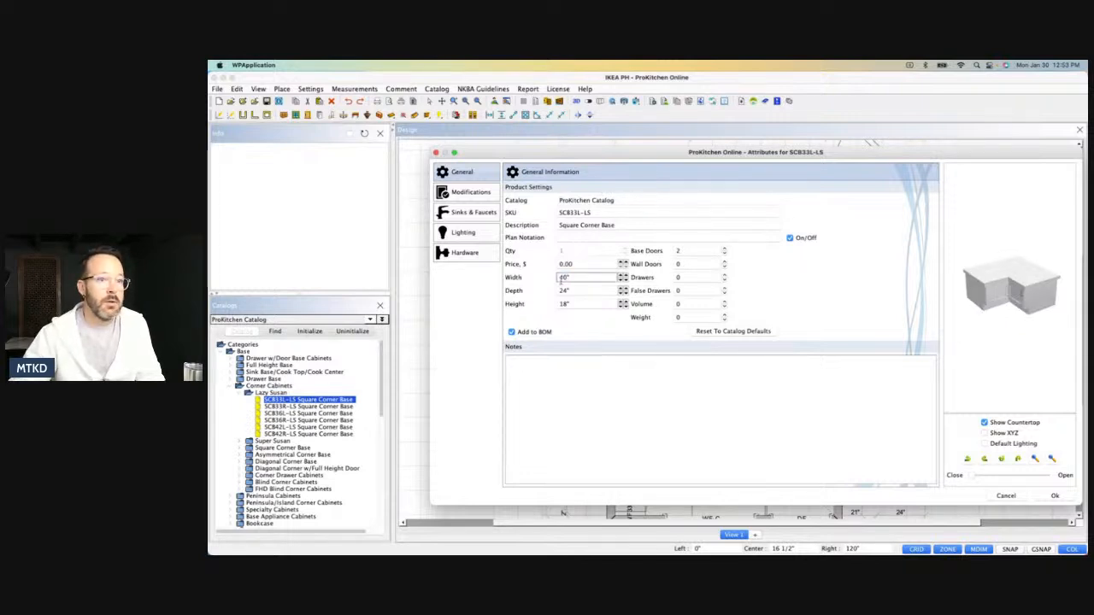
pyautogui.click(1054, 495)
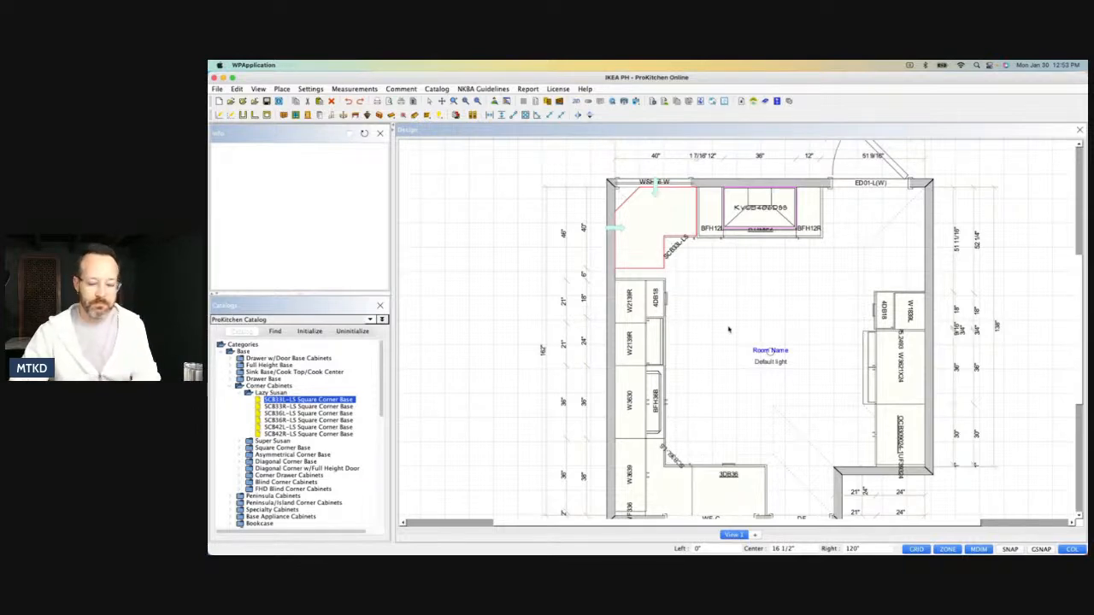
# Review the lowered corner base in 3D between the sink run and the cooktop cabinets, and close the 3D view.
pyautogui.press('F3')
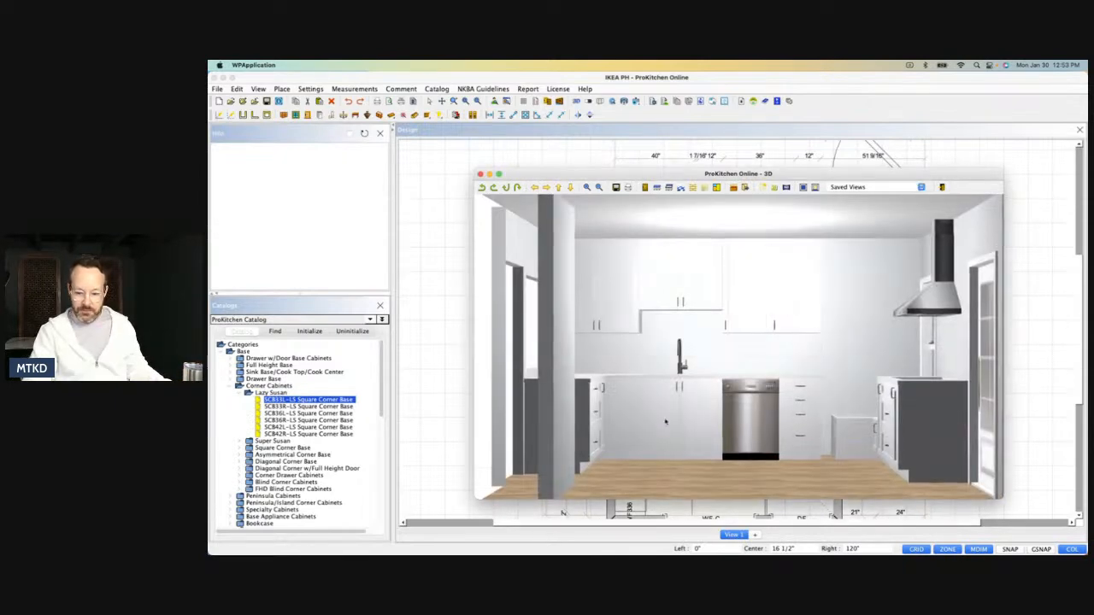
pyautogui.moveTo(792, 368); pyautogui.dragTo(761, 352, button='right')
pyautogui.moveTo(761, 352); pyautogui.dragTo(793, 443)
pyautogui.moveTo(726, 344); pyautogui.dragTo(727, 374)
pyautogui.moveTo(815, 438); pyautogui.dragTo(853, 425)
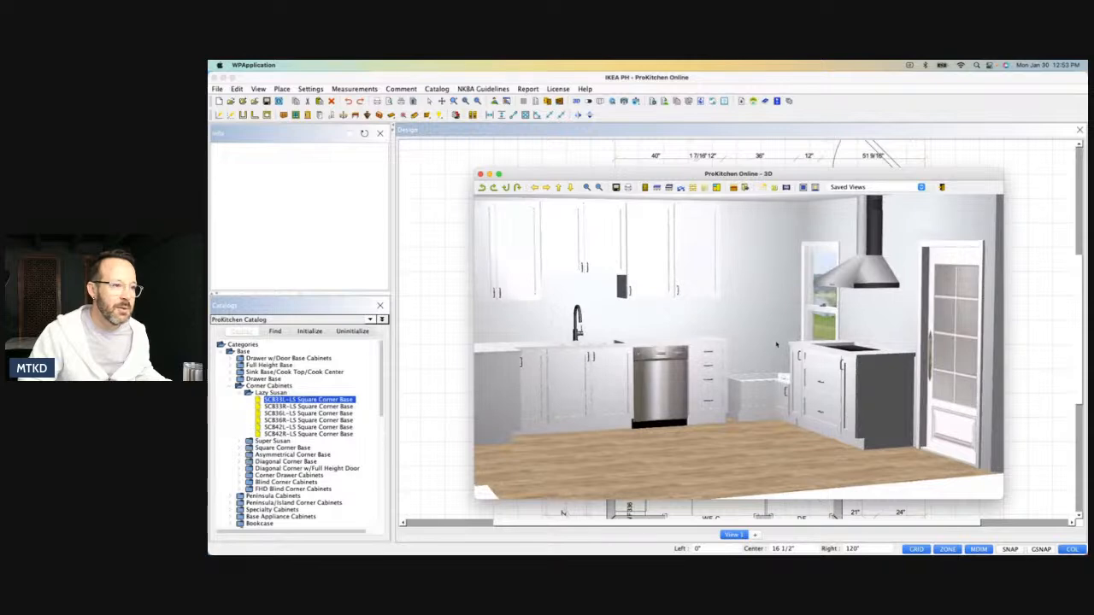
pyautogui.moveTo(788, 368); pyautogui.dragTo(774, 396)
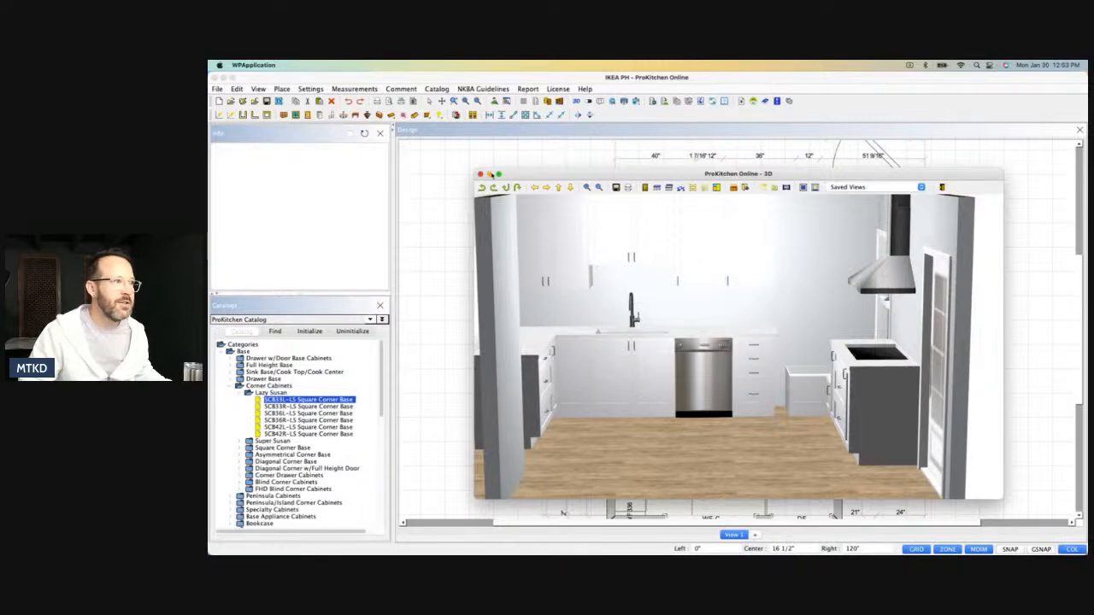
pyautogui.click(480, 174)
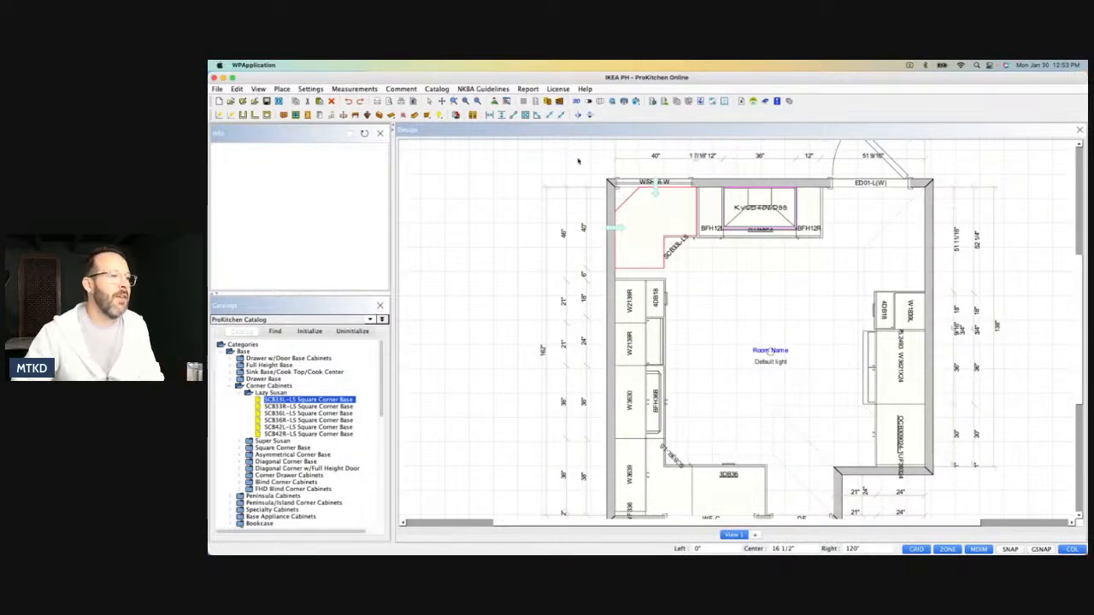
# Open the elevations and show L2, the sink wall with the lowered corner base cabinet.
pyautogui.click(559, 101)
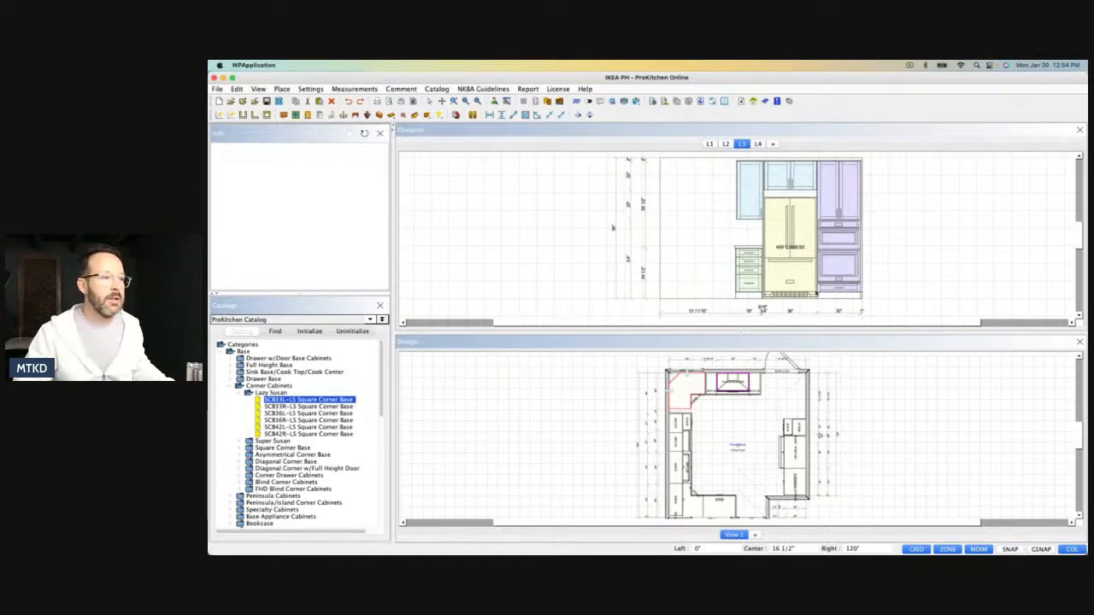
pyautogui.click(726, 143)
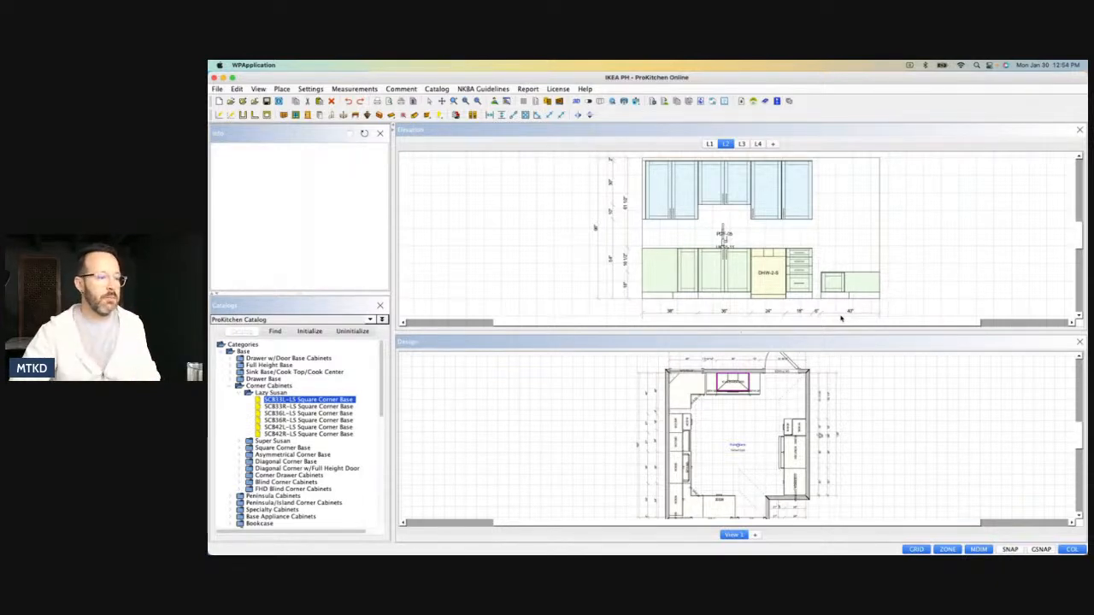
# Replace the drawer base beside the dishwasher with a 4DB24 4 Drawer Base Cabinet, filling the gap to the low corner base.
pyautogui.click(807, 284)
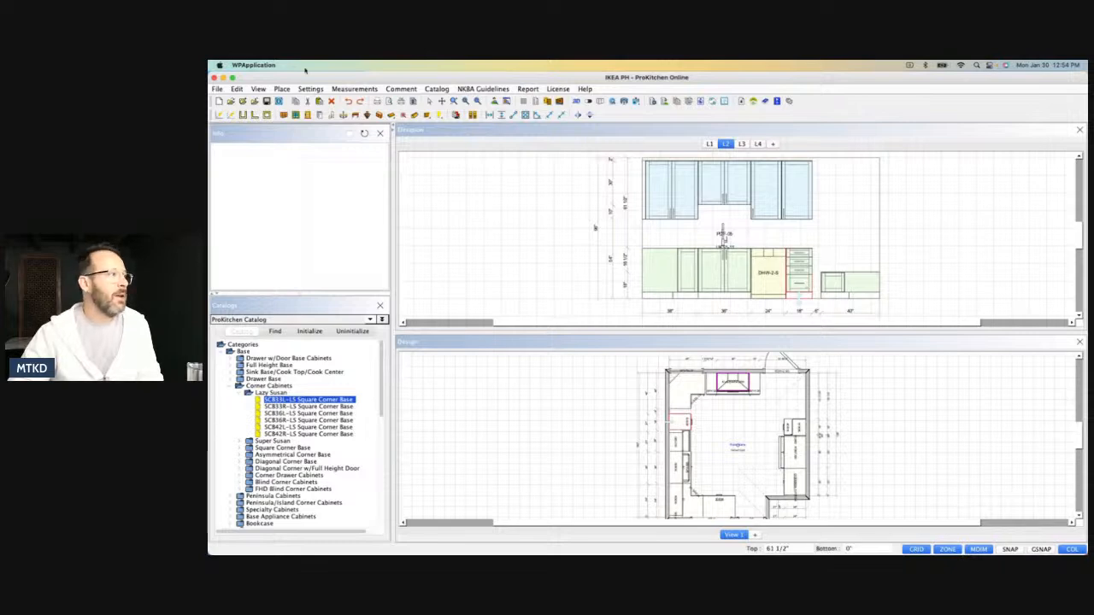
pyautogui.click(332, 101)
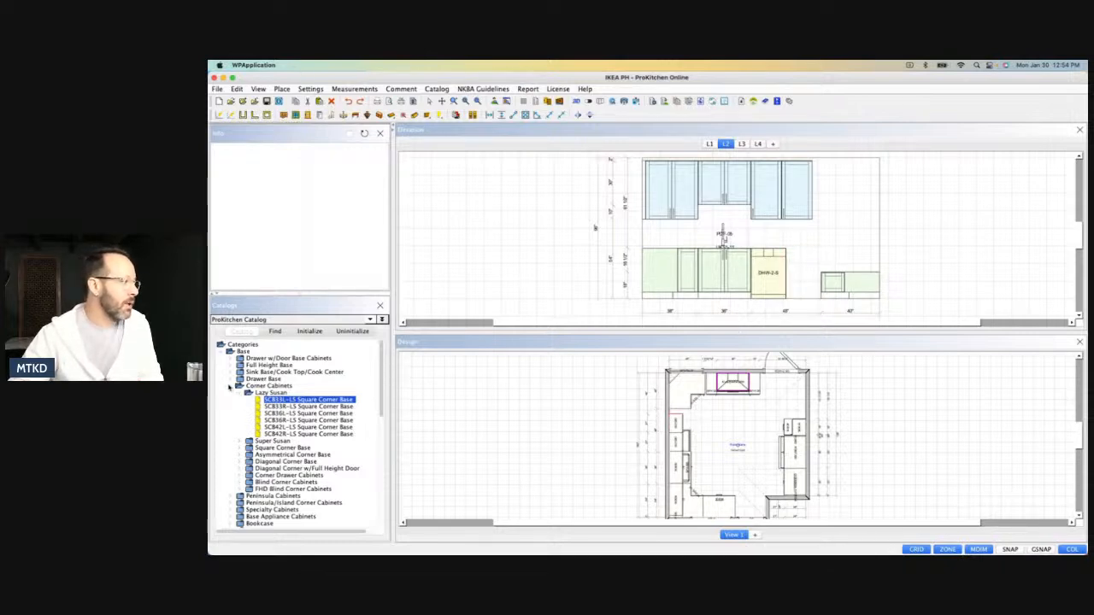
pyautogui.click(229, 386)
pyautogui.click(231, 380)
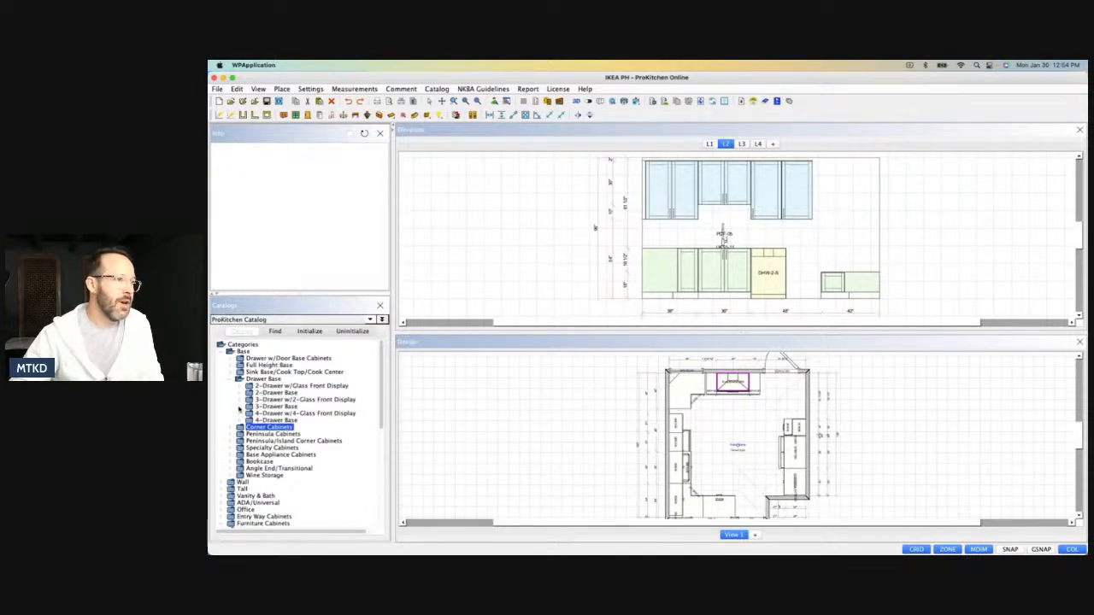
pyautogui.click(241, 408)
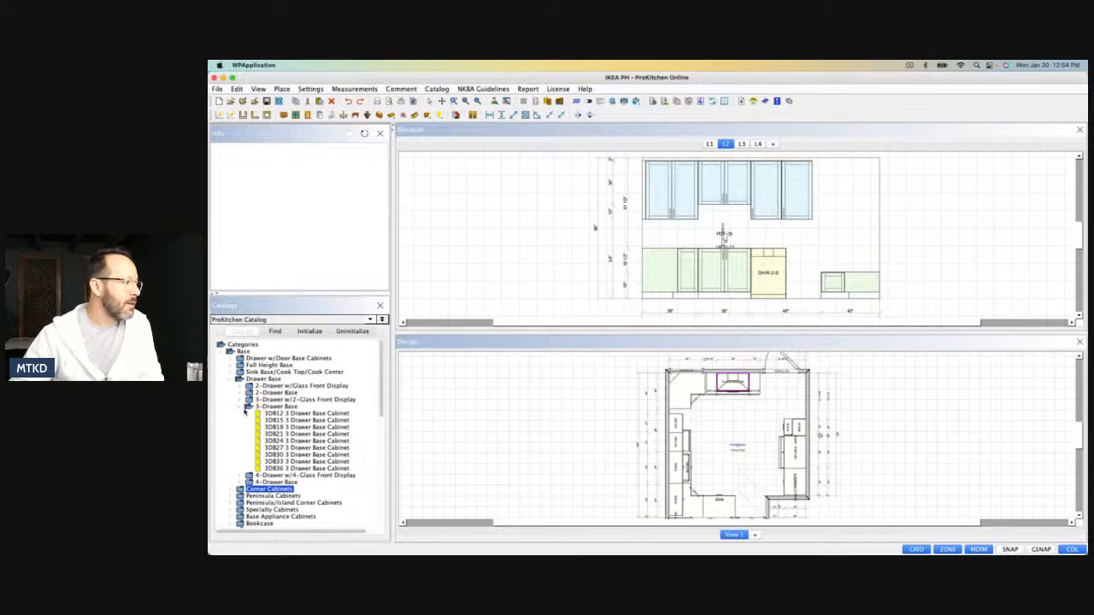
pyautogui.click(244, 408)
pyautogui.click(242, 420)
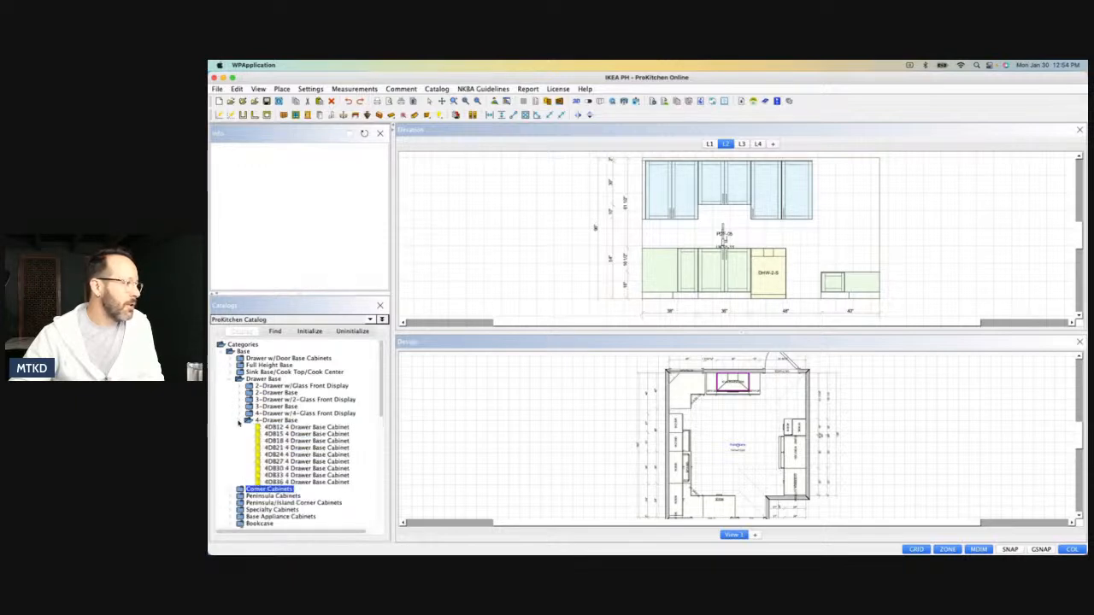
pyautogui.click(276, 455)
pyautogui.moveTo(276, 456); pyautogui.dragTo(815, 274)
pyautogui.click(815, 275)
# Delete the two wall cabinets above the dishwasher and the drawer base.
pyautogui.click(797, 215)
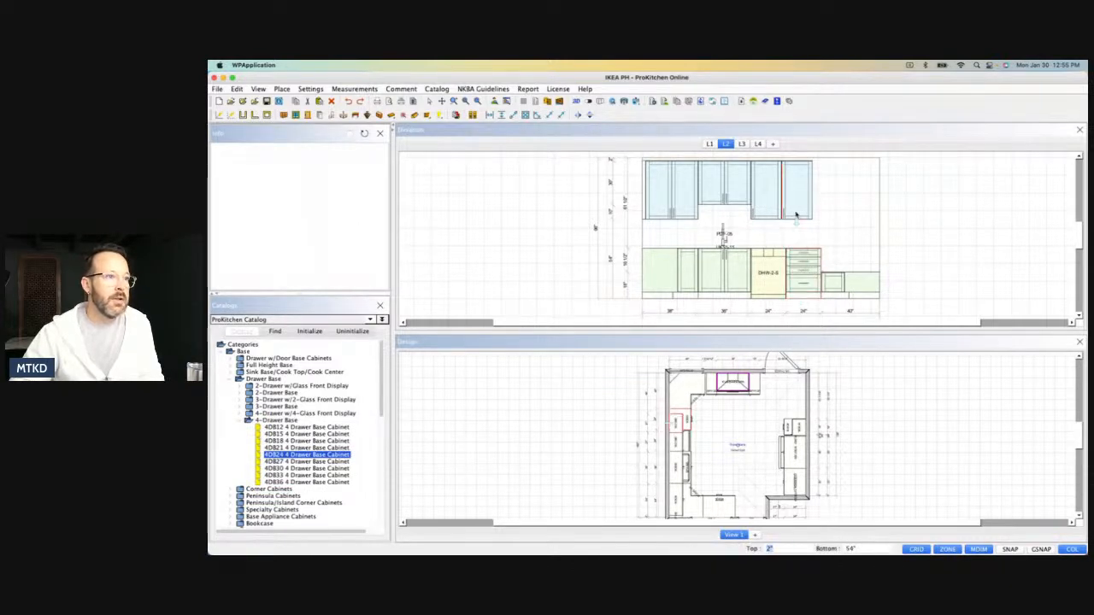
pyautogui.press('Delete')
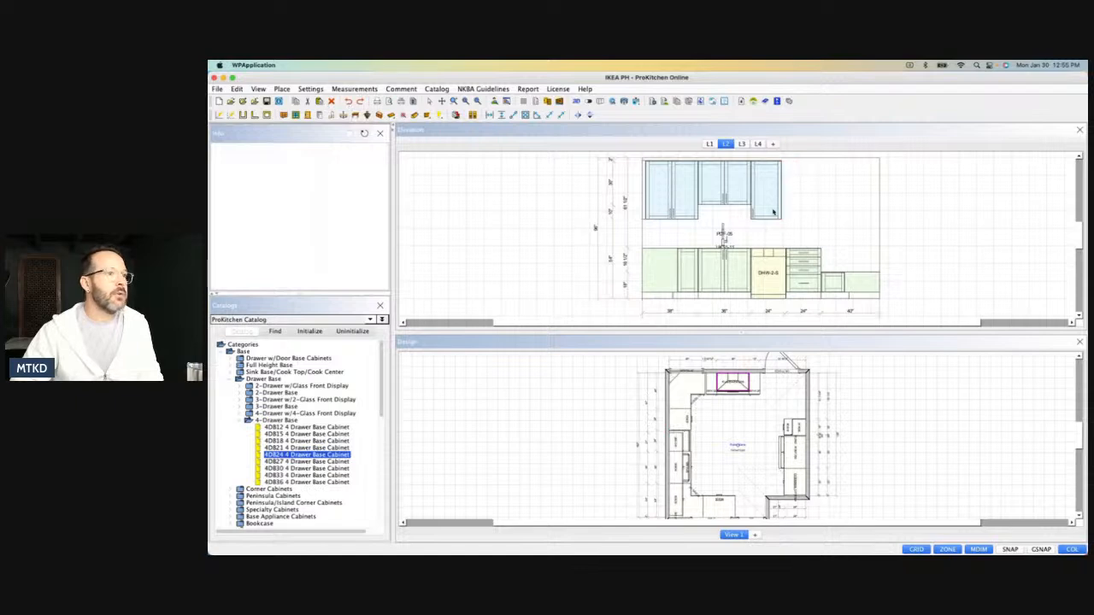
pyautogui.click(770, 213)
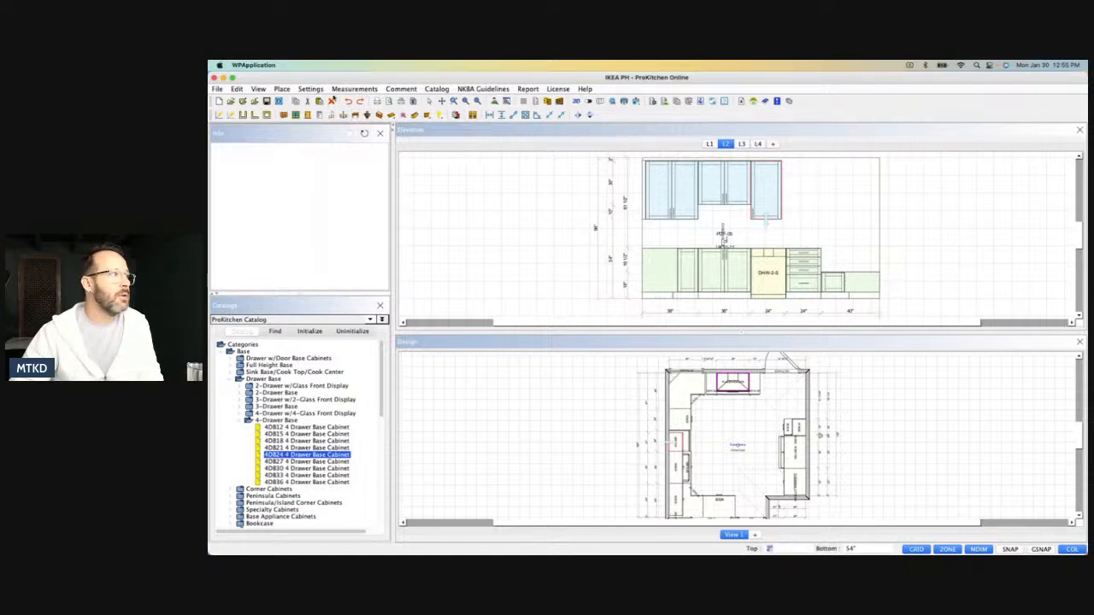
pyautogui.click(332, 101)
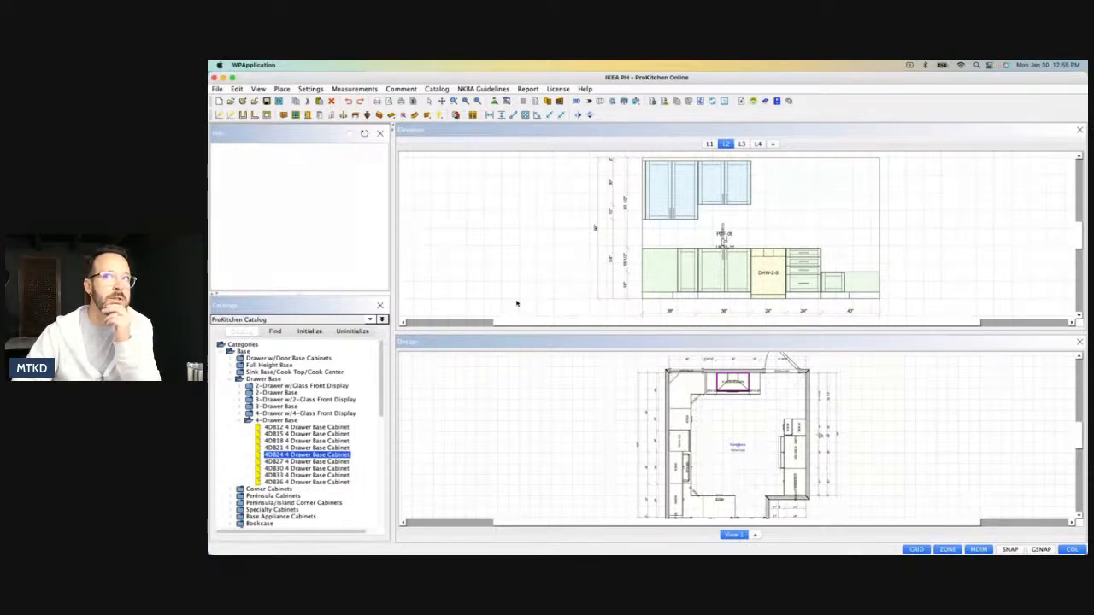
# Place two W2439R Standard Wall Cabinets side by side above the dishwasher and the drawer base.
pyautogui.click(240, 421)
pyautogui.click(229, 373)
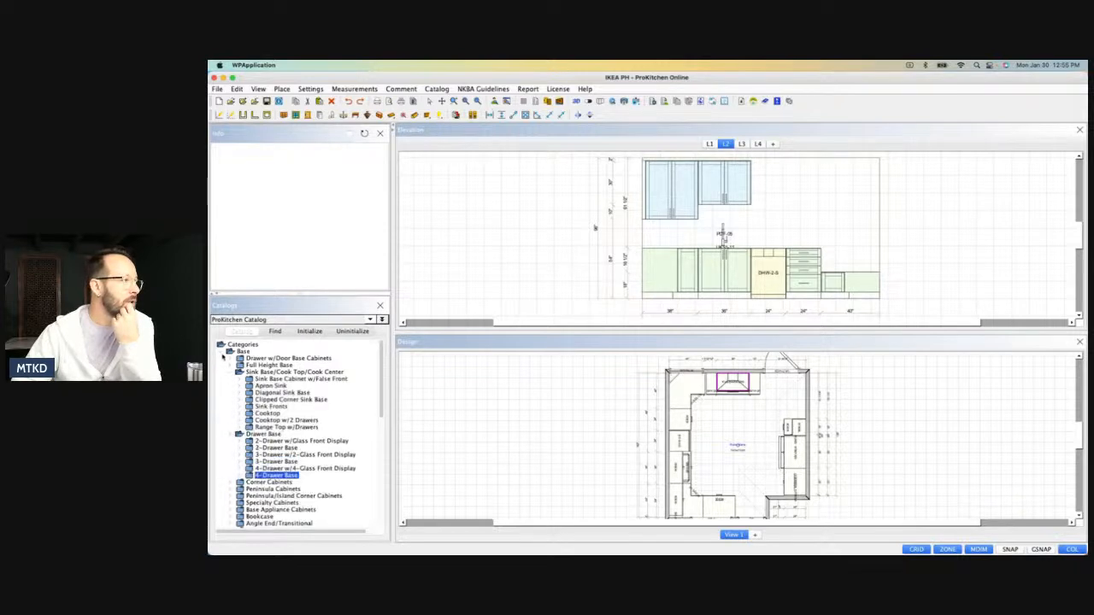
pyautogui.click(219, 352)
pyautogui.click(224, 359)
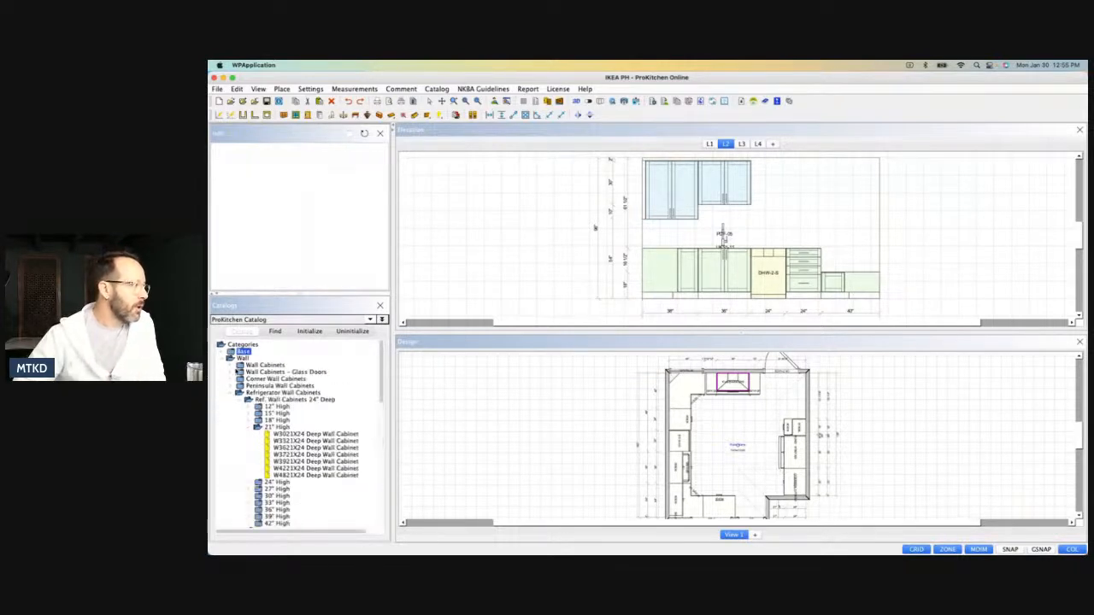
pyautogui.click(234, 365)
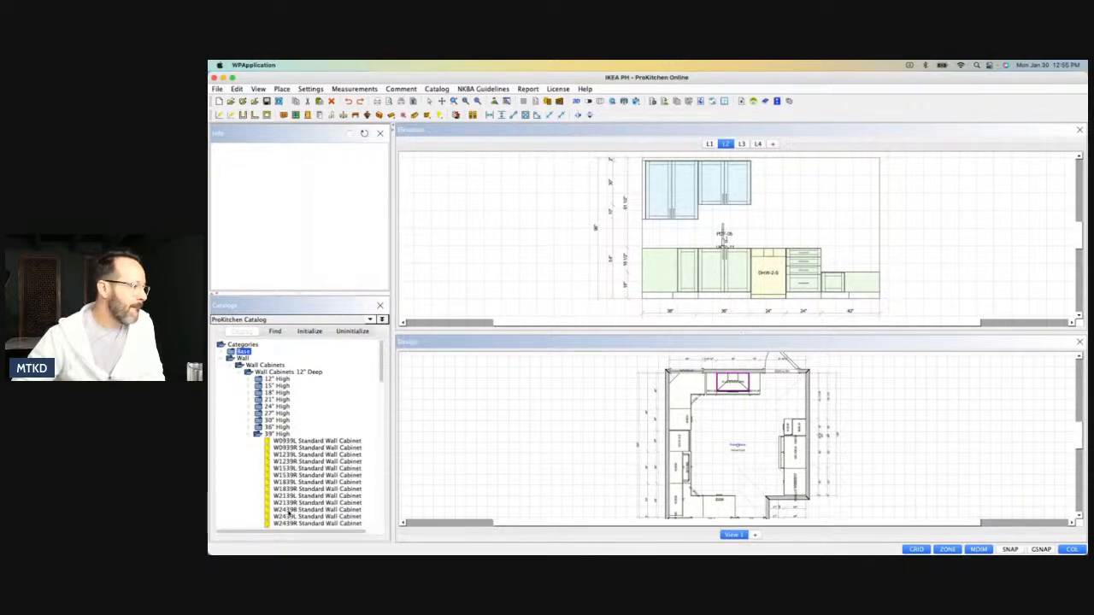
pyautogui.click(290, 510)
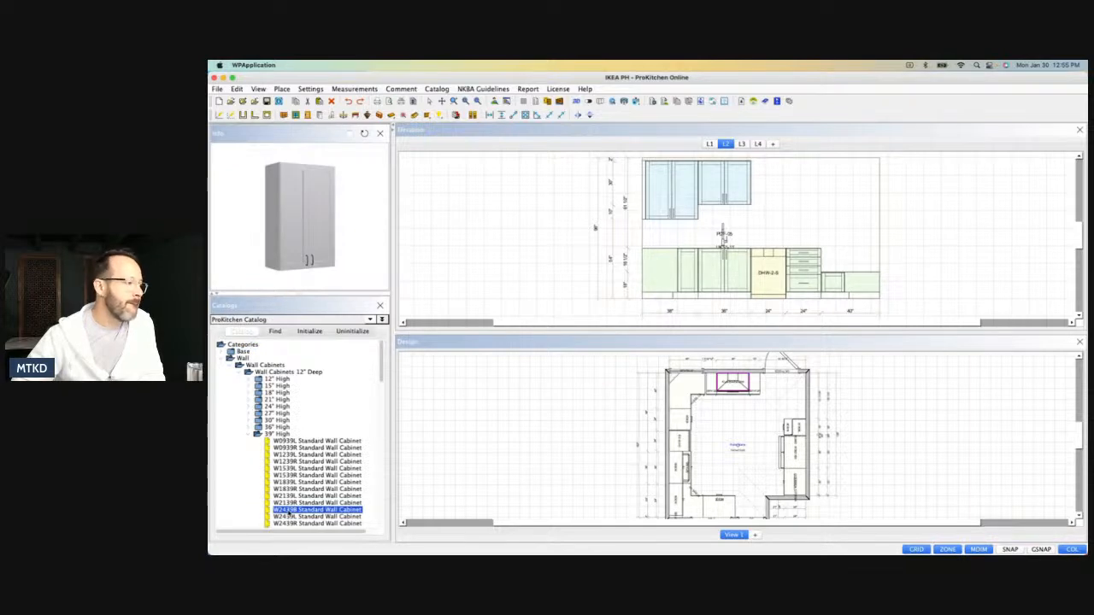
pyautogui.click(285, 523)
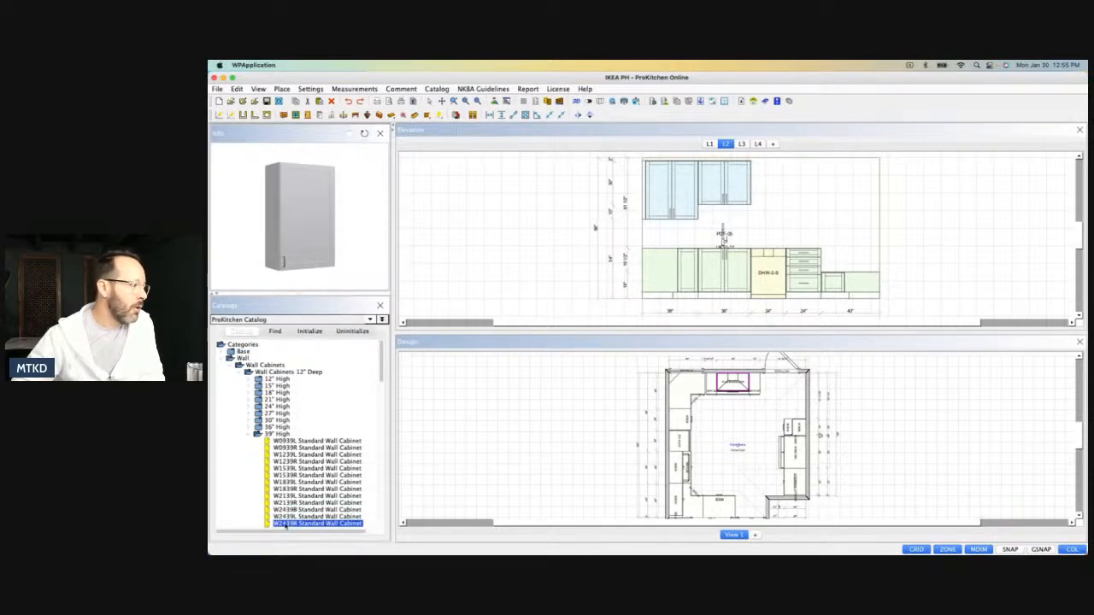
pyautogui.click(752, 193)
pyautogui.click(743, 194)
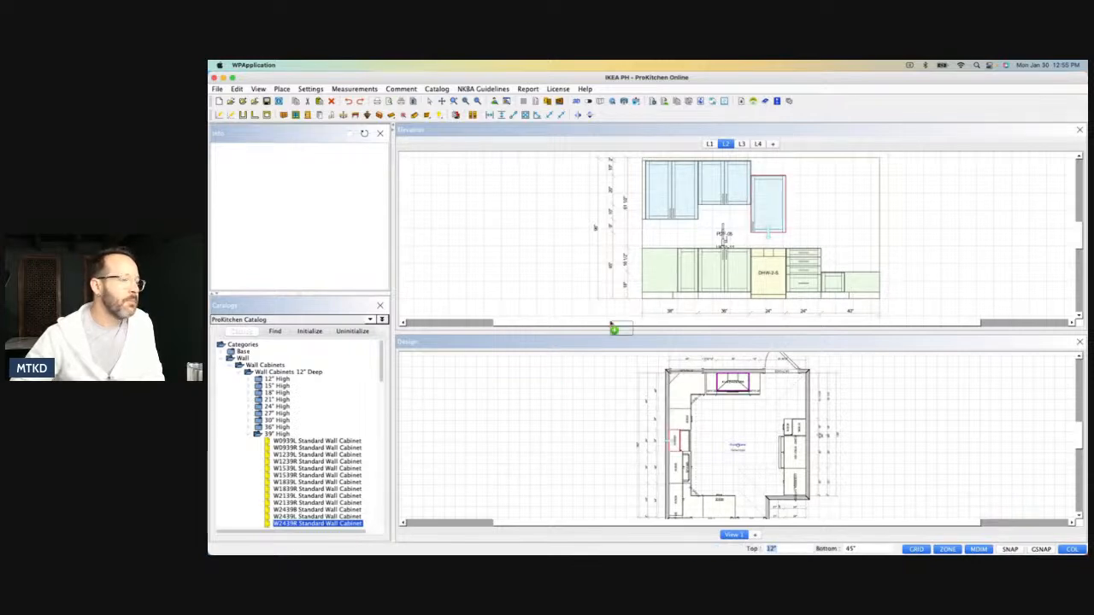
pyautogui.click(772, 205)
pyautogui.click(772, 205)
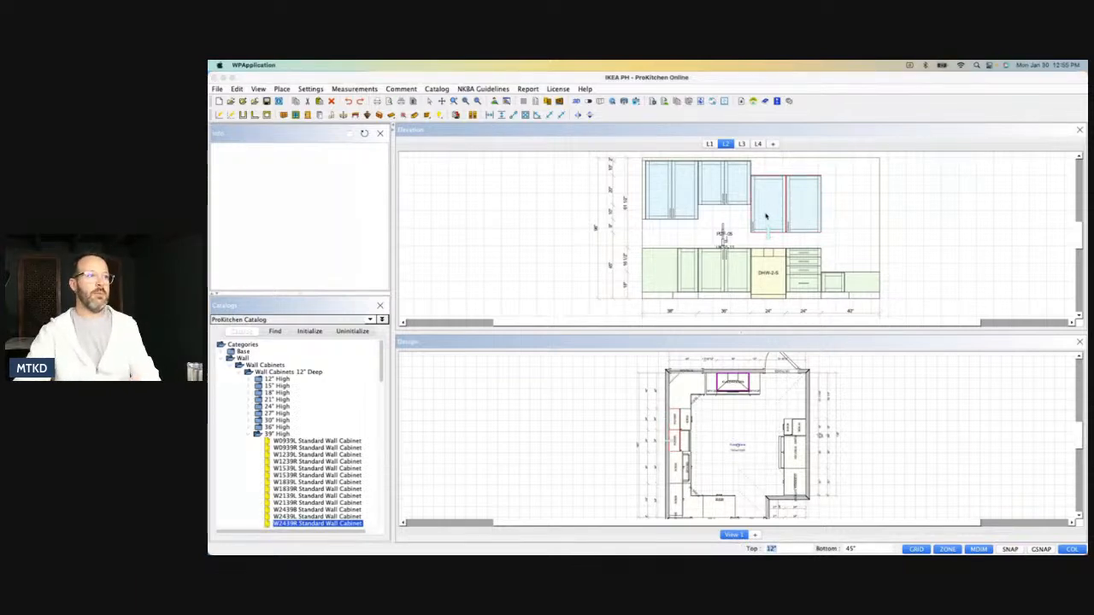
# Set the wall cabinet above the dishwasher to 40" high and 15" deep, and its top distance to 2".
pyautogui.doubleClick(765, 216)
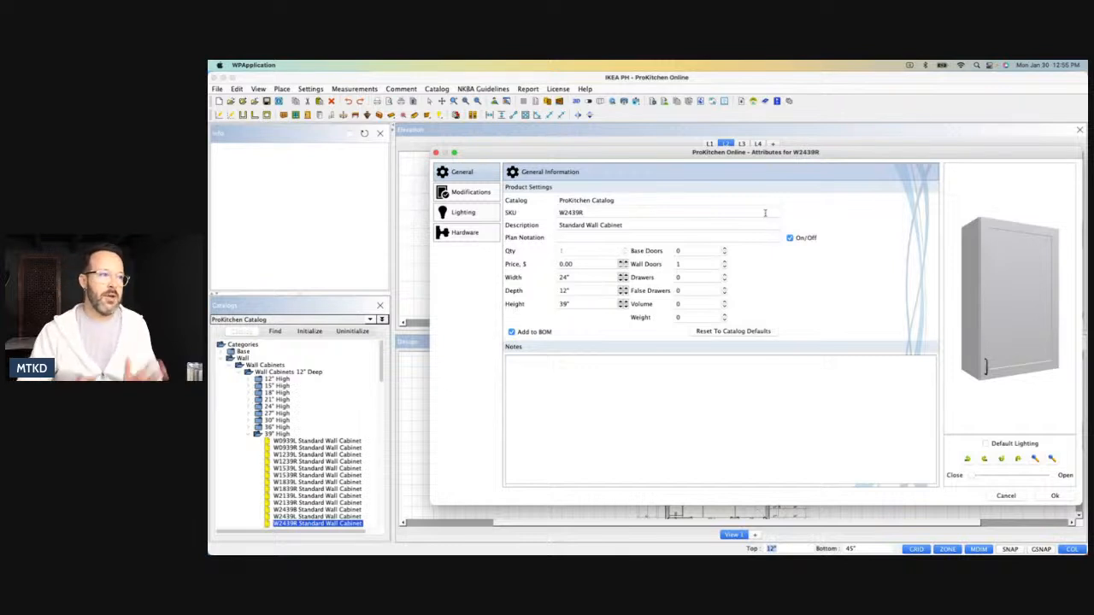
pyautogui.doubleClick(577, 300)
pyautogui.press('BackSpace')
pyautogui.doubleClick(572, 291)
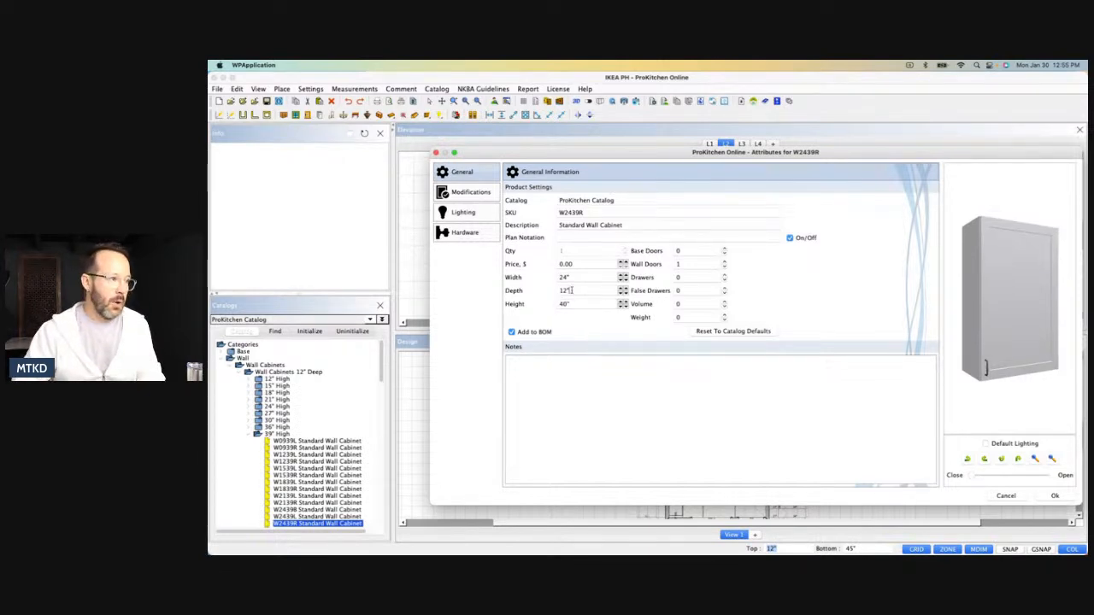
pyautogui.write('15')
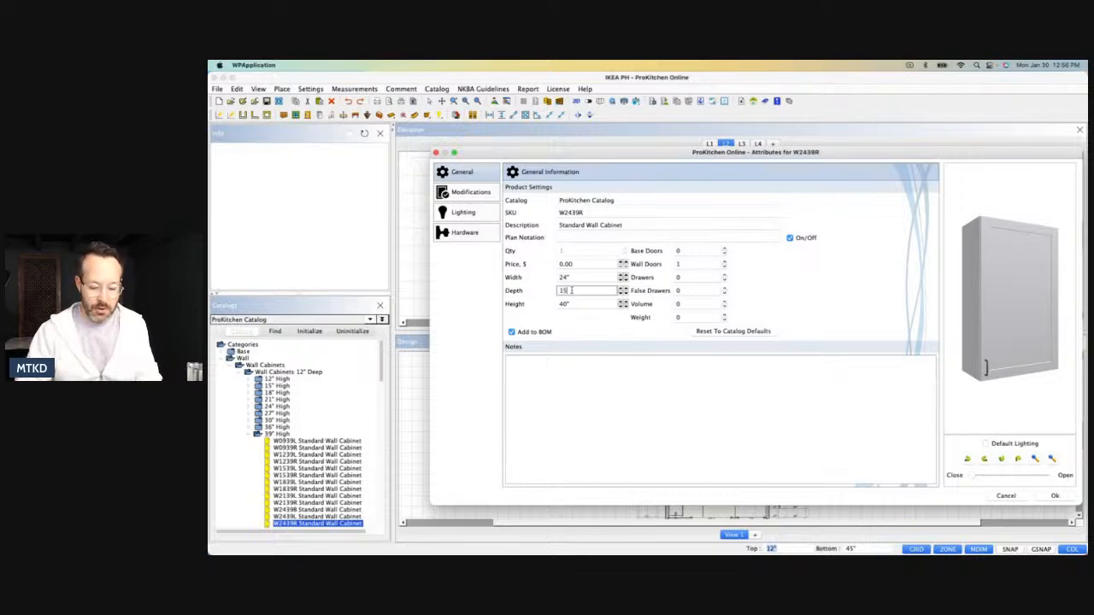
pyautogui.click(1056, 495)
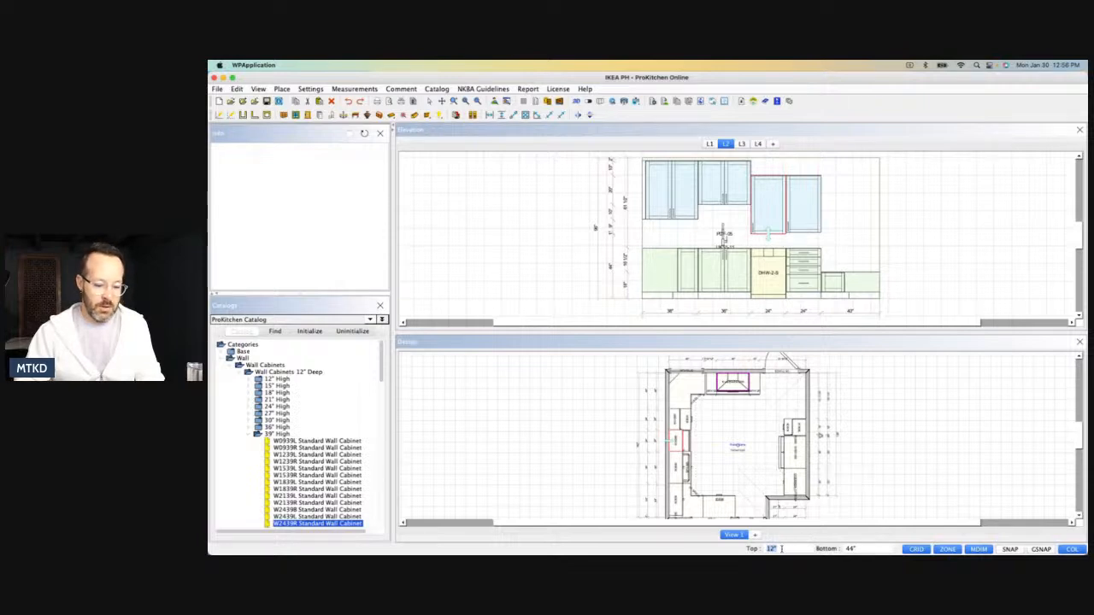
pyautogui.write('2')
pyautogui.press('Return')
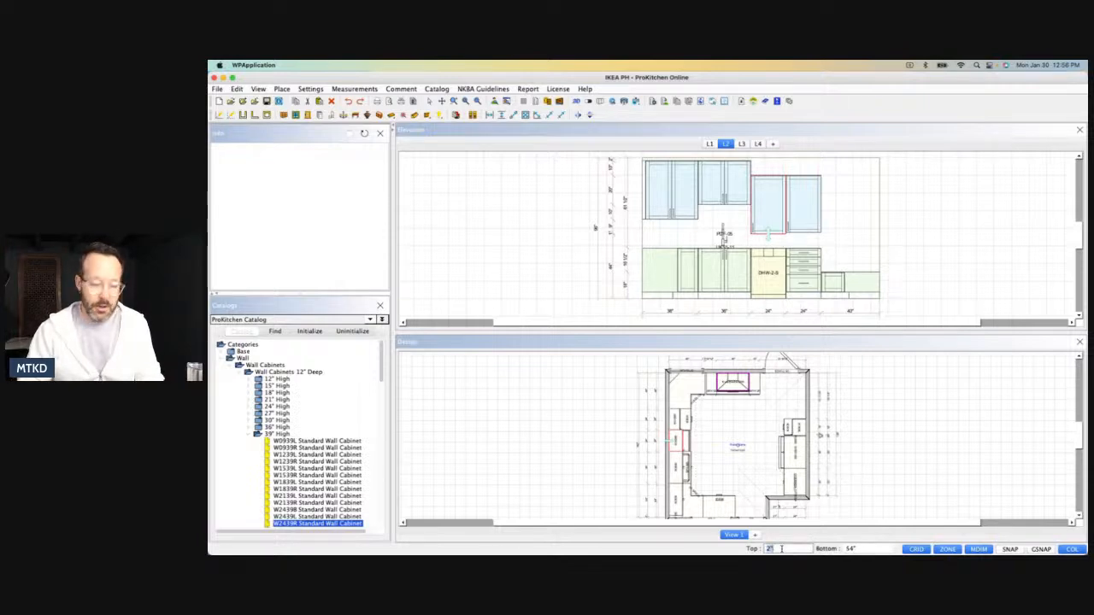
# Replace the second W2439R above the drawer base with a copy of the resized wall cabinet.
pyautogui.click(801, 205)
pyautogui.click(332, 101)
pyautogui.click(762, 192)
pyautogui.rightClick(776, 214)
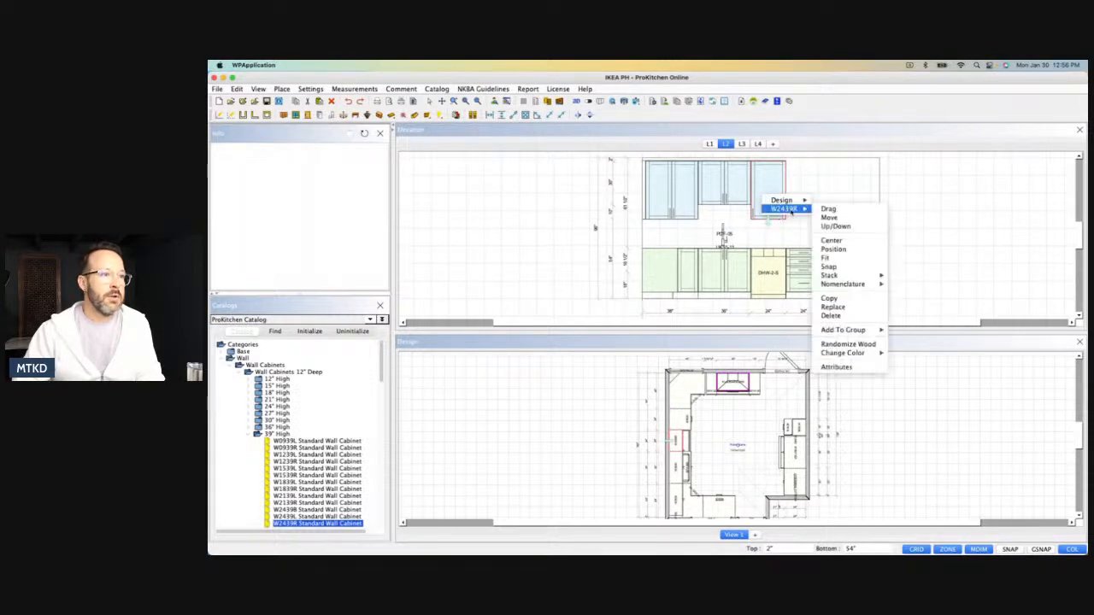
pyautogui.click(829, 299)
pyautogui.click(805, 200)
pyautogui.click(777, 205)
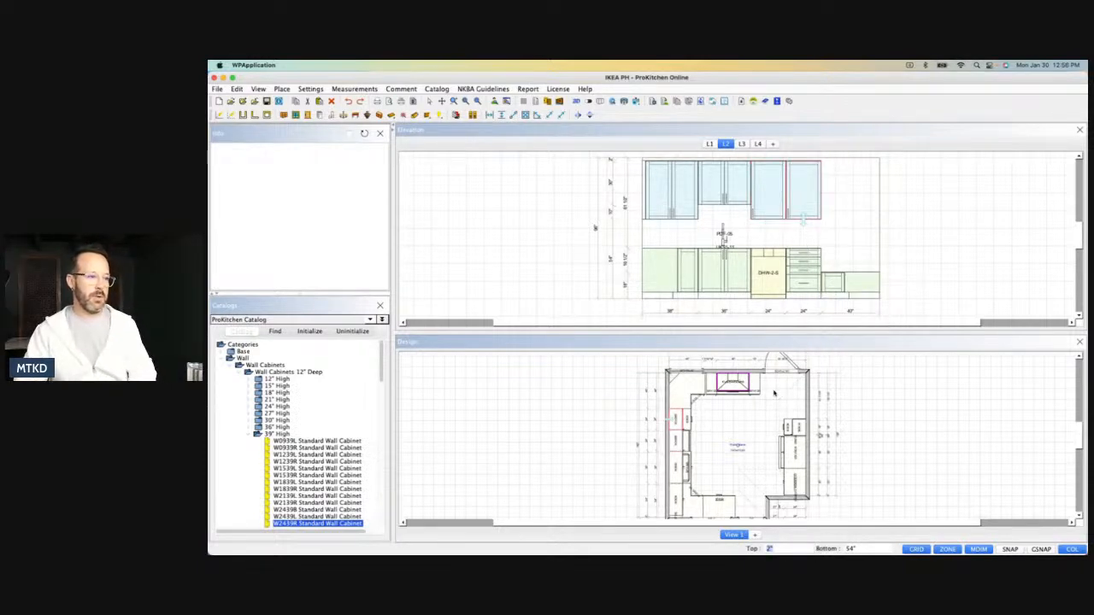
# Place a BF330 Base Filler from the 3" base fillers in the gap between the corner base and the BFH12L cabinet.
pyautogui.click(729, 423)
pyautogui.scroll(1, 694, 382)
pyautogui.scroll(5, 694, 382)
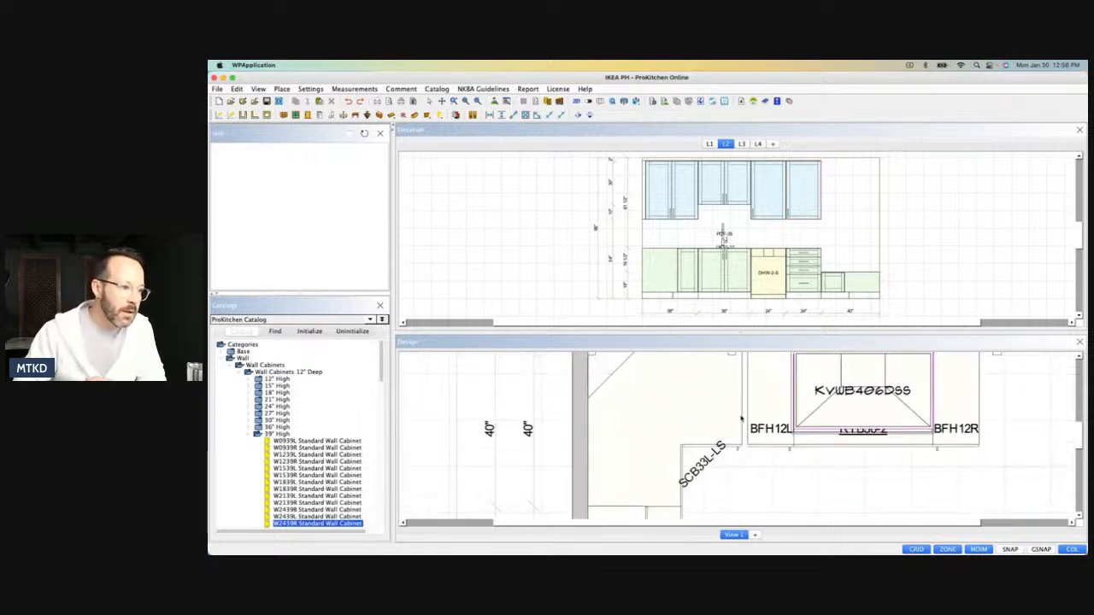
pyautogui.click(250, 434)
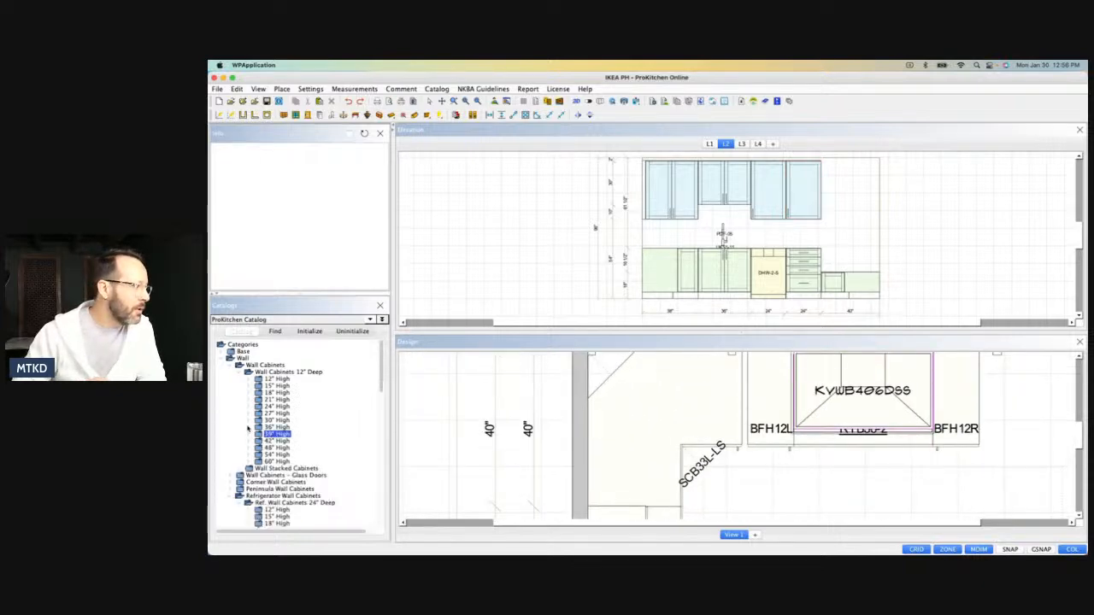
pyautogui.click(221, 360)
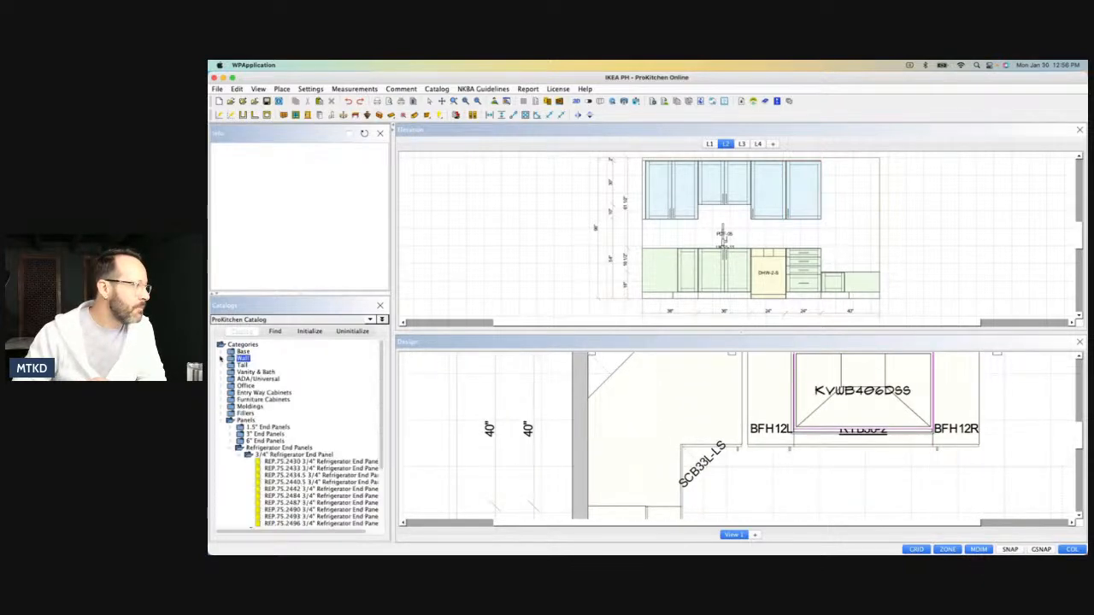
pyautogui.click(229, 449)
pyautogui.click(221, 422)
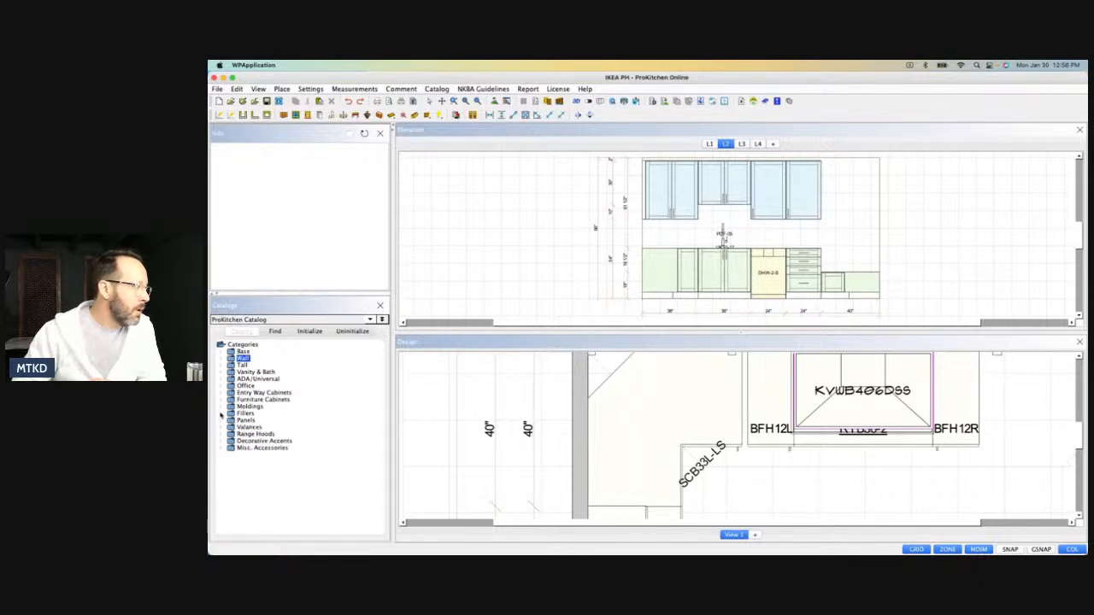
pyautogui.click(221, 414)
pyautogui.click(249, 455)
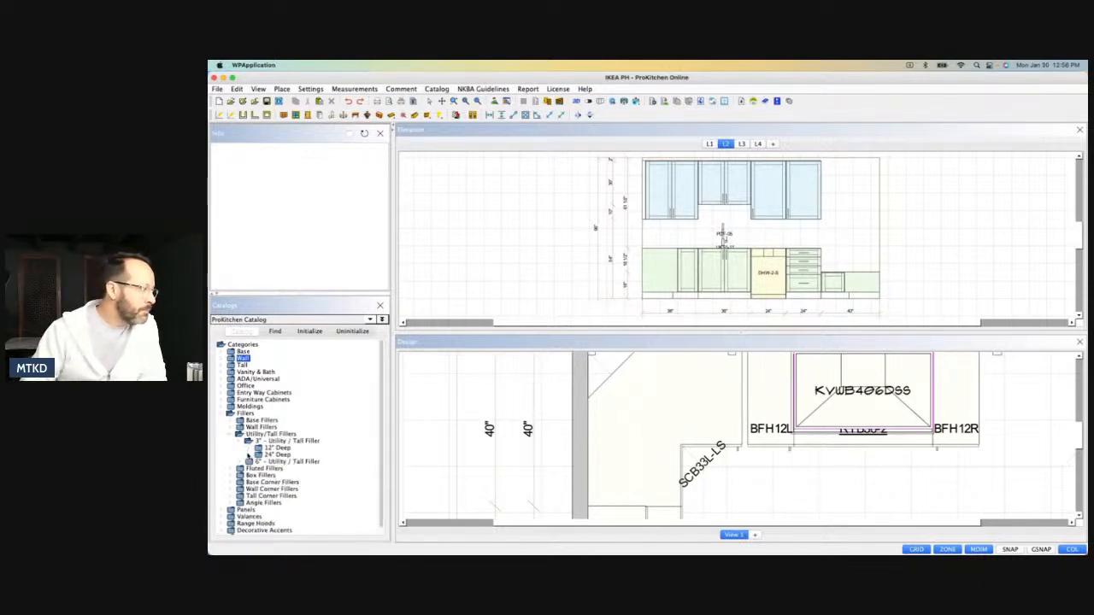
pyautogui.click(234, 434)
pyautogui.click(232, 421)
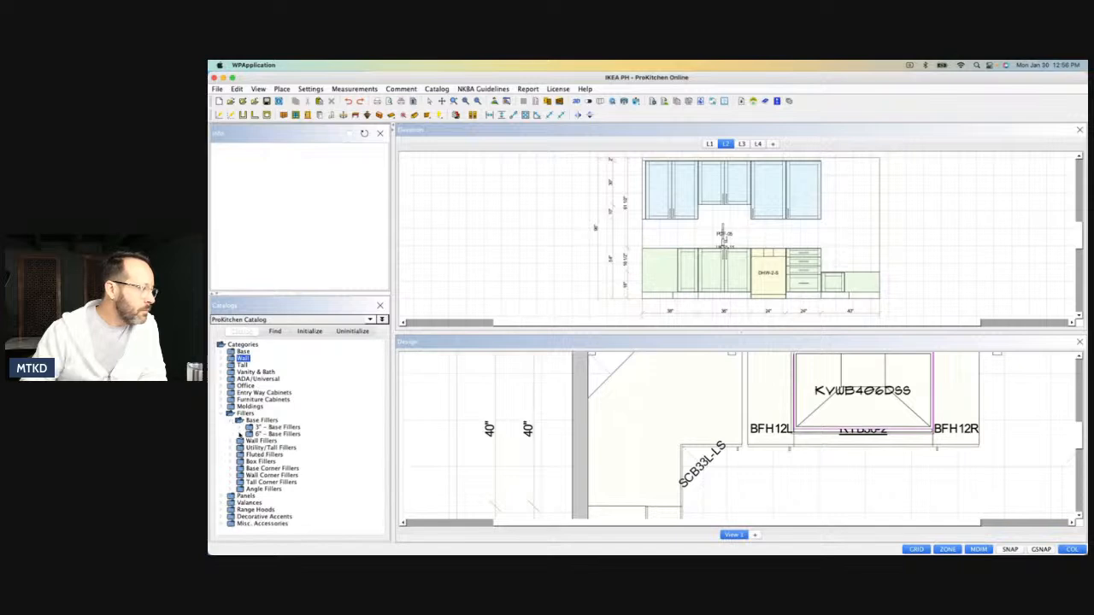
pyautogui.click(241, 427)
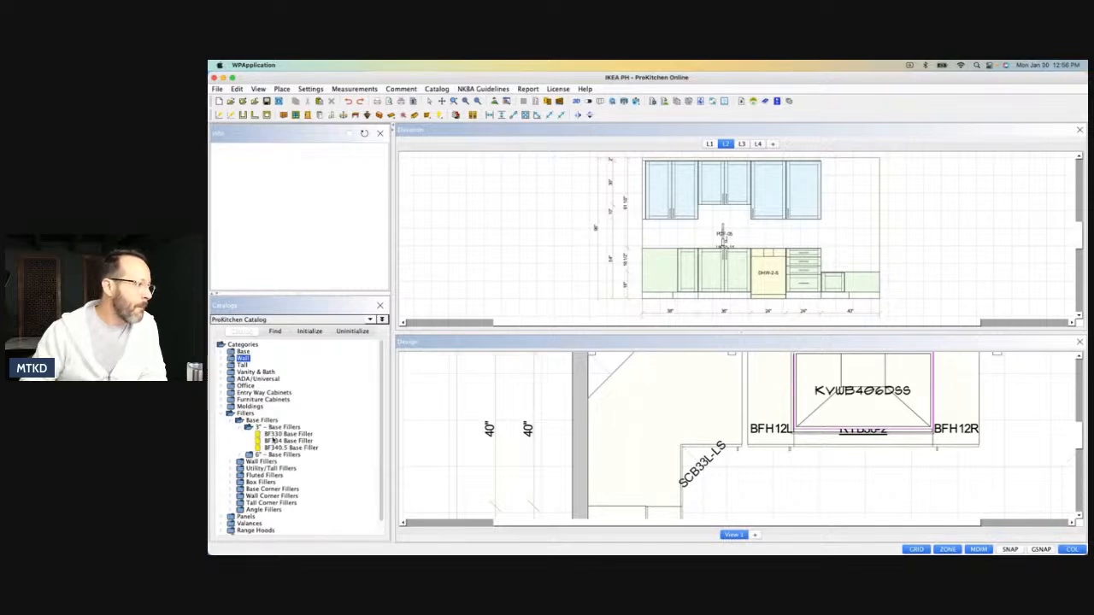
pyautogui.click(275, 434)
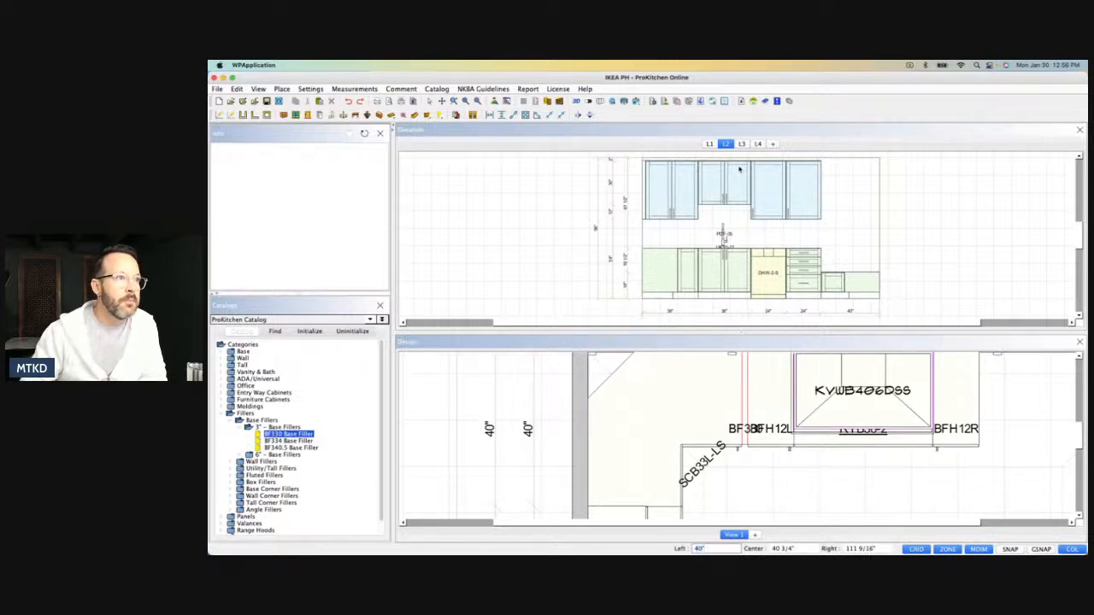
# Show elevation L1, generate the countertop over the updated base cabinets, and review the sink and cooktop walls in 3D.
pyautogui.click(709, 143)
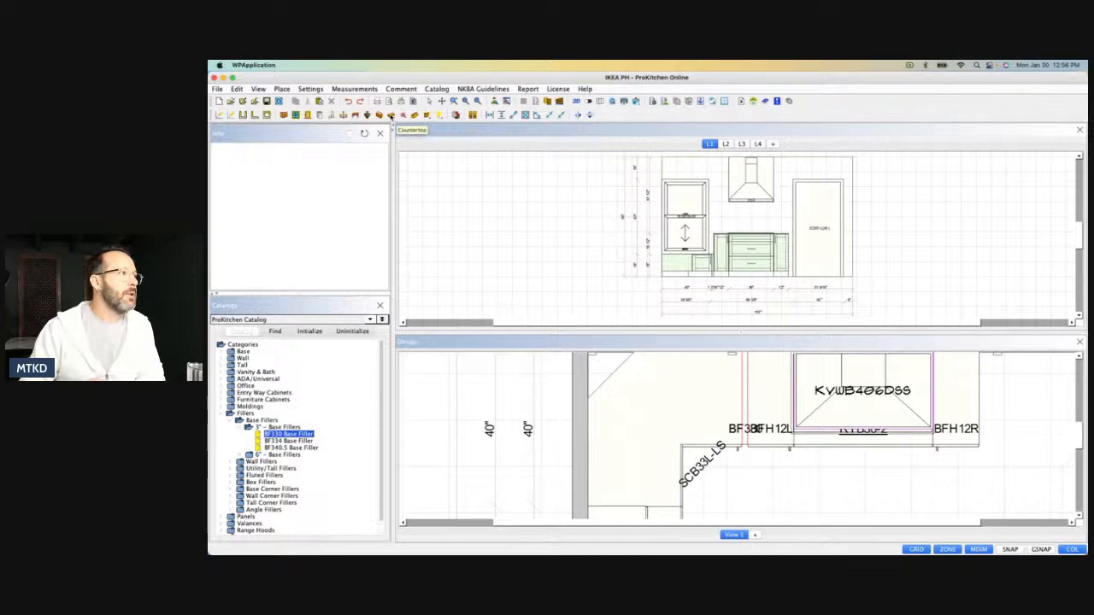
pyautogui.click(392, 116)
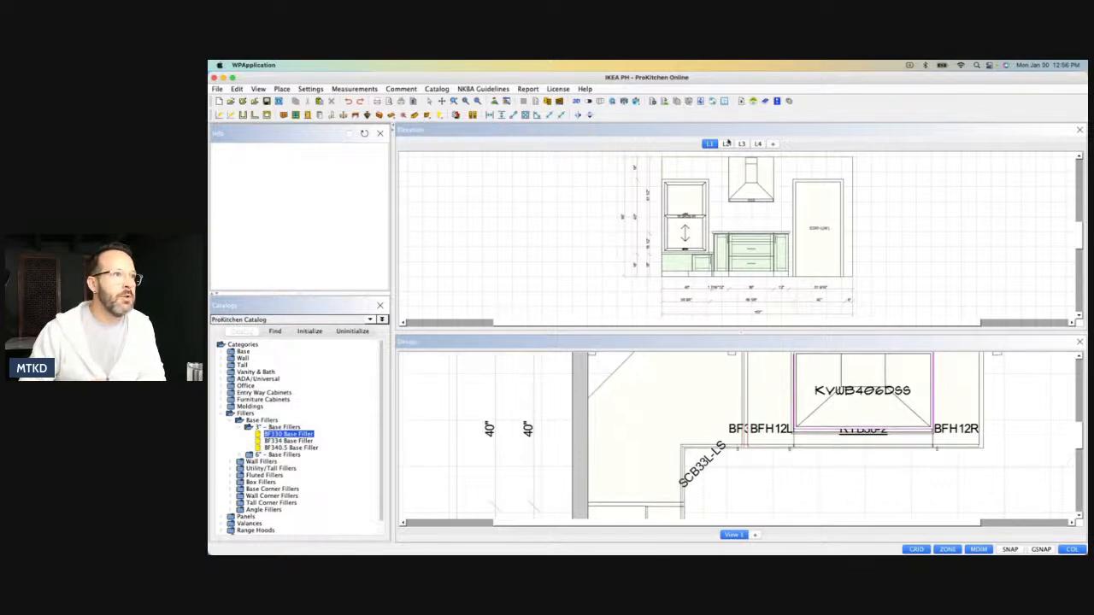
pyautogui.click(576, 101)
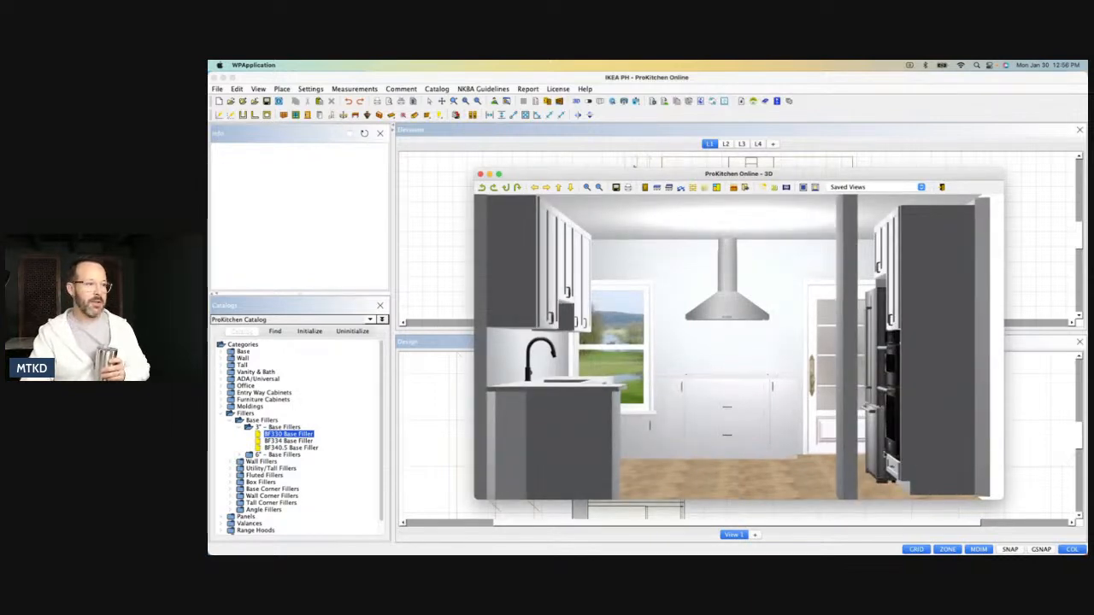
pyautogui.moveTo(779, 405); pyautogui.dragTo(637, 380)
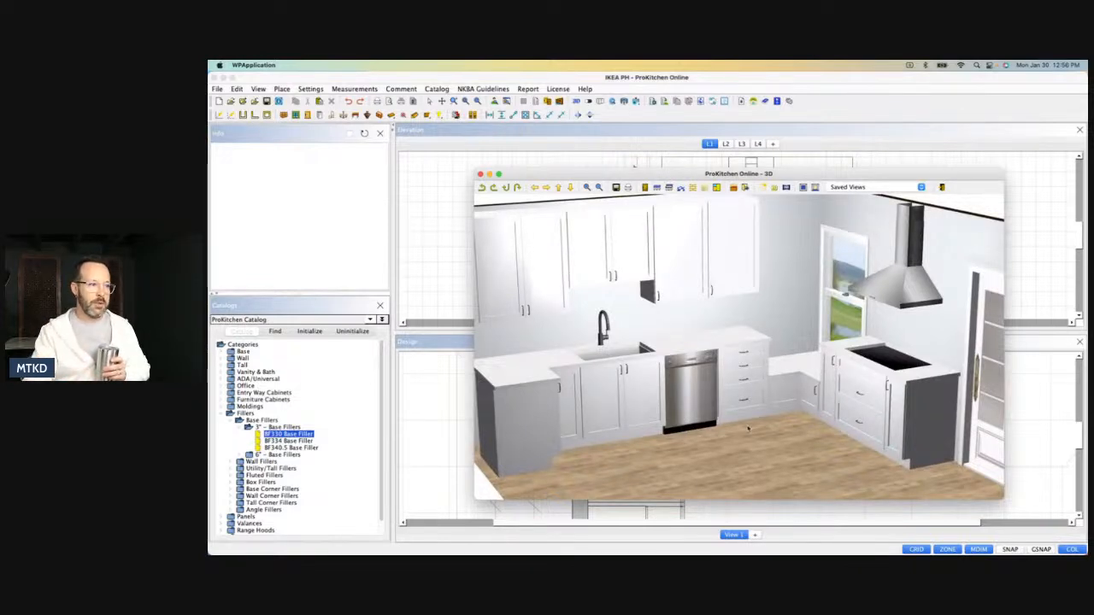
# Examine the sink wall, cooktop wall and low corner cabinet from several angles in 3D, and close the 3D view.
pyautogui.moveTo(810, 415); pyautogui.dragTo(740, 432)
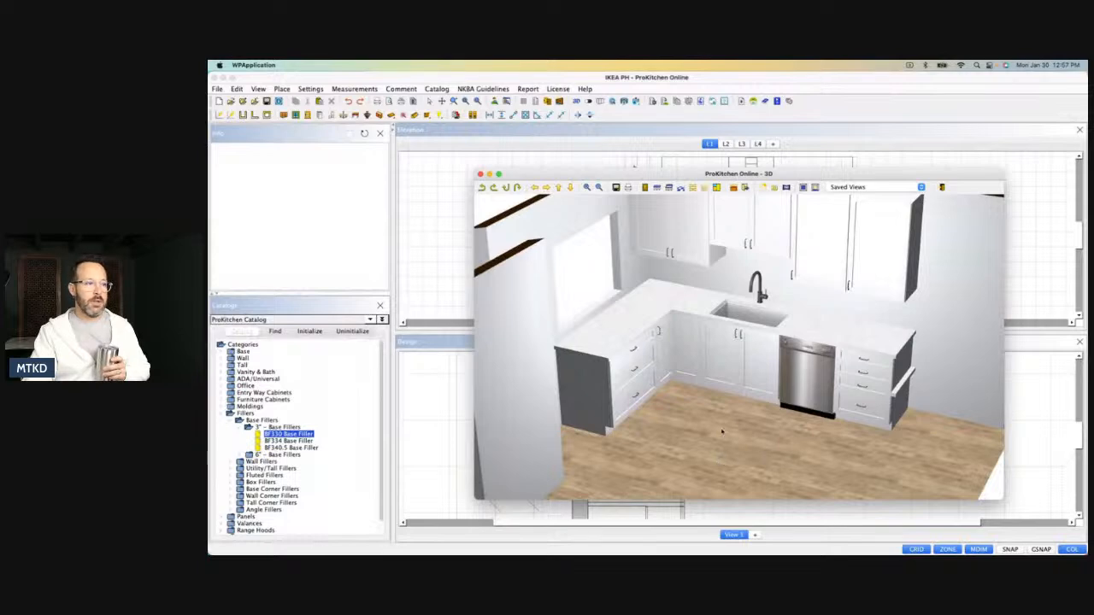
pyautogui.moveTo(752, 464); pyautogui.dragTo(697, 419)
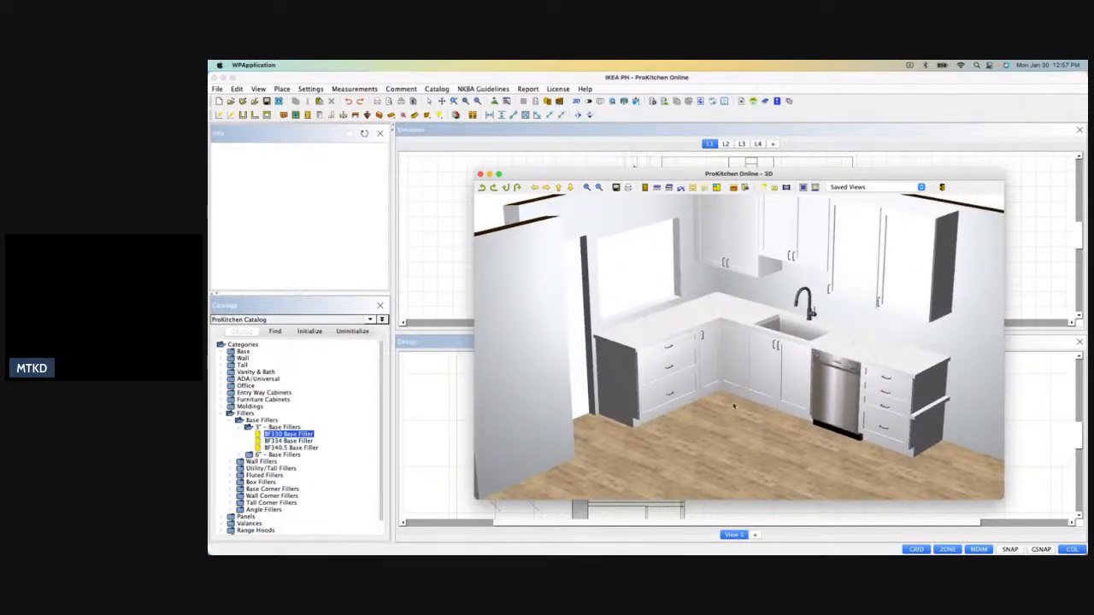
pyautogui.moveTo(689, 431); pyautogui.dragTo(721, 414)
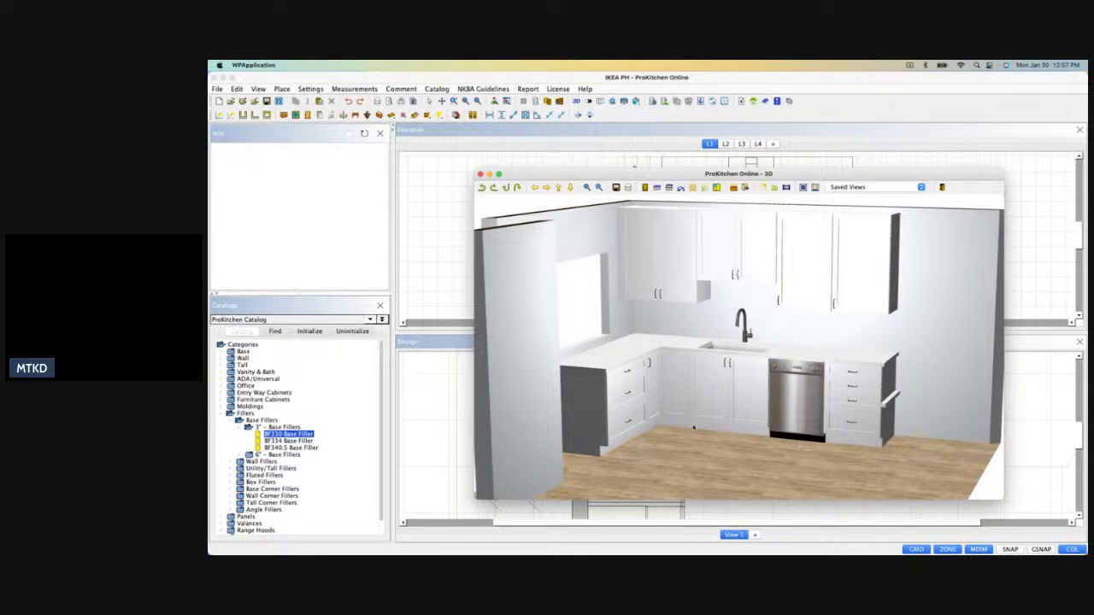
pyautogui.moveTo(672, 385); pyautogui.dragTo(705, 438)
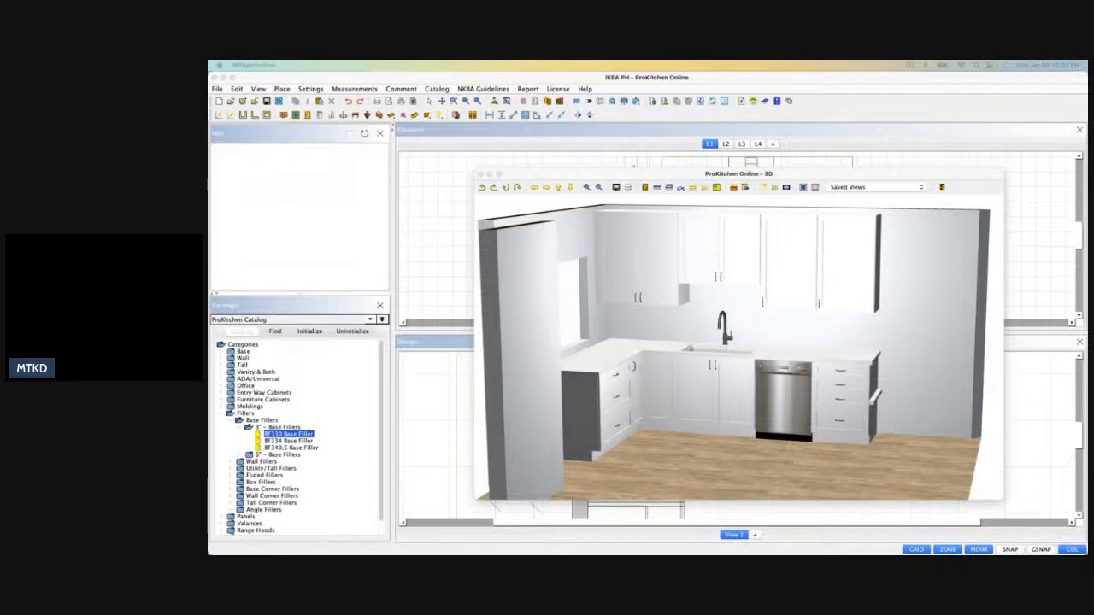
pyautogui.moveTo(740, 388); pyautogui.dragTo(639, 375)
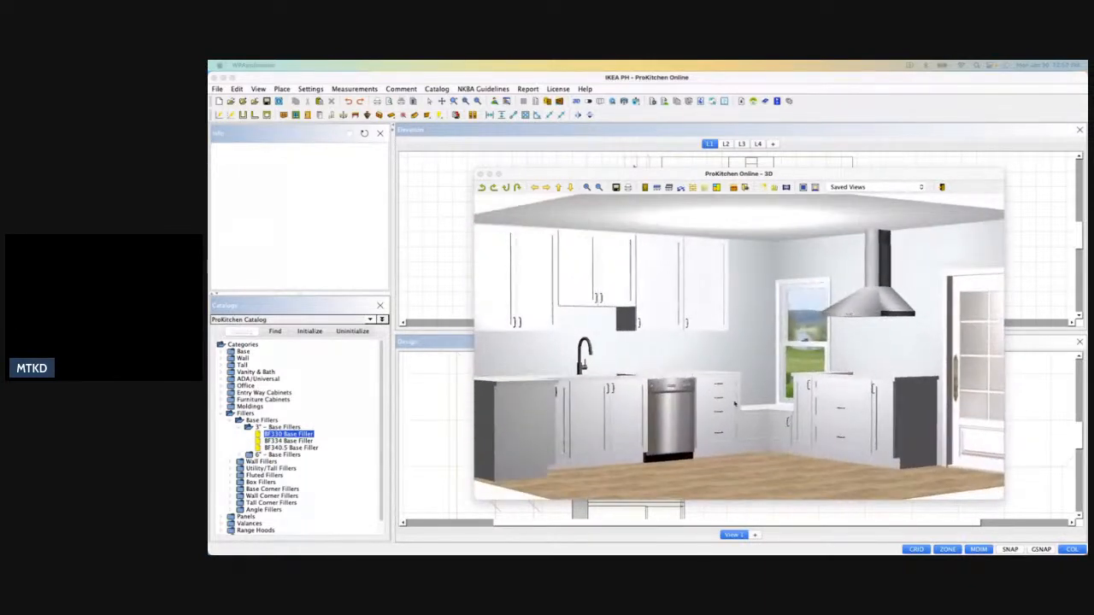
pyautogui.moveTo(807, 415); pyautogui.dragTo(877, 376)
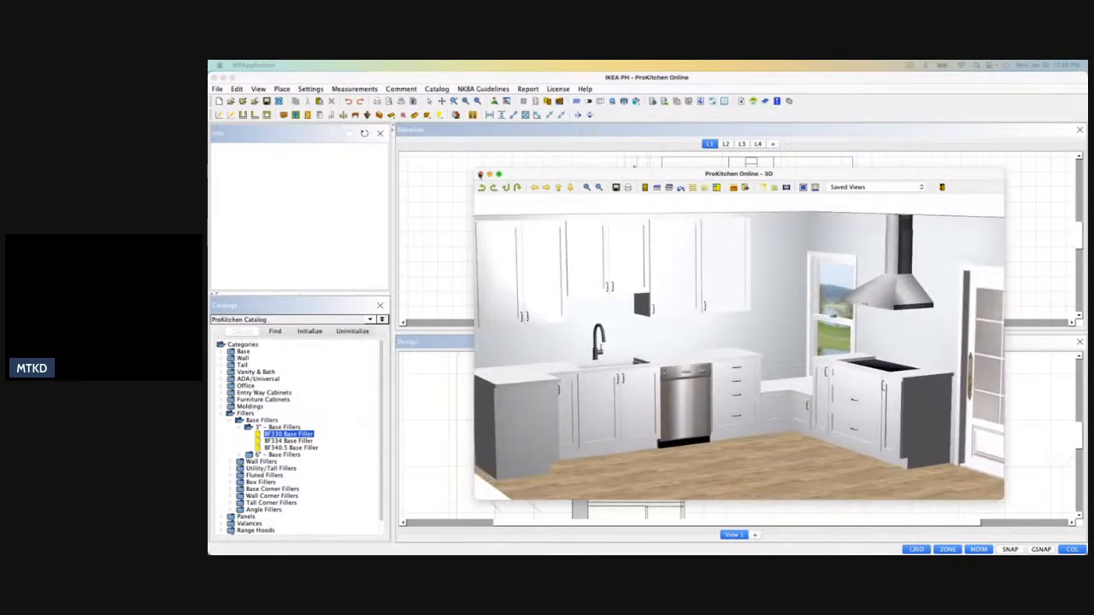
pyautogui.click(484, 175)
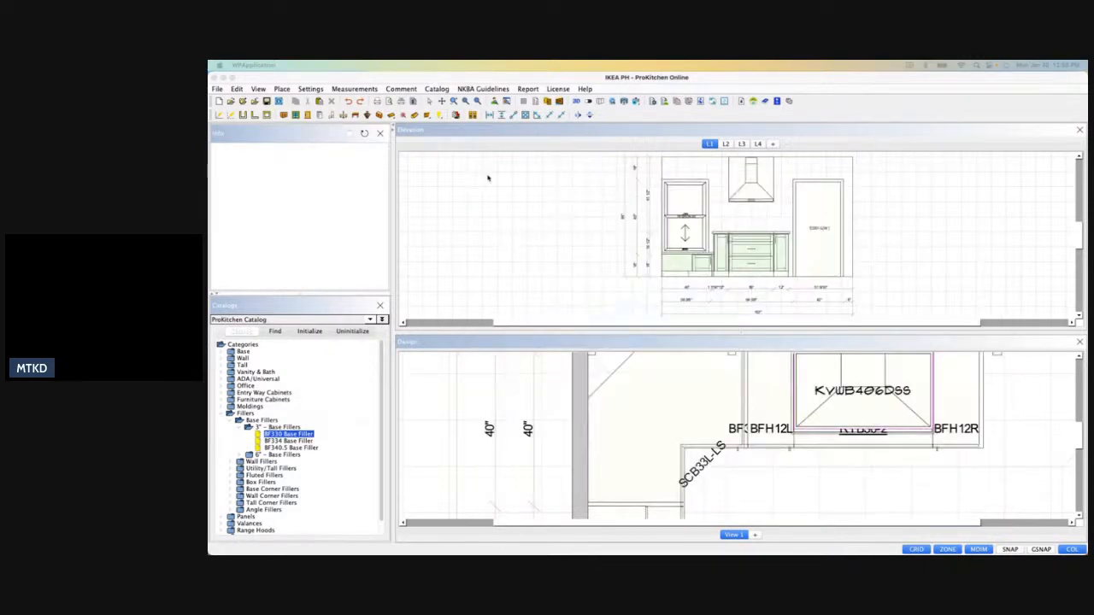
# Raise the NIT5660UC cooktop in elevation L1 so its bottom sits at 36".
pyautogui.scroll(4, 742, 242)
pyautogui.rightClick(743, 241)
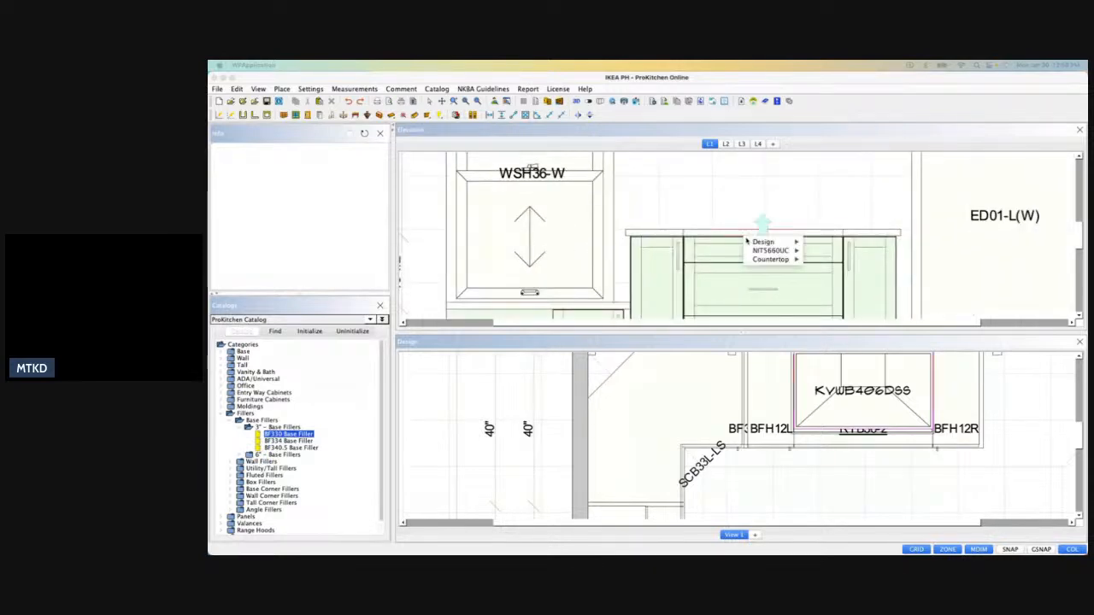
pyautogui.moveTo(773, 250)
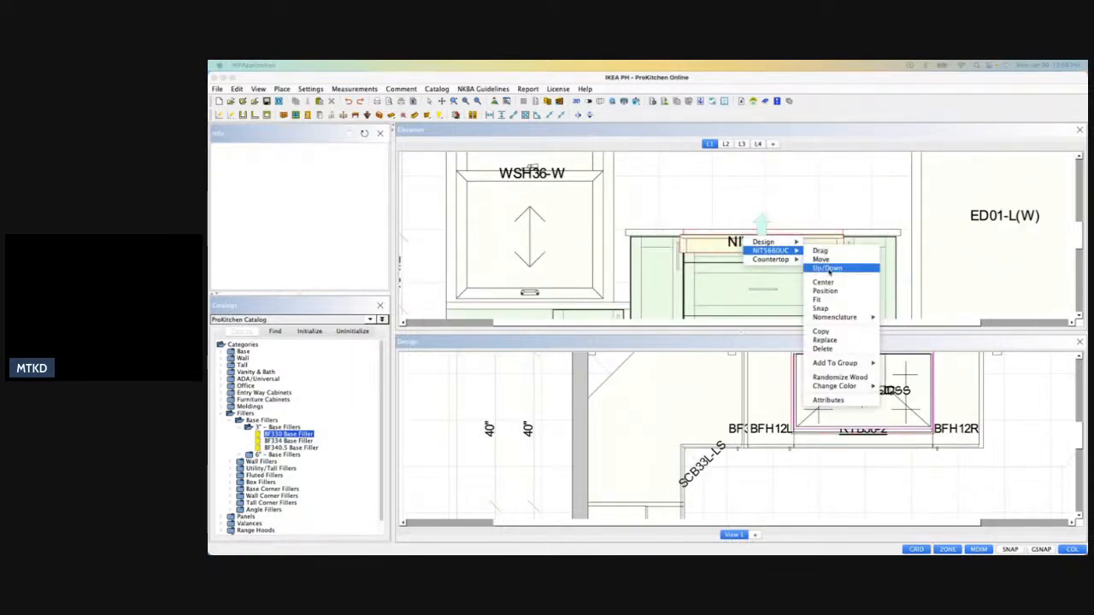
pyautogui.click(826, 268)
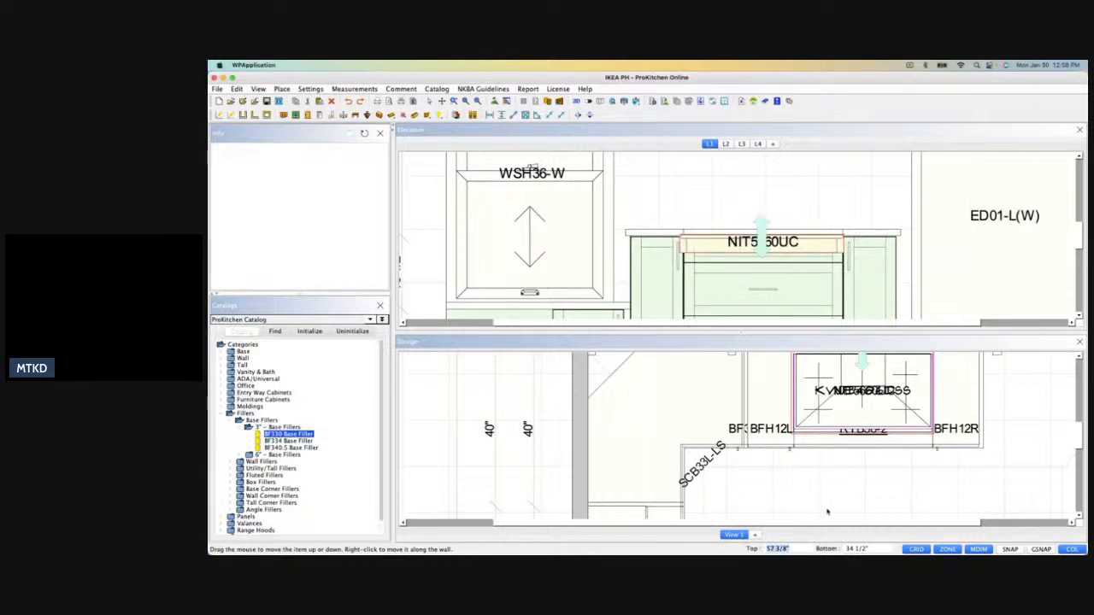
pyautogui.click(870, 548)
pyautogui.write('36')
pyautogui.press('Return')
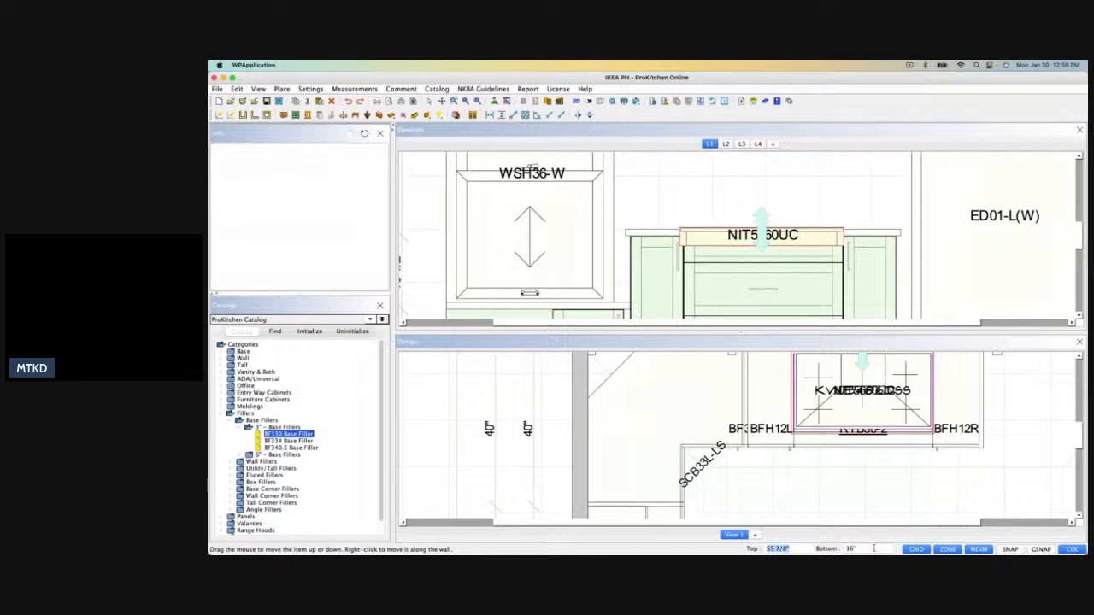
# Inspect the cooktop, sink wall and refrigerator and oven wall in 3D from several angles, and close the 3D view.
pyautogui.click(577, 102)
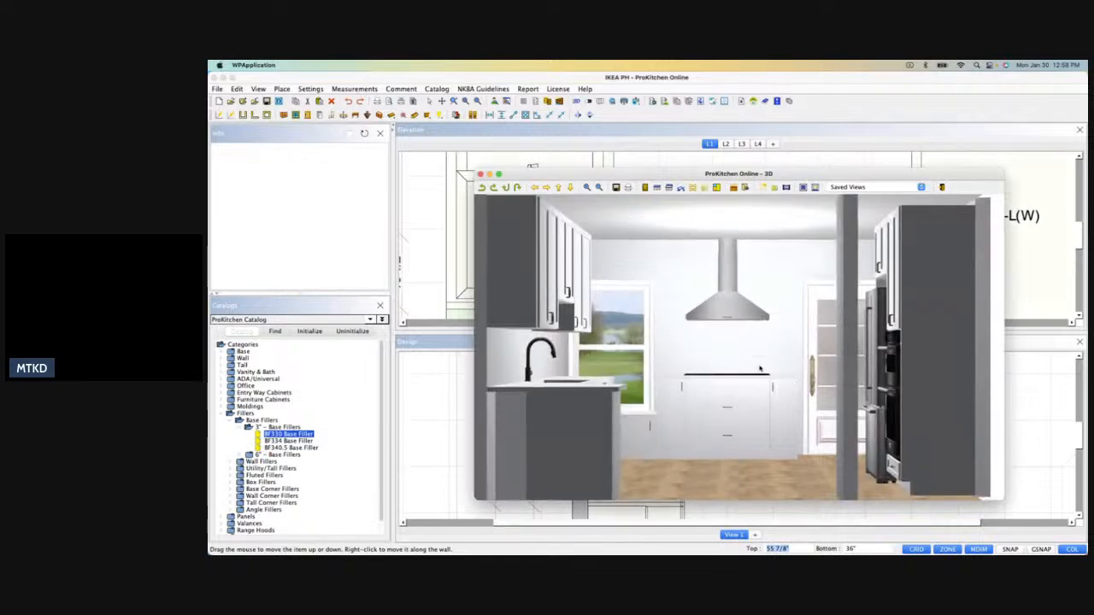
pyautogui.moveTo(787, 399); pyautogui.dragTo(563, 413)
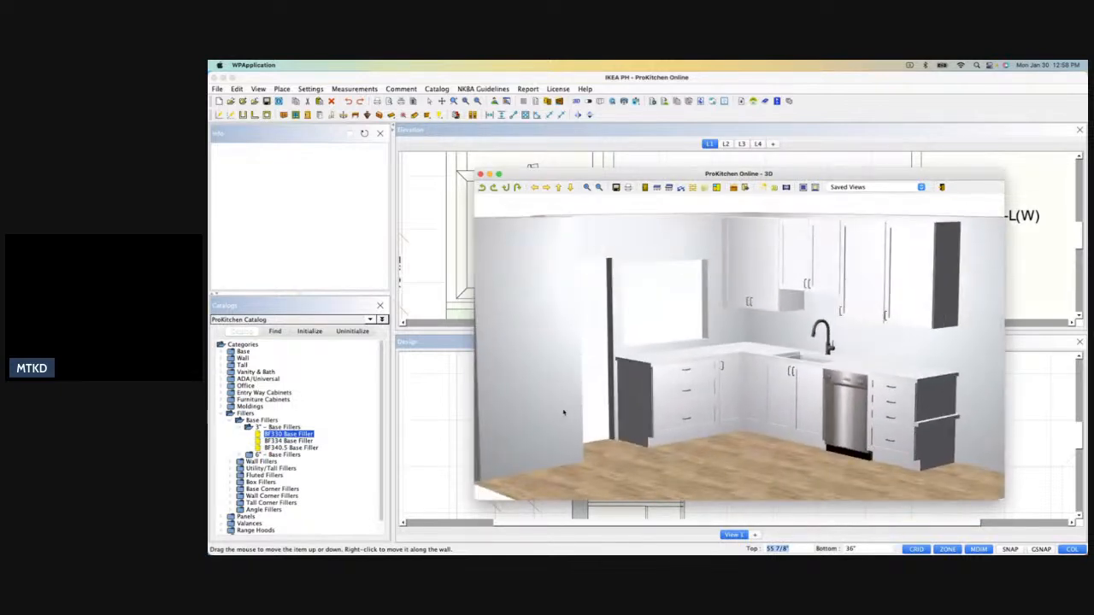
pyautogui.moveTo(665, 404); pyautogui.dragTo(726, 391)
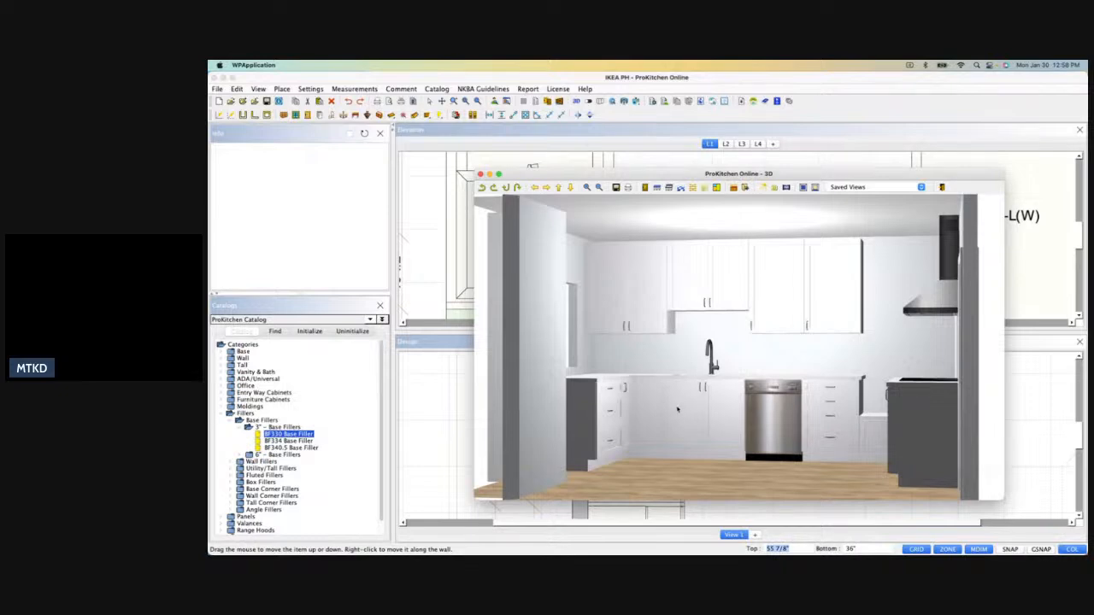
pyautogui.moveTo(692, 416); pyautogui.dragTo(767, 373)
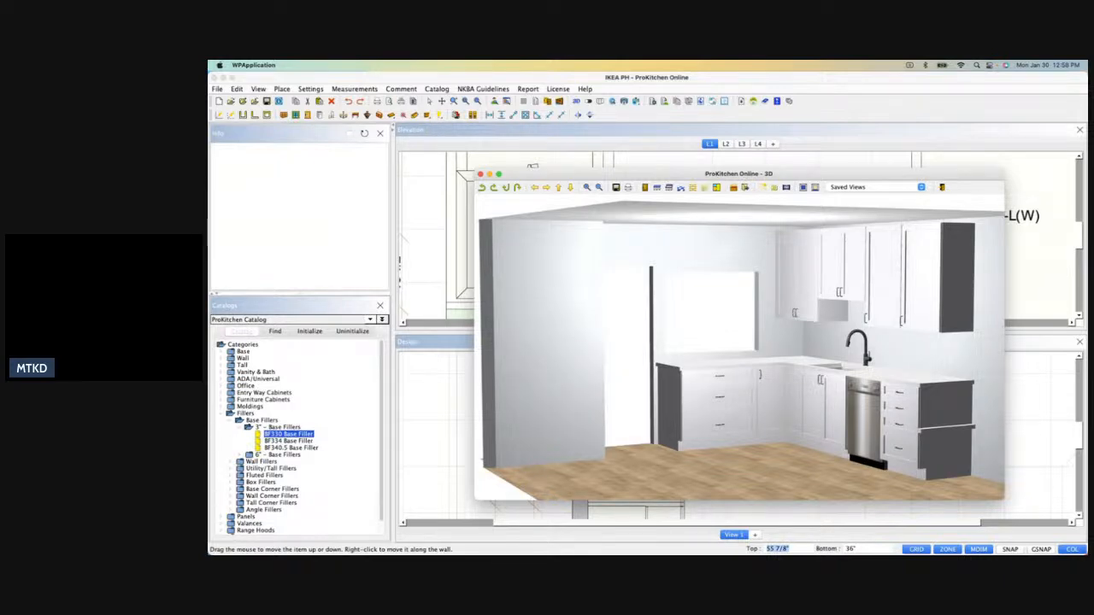
pyautogui.moveTo(662, 415); pyautogui.dragTo(966, 388)
pyautogui.moveTo(783, 412); pyautogui.dragTo(667, 419)
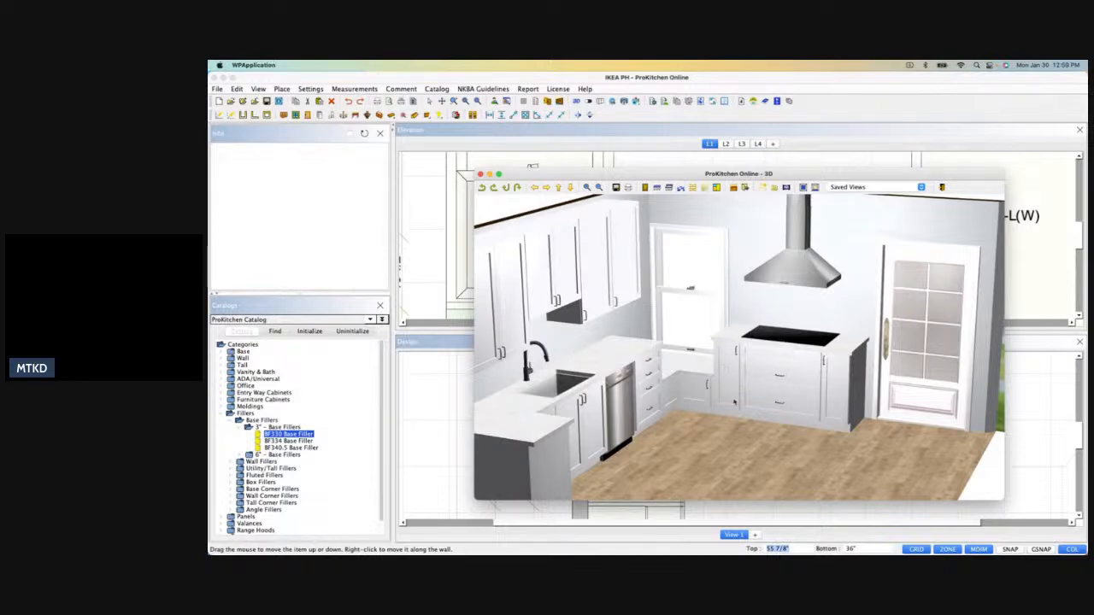
pyautogui.moveTo(691, 395); pyautogui.dragTo(816, 375)
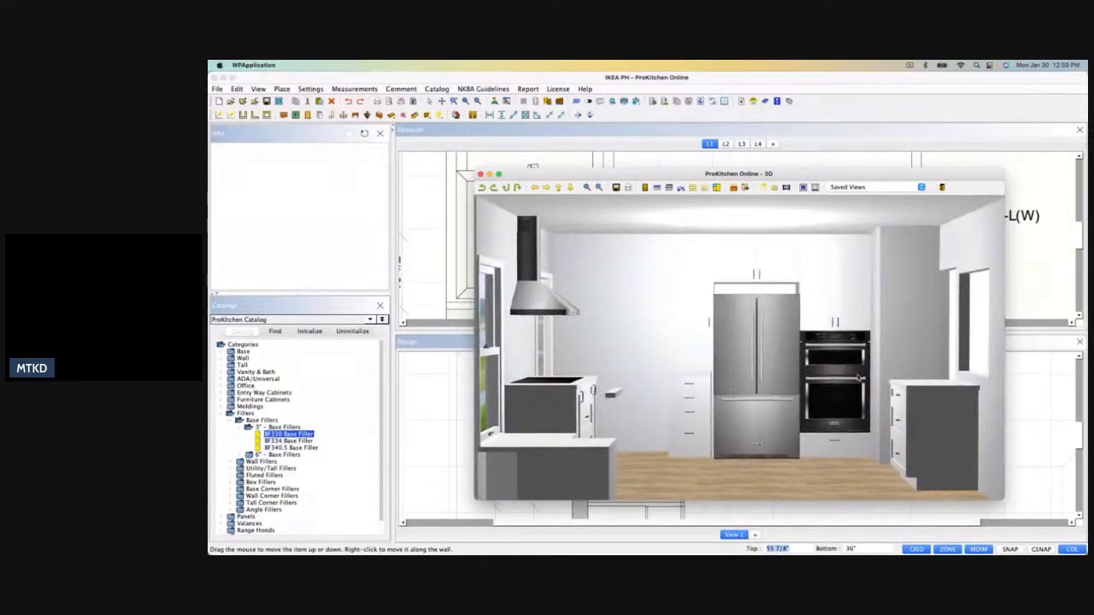
pyautogui.moveTo(829, 415); pyautogui.dragTo(853, 383)
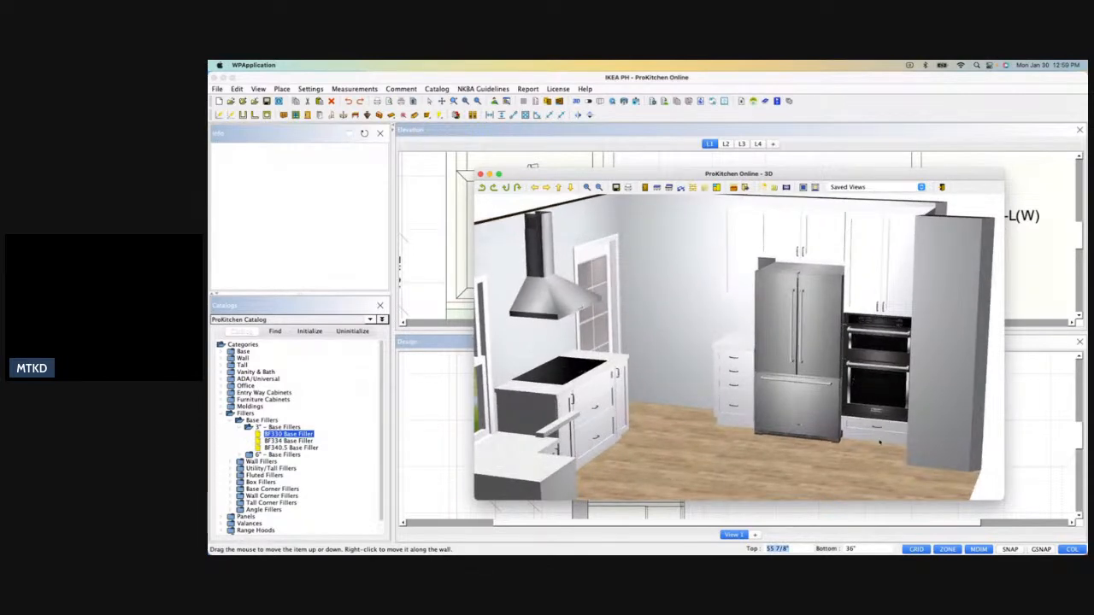
pyautogui.moveTo(755, 422); pyautogui.dragTo(672, 387)
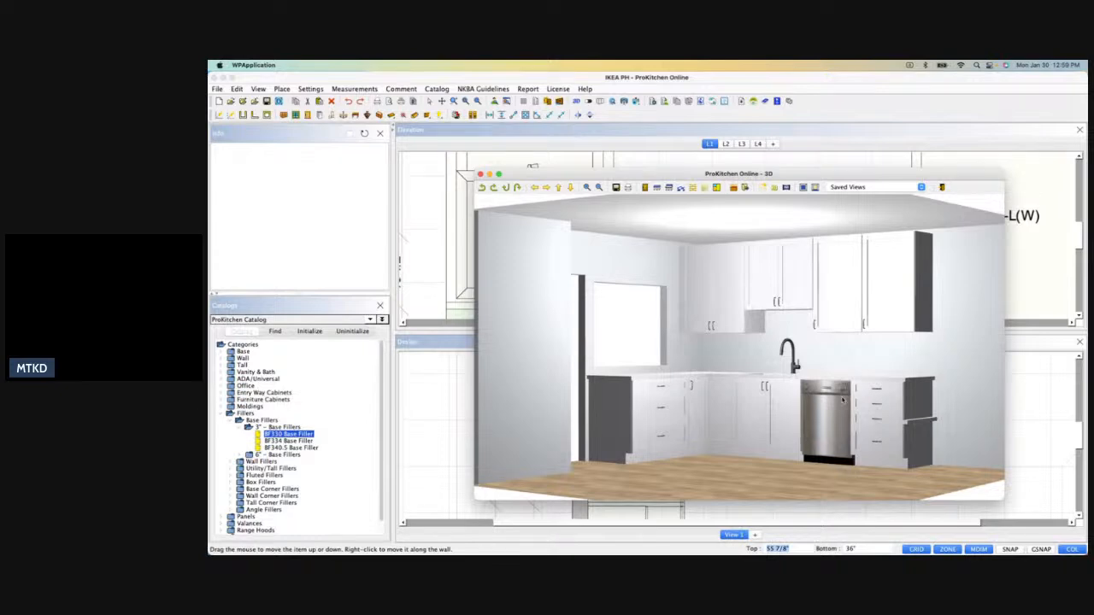
pyautogui.scroll(-5, 719, 419)
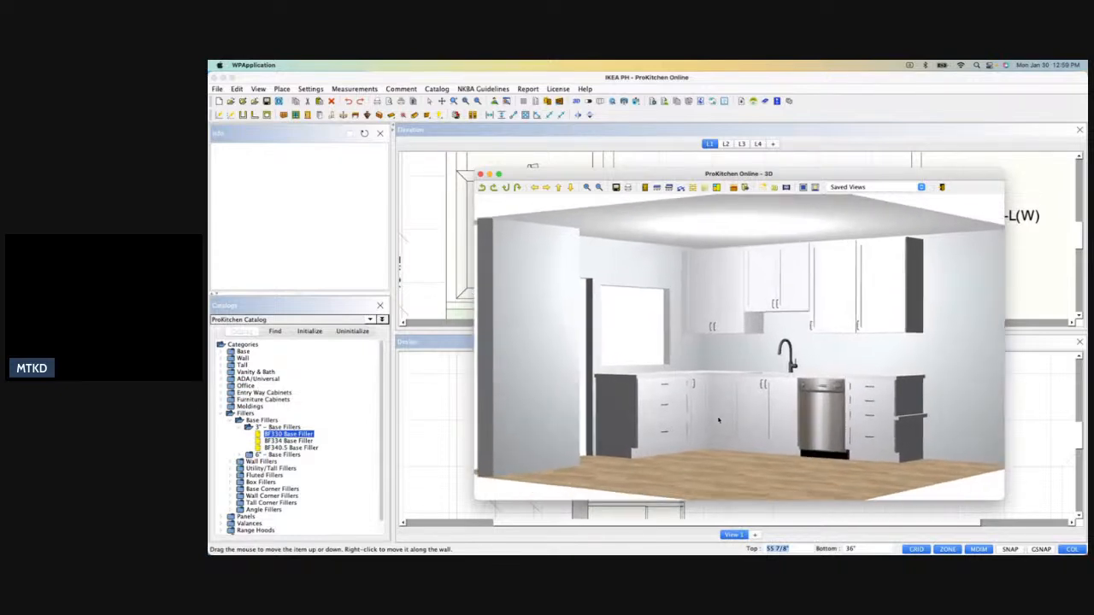
pyautogui.scroll(2, 719, 419)
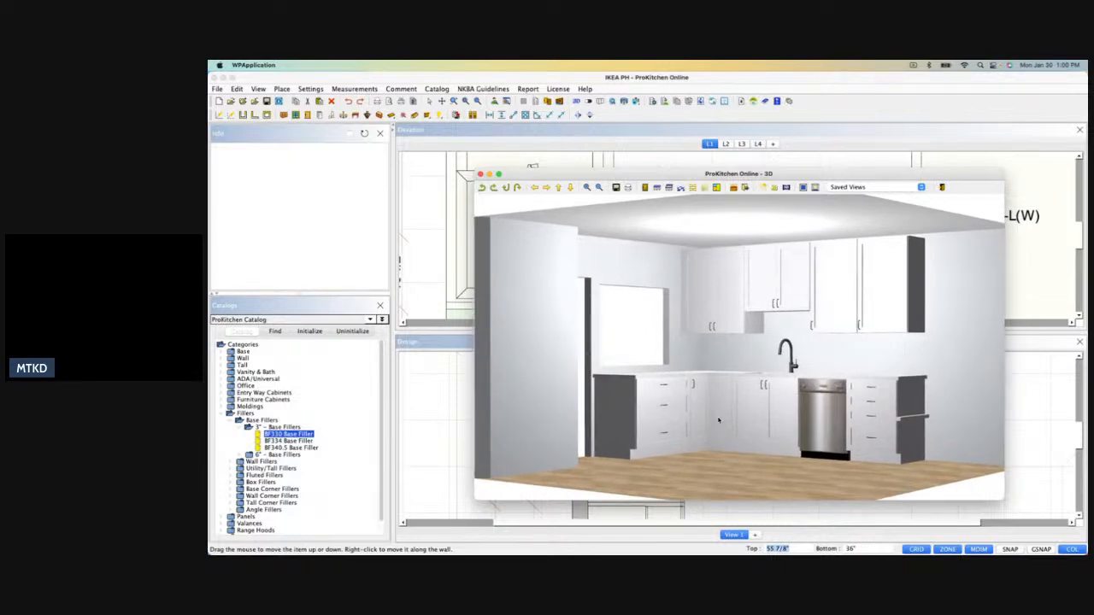
pyautogui.moveTo(694, 397); pyautogui.dragTo(647, 241)
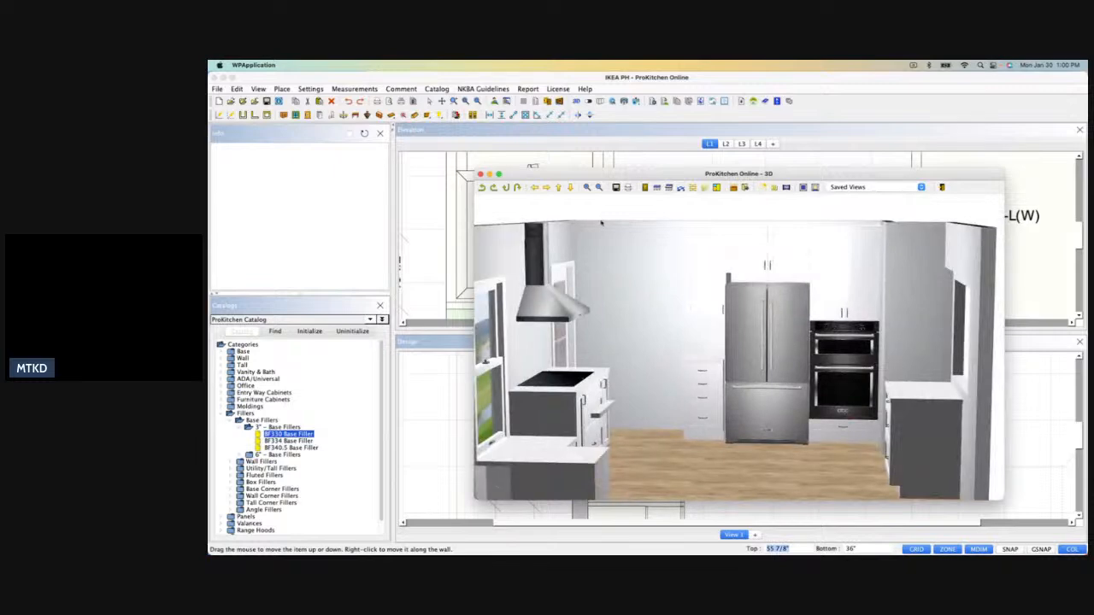
pyautogui.click(481, 174)
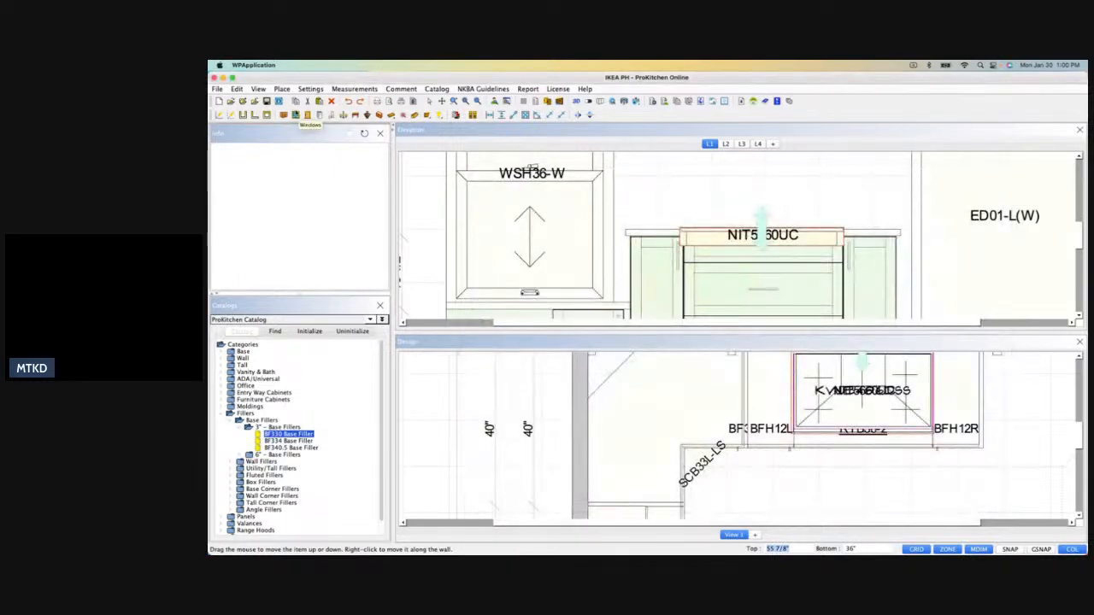
# Enable the toe kick in the design's molding settings, using TK96 - Toe Kick (Wood) from the ProKitchen Catalog.
pyautogui.click(279, 101)
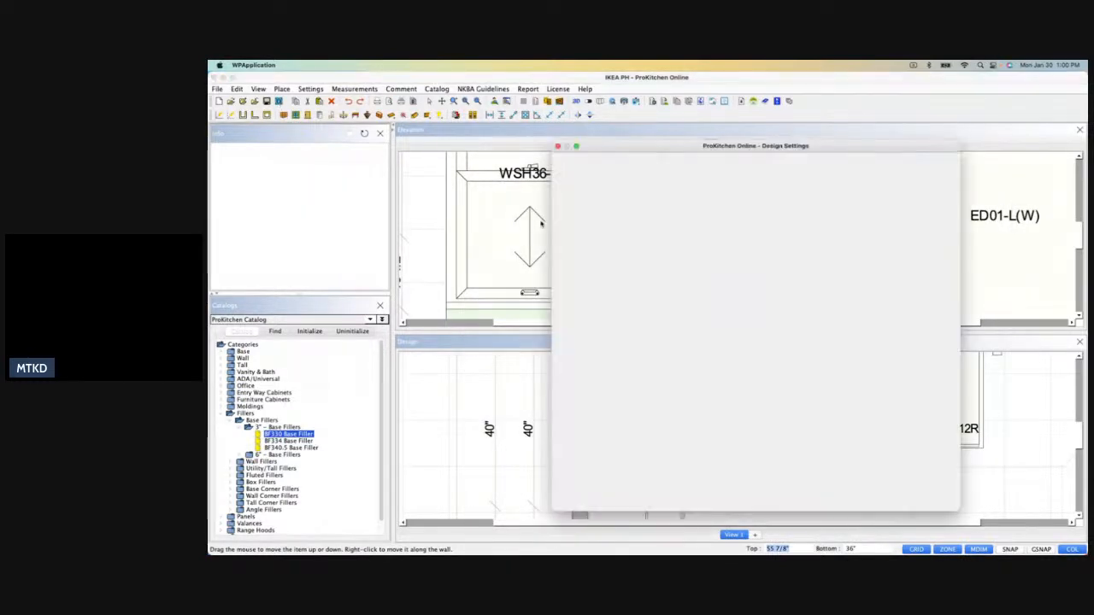
pyautogui.click(598, 275)
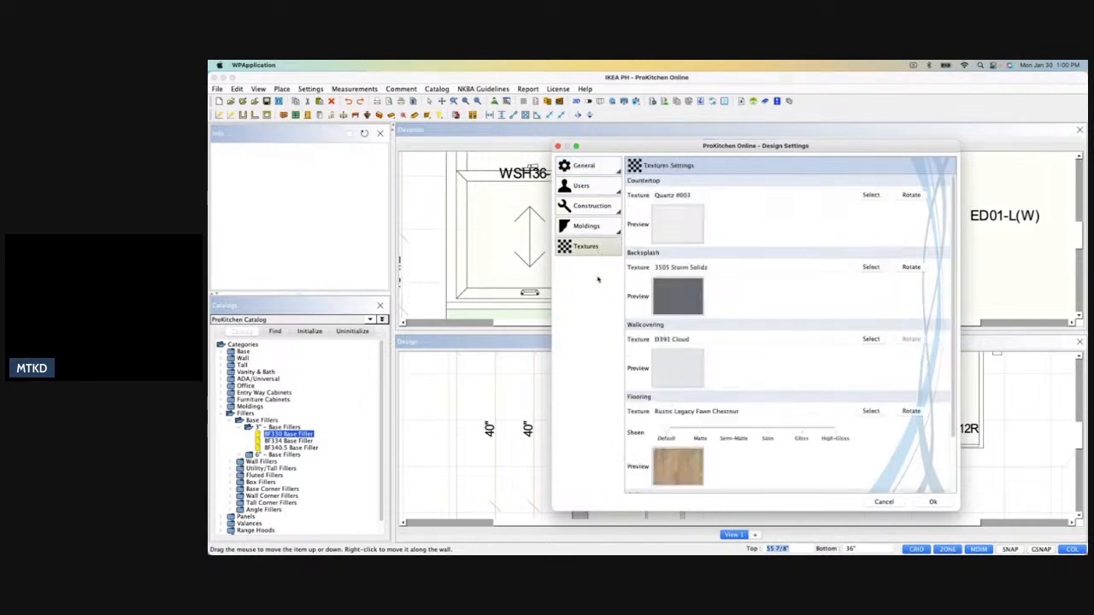
pyautogui.click(598, 227)
pyautogui.click(635, 308)
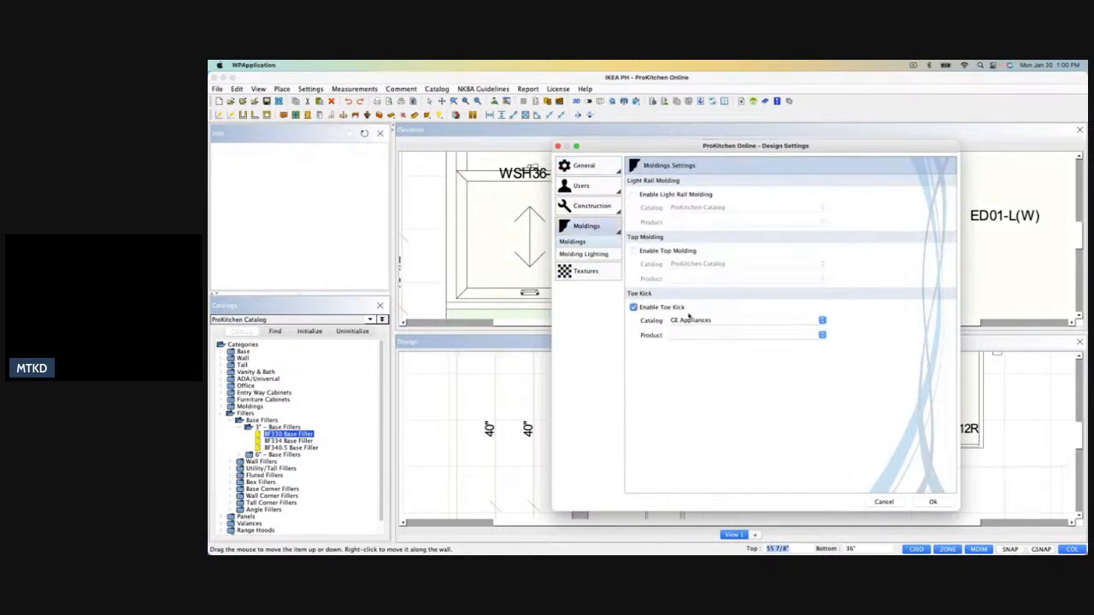
pyautogui.click(710, 320)
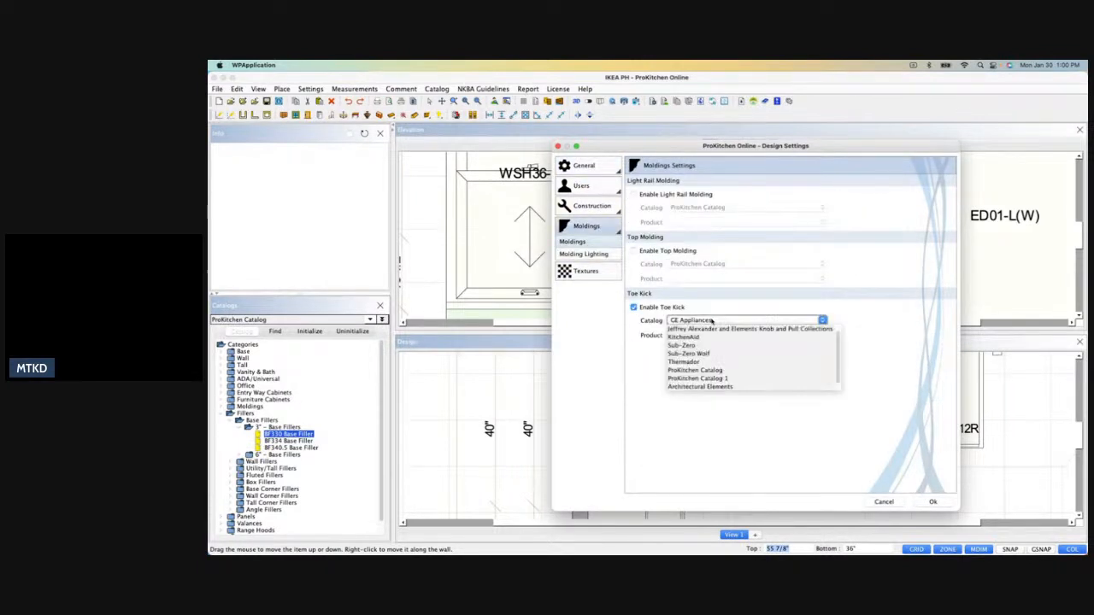
pyautogui.click(706, 371)
pyautogui.click(738, 334)
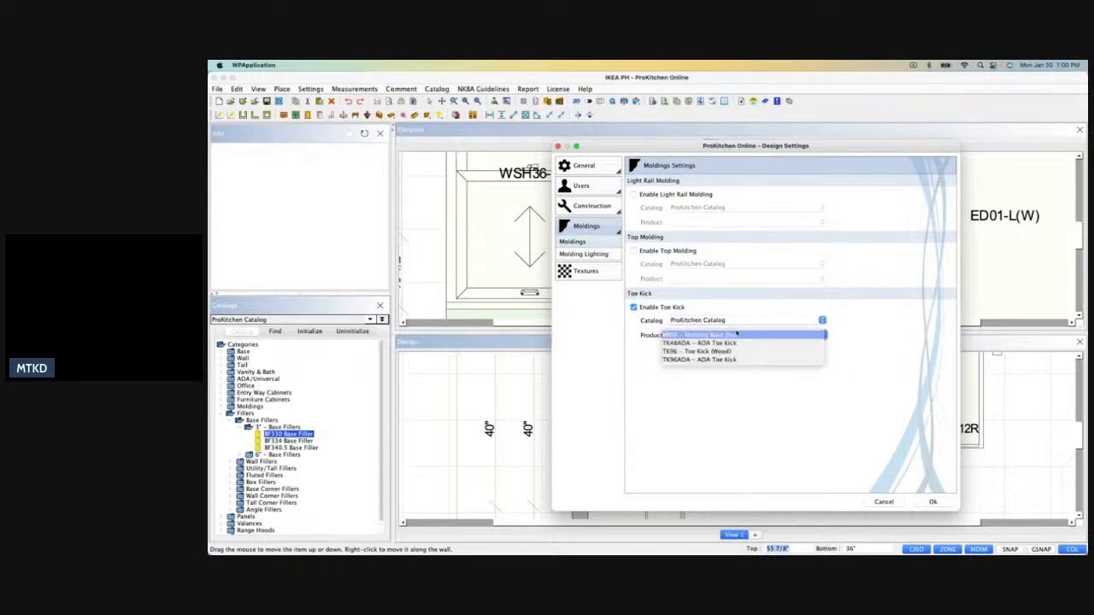
pyautogui.click(738, 352)
# Enable top molding with the SCM2 - 2" Starter Cabinet Molding from the ProKitchen Catalog and apply the design settings.
pyautogui.click(633, 250)
pyautogui.click(709, 265)
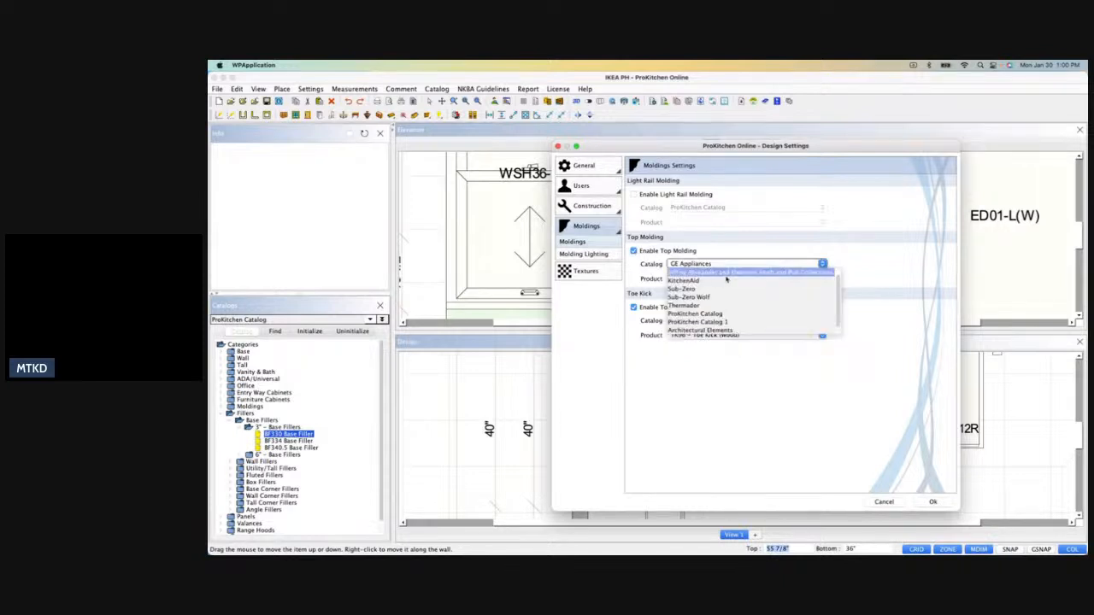
pyautogui.click(715, 315)
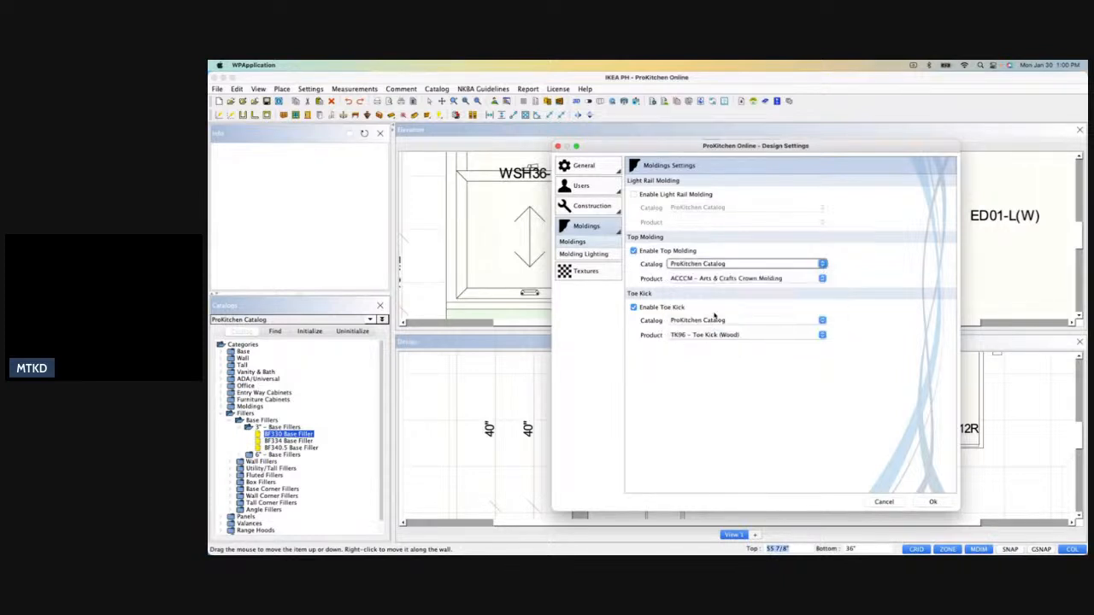
pyautogui.click(744, 279)
pyautogui.scroll(-2, 742, 319)
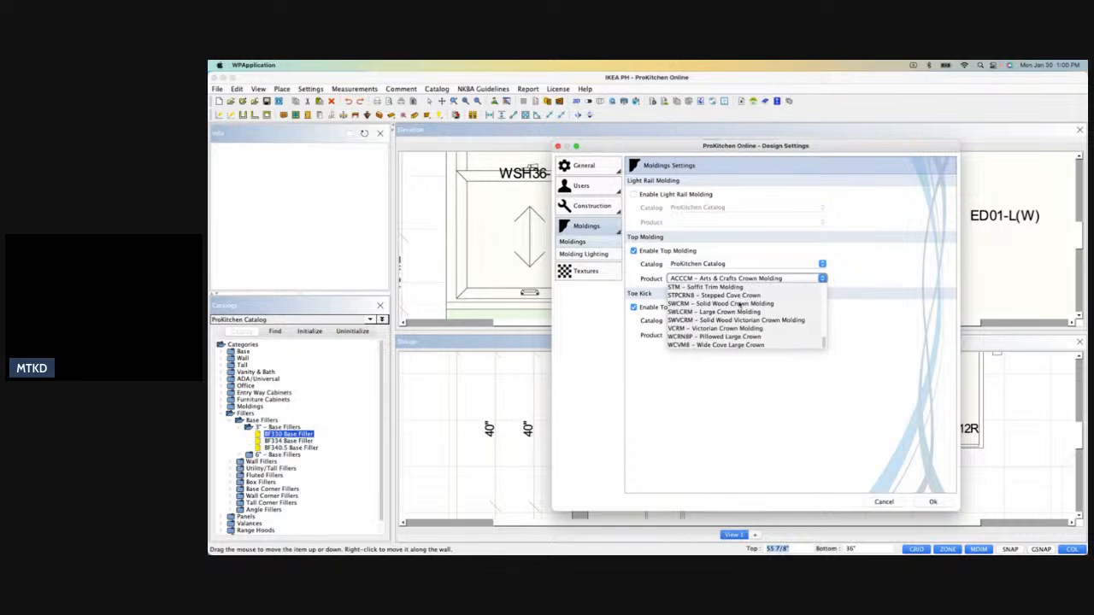
pyautogui.scroll(3, 740, 305)
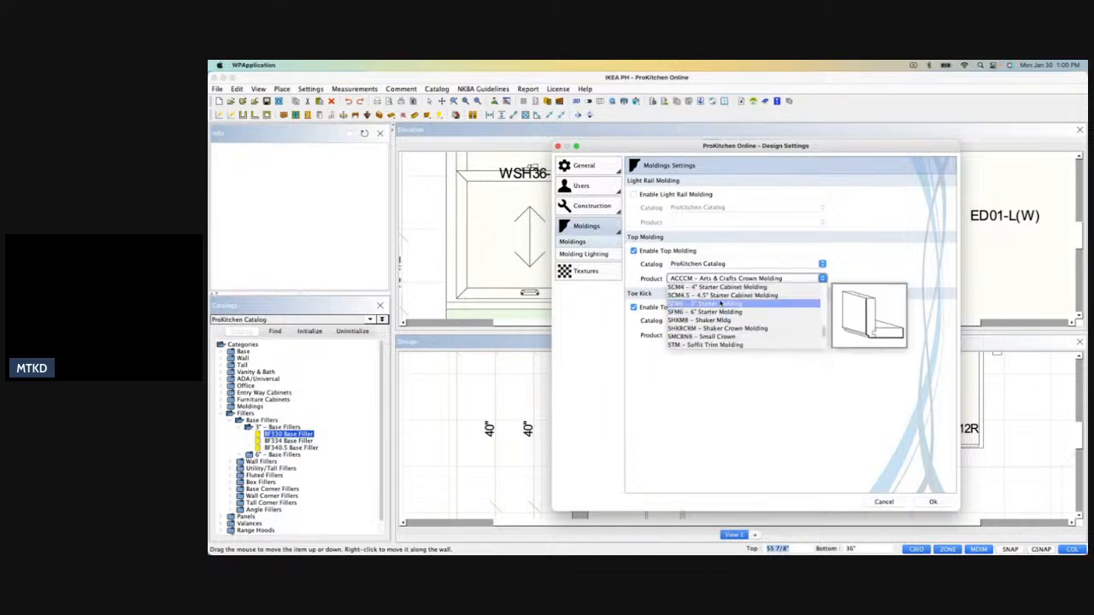
pyautogui.scroll(2, 720, 305)
pyautogui.click(721, 291)
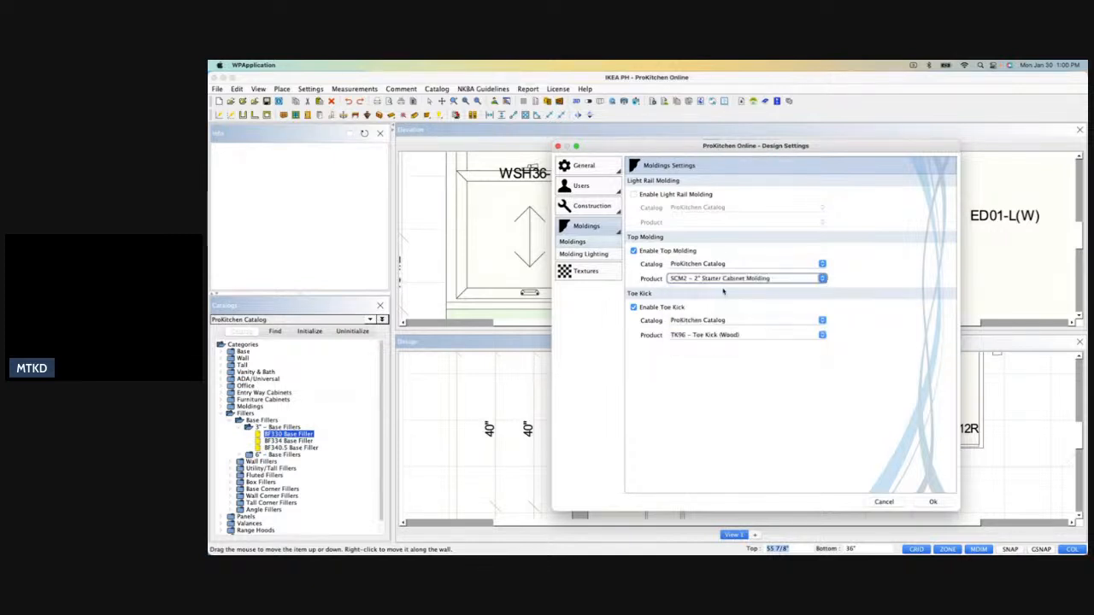
pyautogui.click(932, 502)
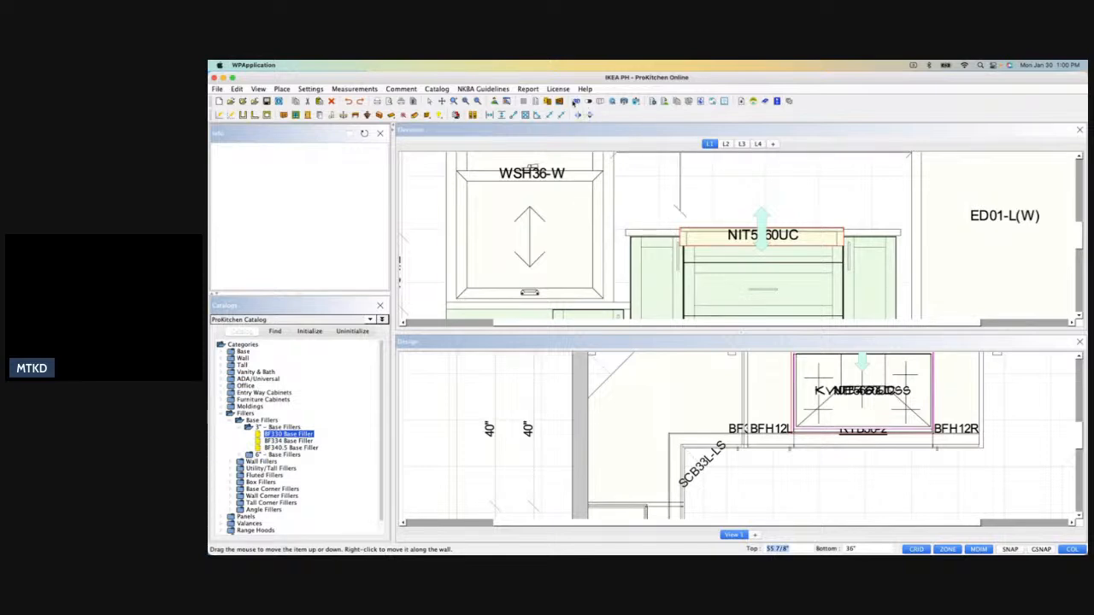
# Review the kitchen in 3D with its moldings, looking at the wall oven, cooktop wall and sink wall.
pyautogui.click(574, 102)
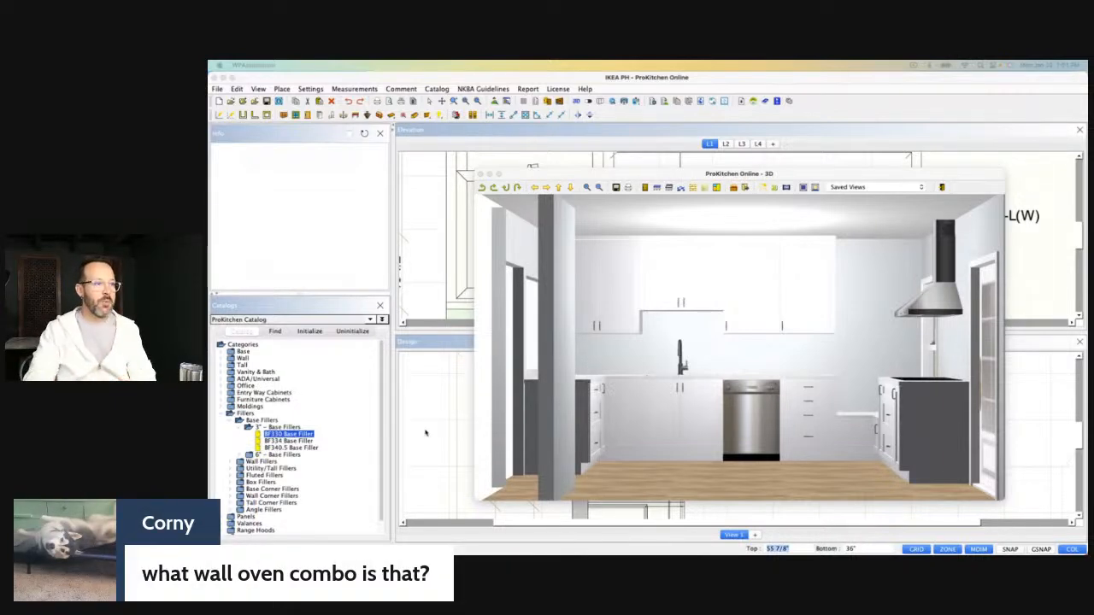
pyautogui.moveTo(692, 370); pyautogui.dragTo(983, 365)
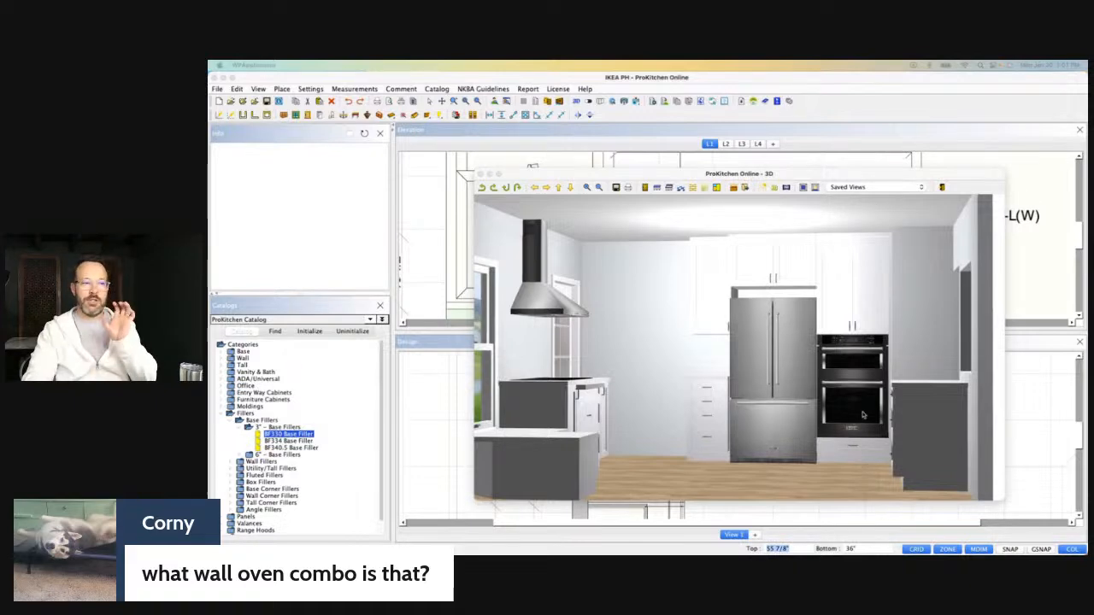
pyautogui.moveTo(864, 427); pyautogui.dragTo(771, 448)
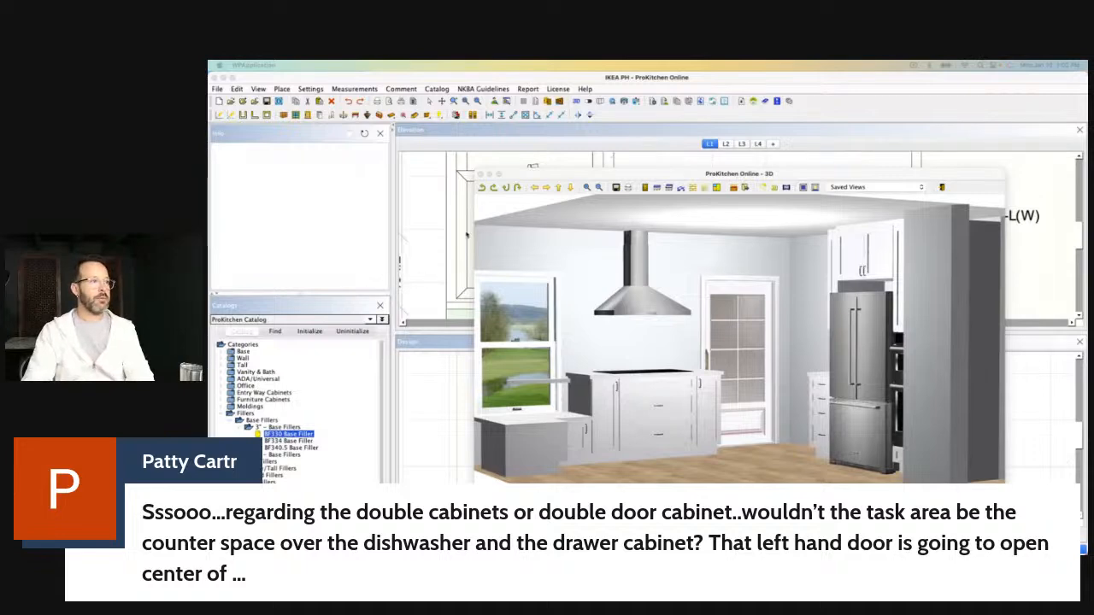
pyautogui.moveTo(773, 331); pyautogui.dragTo(585, 328)
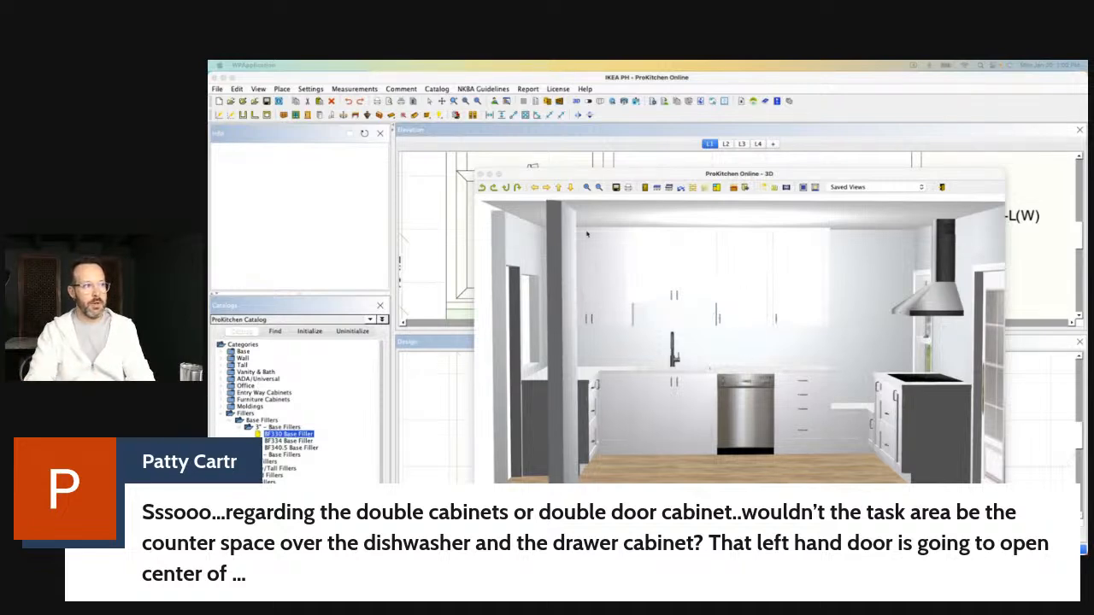
pyautogui.click(545, 175)
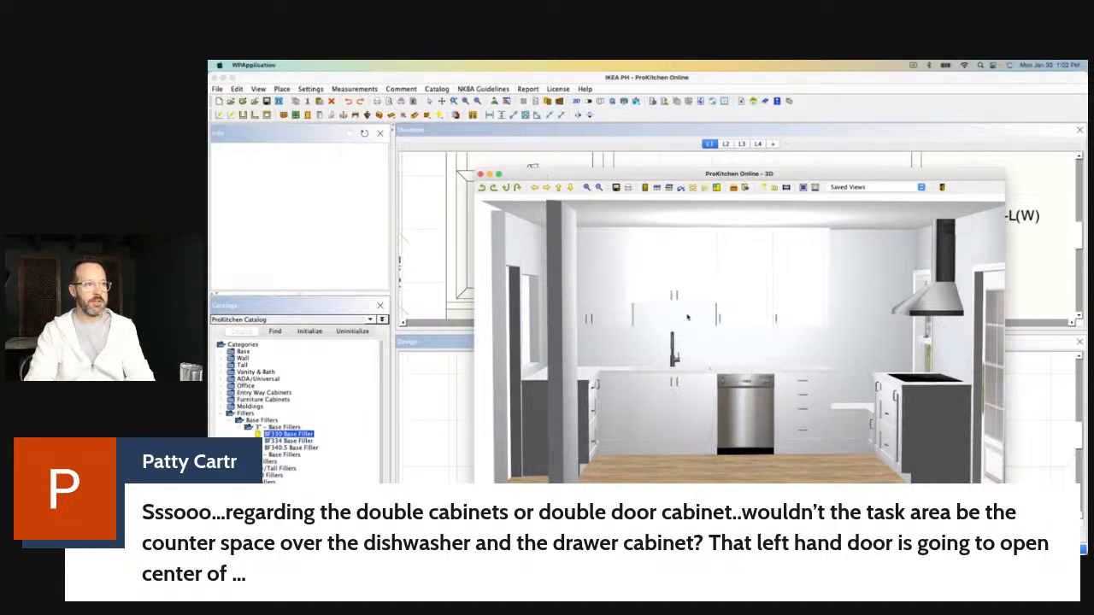
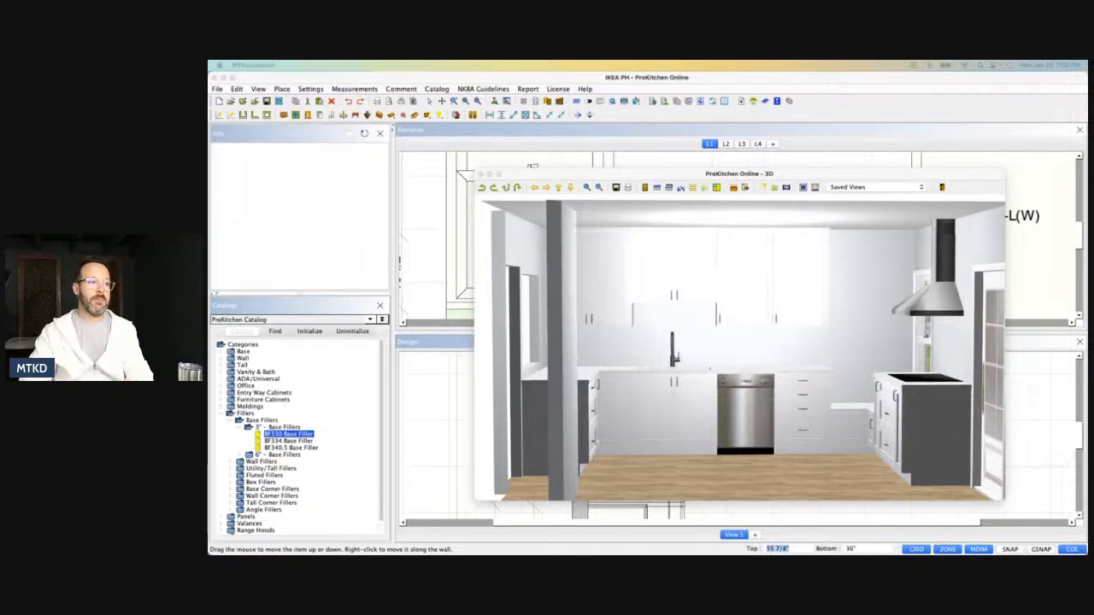
# Look over the sink wall and its adjoining base cabinets in 3D, and close the 3D view.
pyautogui.click(845, 405)
pyautogui.moveTo(791, 408)
pyautogui.mouseDown()
pyautogui.moveTo(603, 415)
pyautogui.moveTo(797, 408)
pyautogui.mouseUp()
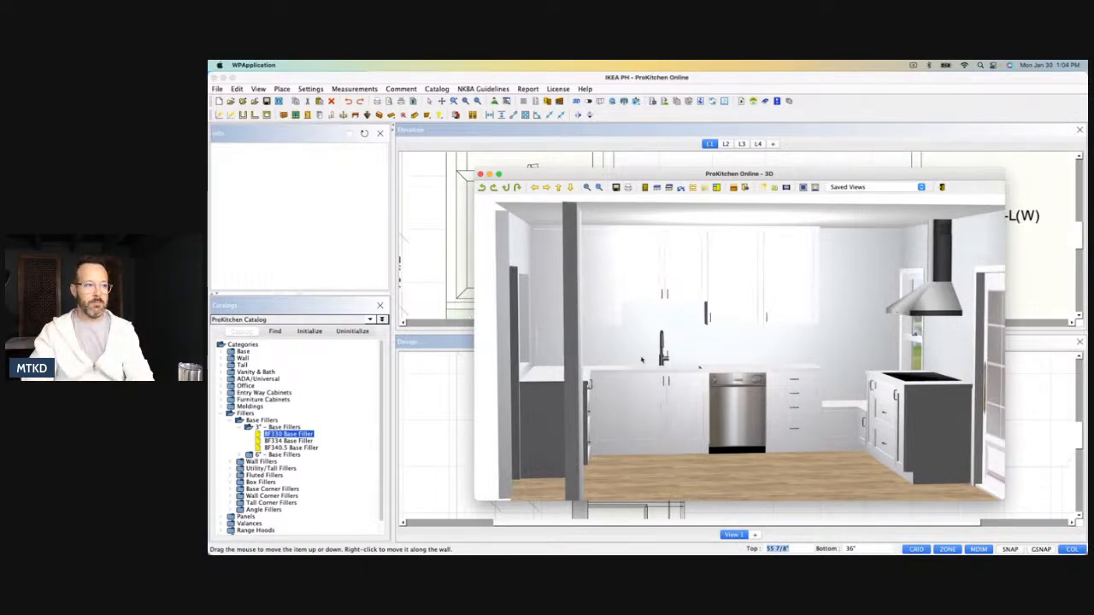
pyautogui.moveTo(700, 367); pyautogui.dragTo(648, 387)
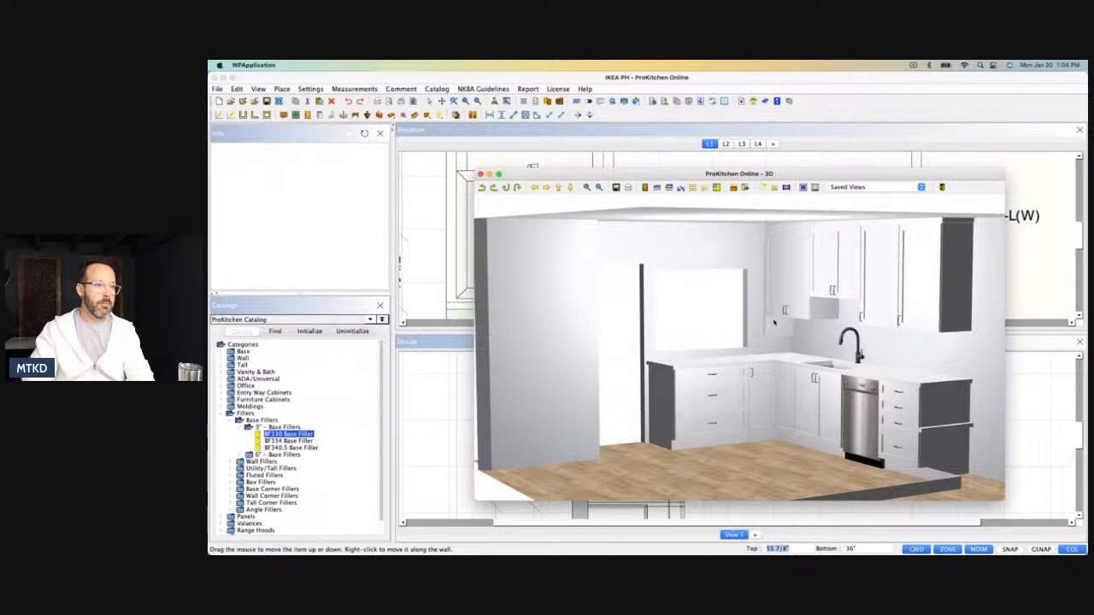
pyautogui.click(480, 174)
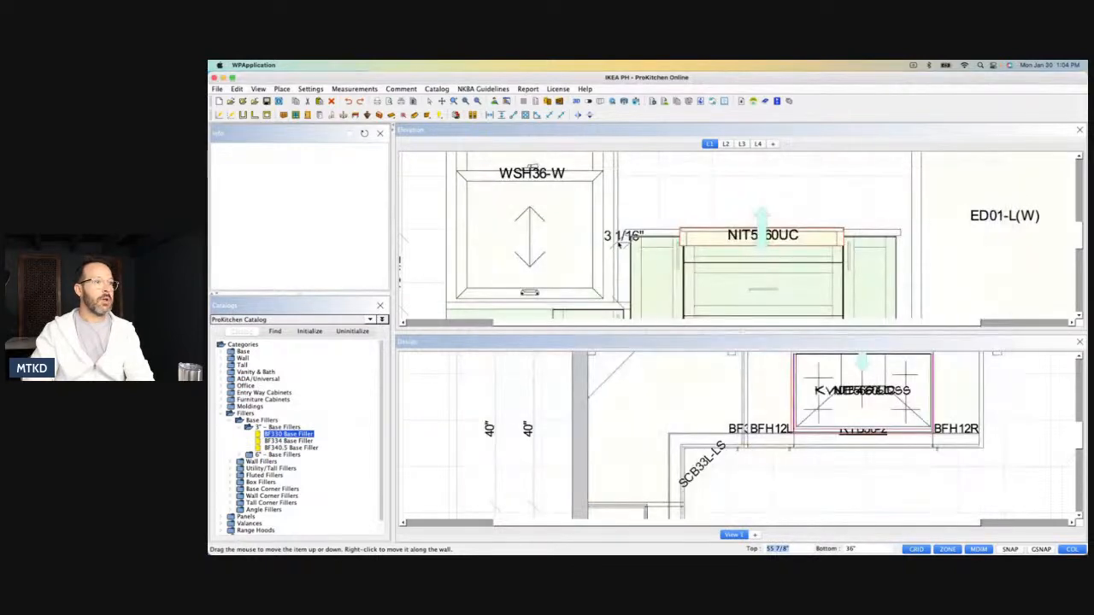
# Show elevation L2 and reopen the 3D view to inspect the sink and cooktop corner and the refrigerator and oven wall.
pyautogui.click(726, 144)
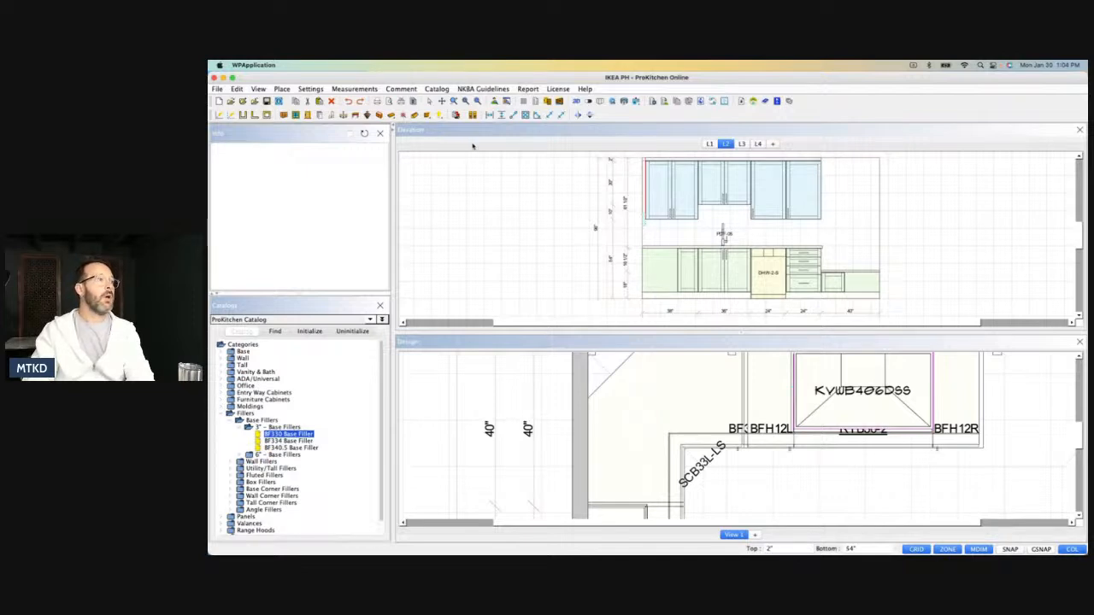
pyautogui.click(575, 101)
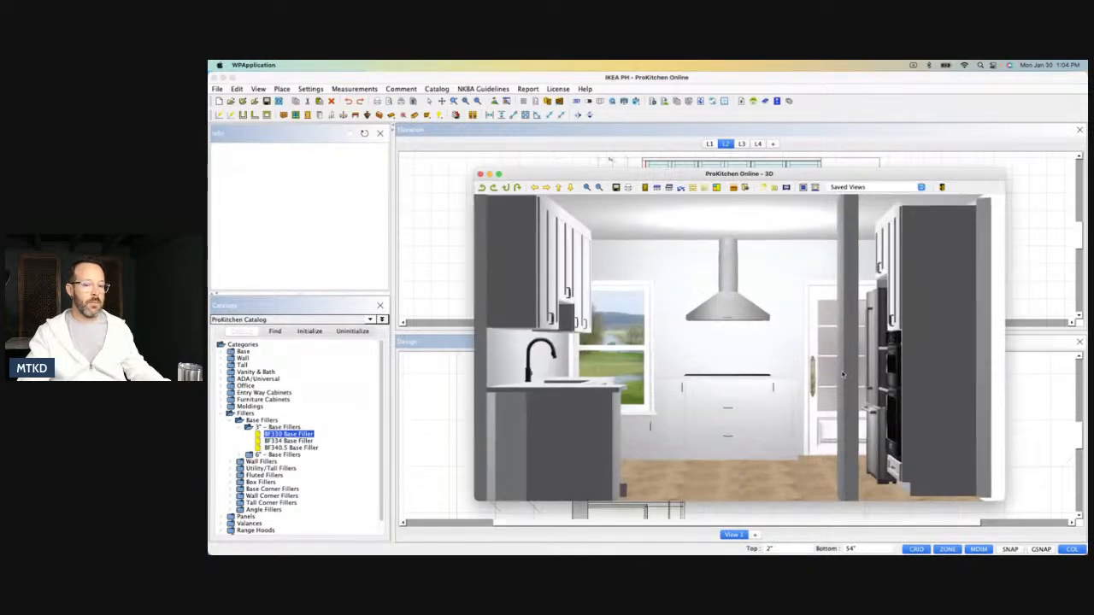
pyautogui.moveTo(843, 374); pyautogui.dragTo(761, 362)
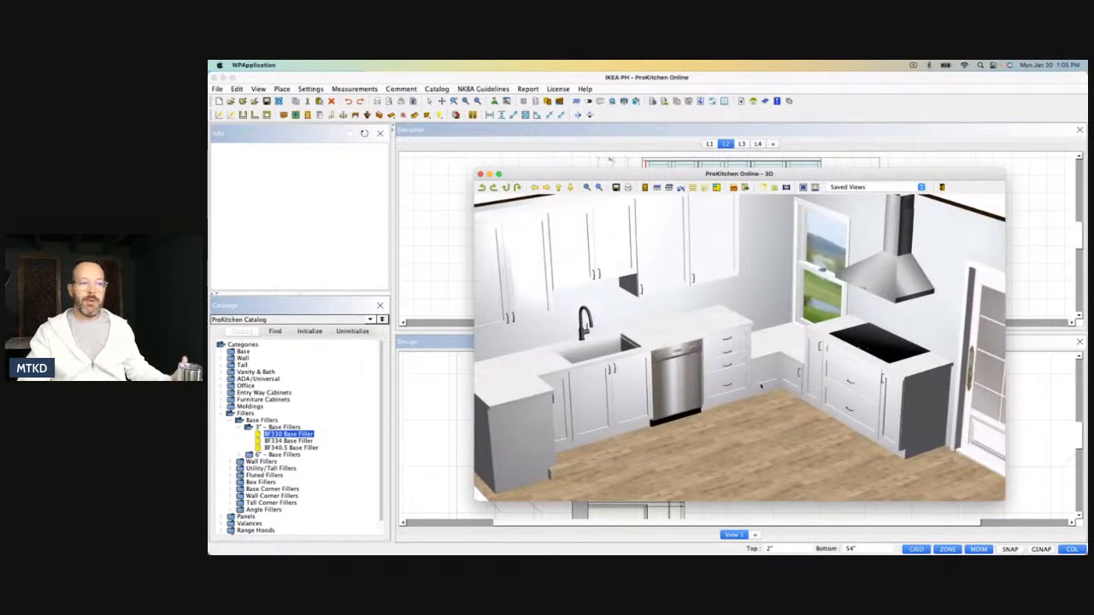
pyautogui.moveTo(771, 389); pyautogui.dragTo(756, 371)
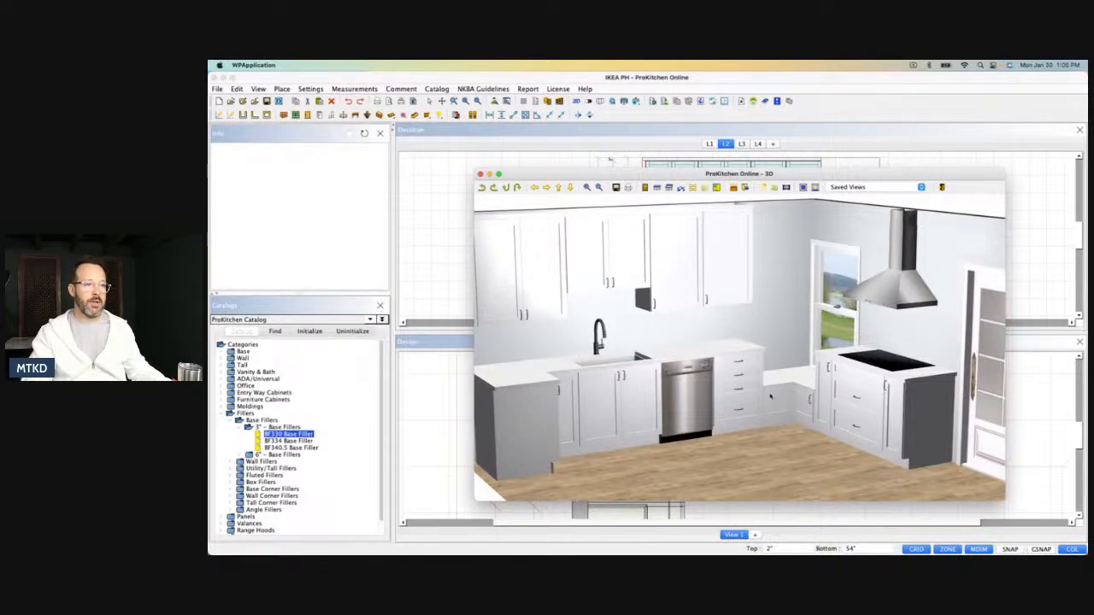
pyautogui.moveTo(718, 449); pyautogui.dragTo(683, 325)
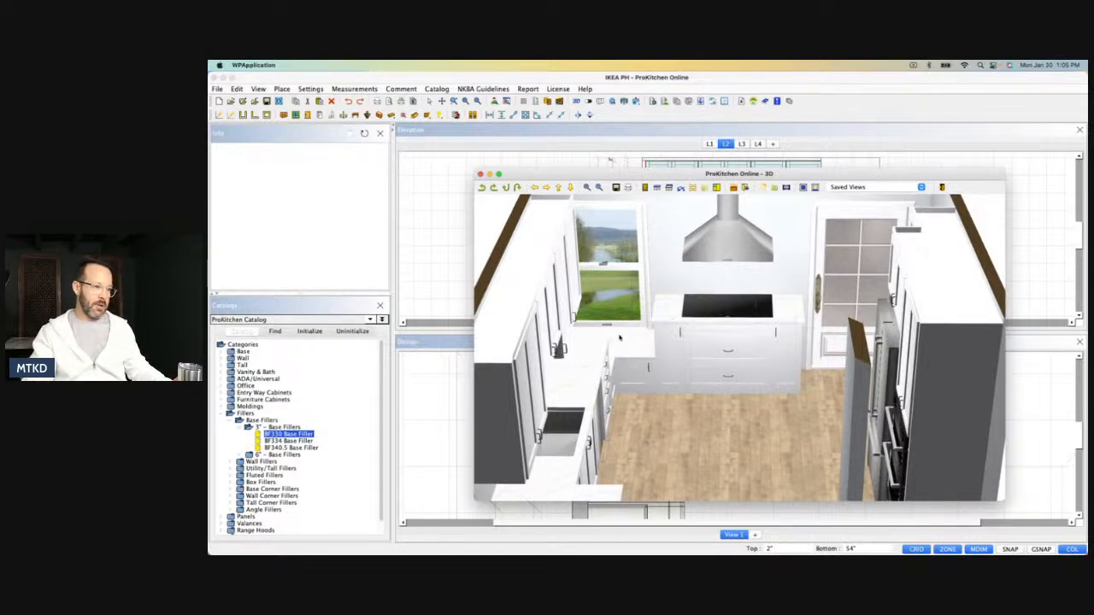
pyautogui.moveTo(747, 401); pyautogui.dragTo(674, 358)
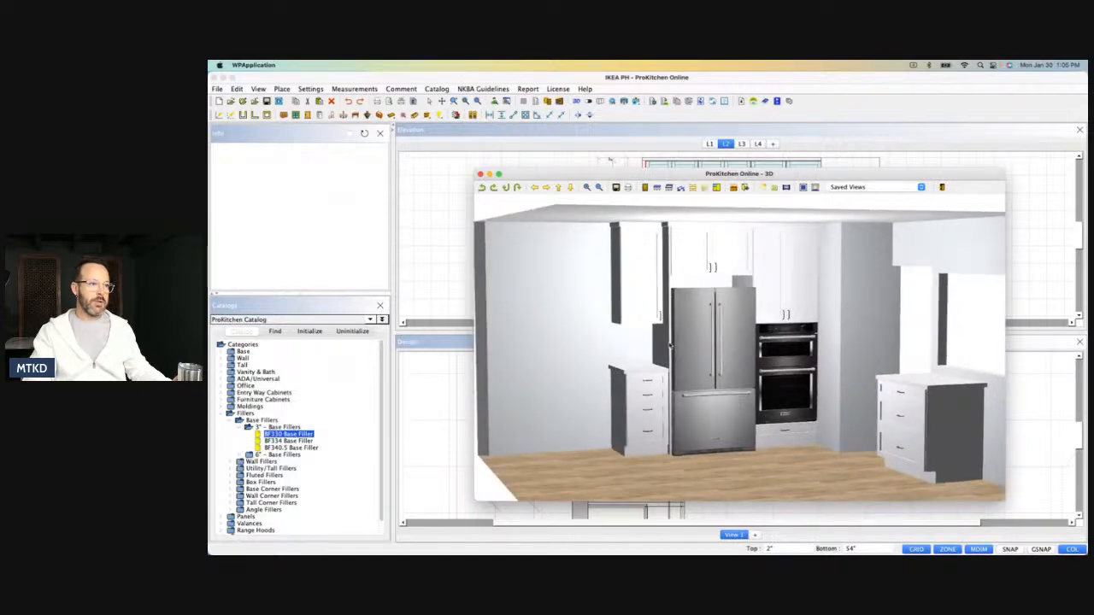
pyautogui.moveTo(774, 414); pyautogui.dragTo(743, 385)
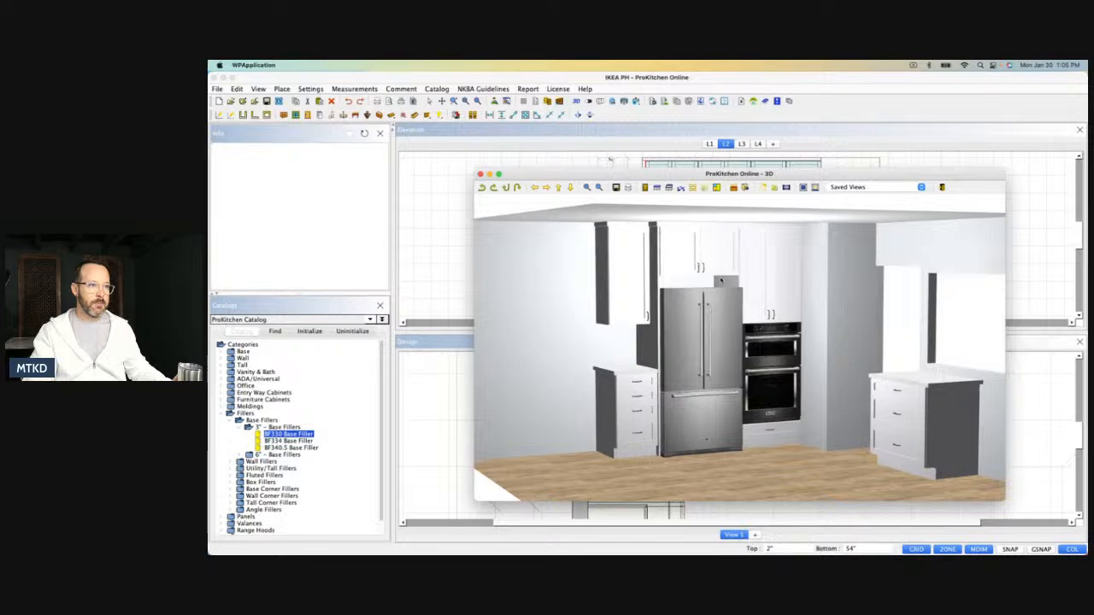
pyautogui.moveTo(741, 342); pyautogui.dragTo(716, 337)
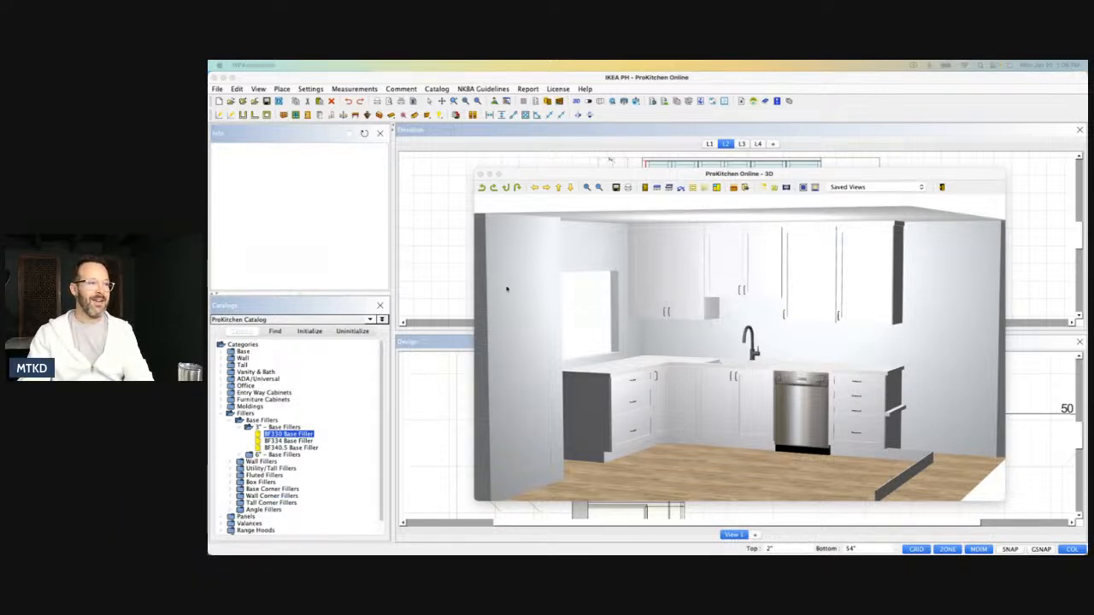
# Examine the sink wall, dishwasher run and the corner beside the cooktop in 3D.
pyautogui.moveTo(758, 355); pyautogui.dragTo(787, 354)
pyautogui.moveTo(704, 406); pyautogui.dragTo(735, 415)
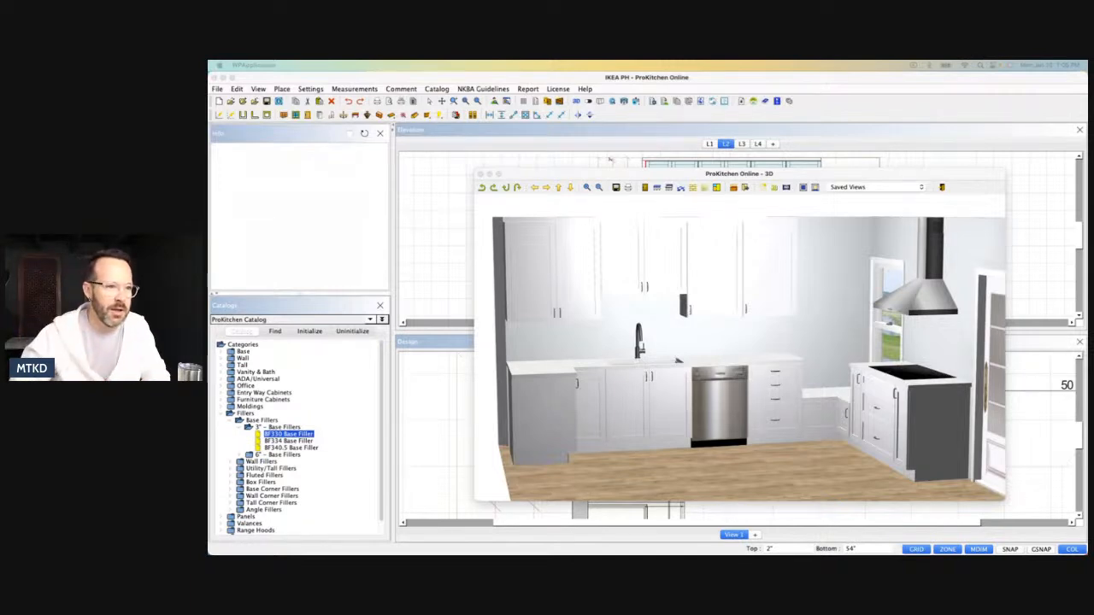
pyautogui.press('Right')
pyautogui.press('Right')
pyautogui.press('Right')
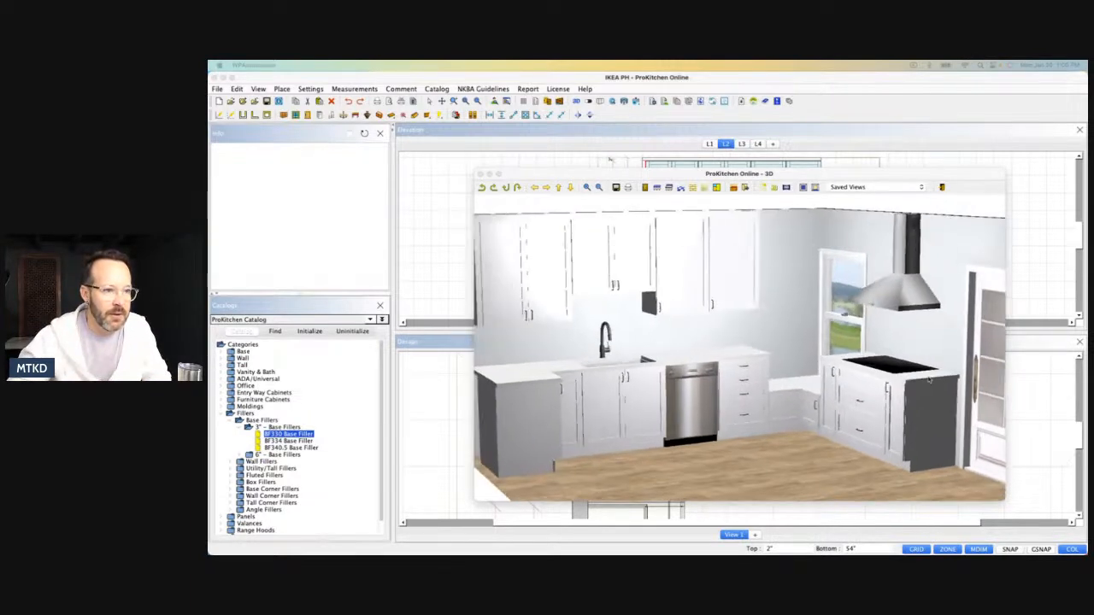
pyautogui.moveTo(951, 374); pyautogui.dragTo(954, 377)
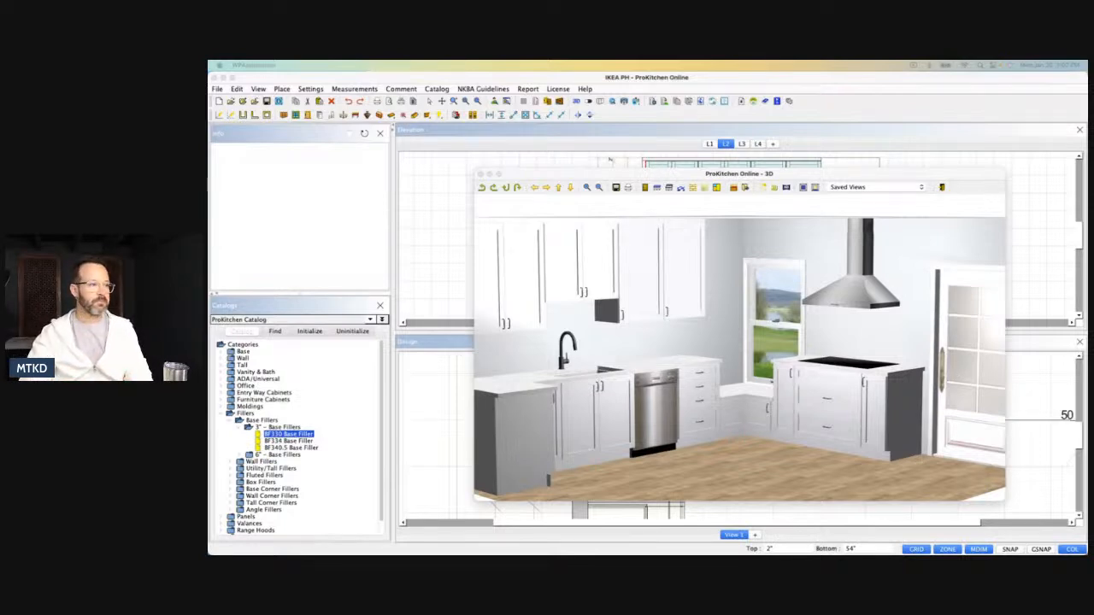
# Examine the whole kitchen layout from directly overhead in 3D, with all walls in view.
pyautogui.moveTo(815, 360); pyautogui.dragTo(747, 399)
pyautogui.scroll(-2, 747, 399)
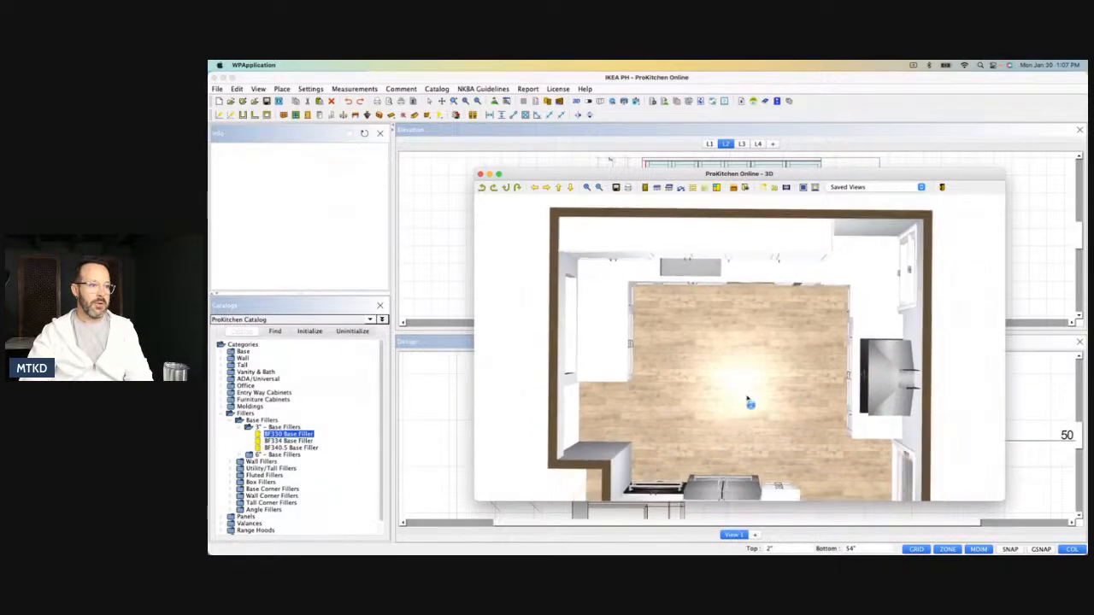
pyautogui.scroll(-1, 747, 399)
pyautogui.scroll(-2, 744, 393)
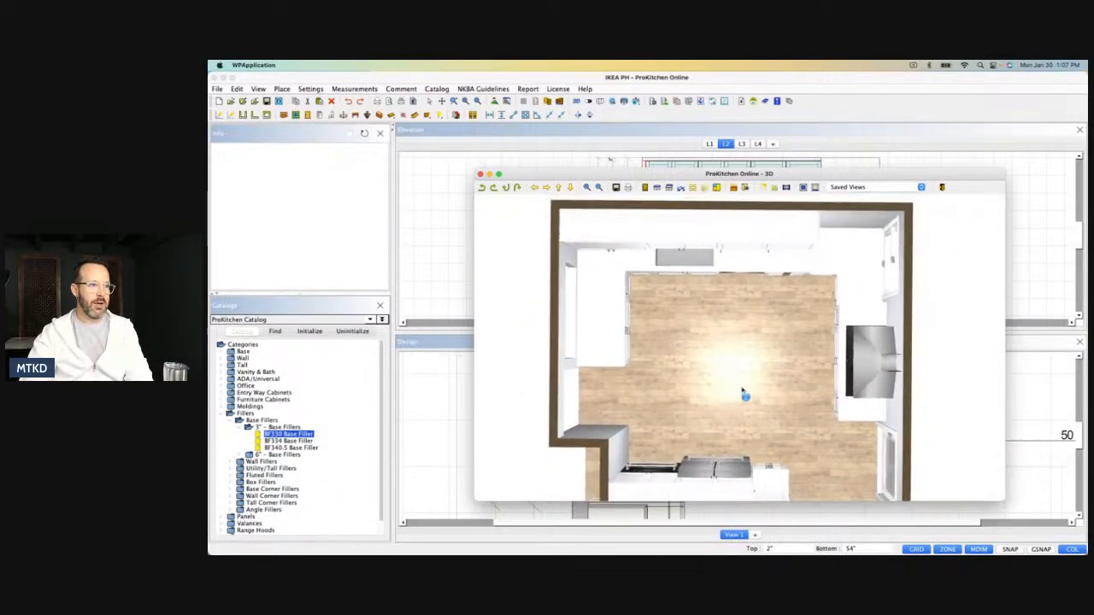
pyautogui.moveTo(743, 391); pyautogui.dragTo(736, 378, button='right')
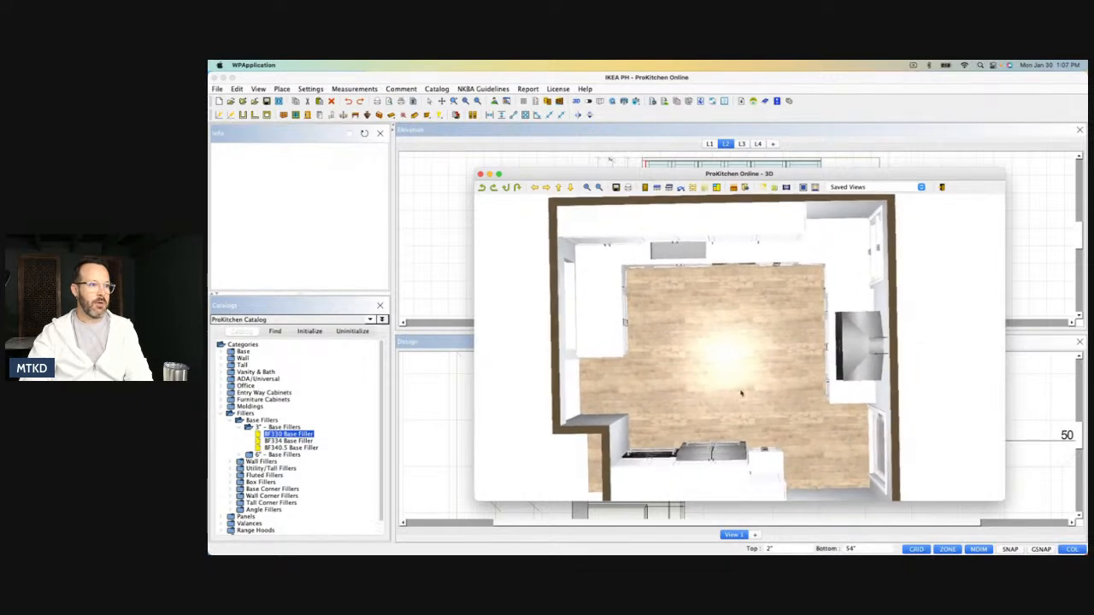
pyautogui.scroll(-1, 741, 417)
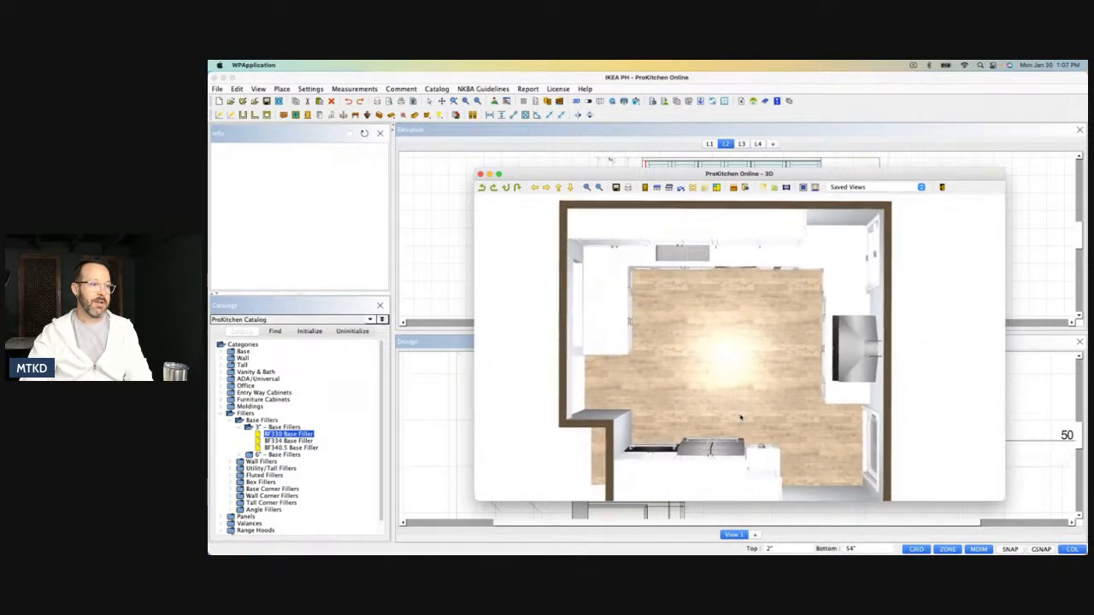
pyautogui.scroll(-1, 741, 417)
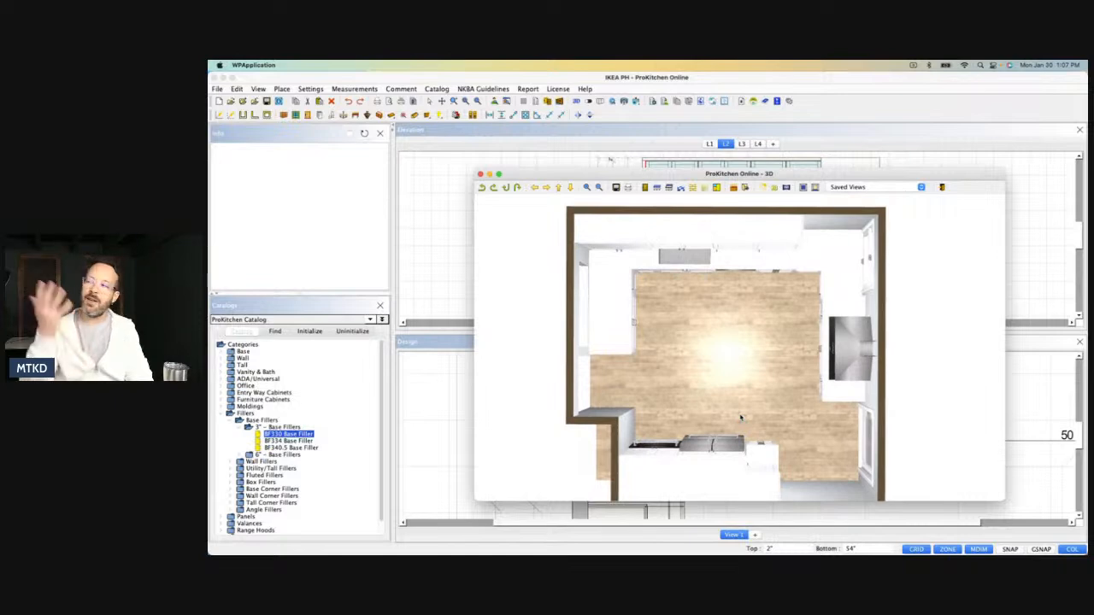
pyautogui.moveTo(753, 372); pyautogui.dragTo(752, 367, button='right')
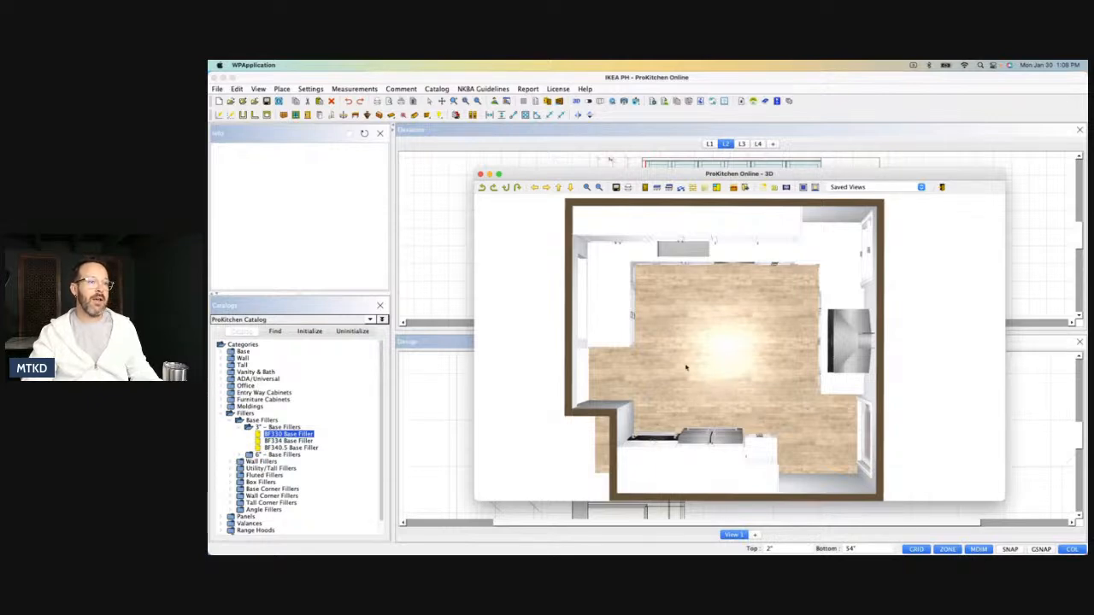
pyautogui.moveTo(687, 368)
pyautogui.mouseDown()
pyautogui.moveTo(703, 340)
pyautogui.moveTo(686, 371)
pyautogui.mouseUp()
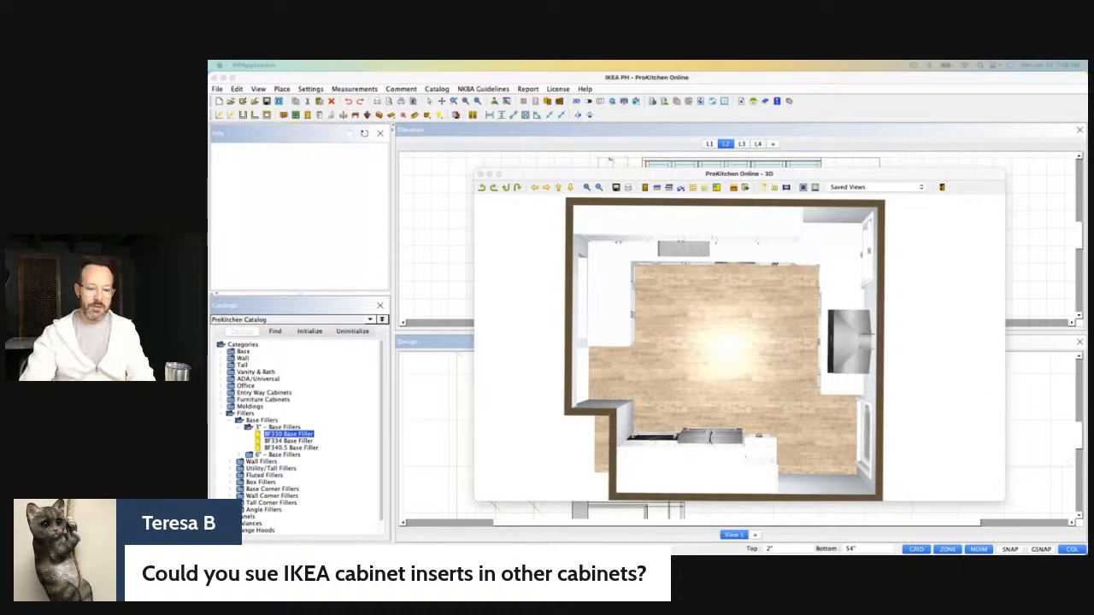
pyautogui.moveTo(696, 339)
pyautogui.mouseDown()
pyautogui.moveTo(710, 347)
pyautogui.moveTo(732, 334)
pyautogui.moveTo(709, 348)
pyautogui.mouseUp()
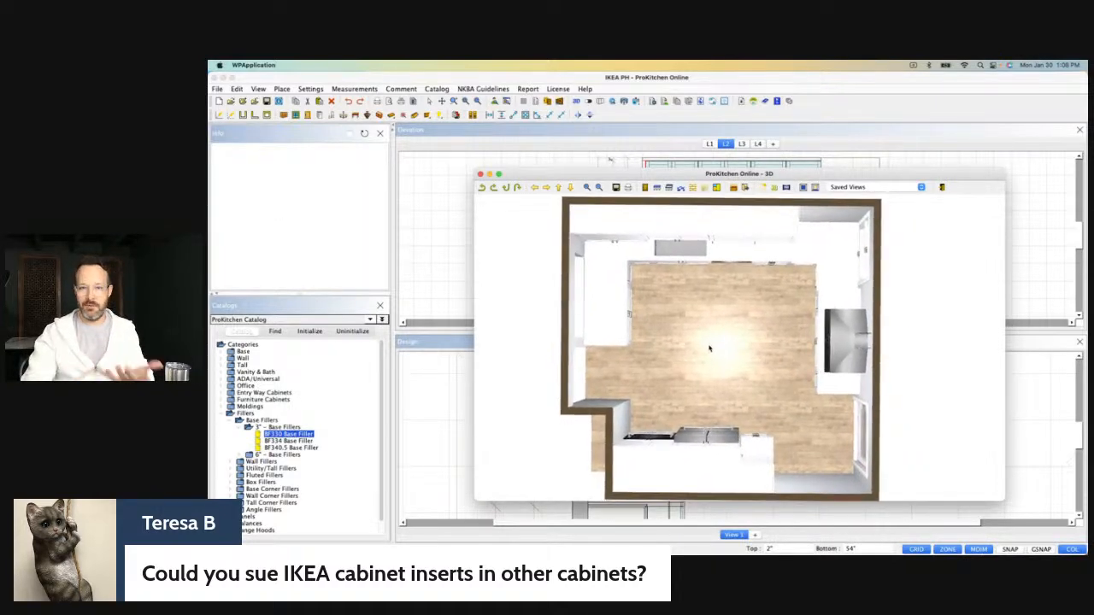
pyautogui.moveTo(739, 345); pyautogui.dragTo(750, 342)
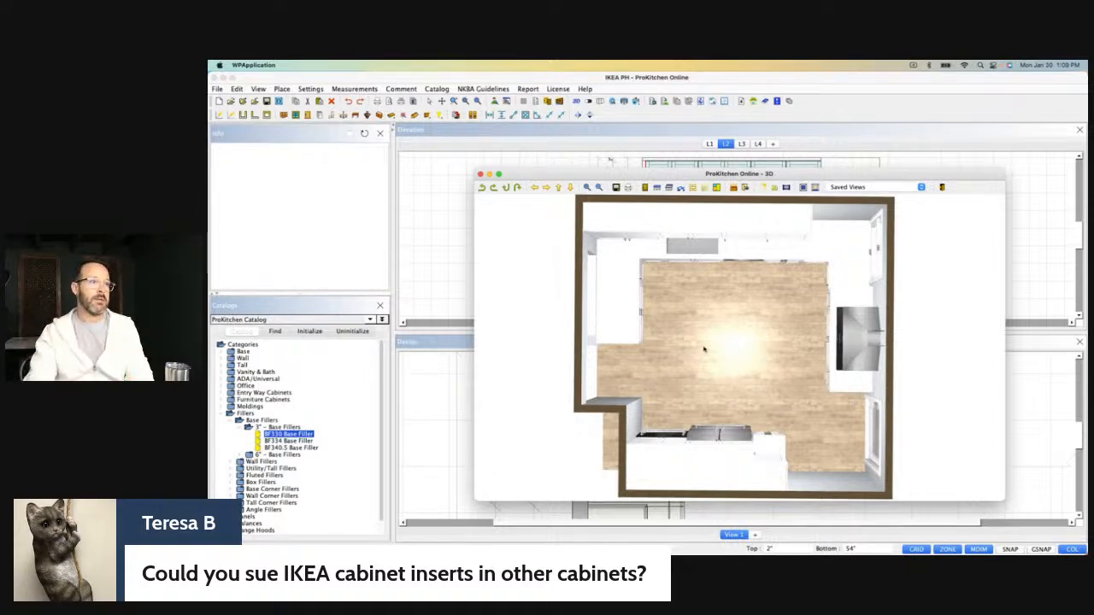
# Bring the 3D camera down from overhead to view the sink wall, cooktop, window and glass door.
pyautogui.moveTo(701, 350); pyautogui.dragTo(699, 280)
pyautogui.moveTo(715, 355); pyautogui.dragTo(712, 386)
pyautogui.scroll(4, 710, 384)
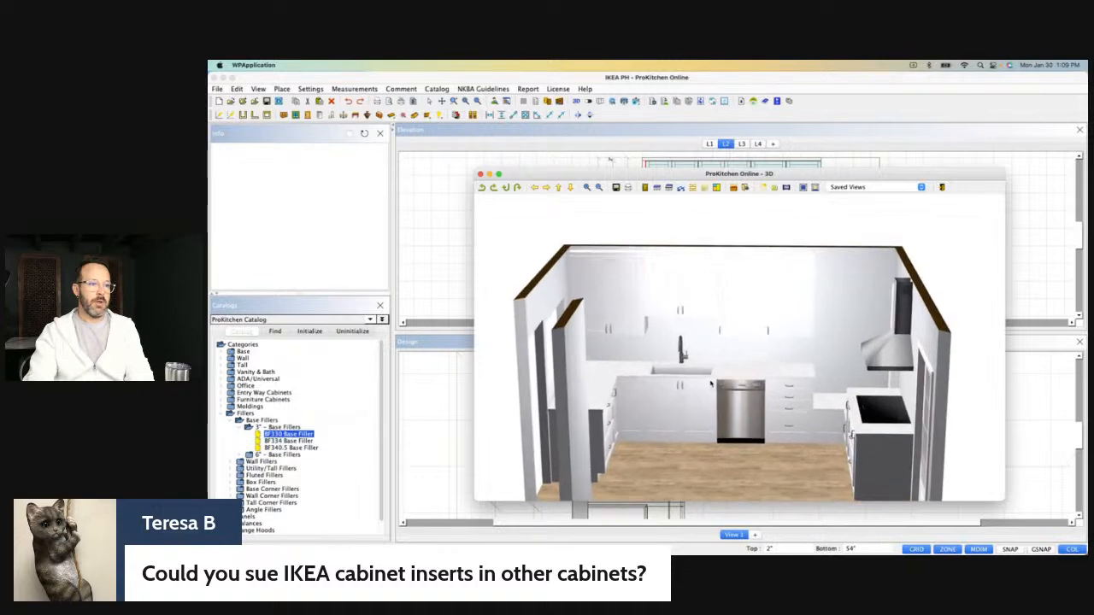
pyautogui.moveTo(709, 386); pyautogui.dragTo(711, 359, button='right')
pyautogui.moveTo(710, 359); pyautogui.dragTo(772, 360)
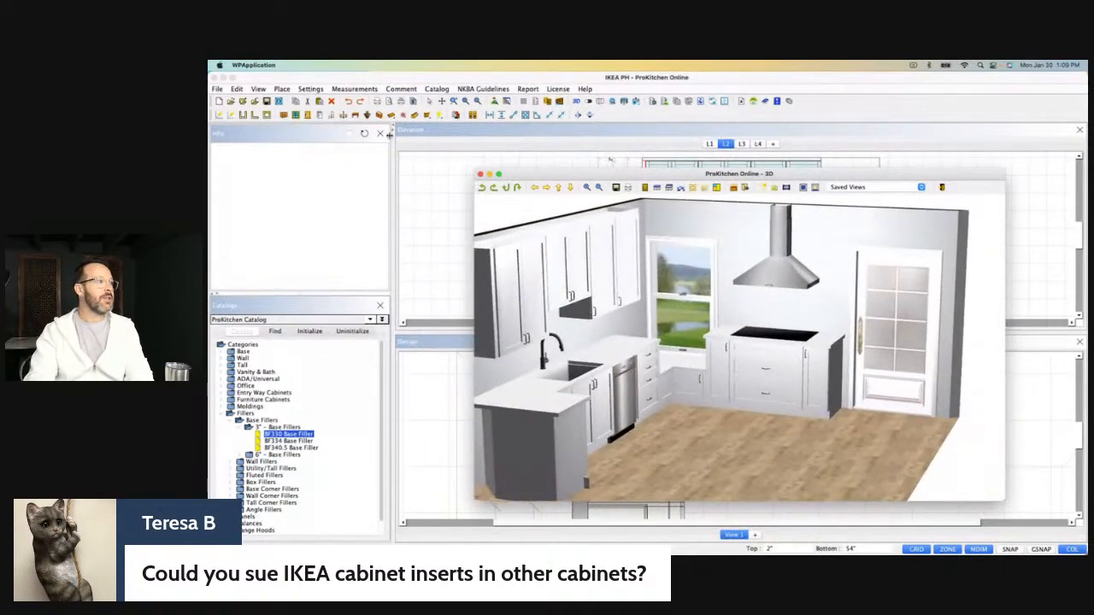
# Set the countertop texture to Granite #002 from the Countertop Sample collection in the design settings.
pyautogui.click(278, 101)
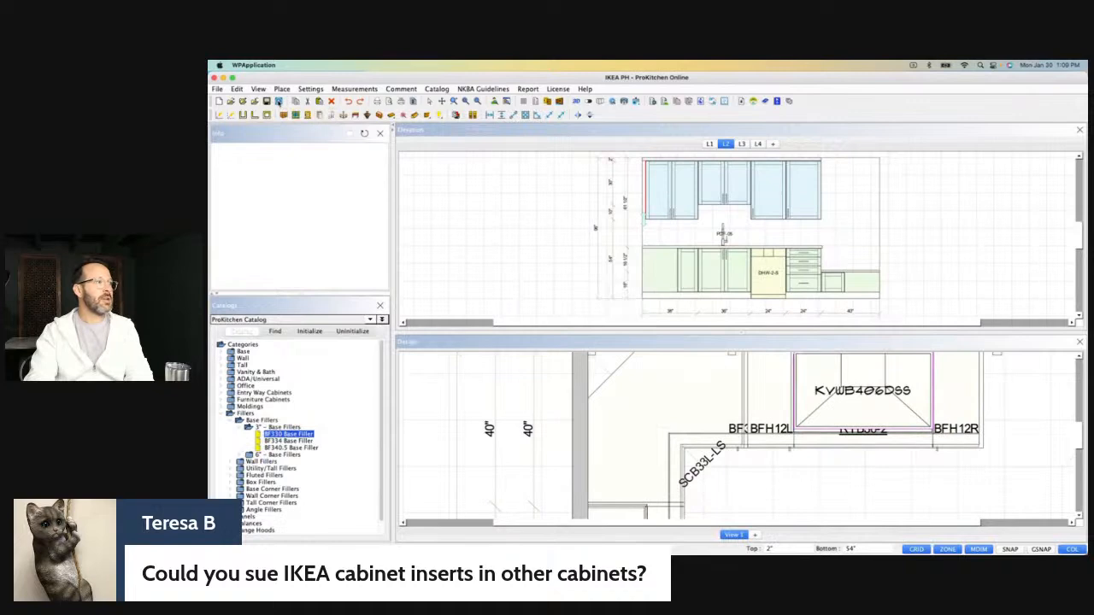
pyautogui.click(278, 101)
pyautogui.click(590, 271)
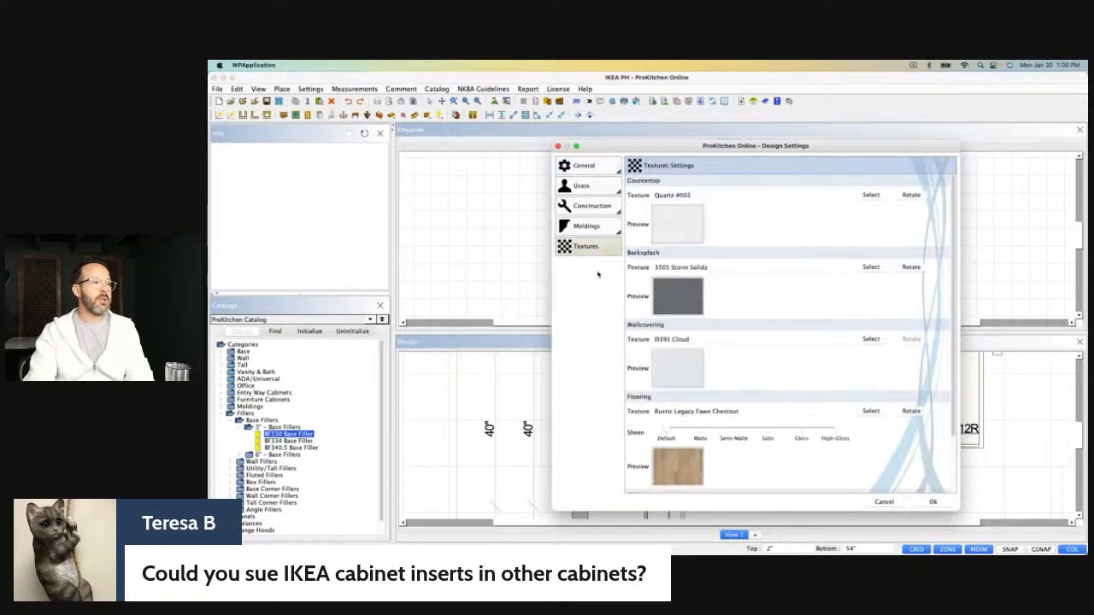
pyautogui.click(675, 232)
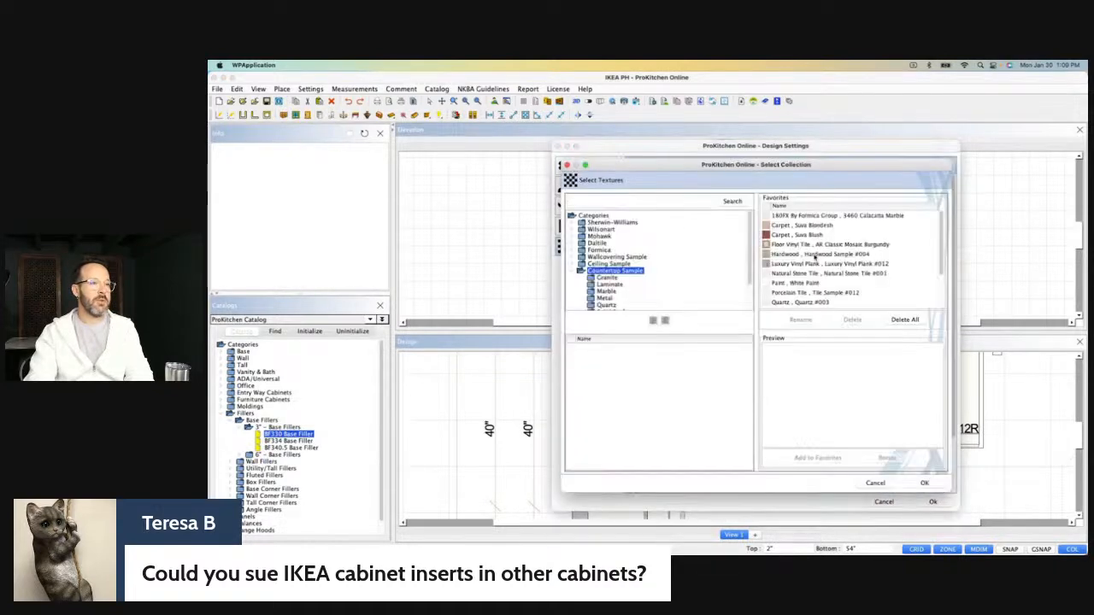
pyautogui.scroll(-2, 644, 289)
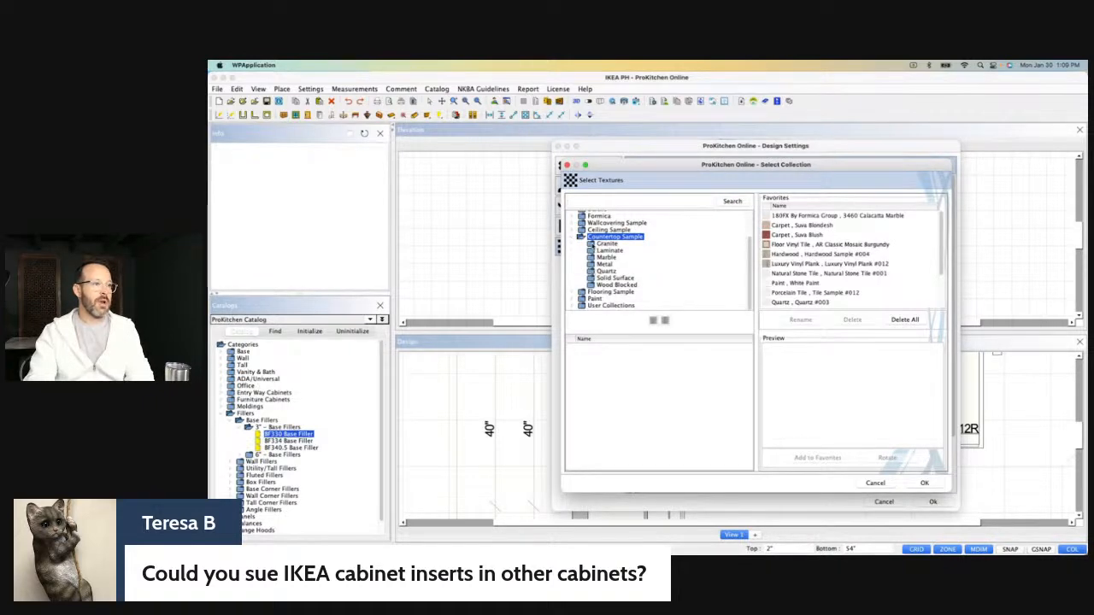
pyautogui.click(602, 243)
pyautogui.click(592, 359)
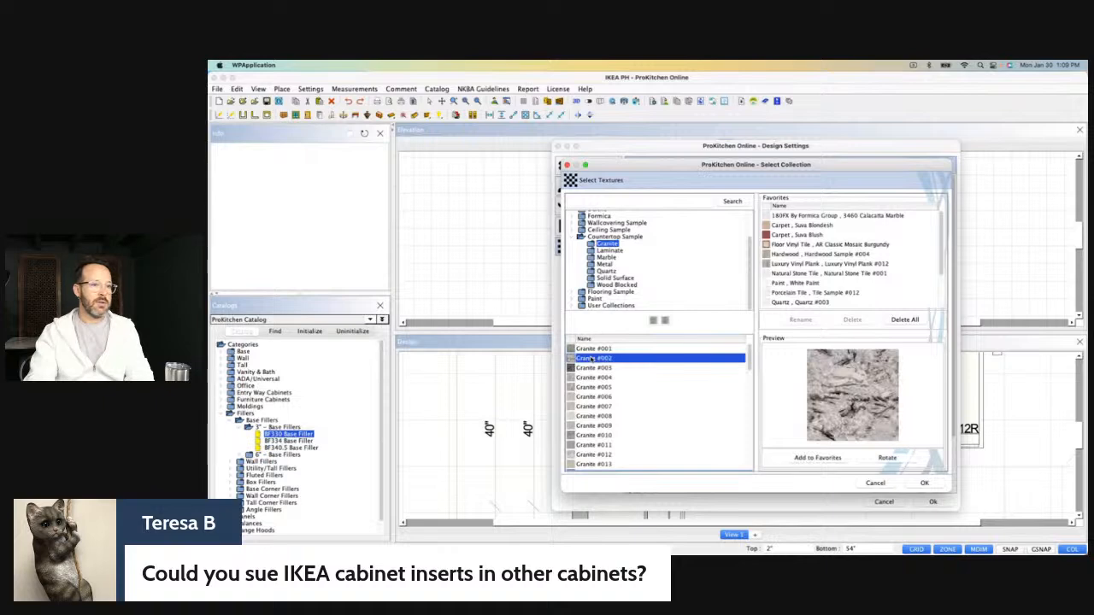
pyautogui.click(922, 483)
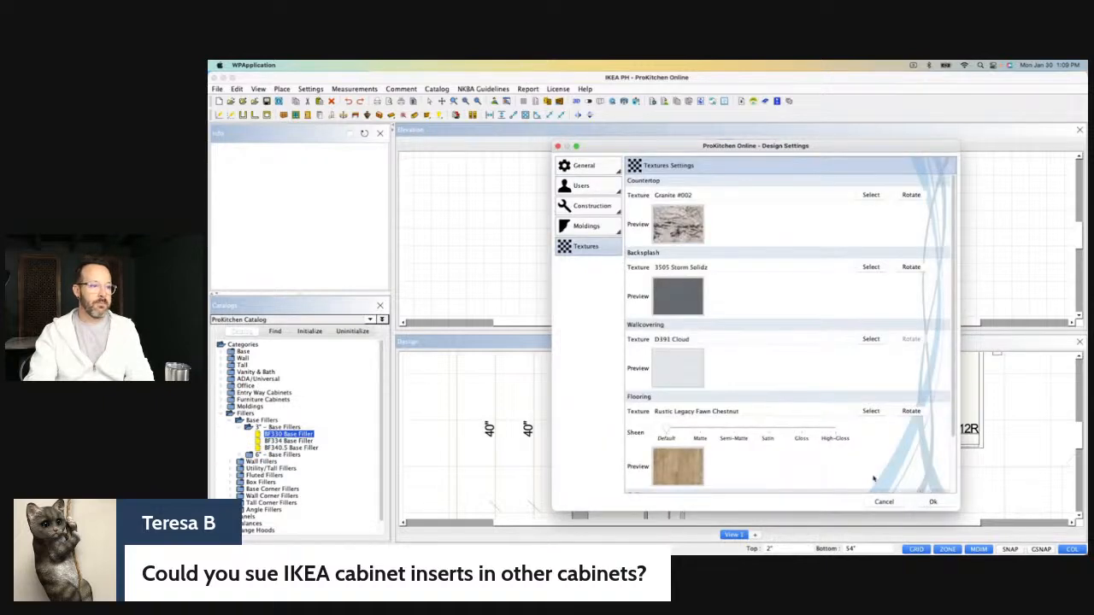
# Set the flooring texture to Ceramic Sample #005 from the Ceramic Tile collection.
pyautogui.scroll(-2, 855, 410)
pyautogui.click(871, 365)
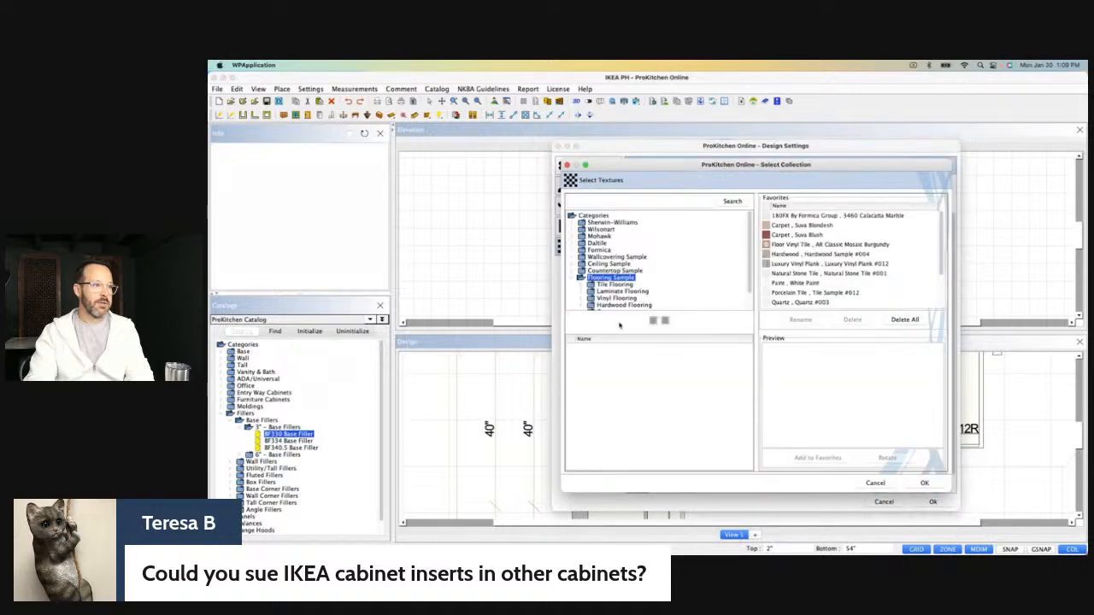
pyautogui.click(581, 288)
pyautogui.scroll(-1, 634, 291)
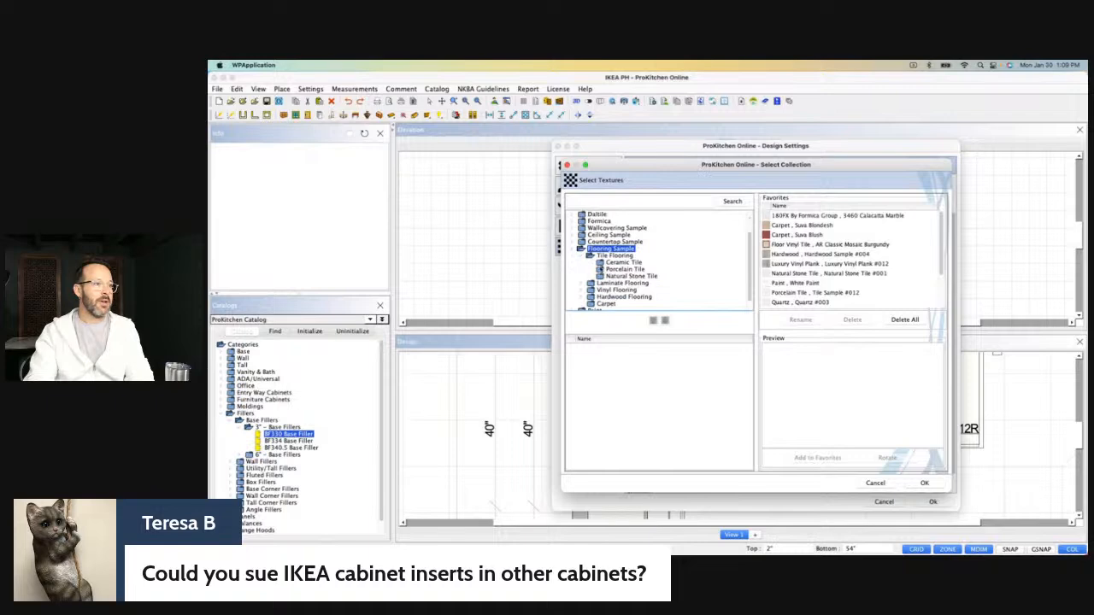
pyautogui.click(602, 264)
pyautogui.click(592, 388)
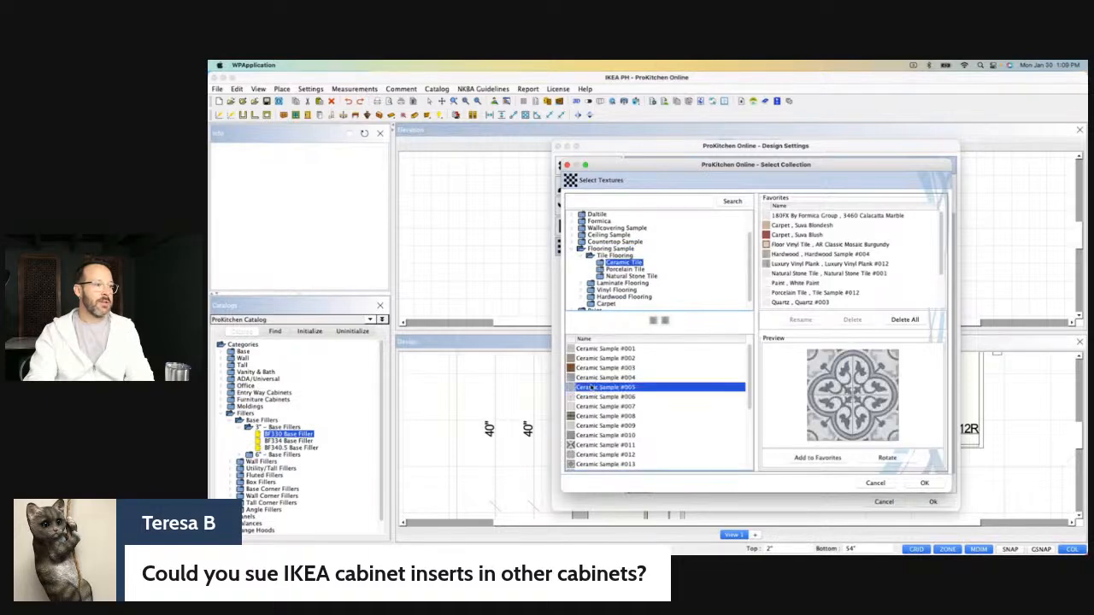
pyautogui.click(923, 483)
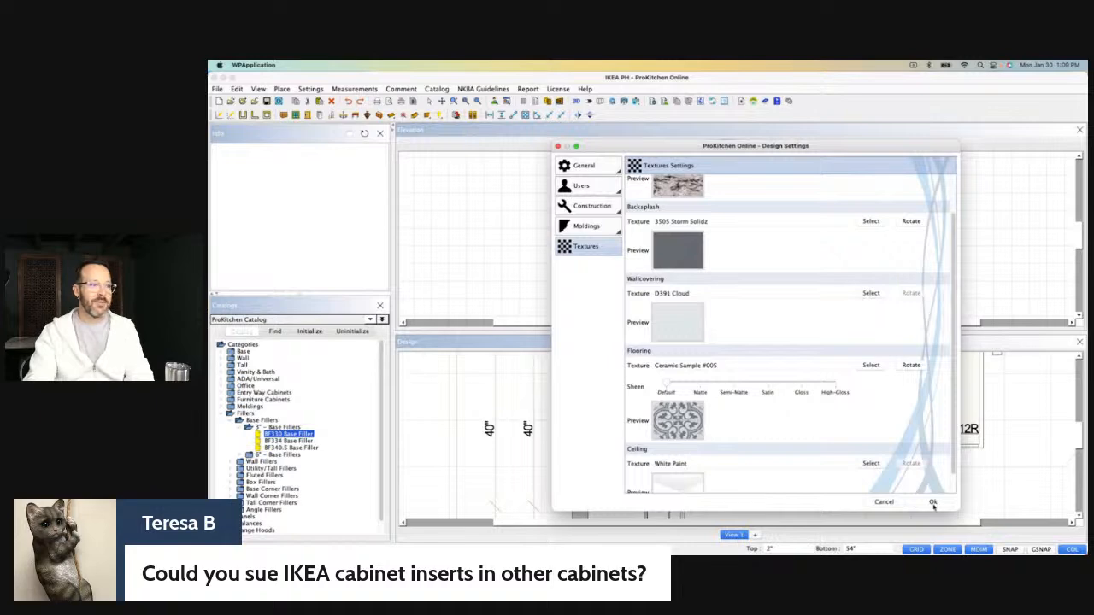
# Apply the texture settings and review the granite countertops and patterned tile floor in the 3D view.
pyautogui.click(932, 504)
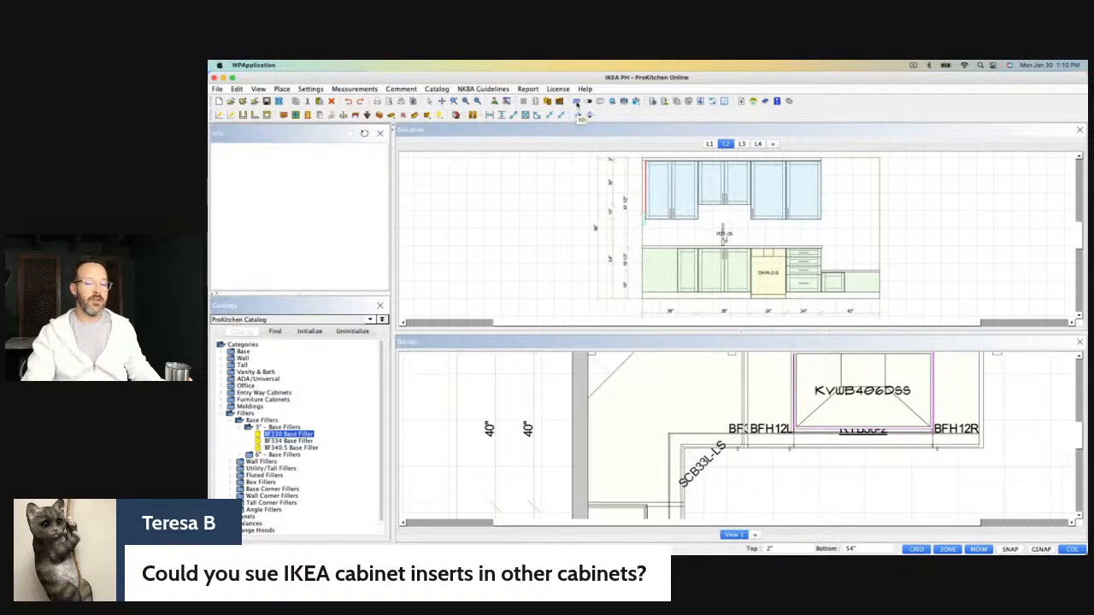
pyautogui.click(576, 102)
pyautogui.moveTo(472, 82); pyautogui.dragTo(487, 239)
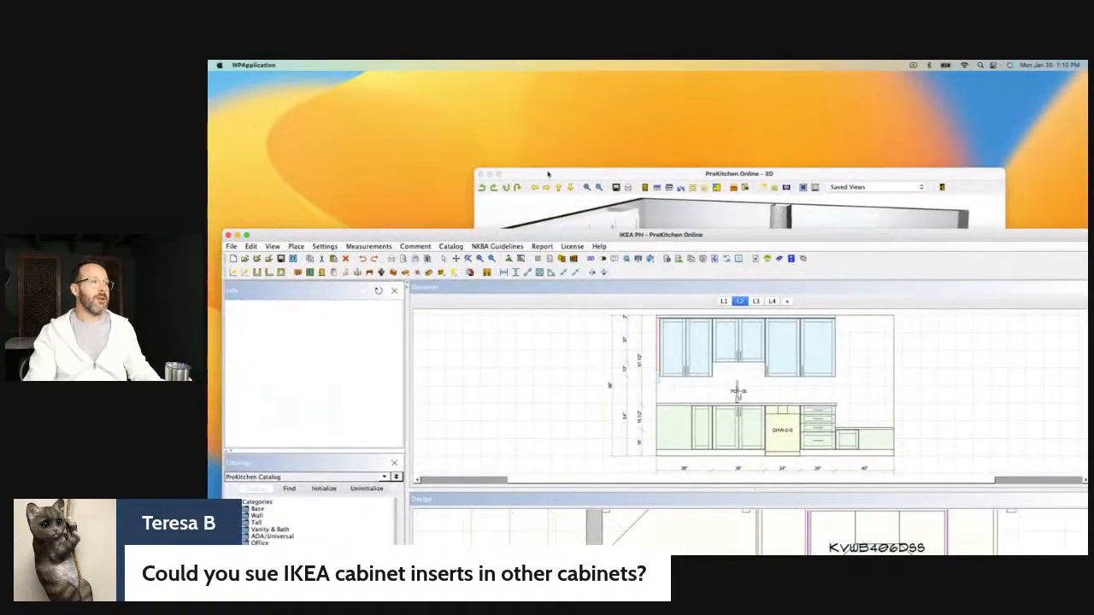
pyautogui.click(548, 173)
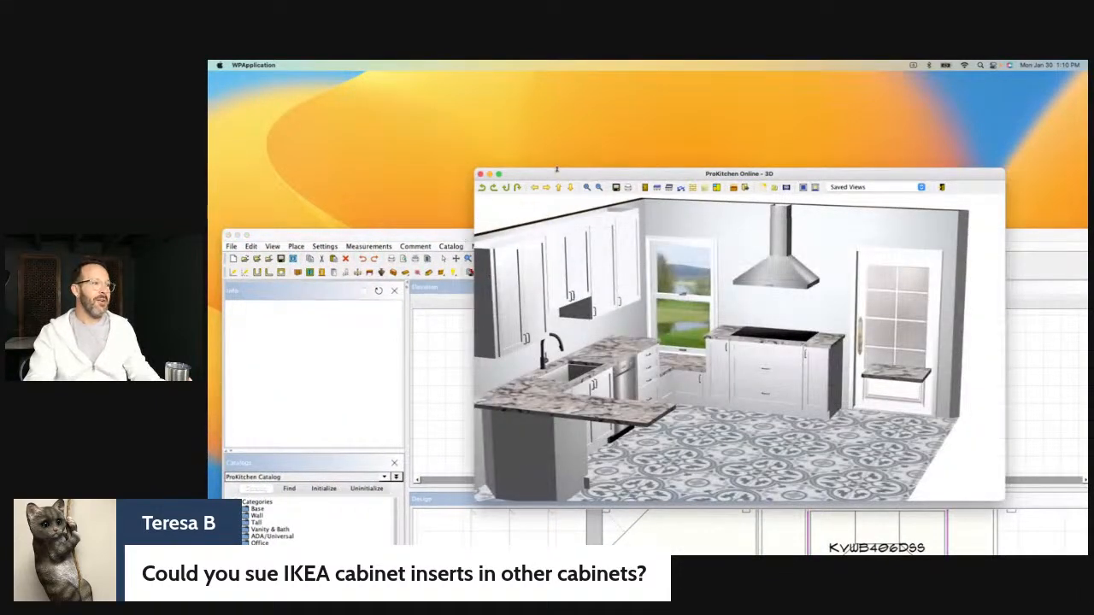
pyautogui.moveTo(559, 175); pyautogui.dragTo(518, 161)
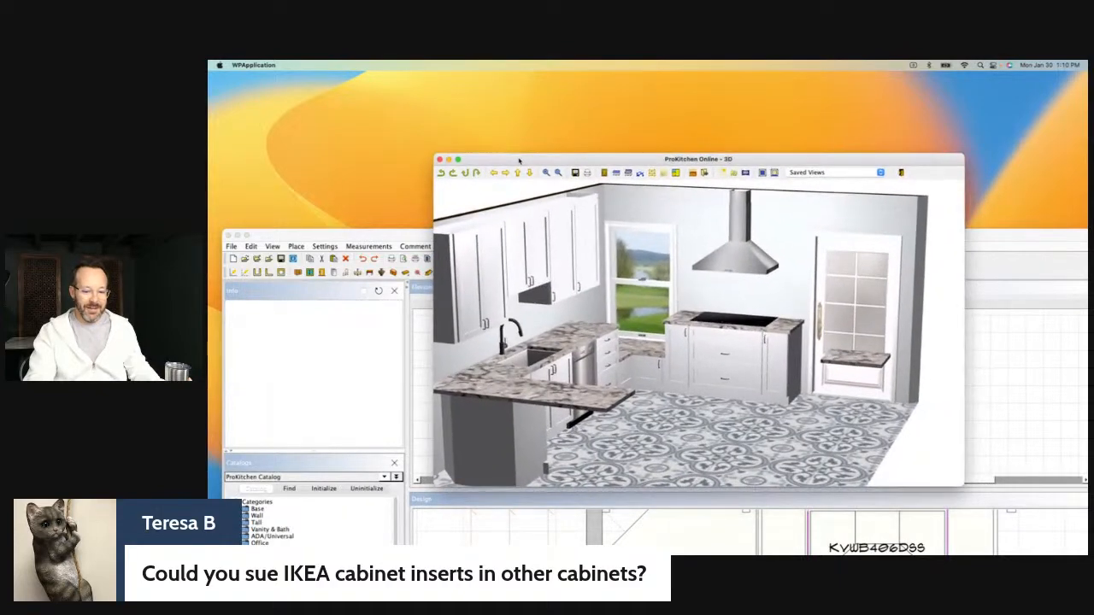
pyautogui.moveTo(601, 280); pyautogui.dragTo(600, 339)
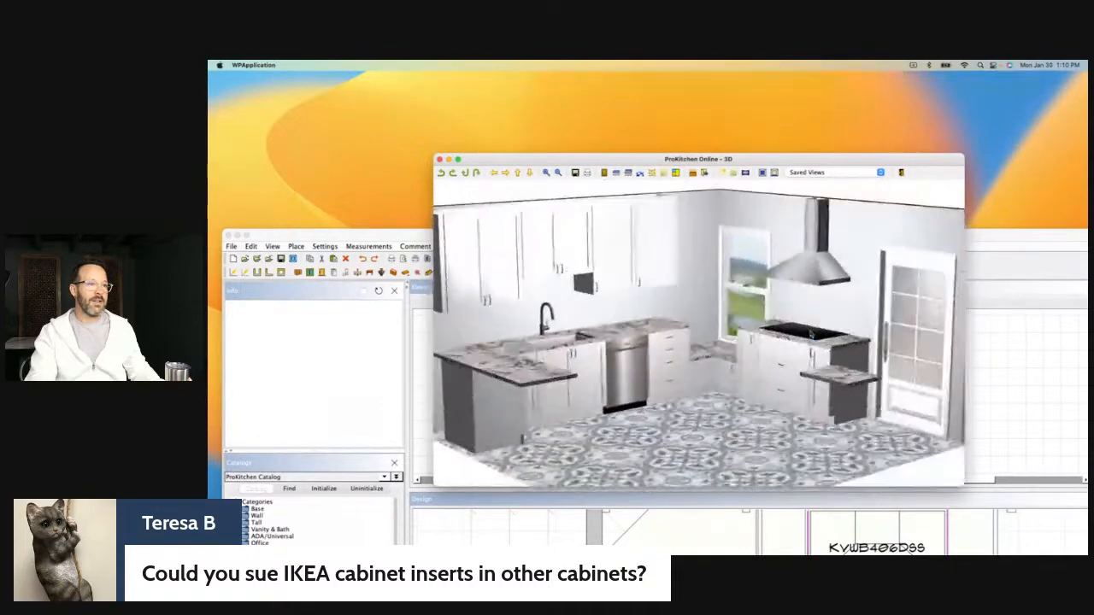
pyautogui.click(439, 160)
pyautogui.moveTo(464, 235); pyautogui.dragTo(453, 80)
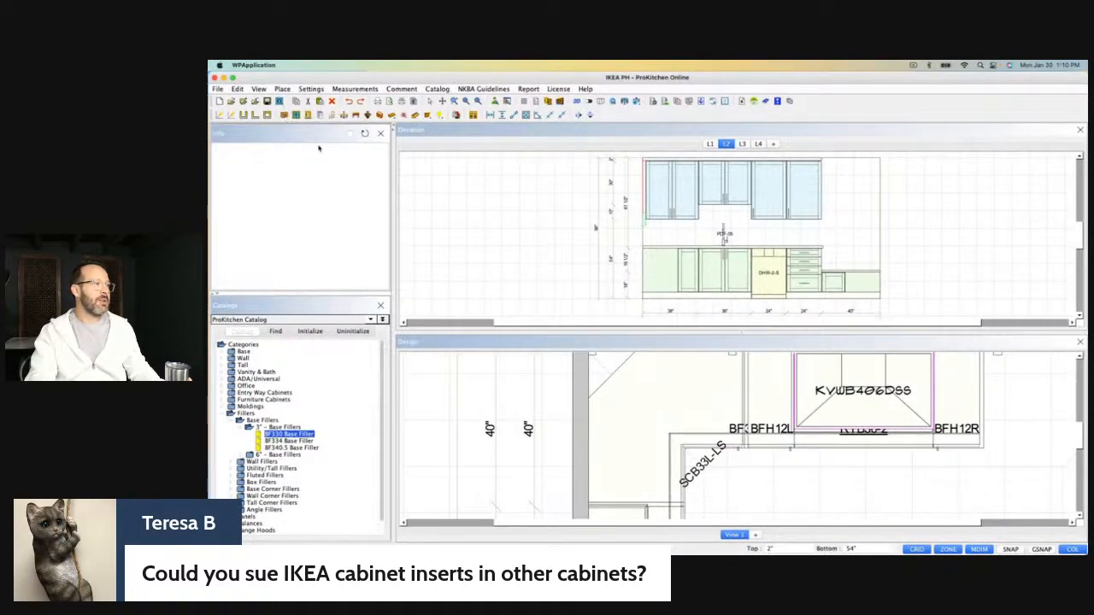
# Change the countertop texture in the design settings to Quartz #003 from the favorites.
pyautogui.click(596, 271)
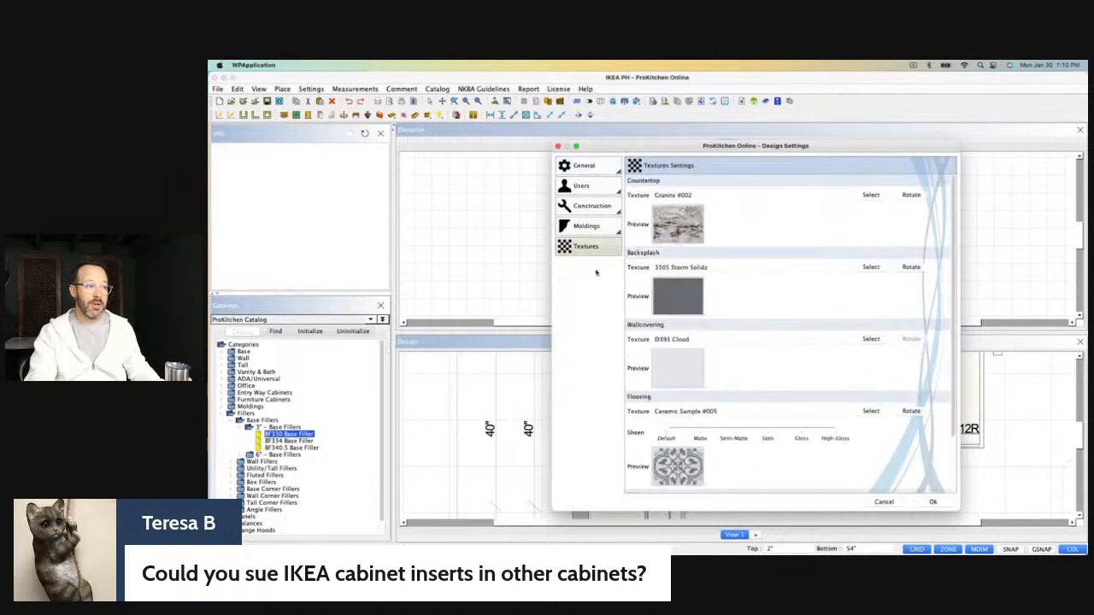
pyautogui.click(679, 234)
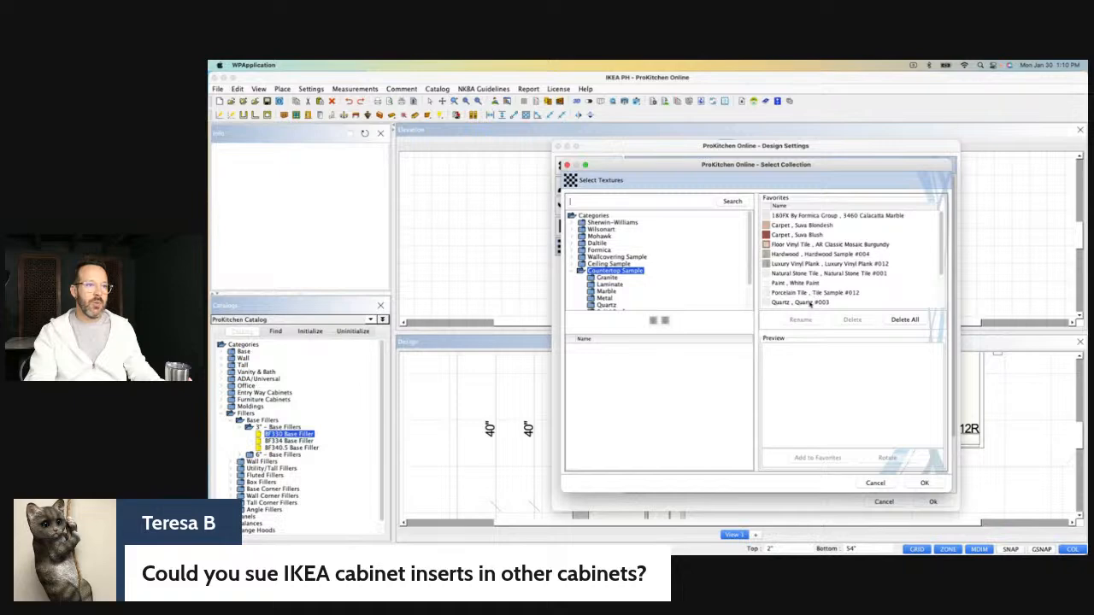
pyautogui.scroll(-1, 828, 275)
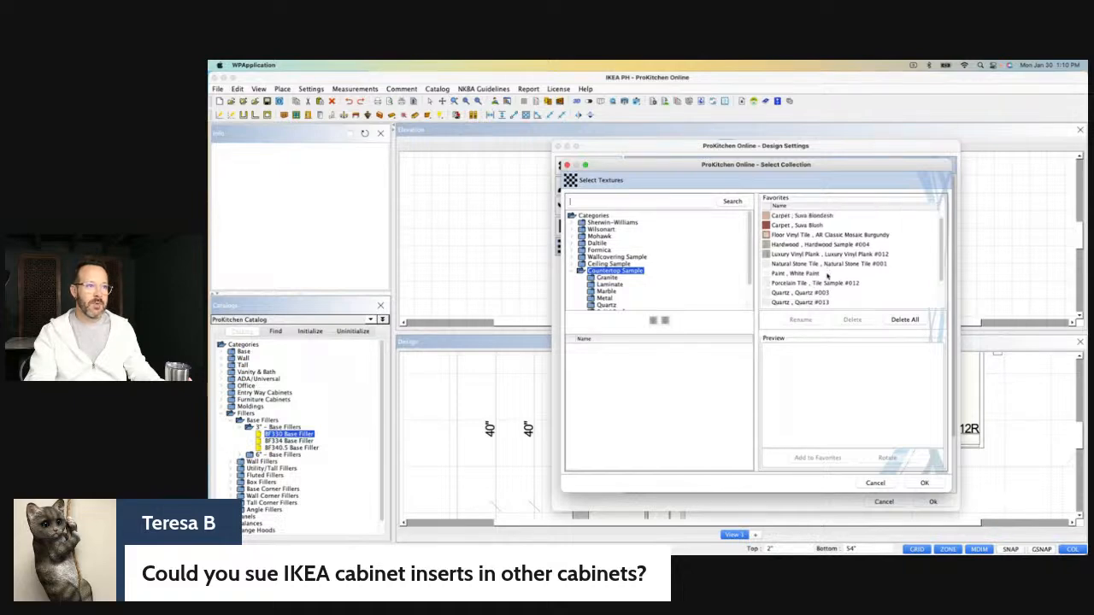
pyautogui.click(819, 293)
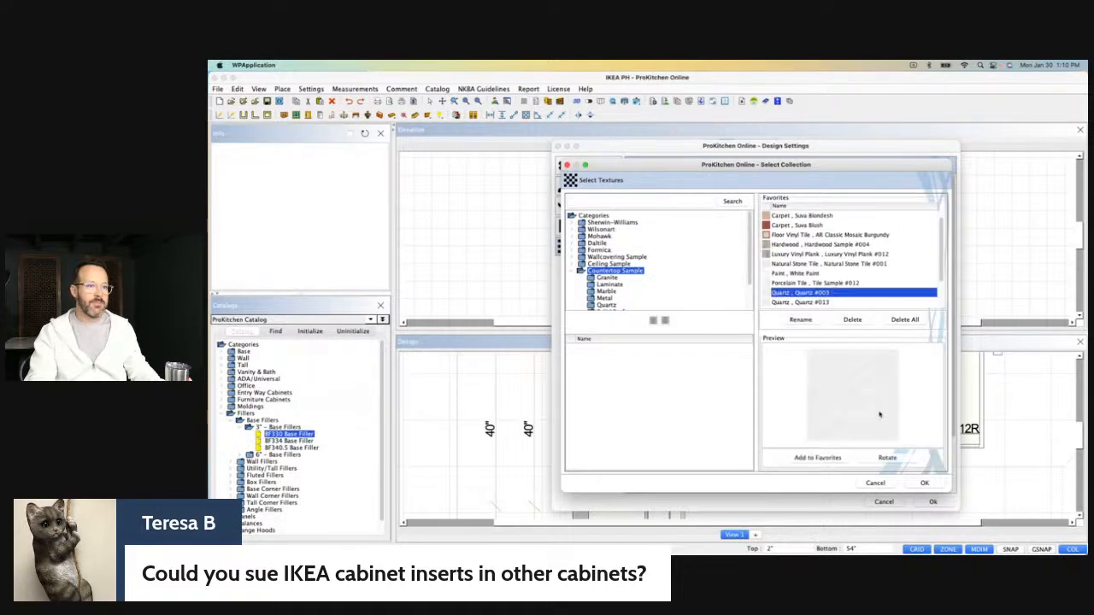
pyautogui.click(912, 484)
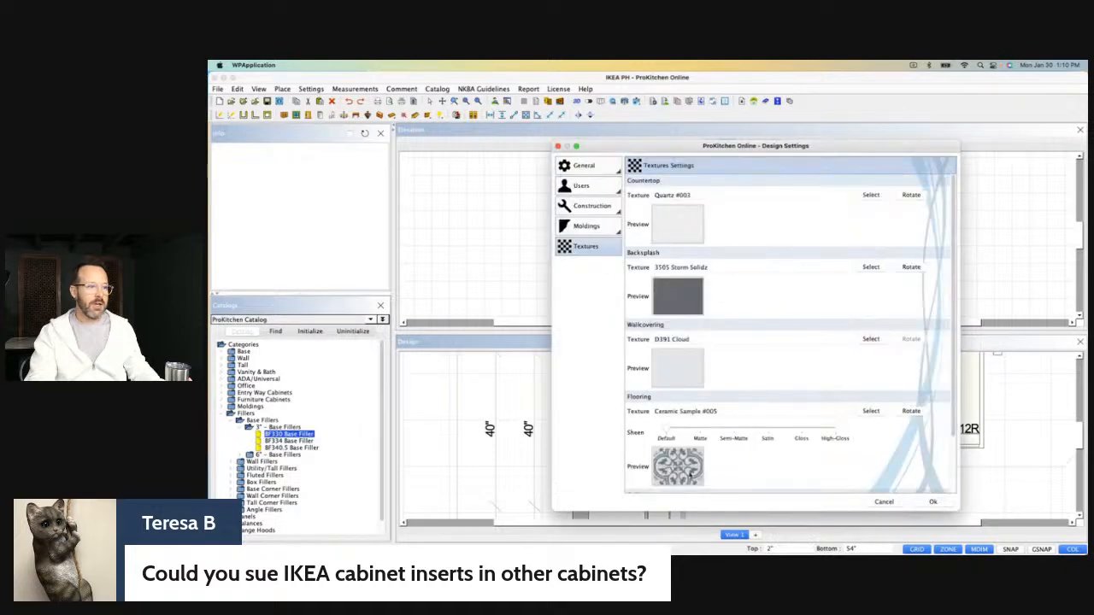
# Set the flooring texture to Wood Laminate #001 from the favorites and apply the design settings.
pyautogui.click(679, 468)
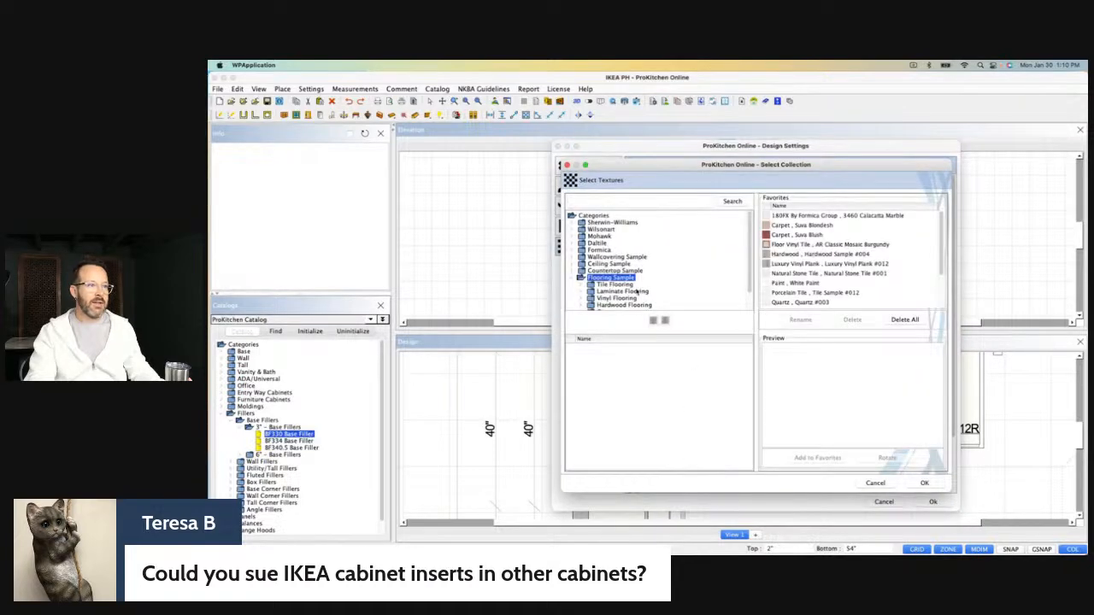
pyautogui.scroll(-3, 802, 272)
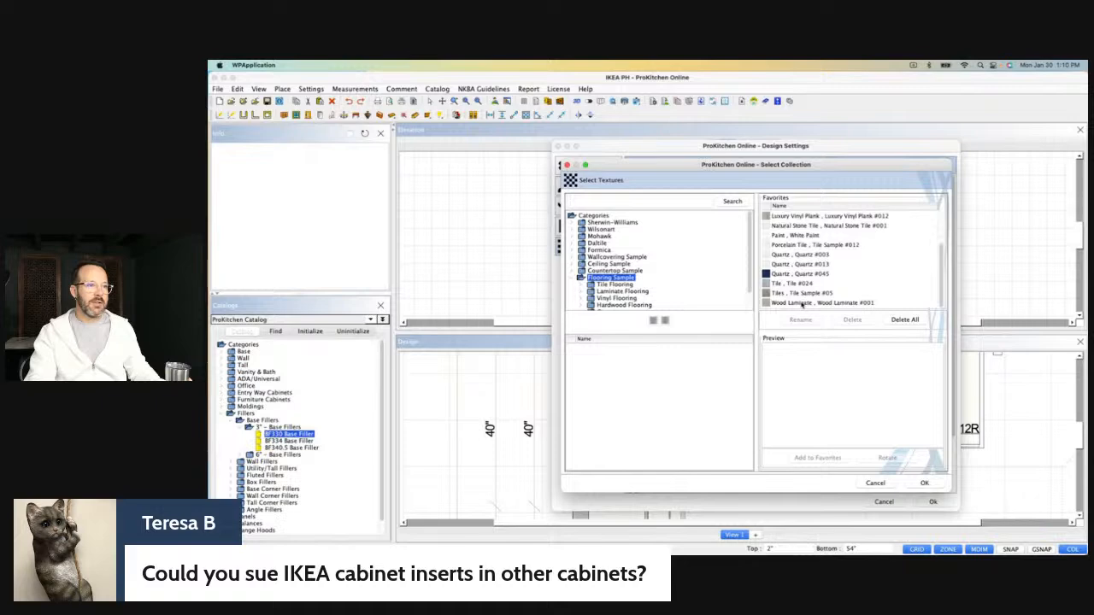
pyautogui.click(804, 304)
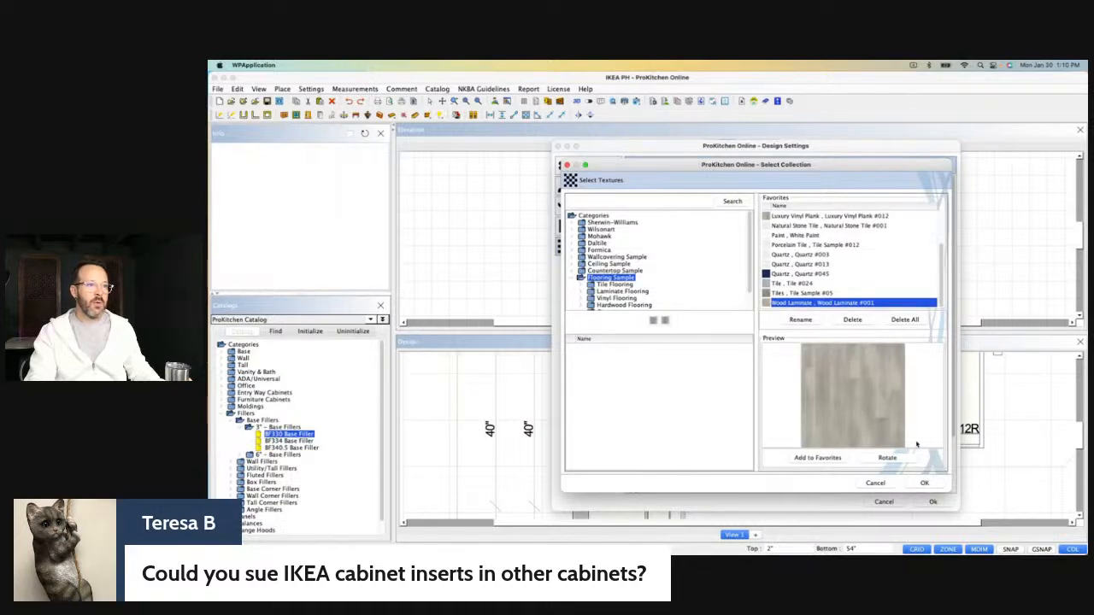
pyautogui.click(812, 293)
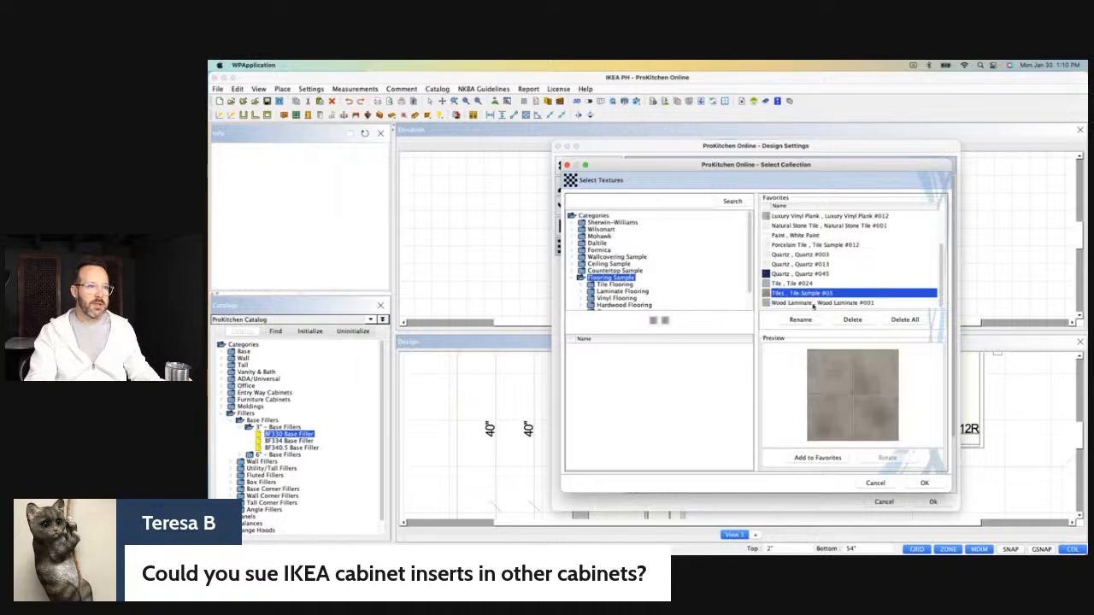
pyautogui.click(813, 304)
pyautogui.click(924, 484)
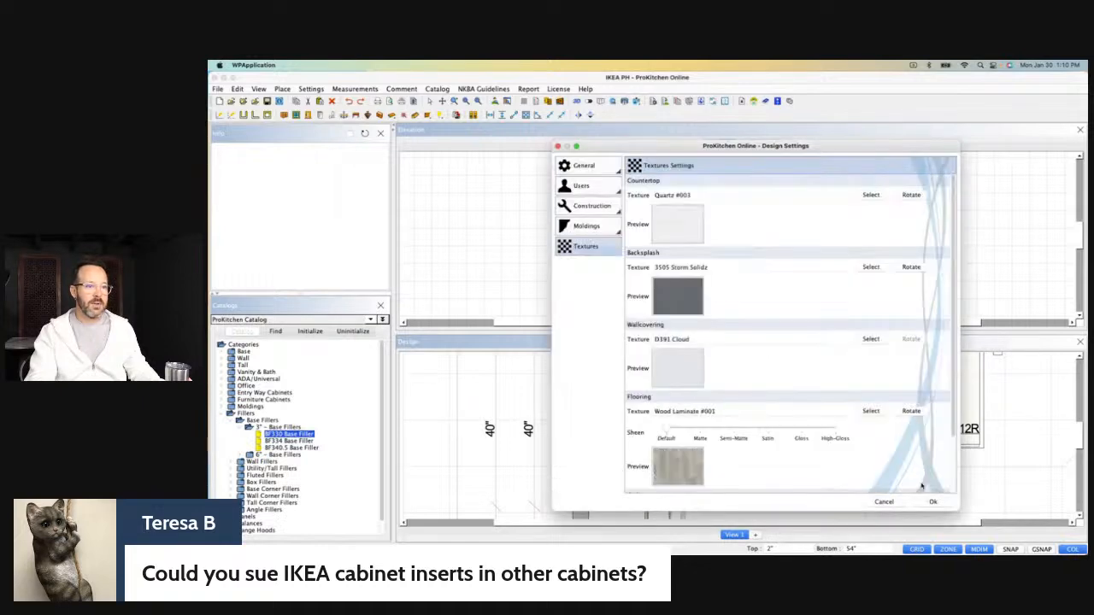
pyautogui.click(932, 501)
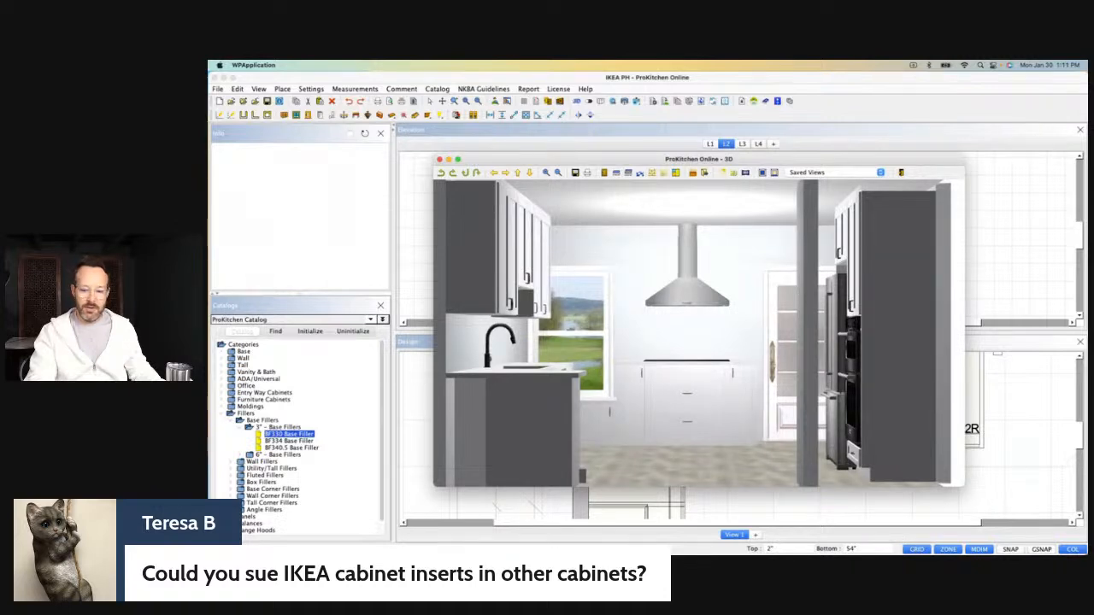
# Orbit the 3D kitchen to examine the quartz countertops and wood laminate floor, then close the 3D view.
pyautogui.moveTo(884, 467); pyautogui.dragTo(600, 420)
pyautogui.moveTo(654, 394); pyautogui.dragTo(761, 306)
pyautogui.moveTo(703, 338); pyautogui.dragTo(725, 338)
pyautogui.click(440, 159)
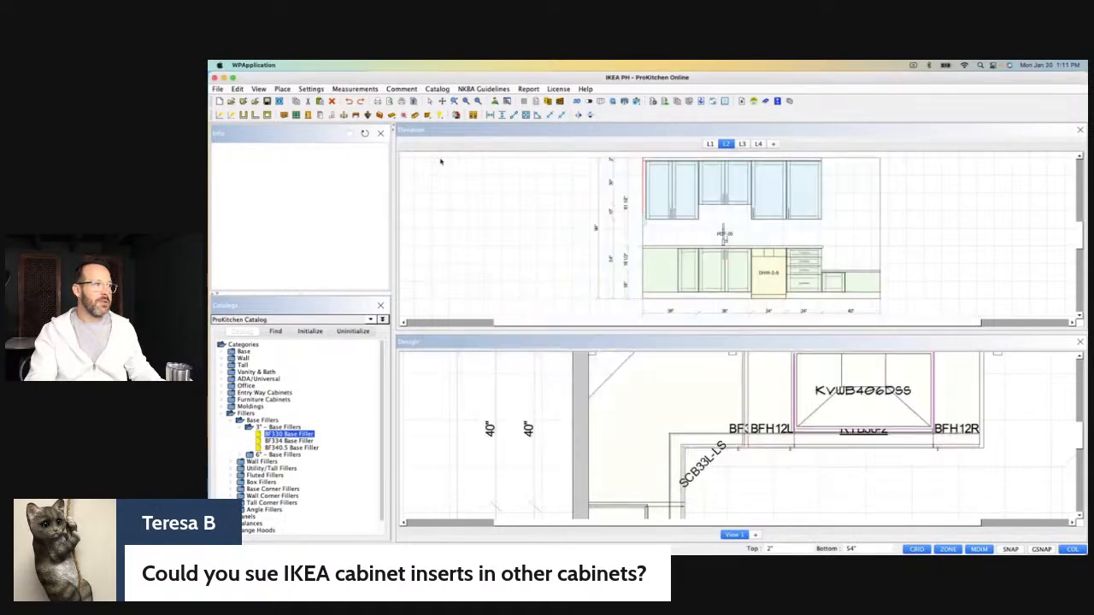
# Place an FLS24 floating shelf from Decorative Accents on the L1 elevation, between the range hood and the door.
pyautogui.click(710, 143)
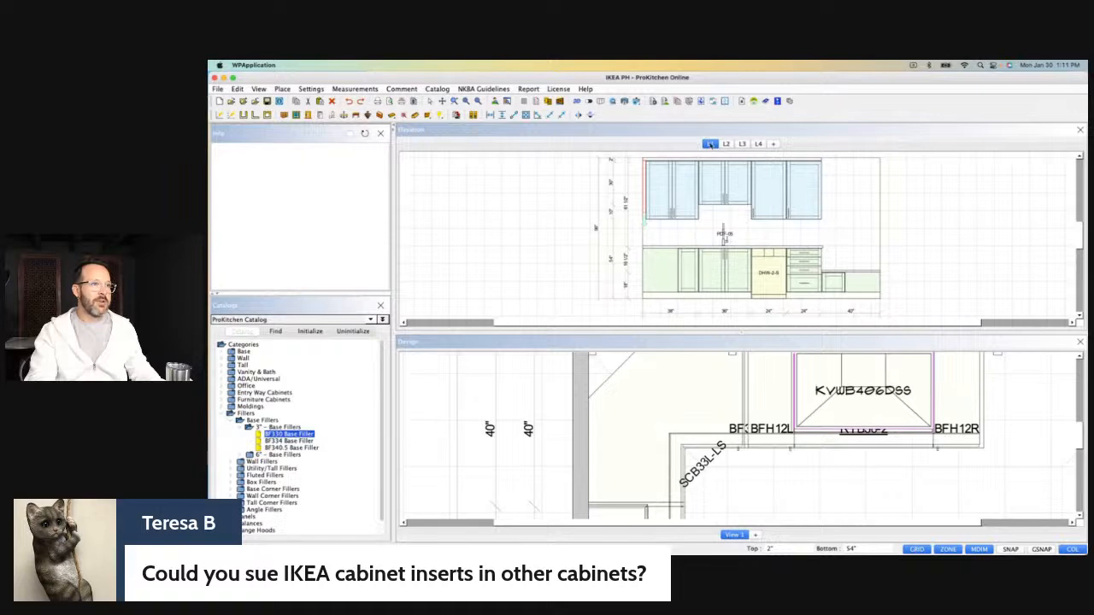
pyautogui.scroll(-5, 735, 231)
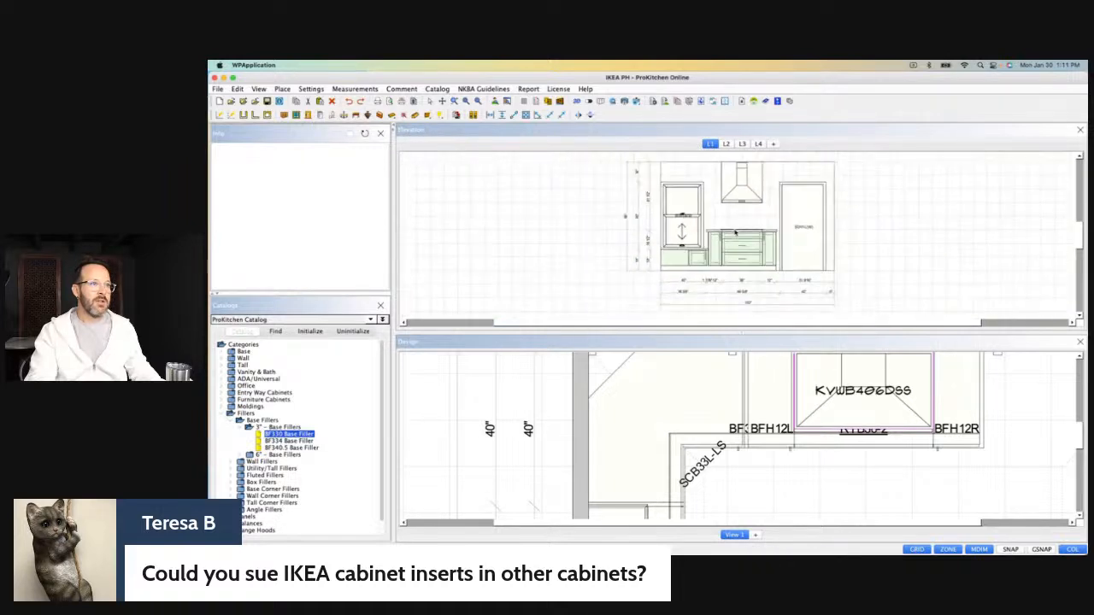
pyautogui.scroll(5, 743, 184)
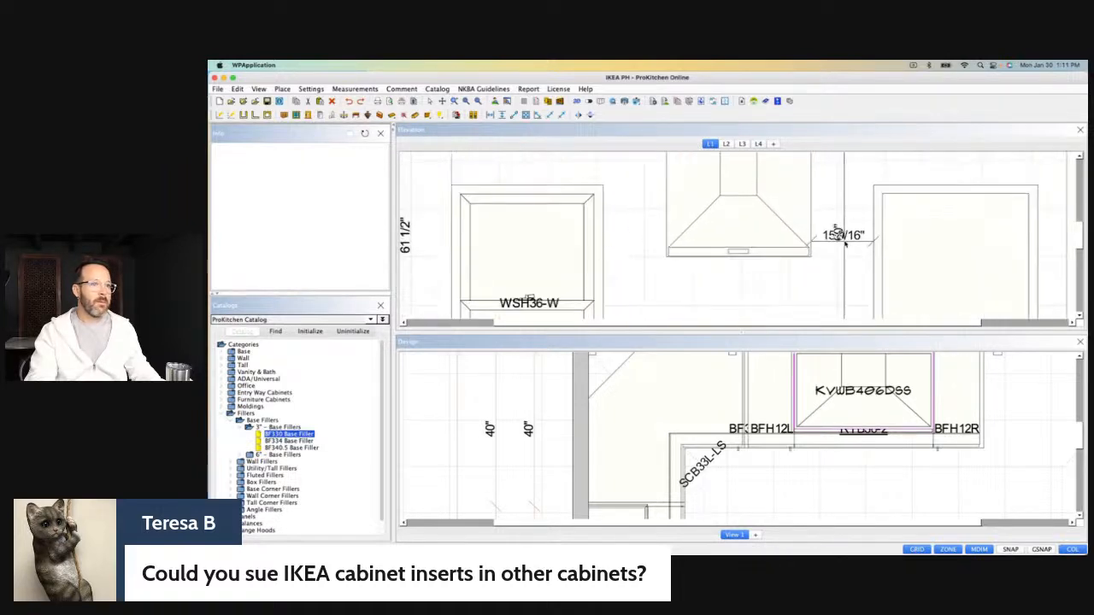
pyautogui.click(222, 414)
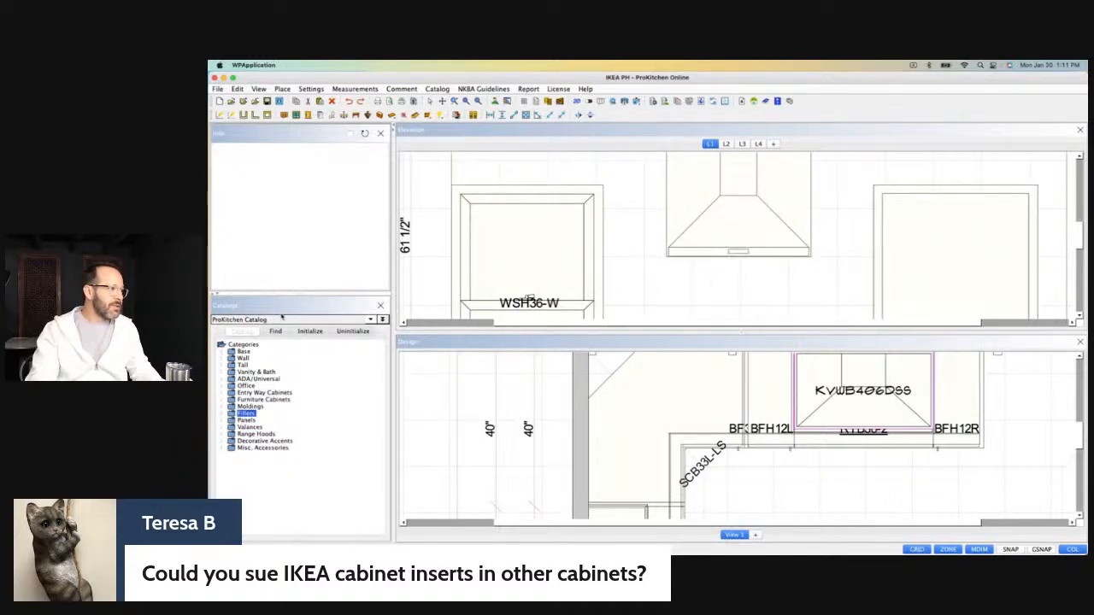
pyautogui.click(223, 441)
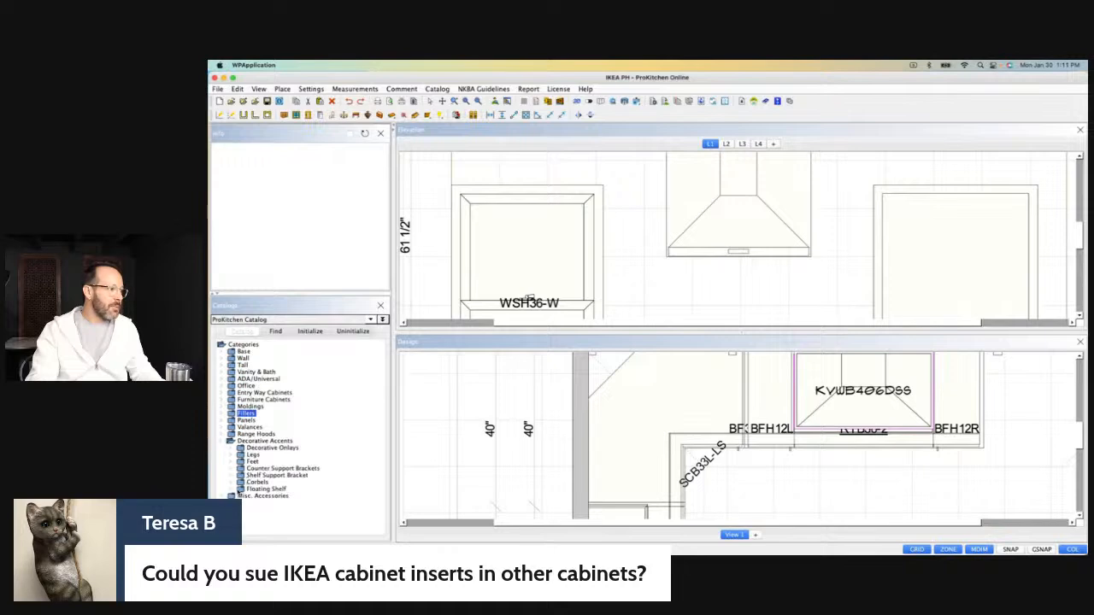
pyautogui.click(241, 489)
pyautogui.moveTo(266, 498); pyautogui.dragTo(813, 259)
pyautogui.moveTo(833, 212); pyautogui.dragTo(835, 317)
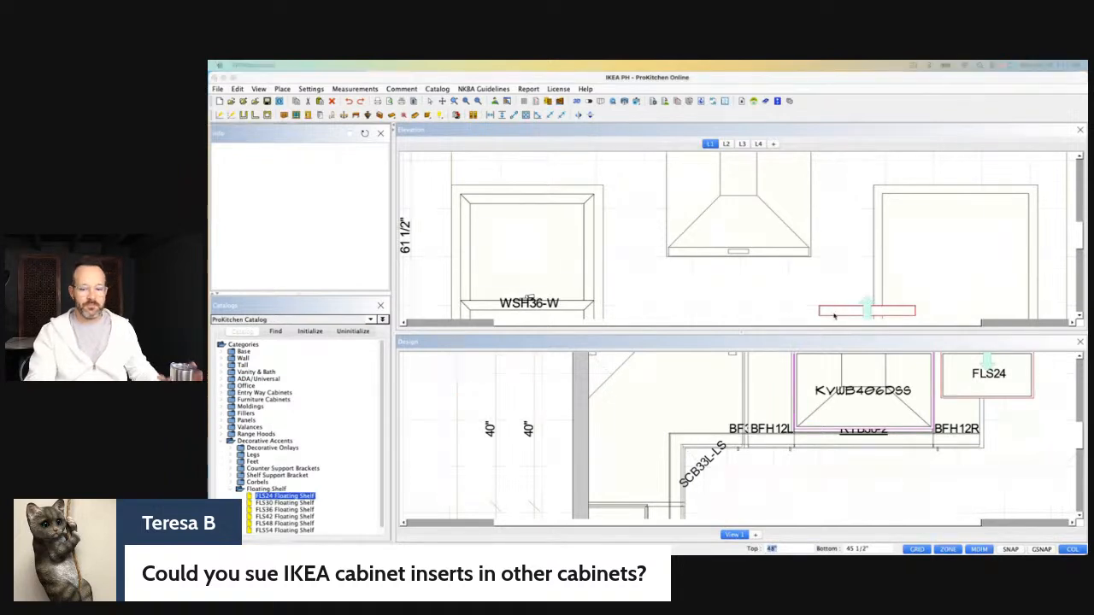
# Set the floating shelf's width to 12" in its attributes.
pyautogui.doubleClick(835, 316)
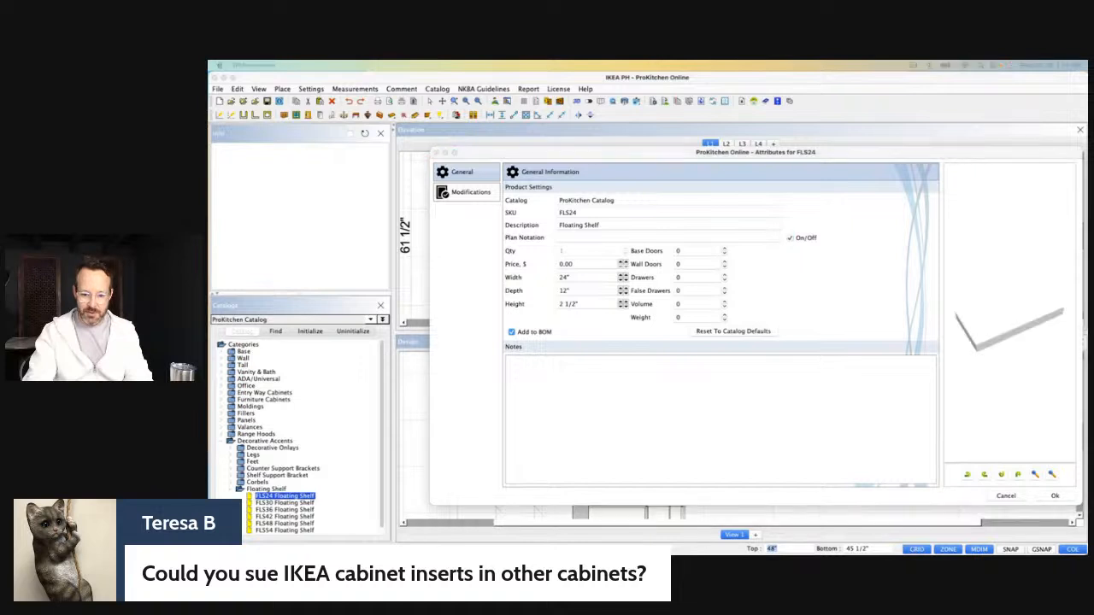
pyautogui.click(573, 278)
pyautogui.doubleClick(566, 278)
pyautogui.write('12')
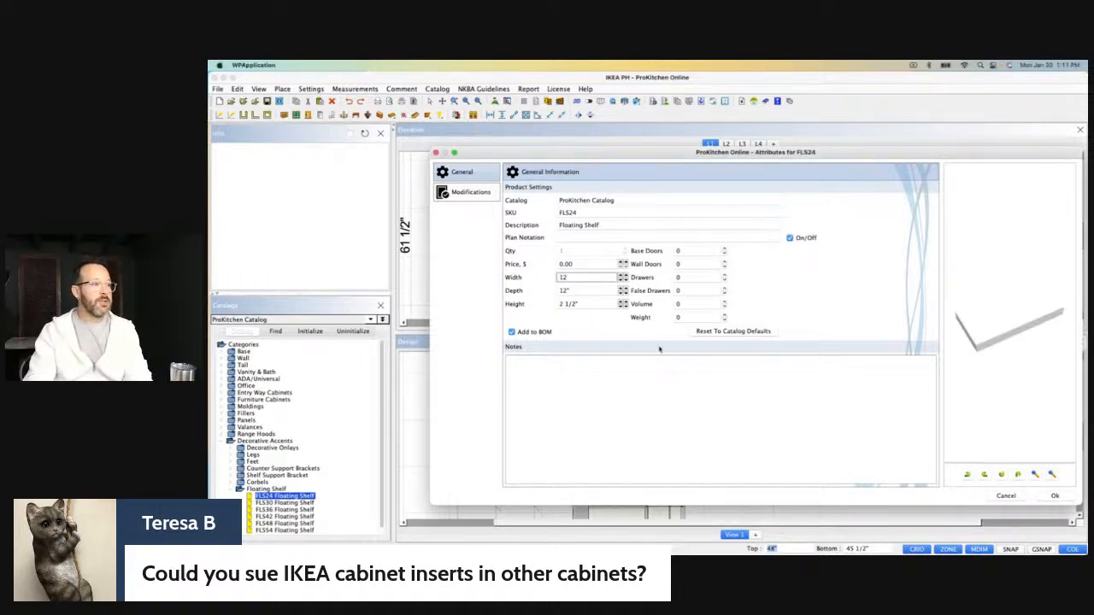
pyautogui.click(1050, 497)
# Move the floating shelf into the gap between the range hood and the door, with its bottom at 54".
pyautogui.moveTo(876, 317); pyautogui.dragTo(818, 278)
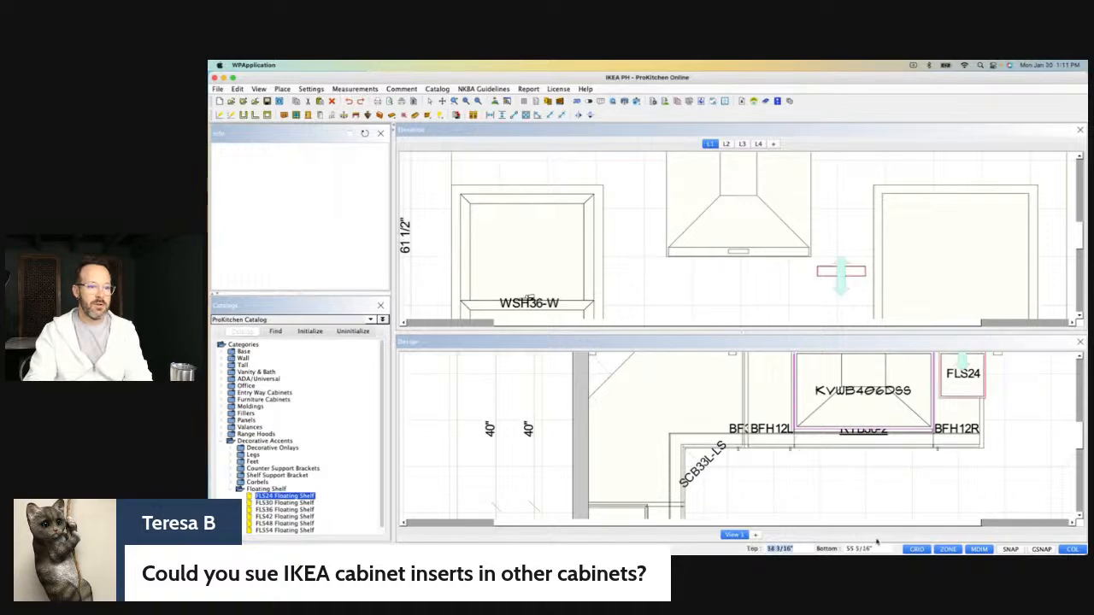
pyautogui.write('54')
pyautogui.press('Return')
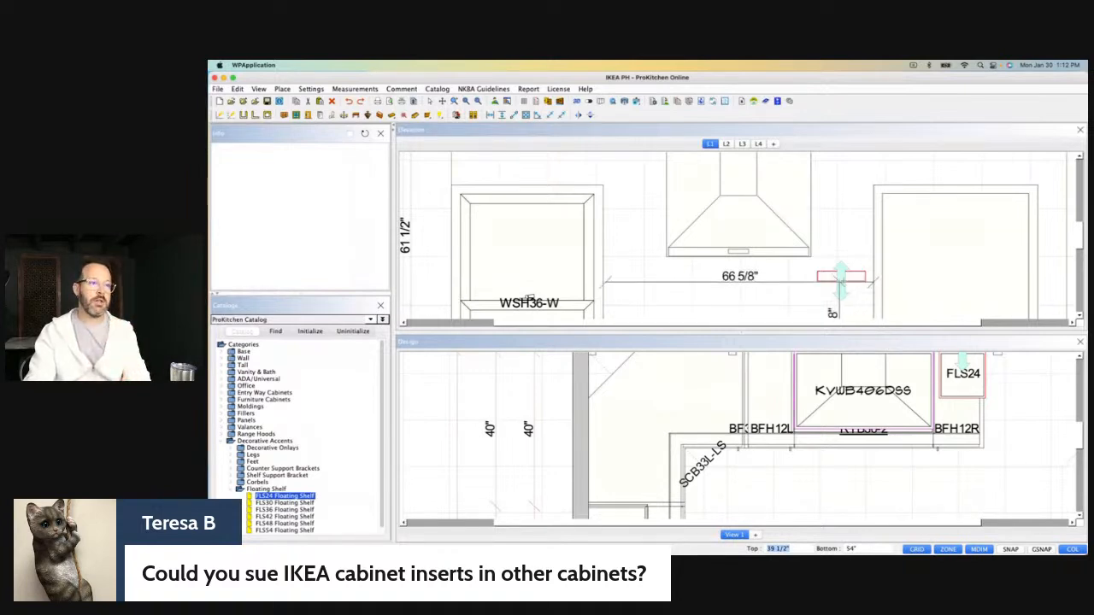
# Copy the floating shelf to the gap between the window and the range hood at the same height.
pyautogui.rightClick(857, 280)
pyautogui.moveTo(881, 292)
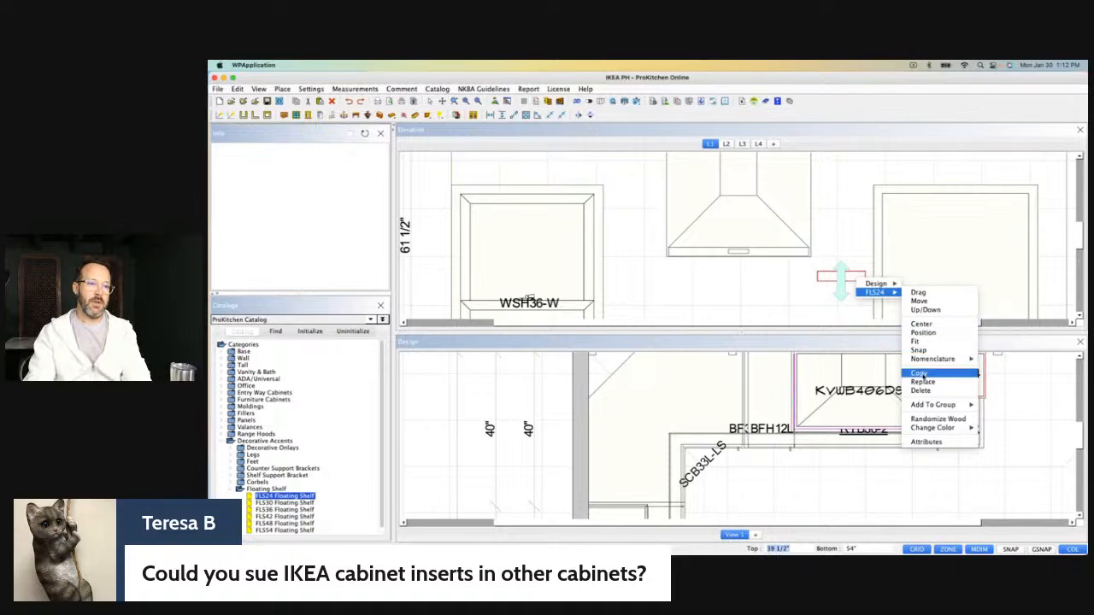
pyautogui.click(920, 374)
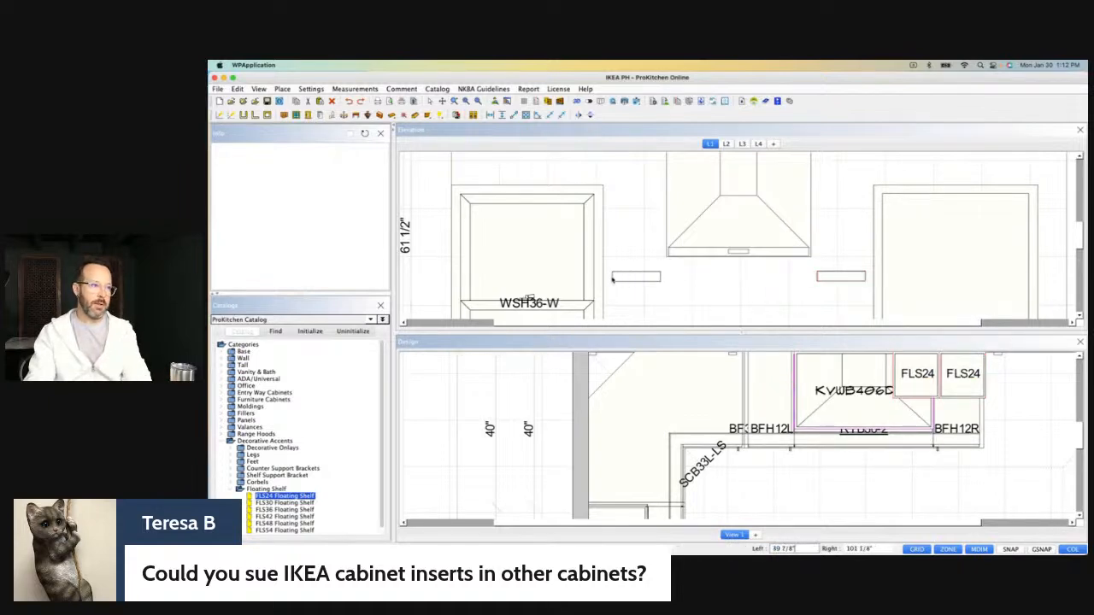
pyautogui.click(610, 278)
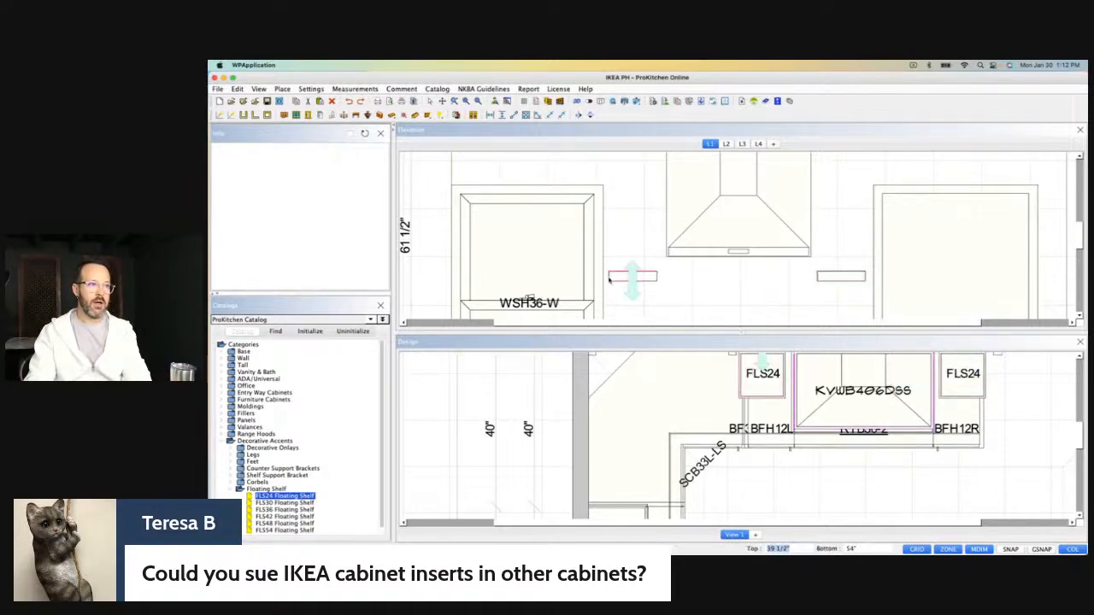
# Copy the window-side shelf to above the shelf beside the door, with its bottom at about 67".
pyautogui.rightClick(647, 276)
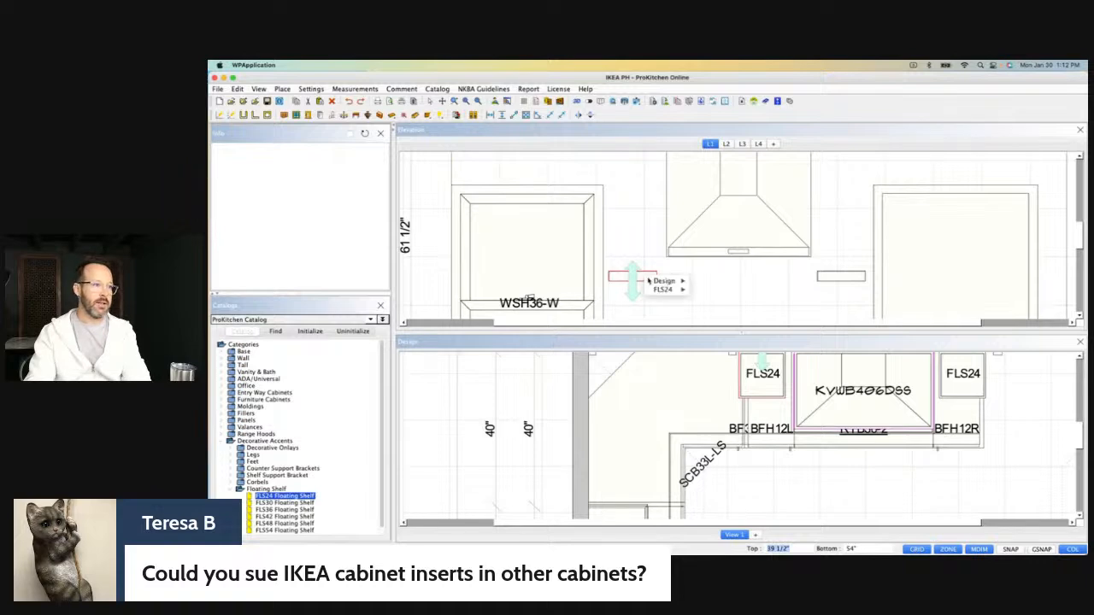
pyautogui.moveTo(665, 290)
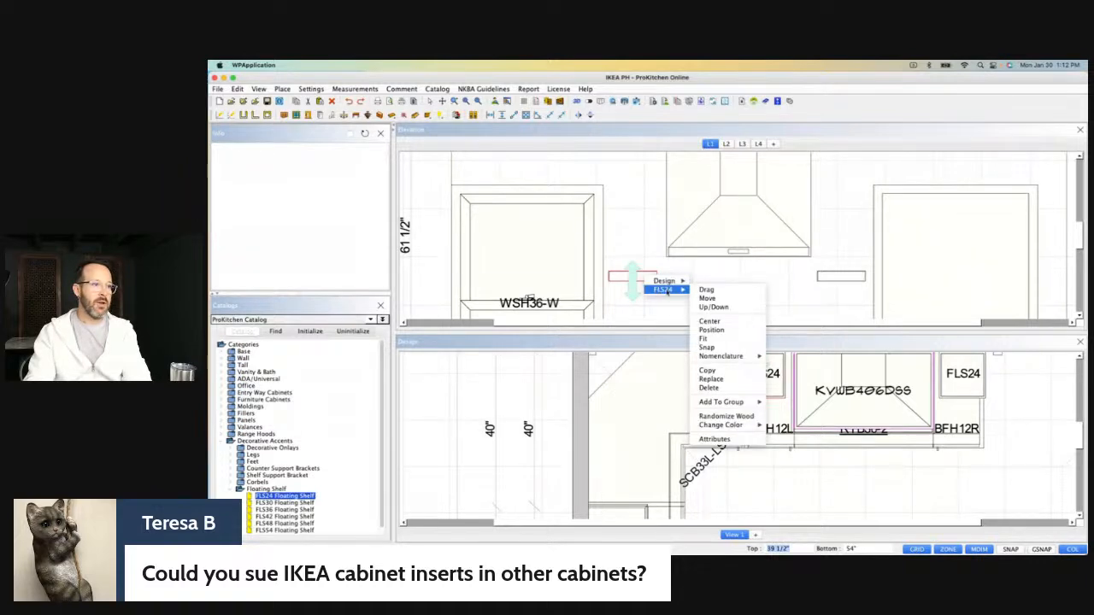
pyautogui.click(709, 372)
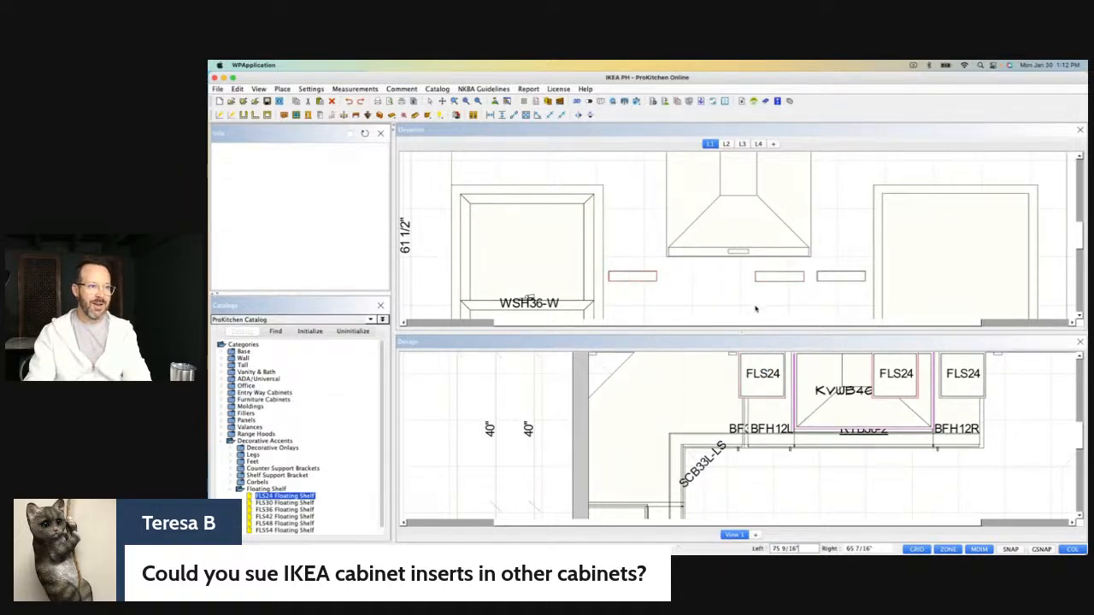
pyautogui.moveTo(765, 290); pyautogui.dragTo(820, 233)
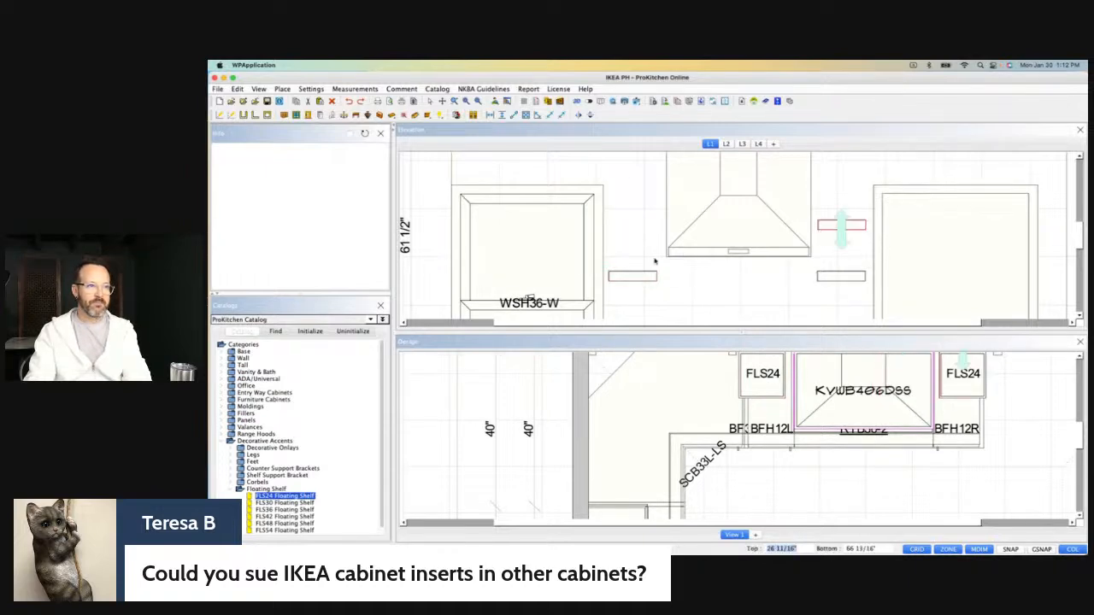
# Copy the floating shelf beside the window to directly above it, with the copy's bottom at about 67".
pyautogui.click(625, 278)
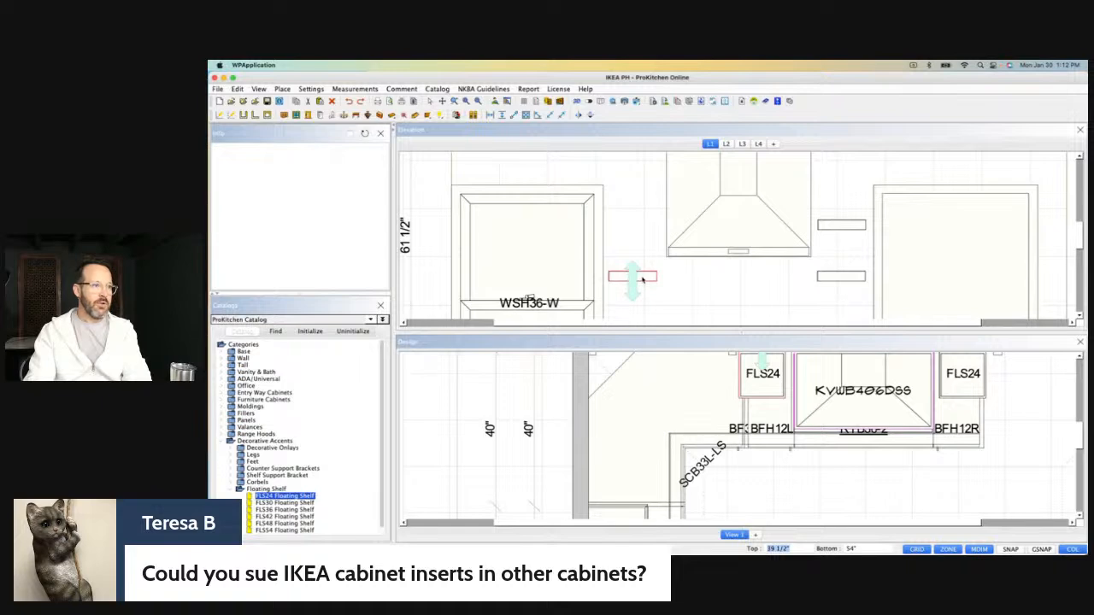
pyautogui.rightClick(646, 280)
pyautogui.moveTo(665, 292)
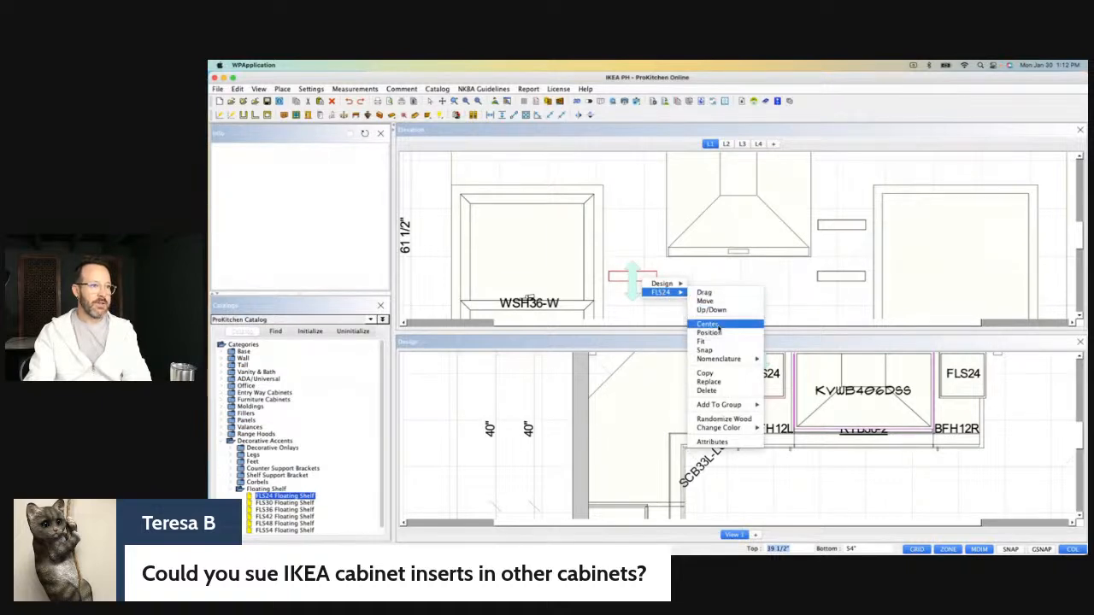
pyautogui.click(708, 373)
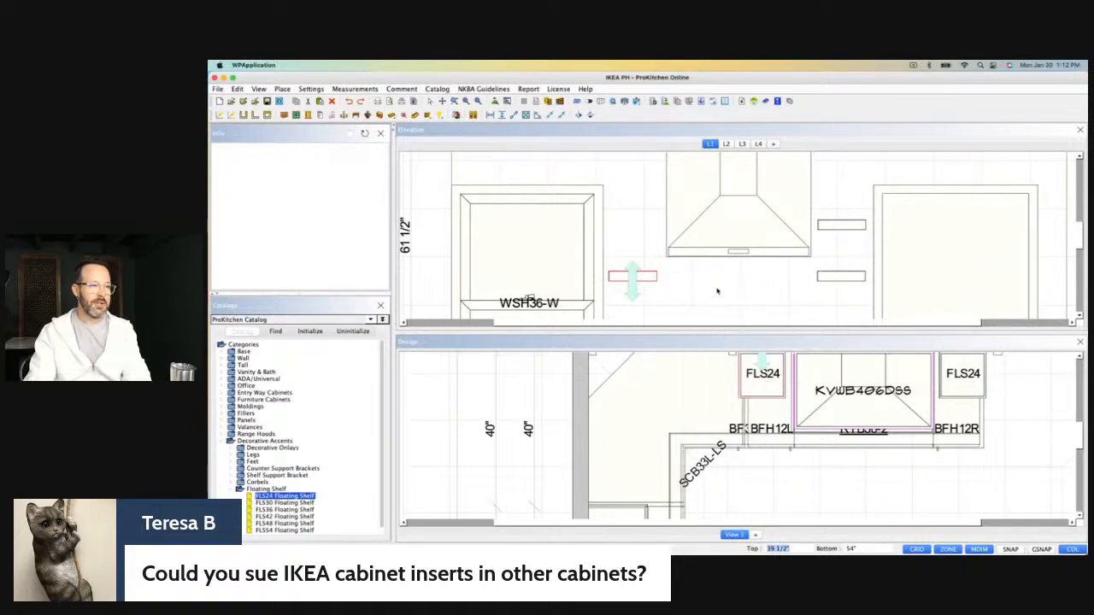
pyautogui.press('super+v')
pyautogui.click(685, 292)
pyautogui.press('Delete')
pyautogui.moveTo(615, 261); pyautogui.dragTo(609, 230)
pyautogui.rightClick(611, 228)
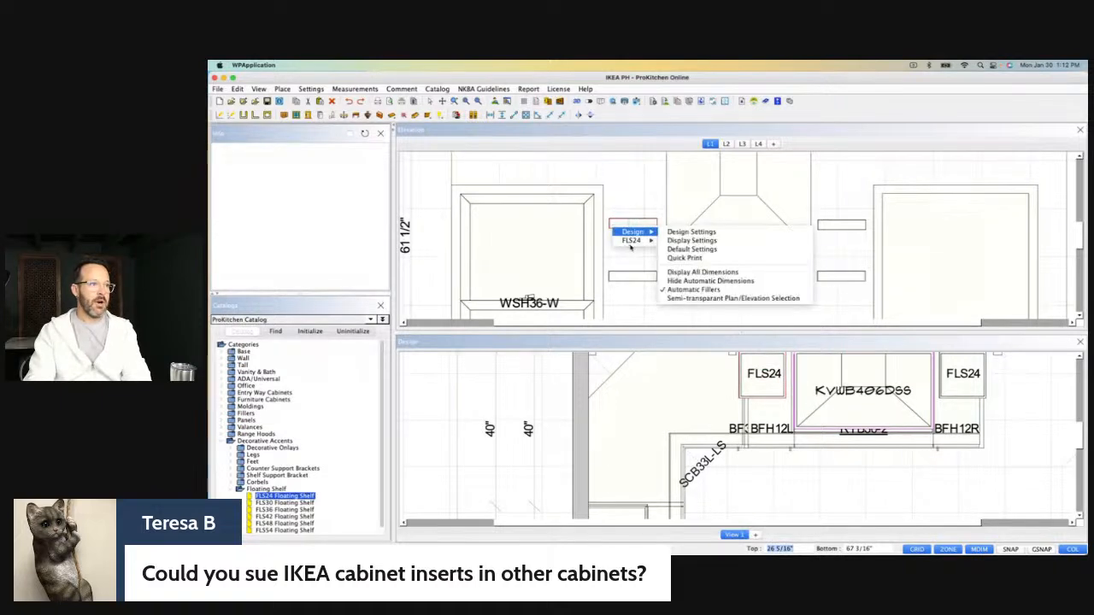
pyautogui.moveTo(646, 242)
pyautogui.click(671, 274)
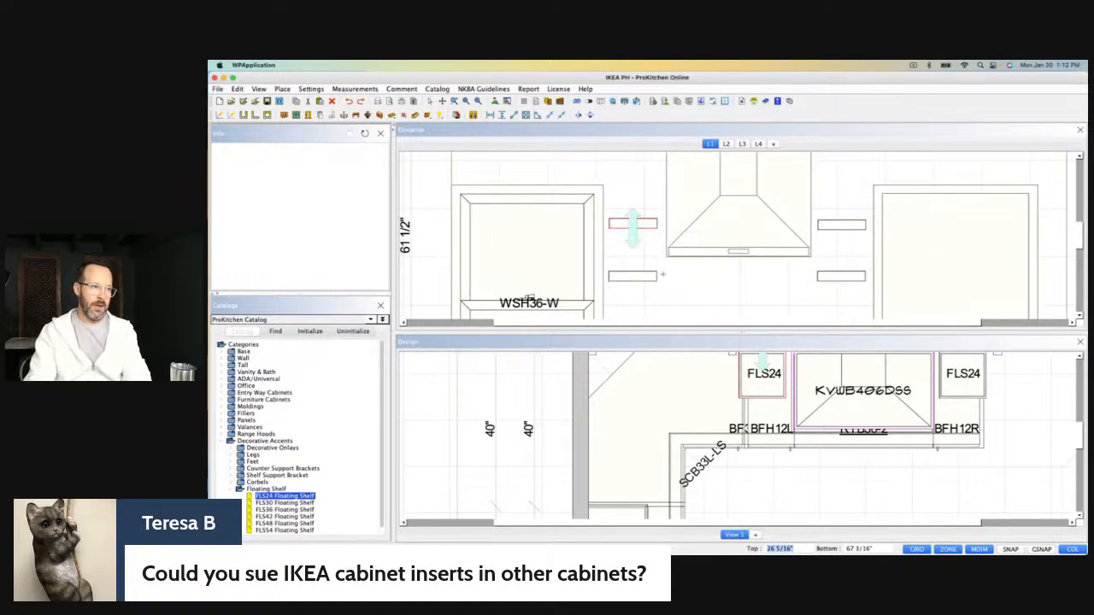
pyautogui.rightClick(855, 226)
pyautogui.moveTo(874, 238)
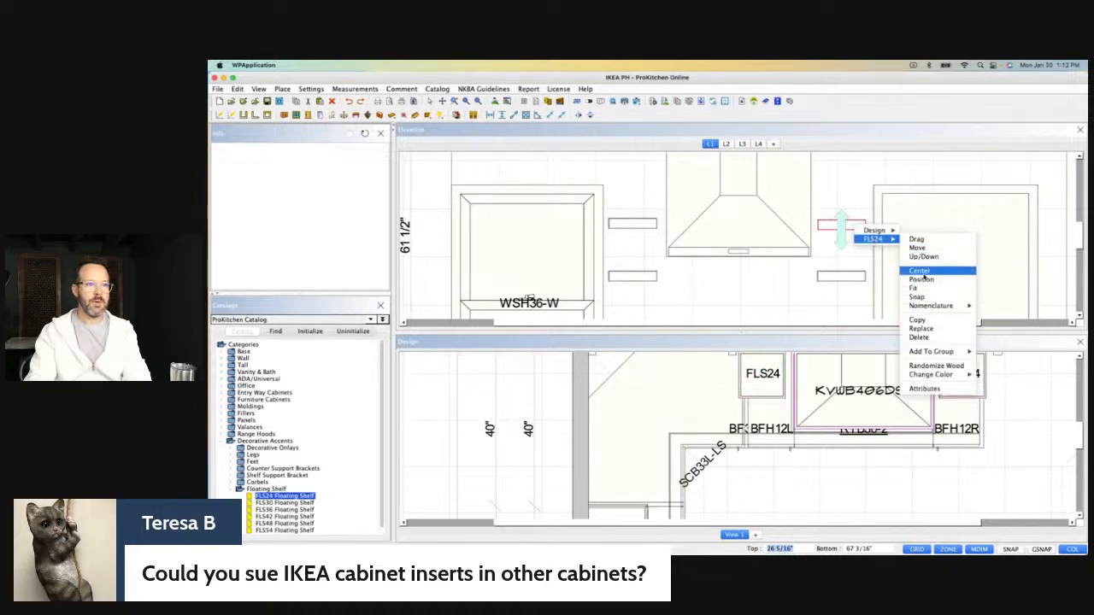
pyautogui.click(923, 280)
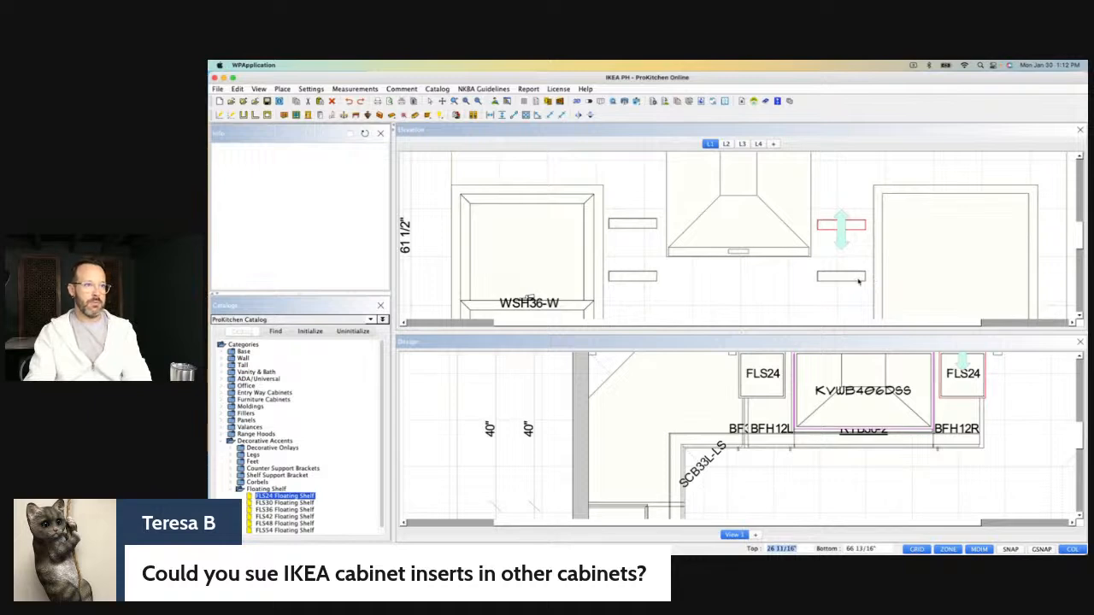
pyautogui.click(854, 233)
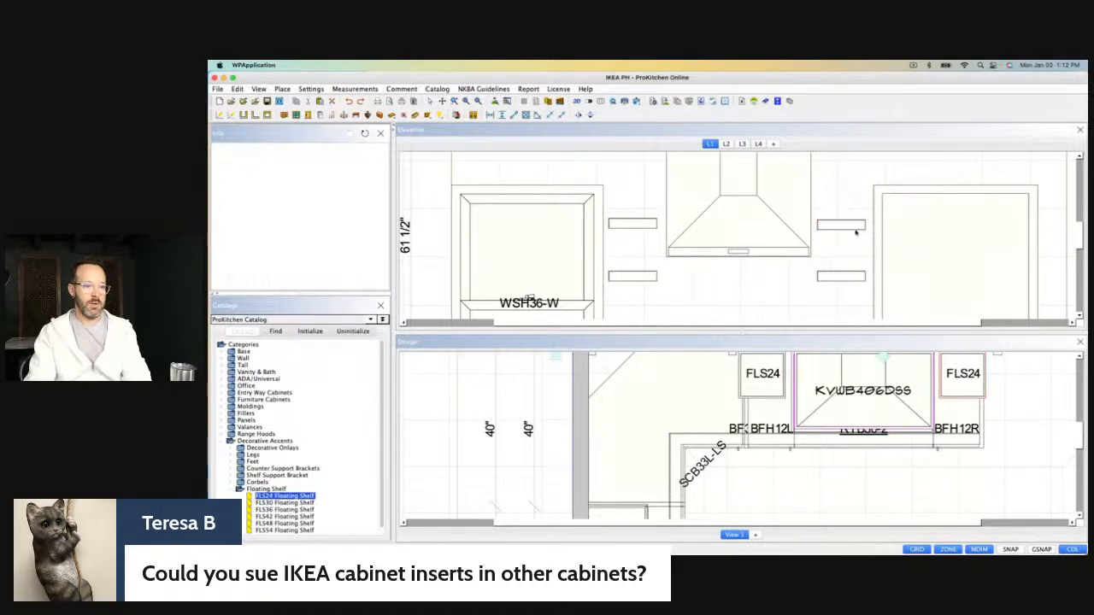
pyautogui.click(857, 226)
# Set the bottom height of both upper floating shelves beside the range hood to 66".
pyautogui.click(649, 226)
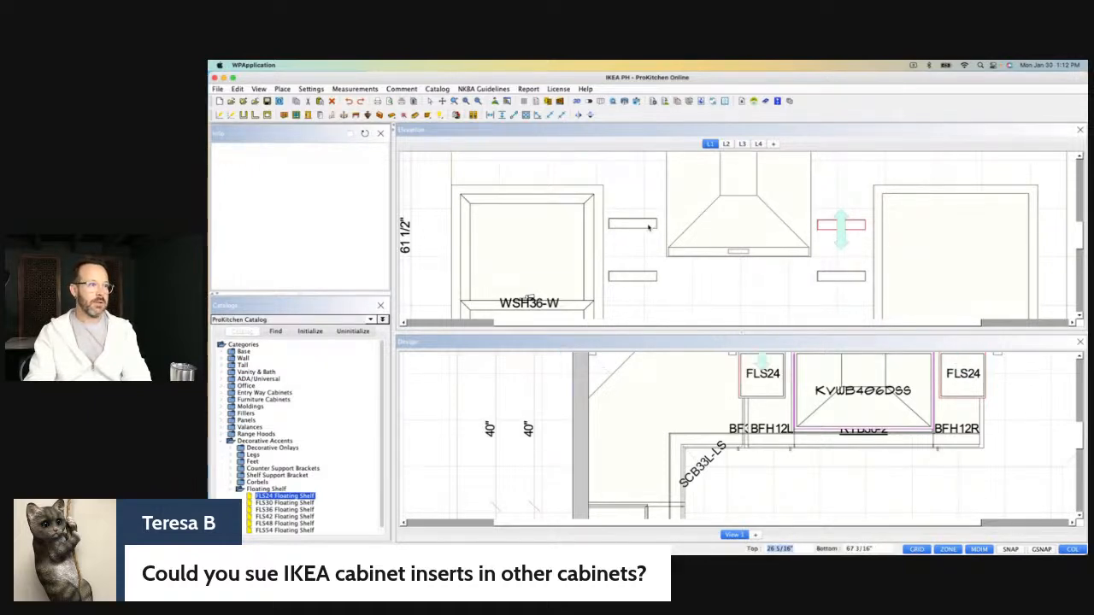
pyautogui.click(887, 550)
pyautogui.write('66')
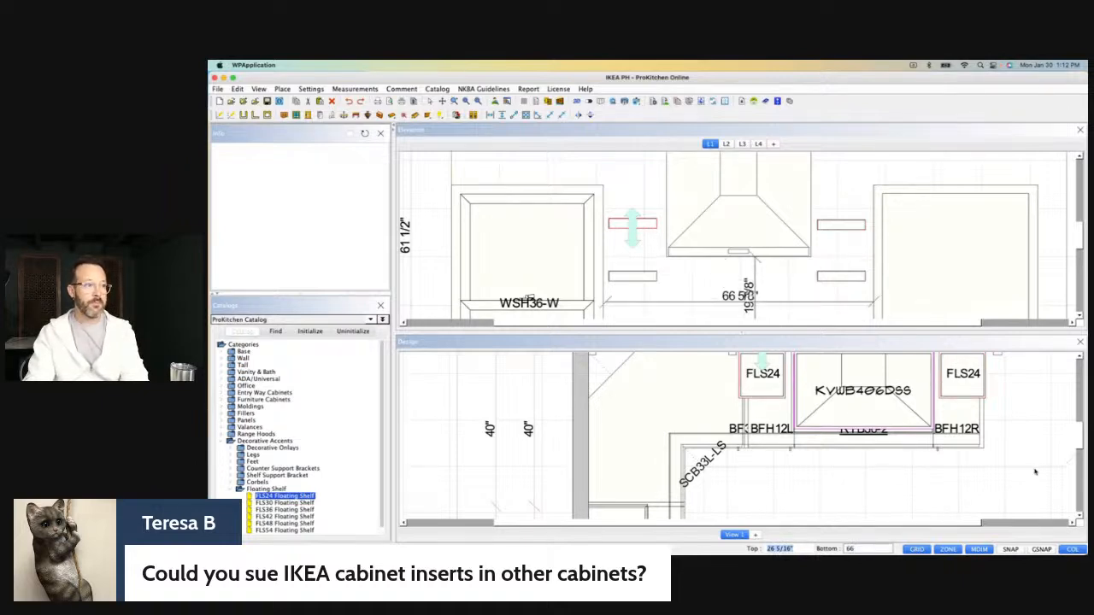
pyautogui.press('Return')
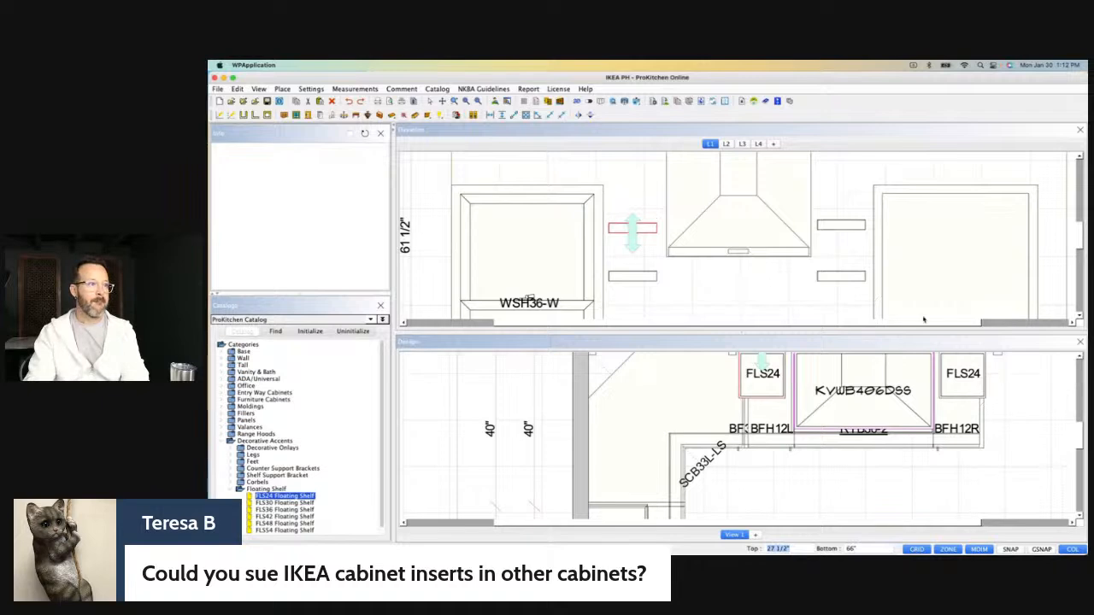
pyautogui.click(843, 227)
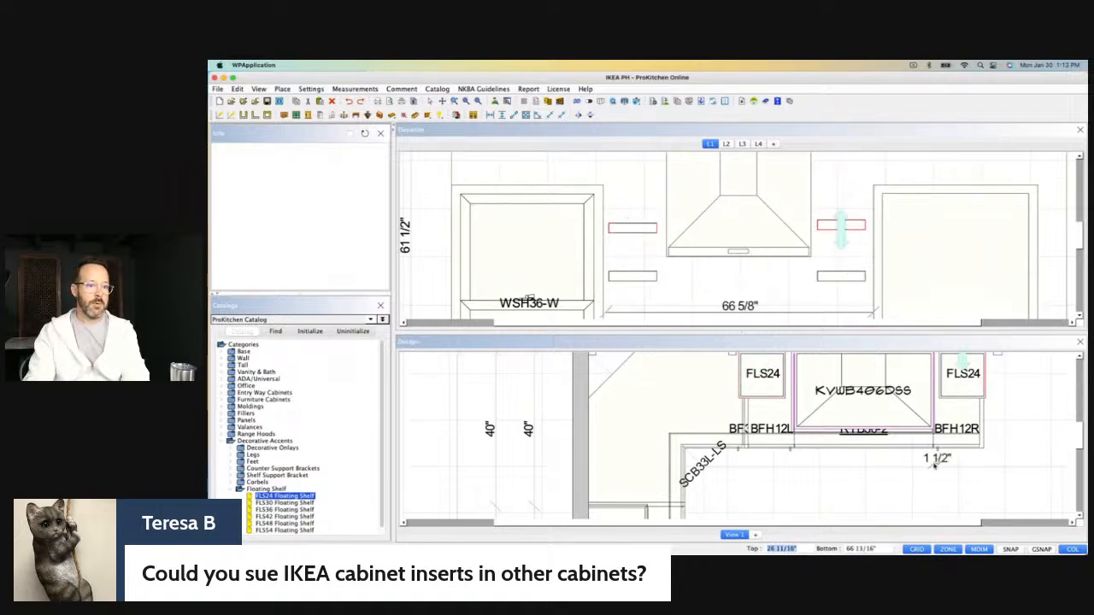
pyautogui.tripleClick(883, 549)
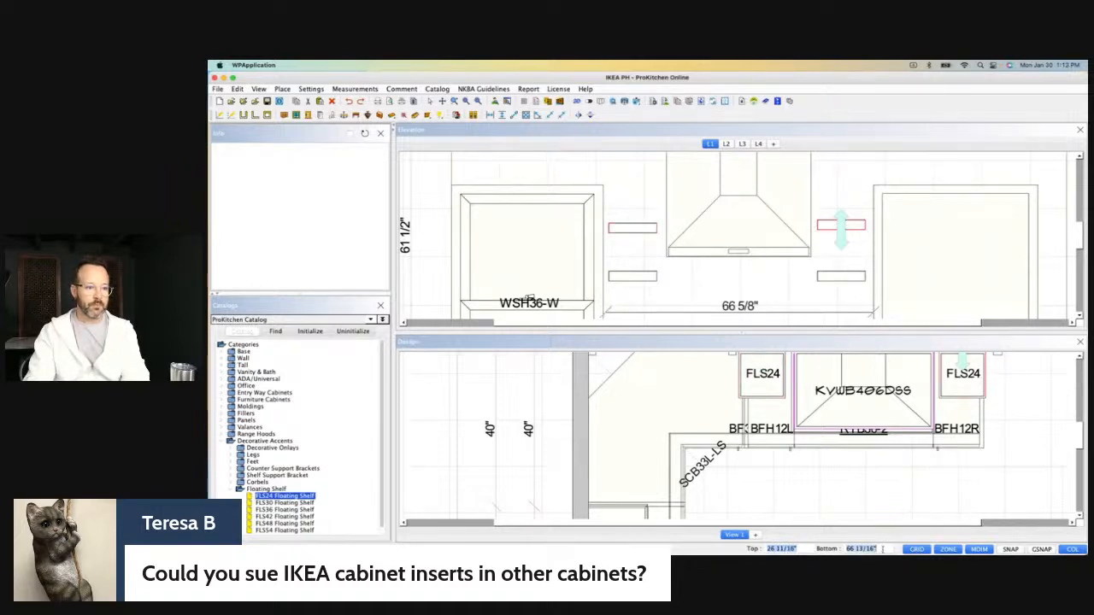
pyautogui.write('66')
pyautogui.press('Return')
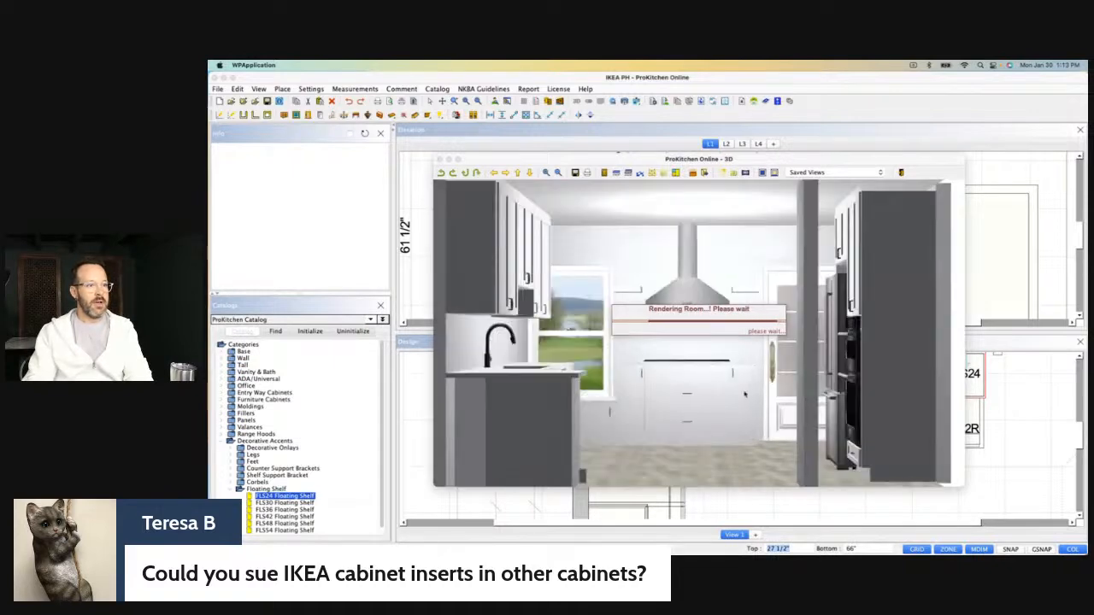
# Examine the floating shelves, range hood wall and refrigerator wall in the 3D view, and close the 3D view.
pyautogui.moveTo(715, 387); pyautogui.dragTo(576, 252)
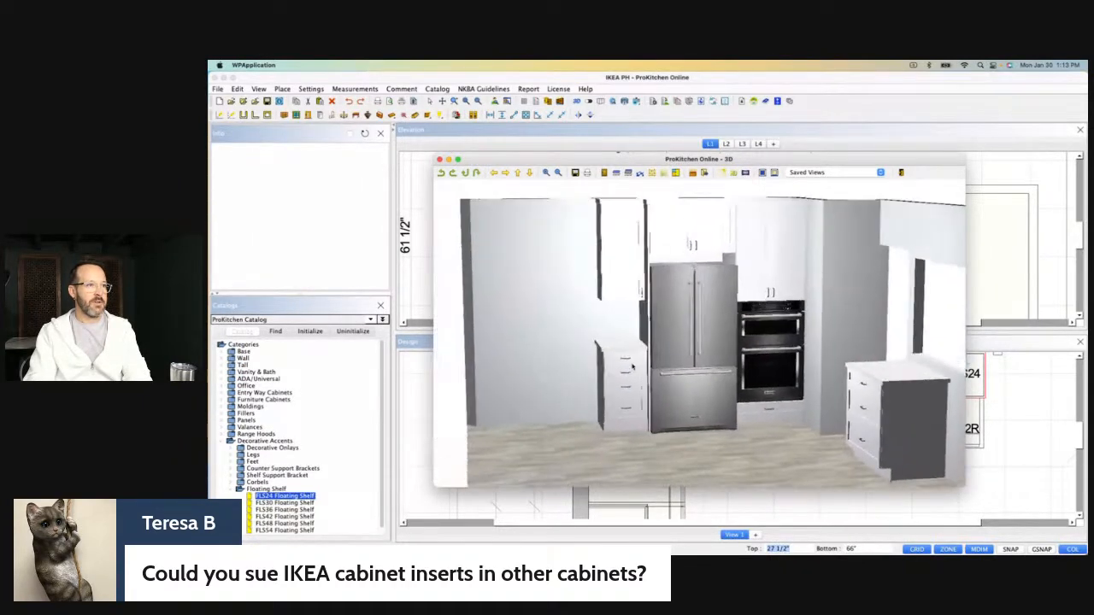
pyautogui.moveTo(831, 390)
pyautogui.mouseDown()
pyautogui.moveTo(706, 398)
pyautogui.moveTo(742, 403)
pyautogui.moveTo(729, 415)
pyautogui.moveTo(795, 414)
pyautogui.moveTo(788, 403)
pyautogui.moveTo(846, 394)
pyautogui.mouseUp()
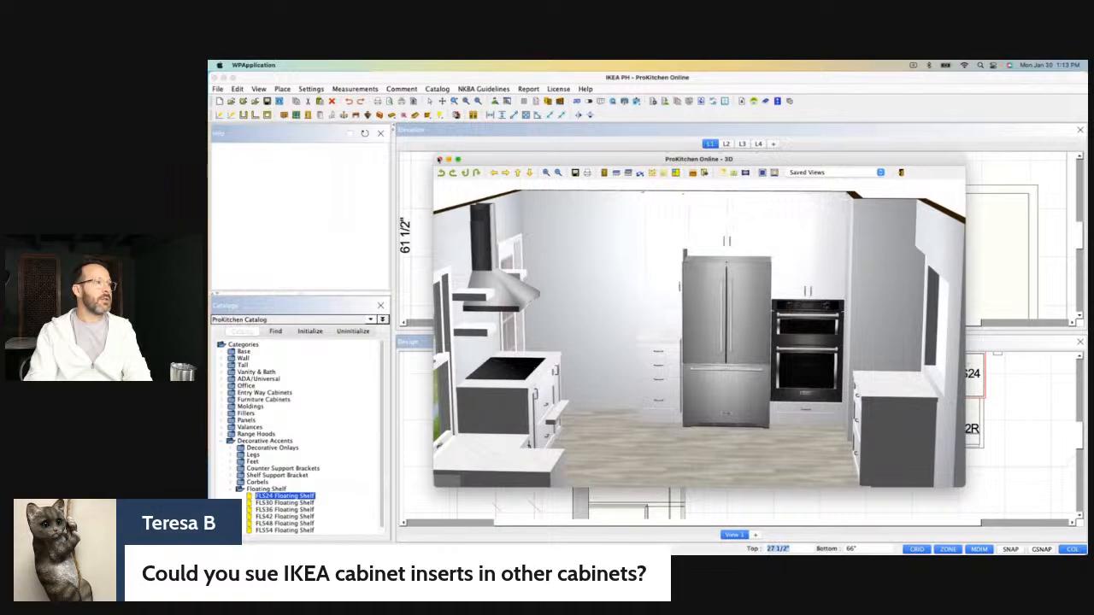
pyautogui.click(439, 160)
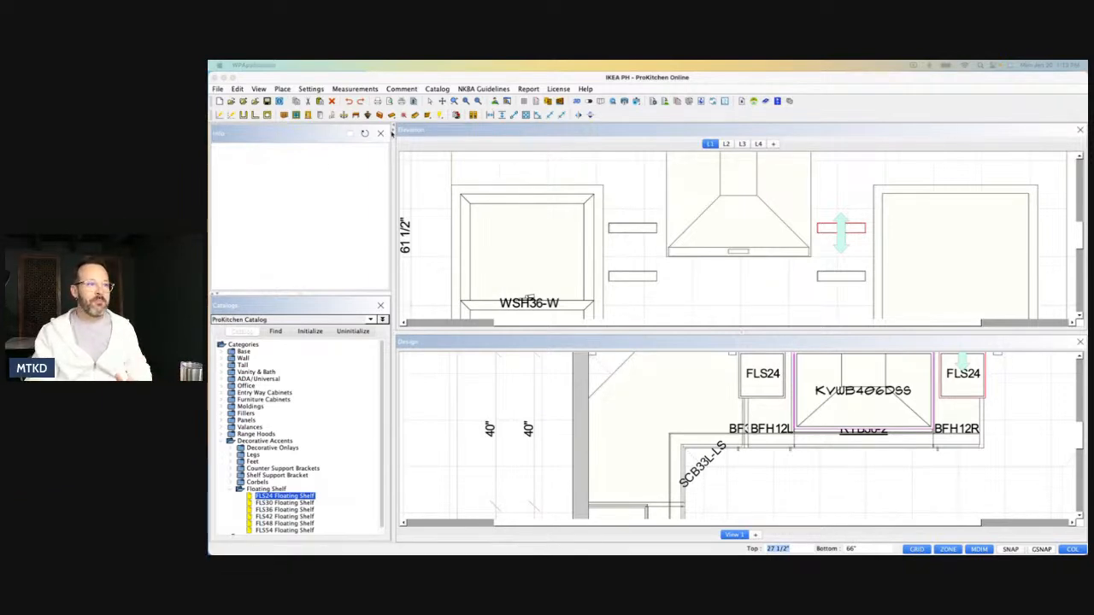
# Close the elevation view and examine the whole kitchen layout in the floor plan.
pyautogui.click(1080, 129)
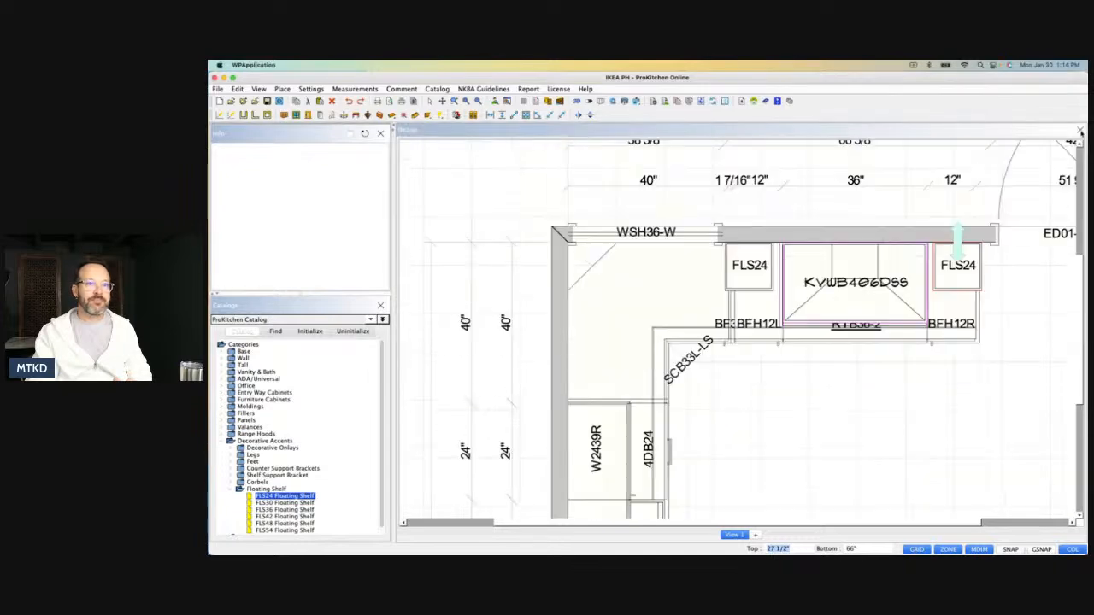
pyautogui.scroll(-6, 688, 296)
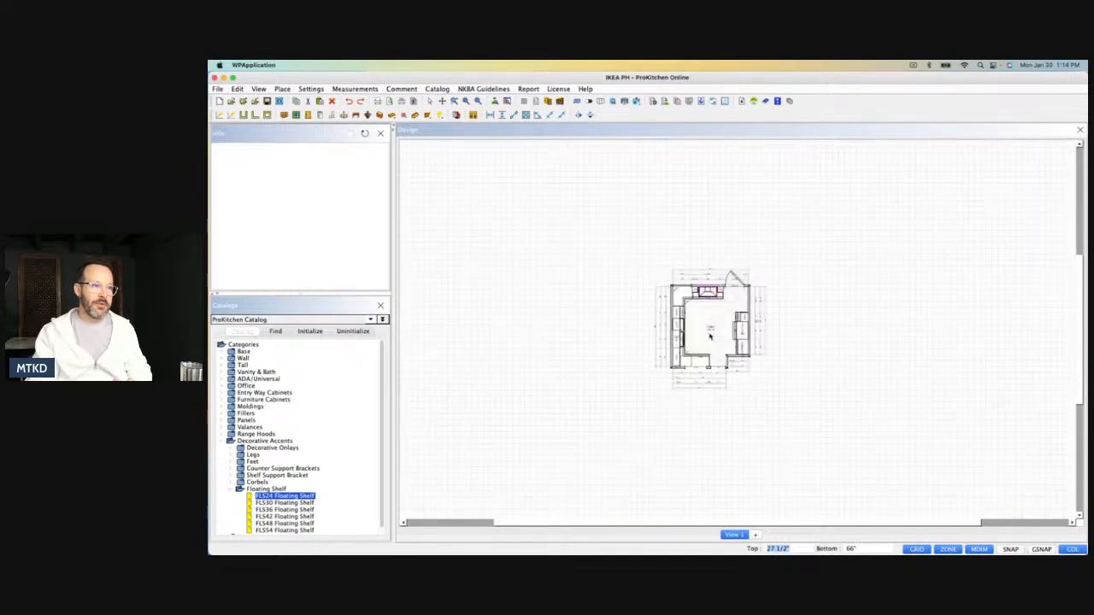
pyautogui.scroll(2, 703, 339)
pyautogui.scroll(4, 704, 338)
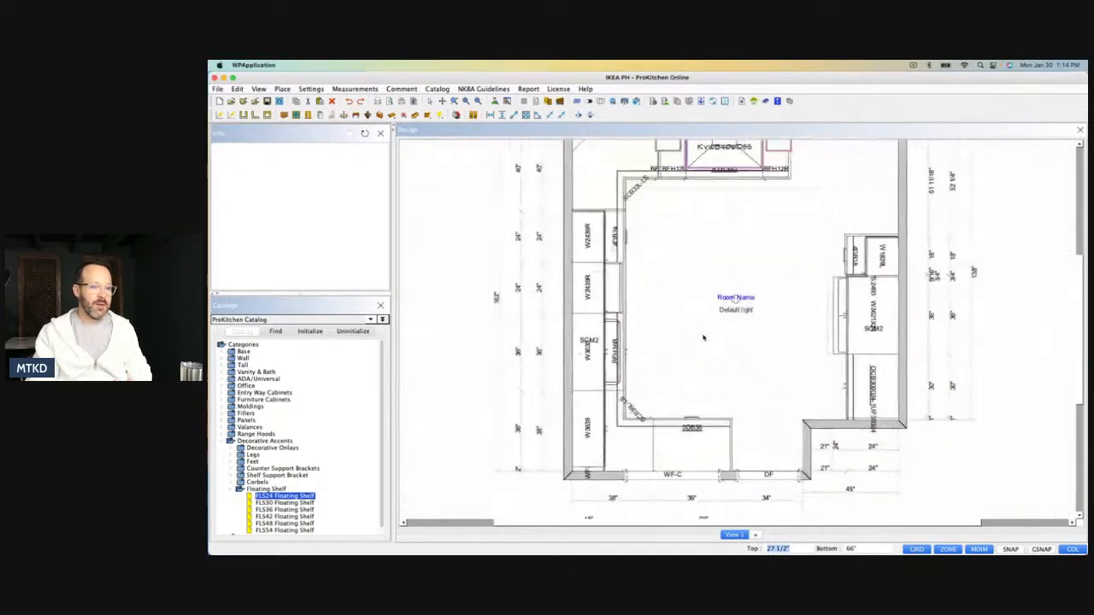
pyautogui.scroll(-1, 978, 345)
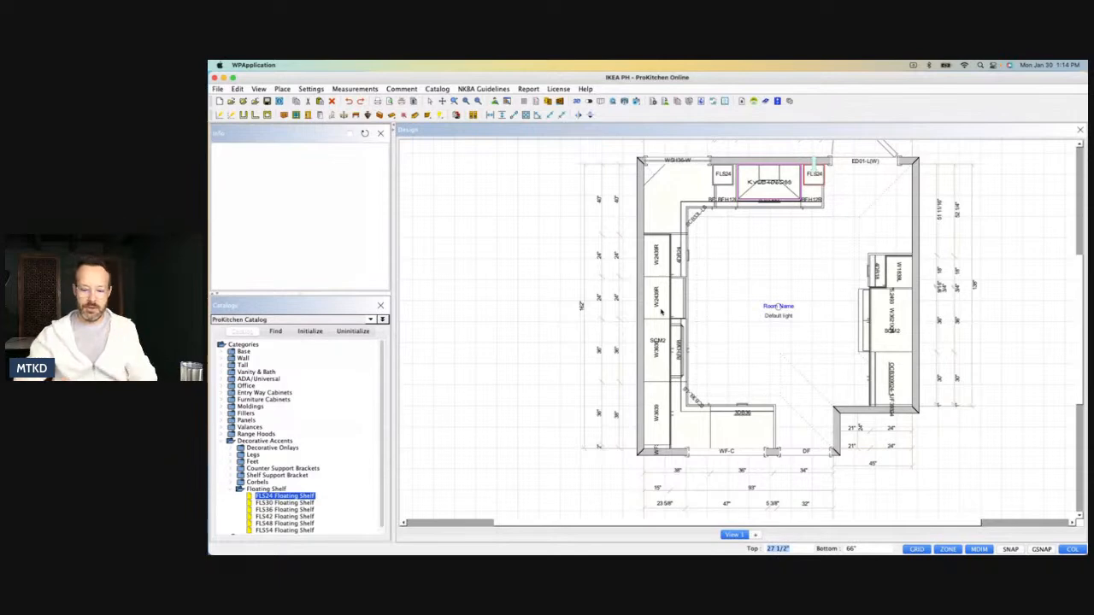
pyautogui.scroll(-2, 748, 330)
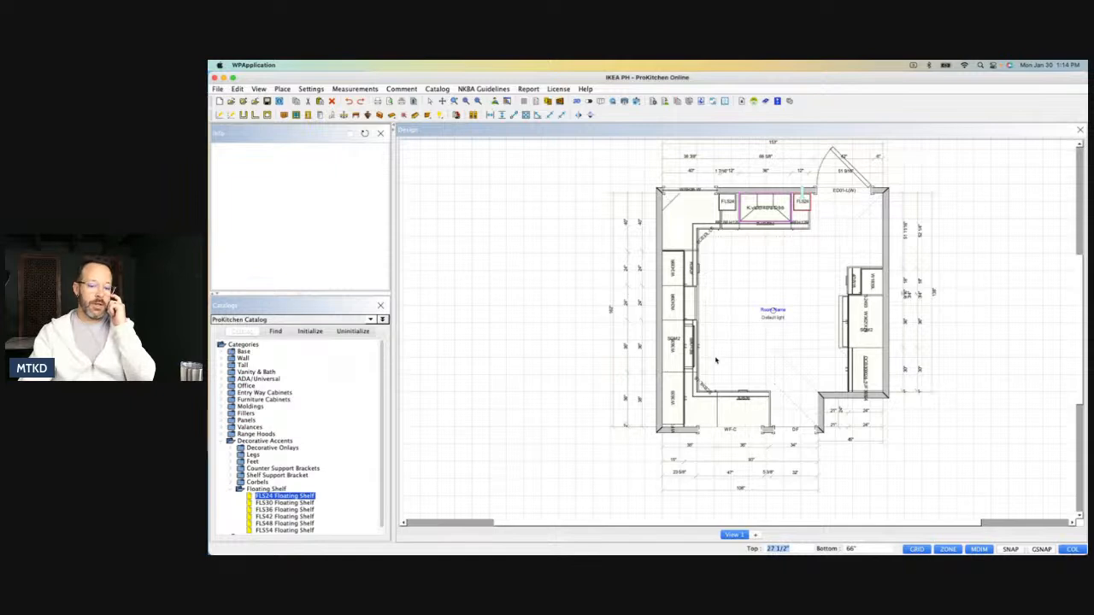
pyautogui.scroll(-2, 716, 360)
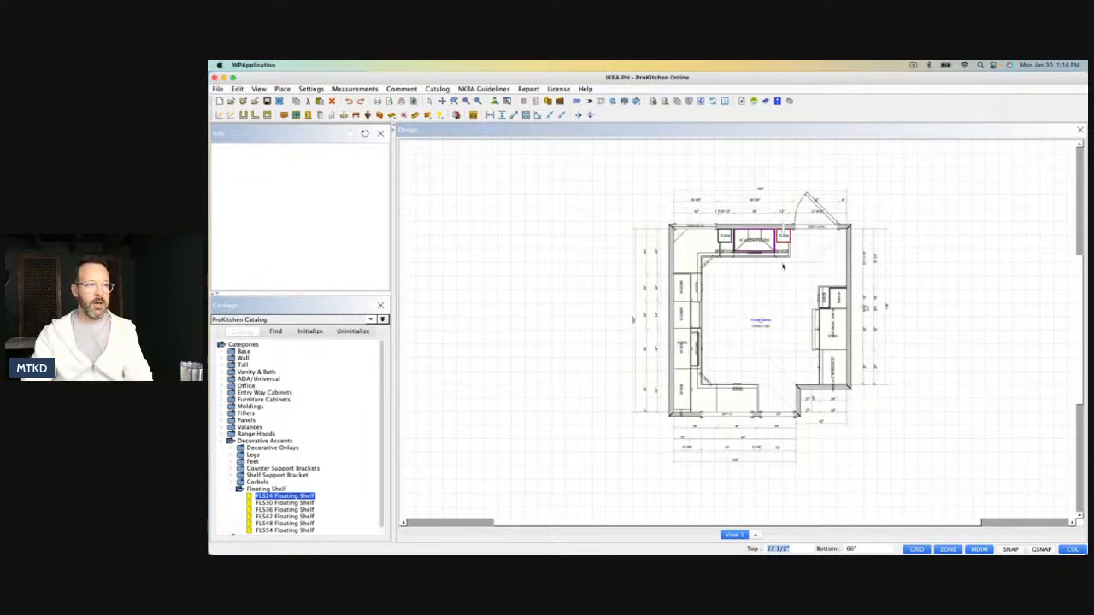
pyautogui.scroll(3, 779, 269)
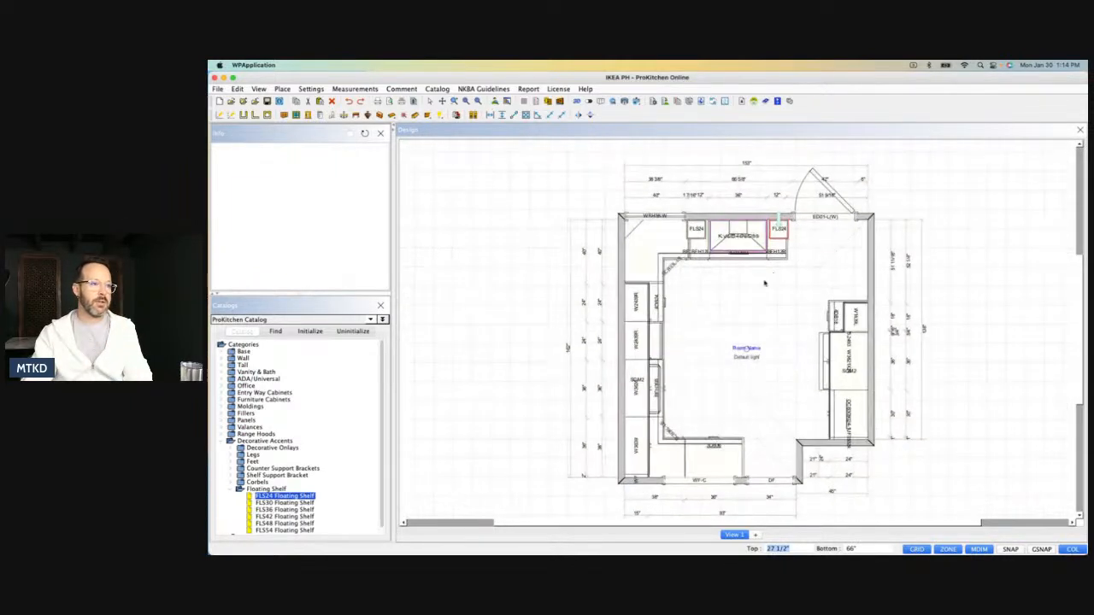